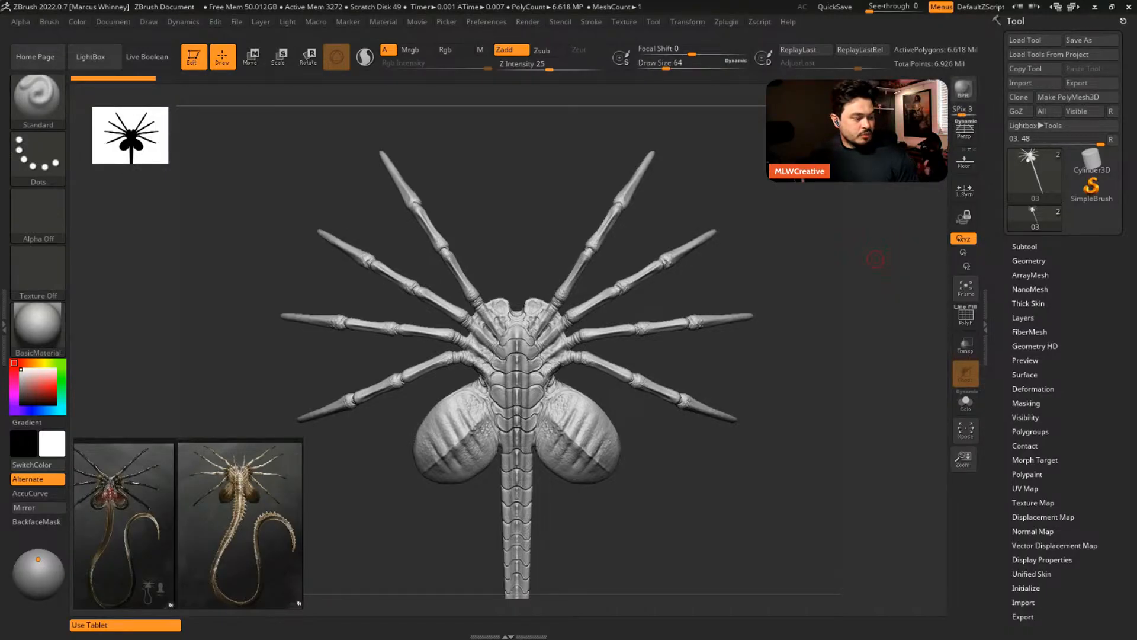
- Switch to the browser and examine the renders of the Crabman artwork on ArtStation
drag(0, 102, 266, 2)
right_drag(158, 483, 0, 465)
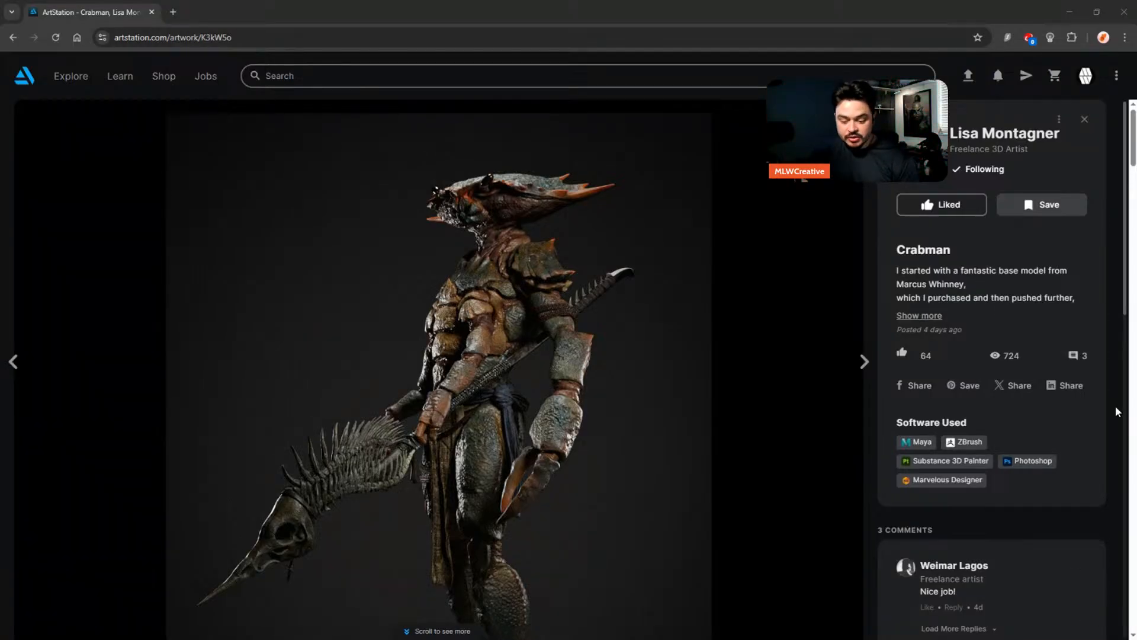
scroll(473, 179, down, 5)
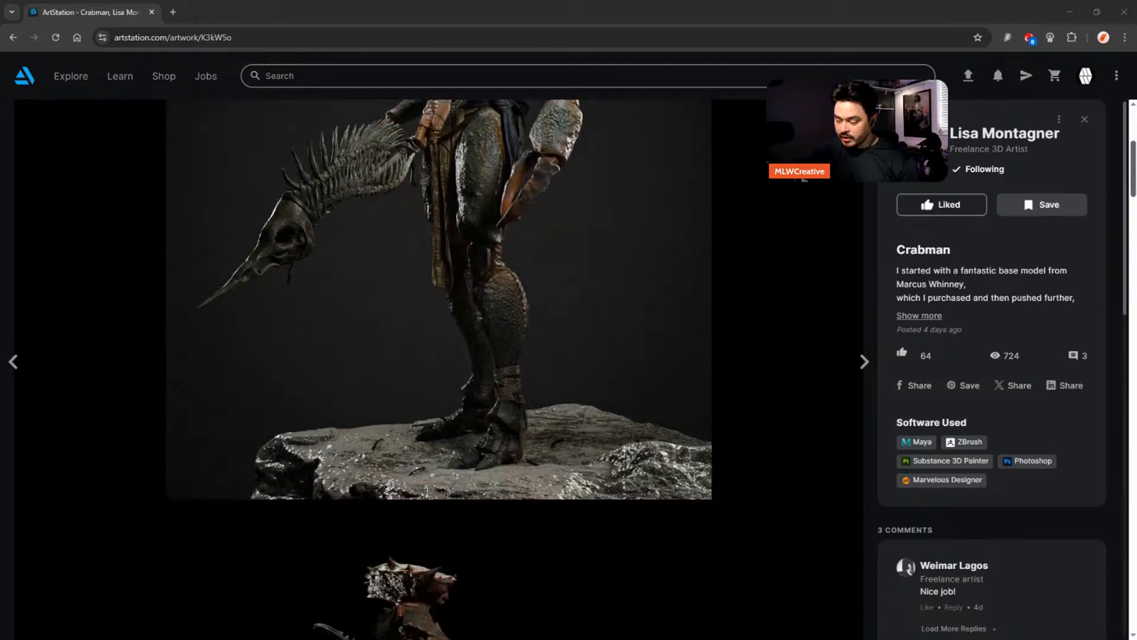
drag(1134, 155, 1135, 195)
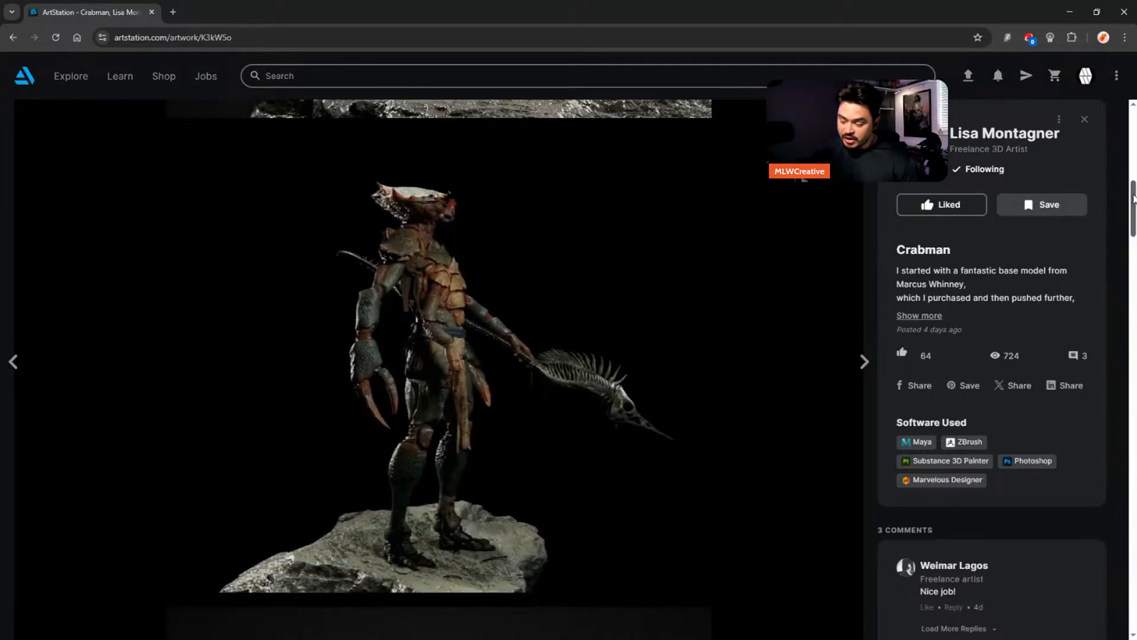
drag(1133, 198, 1134, 239)
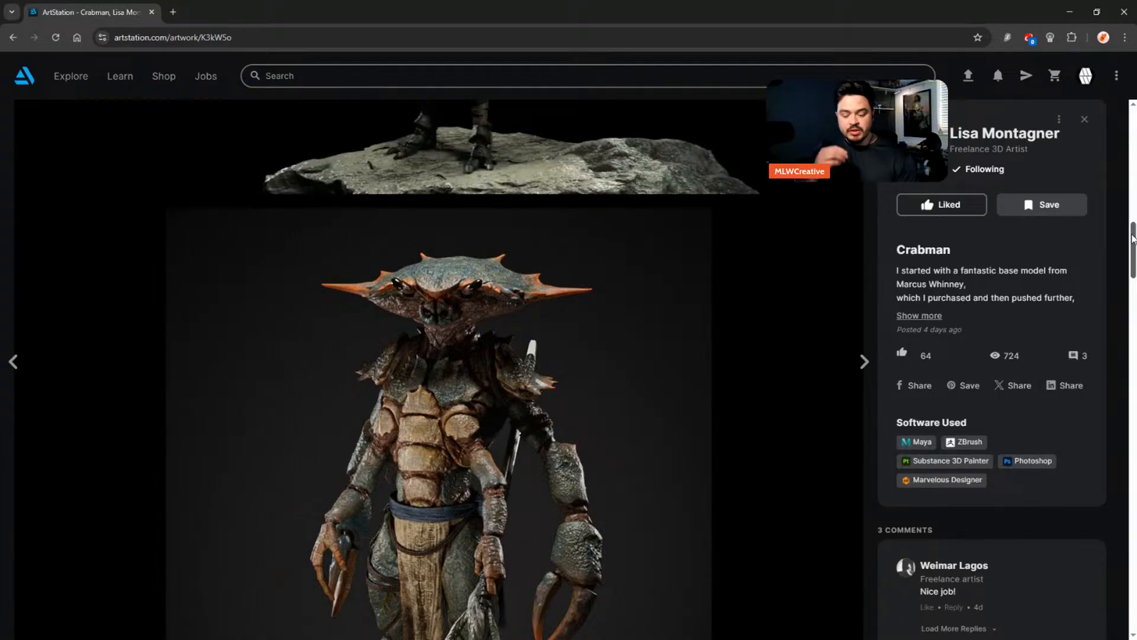
drag(1133, 237, 1134, 255)
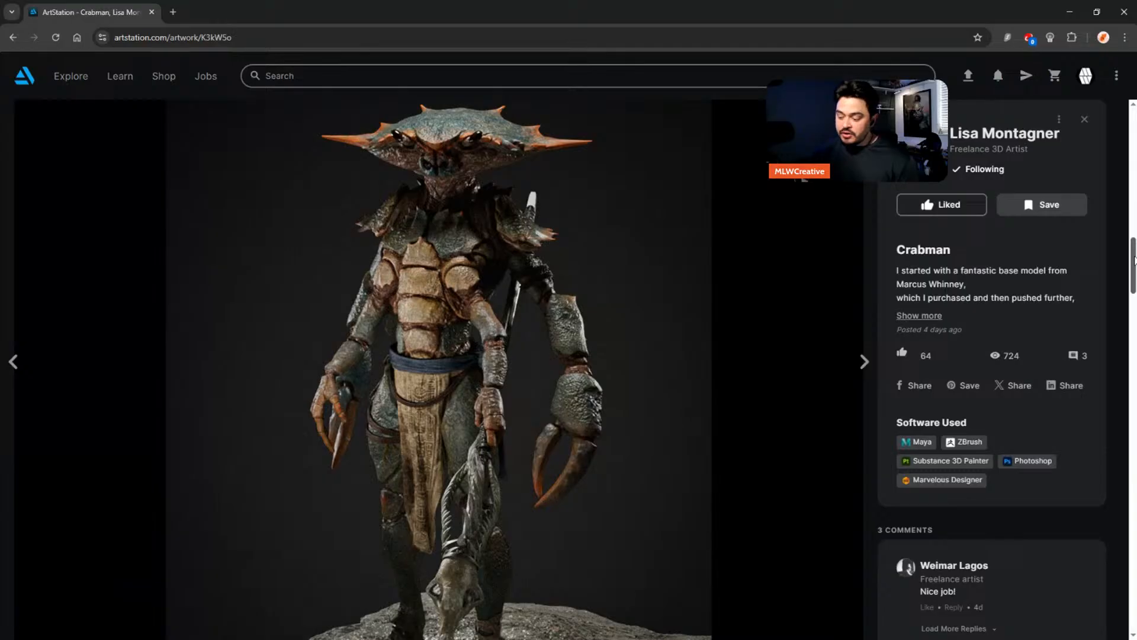
drag(1133, 260, 1133, 302)
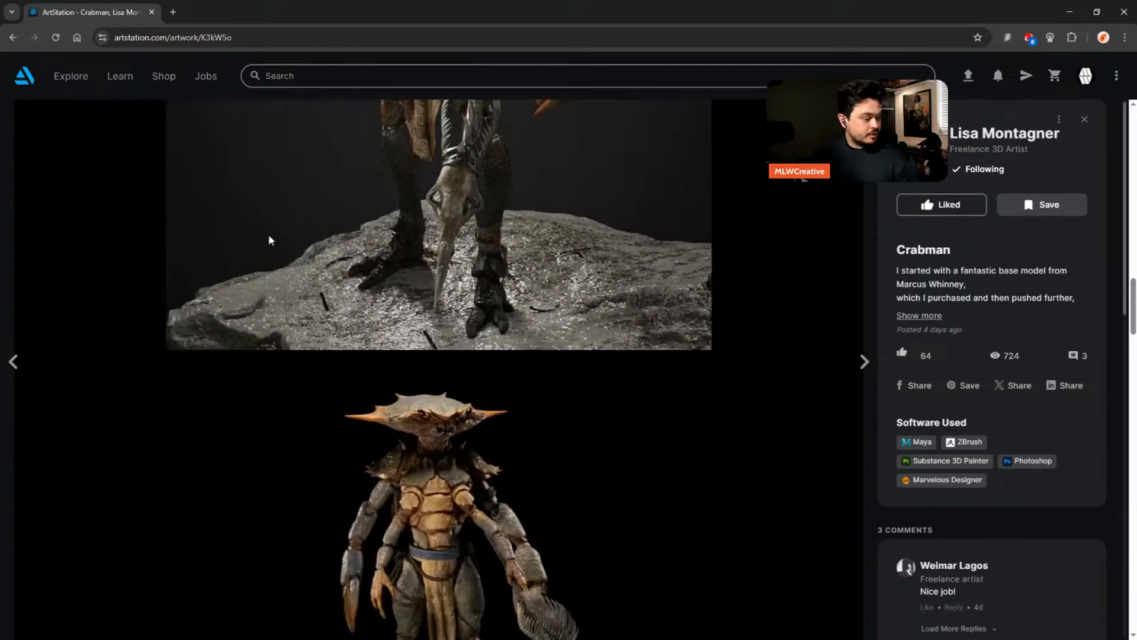
- Open the mlw_creative ArtStation store and look through its digital products down to the high poly ZBrush models
drag(0, 293, 234, 28)
scroll(367, 151, down, 1)
scroll(365, 149, down, 5)
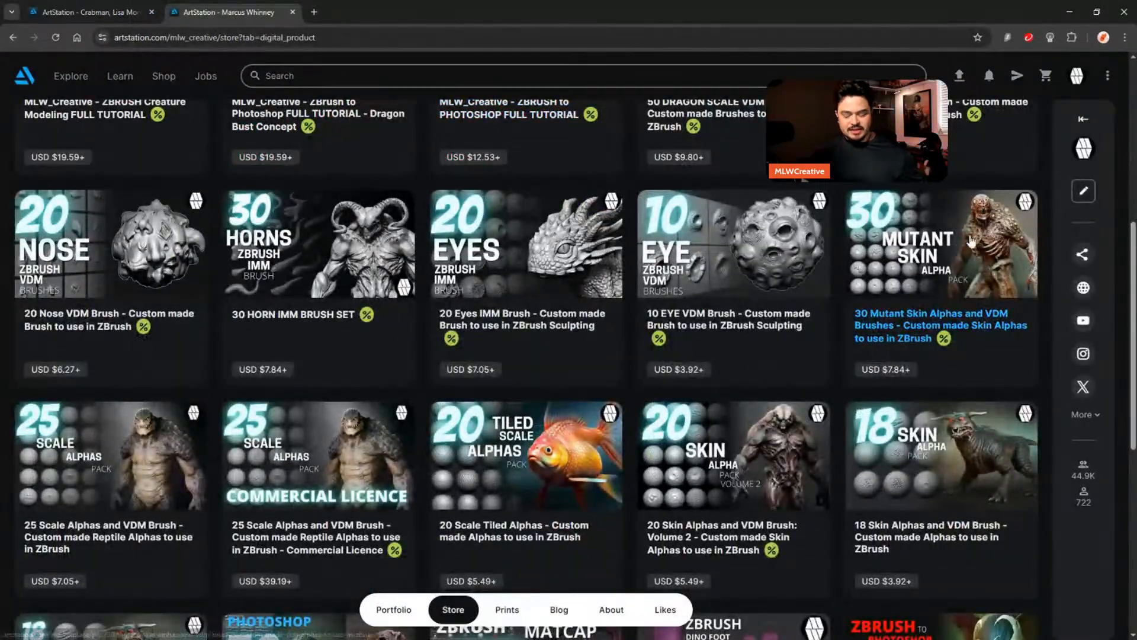
scroll(936, 320, down, 6)
scroll(723, 206, down, 5)
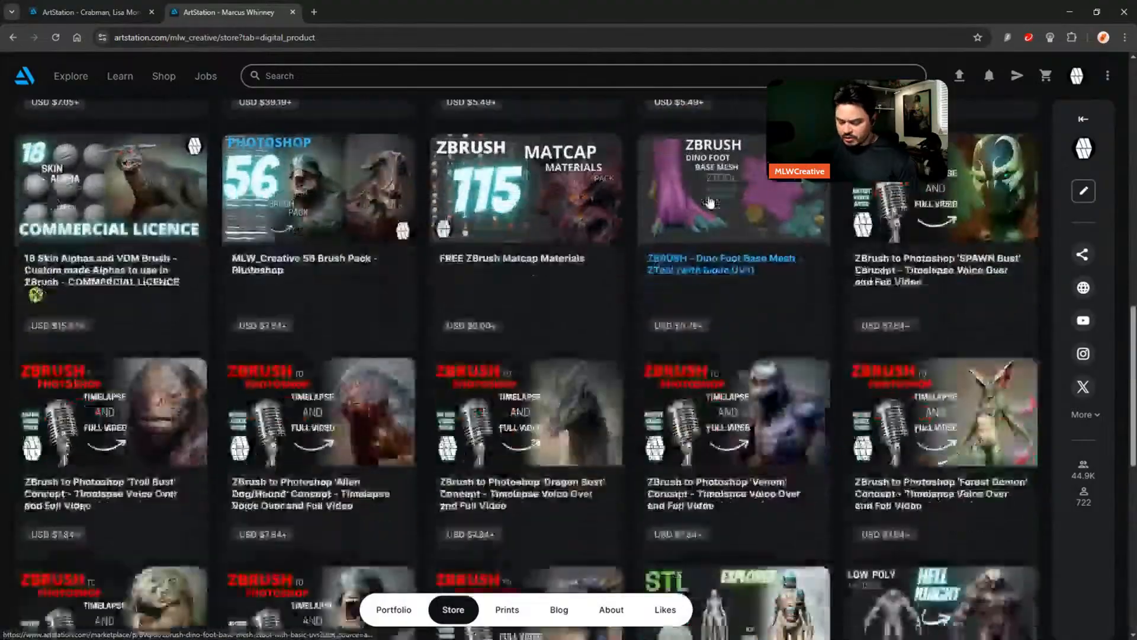
scroll(709, 201, down, 4)
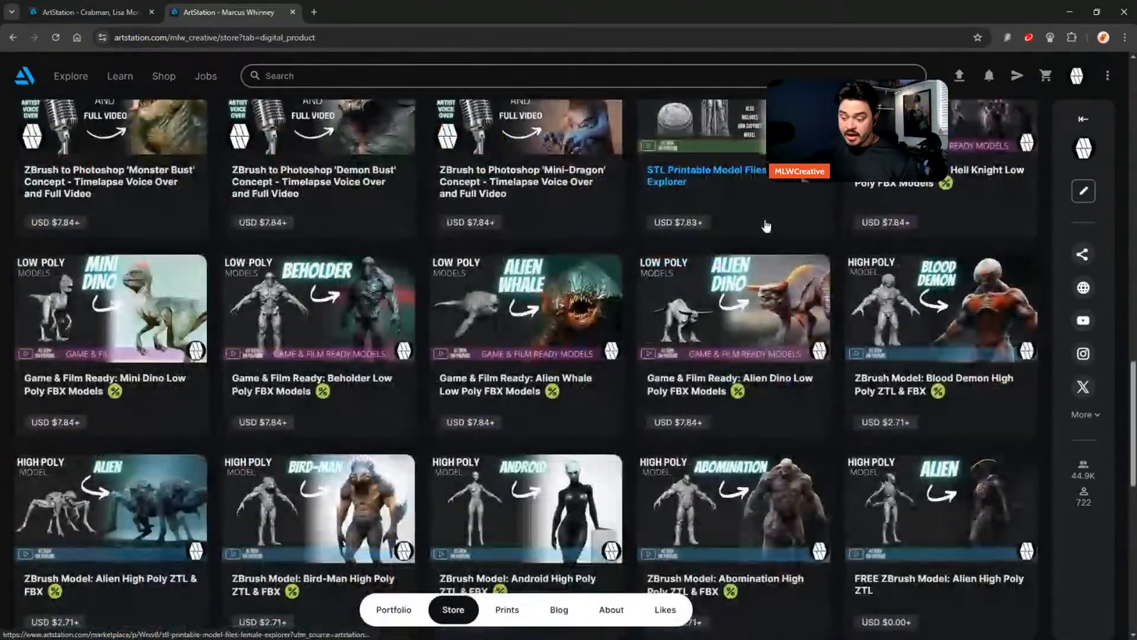
scroll(951, 262, up, 2)
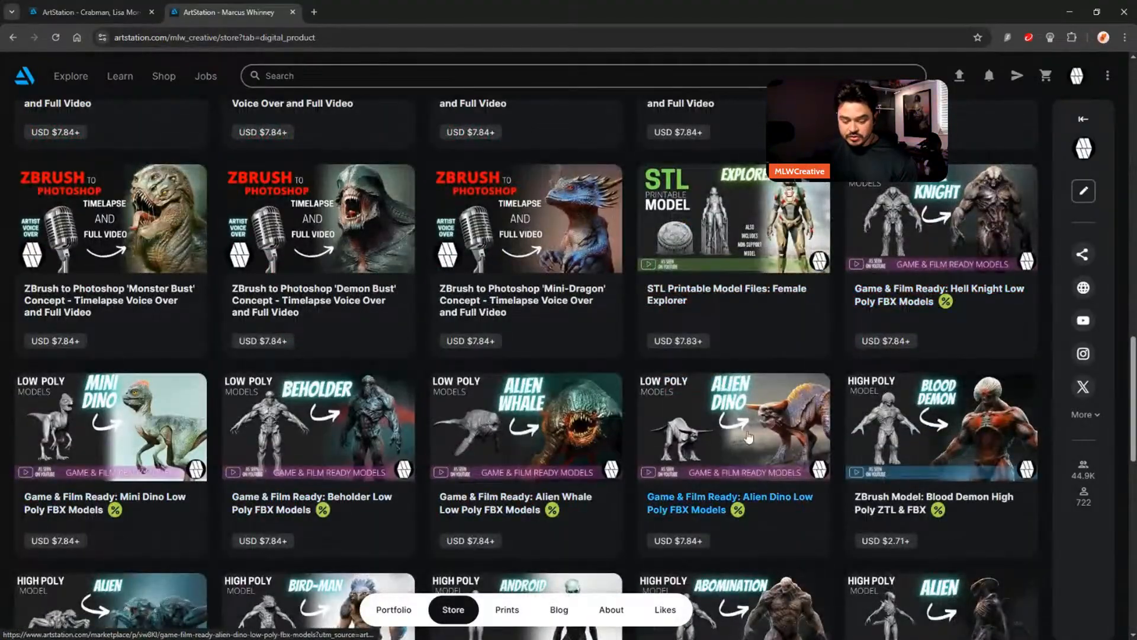
scroll(332, 498, down, 2)
scroll(332, 498, down, 2)
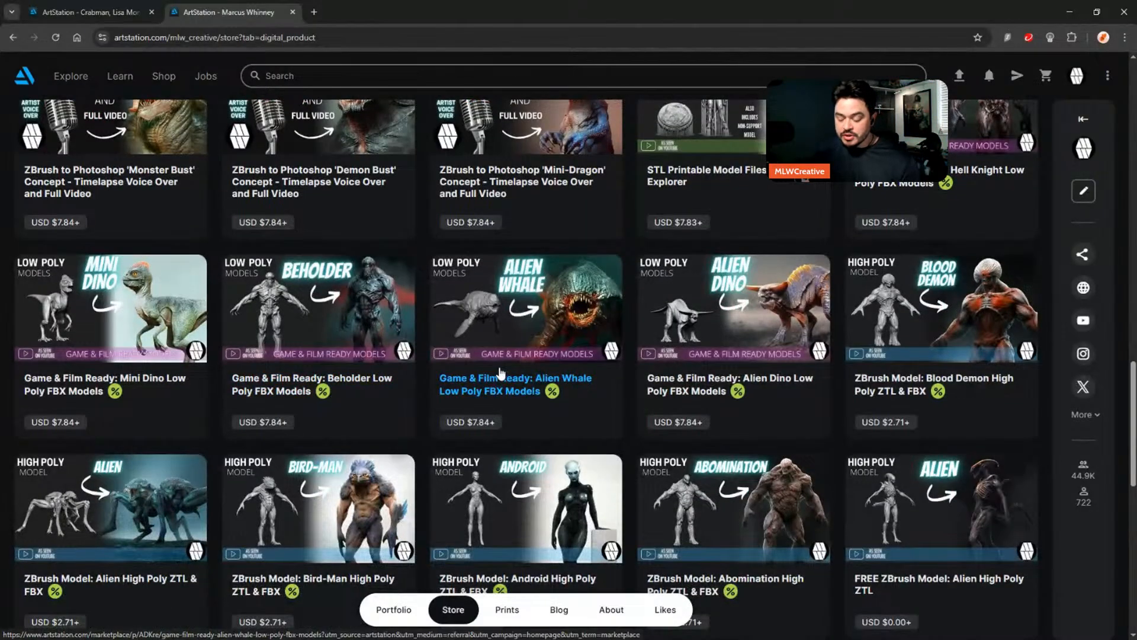
scroll(562, 339, down, 3)
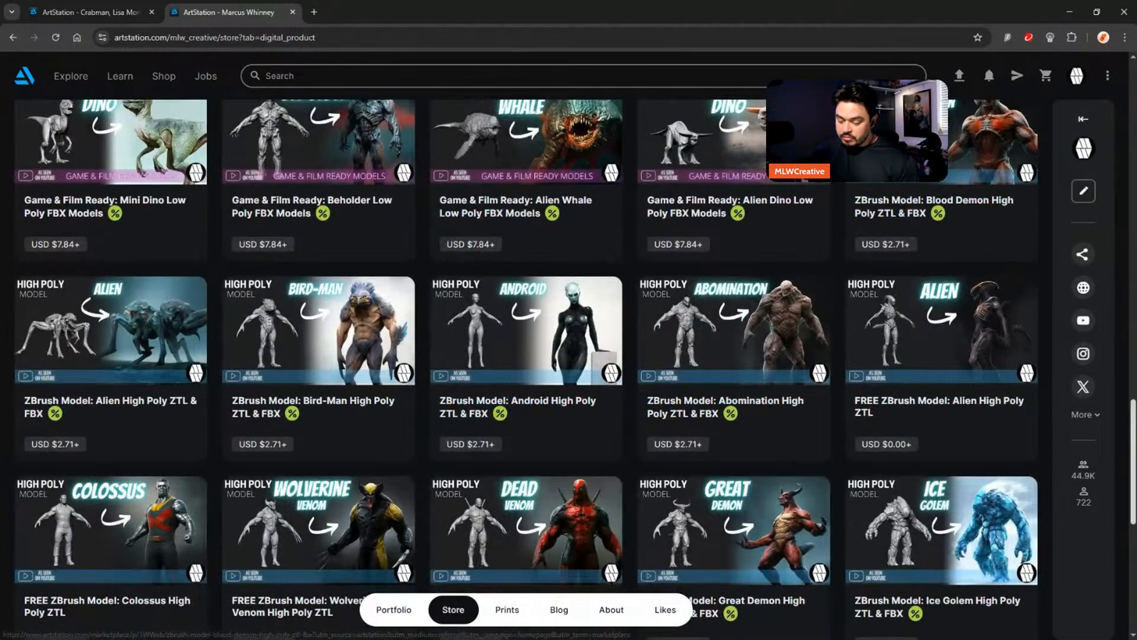
scroll(1134, 450, down, 4)
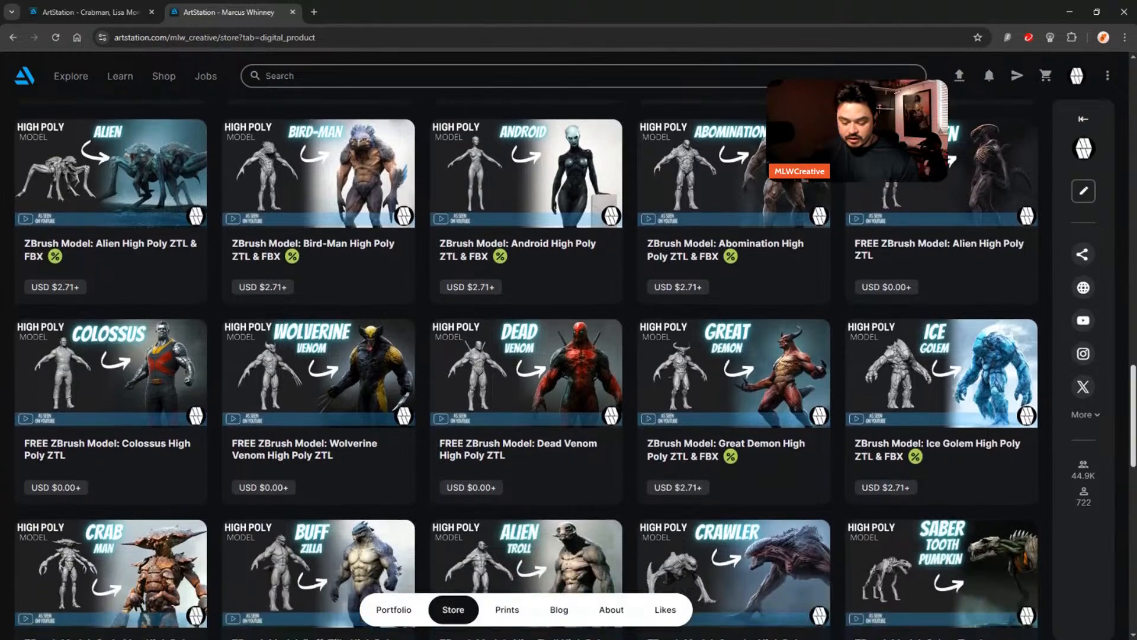
scroll(1133, 450, down, 3)
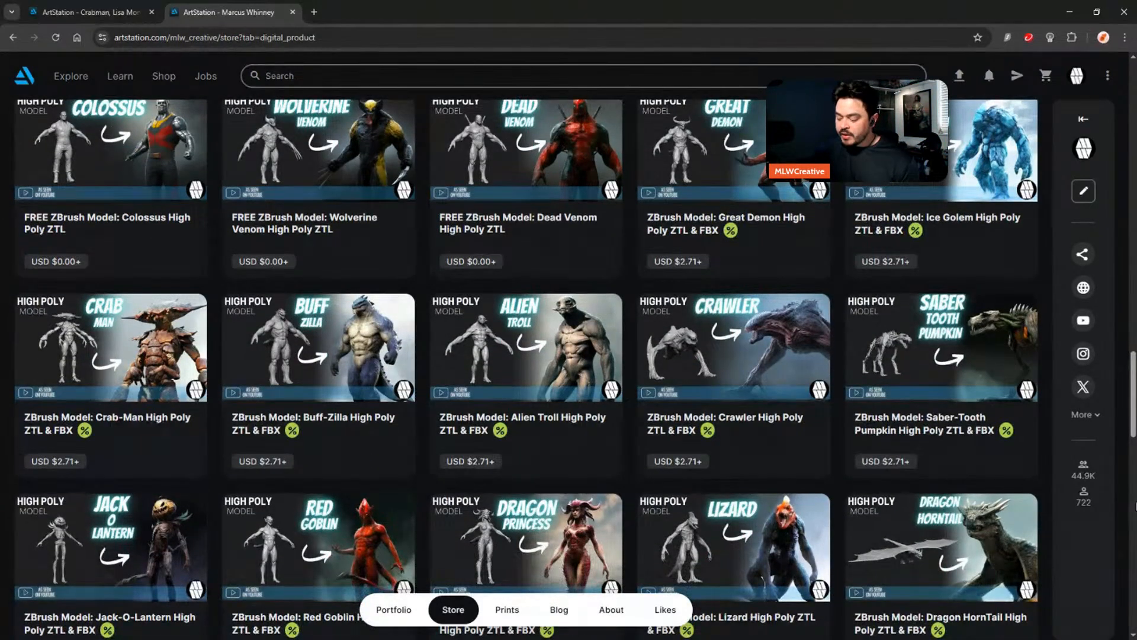
scroll(1134, 393, down, 2)
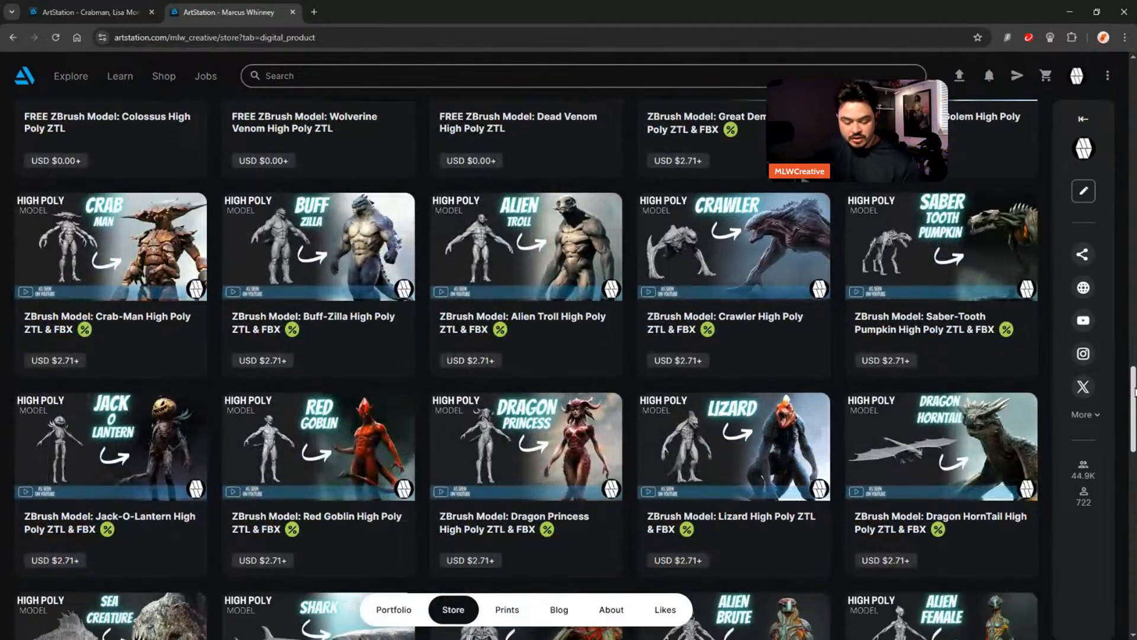
drag(1135, 391, 1135, 429)
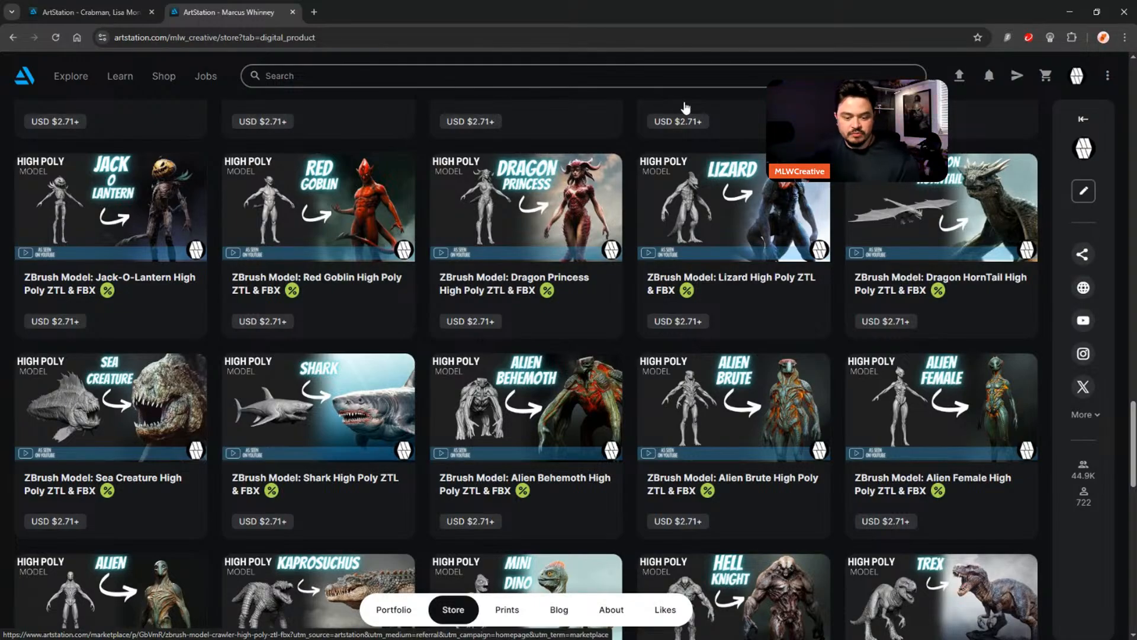
double_click(382, 6)
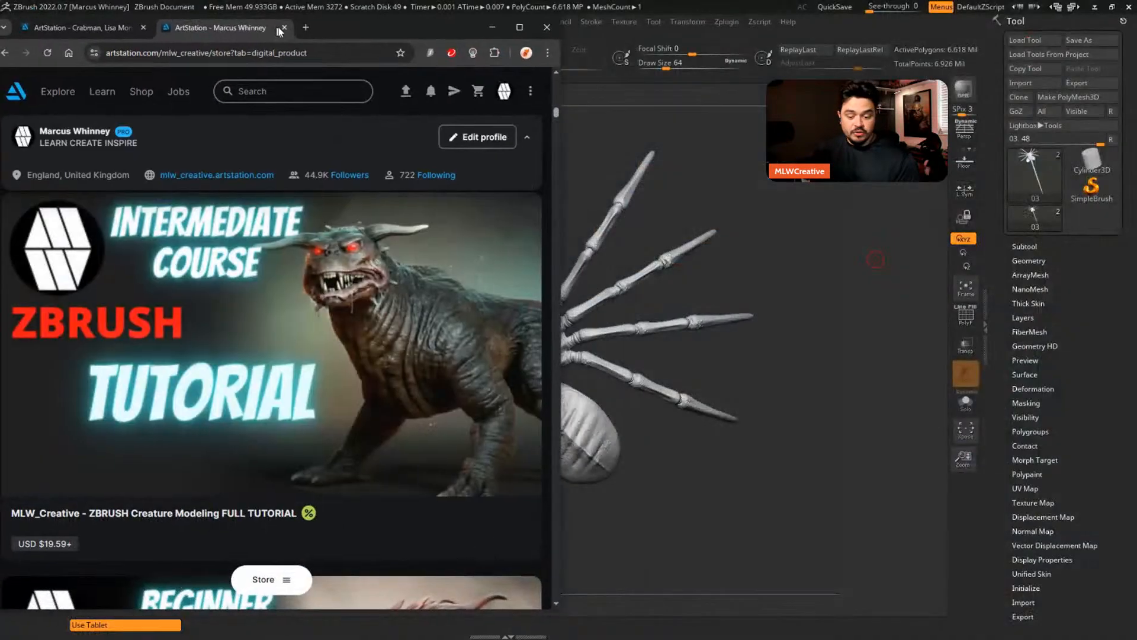
drag(280, 31, 579, 47)
click(694, 25)
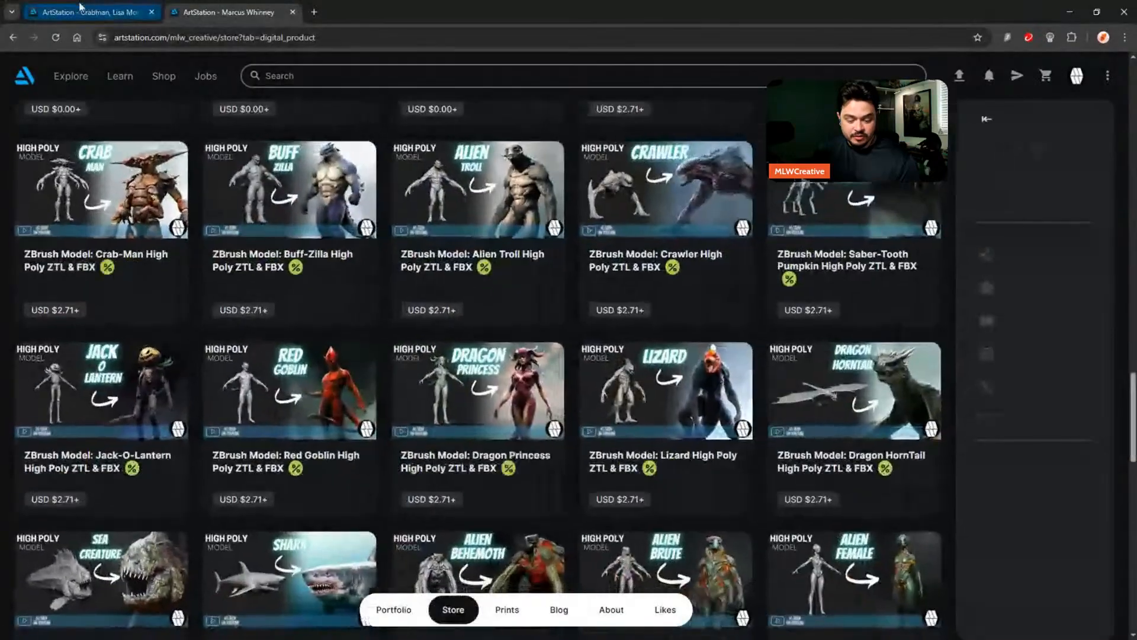
- Return to the Crabman artwork page and examine its turntable videos and back-view render
click(89, 12)
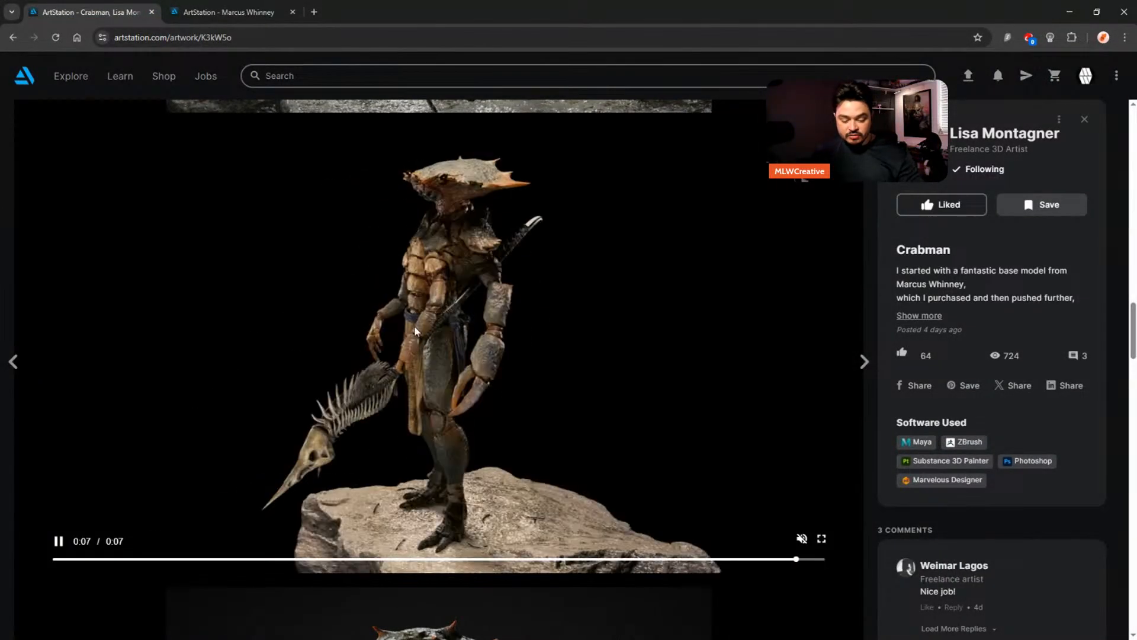
scroll(454, 237, down, 7)
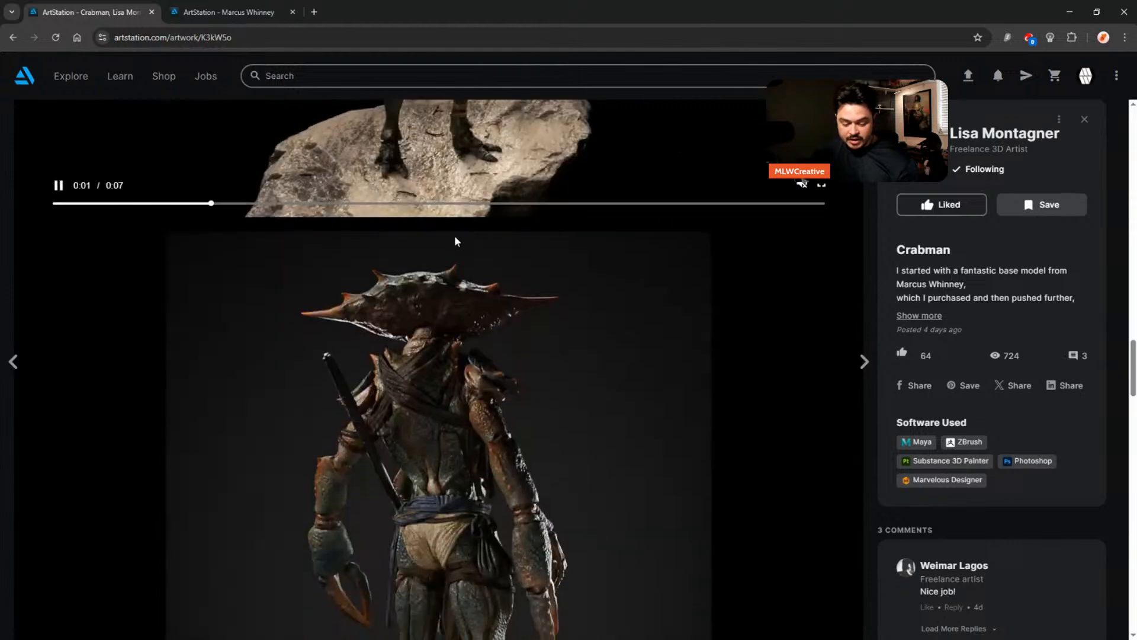
scroll(447, 409, down, 2)
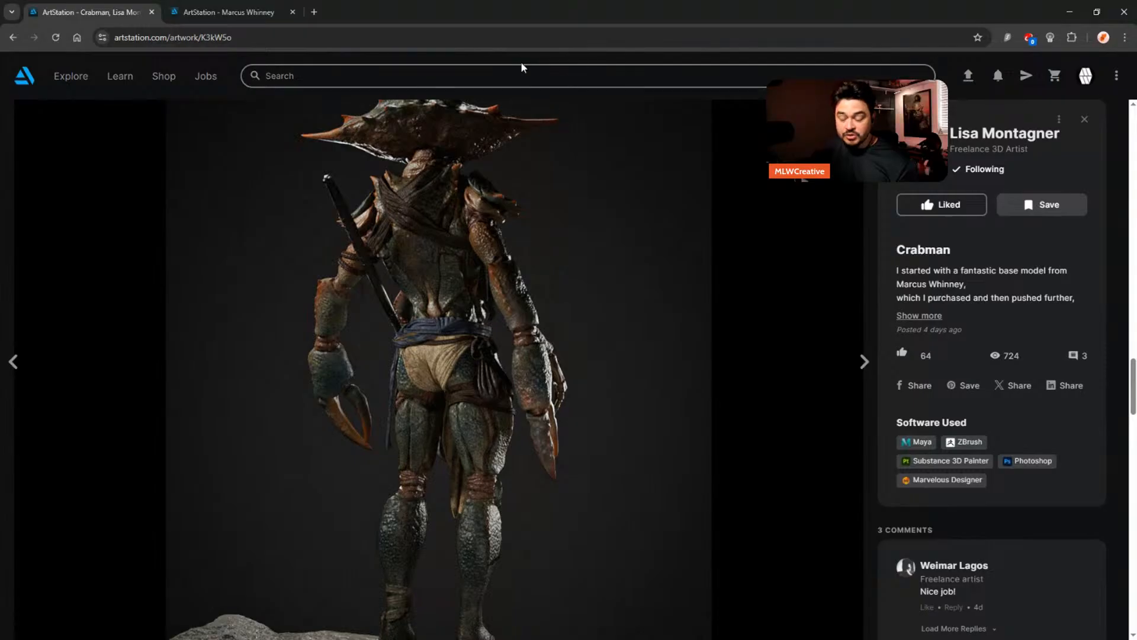
scroll(472, 341, down, 9)
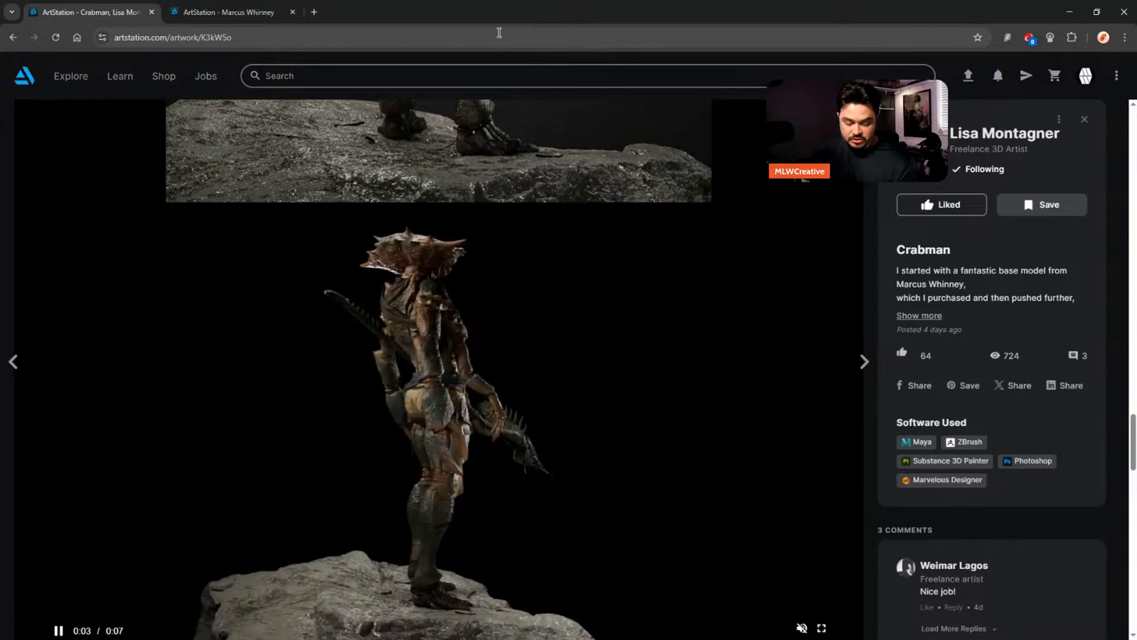
- Switch back to ZBrush with the reference images on display and inspect the creature model from its back around to its underside
drag(546, 5, 0, 37)
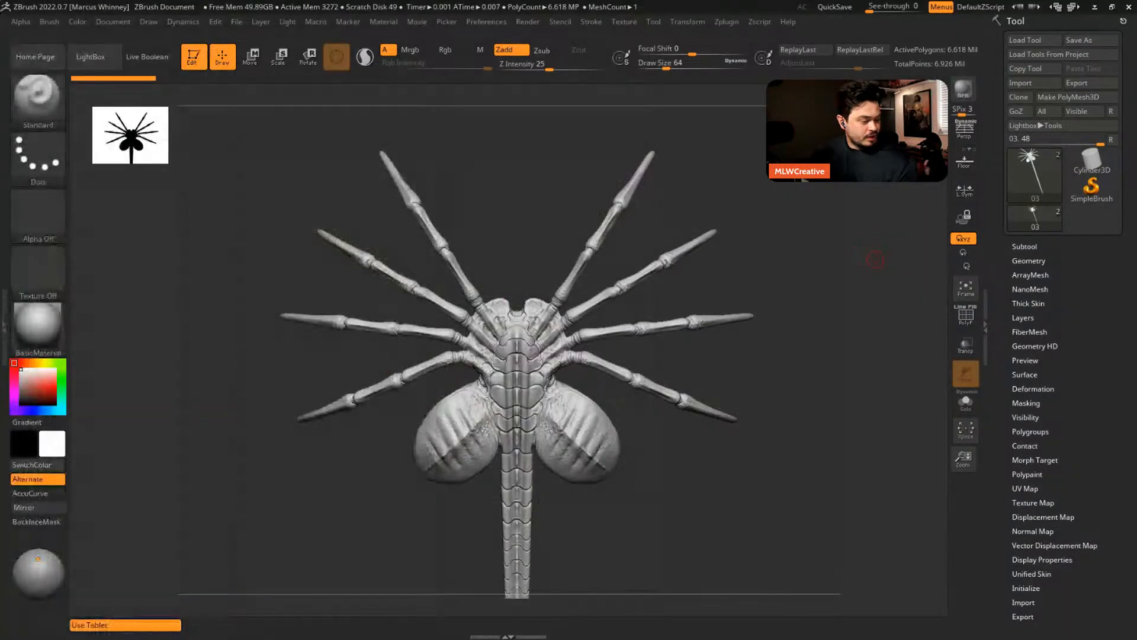
right_drag(325, 326, 159, 496)
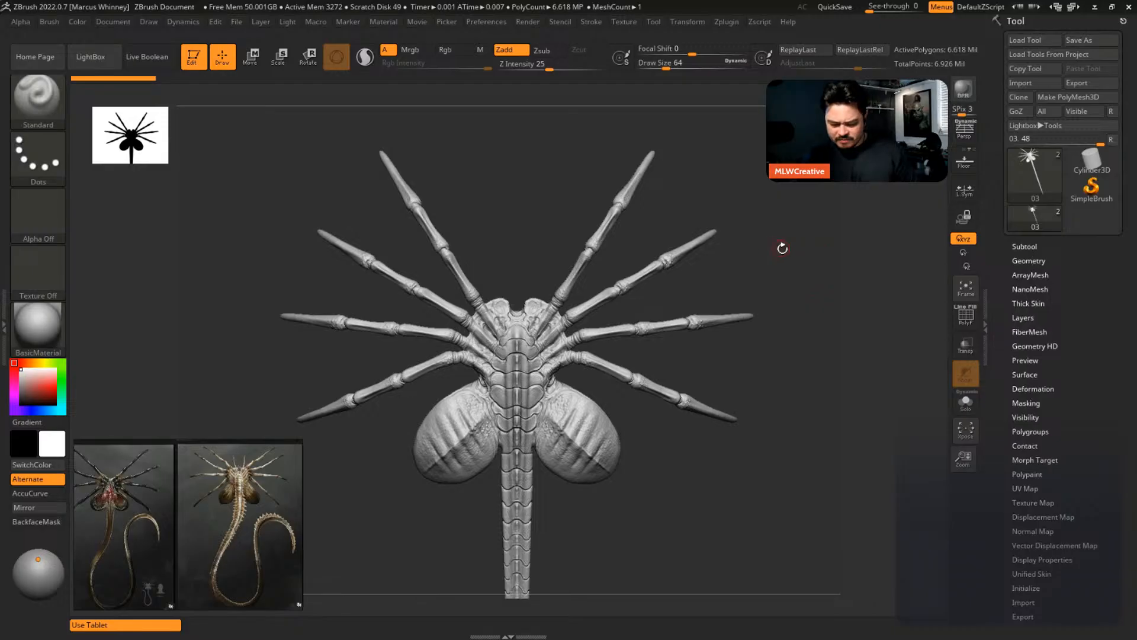
drag(783, 249, 711, 357)
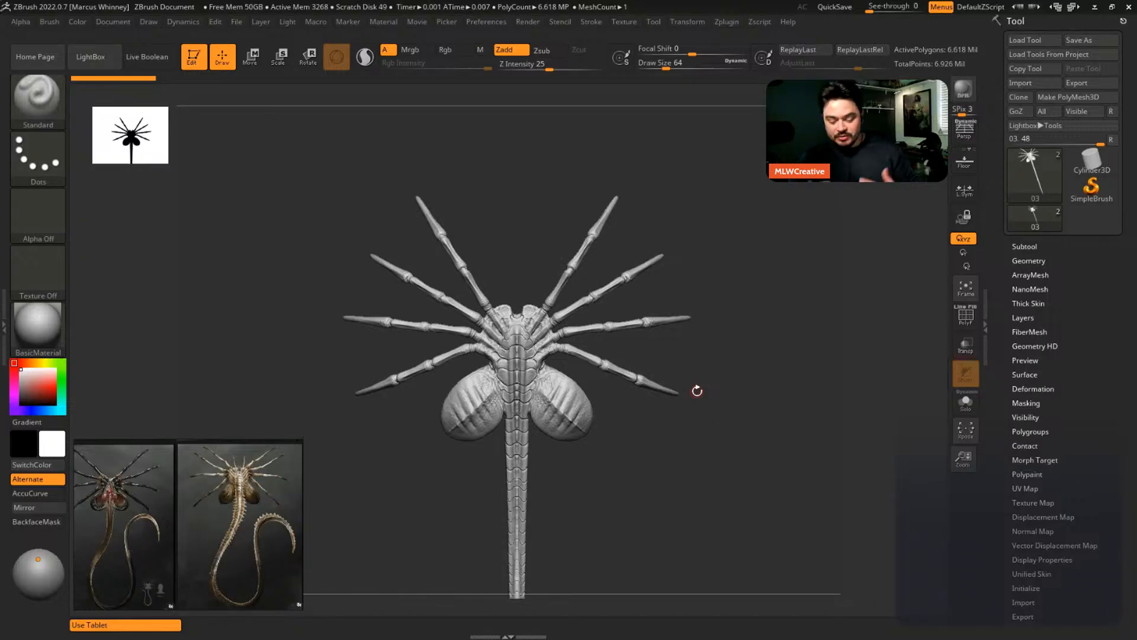
drag(749, 346, 763, 405)
drag(753, 243, 724, 332)
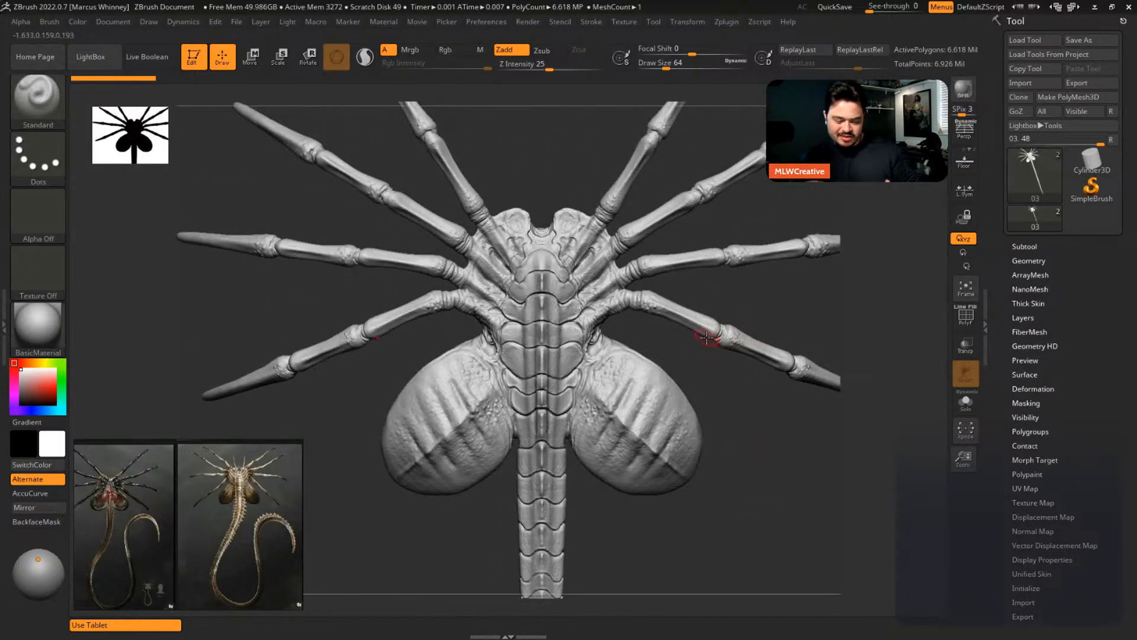
drag(735, 284, 573, 192)
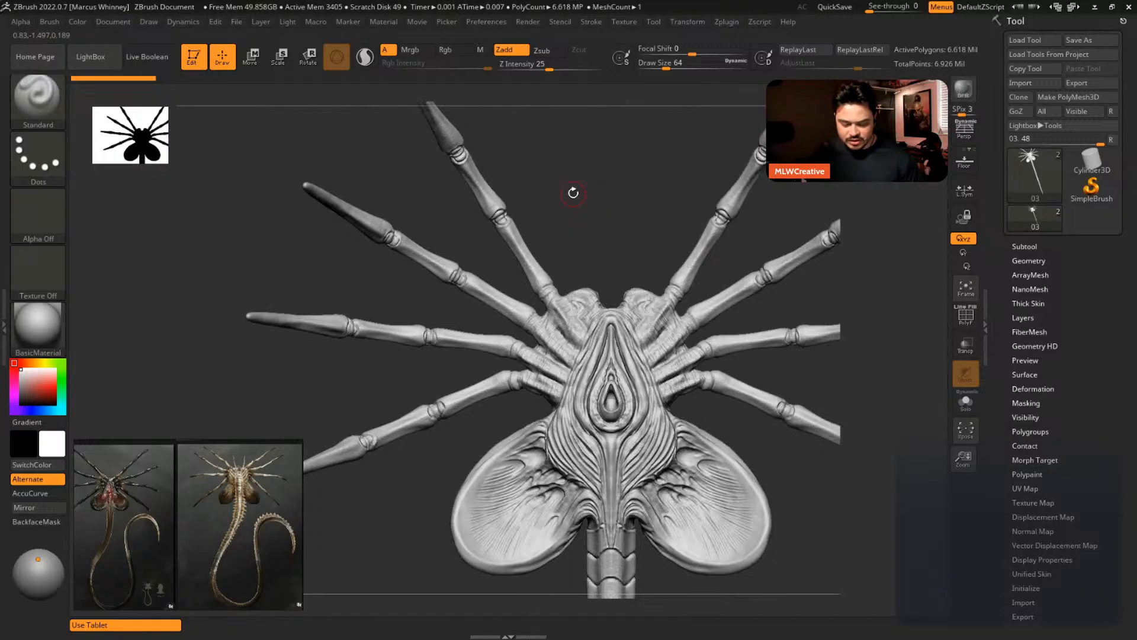
- Find the underside photo on the reference board and enlarge it around the leg joints
scroll(238, 455, down, 3)
middle_drag(238, 454, 122, 524)
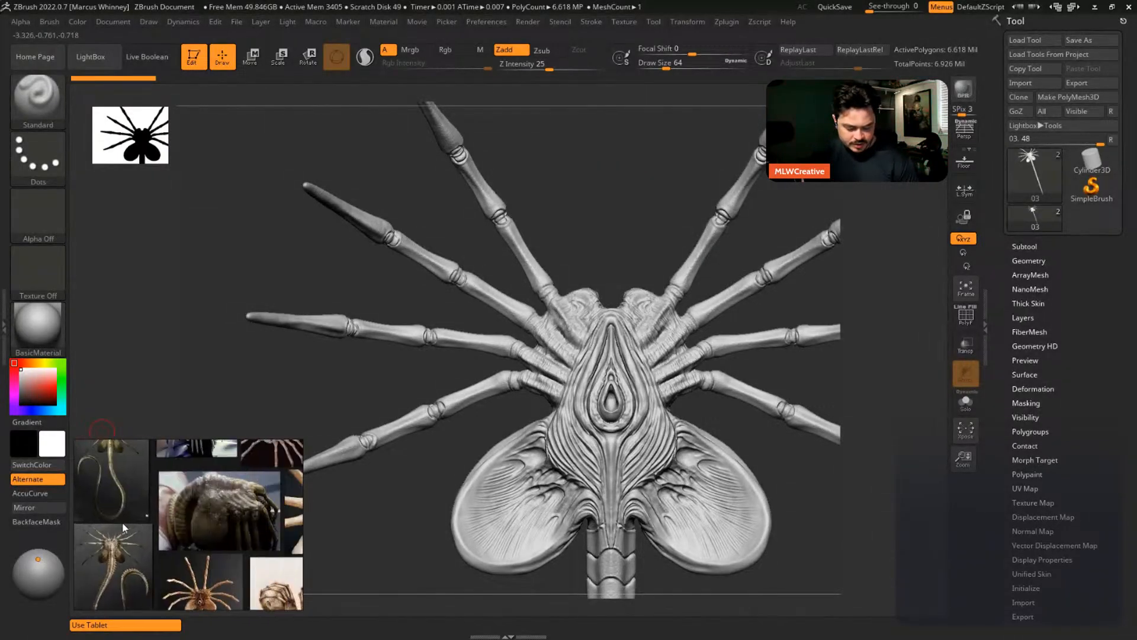
scroll(194, 452, up, 6)
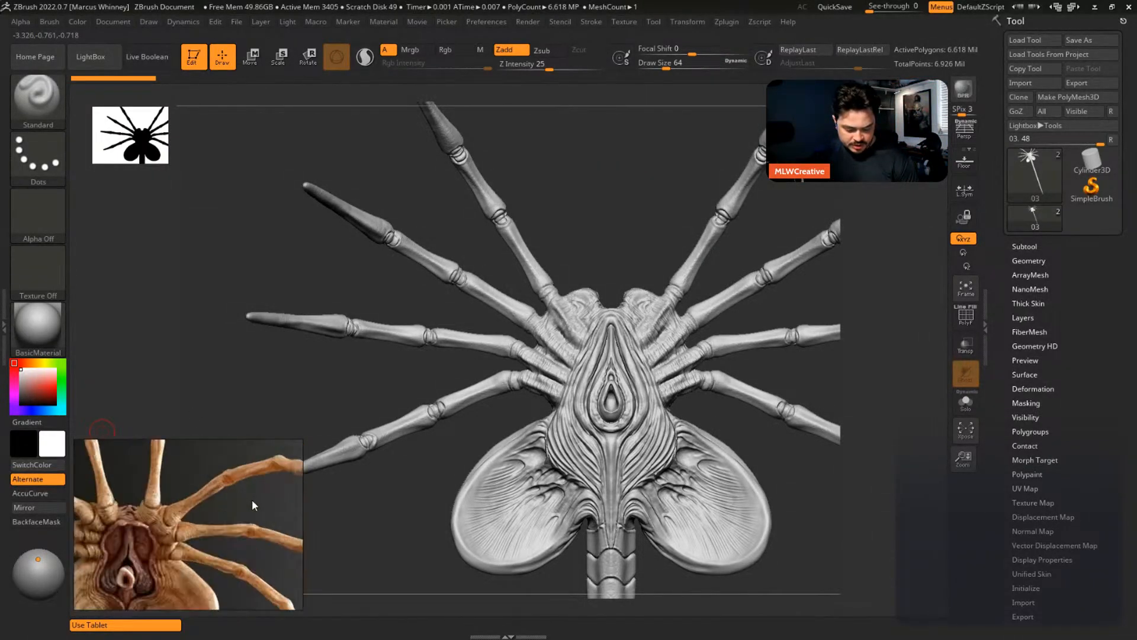
scroll(253, 505, up, 6)
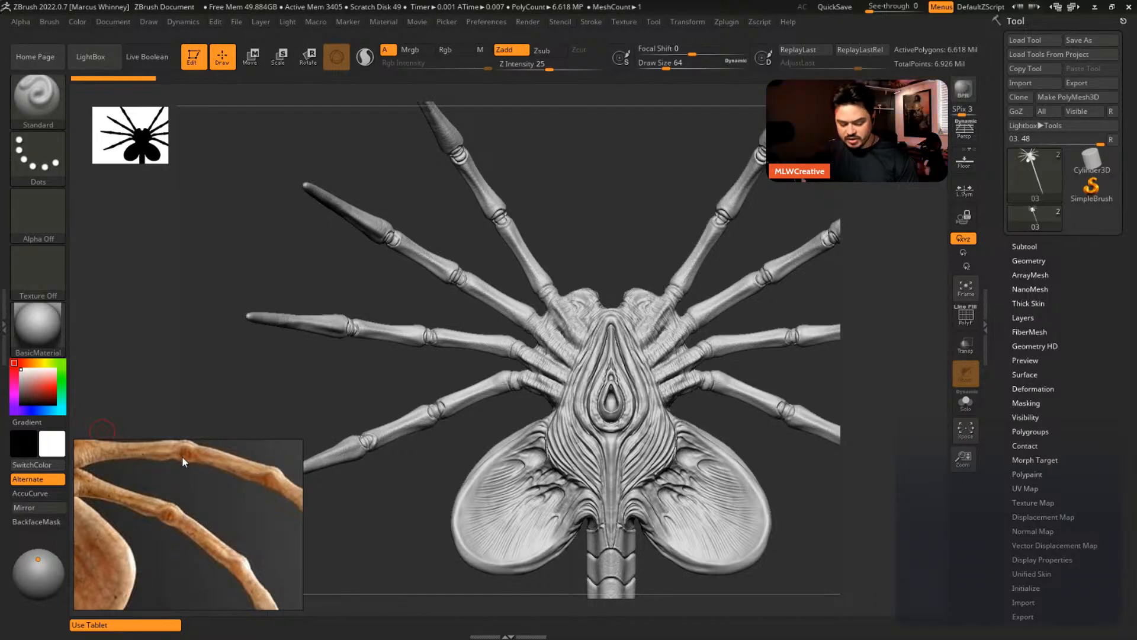
drag(183, 456, 195, 481)
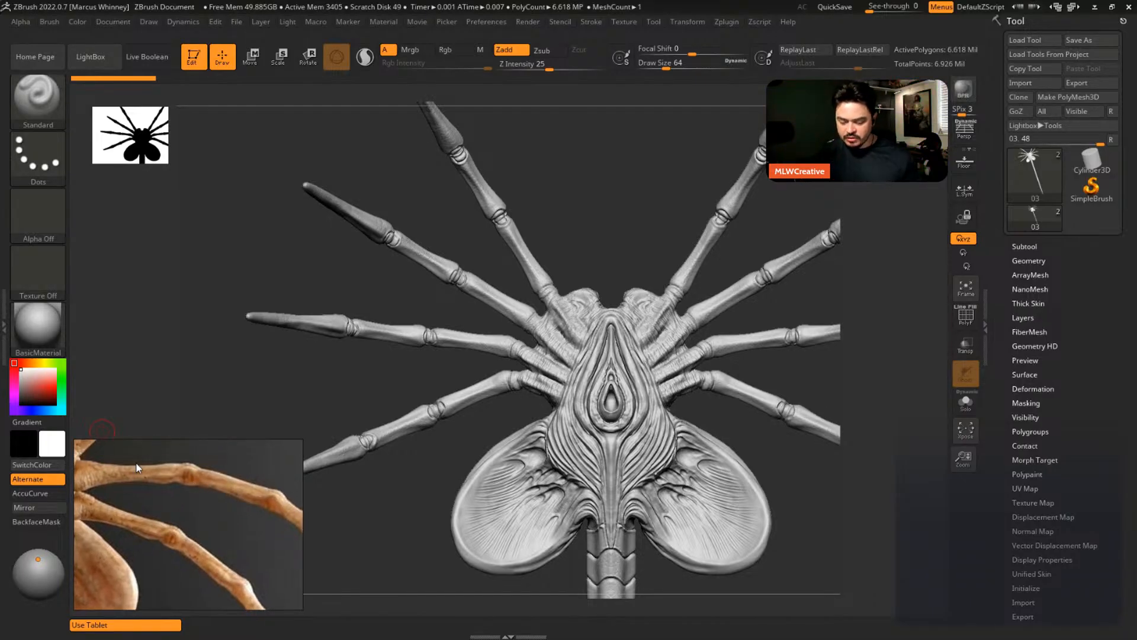
- Inspect the underside of the creature's legs and body from several angles, ending on a view of the whole model
drag(791, 191, 663, 151)
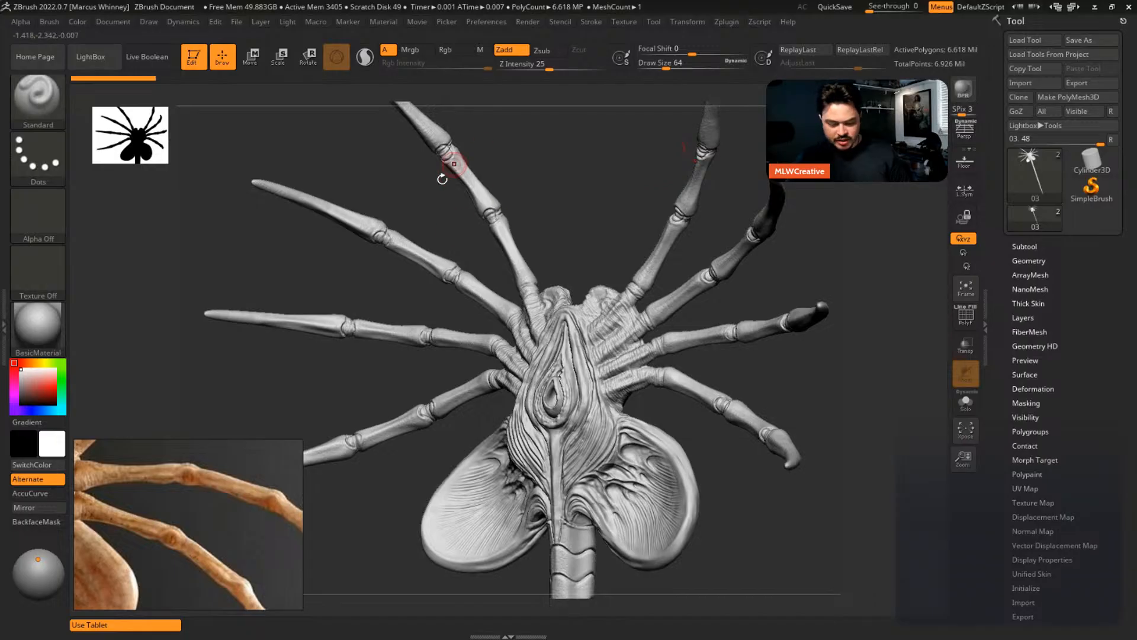
drag(516, 178, 564, 178)
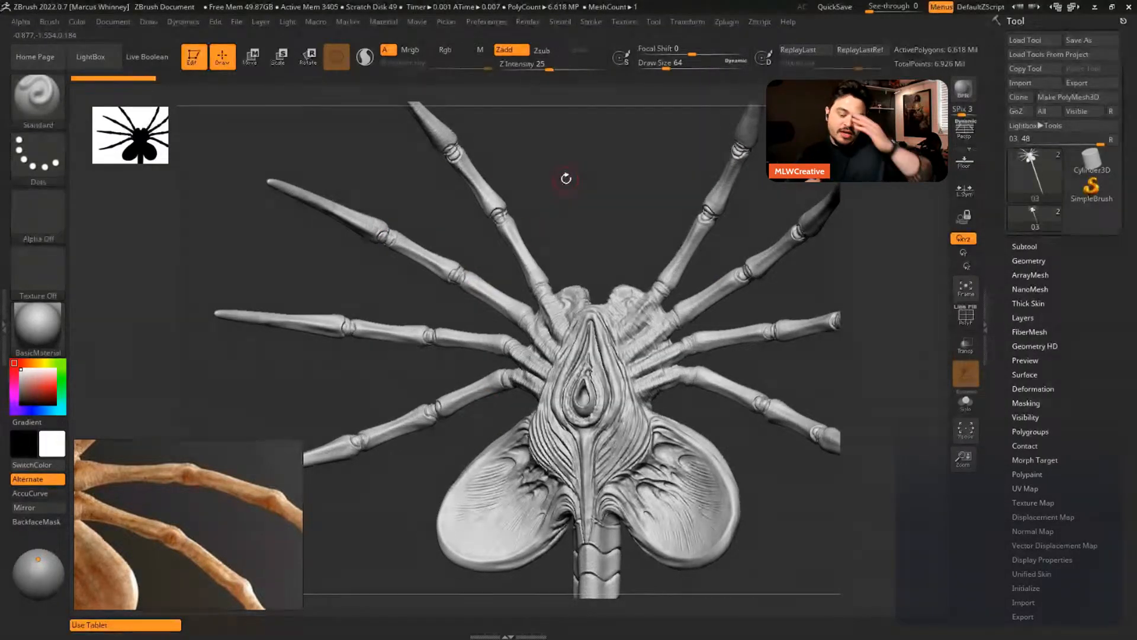
drag(631, 203, 613, 198)
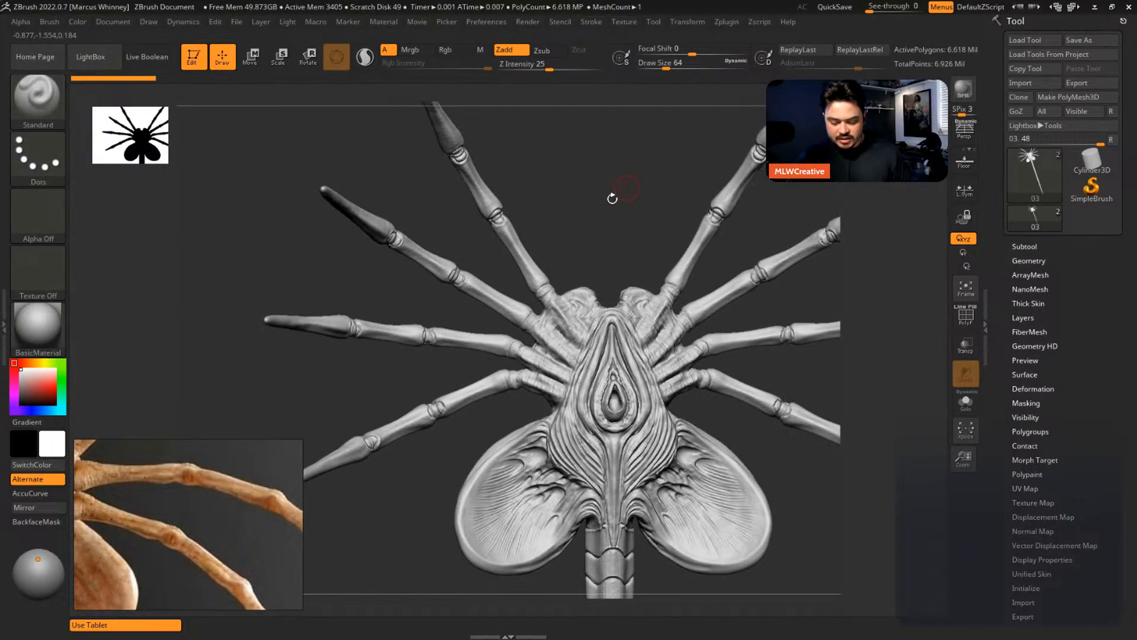
drag(534, 184, 724, 231)
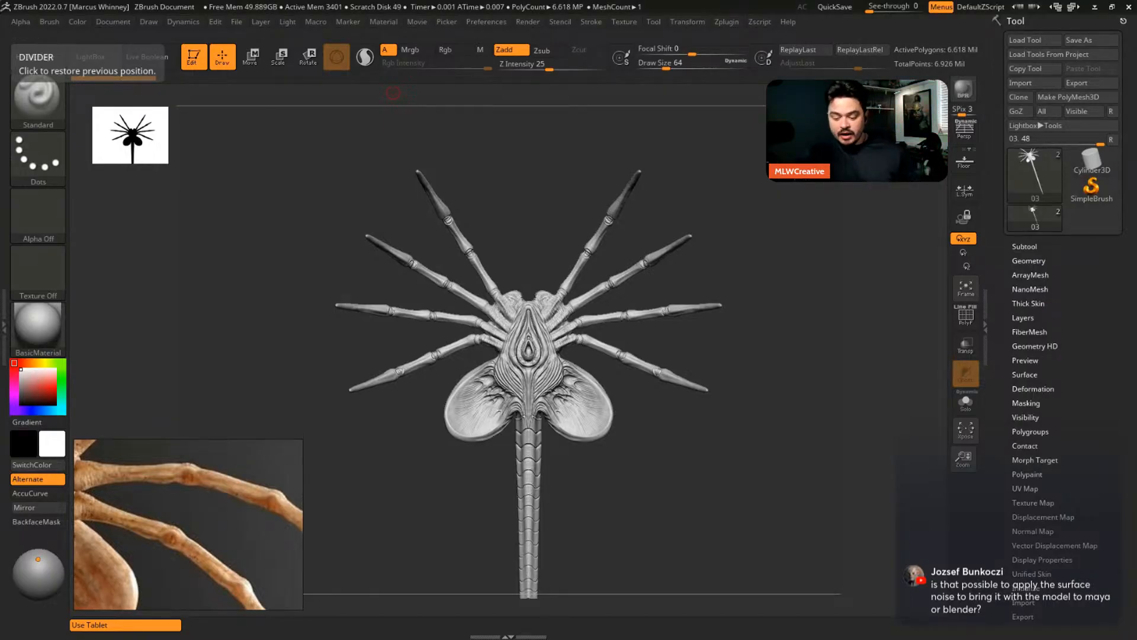
- Frame the creature's underside more closely and look up Decimation Master among the plugins
alt+drag(752, 193, 554, 234)
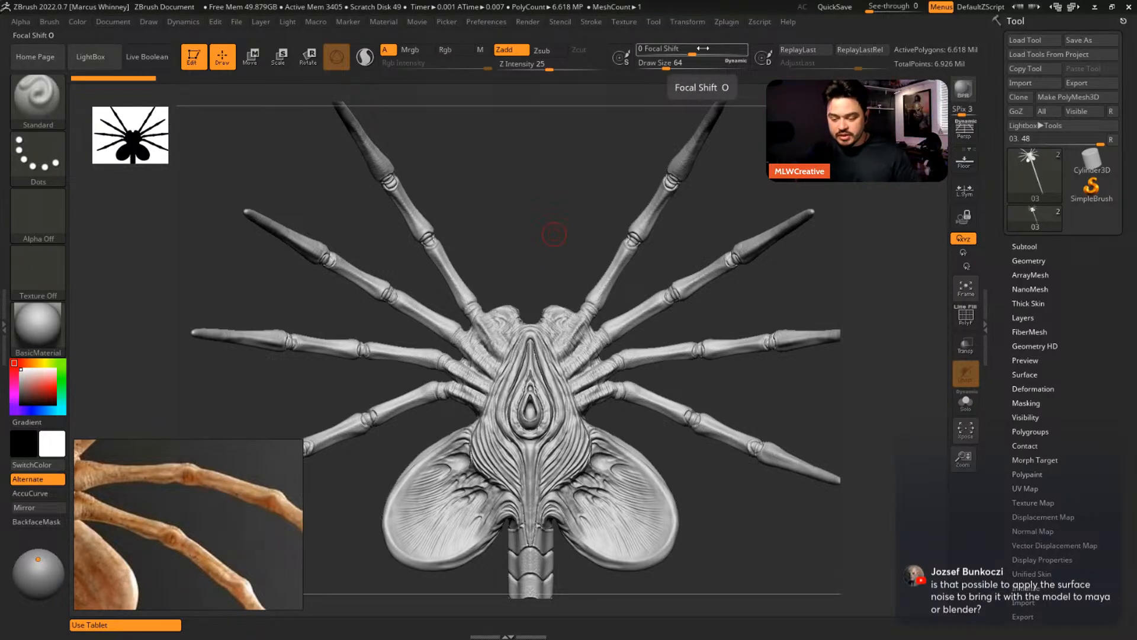
click(727, 22)
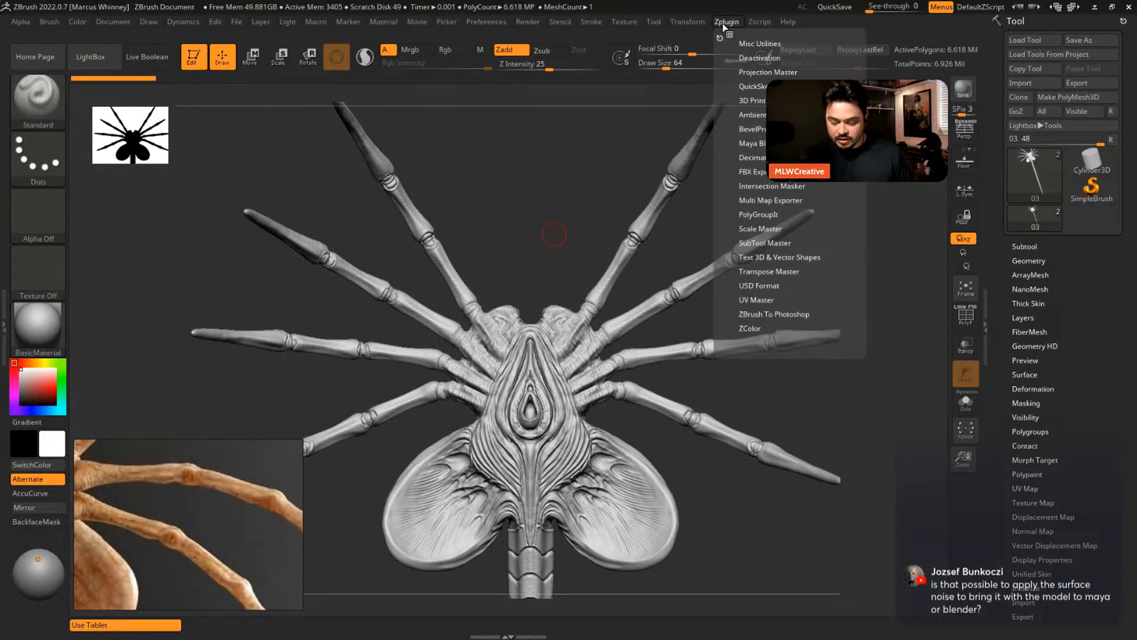
click(752, 157)
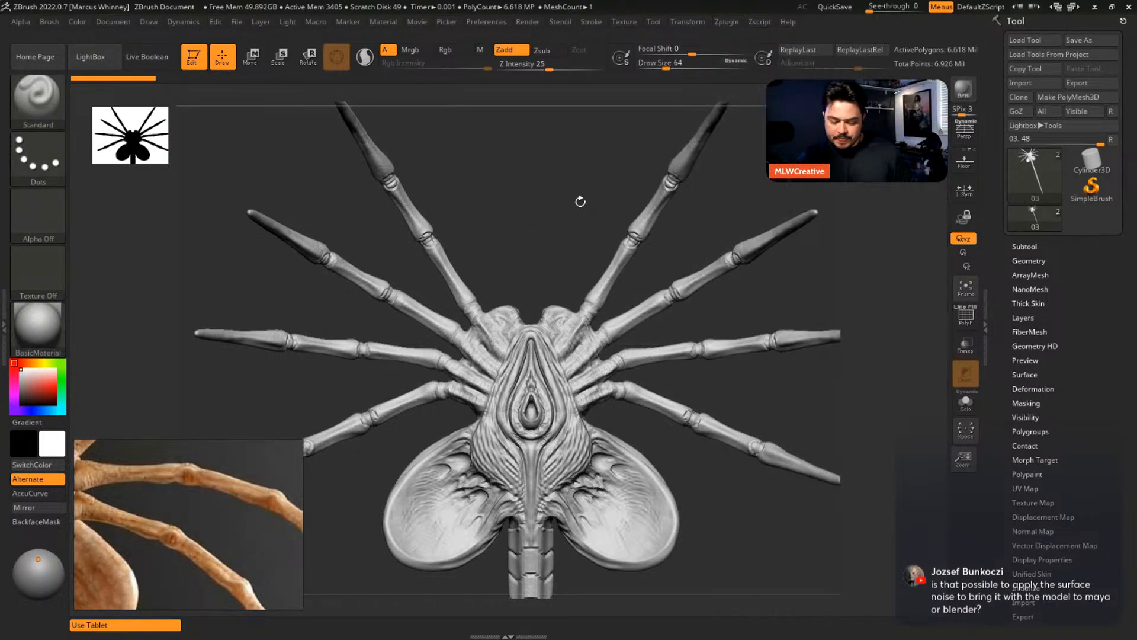
- Inspect the whole creature model from its back and its underside
alt+drag(578, 205, 783, 230)
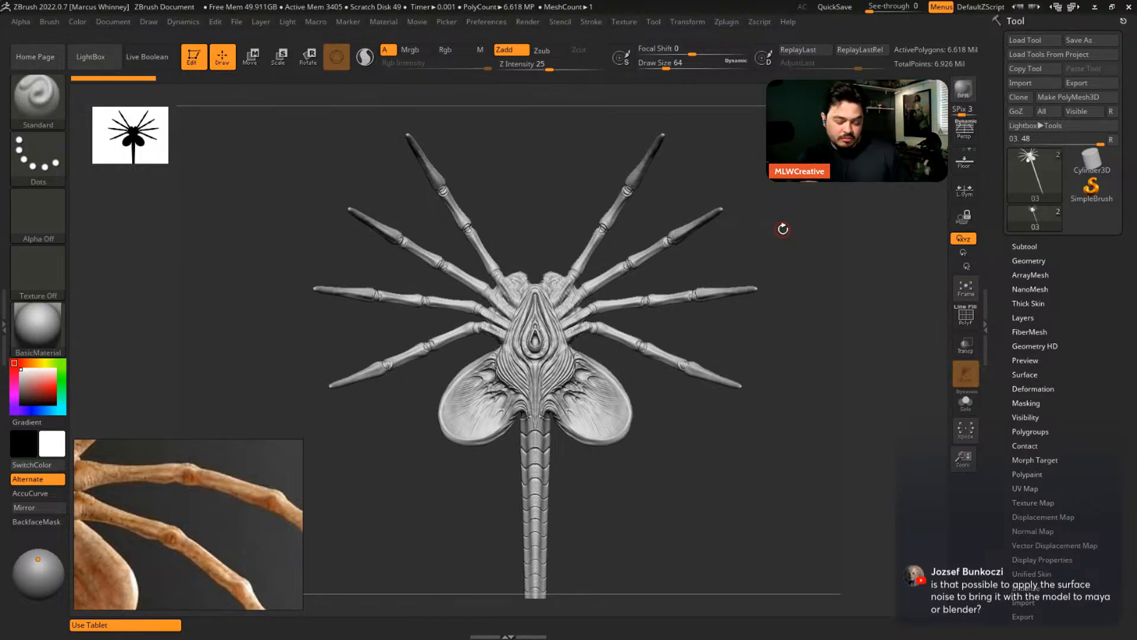
drag(564, 174, 751, 305)
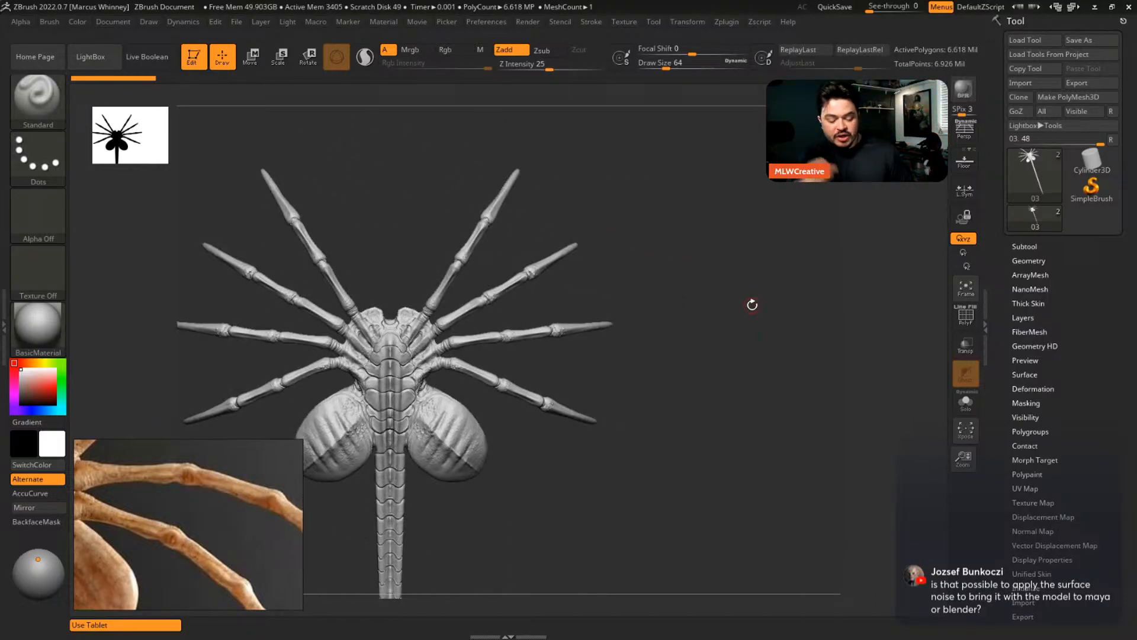
mouse_move(667, 254)
alt+mouse_down()
mouse_move(781, 274)
mouse_move(783, 297)
alt+mouse_up()
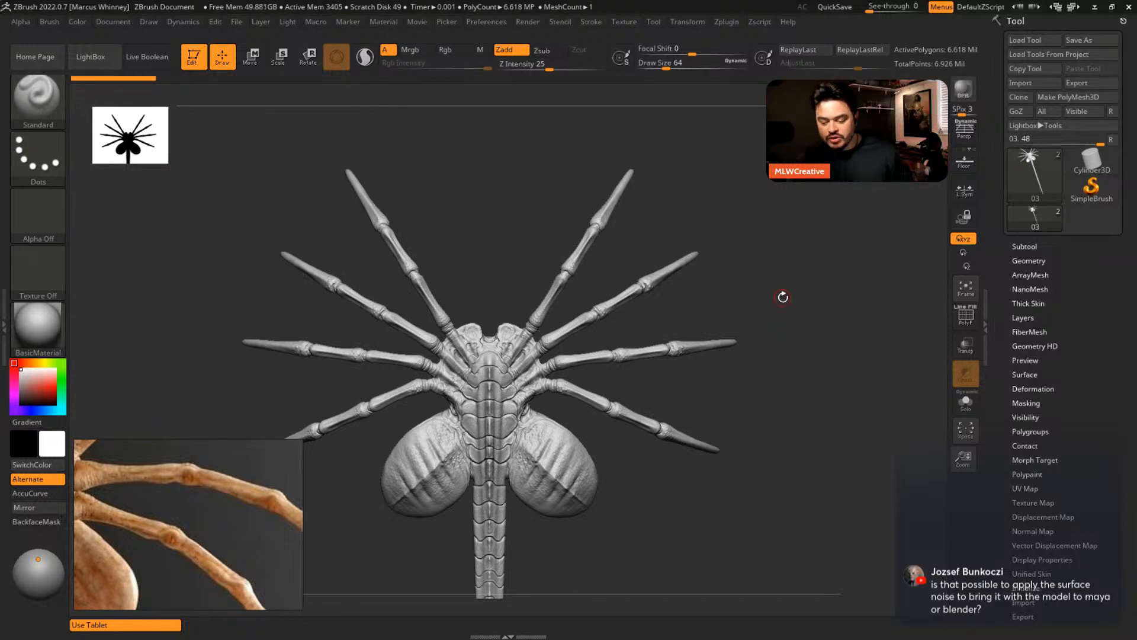
drag(783, 297, 769, 221)
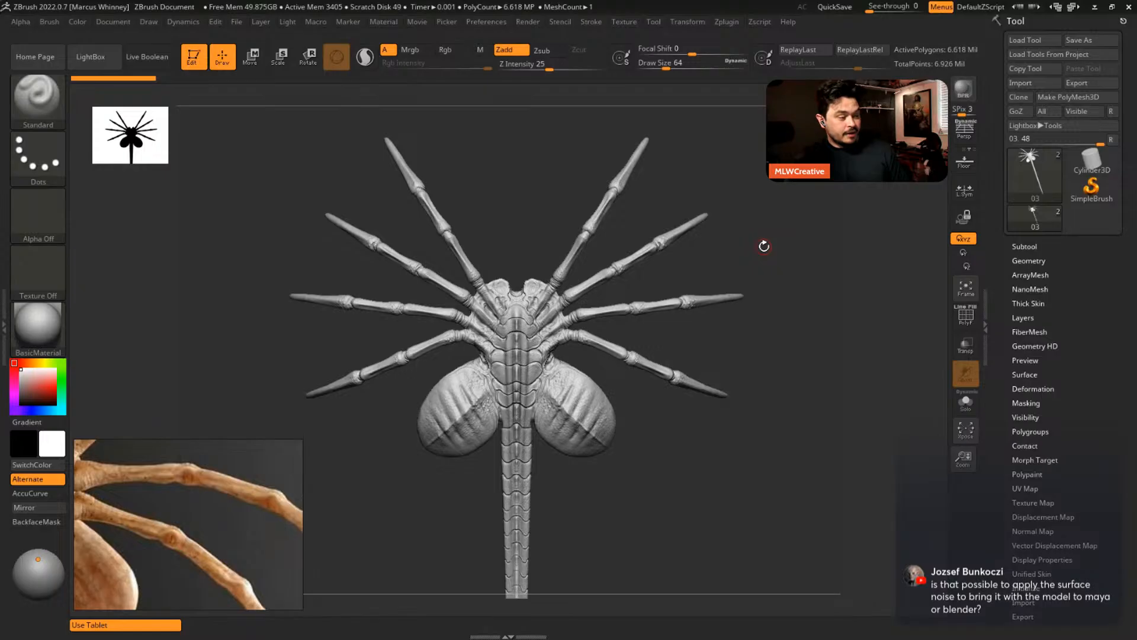
drag(764, 246, 744, 284)
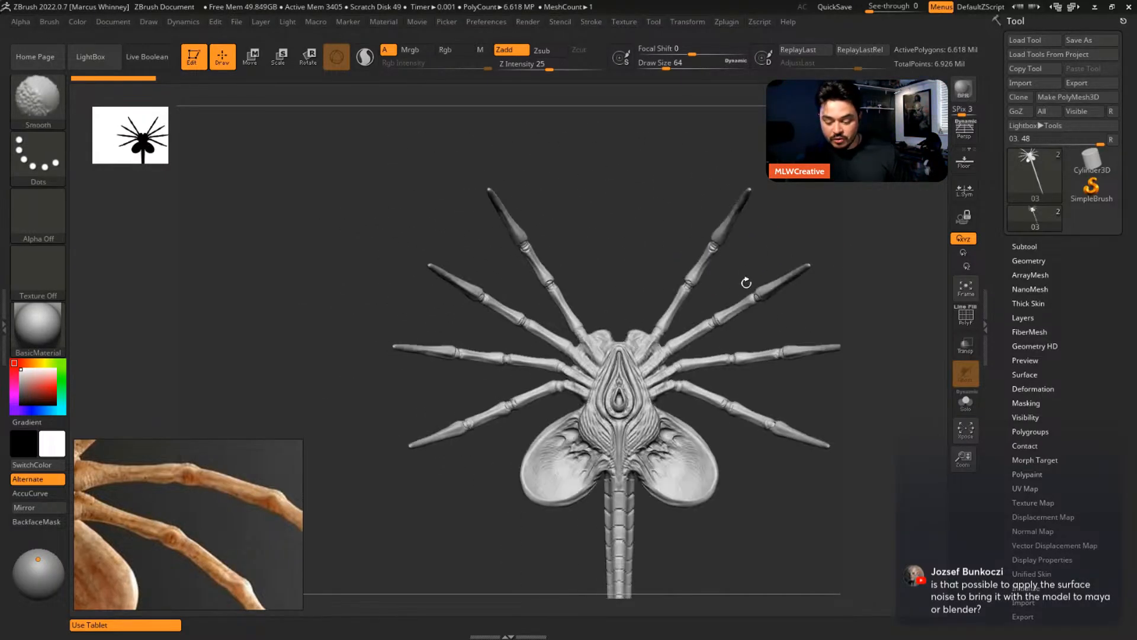
key(f)
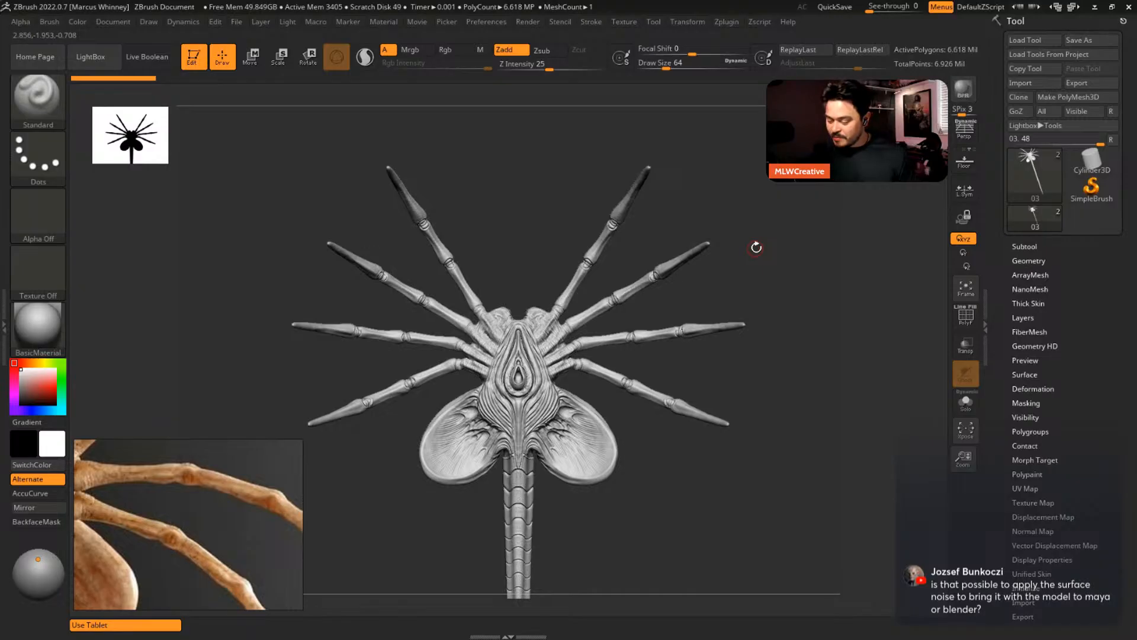
- Examine the back plates, leg segments and rear sacs up close, and zoom the reference board out to its full image collection
mouse_move(1027, 202)
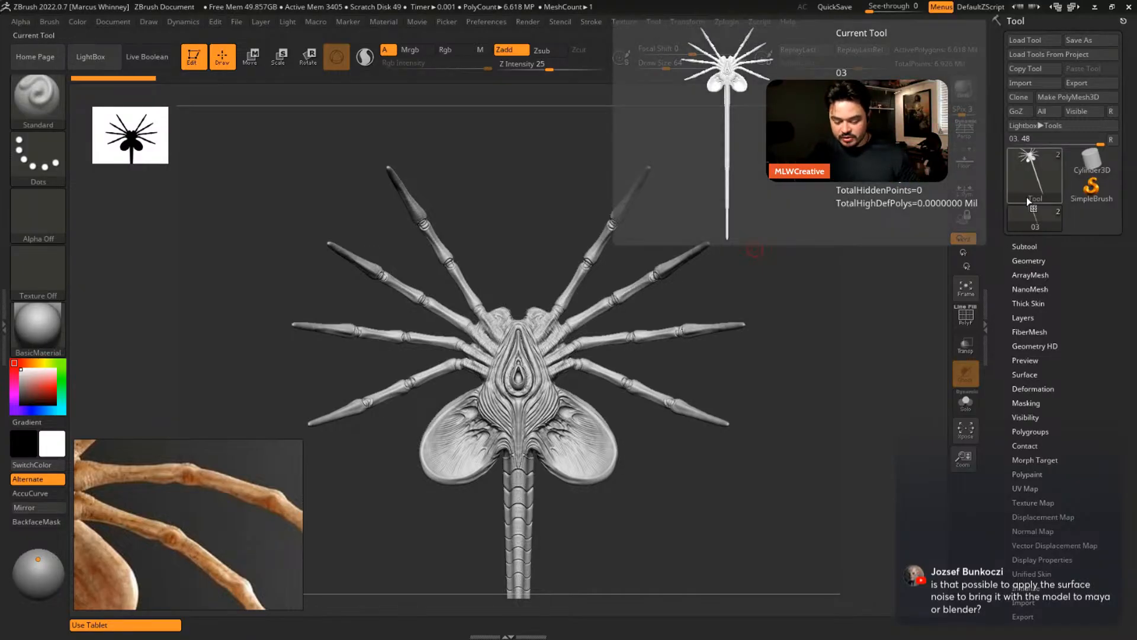
drag(782, 342, 786, 296)
alt+drag(692, 311, 833, 248)
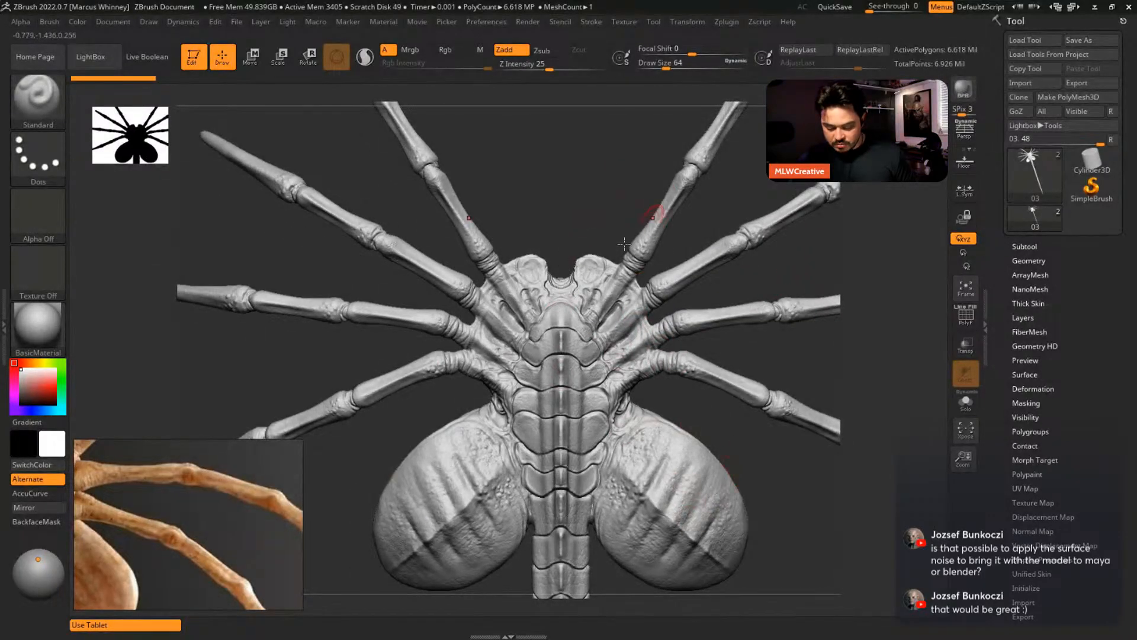
alt+drag(787, 503, 713, 483)
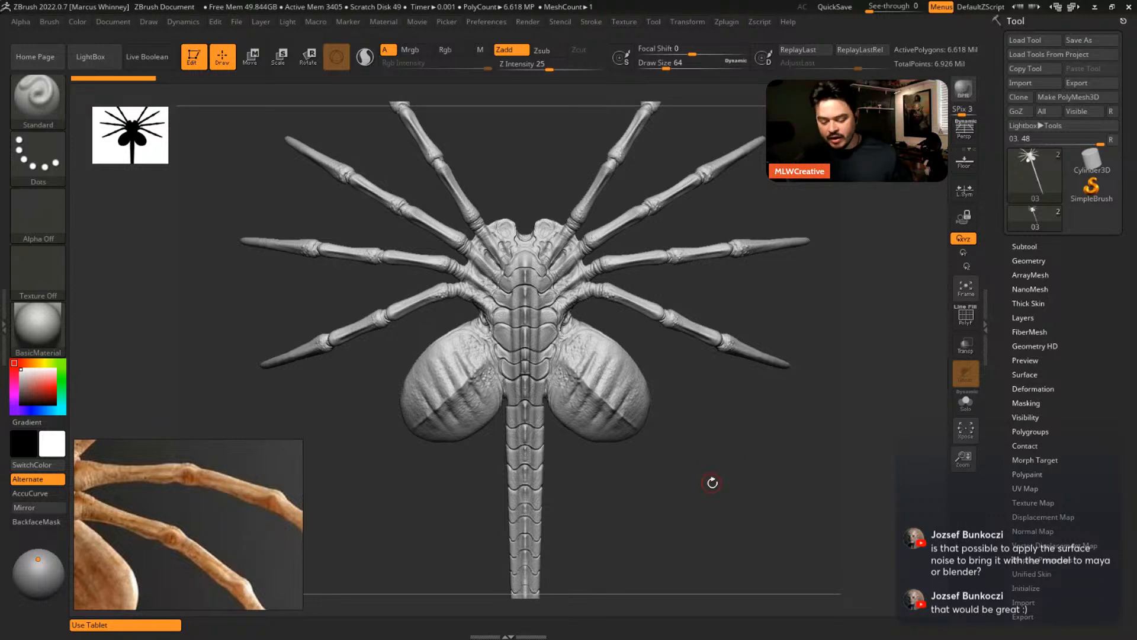
drag(772, 191, 797, 348)
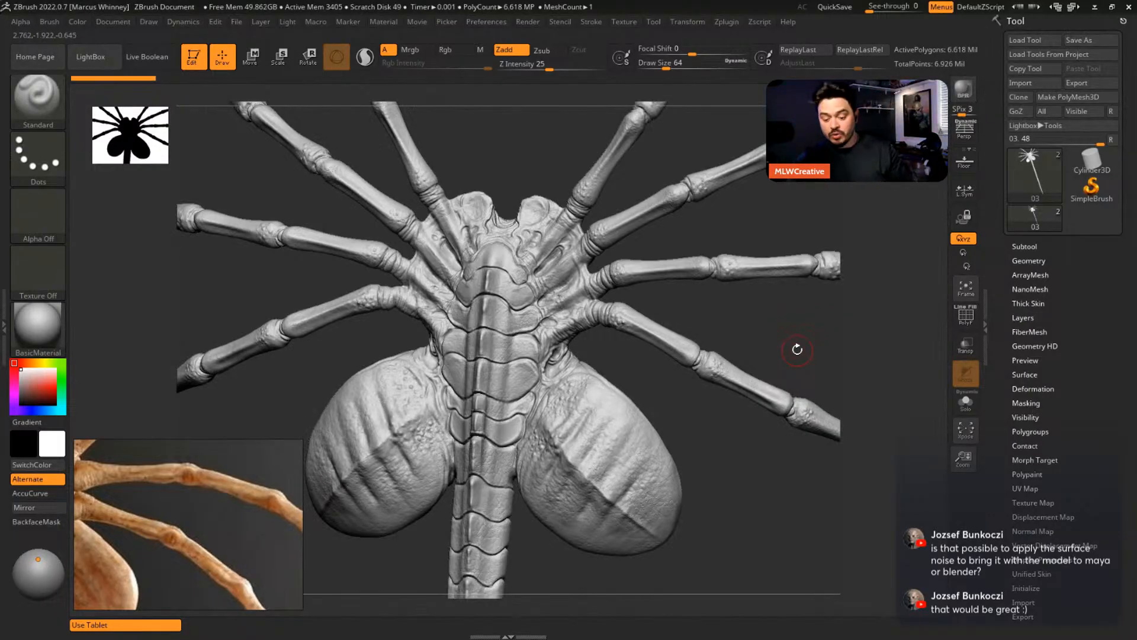
mouse_move(762, 216)
mouse_down()
mouse_move(769, 208)
mouse_move(770, 219)
mouse_move(751, 207)
mouse_up()
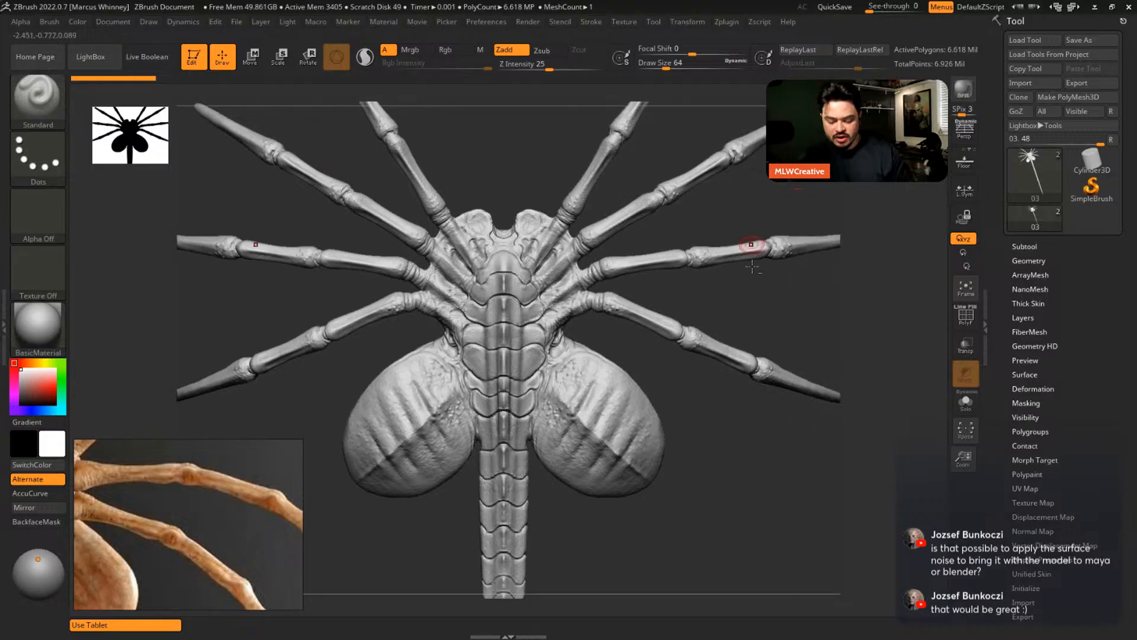
drag(753, 267, 699, 458)
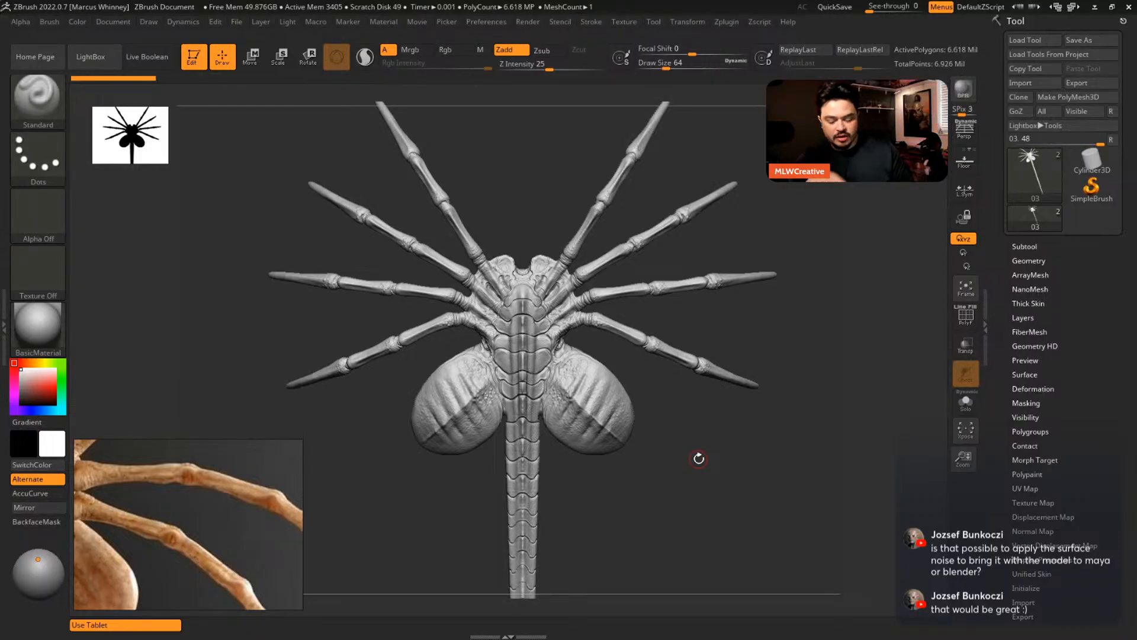
drag(786, 256, 770, 255)
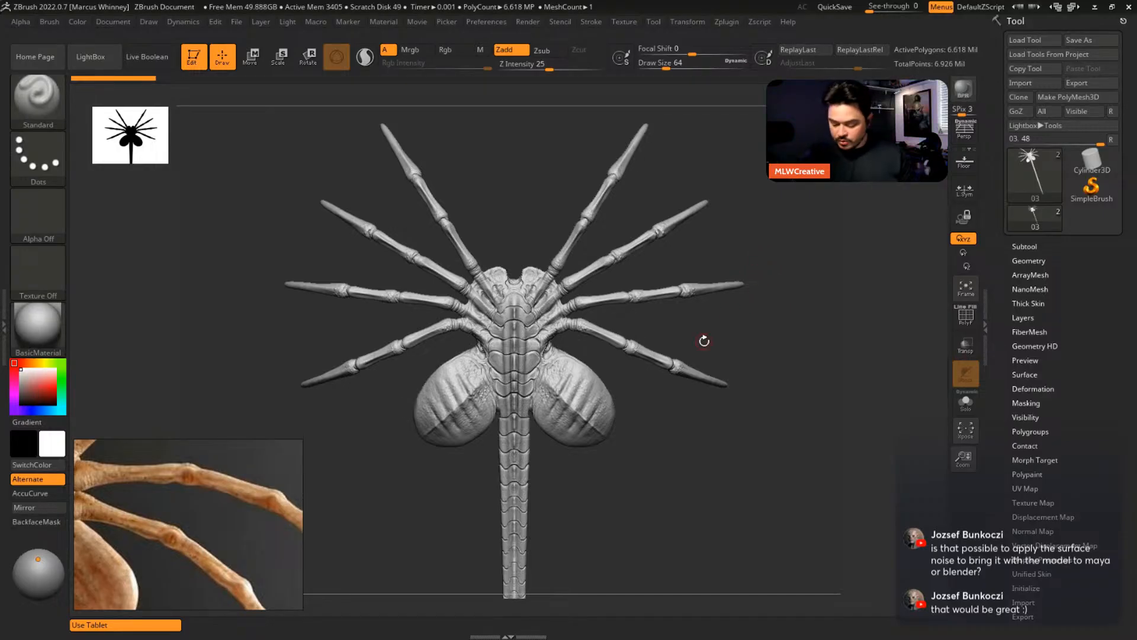
scroll(227, 482, down, 8)
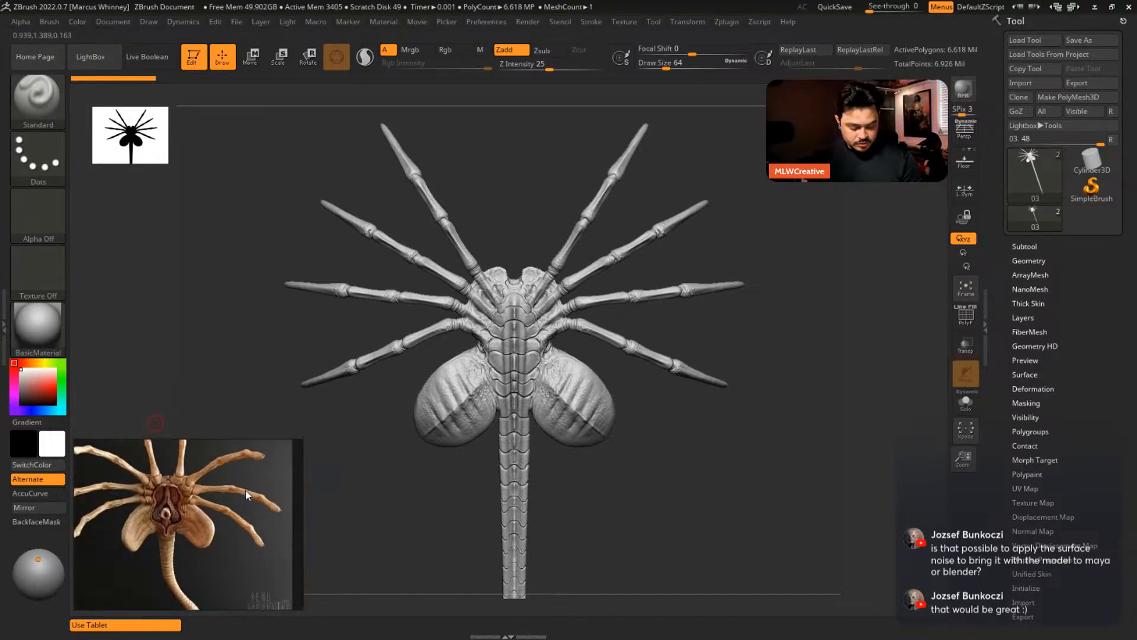
scroll(228, 483, down, 5)
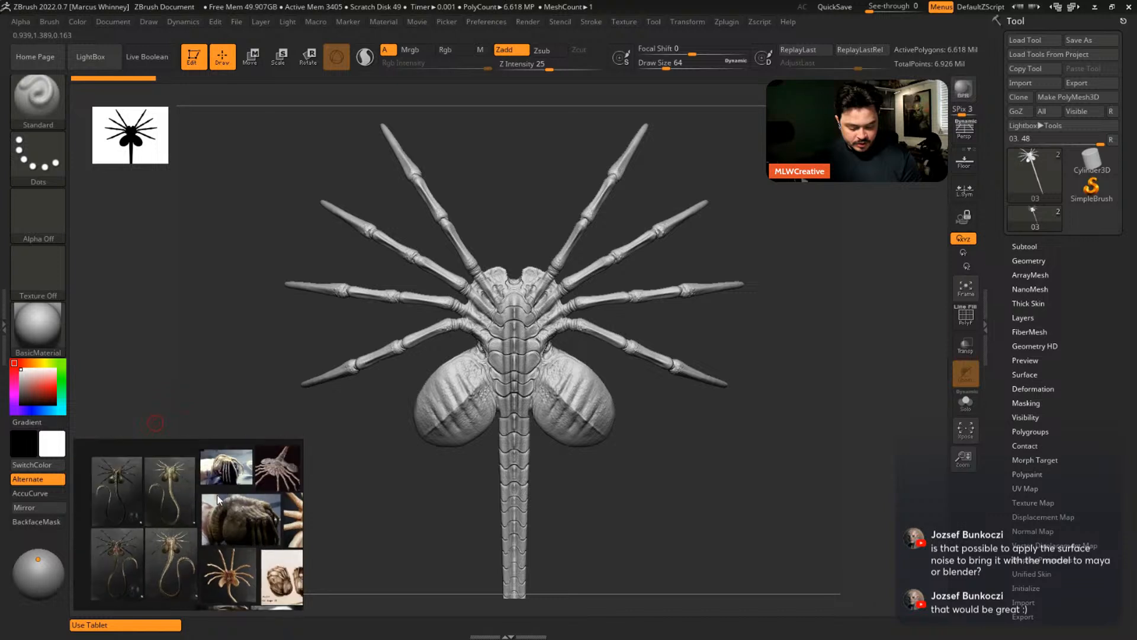
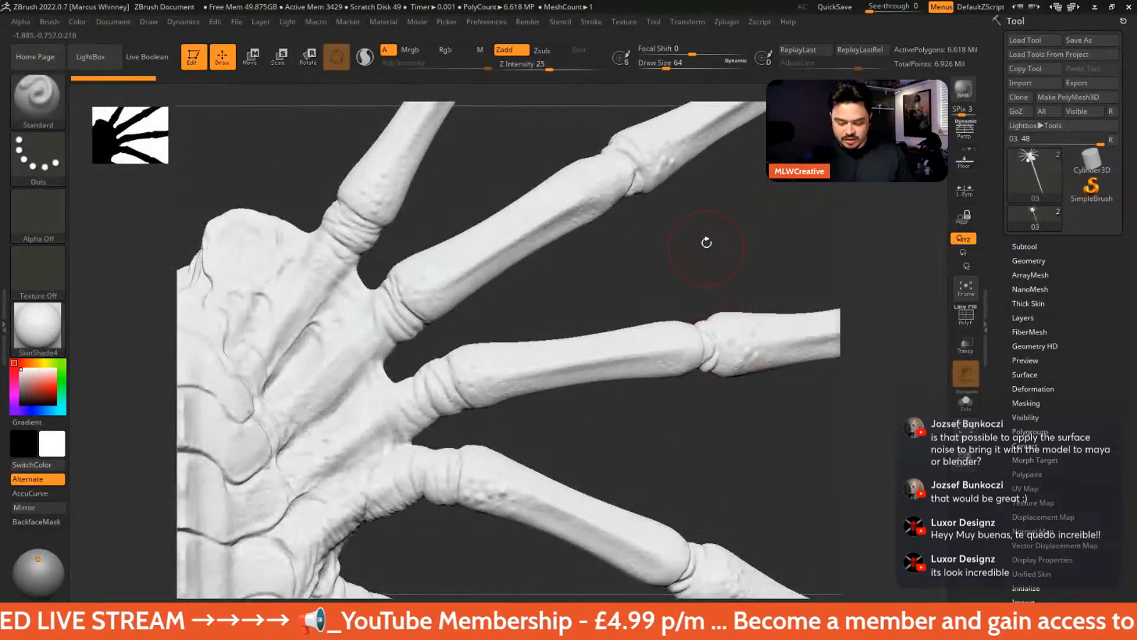
- Choose red as the current colour and switch off polypaint on subtool 03 so the creature takes that colour
drag(703, 241, 644, 351)
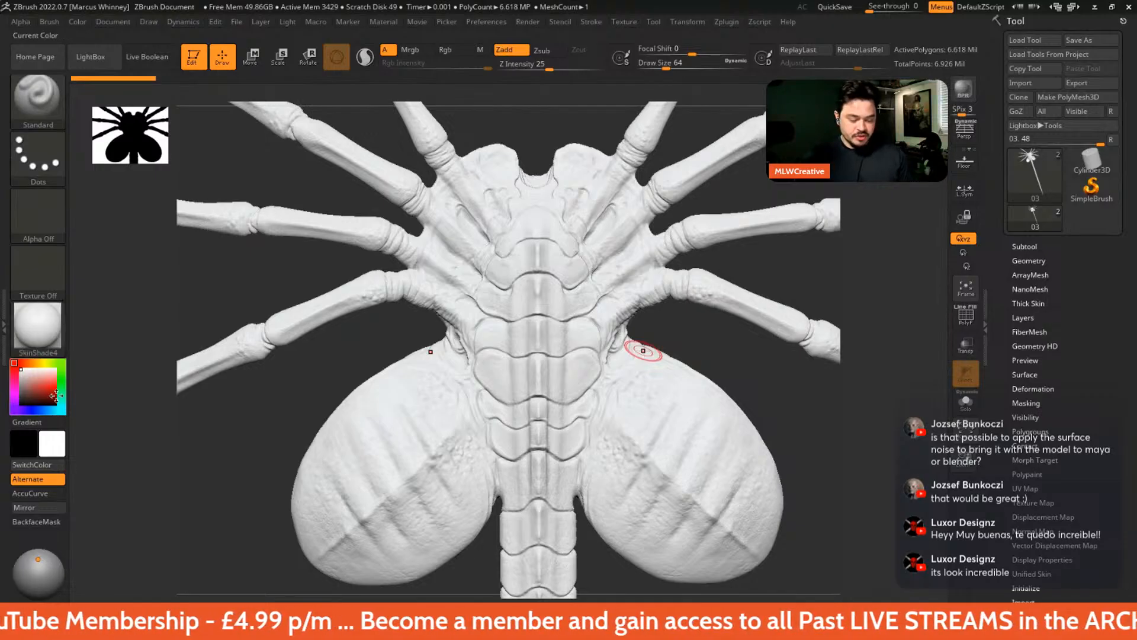
click(53, 390)
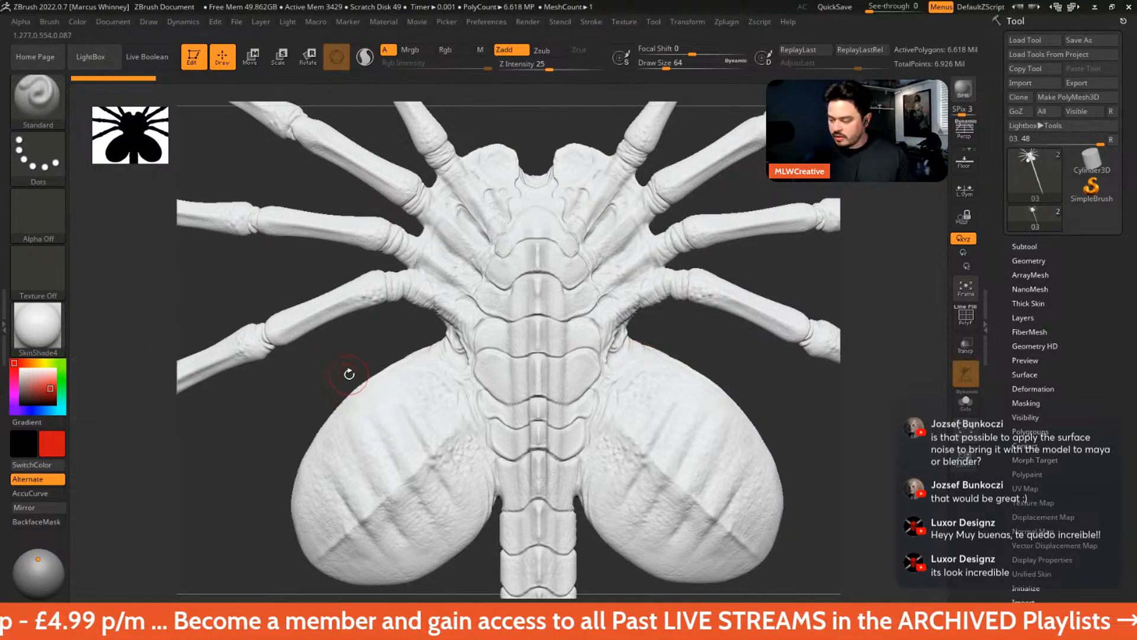
click(1025, 246)
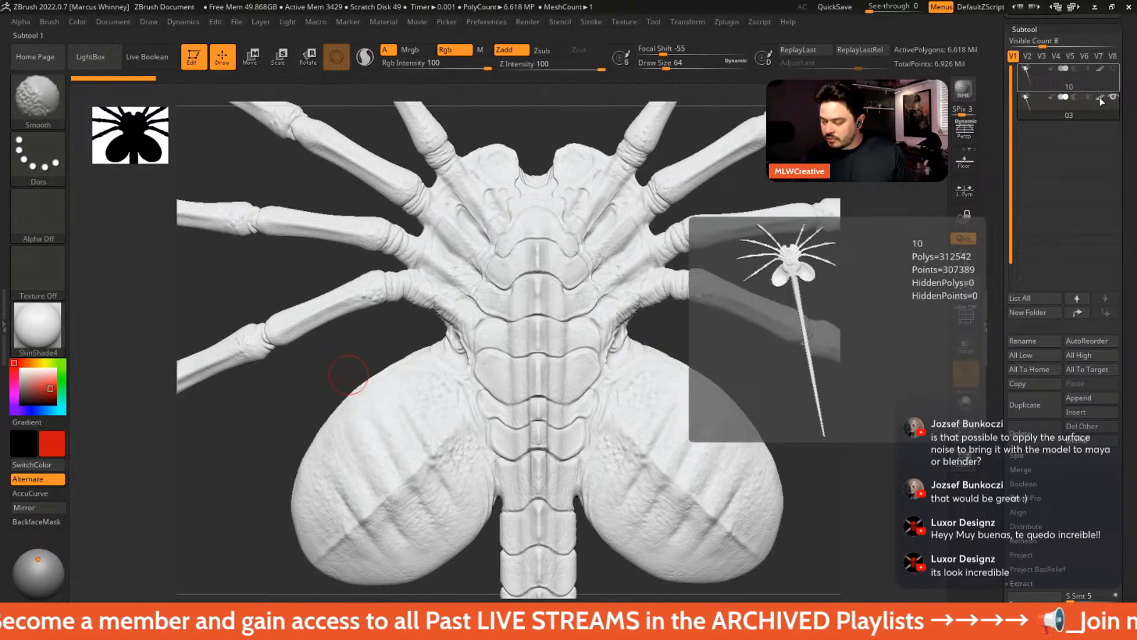
click(1099, 97)
mouse_move(840, 344)
mouse_down()
mouse_move(892, 374)
mouse_move(880, 385)
mouse_move(845, 277)
mouse_move(887, 389)
mouse_move(790, 433)
mouse_move(799, 465)
mouse_move(790, 445)
mouse_move(713, 460)
mouse_up()
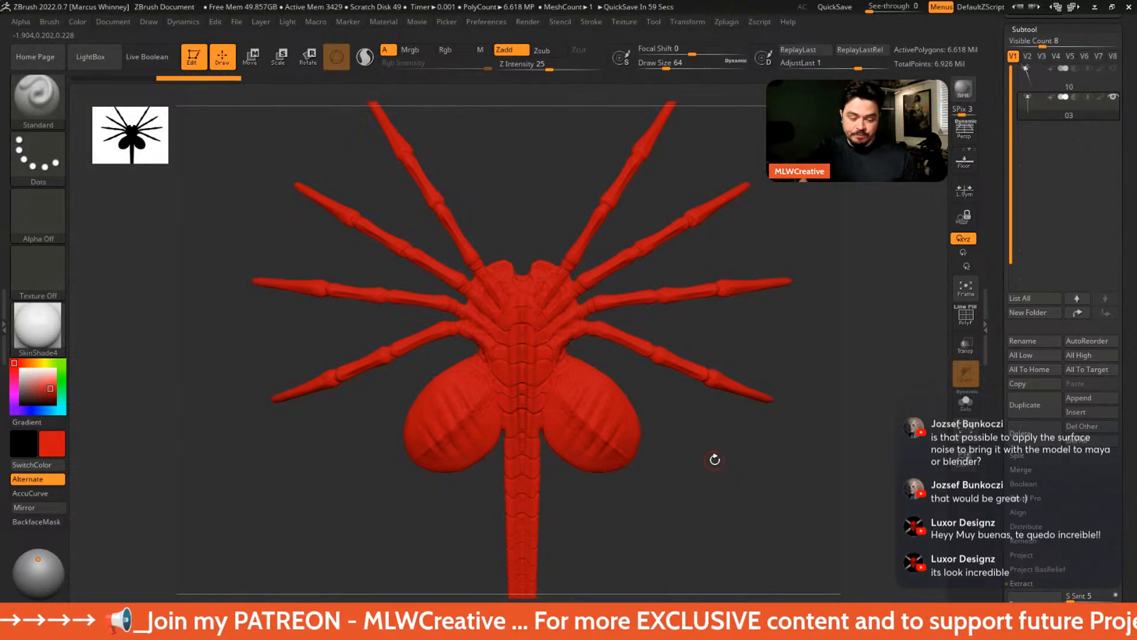
- Enlarge the reference board across the canvas and examine the four creature concepts and the film photos
right_drag(0, 343, 176, 118)
drag(310, 197, 596, 416)
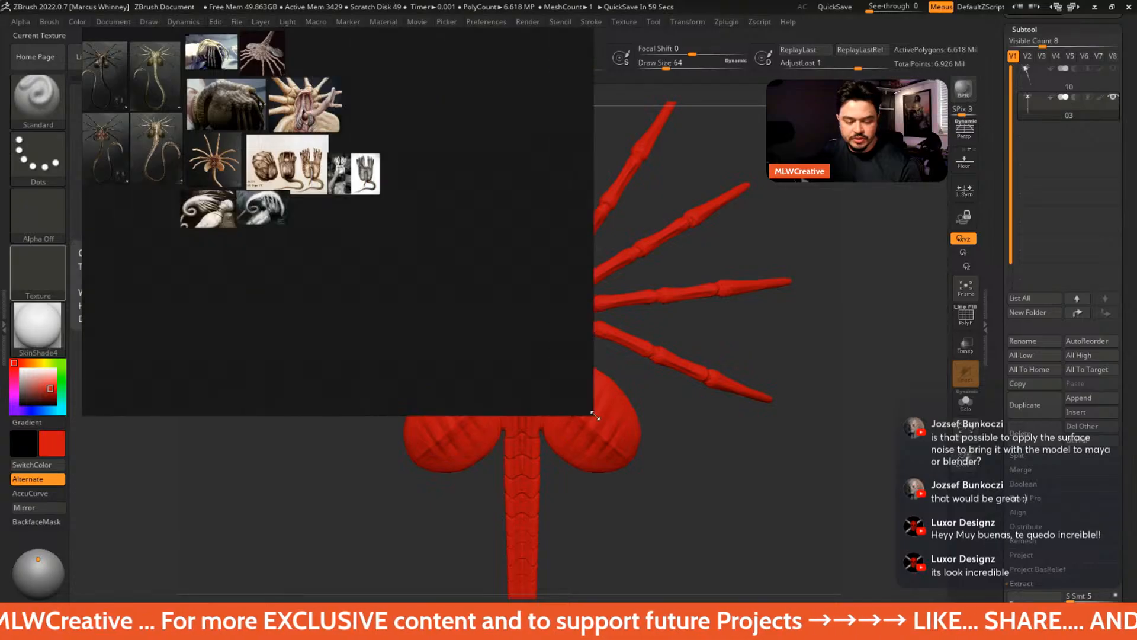
middle_drag(389, 177, 607, 276)
scroll(407, 194, up, 5)
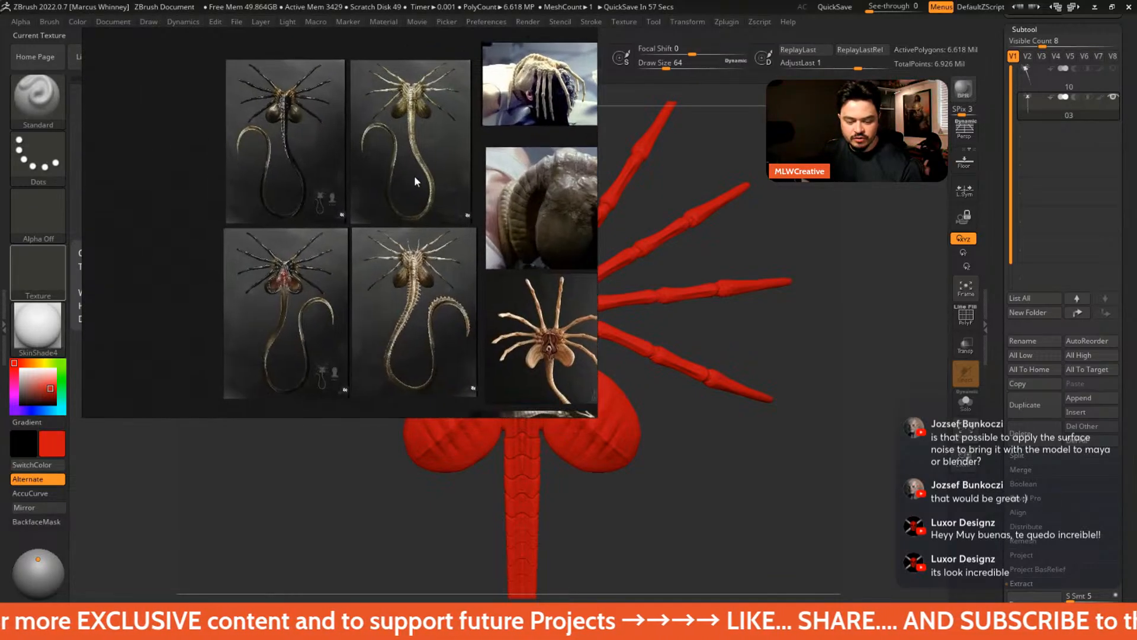
scroll(336, 170, up, 3)
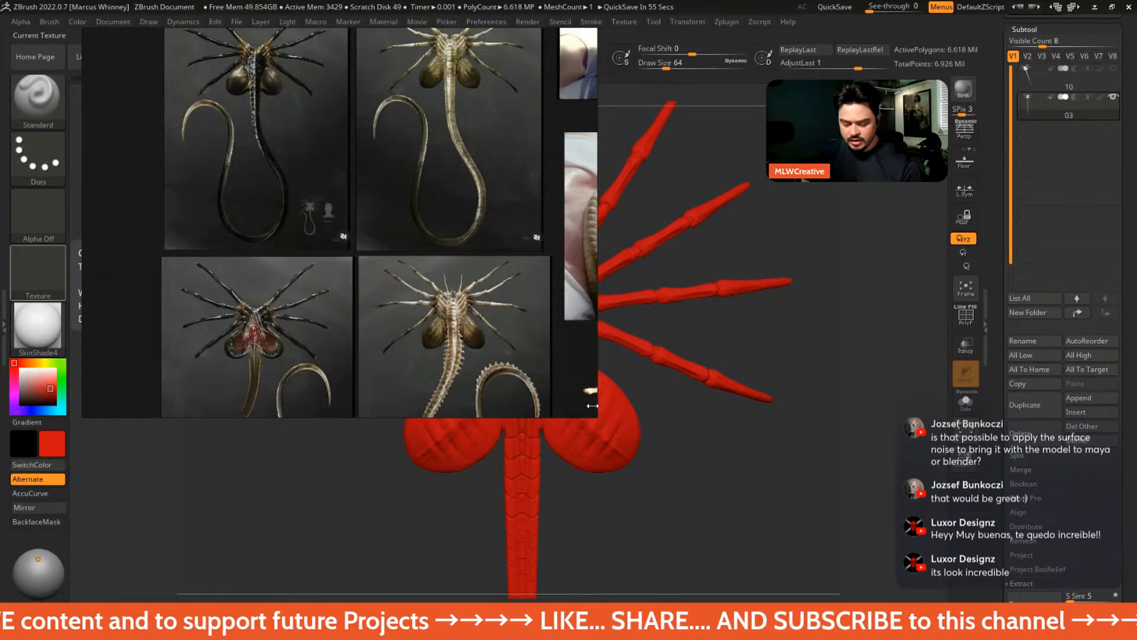
drag(593, 406, 871, 570)
scroll(653, 279, up, 2)
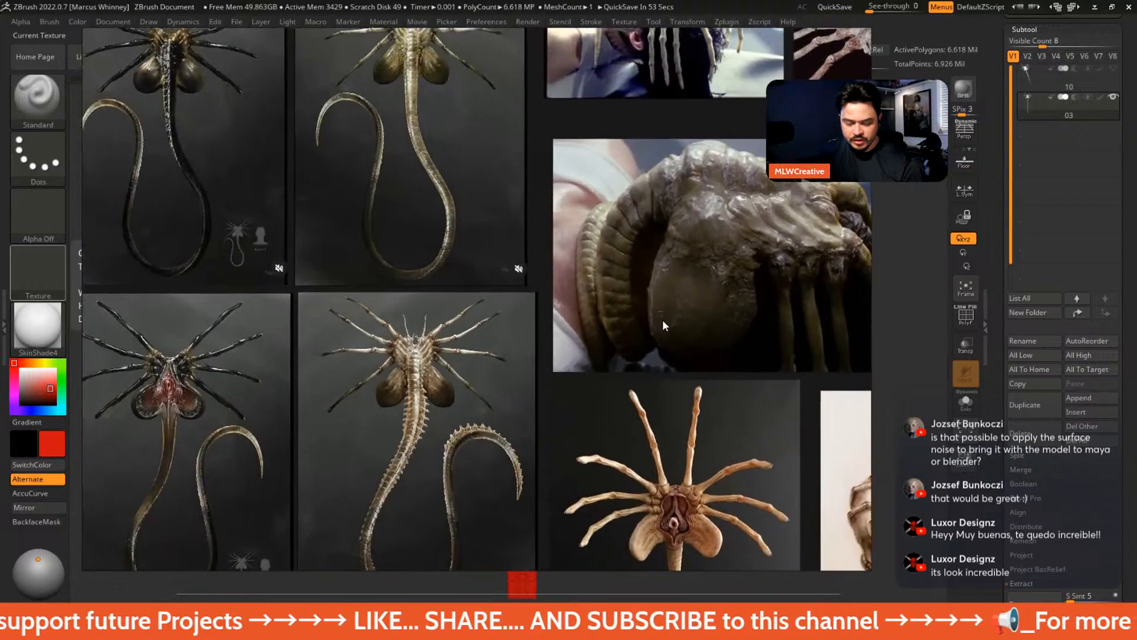
scroll(656, 262, down, 4)
scroll(501, 202, up, 1)
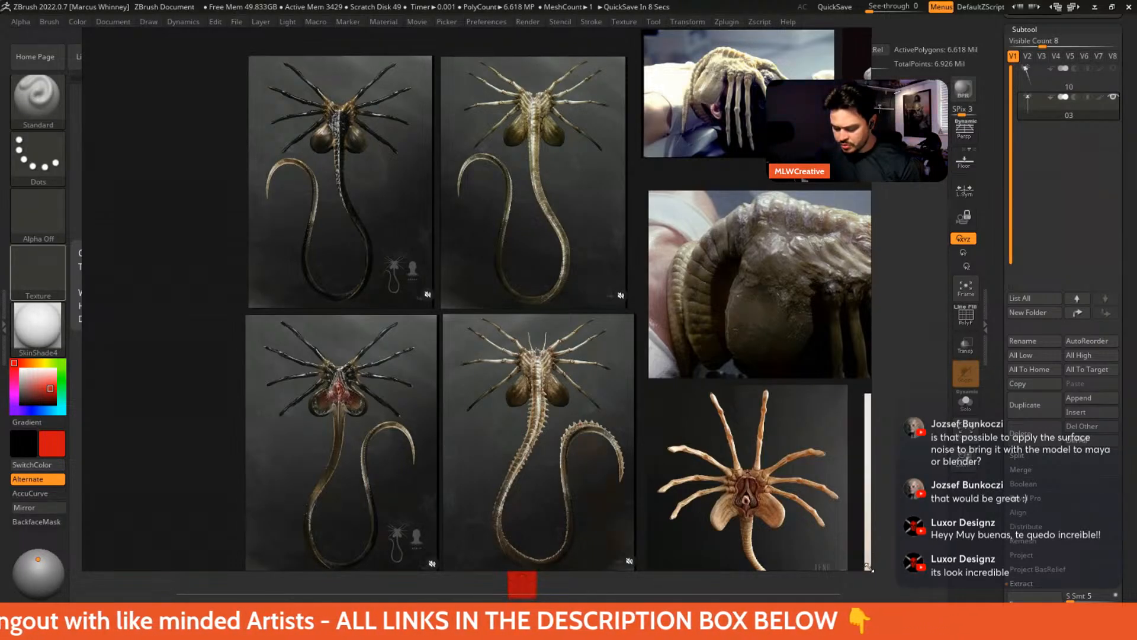
- Shrink the reference board, dock it beside the model and frame the two back-view creature concepts
drag(869, 567, 339, 211)
right_drag(290, 173, 284, 567)
scroll(254, 481, down, 2)
middle_drag(254, 481, 63, 443)
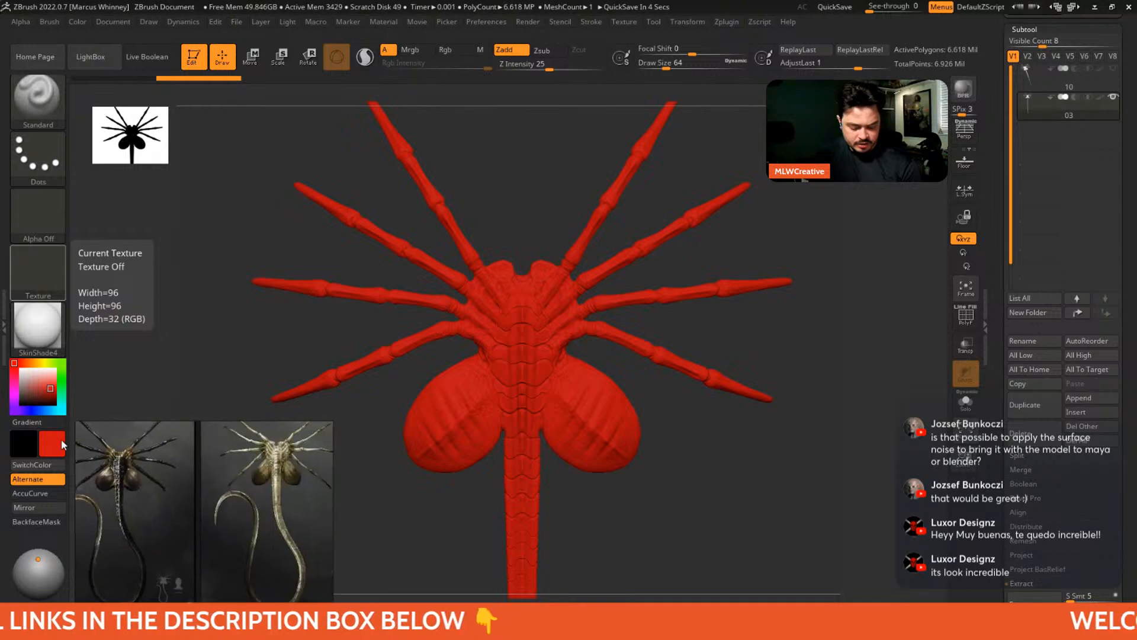
scroll(210, 513, down, 5)
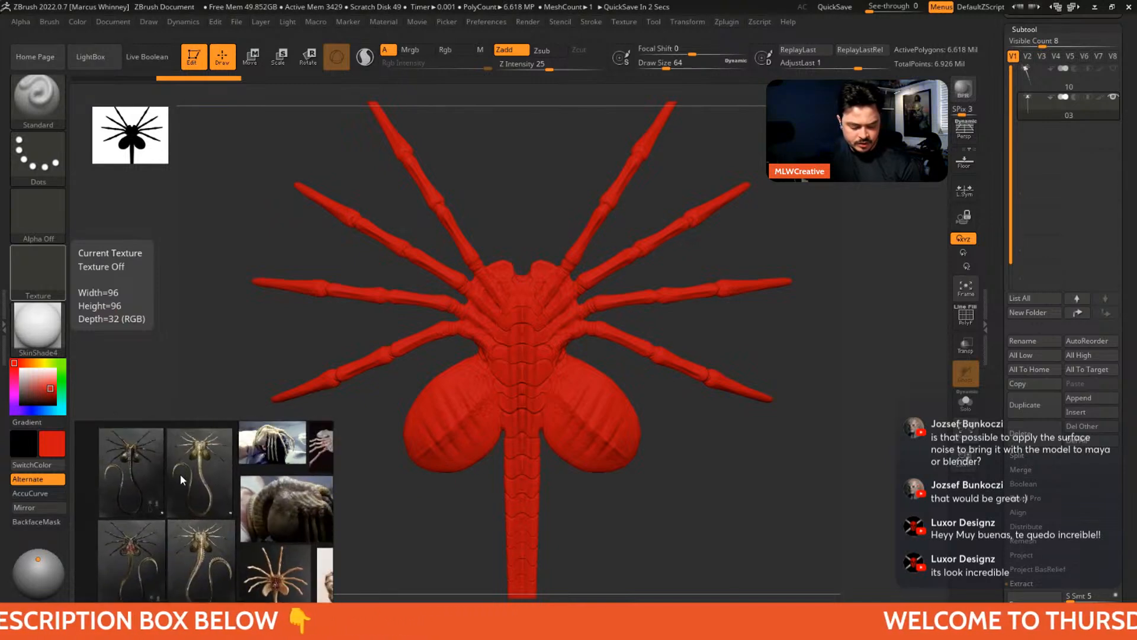
scroll(180, 473, up, 3)
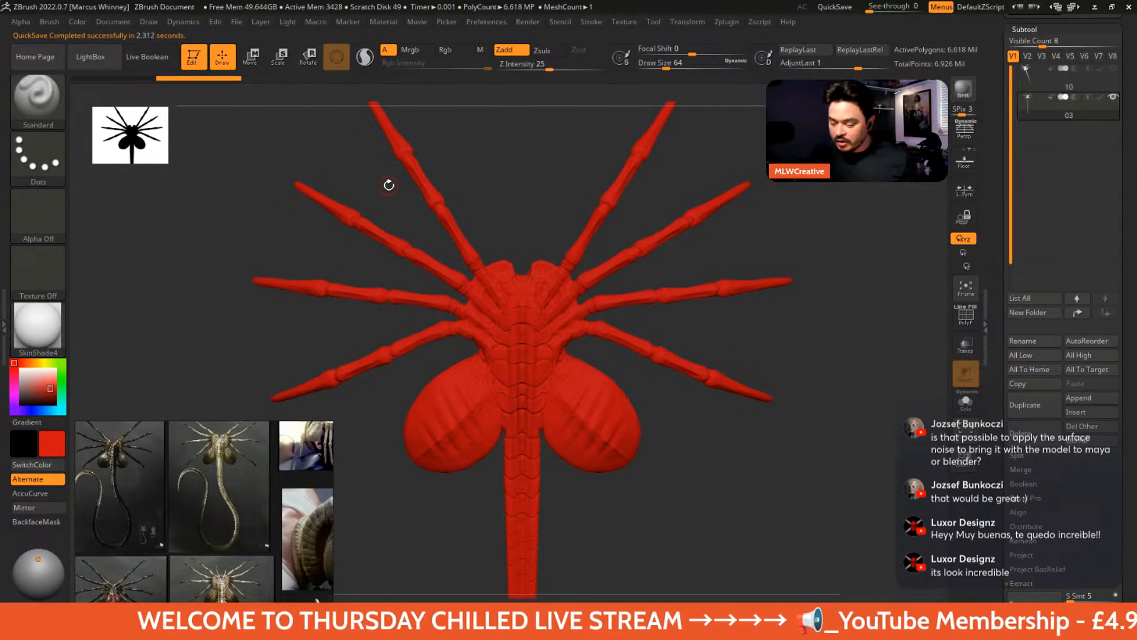
- Set the current colour to white and review the creature from its back and underside
click(37, 326)
click(21, 368)
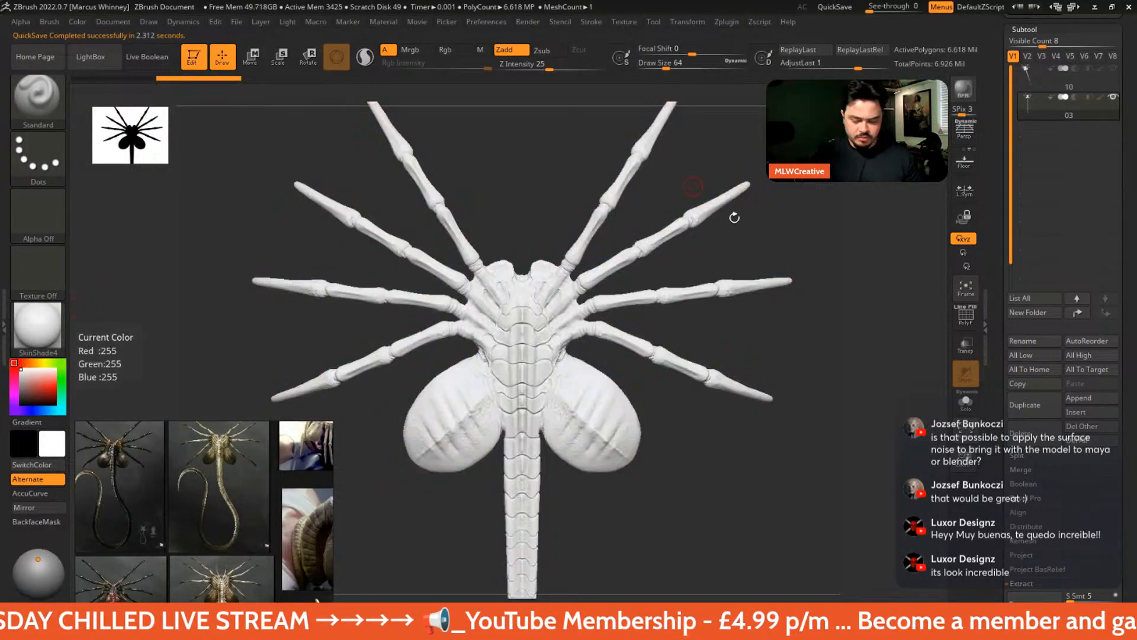
drag(737, 217, 838, 300)
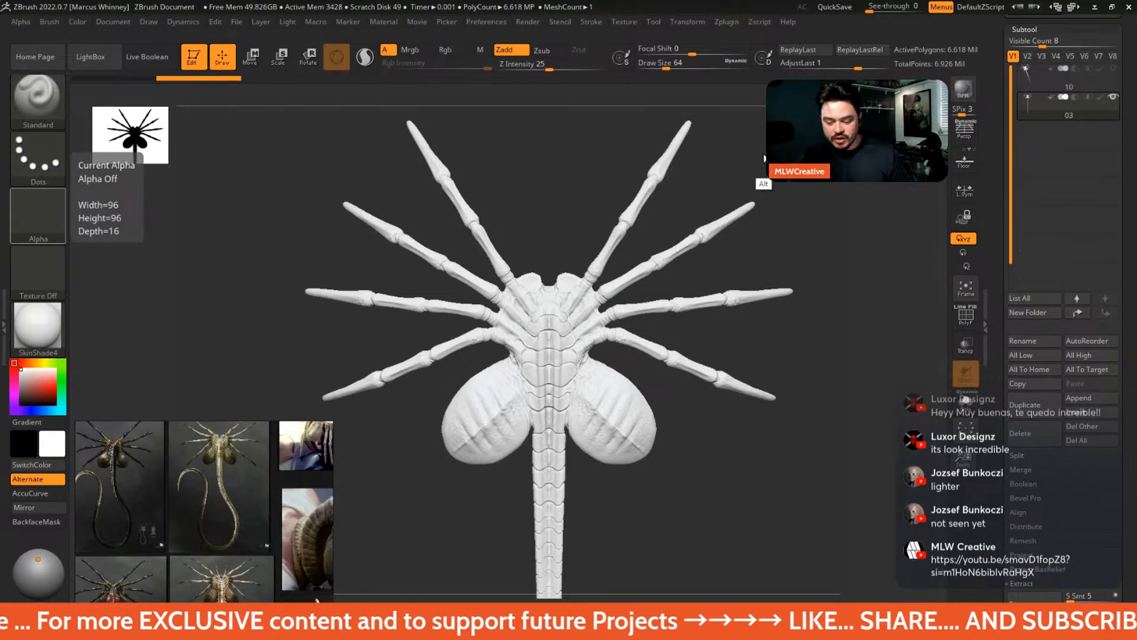
mouse_move(764, 184)
mouse_down()
mouse_move(719, 193)
mouse_move(760, 175)
mouse_up()
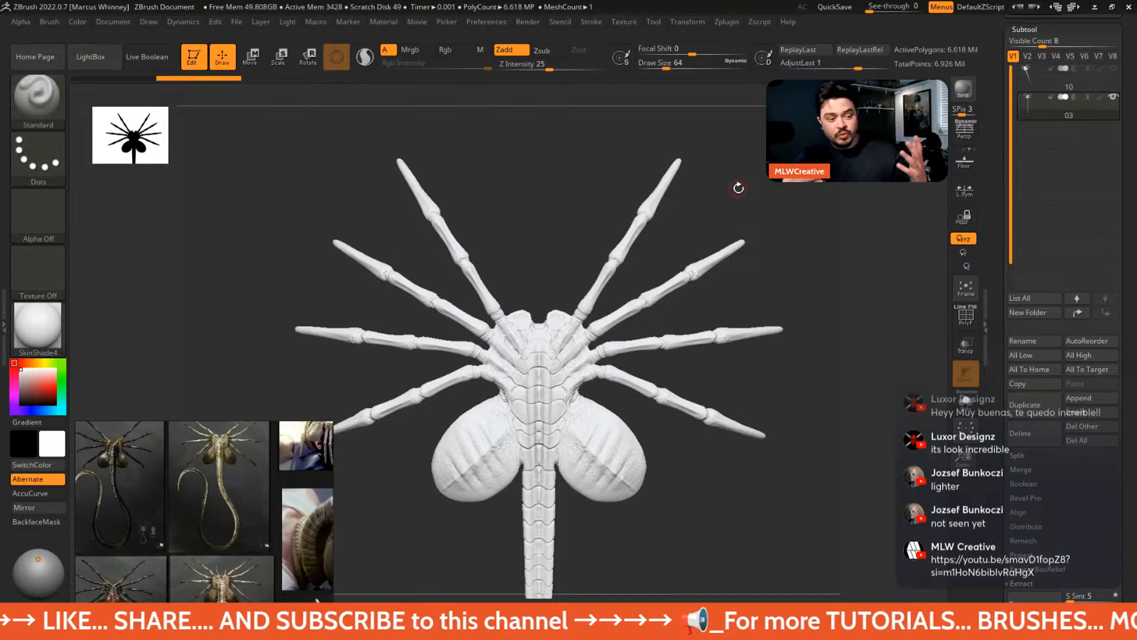
drag(747, 173, 747, 204)
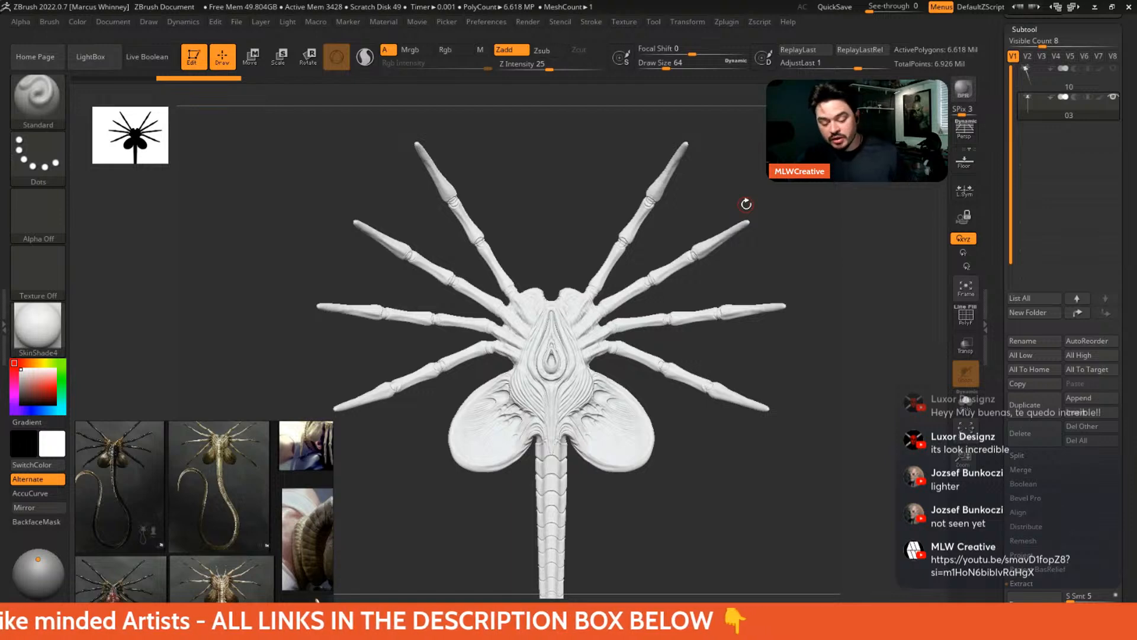
- Turn the creature to its back and shrink the reference board so both rows of concepts fit in it
drag(723, 237, 793, 277)
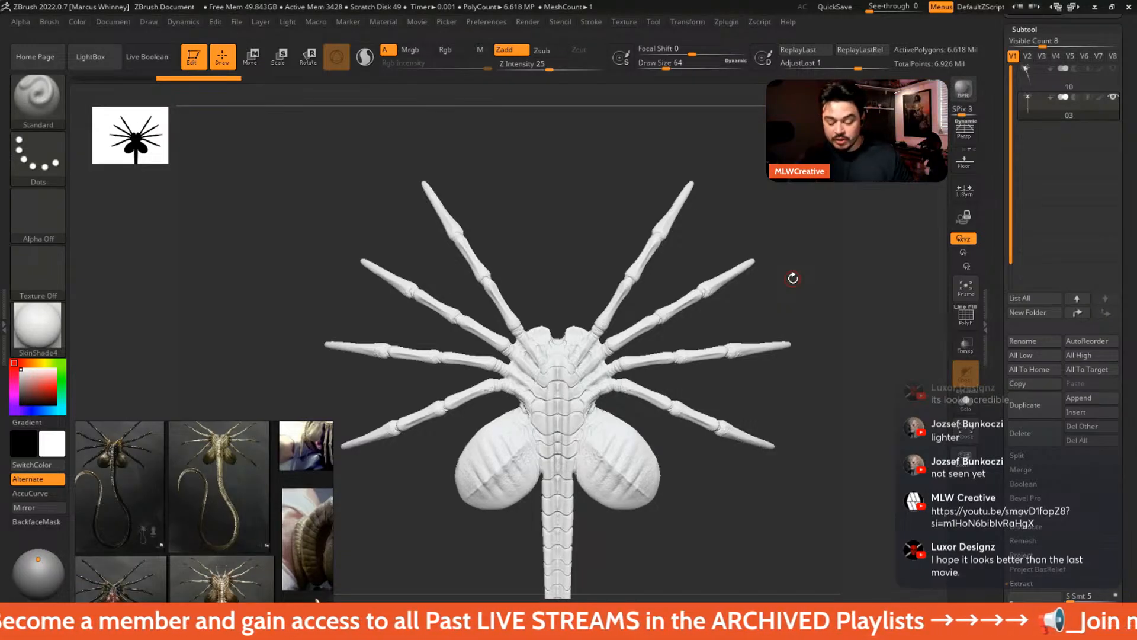
drag(789, 212, 738, 204)
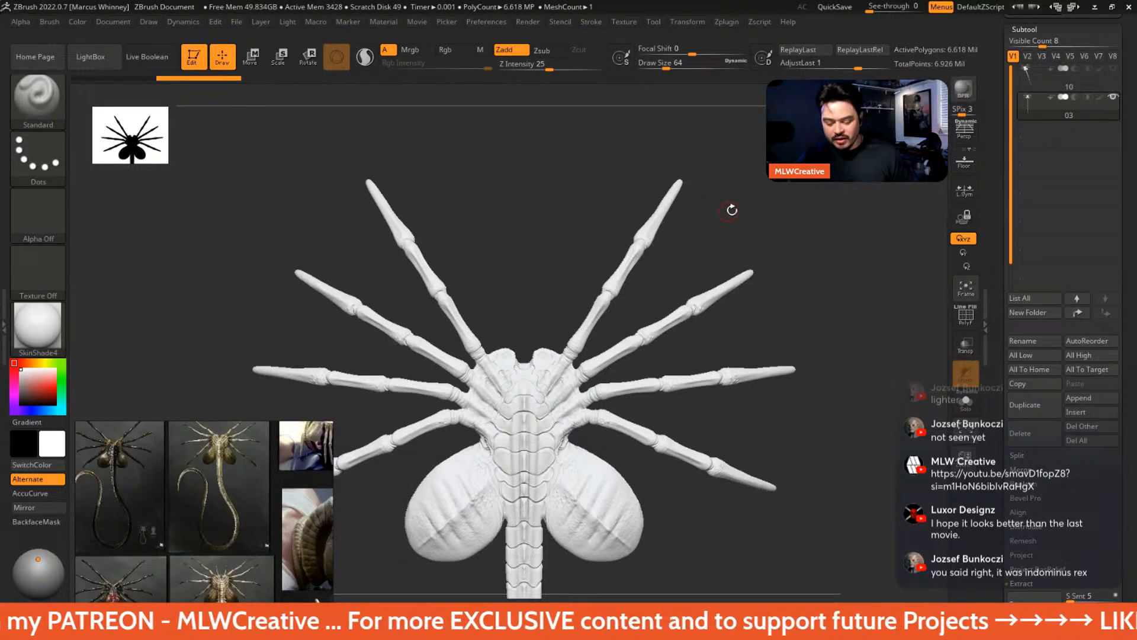
drag(731, 209, 737, 211)
drag(779, 273, 765, 242)
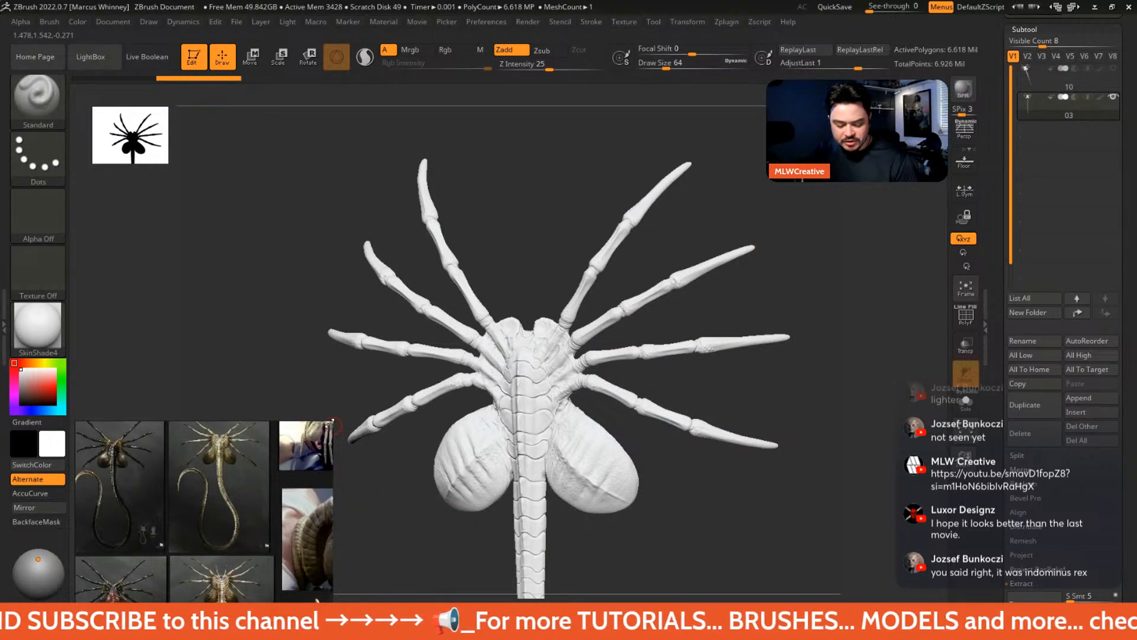
drag(332, 422, 259, 460)
scroll(212, 526, down, 2)
middle_drag(212, 527, 193, 513)
scroll(154, 534, down, 2)
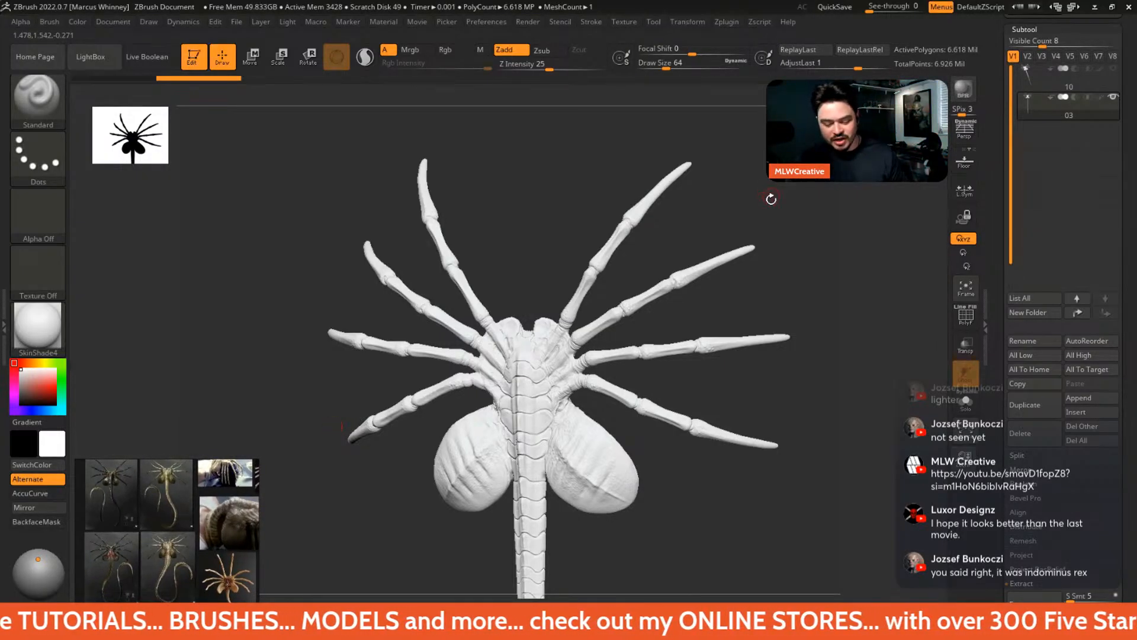
- Set the current colour to a pale beige, R 205, G 187, B 151, and enlarge the brush to a draw size of about 257
drag(766, 190, 693, 212)
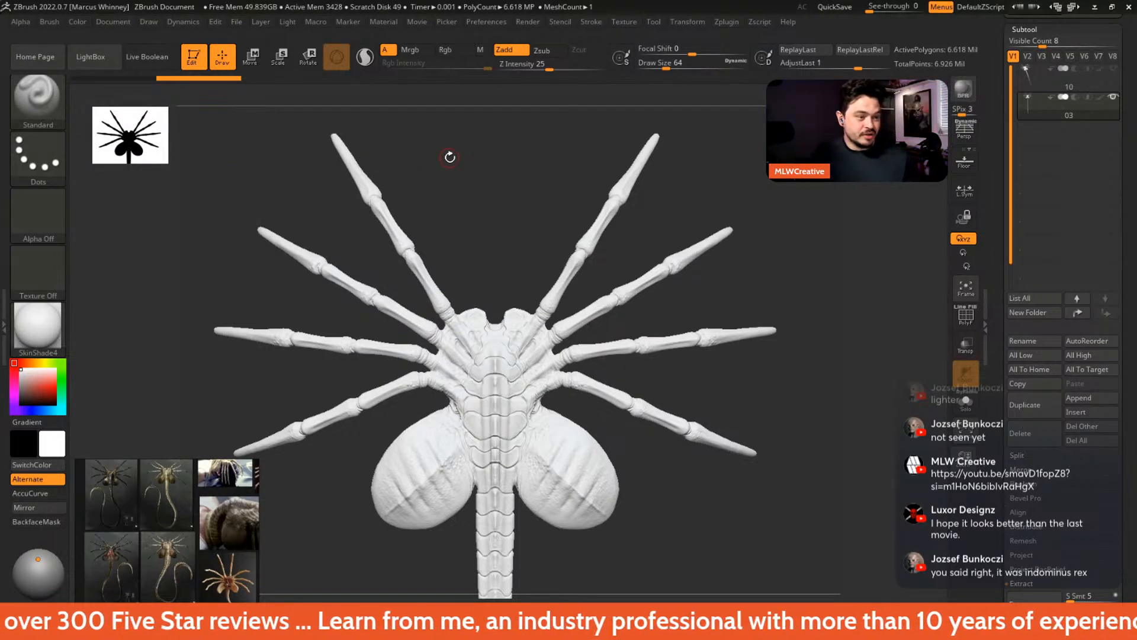
alt+drag(713, 175, 742, 190)
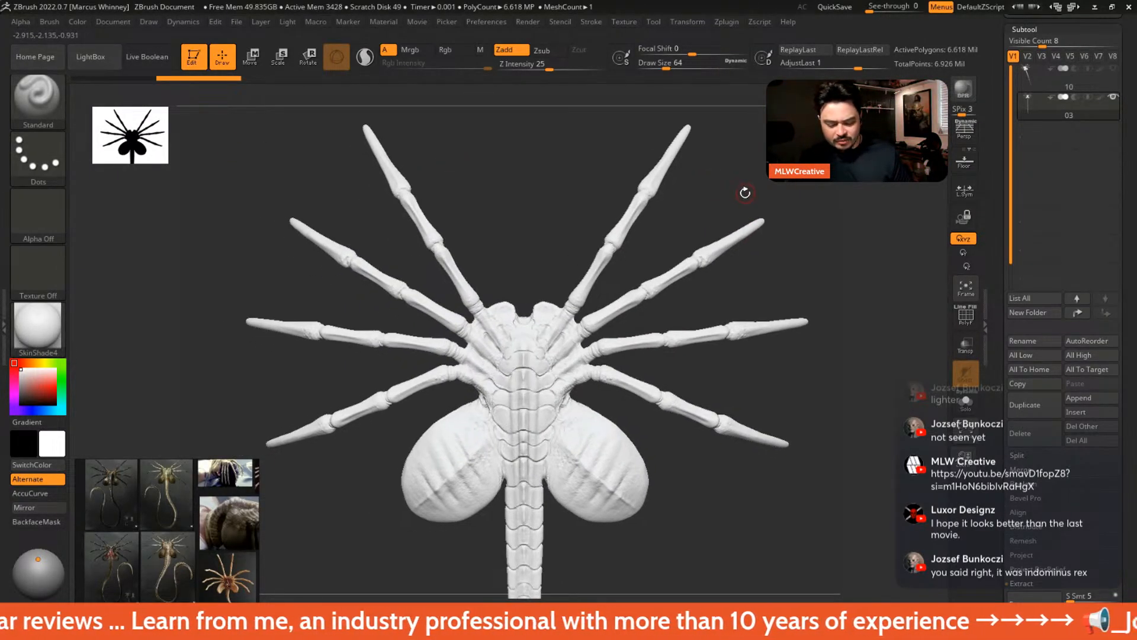
click(33, 362)
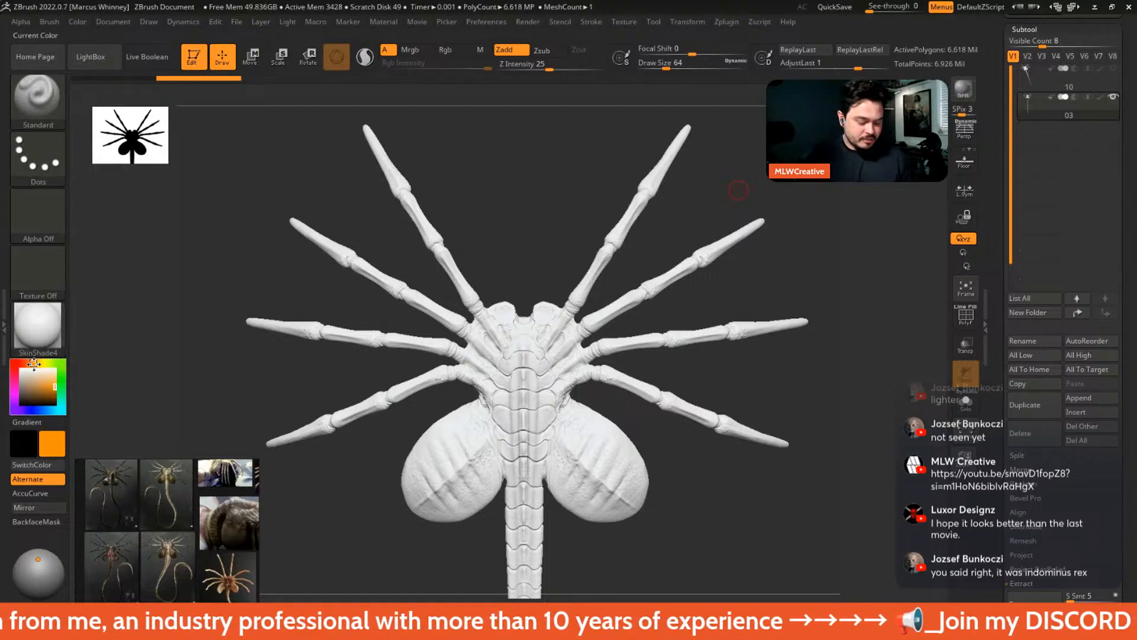
click(33, 387)
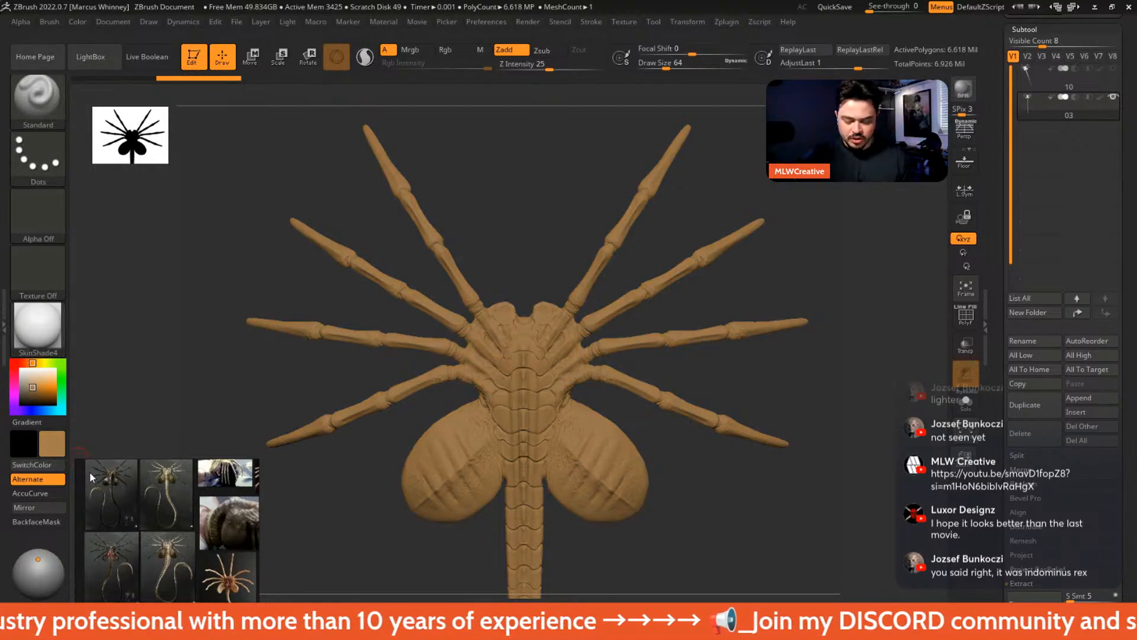
click(34, 382)
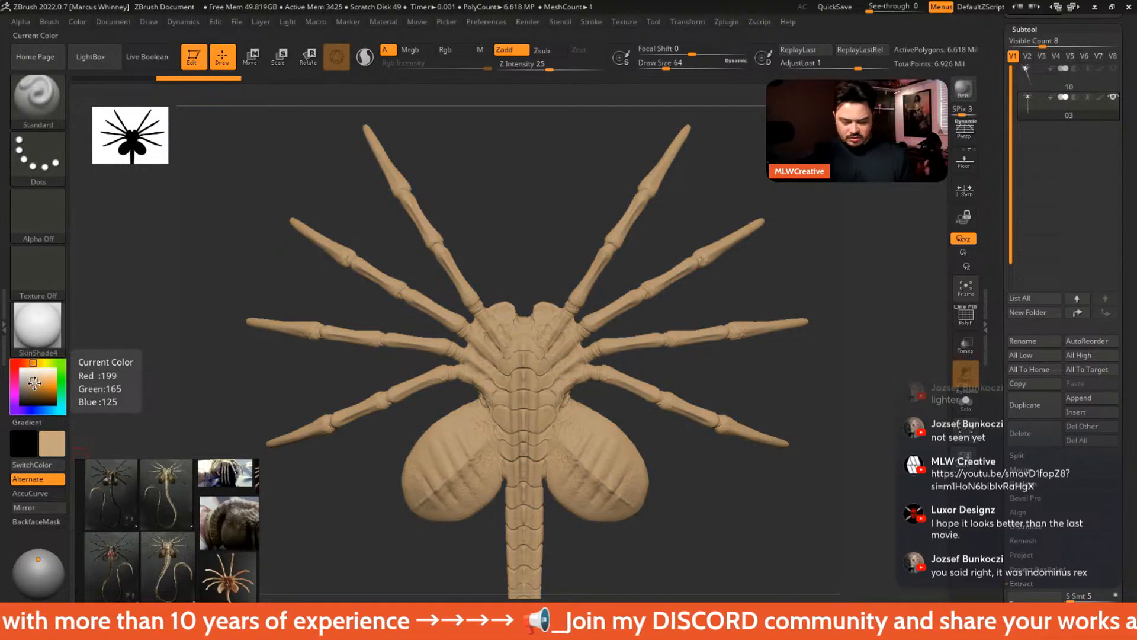
key(space)
mouse_move(734, 159)
mouse_down()
mouse_move(759, 155)
mouse_move(756, 167)
mouse_move(718, 150)
mouse_up()
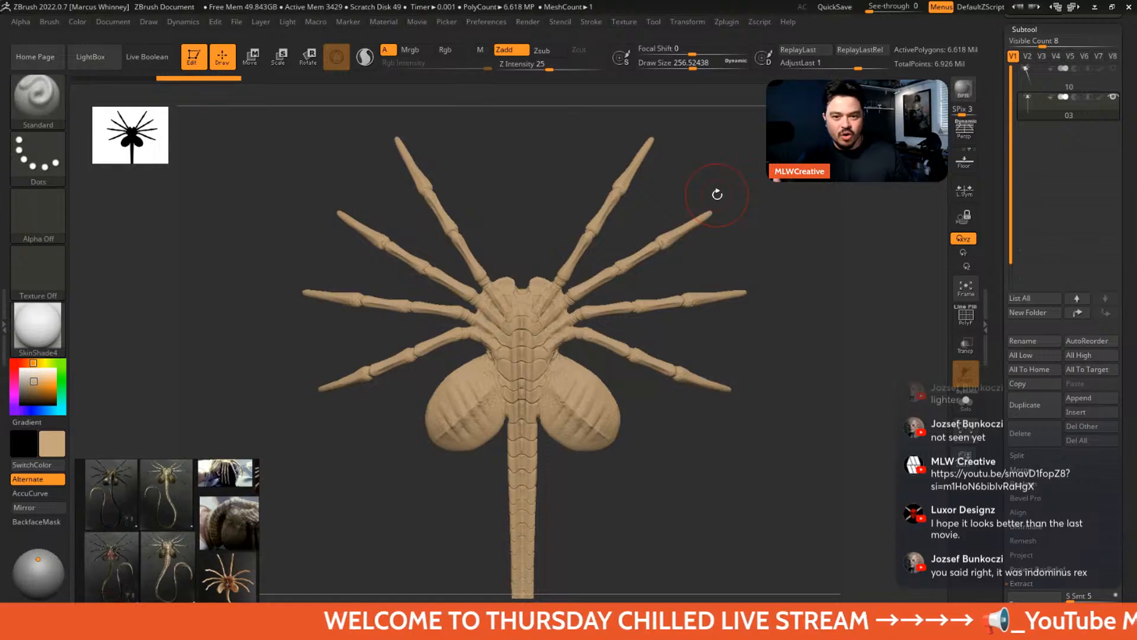
drag(713, 149, 706, 163)
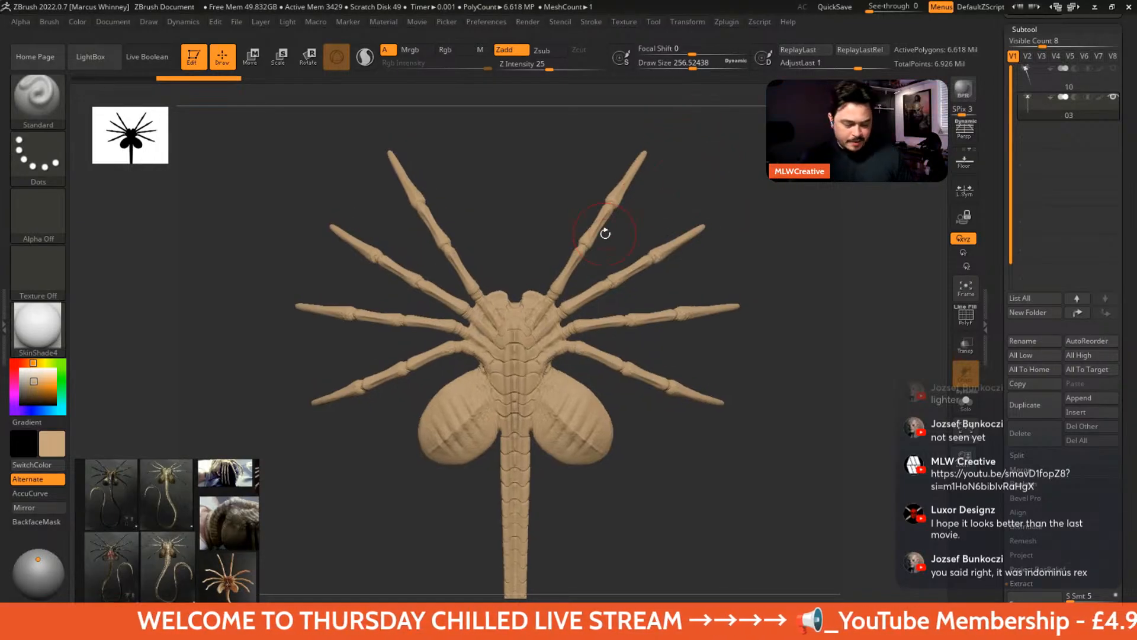
drag(31, 364, 36, 363)
click(31, 378)
click(32, 378)
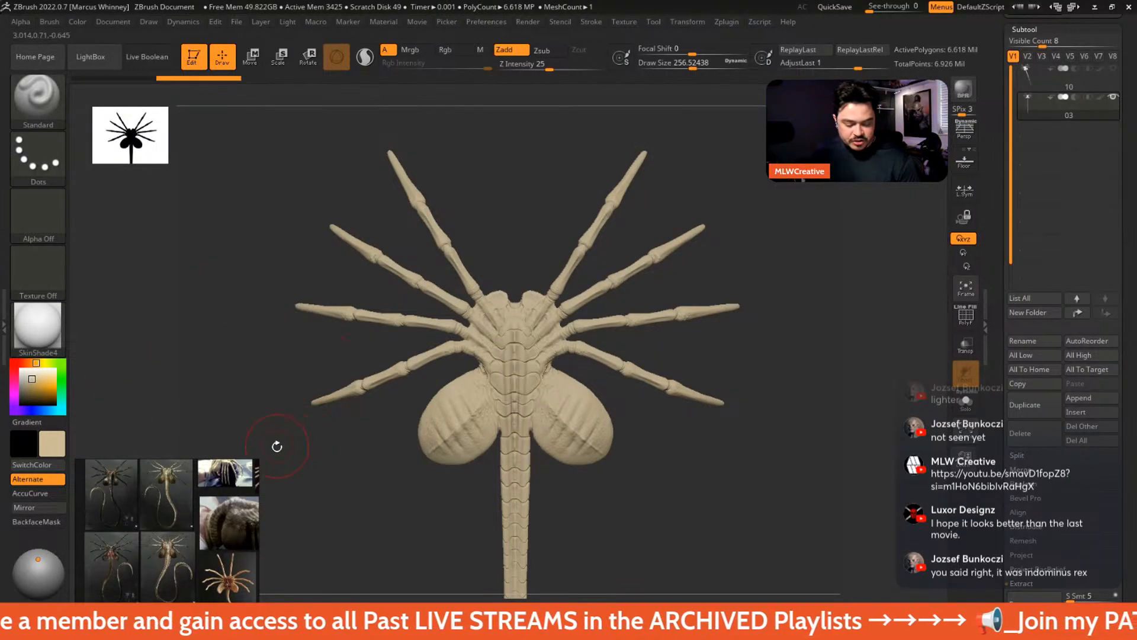
- Enlarge the reference board and frame the two back-view concepts beside a wider back view of the creature
drag(258, 459, 382, 363)
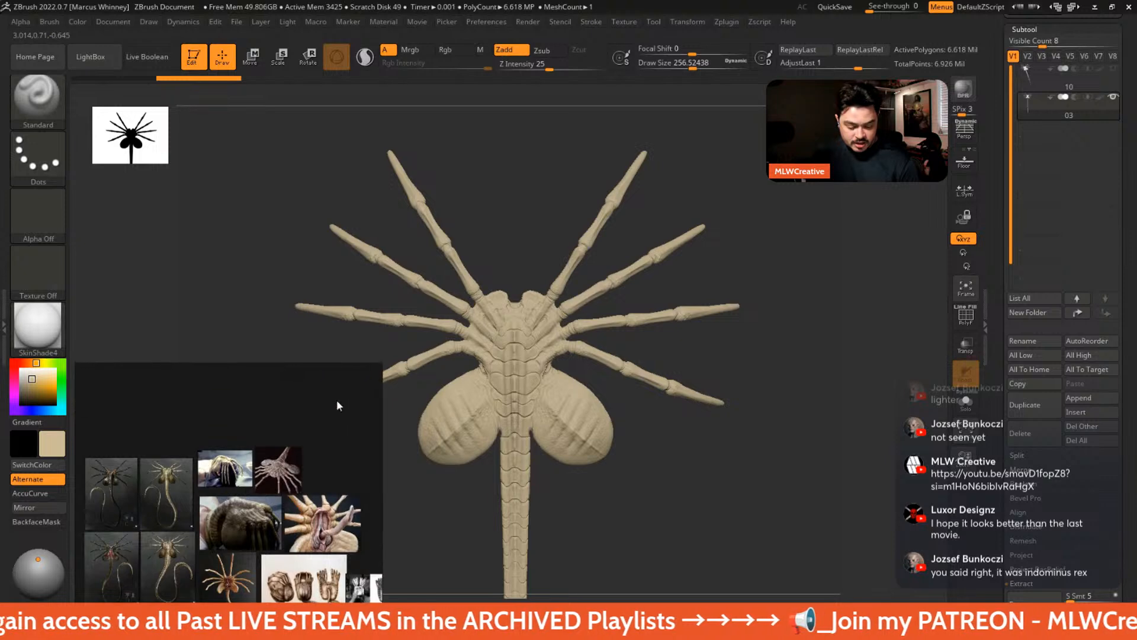
scroll(264, 479, up, 5)
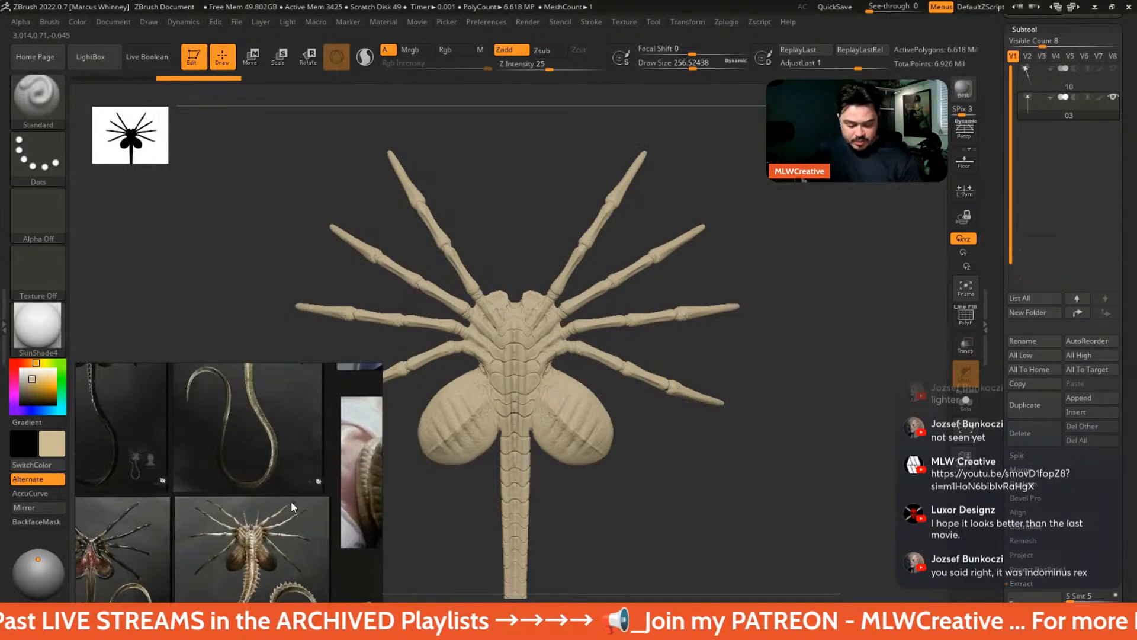
middle_drag(202, 490, 252, 457)
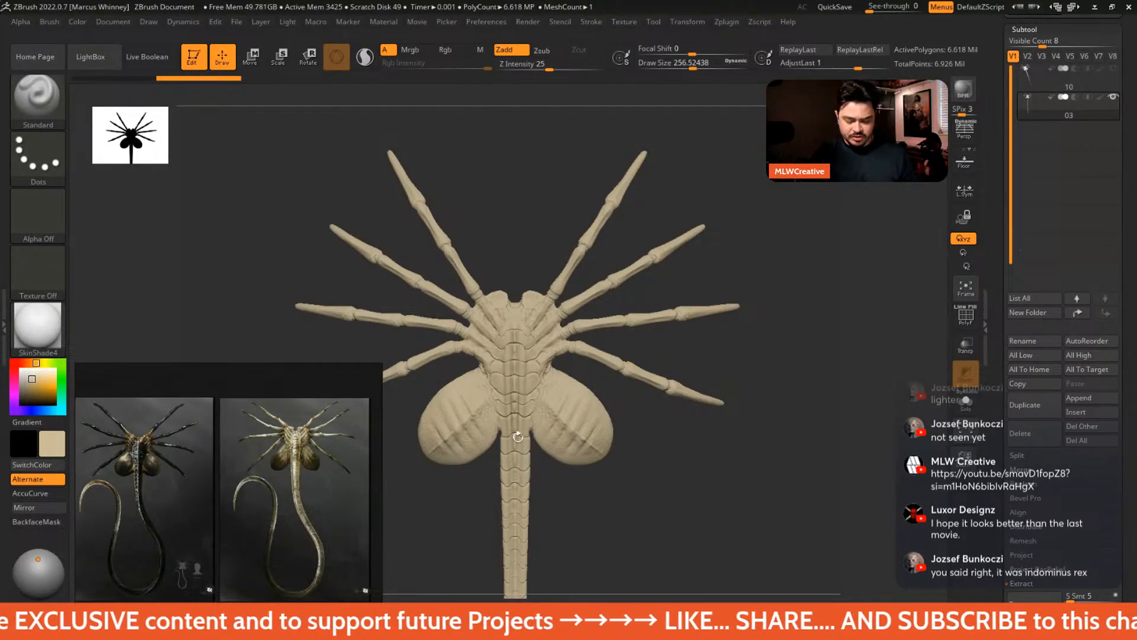
alt+drag(756, 375, 721, 414)
alt+drag(722, 272, 768, 250)
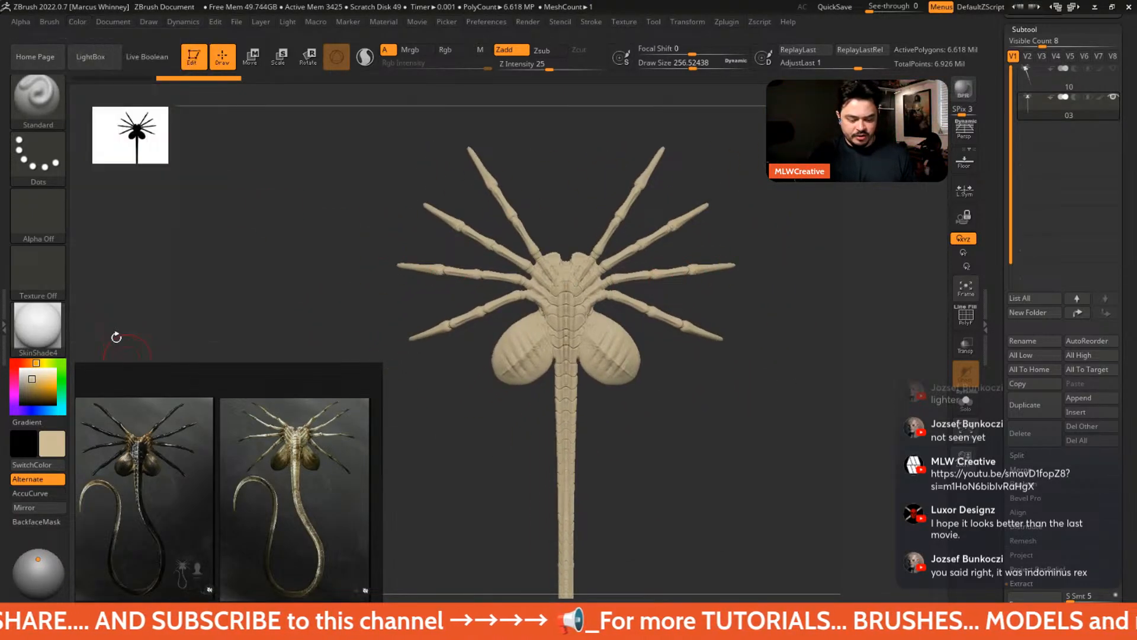
- Try to fill subtool 03 with the beige using FillObject
click(80, 24)
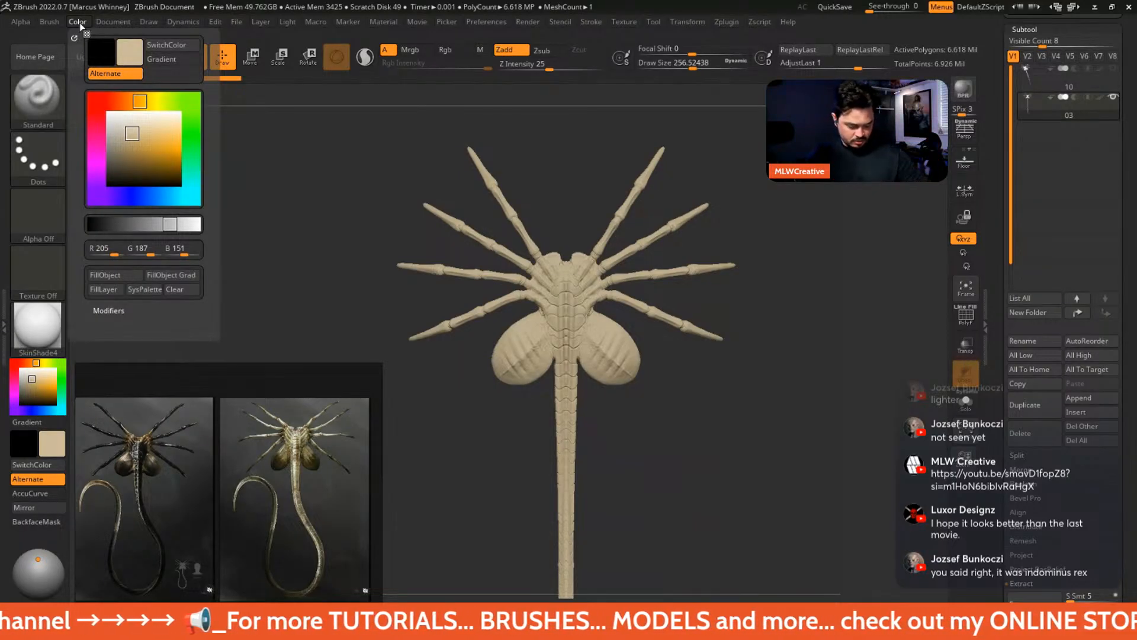
click(116, 275)
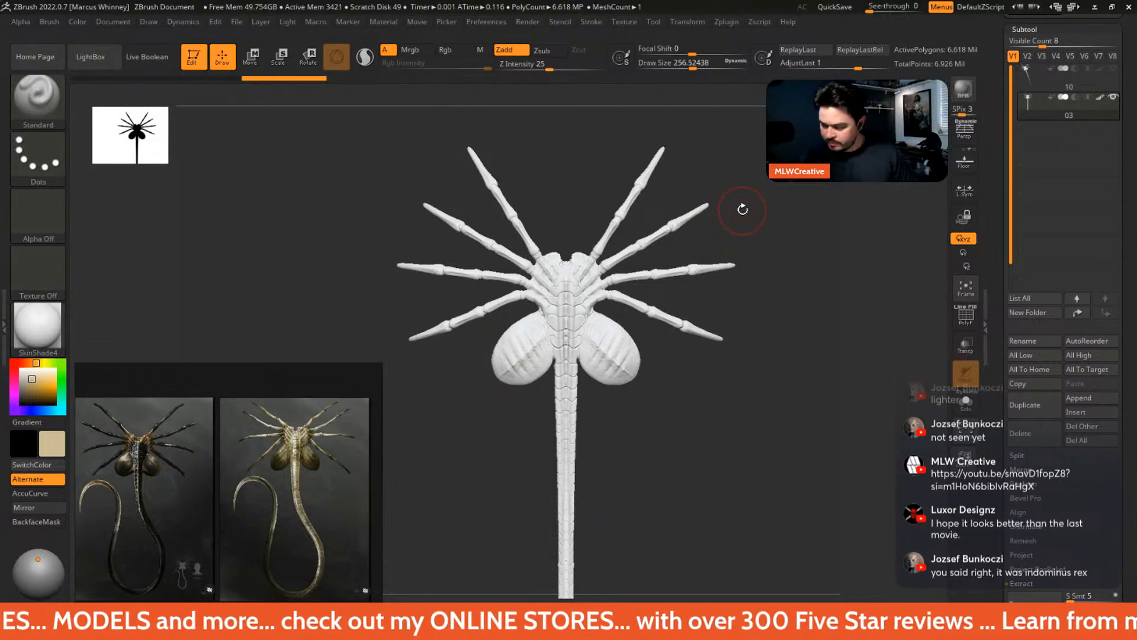
alt+drag(810, 184, 792, 243)
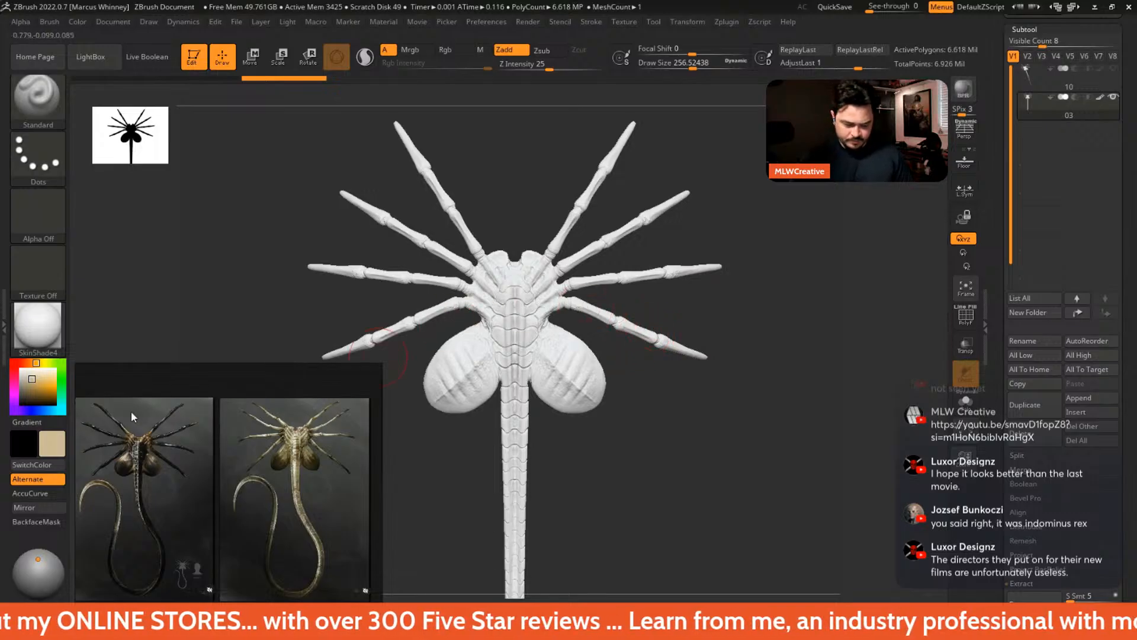
click(78, 21)
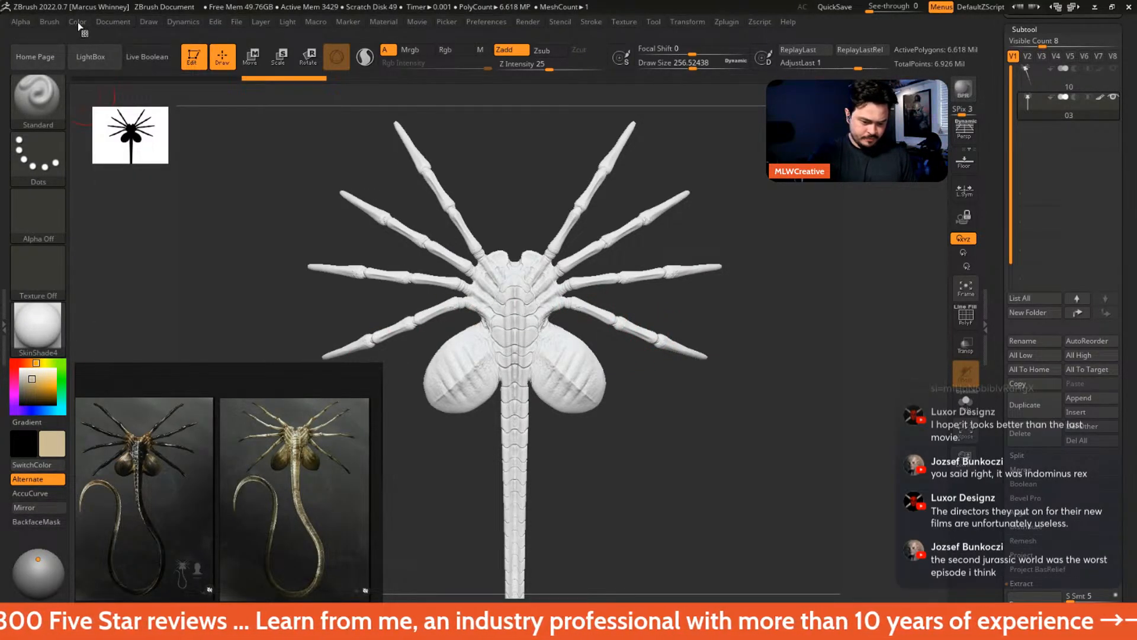
click(77, 22)
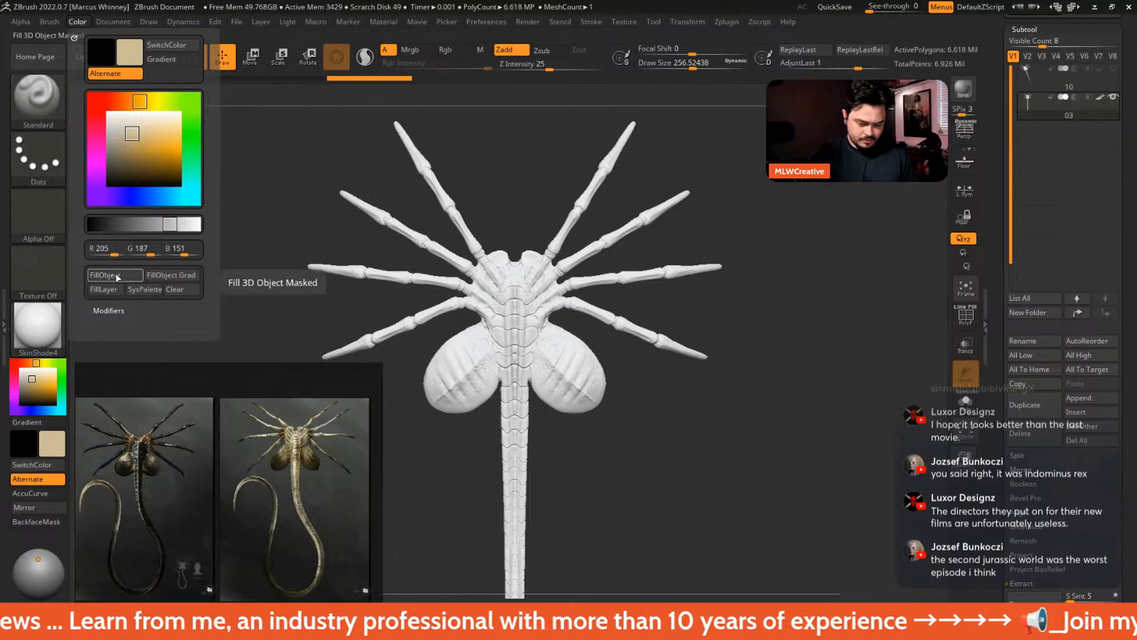
- Toggle polypaint on subtool 03 on and off to compare its painted surface with the current colour
click(1098, 98)
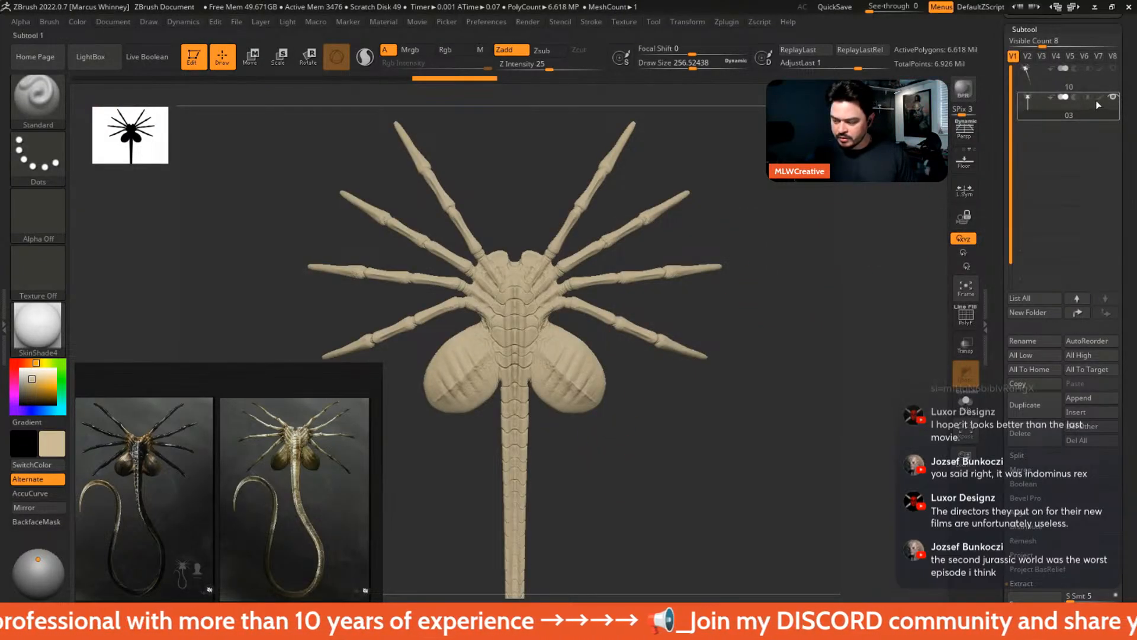
click(1098, 99)
click(1099, 100)
click(1099, 101)
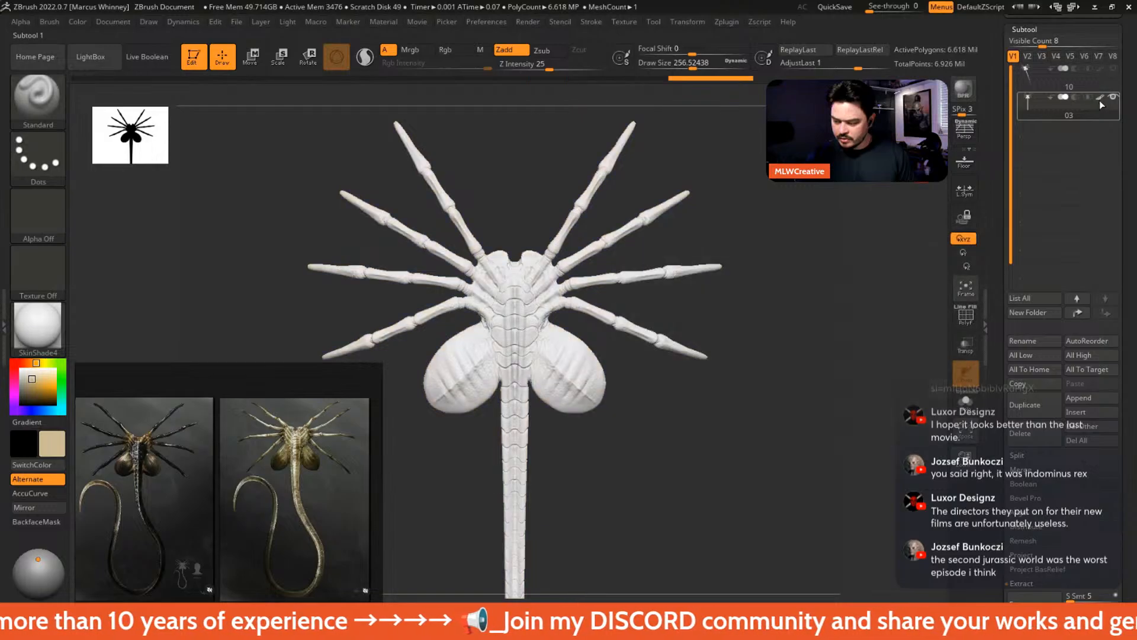
click(1100, 98)
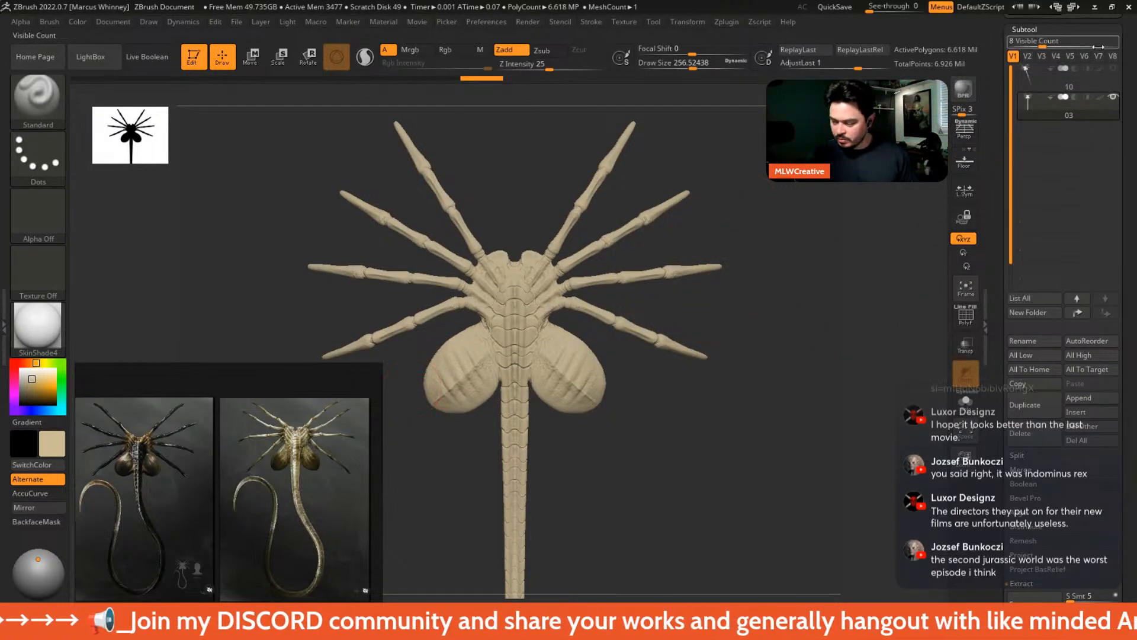
click(1102, 99)
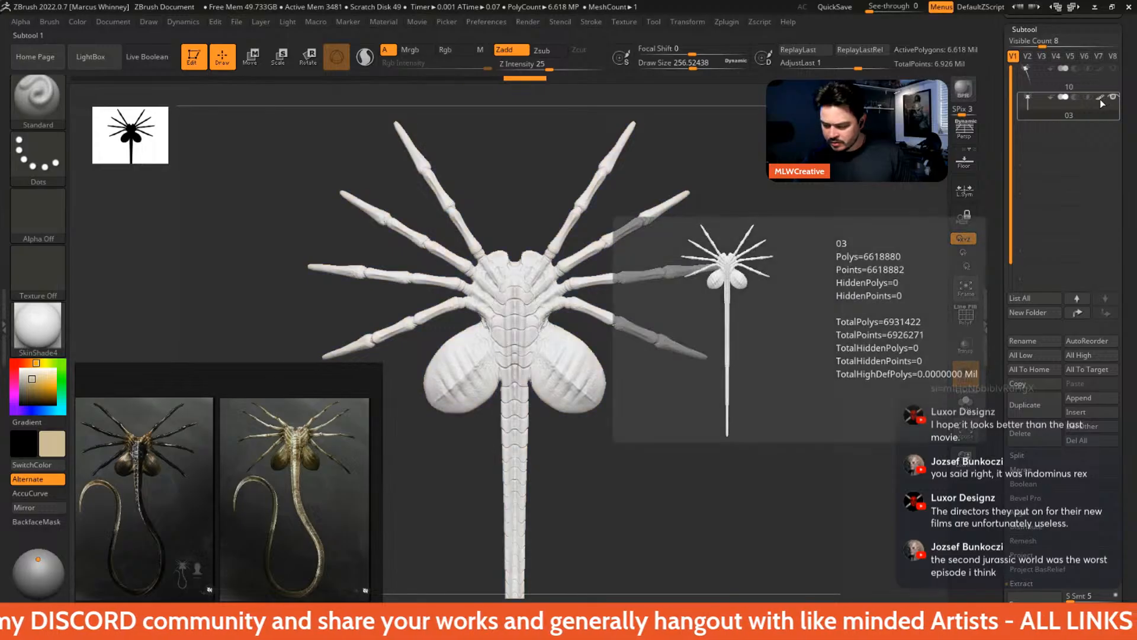
click(1098, 99)
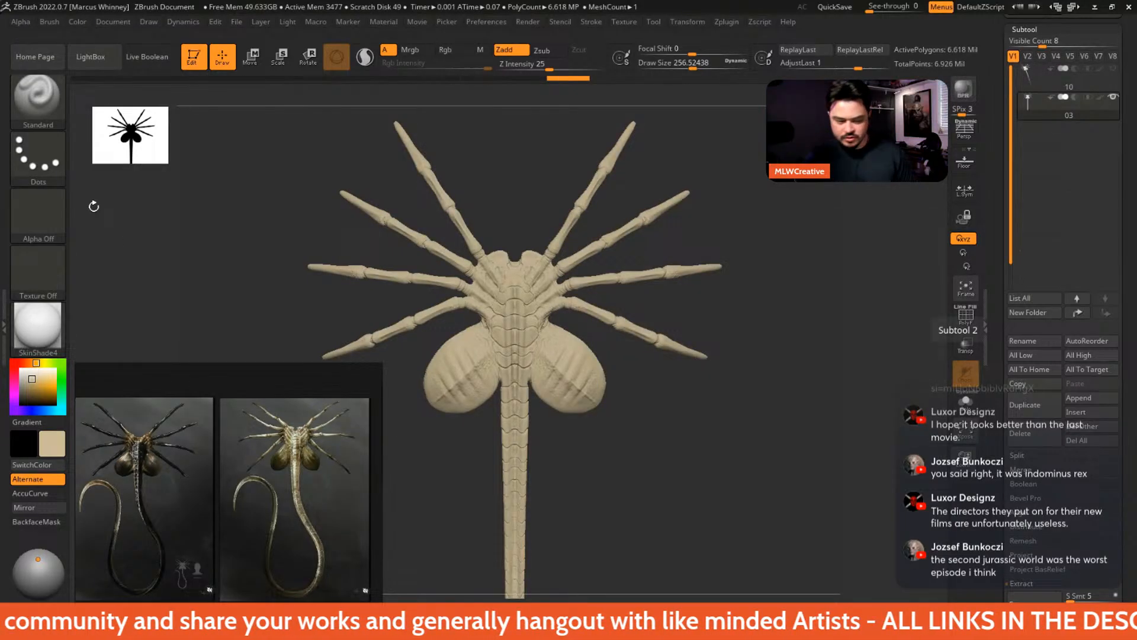
- Enable Rgb at intensity 100 and try to fill subtool 03 with the beige
click(77, 22)
click(109, 277)
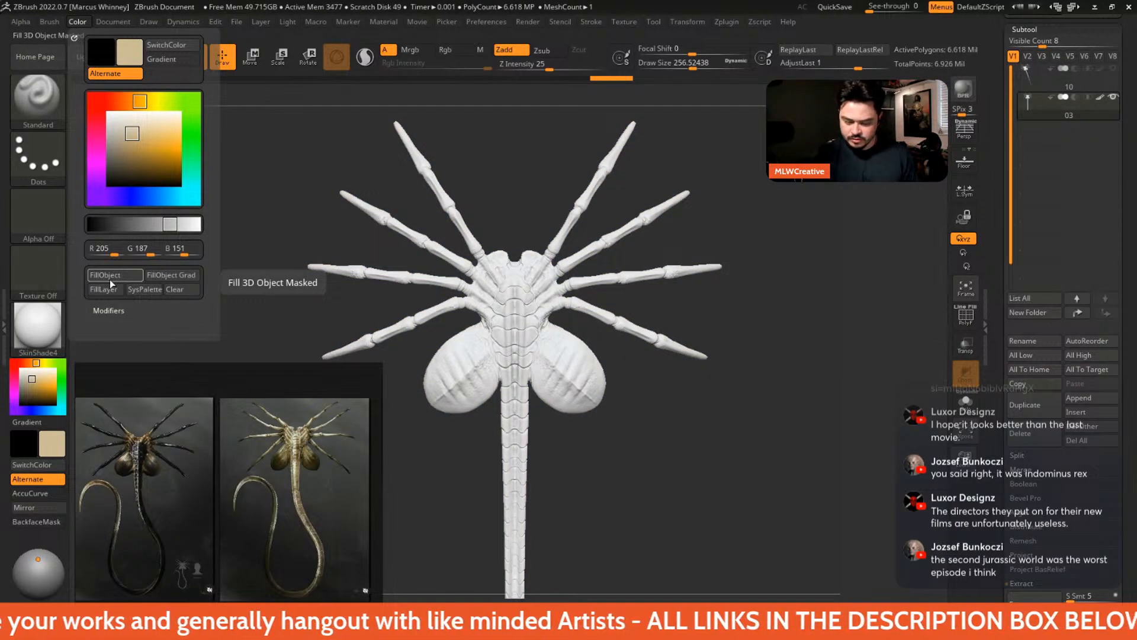
click(454, 50)
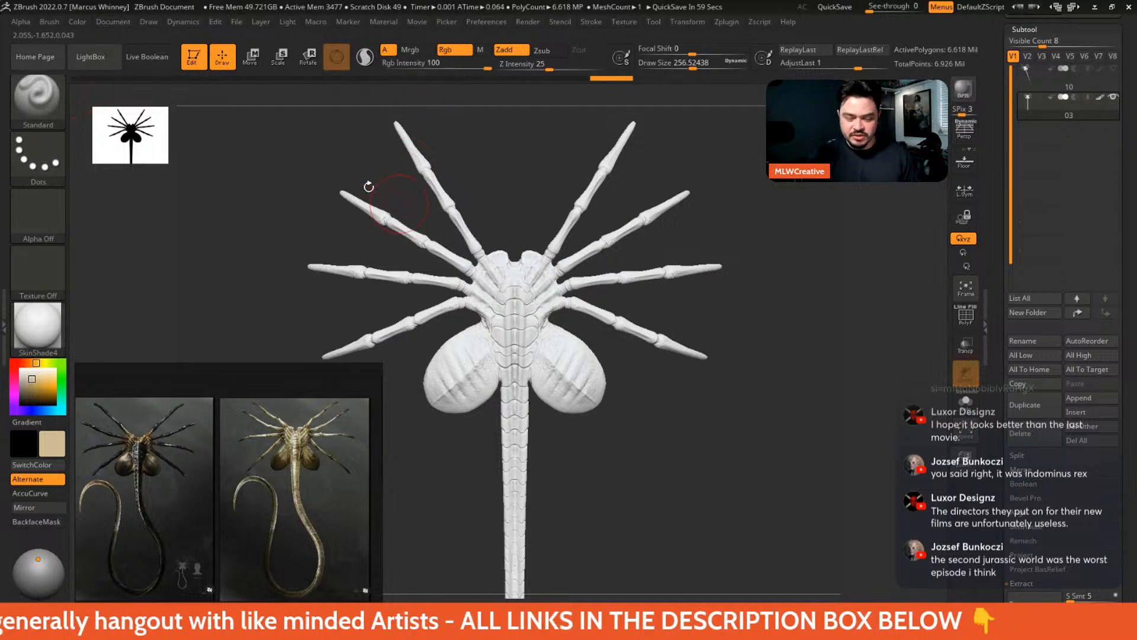
click(78, 21)
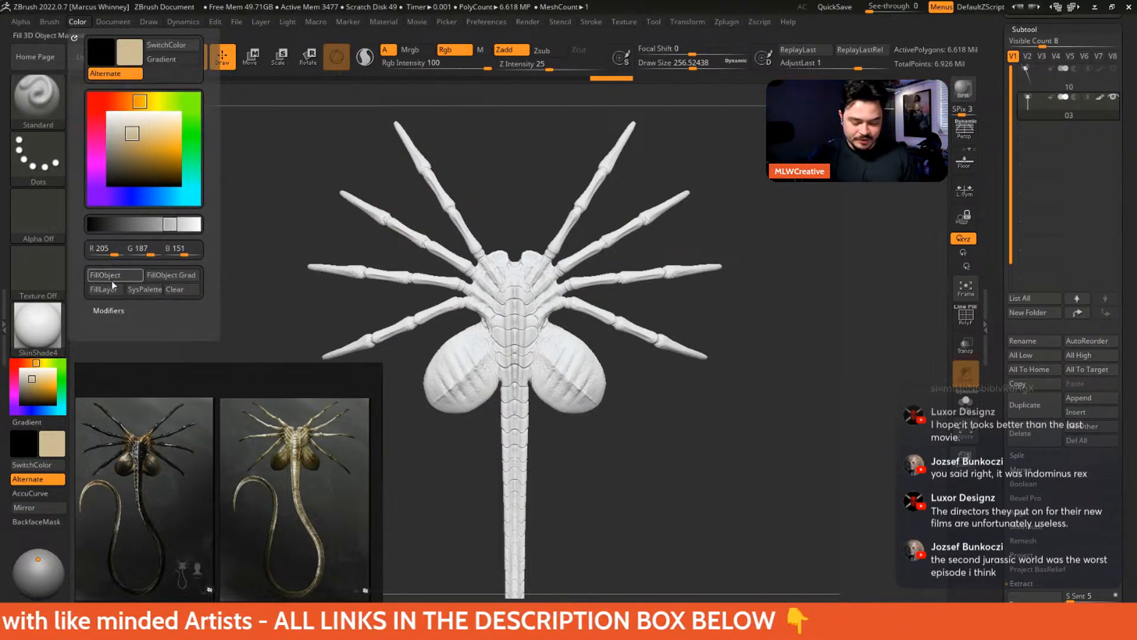
click(110, 276)
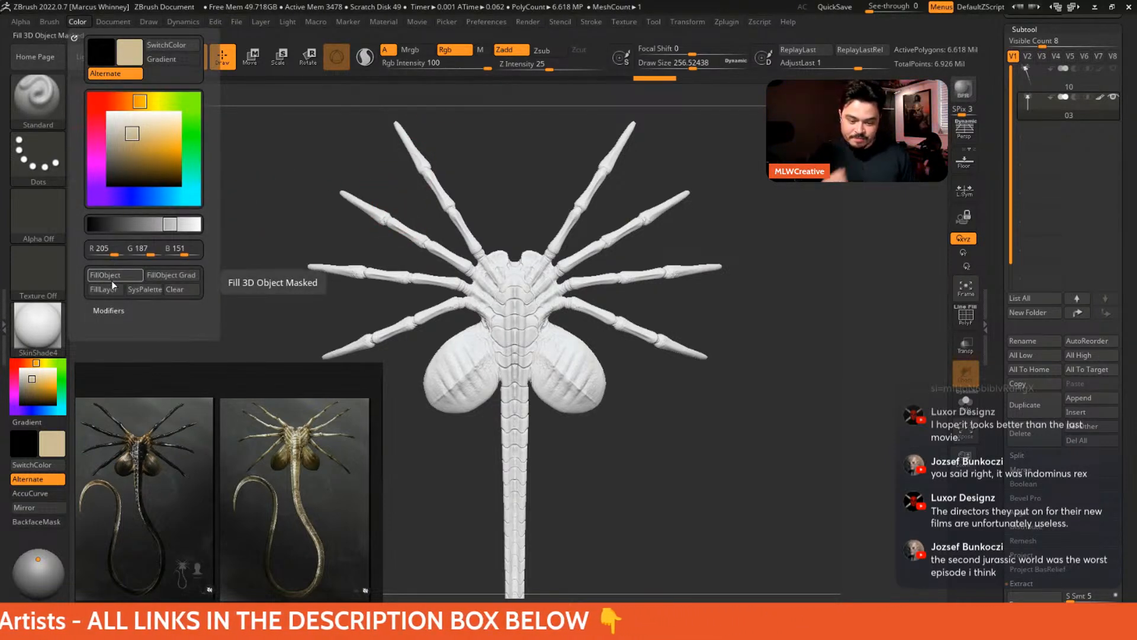
- Turn off Zadd, retry the beige object fill on the creature and check its underside up close
click(506, 51)
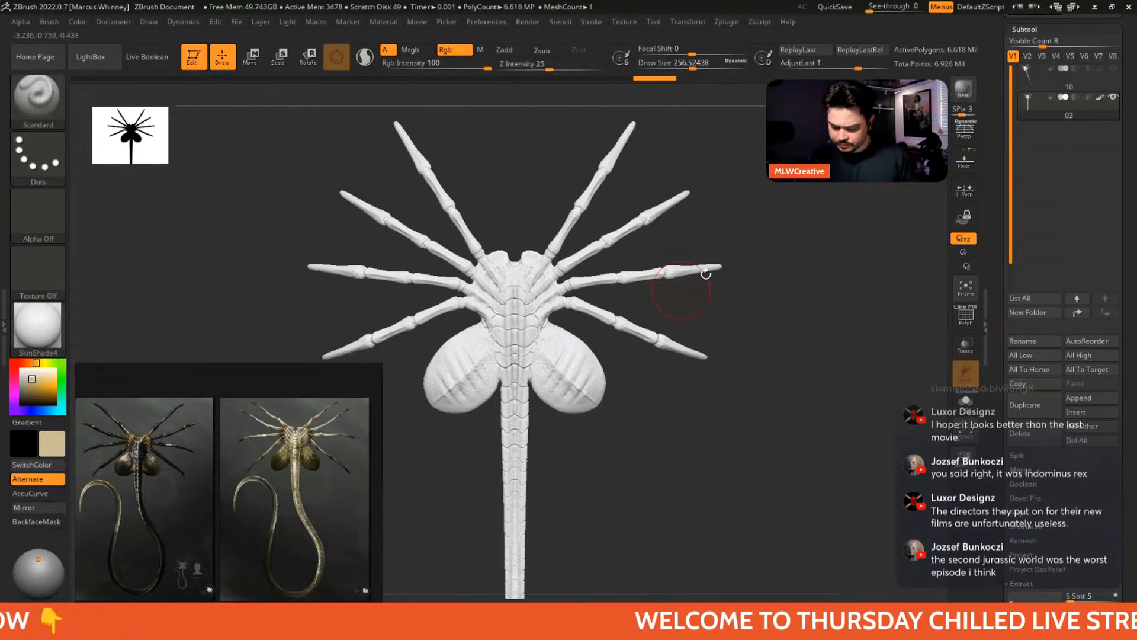
drag(735, 266, 675, 439)
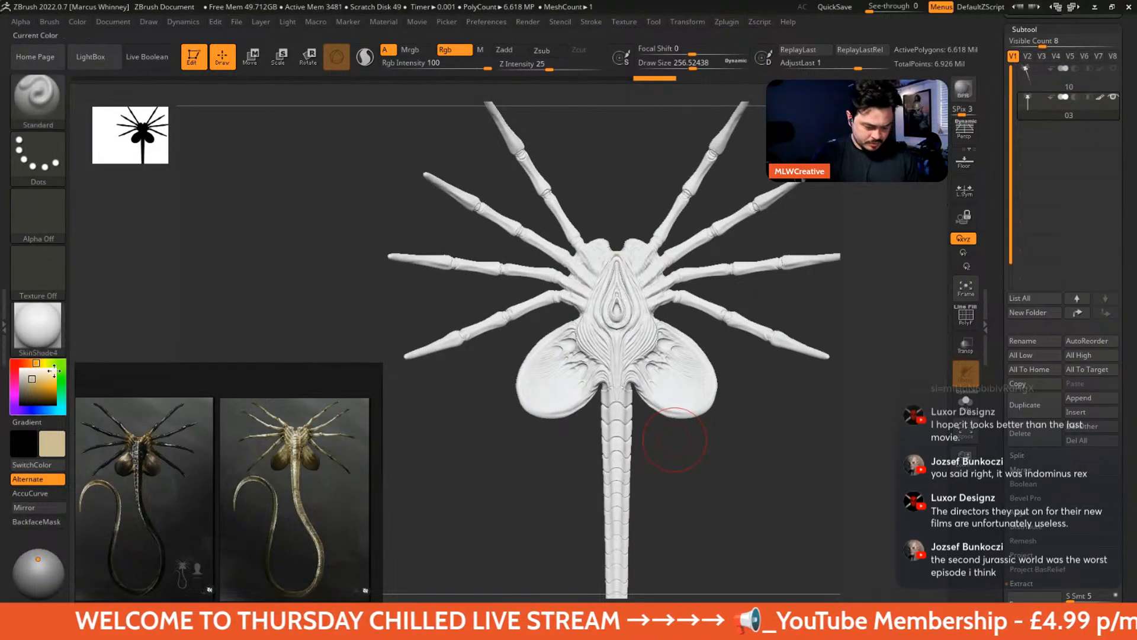
click(76, 21)
click(114, 280)
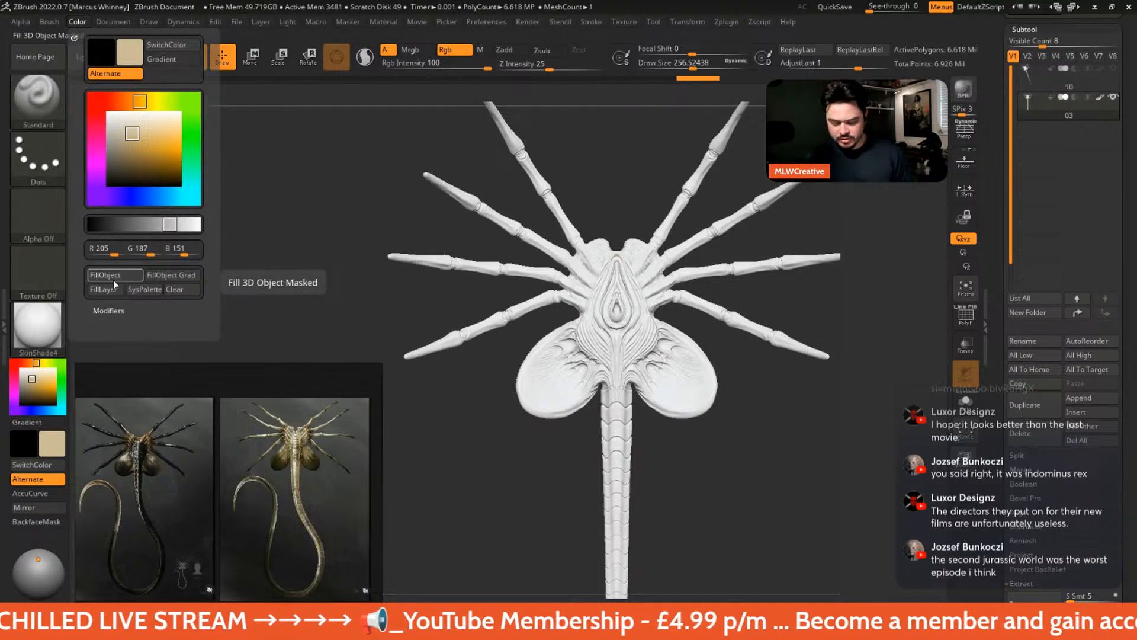
alt+right_drag(681, 192, 744, 330)
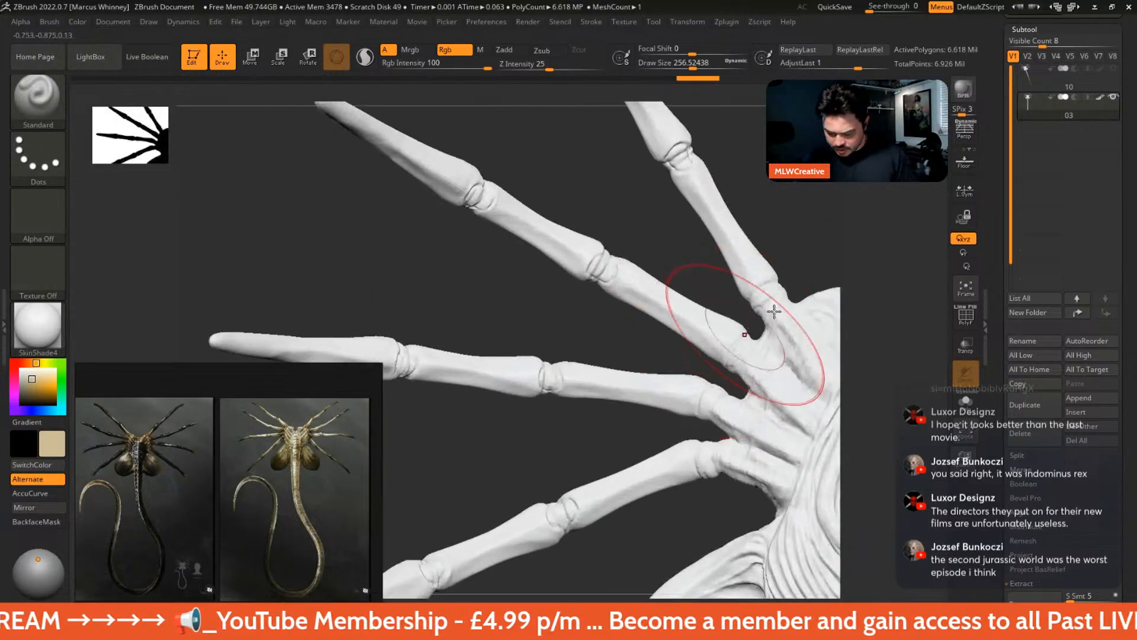
alt+right_drag(758, 219, 599, 163)
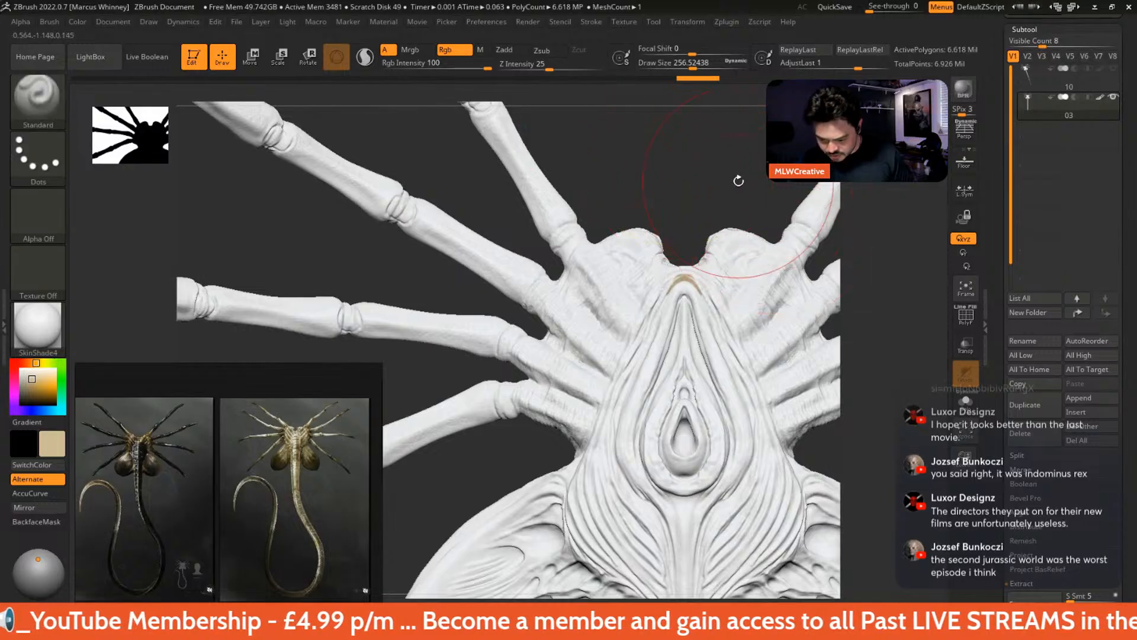
- Stop recording on the active sculpt layer of subtool 03 and bake all of its layers
alt+drag(738, 180, 657, 94)
alt+drag(670, 452, 743, 474)
click(1078, 102)
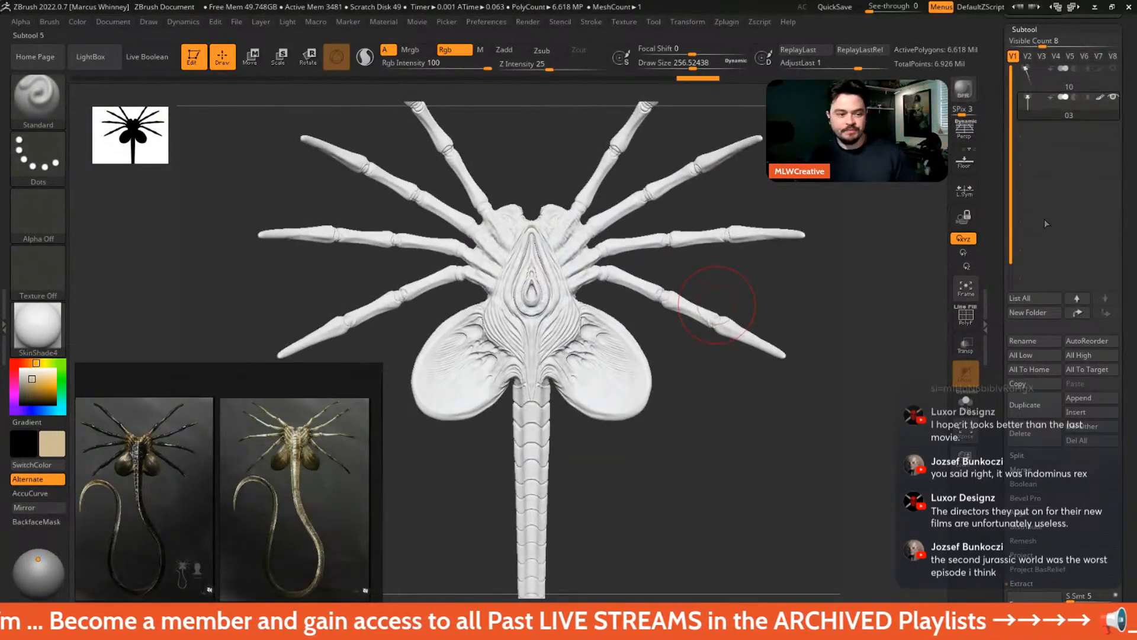
drag(1118, 492, 1107, 78)
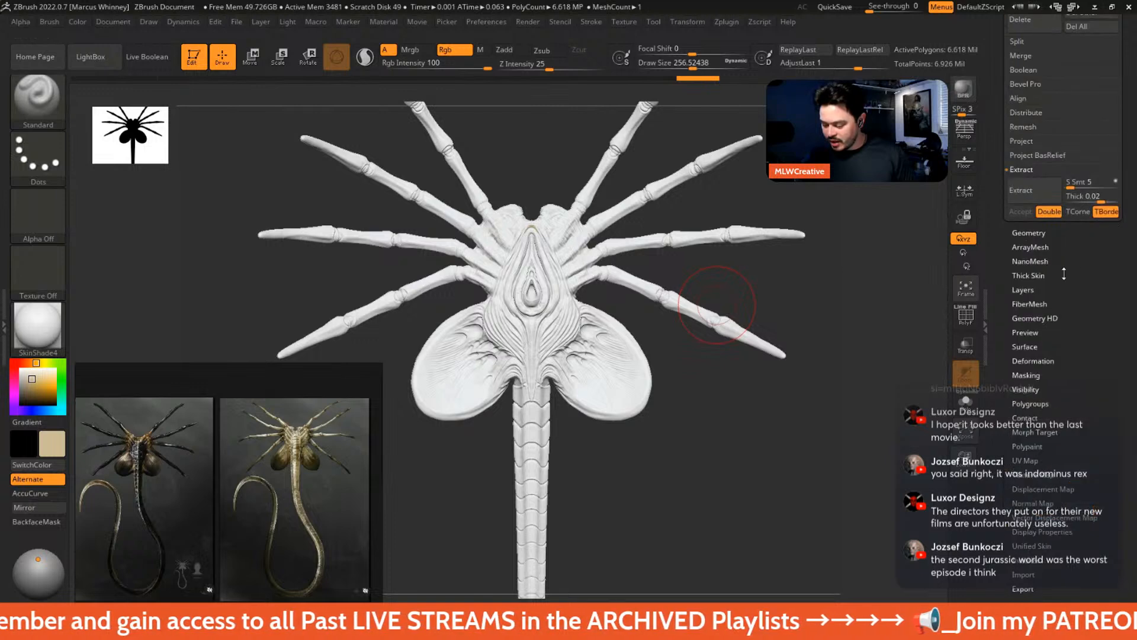
click(1028, 288)
click(1111, 175)
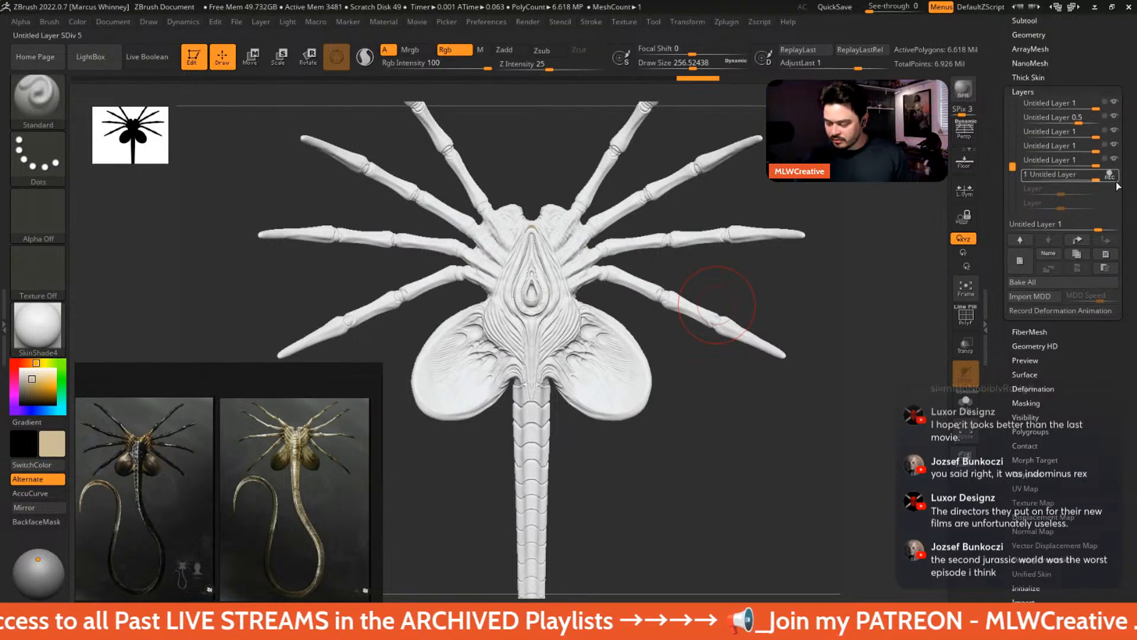
mouse_move(756, 439)
alt+mouse_down()
mouse_move(757, 495)
mouse_move(756, 459)
alt+mouse_up()
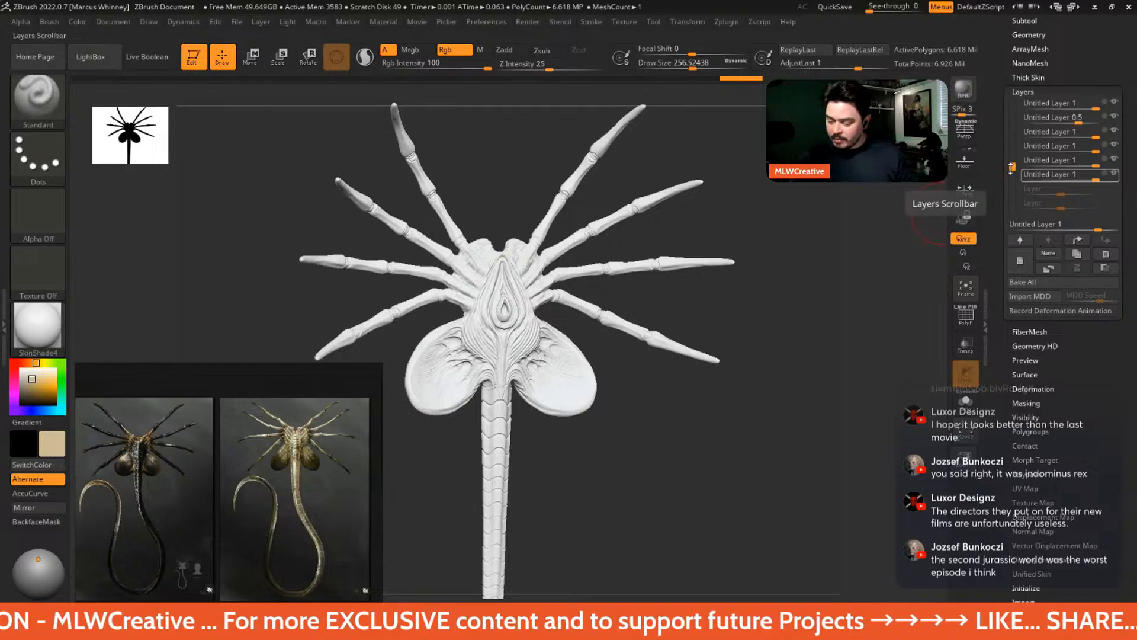
drag(1012, 168, 1013, 146)
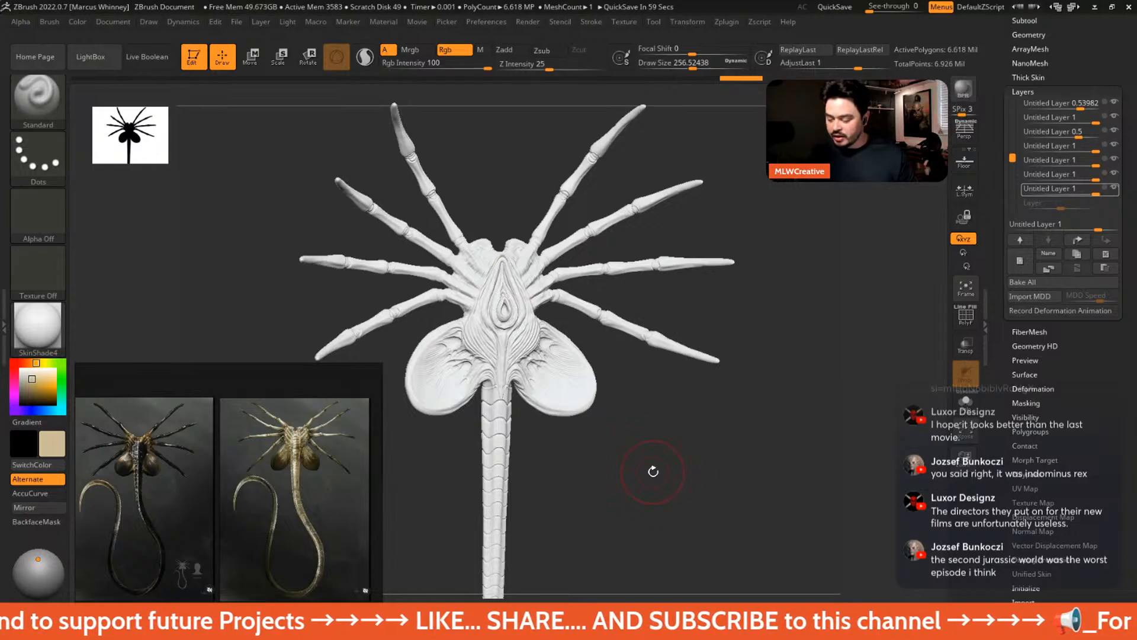
click(1023, 289)
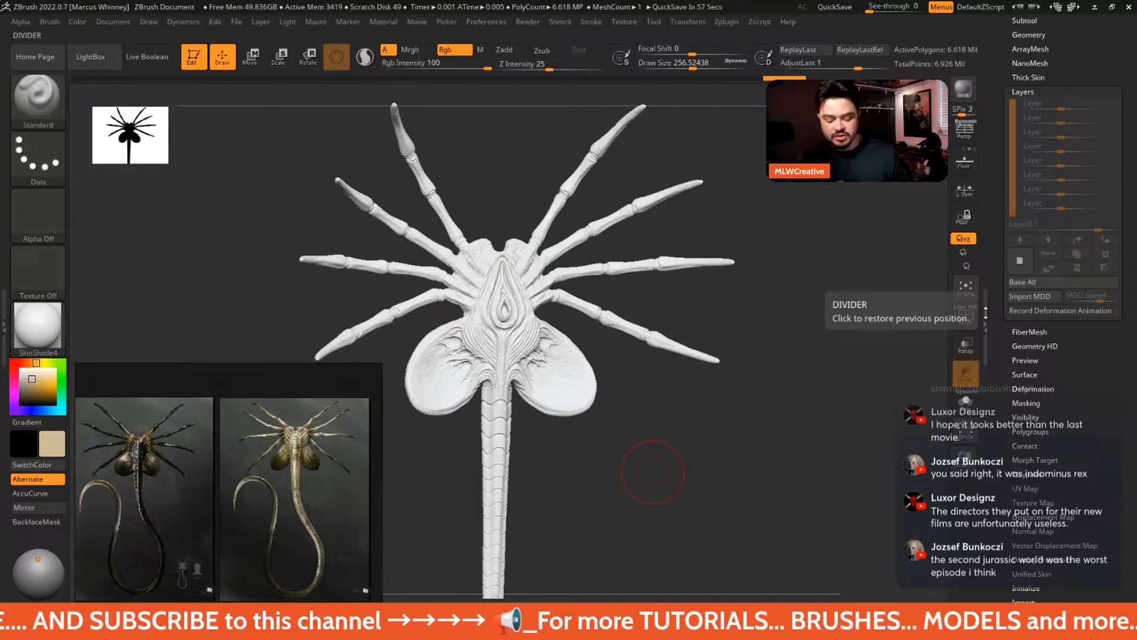
- Fill the creature's body with the beige, RGB 205, 187, 151, using FillObject and turn it to its back
alt+drag(767, 307, 771, 355)
key(space)
mouse_move(801, 184)
mouse_down()
mouse_move(790, 184)
mouse_move(908, 202)
mouse_move(794, 222)
mouse_move(792, 249)
mouse_move(834, 249)
mouse_move(790, 253)
mouse_move(747, 296)
mouse_up()
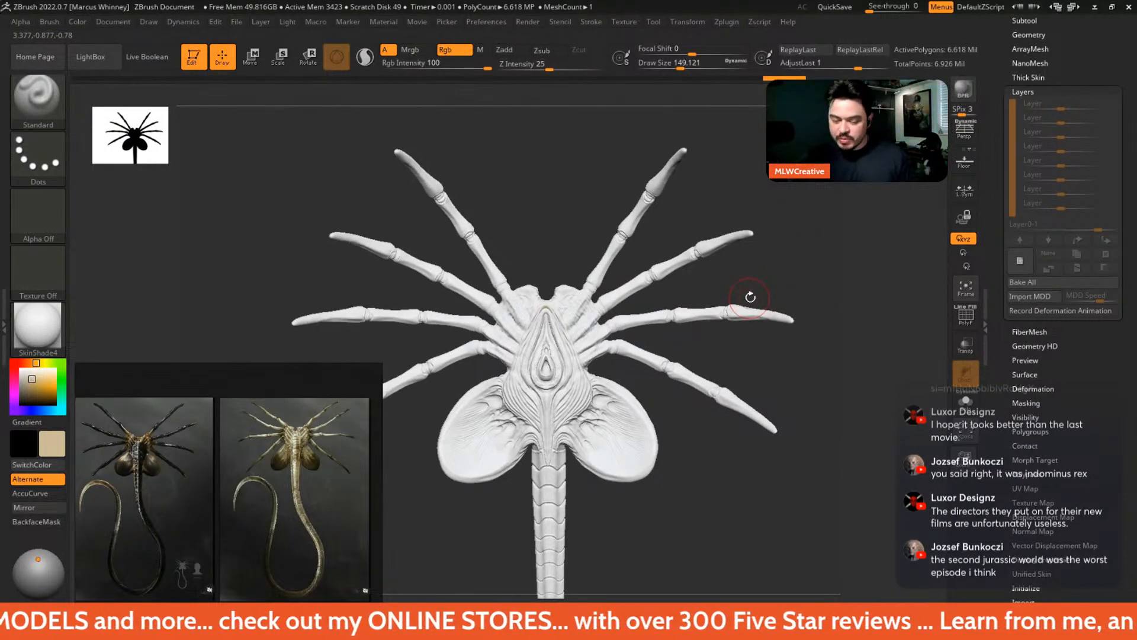
click(78, 21)
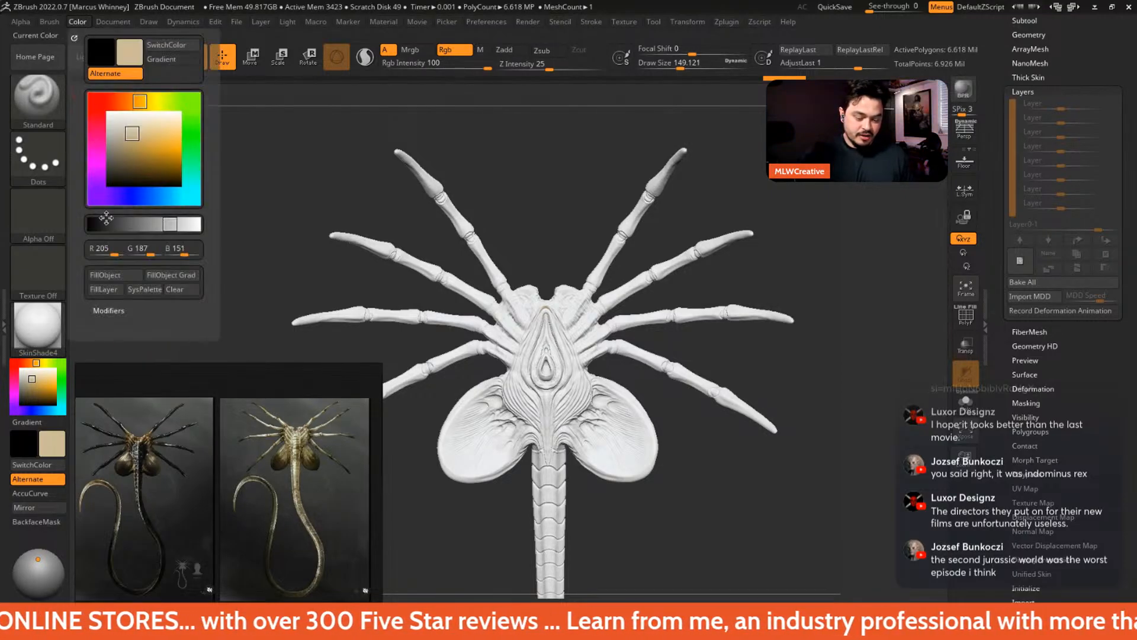
click(111, 276)
drag(538, 218, 826, 307)
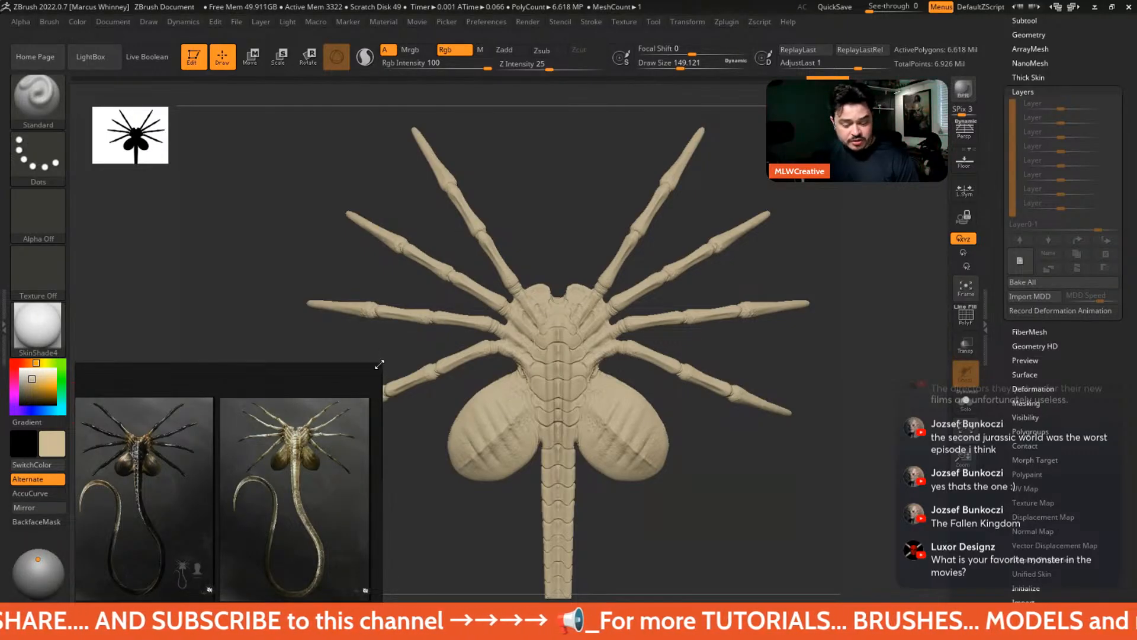
- Shrink the reference board window and zoom it out to fit more of the concept images
drag(382, 363, 294, 464)
scroll(172, 512, down, 3)
scroll(166, 510, down, 3)
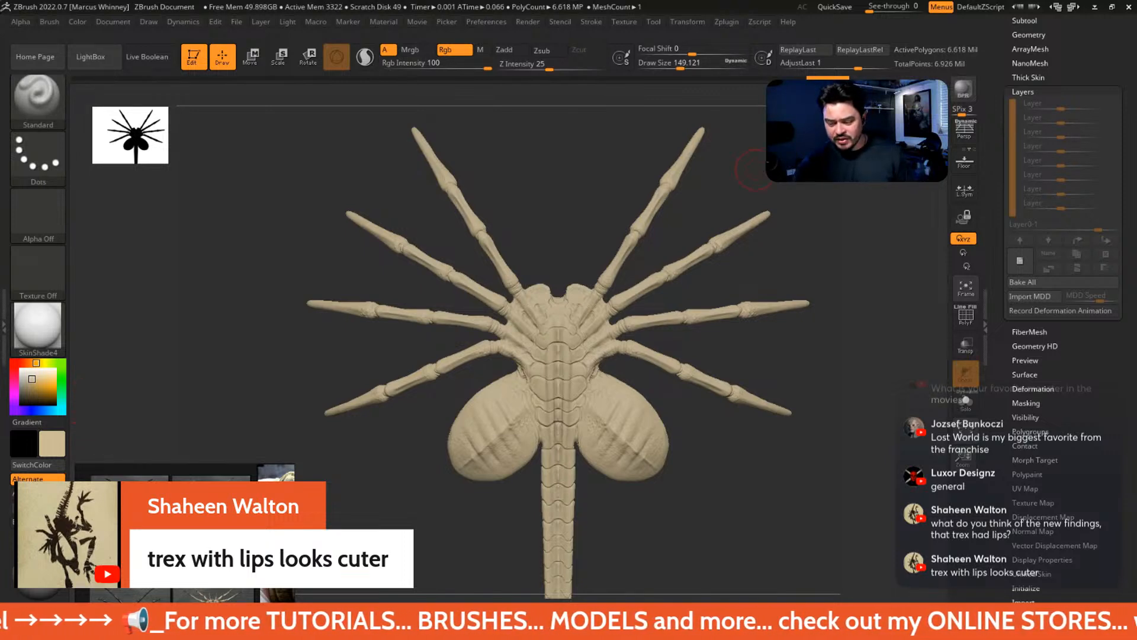
- Choose a medium brown as the current colour and select the Paint brush at a draw size of about 305
alt+drag(765, 160, 729, 183)
key(space)
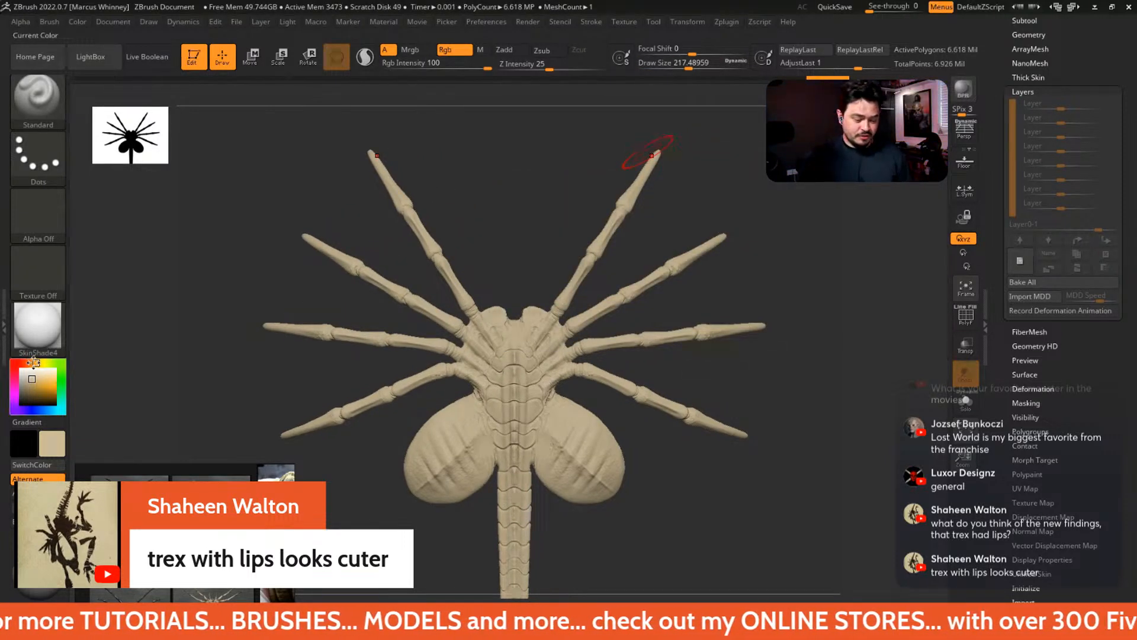
click(35, 391)
click(34, 395)
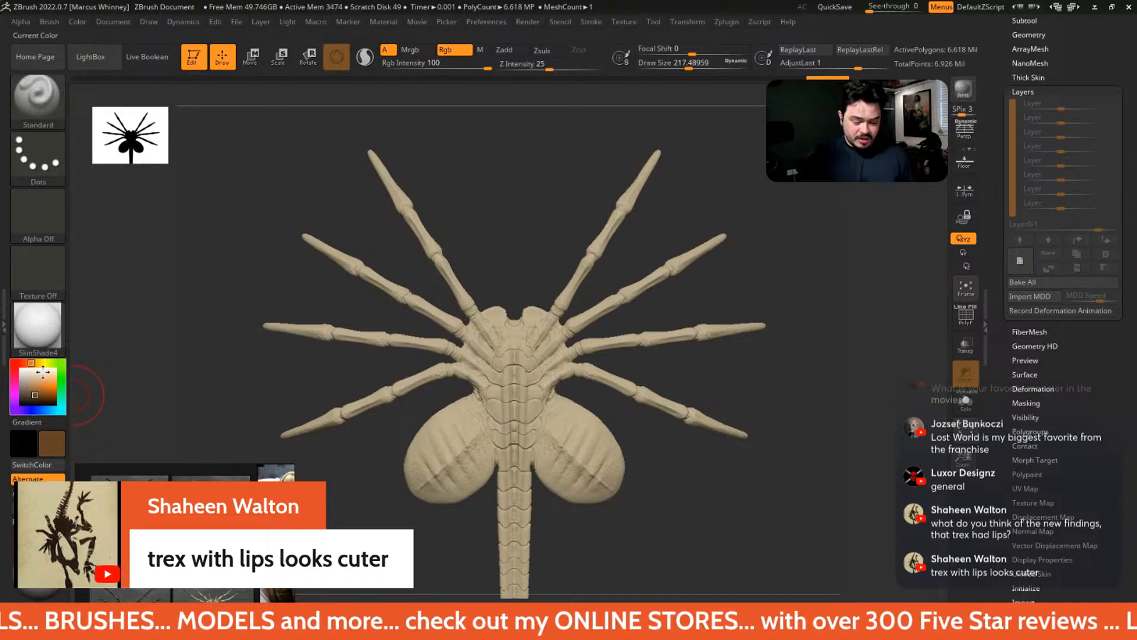
drag(642, 178, 672, 150)
key(space)
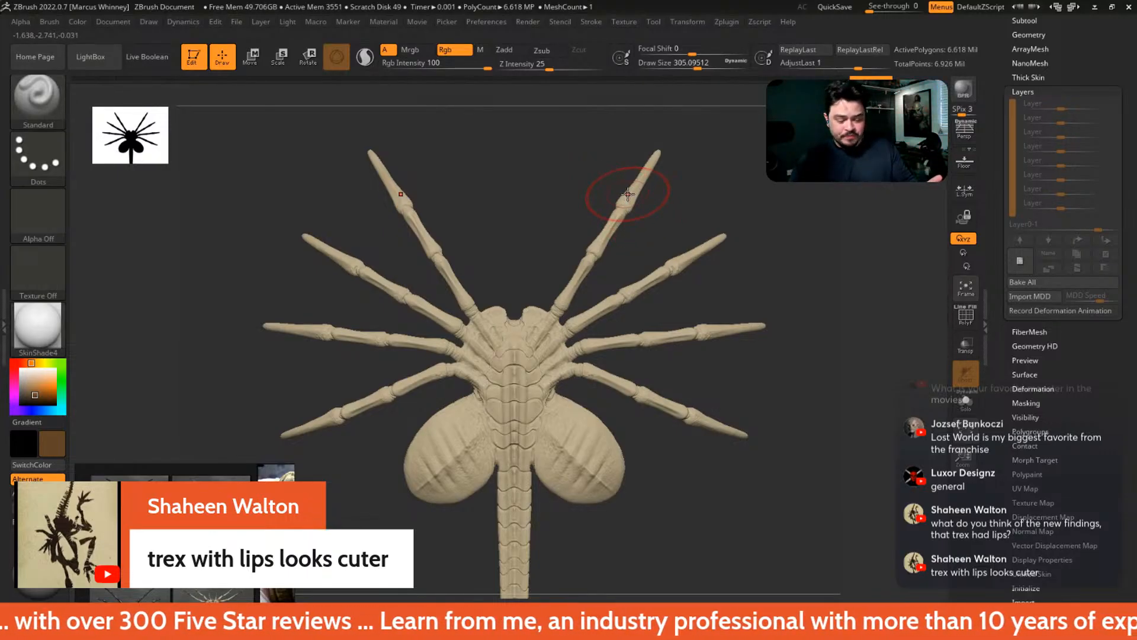
key(b)
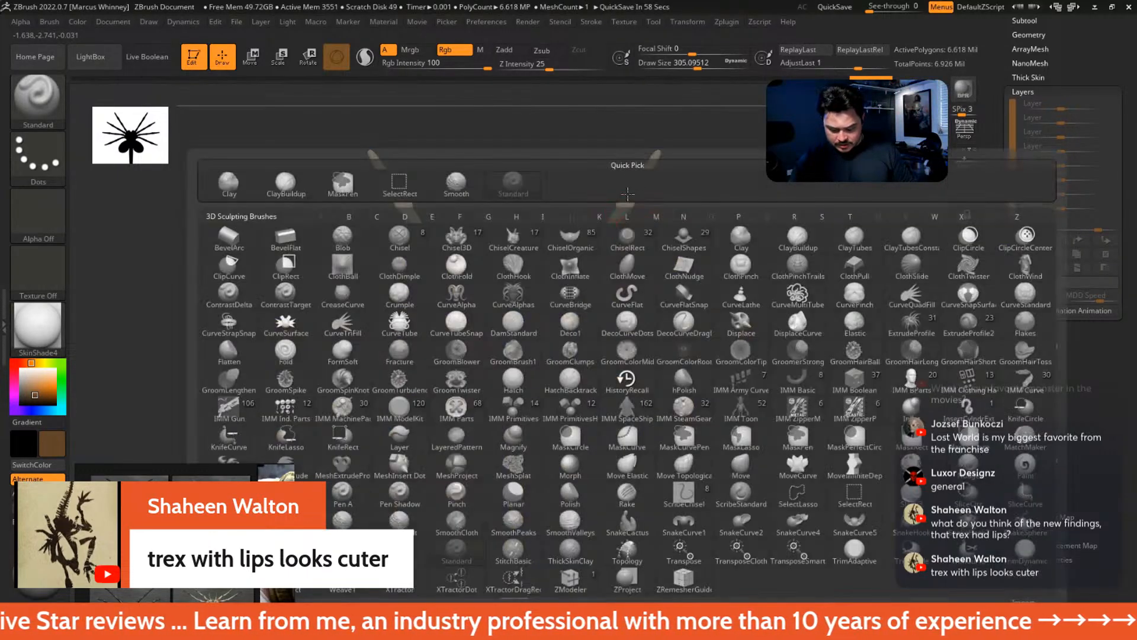
key(p)
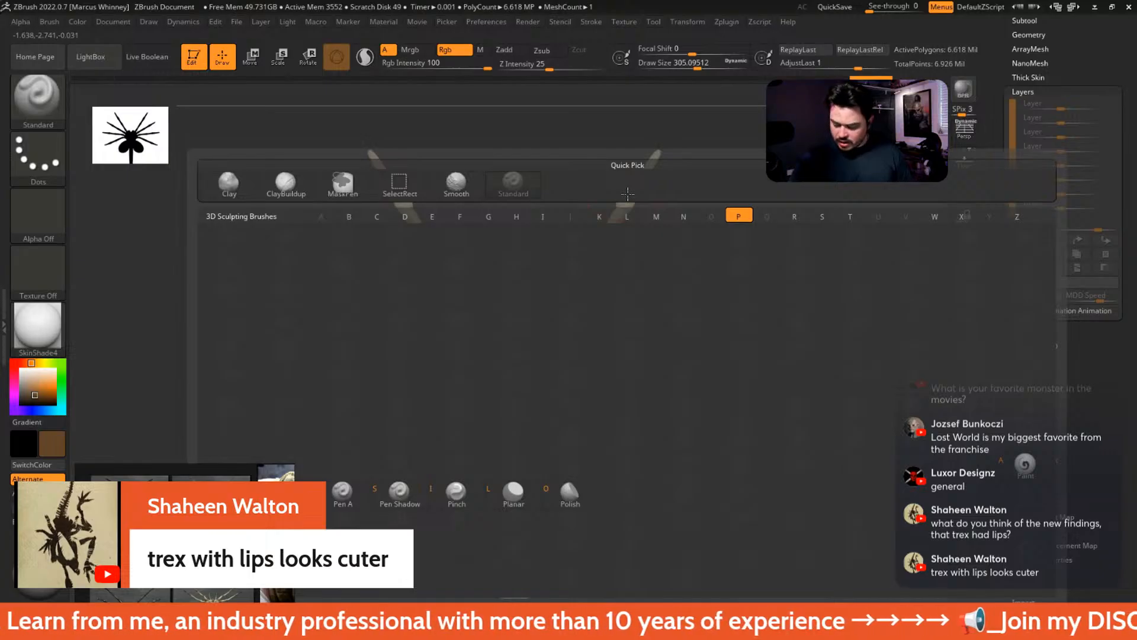
key(a)
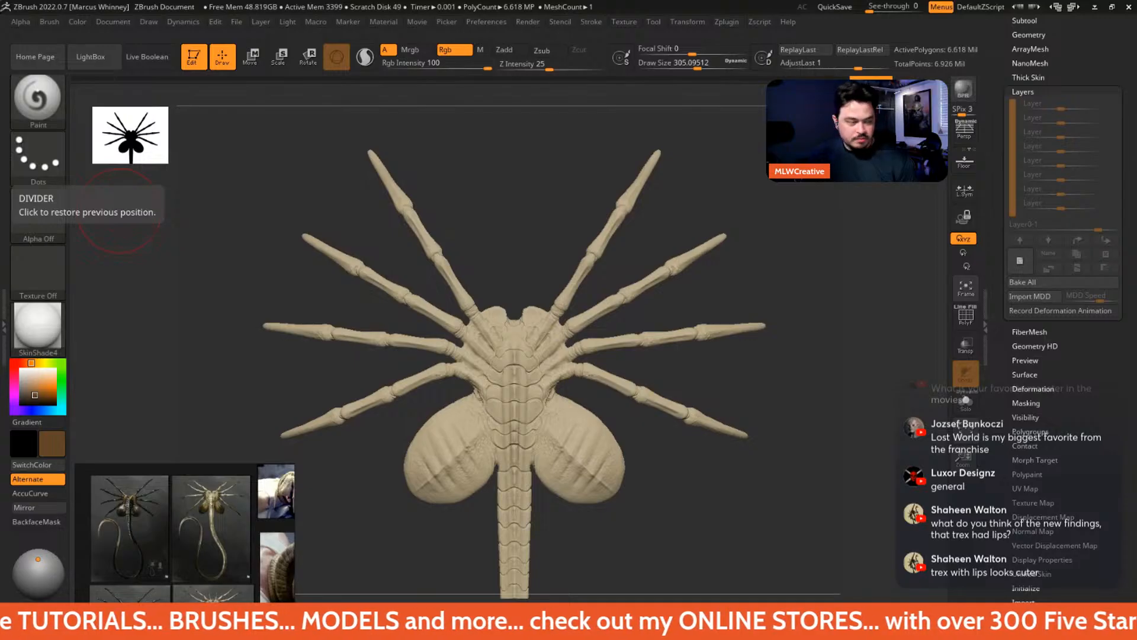
drag(561, 0, 560, 1)
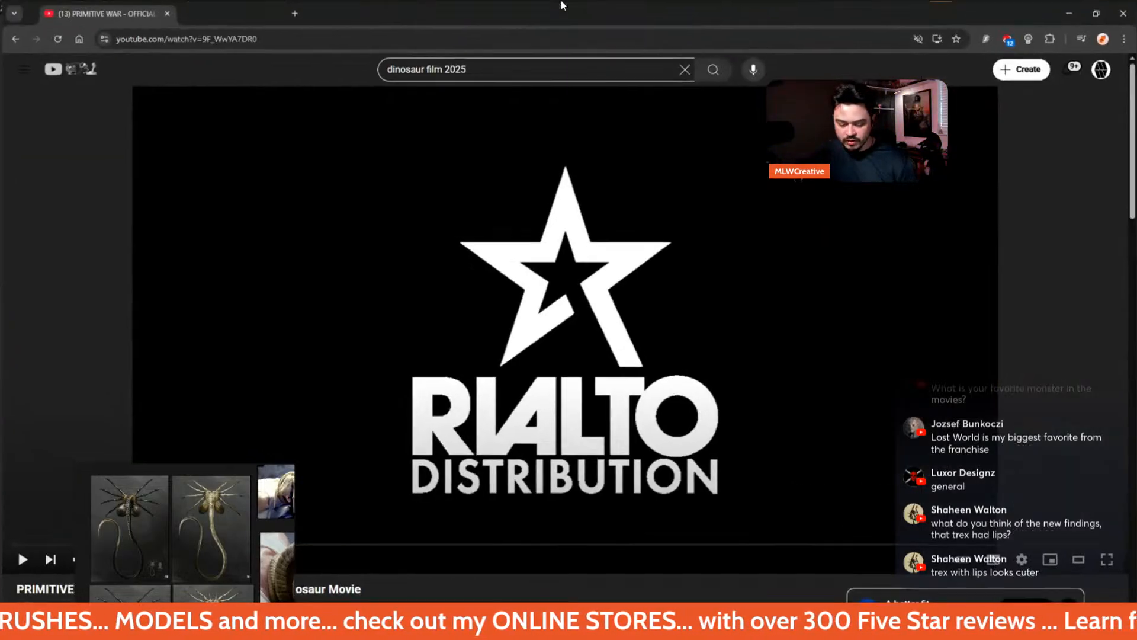
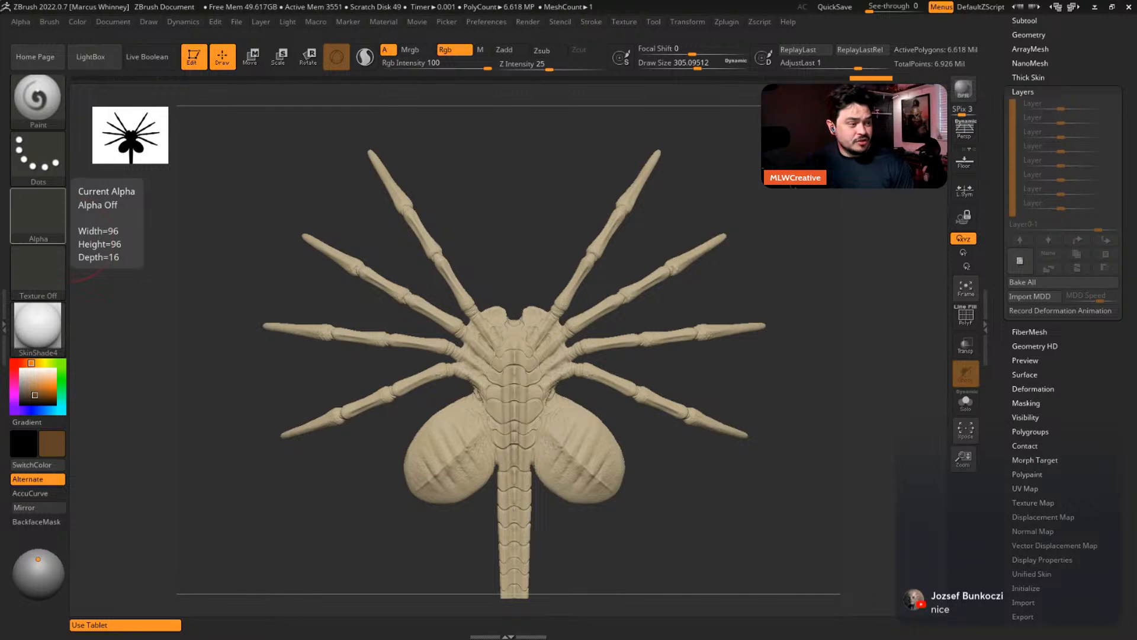
right_drag(222, 581, 187, 577)
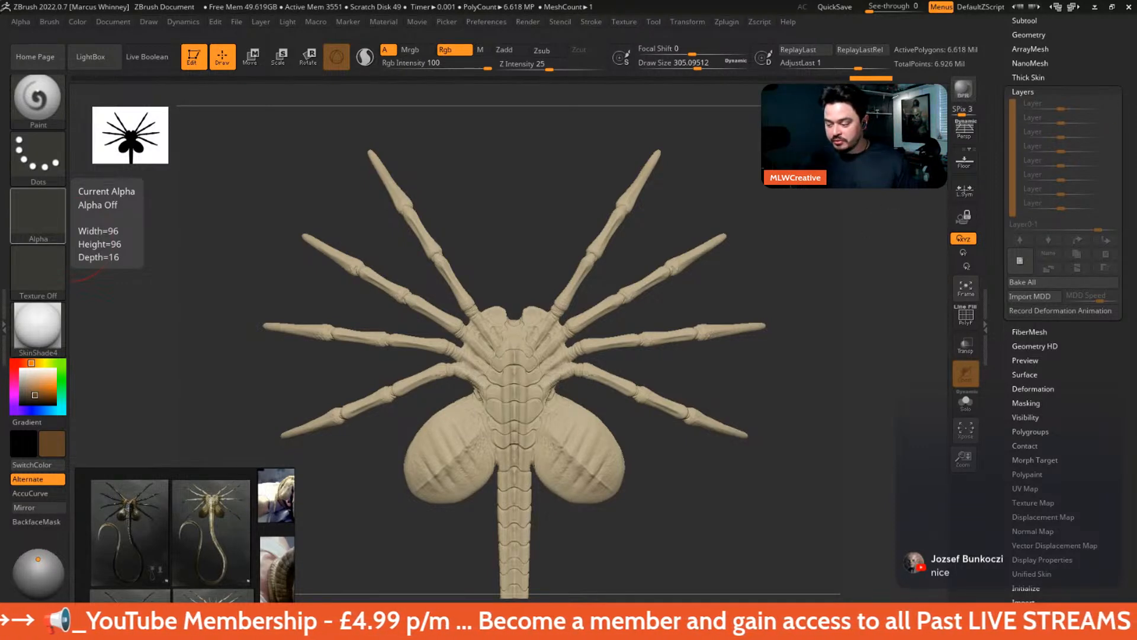
- Pick a very dark brown and paint all the leg tips symmetrically at a draw size of about 331
scroll(1107, 202, up, 5)
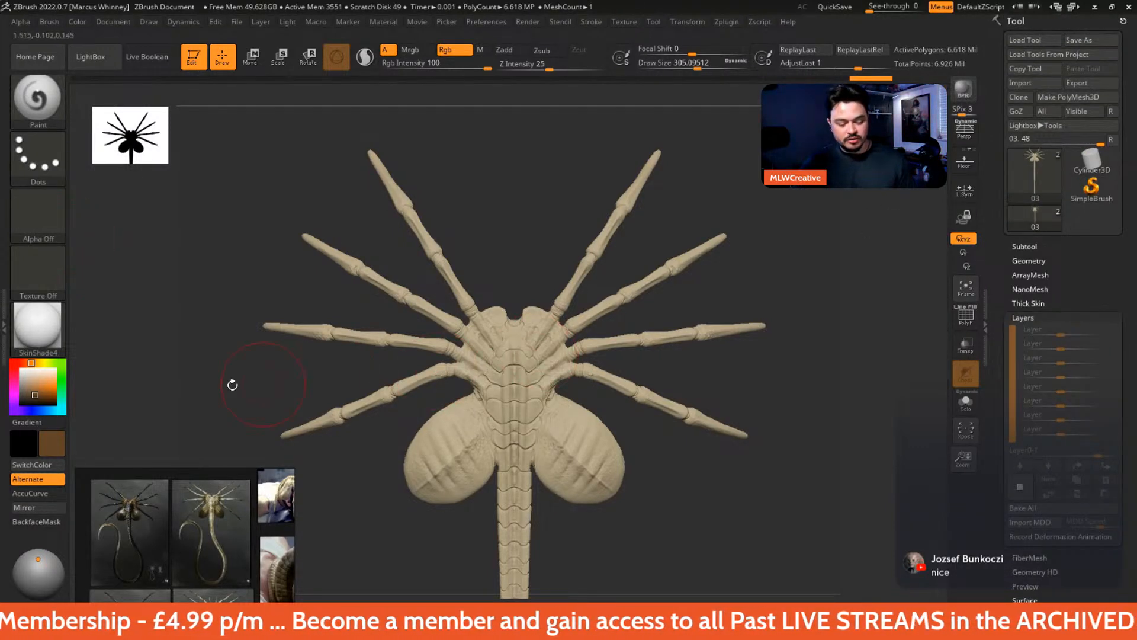
click(32, 400)
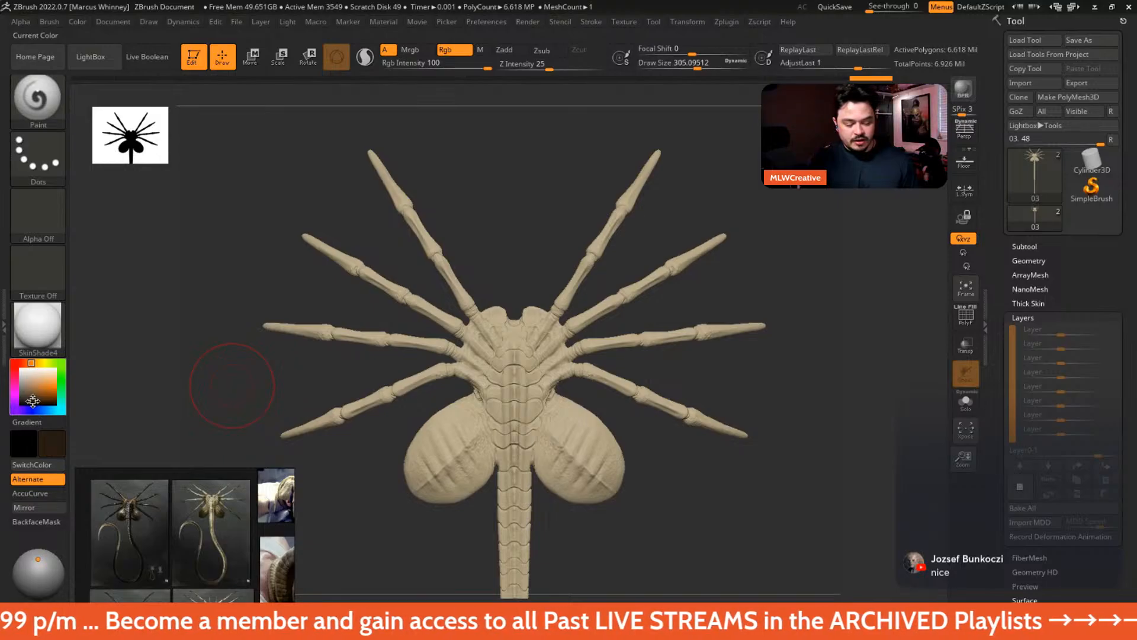
key(space)
mouse_move(711, 166)
alt+mouse_down()
mouse_move(734, 185)
mouse_move(709, 203)
alt+mouse_up()
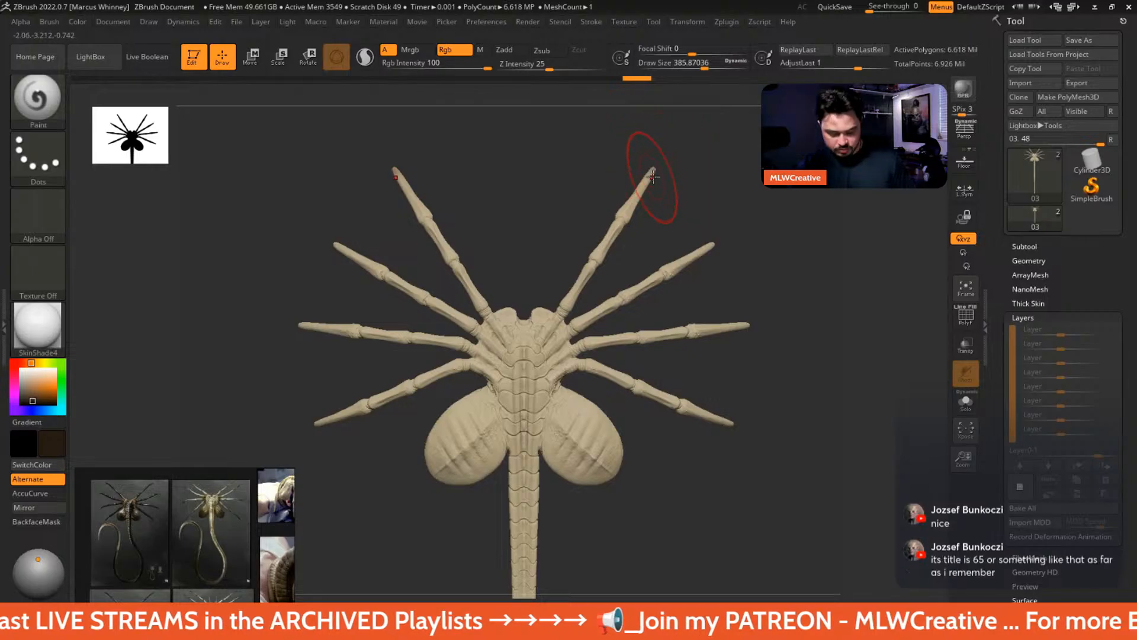
key(space)
mouse_move(683, 172)
mouse_down()
mouse_move(664, 158)
mouse_move(644, 188)
mouse_up()
key(ctrl+z)
mouse_move(711, 261)
mouse_down()
mouse_move(682, 266)
mouse_move(726, 231)
mouse_move(691, 256)
mouse_up()
mouse_move(753, 323)
mouse_down()
mouse_move(717, 328)
mouse_move(741, 326)
mouse_up()
drag(733, 422, 812, 460)
drag(604, 328, 774, 293)
drag(714, 414, 732, 424)
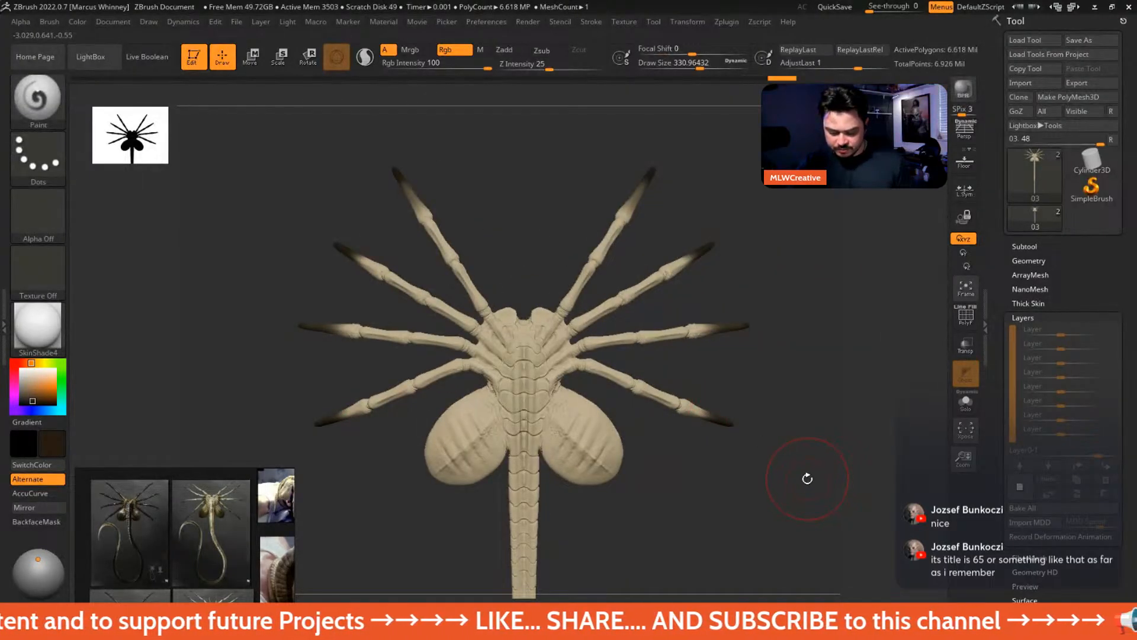
- Enlarge the reference board and examine the leg, sac and tail colouring on the back-view concepts
alt+drag(808, 487, 778, 391)
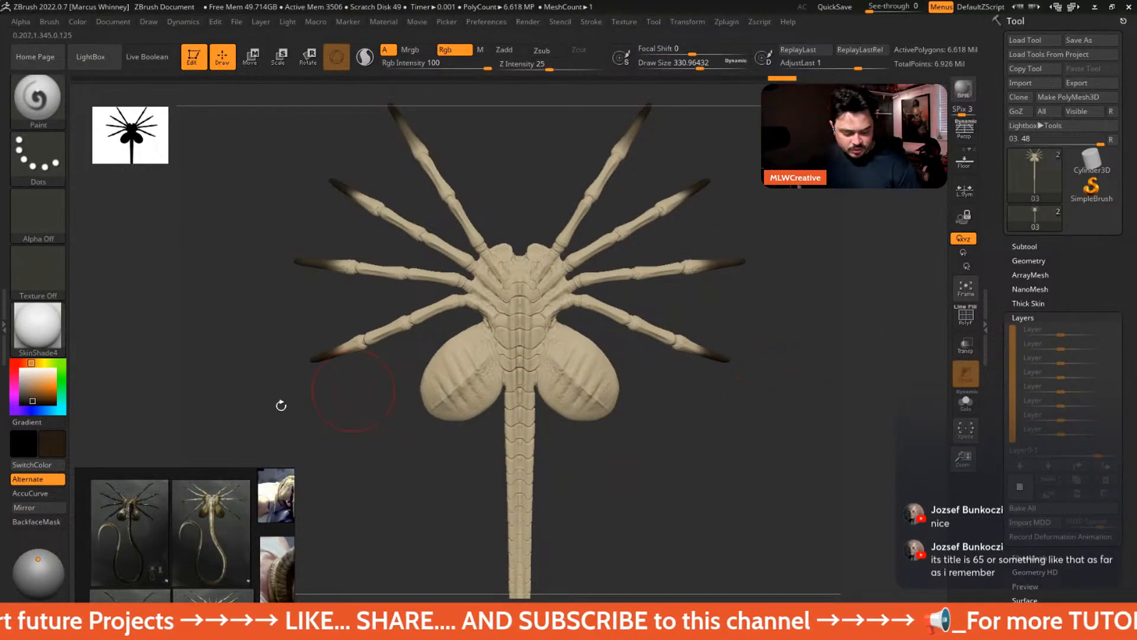
drag(292, 468, 507, 220)
scroll(400, 274, up, 2)
scroll(286, 364, up, 2)
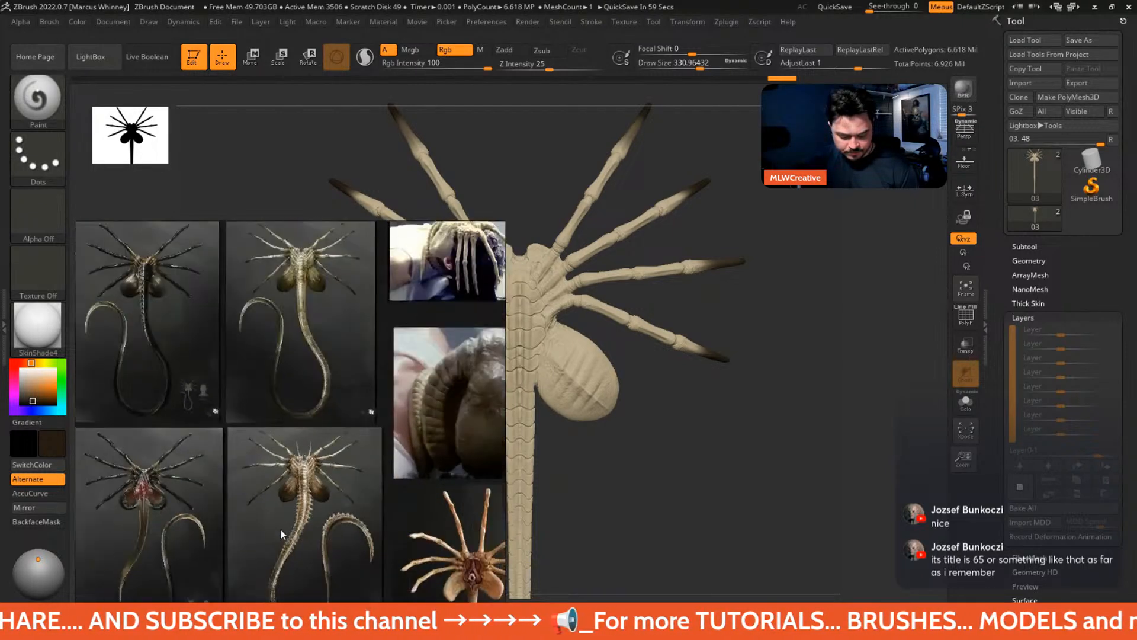
scroll(282, 527, up, 3)
middle_drag(289, 388, 275, 414)
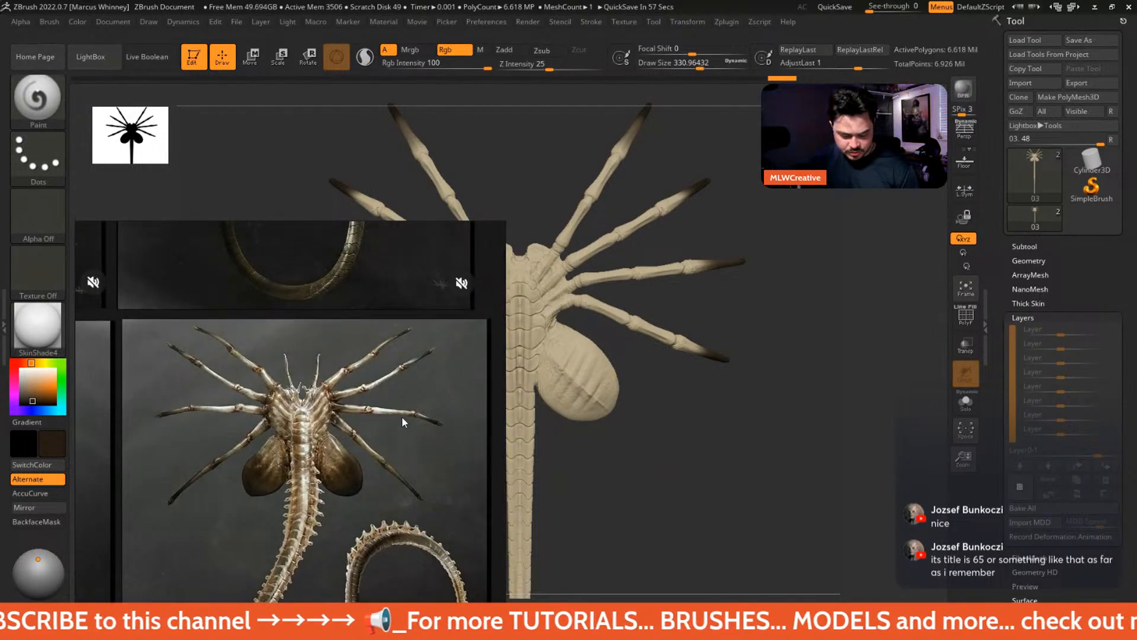
middle_drag(335, 355, 362, 520)
middle_drag(390, 307, 389, 612)
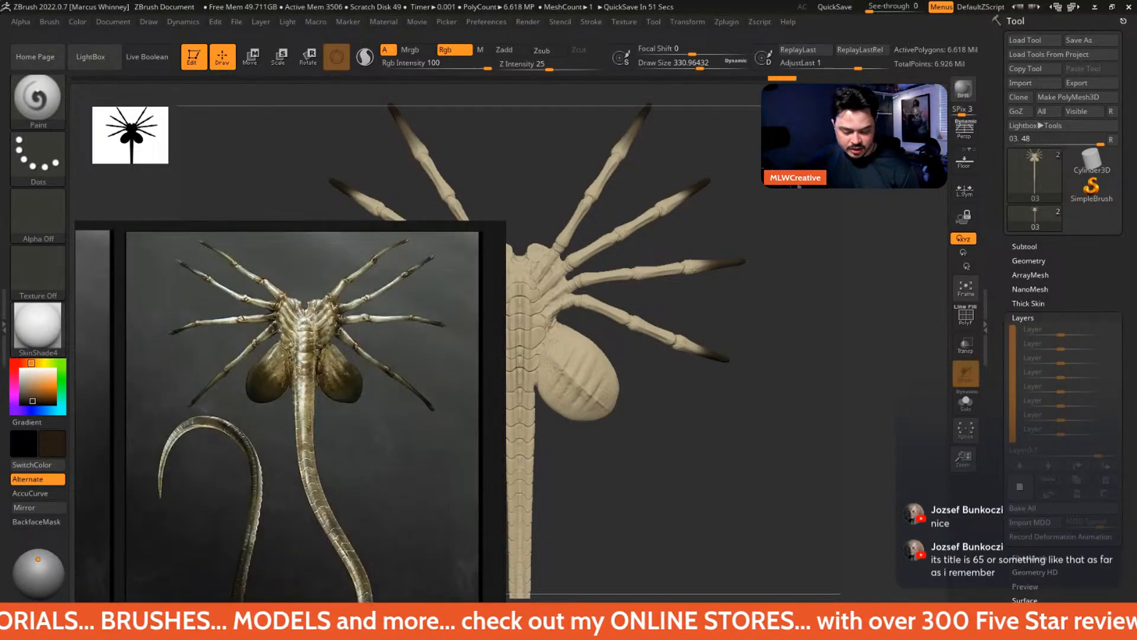
middle_drag(290, 389, 286, 436)
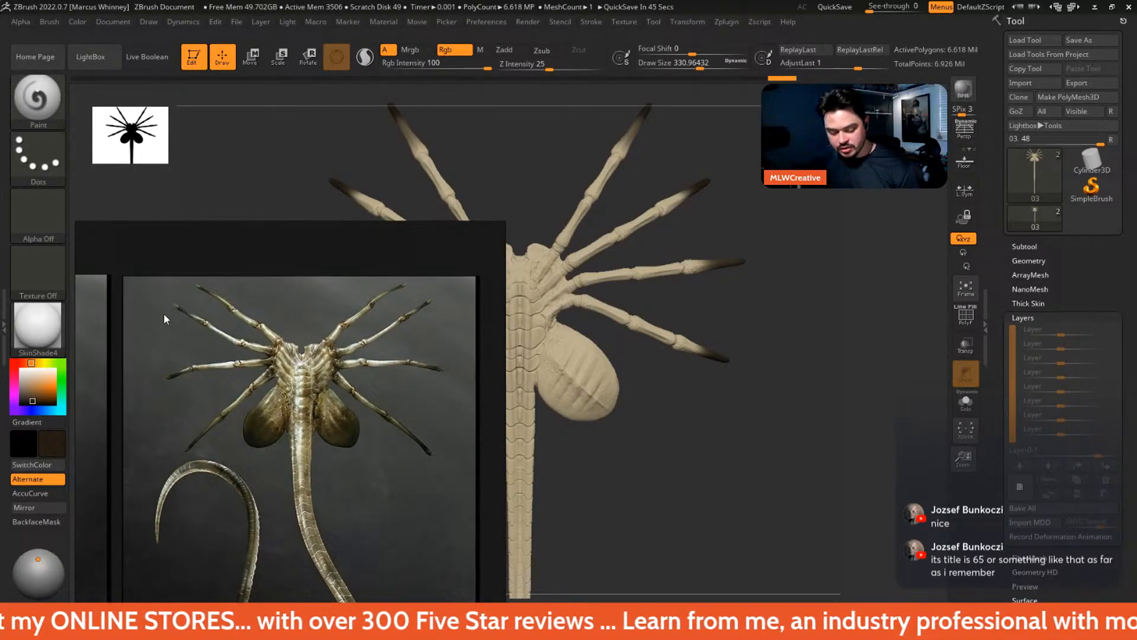
middle_drag(358, 486, 345, 358)
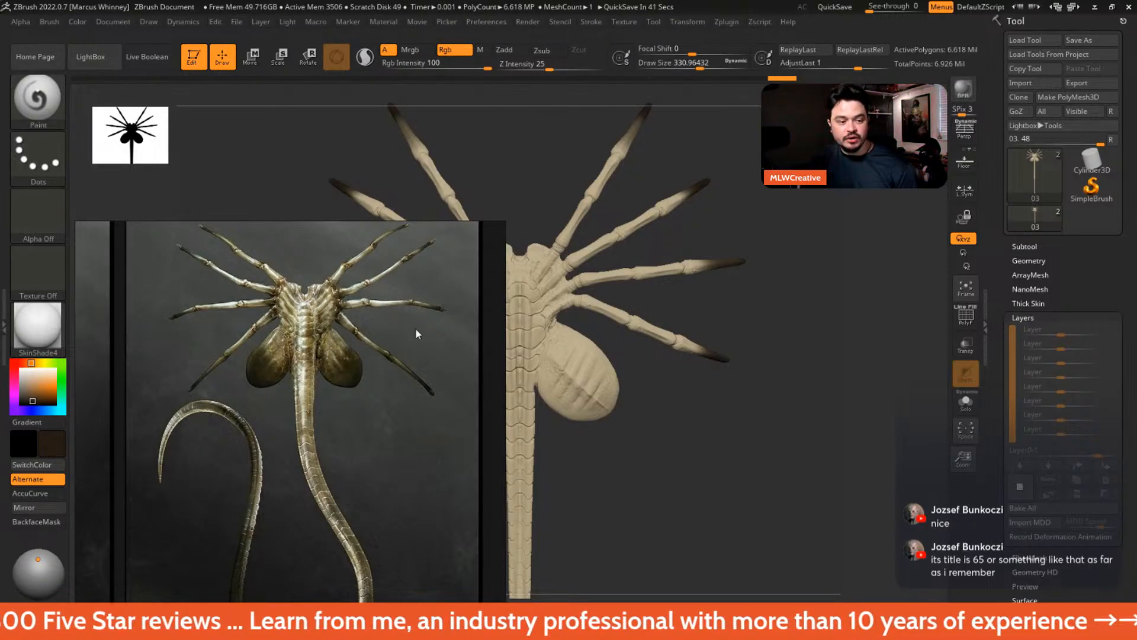
- Shrink the reference window again and zoom it out around the back-view concept
drag(510, 228, 360, 441)
middle_drag(308, 489, 262, 530)
scroll(230, 514, down, 3)
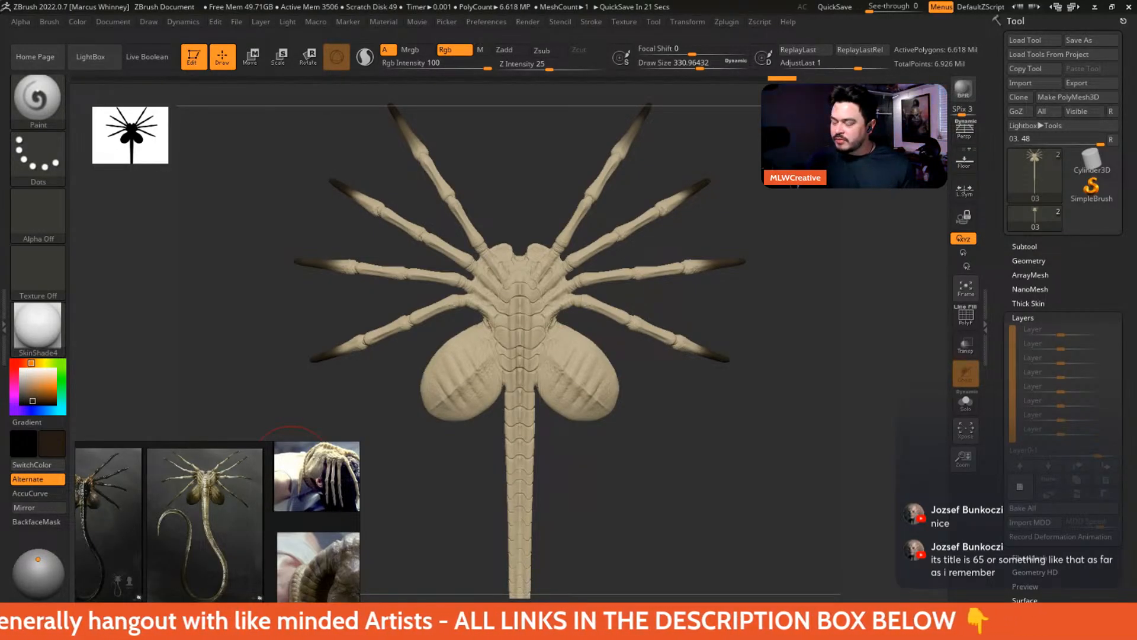
- Paint the outer and rear edges of both sacs dark brown at a draw size of about 415
mouse_move(783, 244)
mouse_down()
mouse_move(774, 250)
mouse_move(763, 156)
mouse_up()
key(space)
mouse_move(614, 277)
mouse_down()
mouse_move(642, 267)
mouse_move(605, 352)
mouse_move(579, 345)
mouse_move(623, 306)
mouse_move(607, 249)
mouse_move(589, 299)
mouse_move(603, 318)
mouse_up()
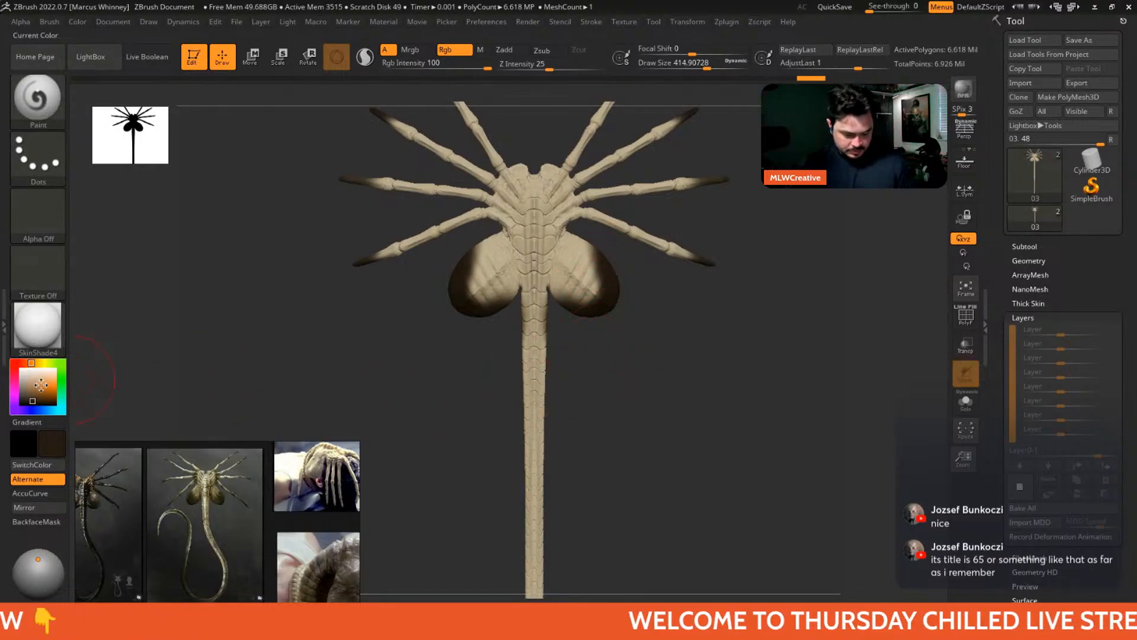
- Blend the dark patches into the beige on both sacs with strokes of colours sampled from the model
mouse_move(669, 326)
alt+mouse_down()
mouse_move(669, 385)
mouse_move(709, 401)
alt+mouse_up()
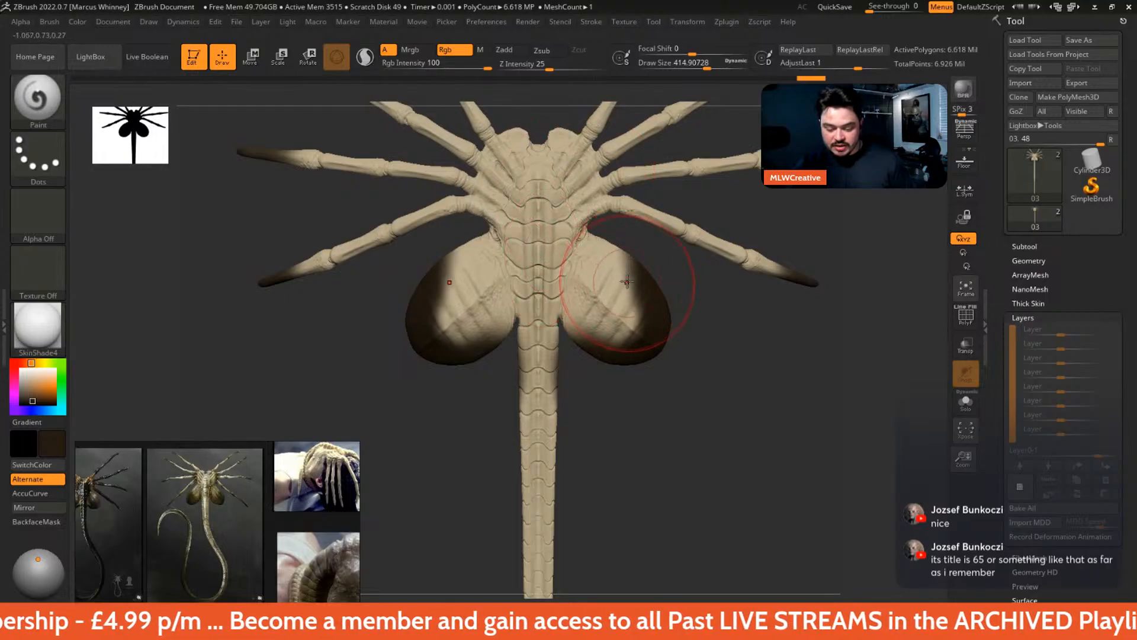
key(c)
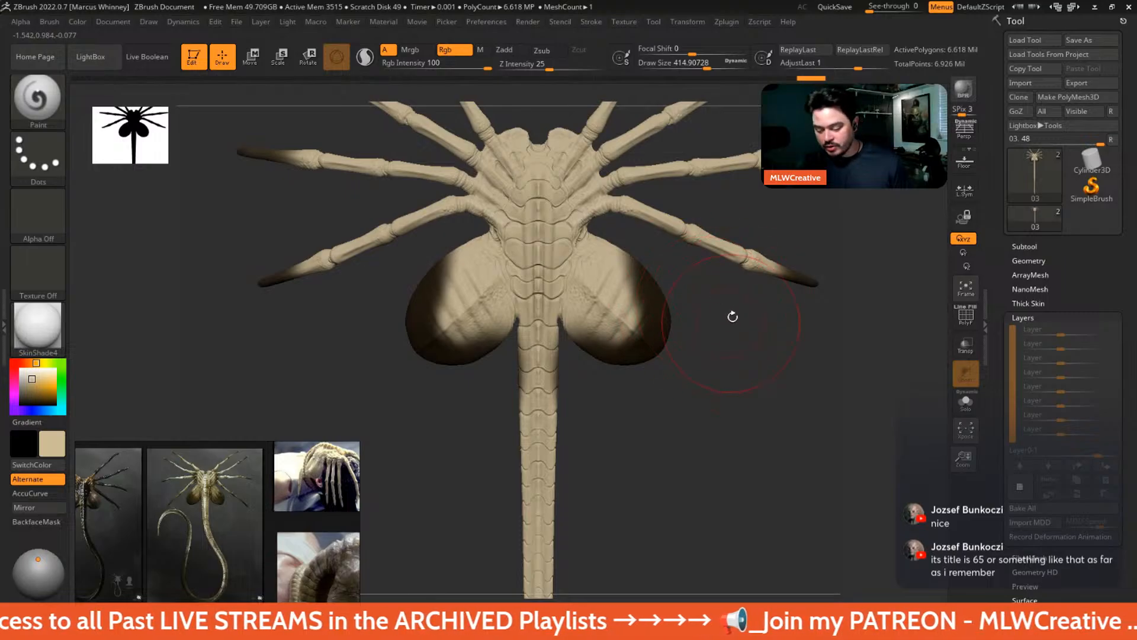
key(c)
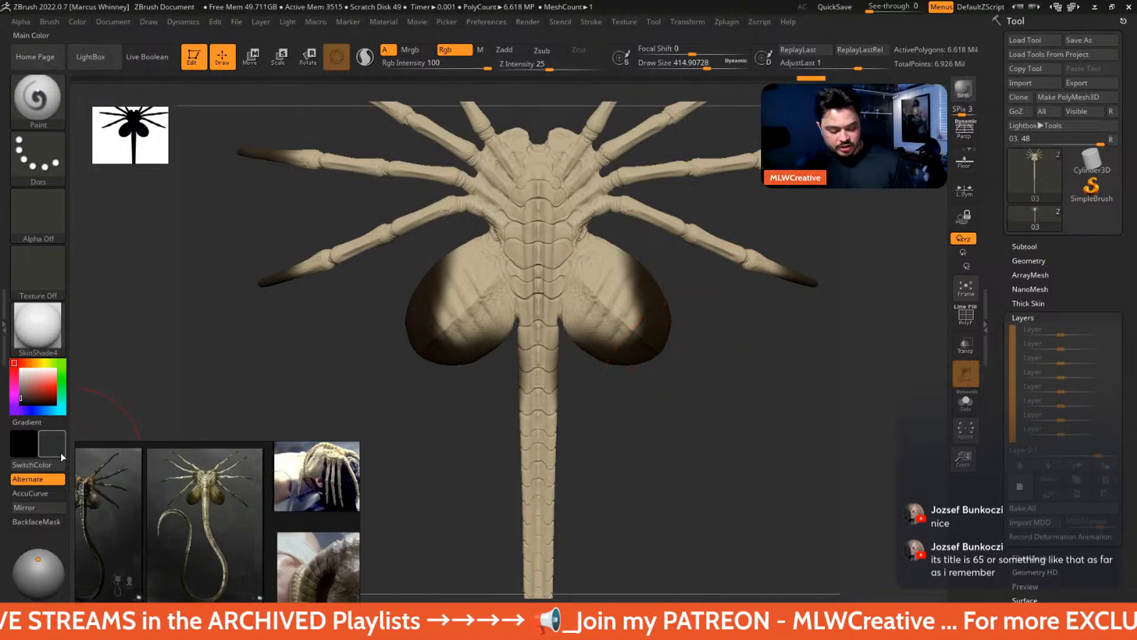
key(c)
mouse_move(627, 262)
mouse_down()
mouse_move(637, 280)
mouse_move(617, 330)
mouse_move(586, 333)
mouse_up()
key(c)
drag(650, 277, 658, 303)
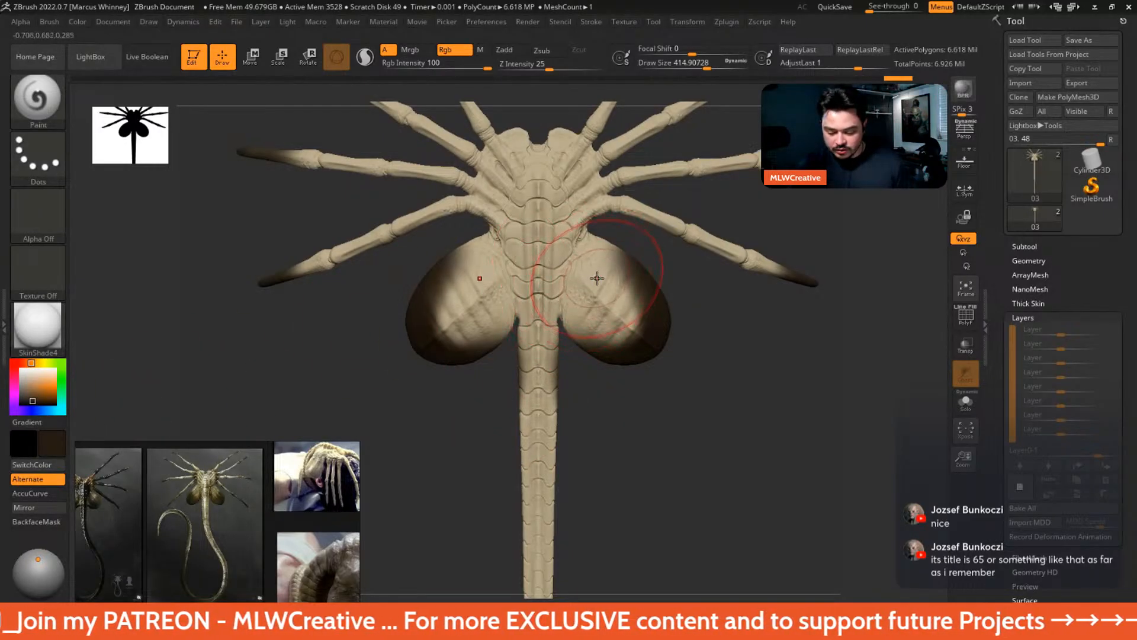
- Lighten the inner parts of both sacs next to the spine with strokes of beige sampled from the model
key(c)
drag(599, 267, 596, 294)
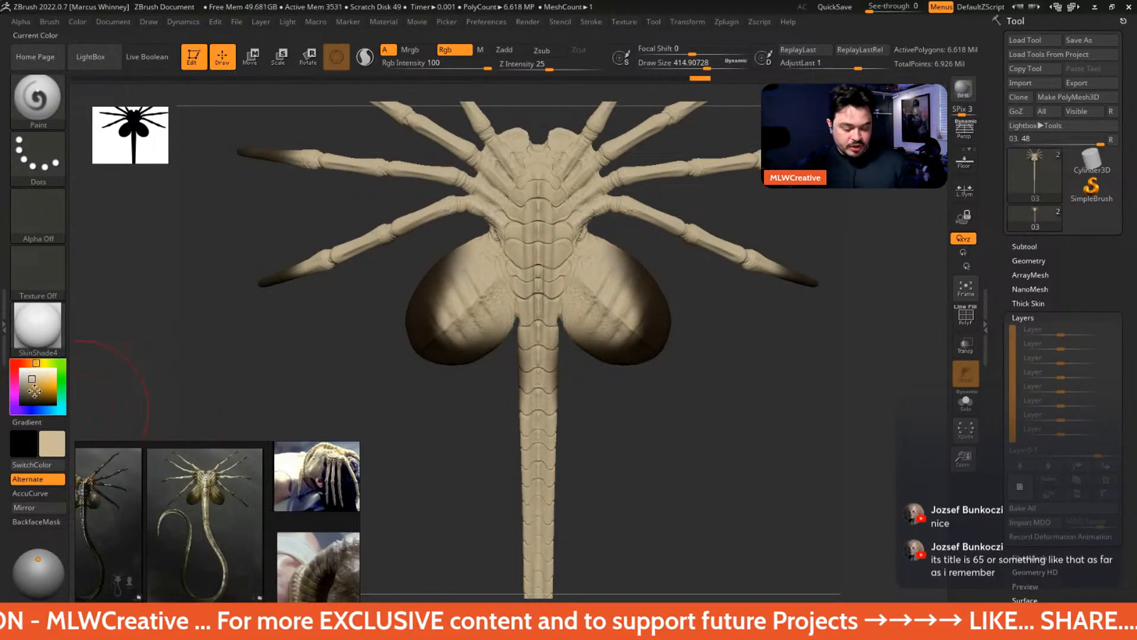
drag(35, 391, 497, 264)
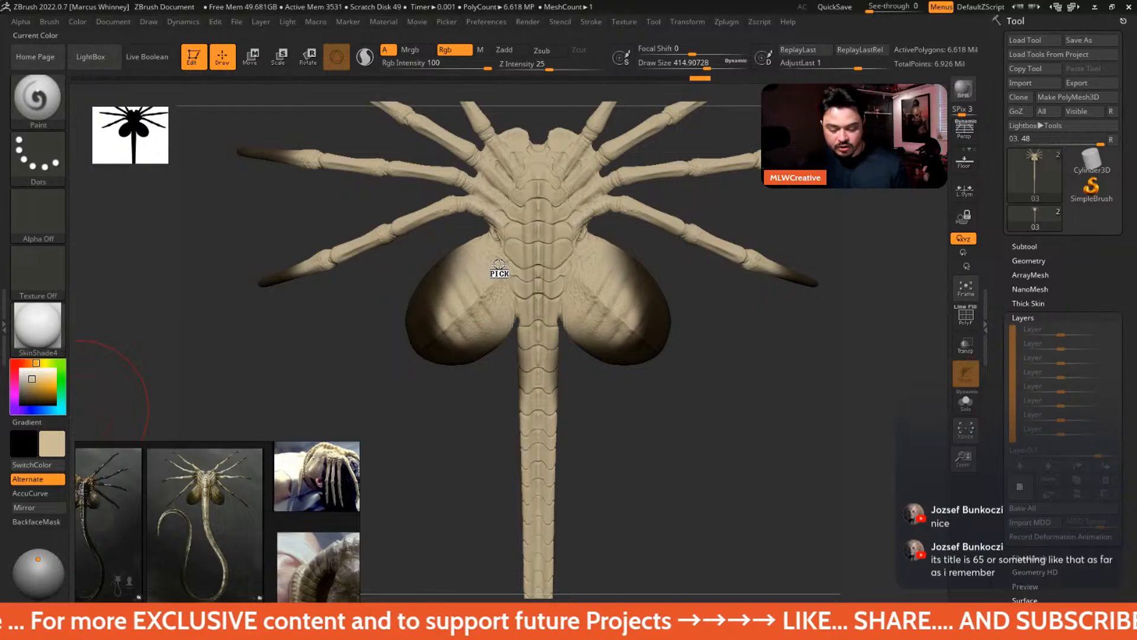
drag(499, 268, 500, 261)
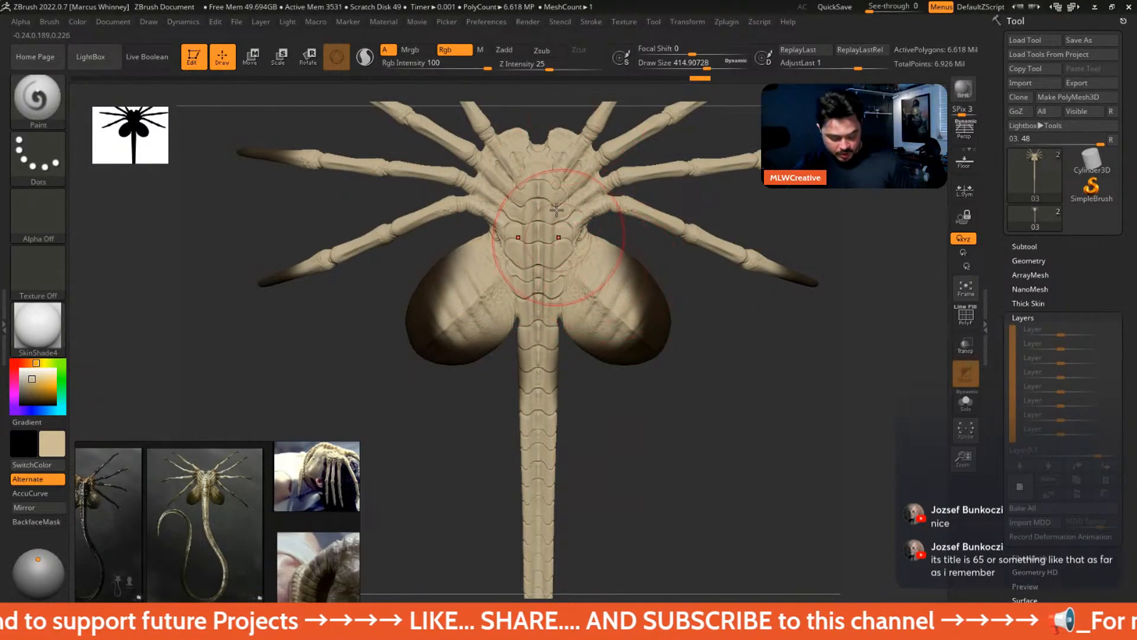
click(618, 279)
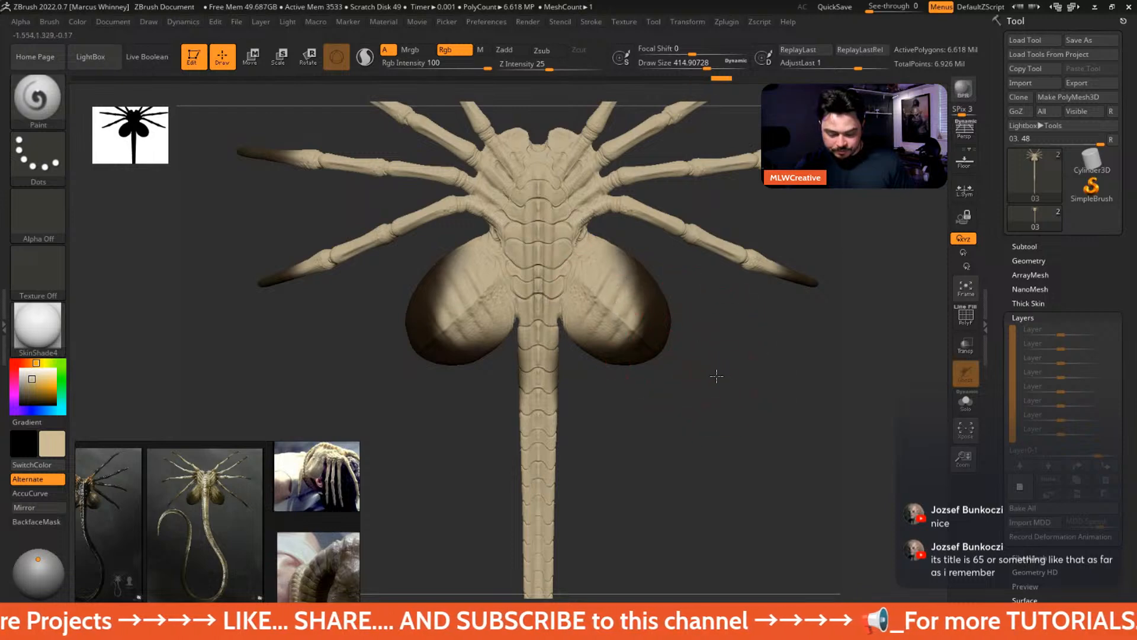
- Reduce the draw size to about 245 and sample a muted brown from a front leg tip
mouse_move(716, 376)
alt+mouse_down()
mouse_move(577, 148)
mouse_move(660, 432)
mouse_move(617, 340)
mouse_move(671, 456)
alt+mouse_up()
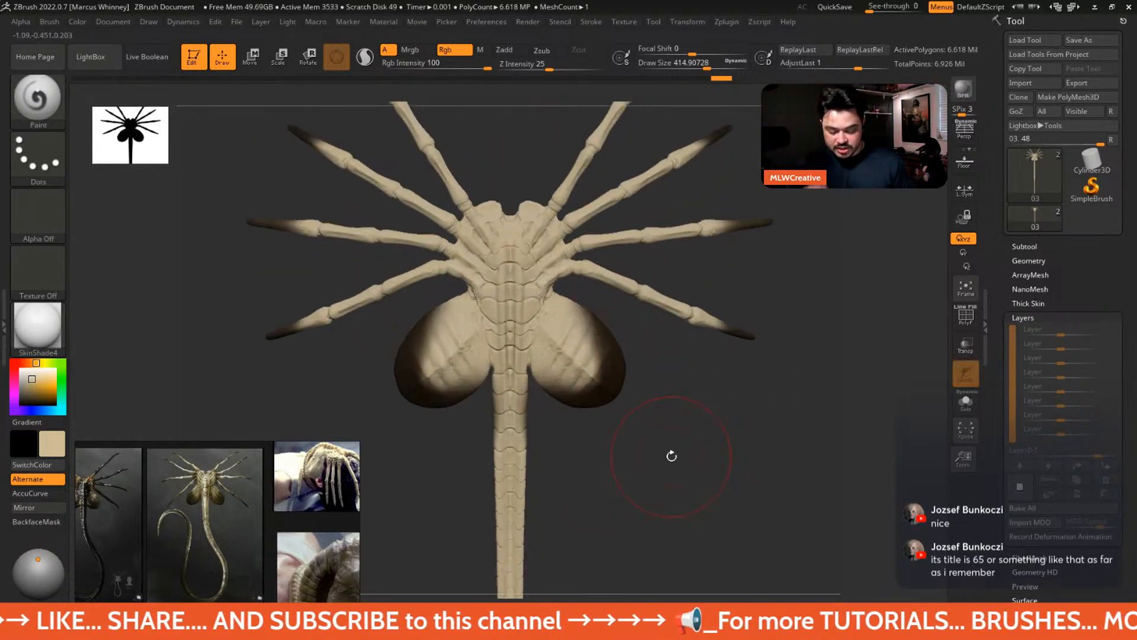
drag(670, 370, 664, 270)
key(space)
drag(680, 198, 672, 195)
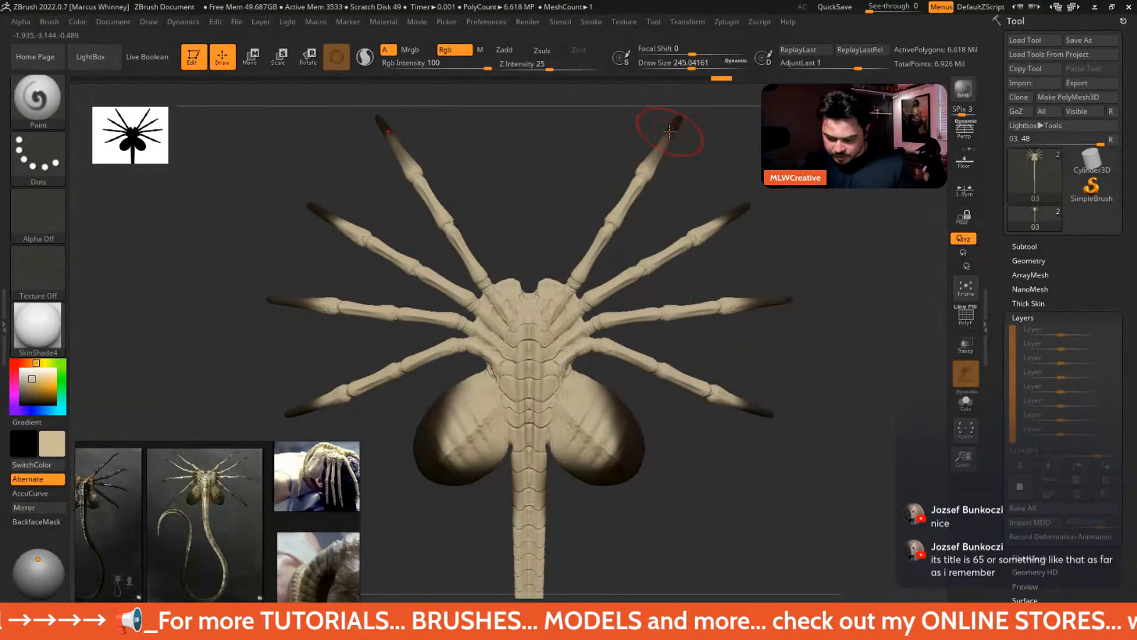
key(c)
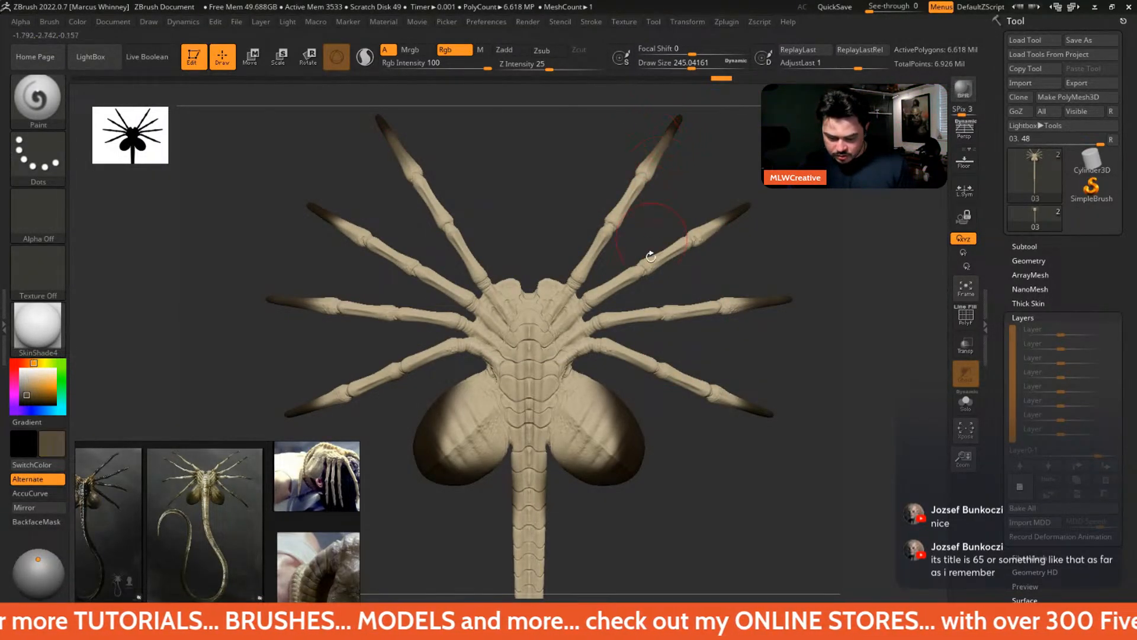
- Shade the middle segments of the front pair of legs with muted brown, reducing the draw size to about 132
mouse_move(699, 189)
alt+mouse_down()
mouse_move(645, 204)
mouse_move(622, 190)
alt+mouse_up()
key(space)
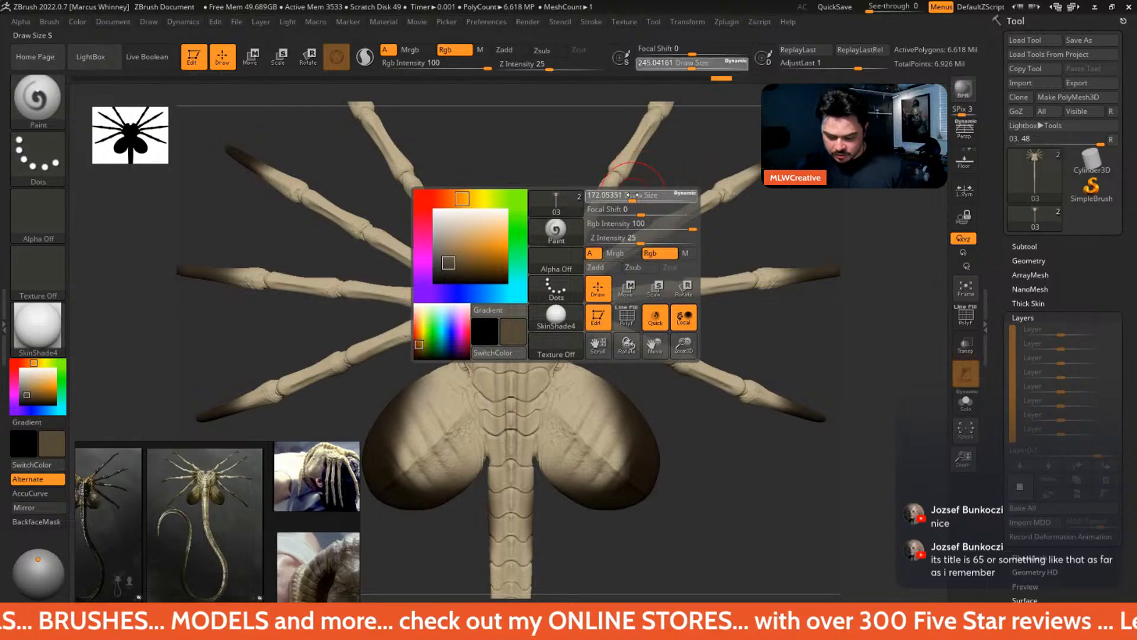
mouse_move(659, 140)
alt+mouse_down()
mouse_move(665, 209)
mouse_move(632, 238)
alt+mouse_up()
mouse_move(600, 285)
mouse_down()
mouse_move(593, 301)
mouse_move(627, 275)
mouse_up()
key(space)
drag(674, 232, 668, 233)
drag(591, 260, 582, 276)
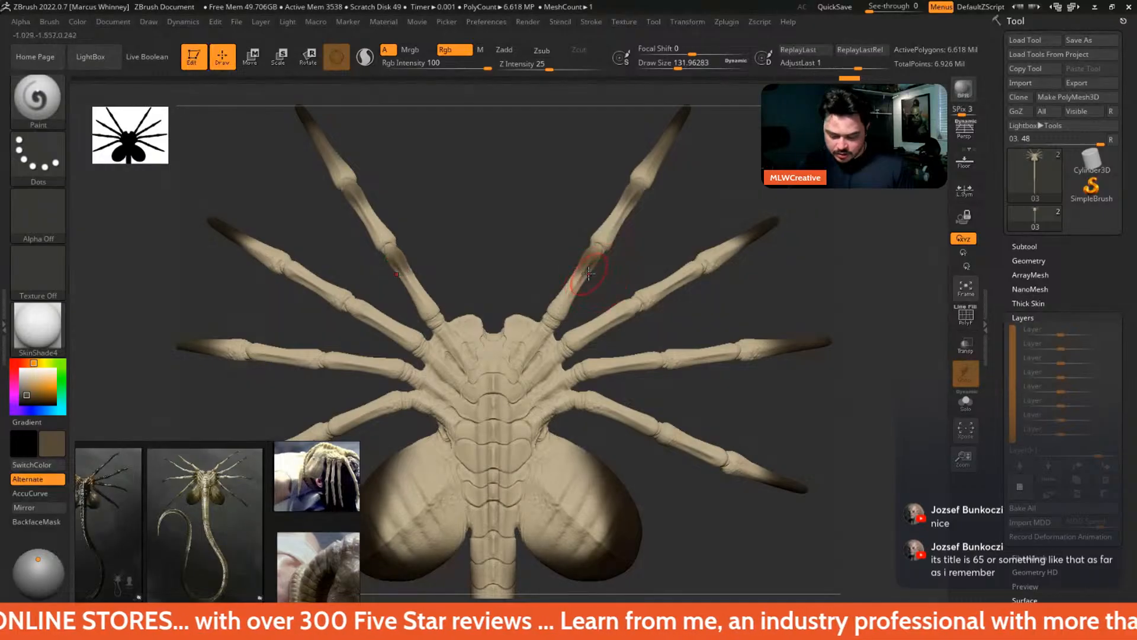
- Paint brown shading on the segments of the second and third leg pairs at a draw size of about 154
drag(714, 250, 641, 306)
mouse_move(704, 314)
mouse_down()
mouse_move(673, 341)
mouse_move(694, 305)
mouse_up()
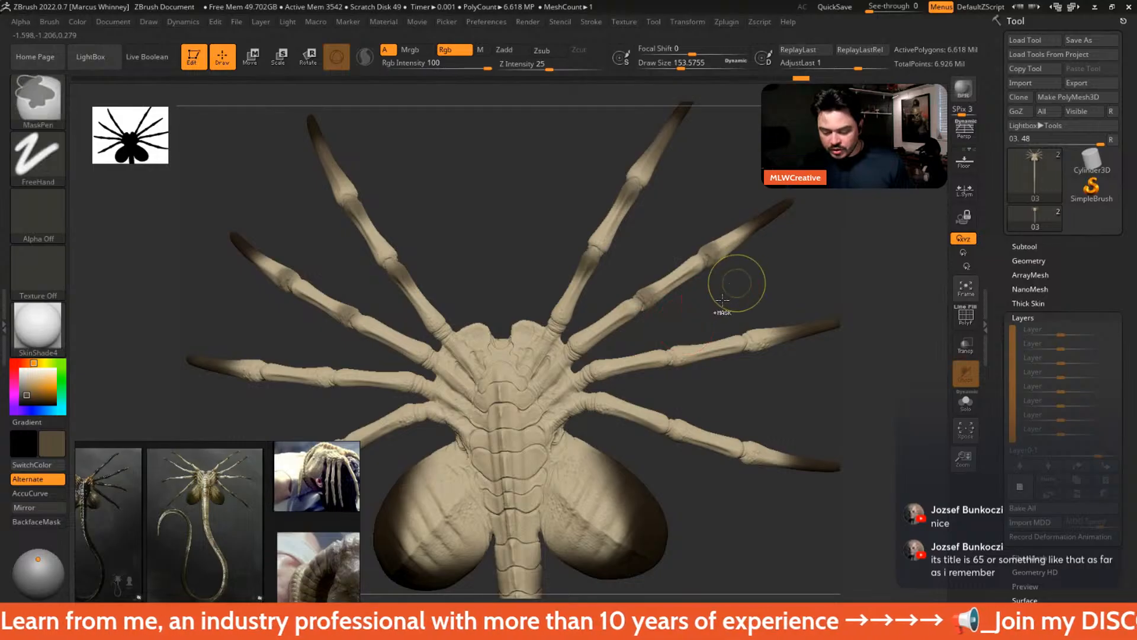
drag(719, 303, 646, 278)
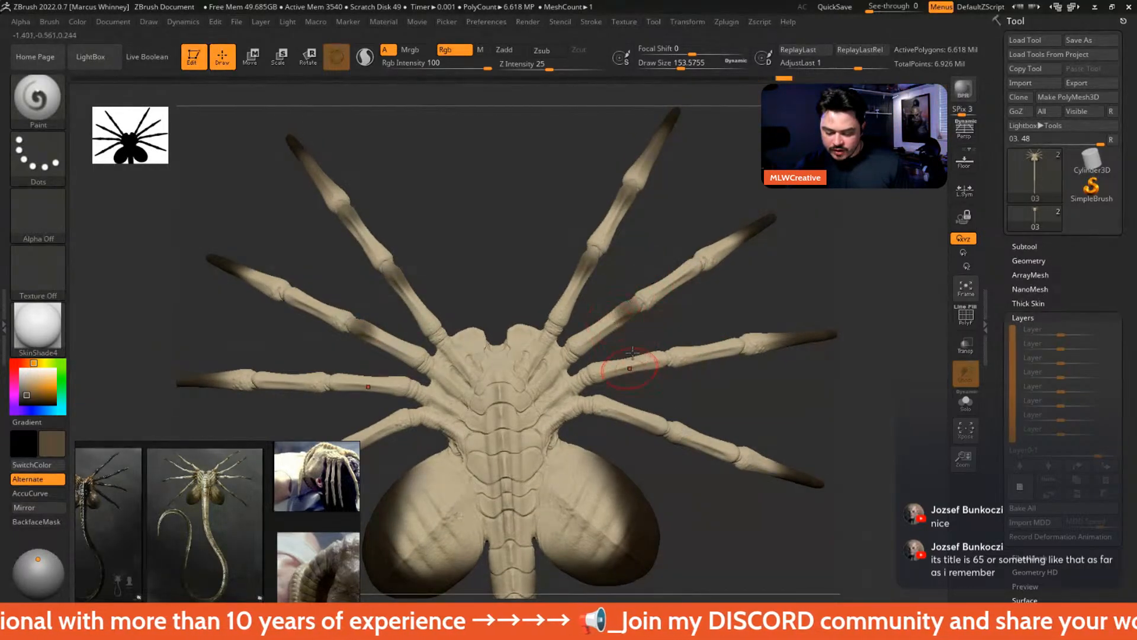
drag(697, 257, 680, 280)
mouse_move(791, 314)
alt+mouse_down()
mouse_move(773, 253)
mouse_move(759, 291)
alt+mouse_up()
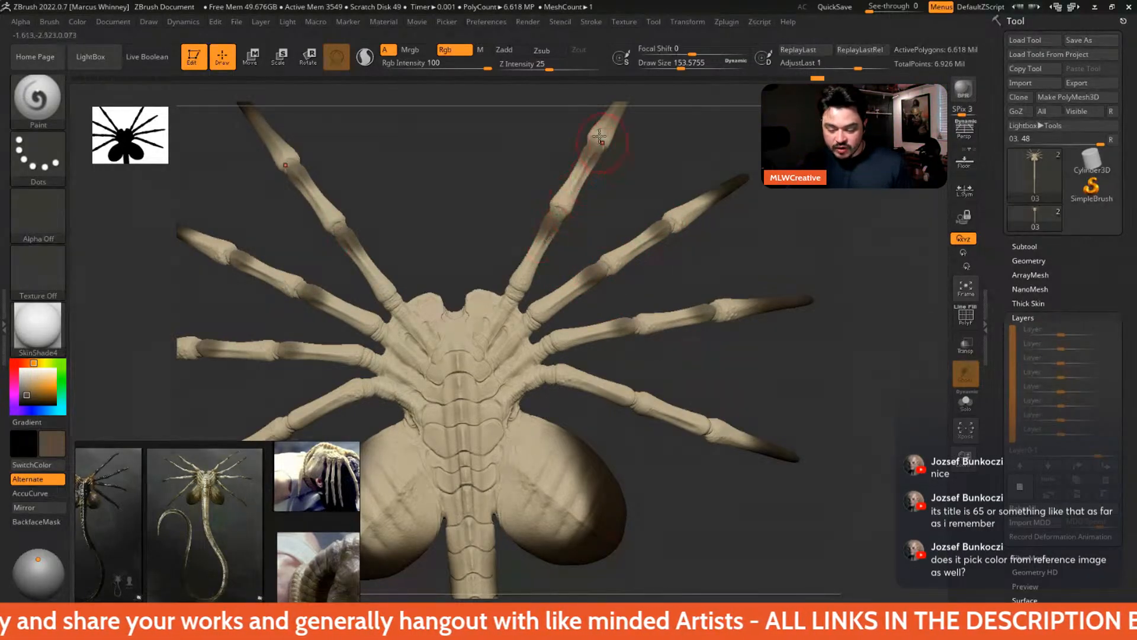
- Continue the brown shading along the segments of the rear leg pair and frame the whole creature
alt+drag(640, 172, 632, 230)
mouse_move(743, 411)
alt+mouse_down()
mouse_move(749, 385)
mouse_move(658, 272)
alt+mouse_up()
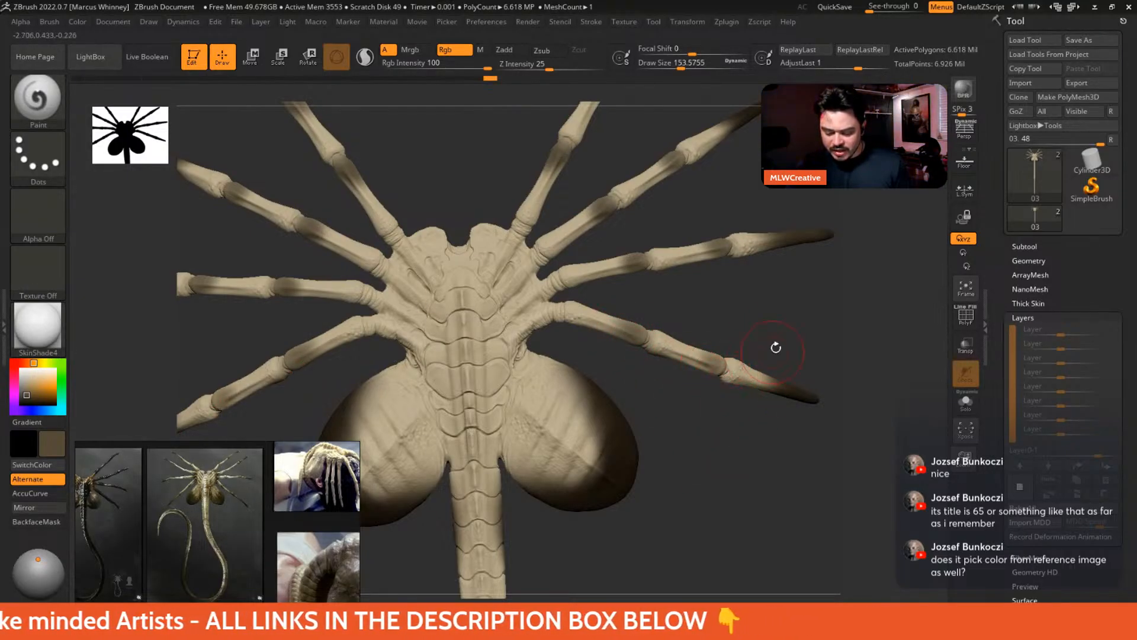
alt+drag(776, 343, 713, 330)
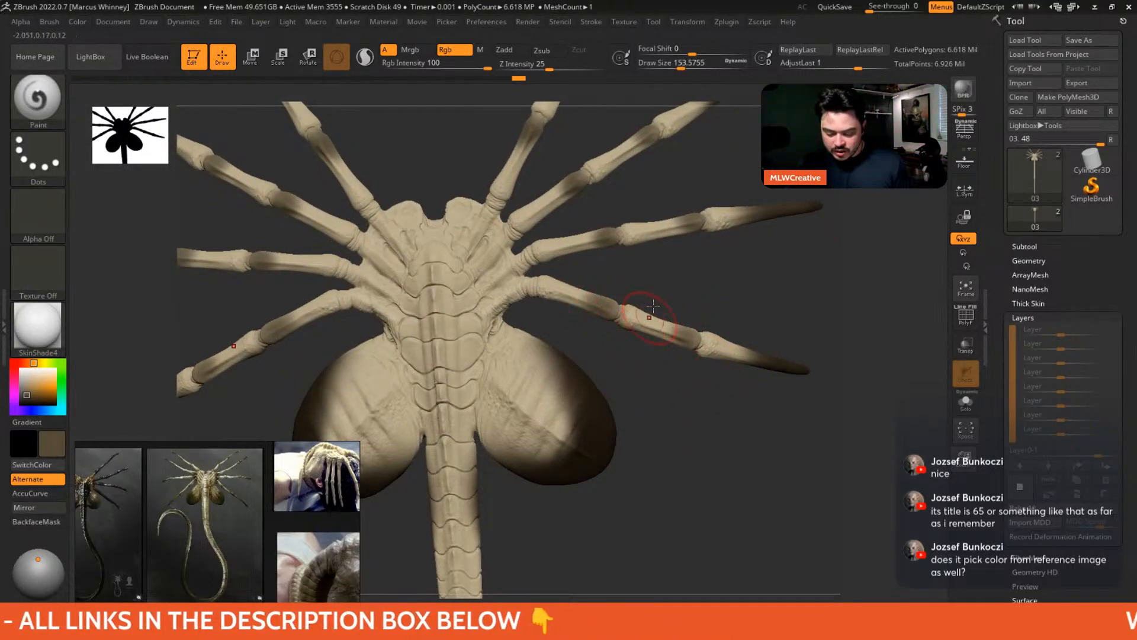
key(f)
drag(722, 296, 735, 319)
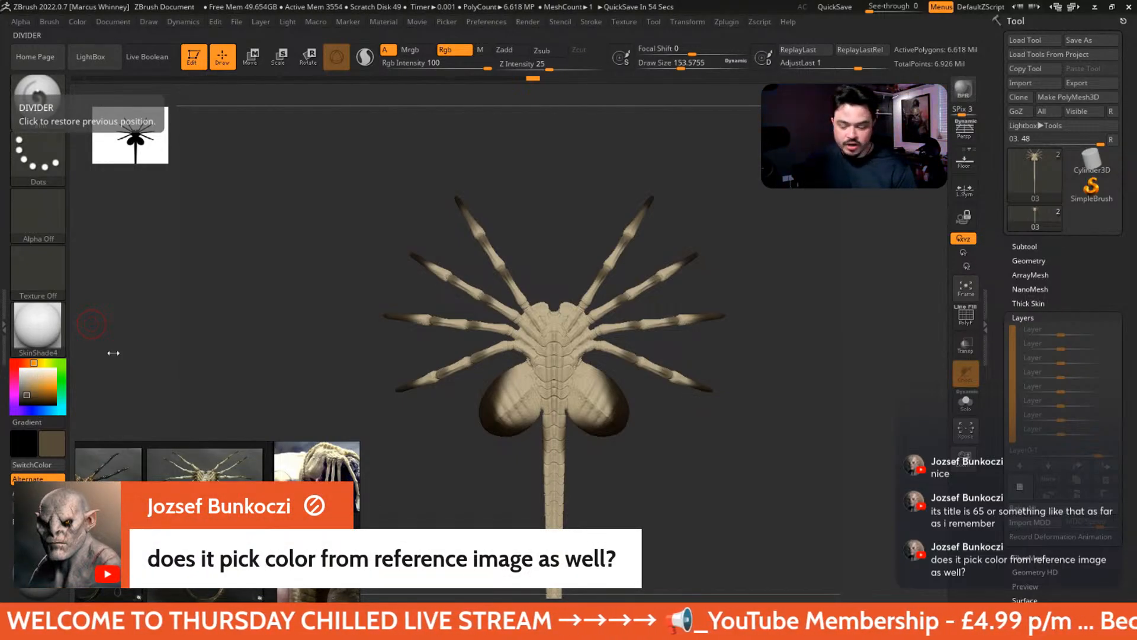
- Make the multicoloured Texture 40 the current texture
click(623, 22)
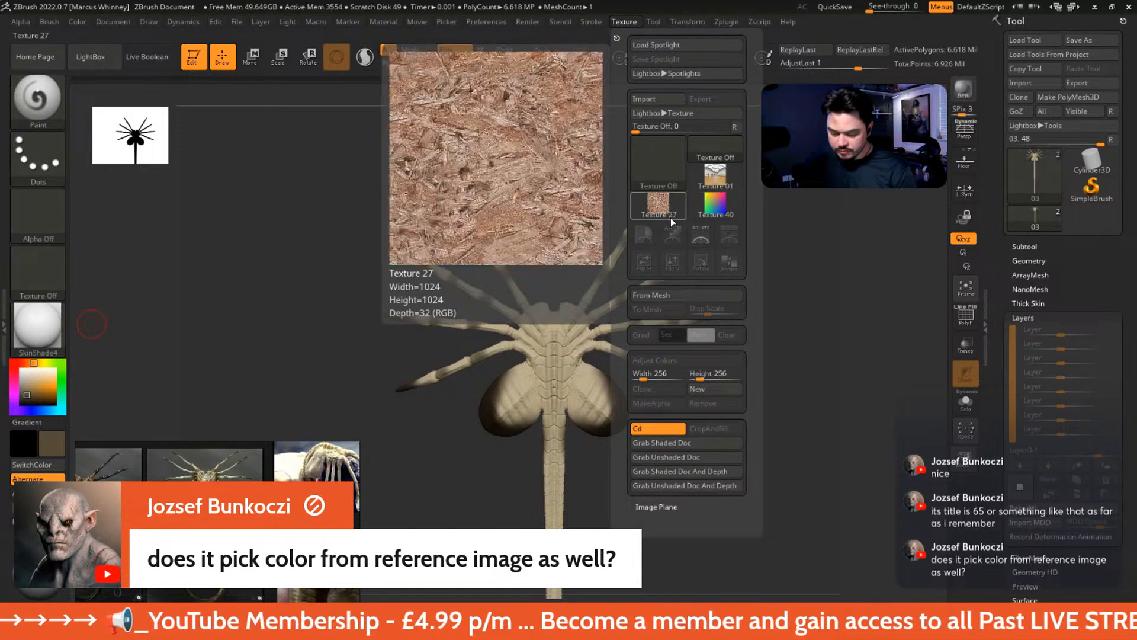
click(709, 216)
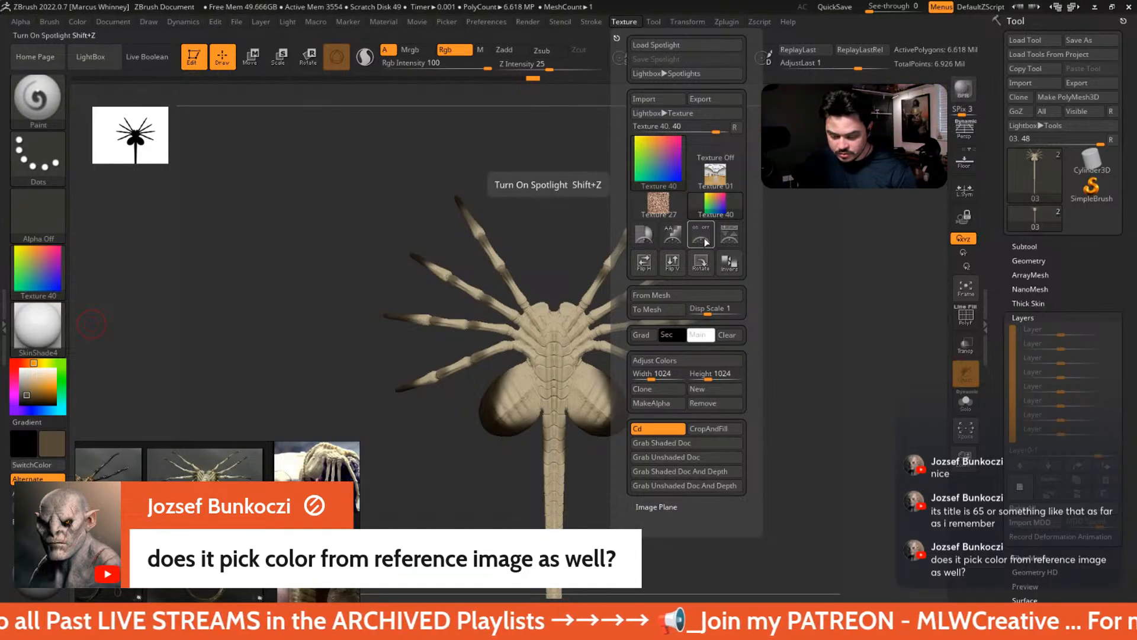
key(shift)
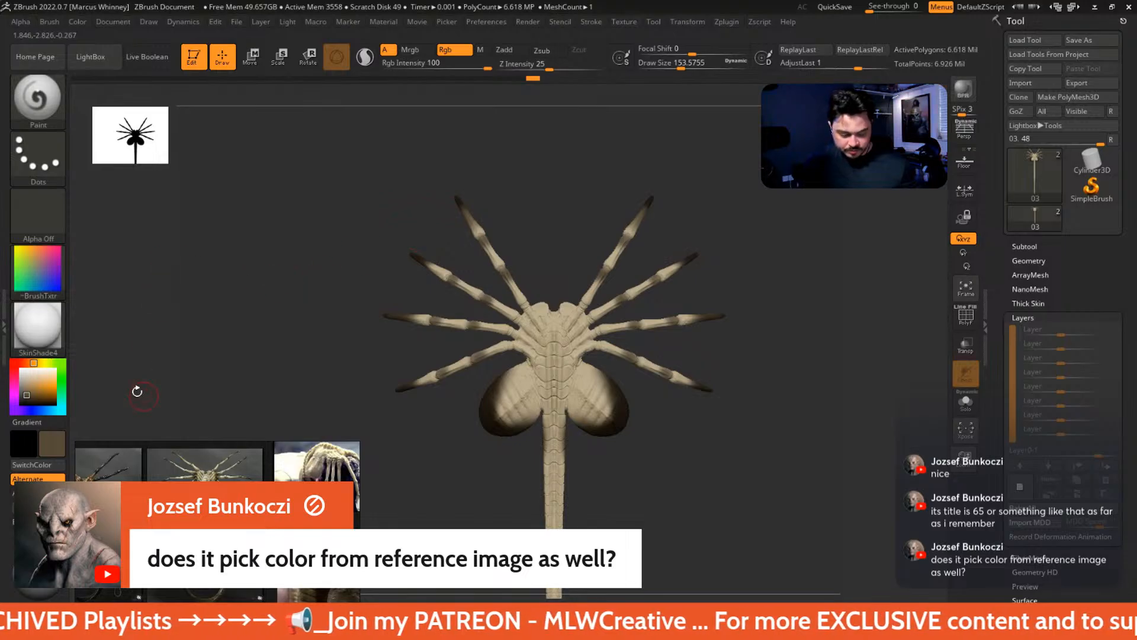
- Sample several different paint colours from the current texture's thumbnail to demonstrate colour picking from an image
mouse_move(56, 264)
key(c)
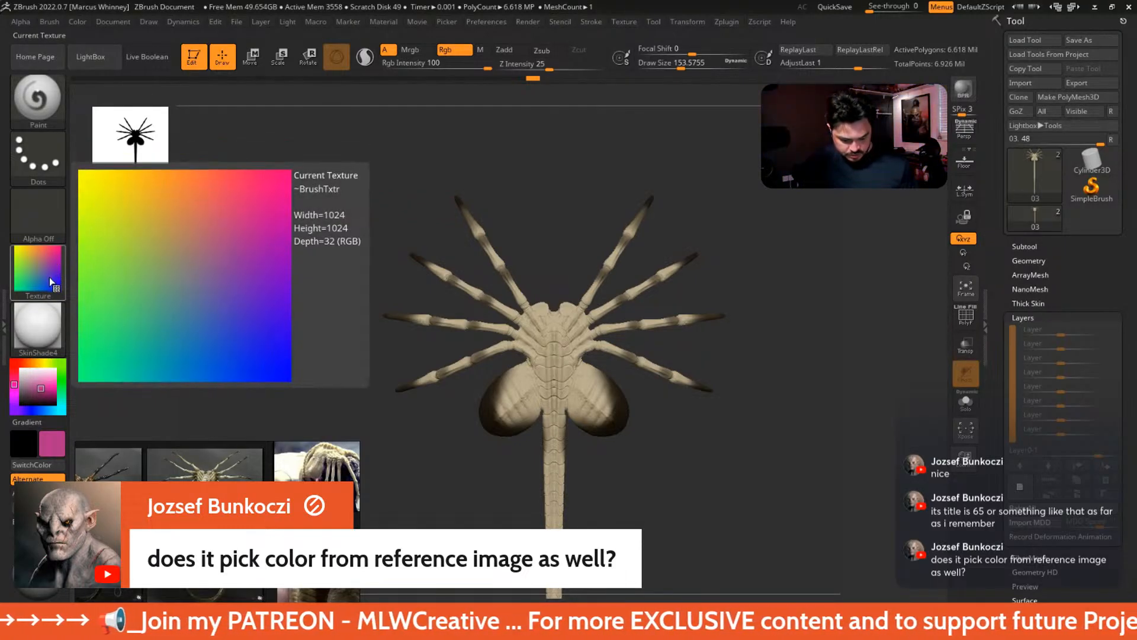
key(c)
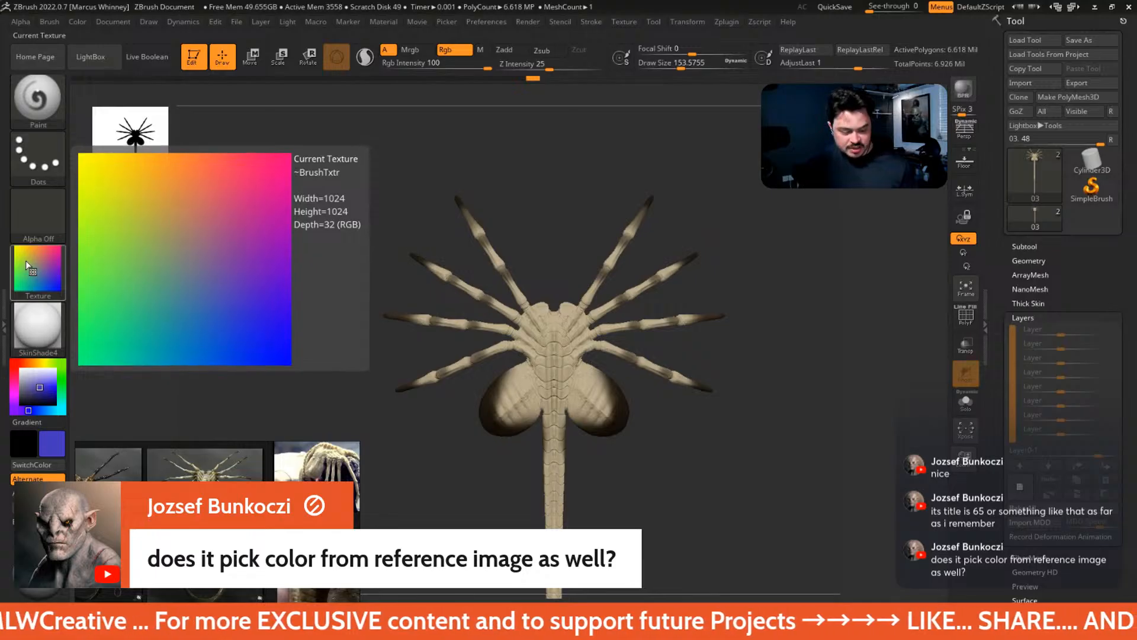
key(c)
key(c)
key(c)
key(c)
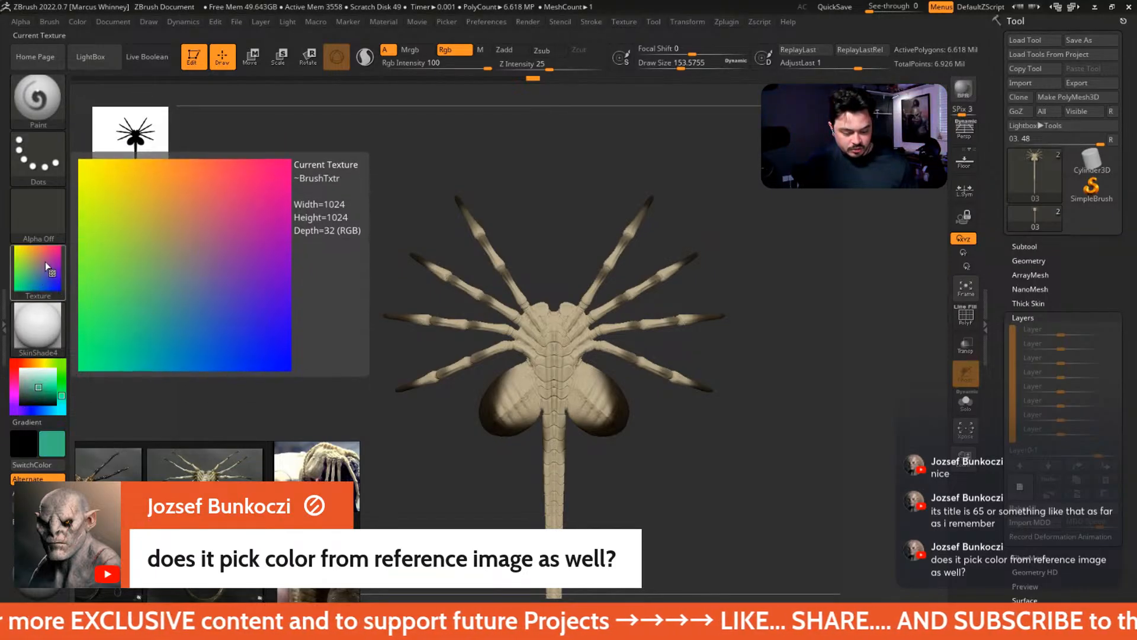
key(c)
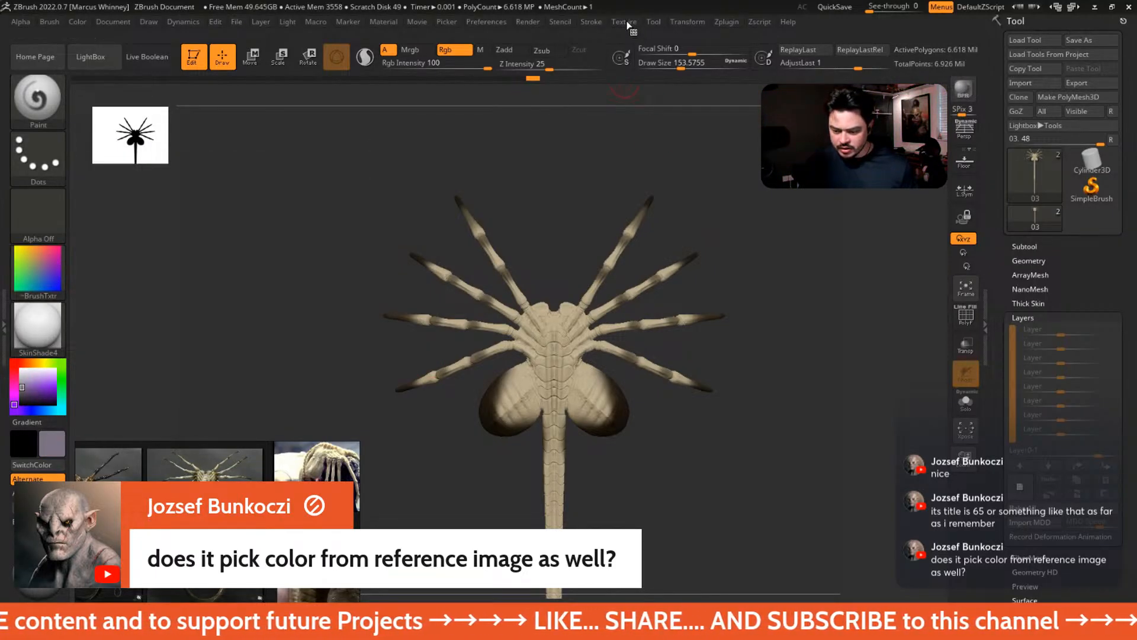
- Add the multicoloured texture to Spotlight and sample several colours from the overlaid image
click(624, 22)
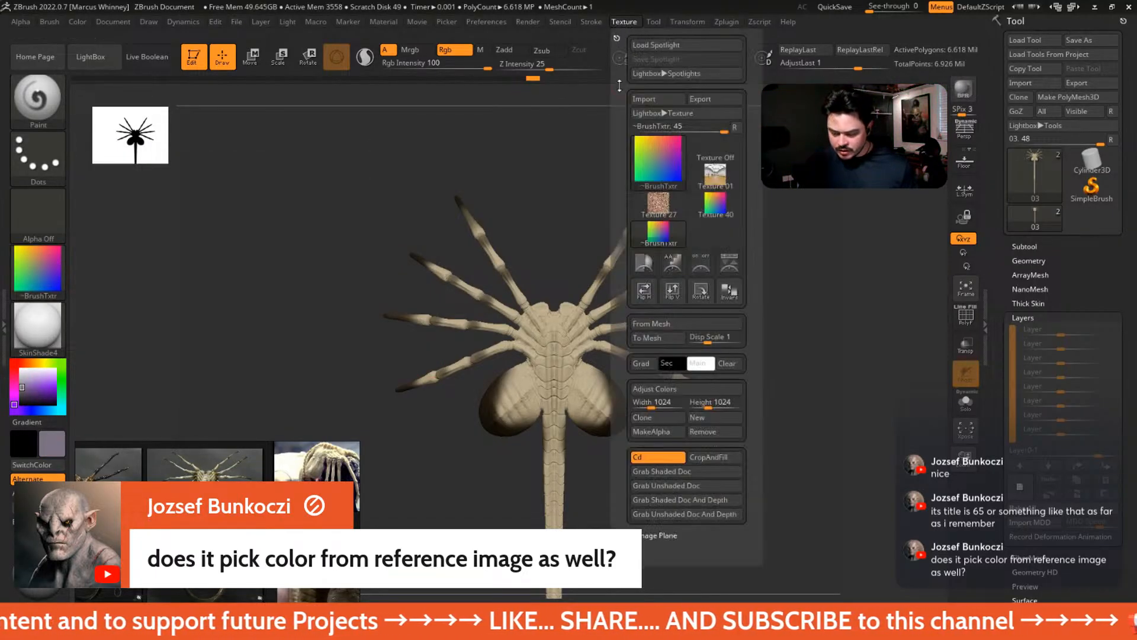
click(730, 264)
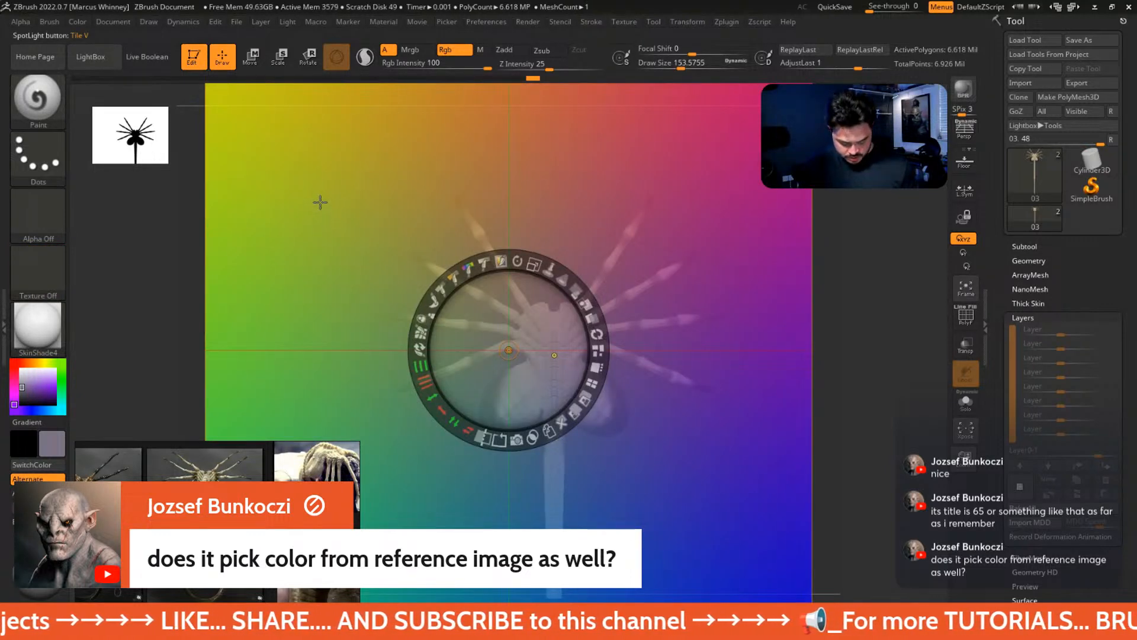
key(c)
key(c)
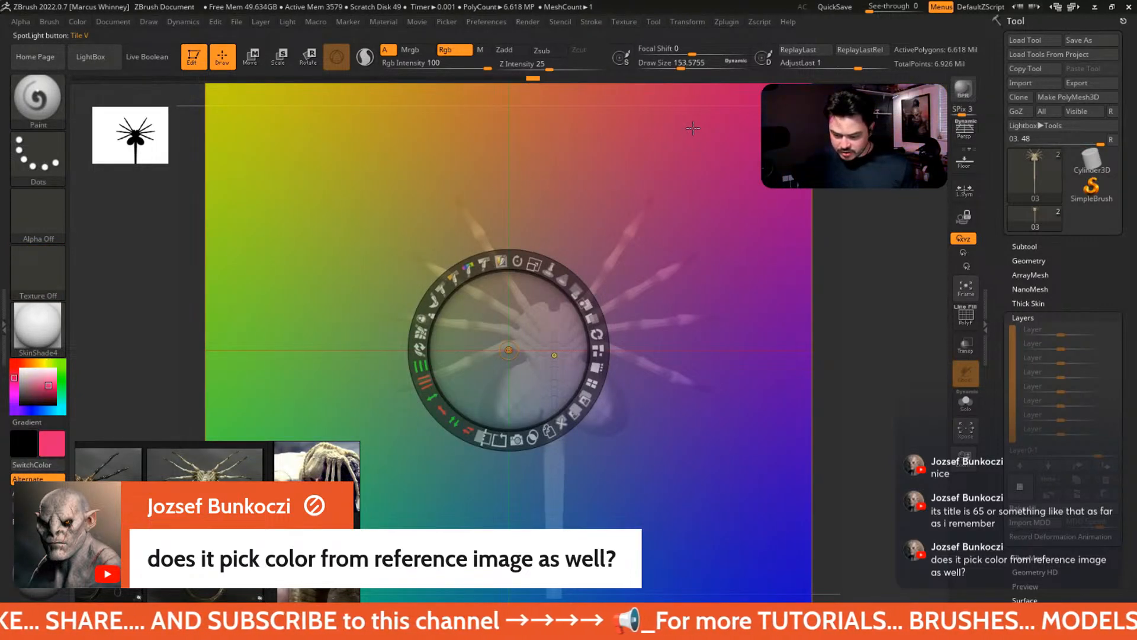
key(c)
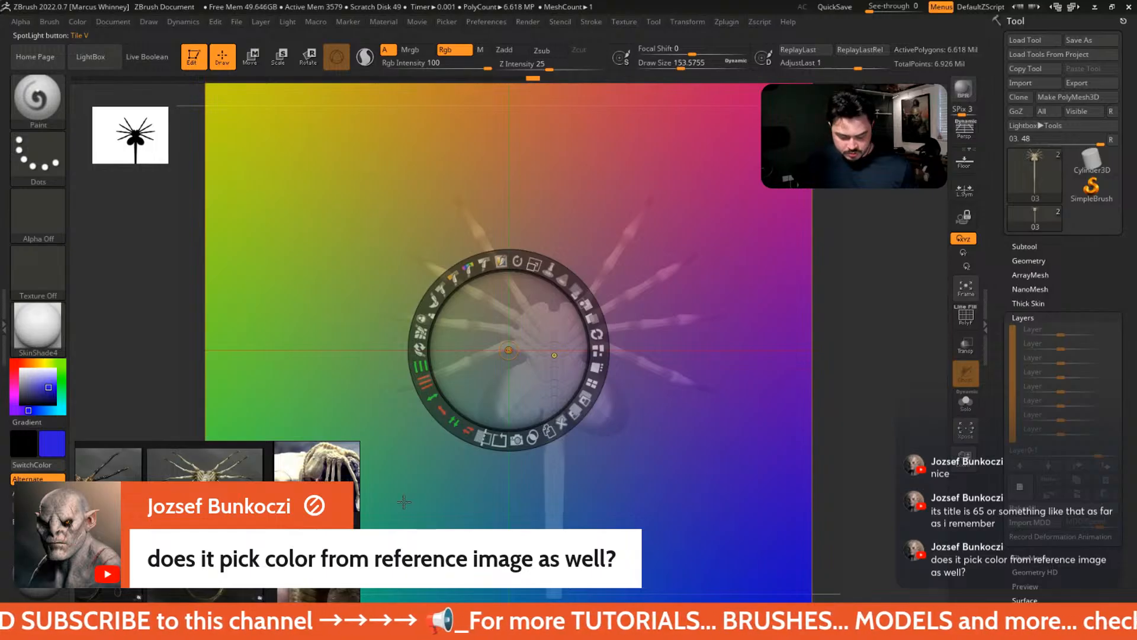
key(c)
click(584, 163)
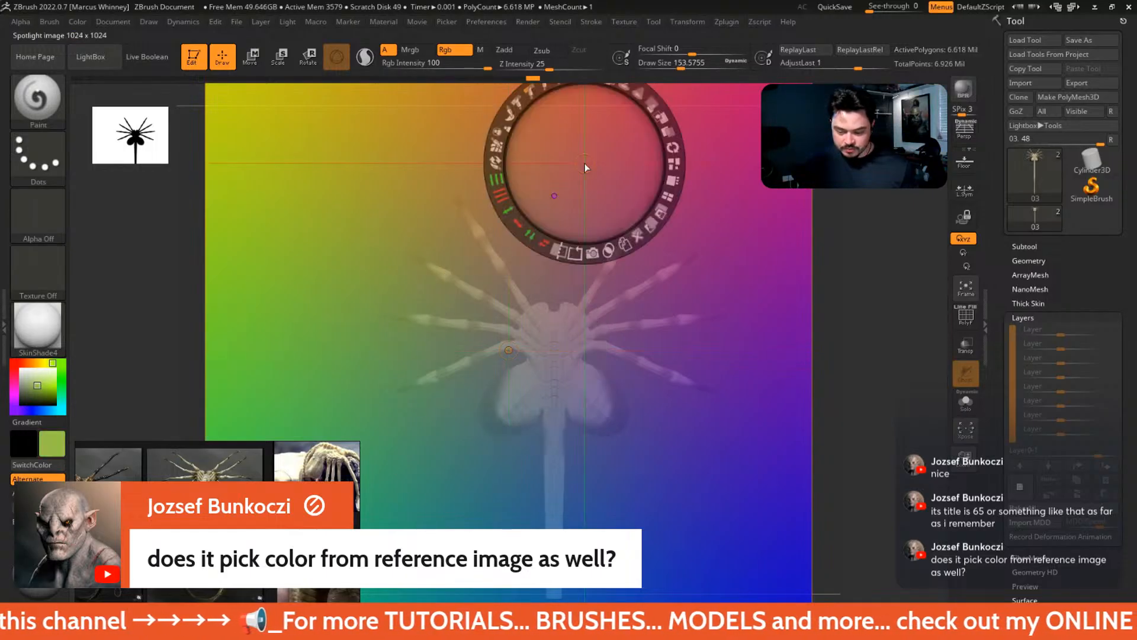
key(c)
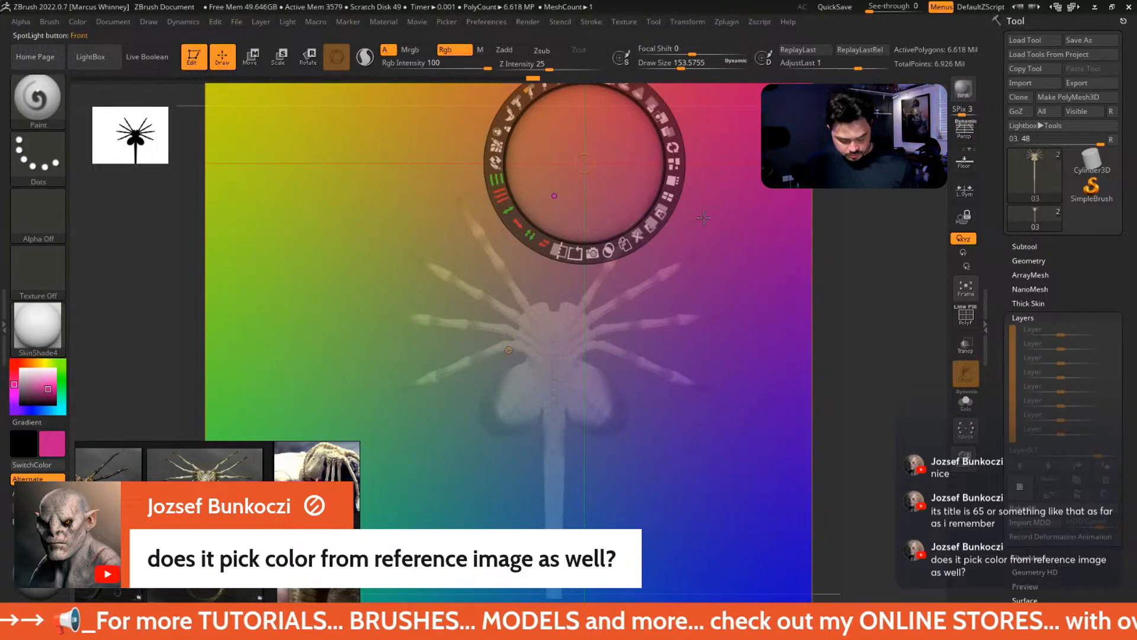
- Toggle the Spotlight controls and turn Spotlight off to clear the image from the canvas
key(z)
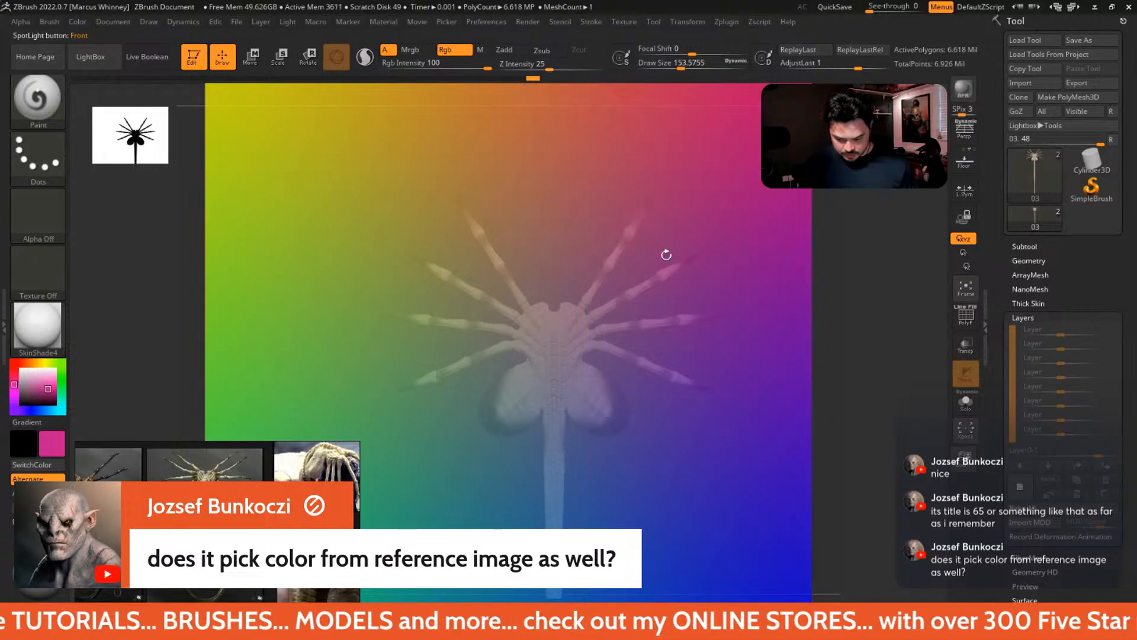
key(z)
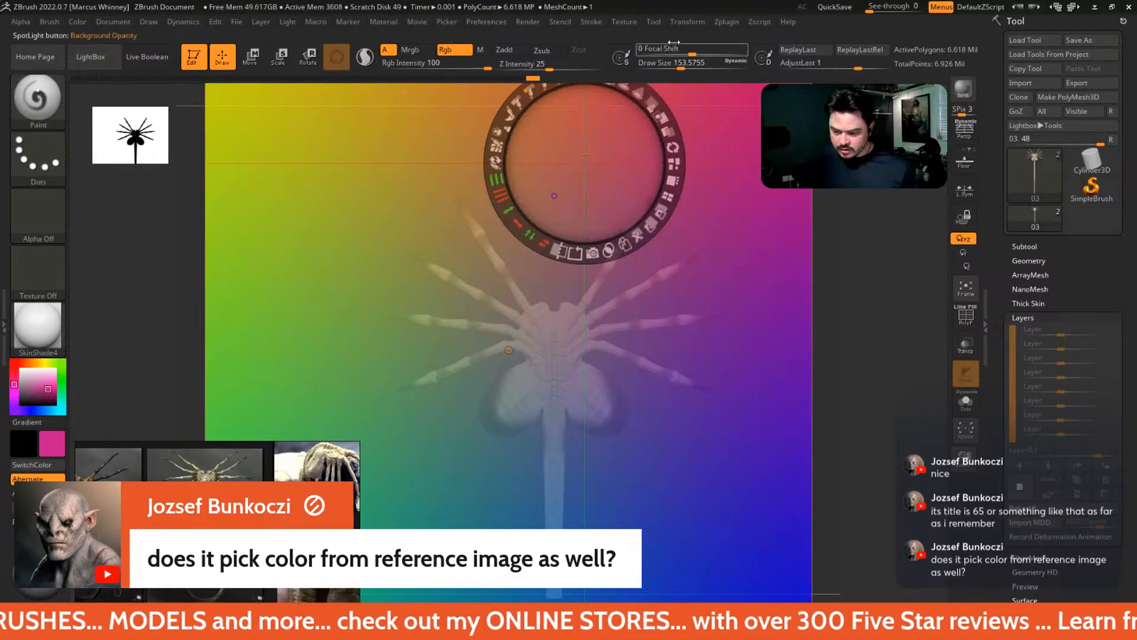
click(627, 22)
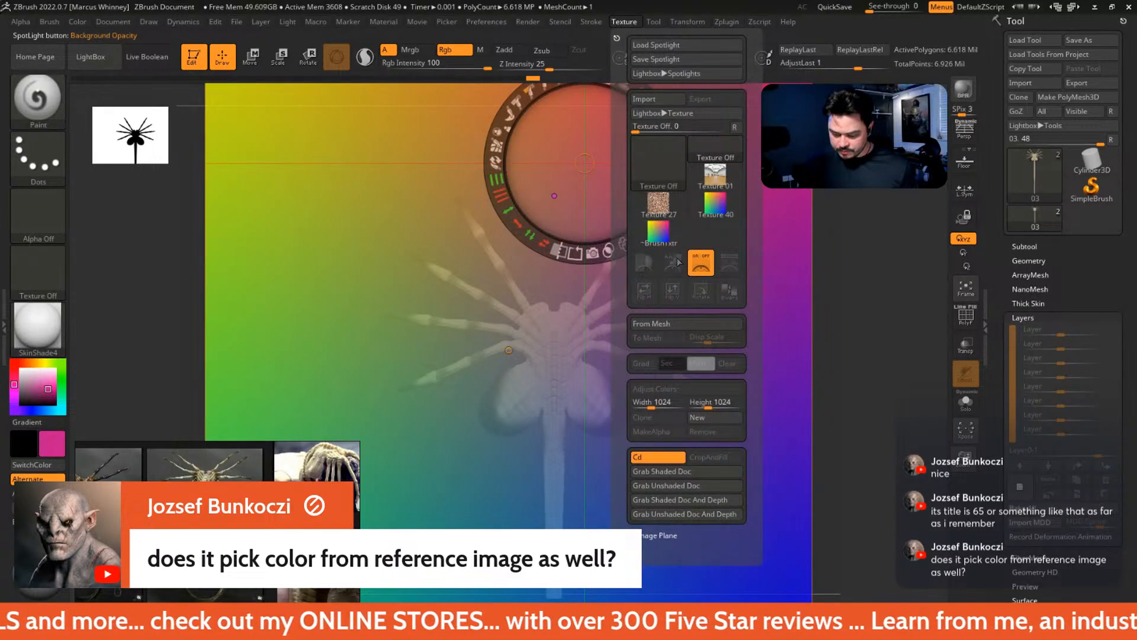
click(700, 263)
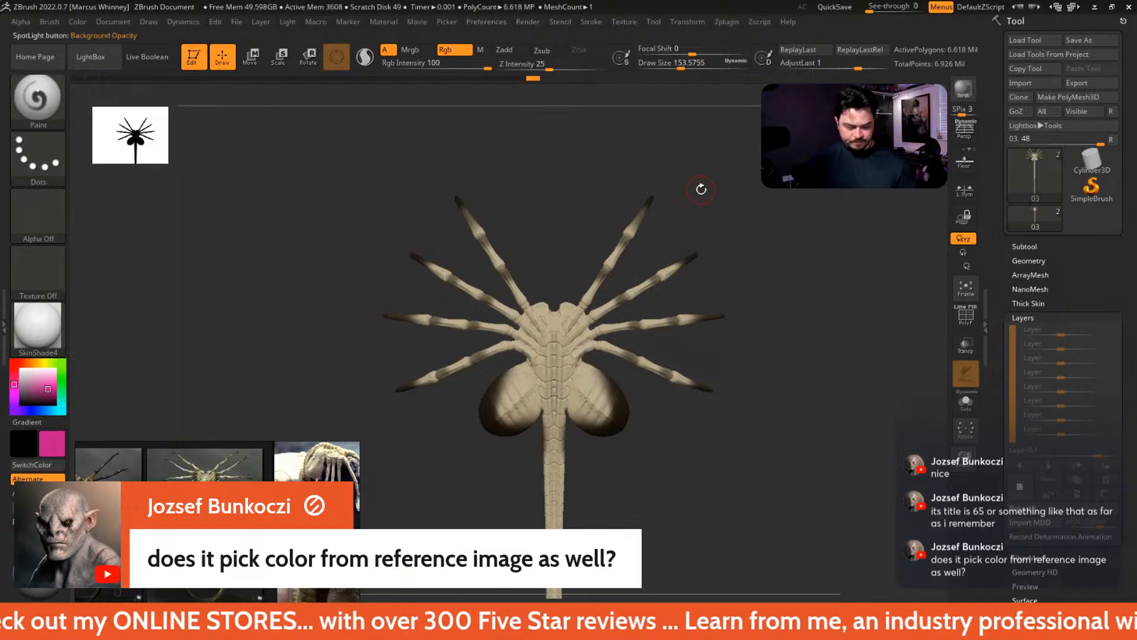
- Sample dark brown from the model and paint darker bands near the joints of the legs
alt+drag(751, 212, 751, 292)
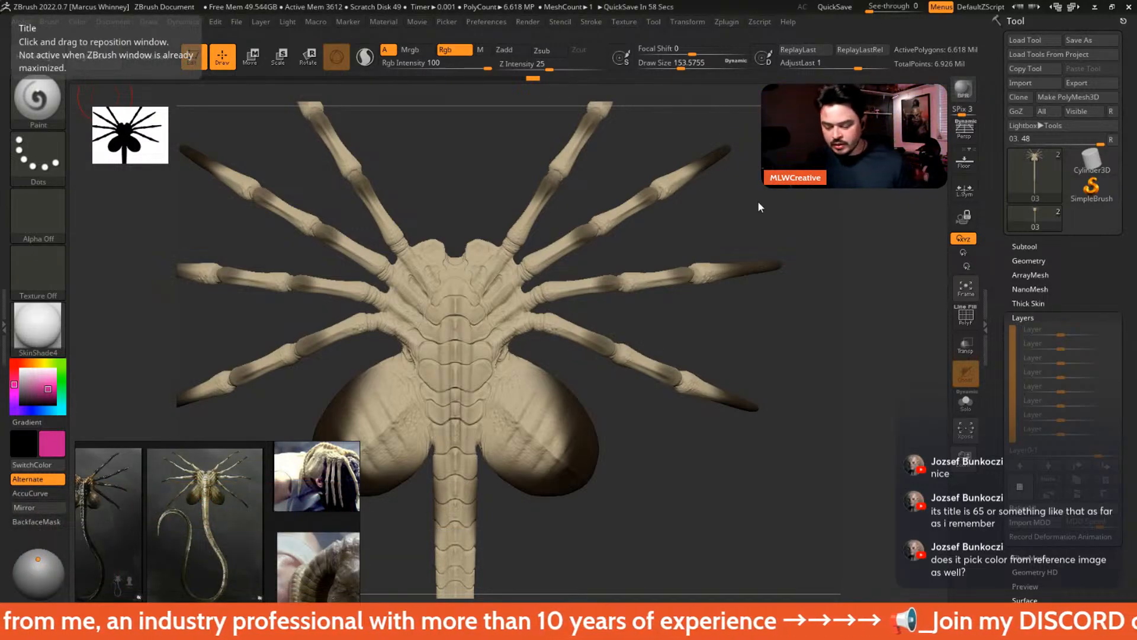
alt+drag(750, 193, 779, 205)
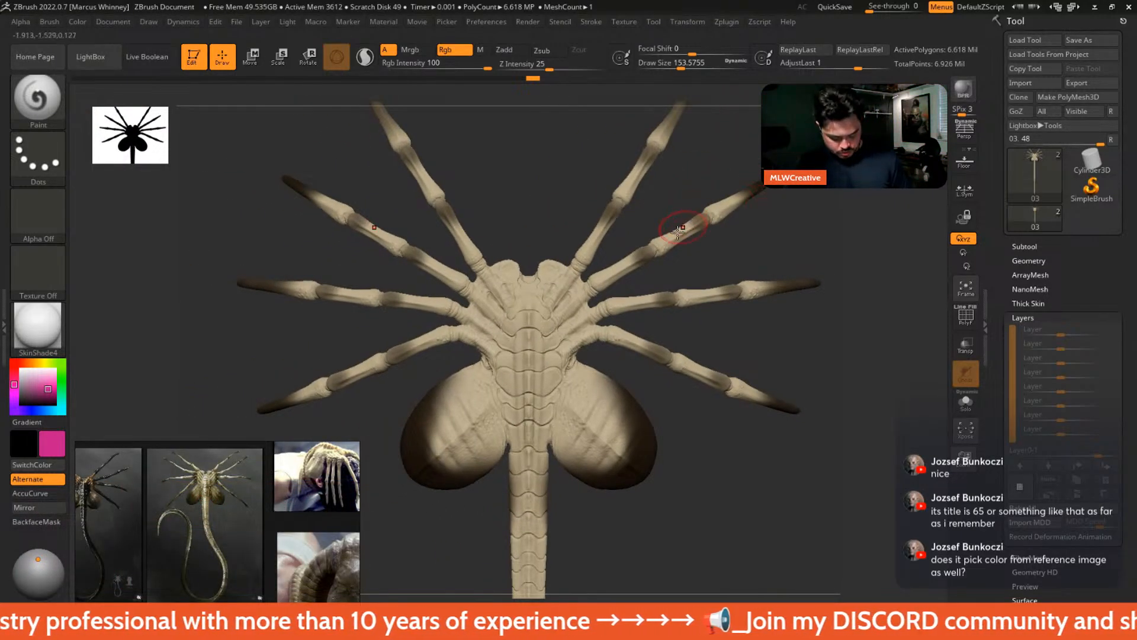
key(c)
drag(690, 481, 685, 414)
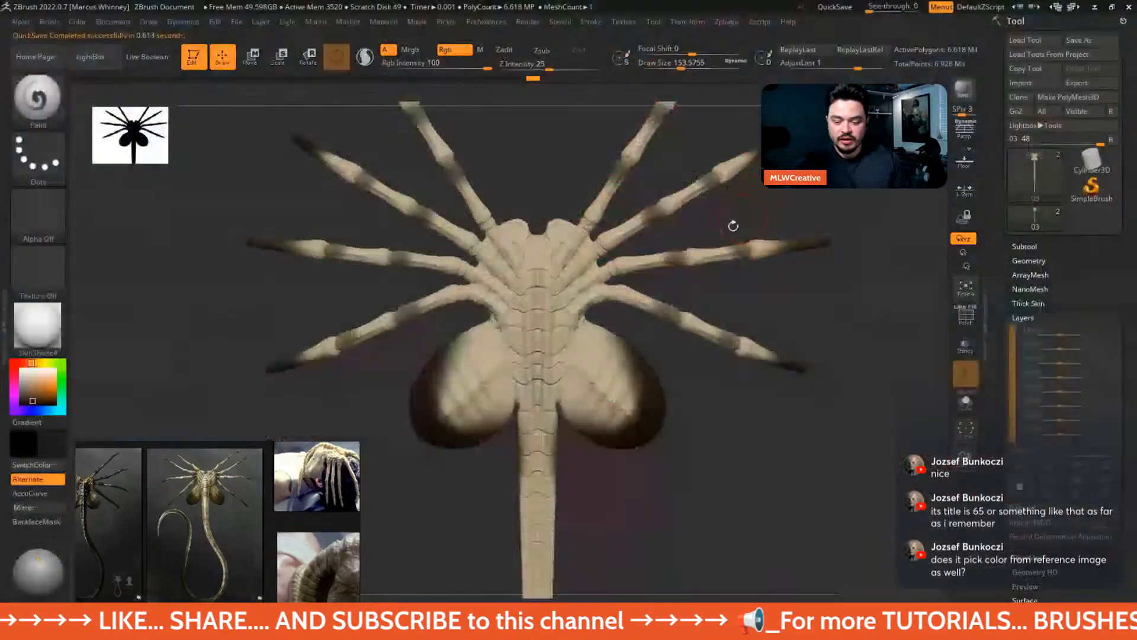
- Check the screensaver settings in the preferences and return to the model
click(486, 22)
click(513, 463)
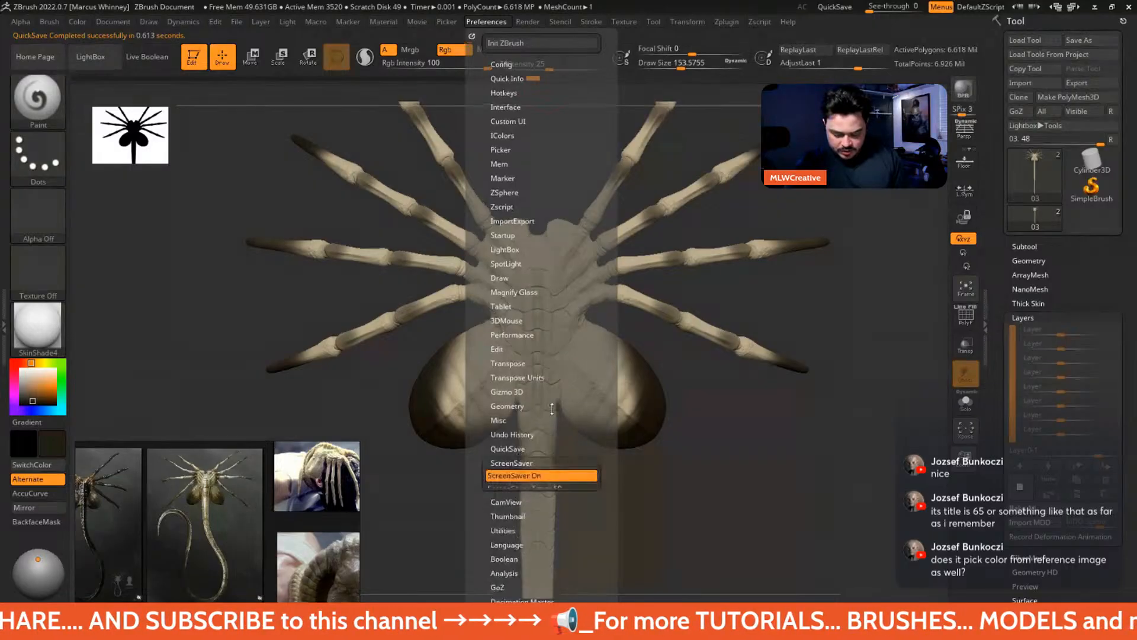
drag(765, 193, 758, 193)
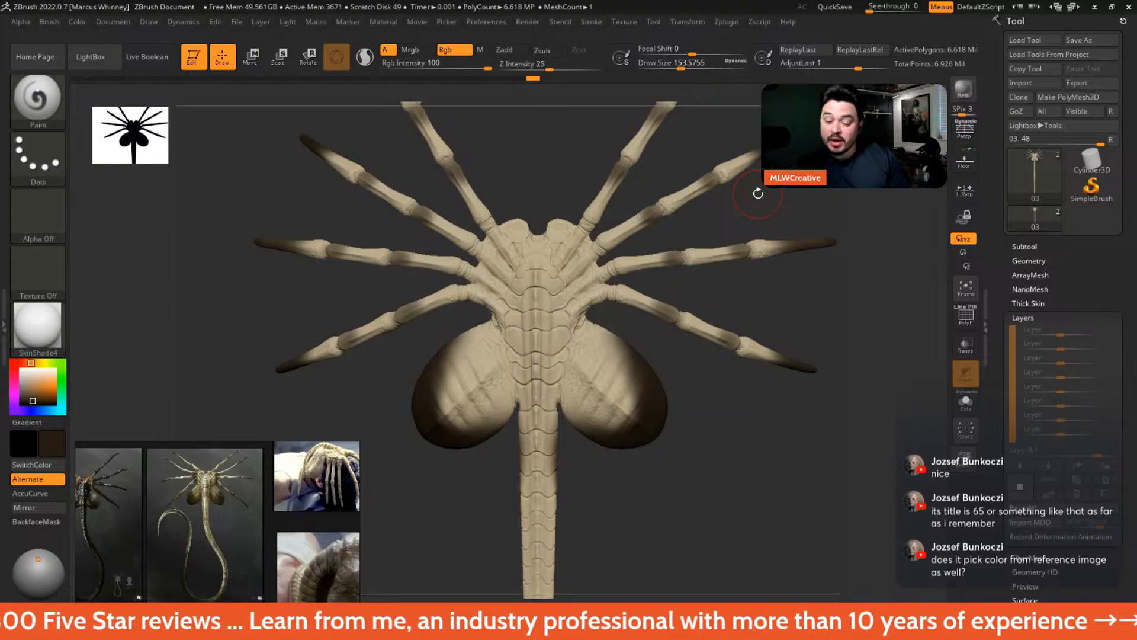
- Sample a mid brown from the sac's edge, enlarge the brush to about 268, and soften the brown transition over both sacs
alt+drag(796, 181, 774, 235)
key(space)
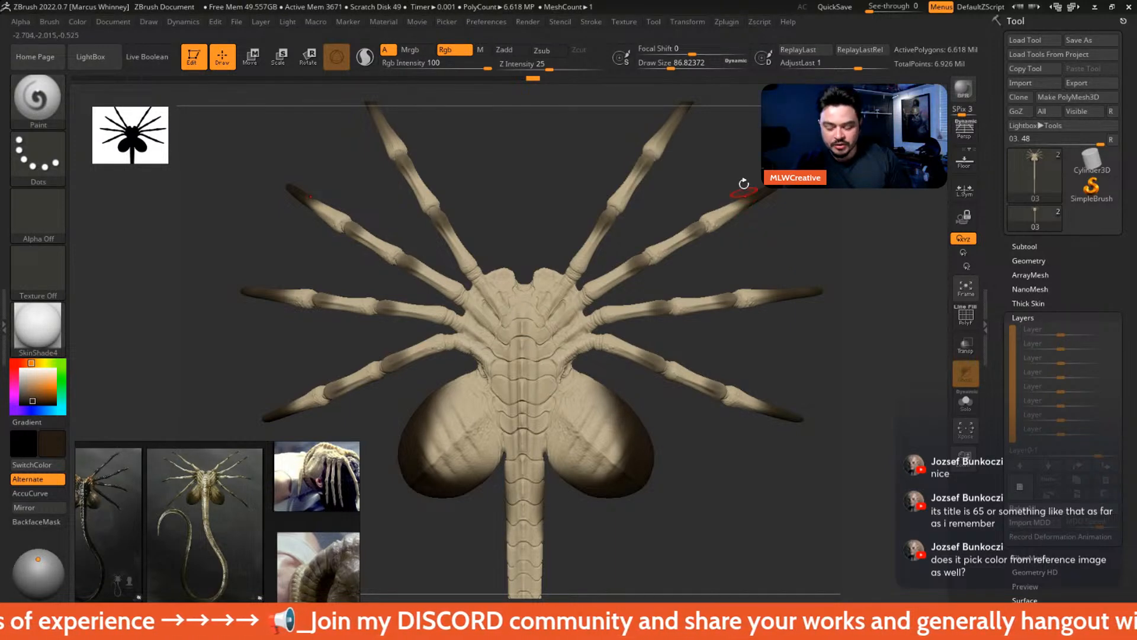
key(space)
drag(763, 180, 777, 180)
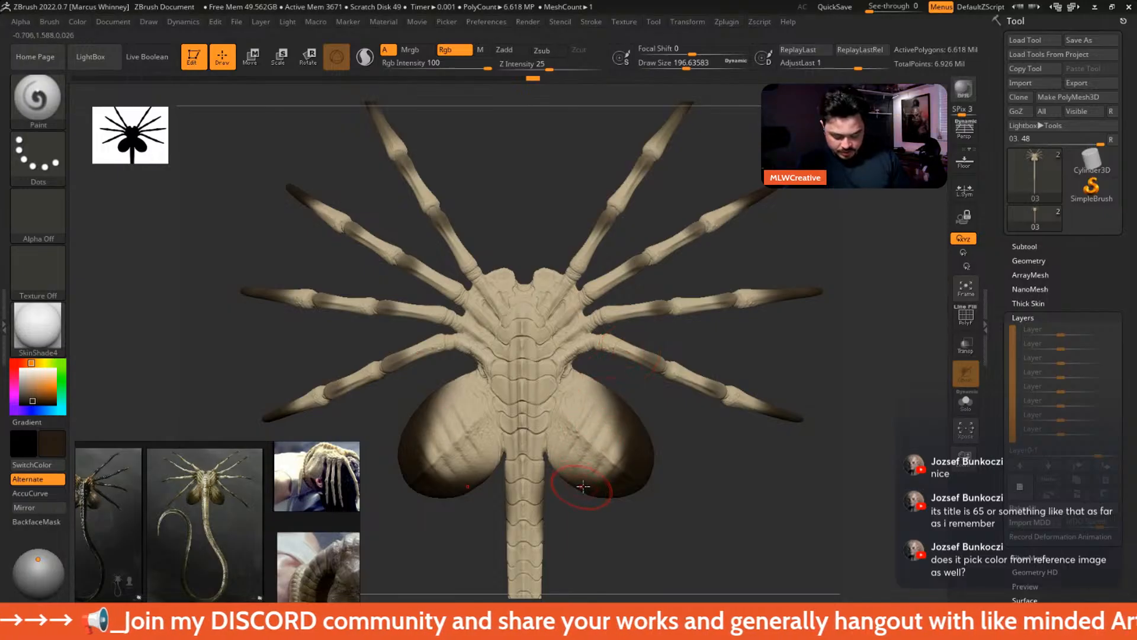
key(c)
alt+drag(693, 498, 687, 434)
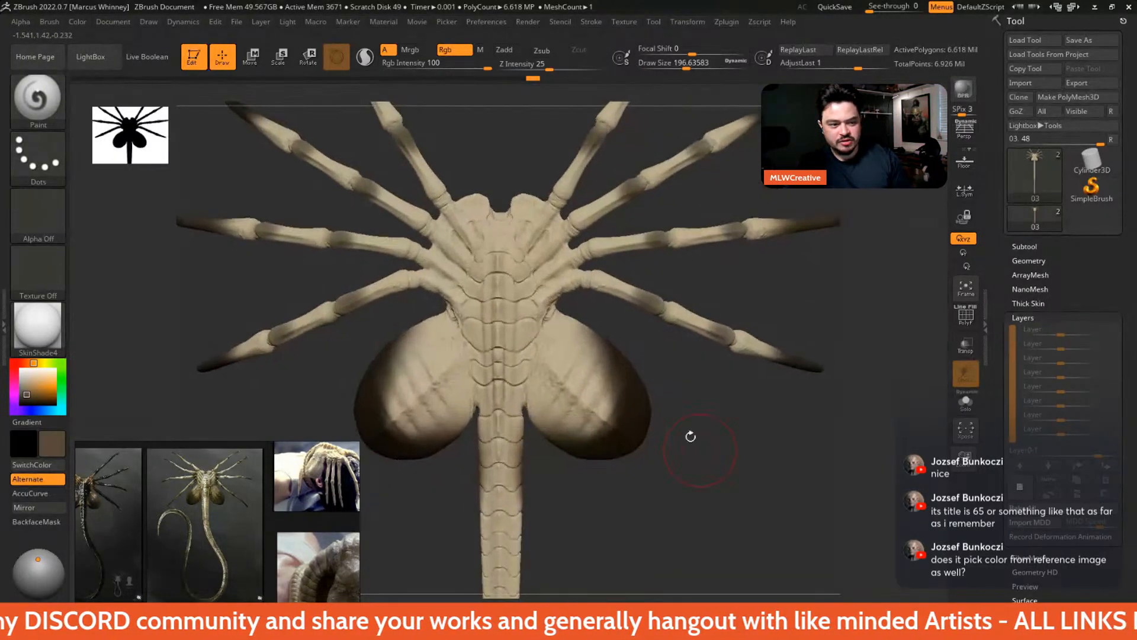
key(space)
mouse_move(583, 358)
mouse_down()
mouse_move(599, 408)
mouse_move(569, 427)
mouse_move(545, 415)
mouse_move(575, 399)
mouse_move(529, 410)
mouse_move(525, 391)
mouse_up()
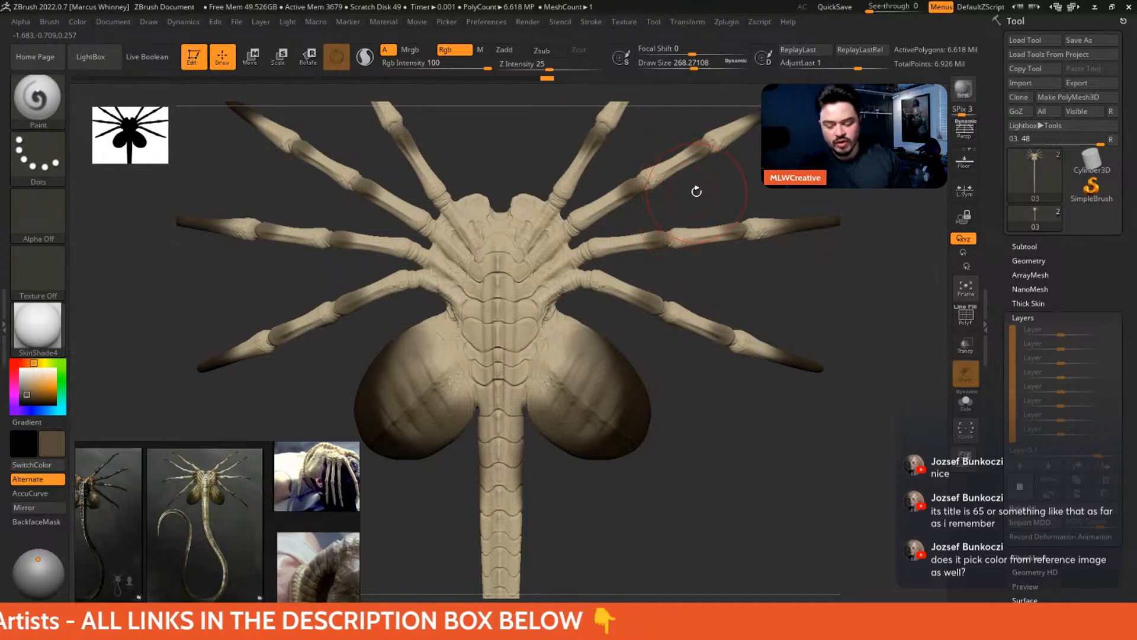
- Reduce the draw size to about 223 and paint soft mid brown shading over the leg segments nearest the body
alt+drag(694, 191, 681, 250)
key(space)
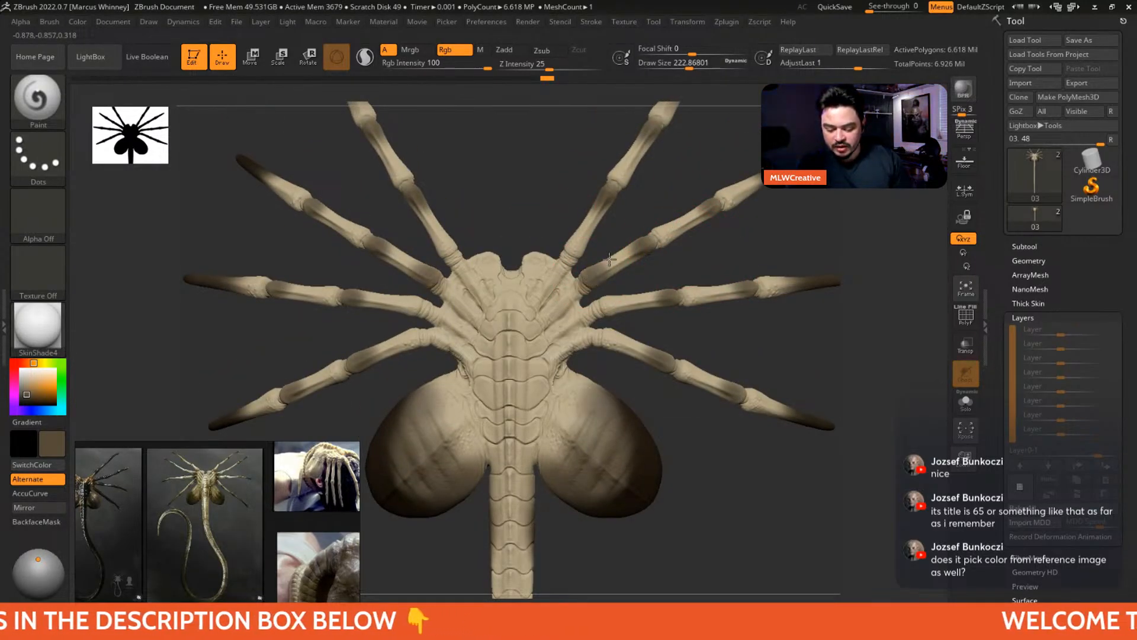
mouse_move(594, 289)
shift+mouse_down()
mouse_move(583, 255)
mouse_move(577, 308)
mouse_move(596, 279)
mouse_move(583, 231)
mouse_move(639, 222)
shift+mouse_up()
mouse_move(621, 302)
shift+mouse_down()
mouse_move(642, 305)
mouse_move(602, 335)
mouse_move(645, 343)
shift+mouse_up()
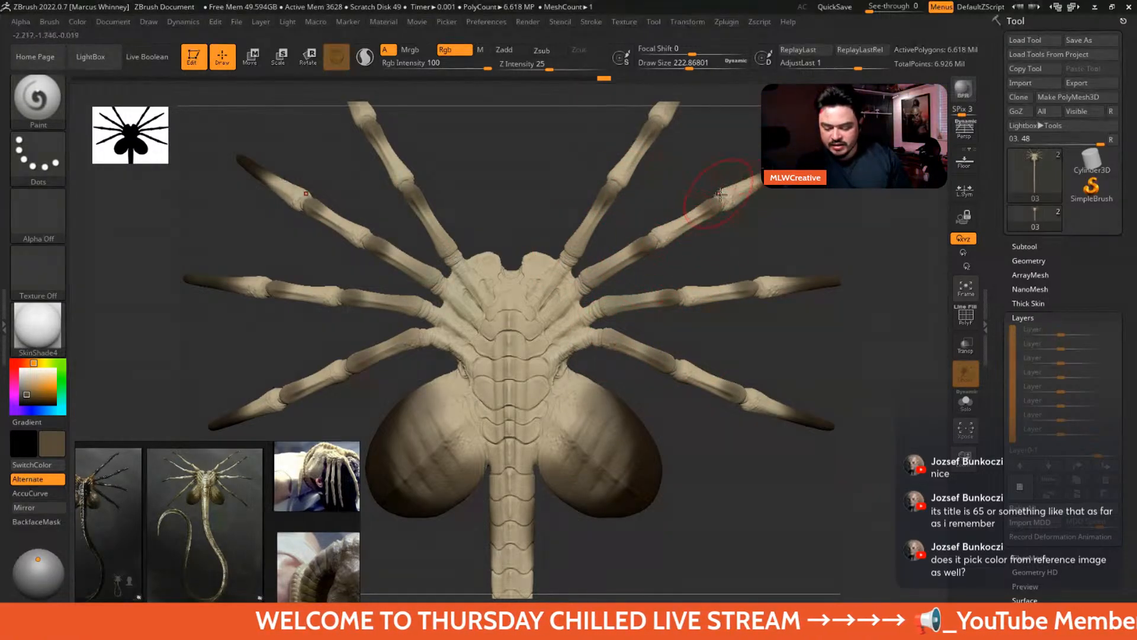
key(ctrl)
- Sample dark brown from the sac's outer edge, reduce the draw size to about 108, and assign Alpha 01 to the Paint brush
mouse_move(754, 232)
mouse_down()
mouse_move(818, 330)
mouse_move(793, 338)
mouse_up()
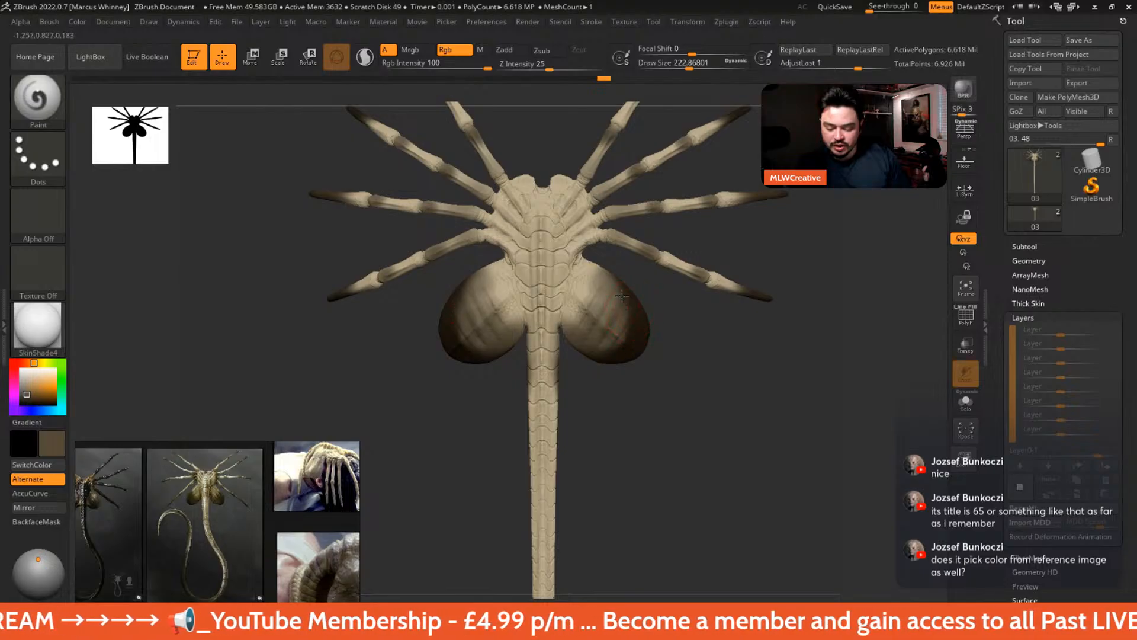
alt+drag(683, 408, 754, 415)
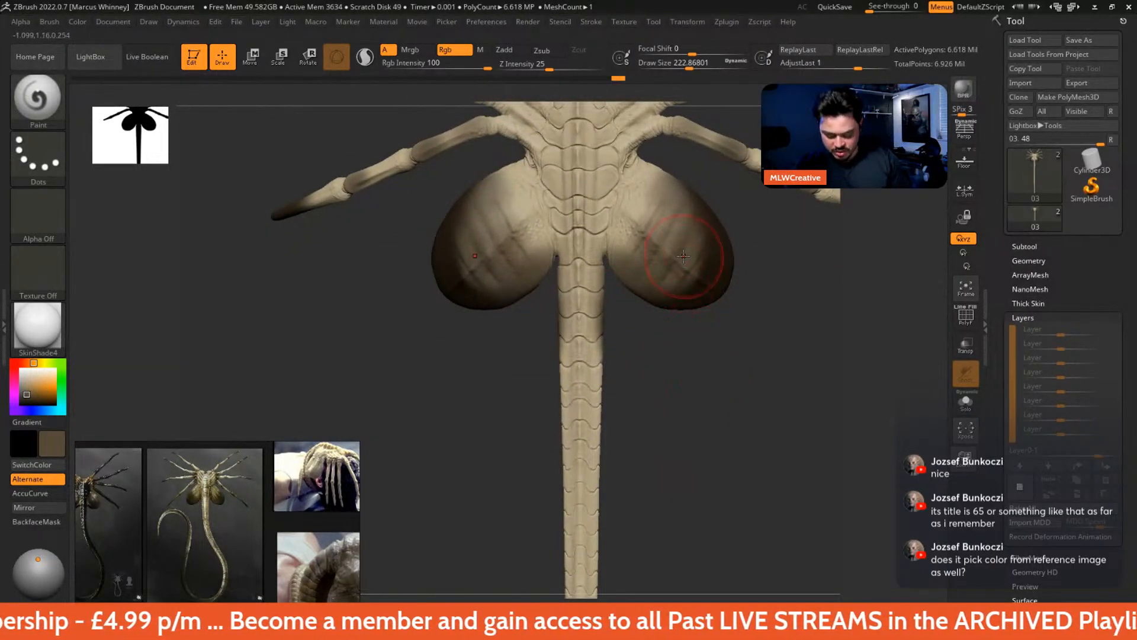
key(b)
key(Escape)
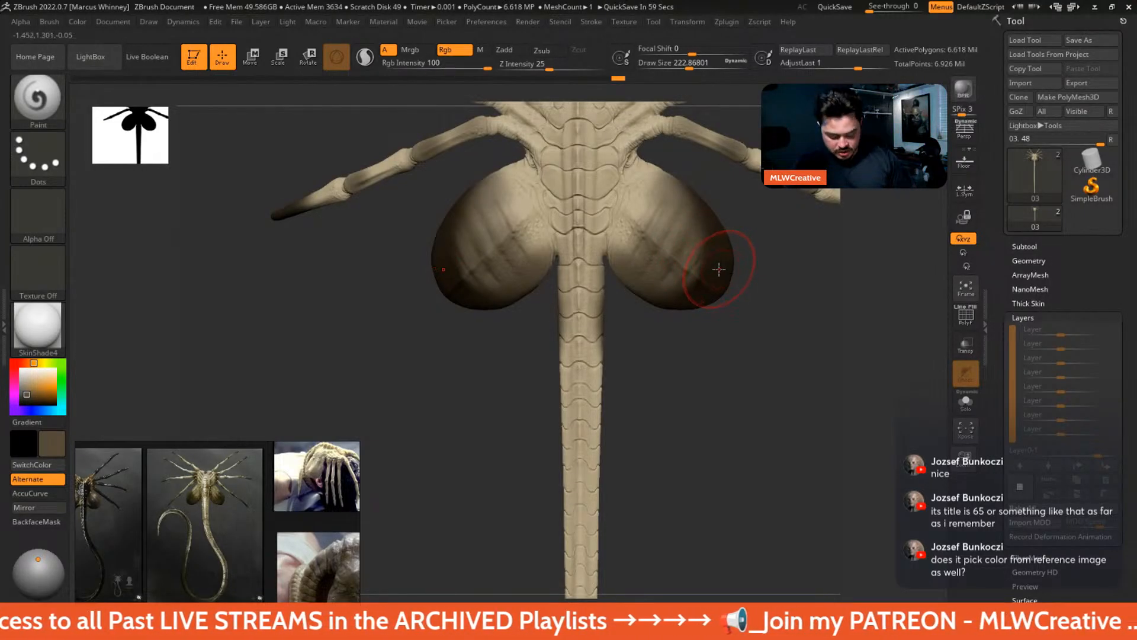
key(c)
key(space)
drag(715, 252, 699, 243)
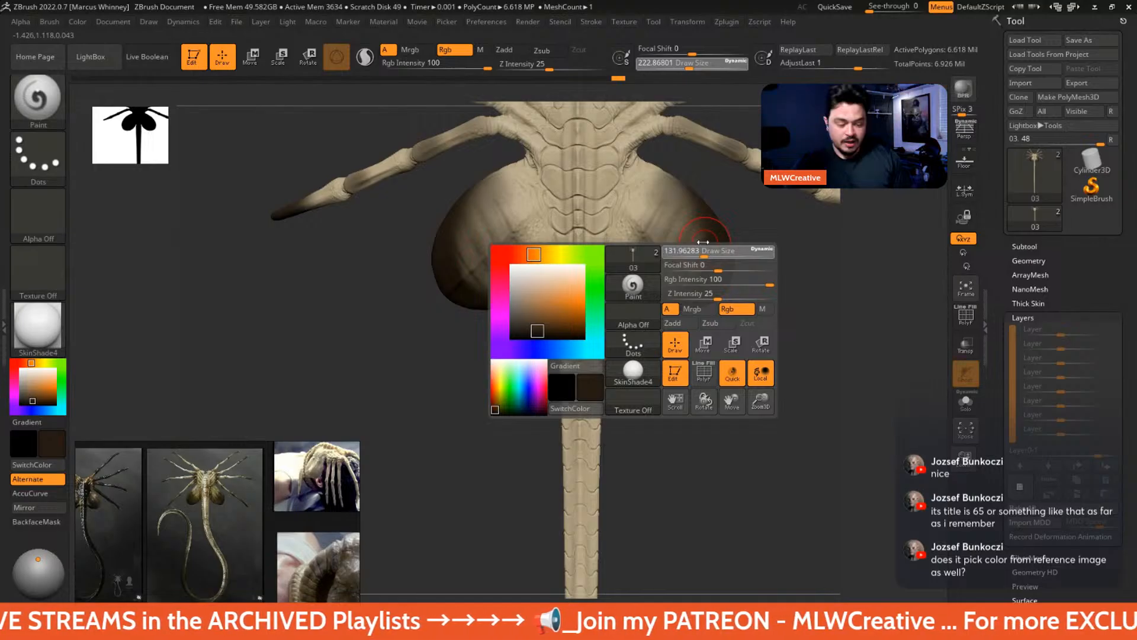
click(56, 203)
click(56, 204)
click(167, 223)
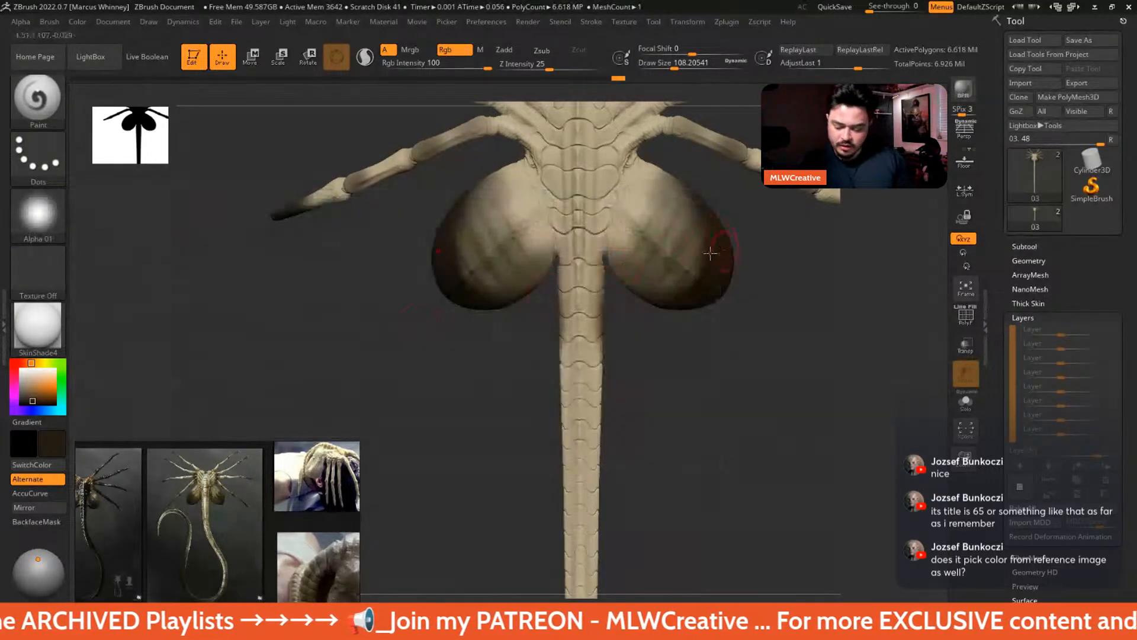
- Paint dark brown diagonal stripes along the creases of the sacs with a draw size of about 101
mouse_move(702, 245)
mouse_down()
mouse_move(668, 206)
mouse_move(715, 267)
mouse_up()
drag(662, 209, 716, 267)
drag(637, 186, 714, 286)
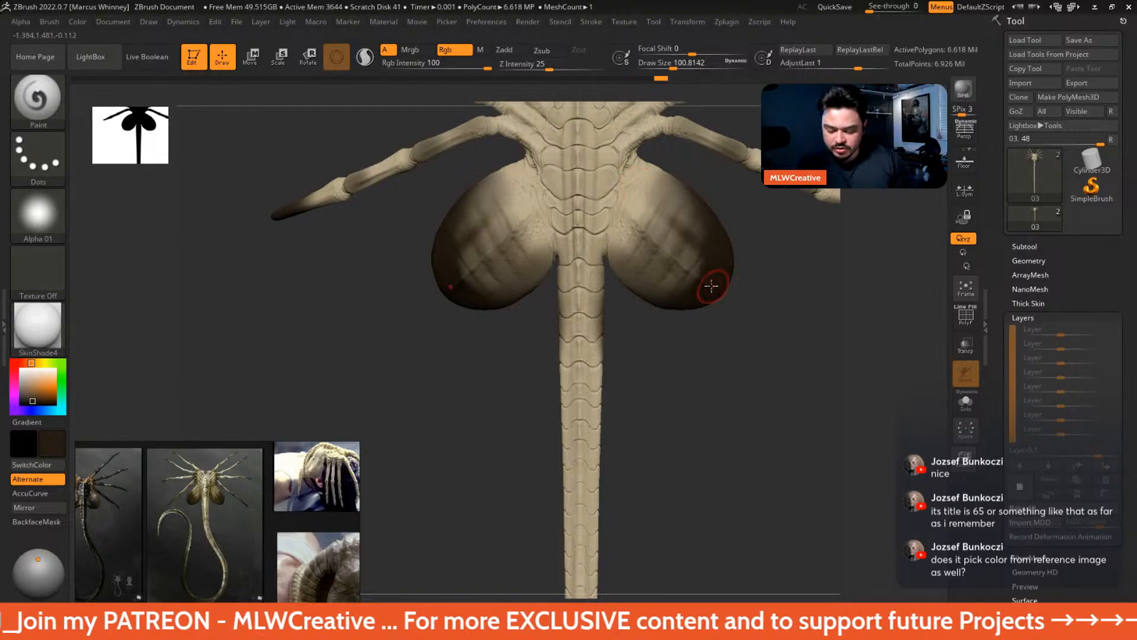
drag(639, 219, 714, 291)
mouse_move(629, 221)
mouse_down()
mouse_move(715, 292)
mouse_move(699, 254)
mouse_move(711, 260)
mouse_move(709, 230)
mouse_up()
mouse_move(639, 228)
mouse_down()
mouse_move(707, 278)
mouse_move(700, 291)
mouse_move(632, 225)
mouse_move(692, 293)
mouse_move(681, 302)
mouse_up()
drag(614, 229, 667, 294)
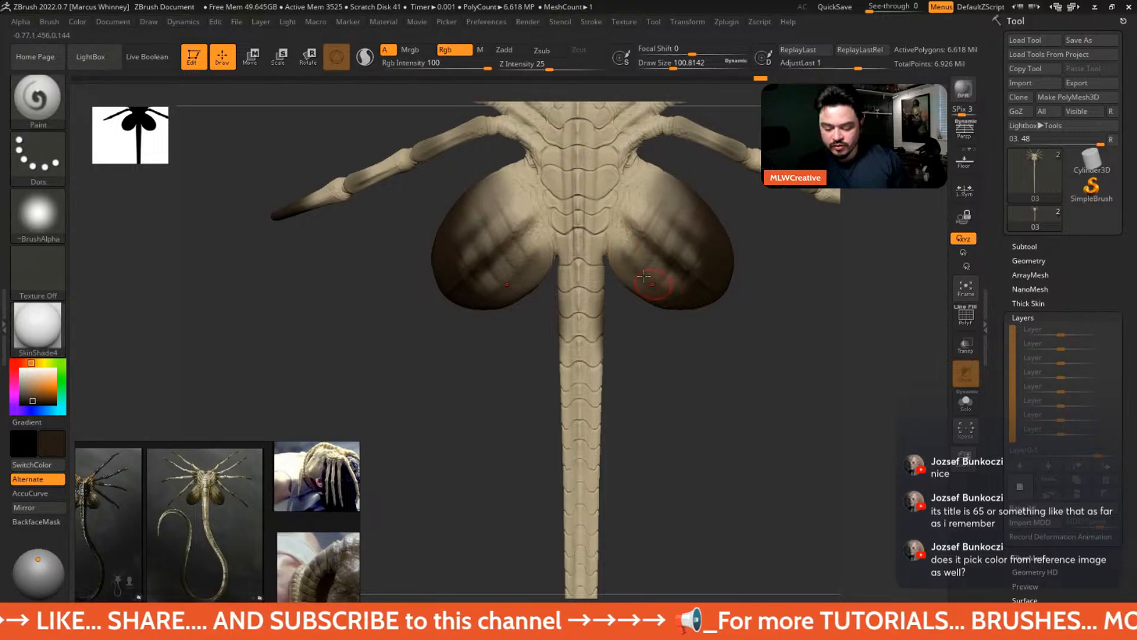
mouse_move(668, 295)
mouse_down()
mouse_move(673, 316)
mouse_move(670, 296)
mouse_move(714, 303)
mouse_up()
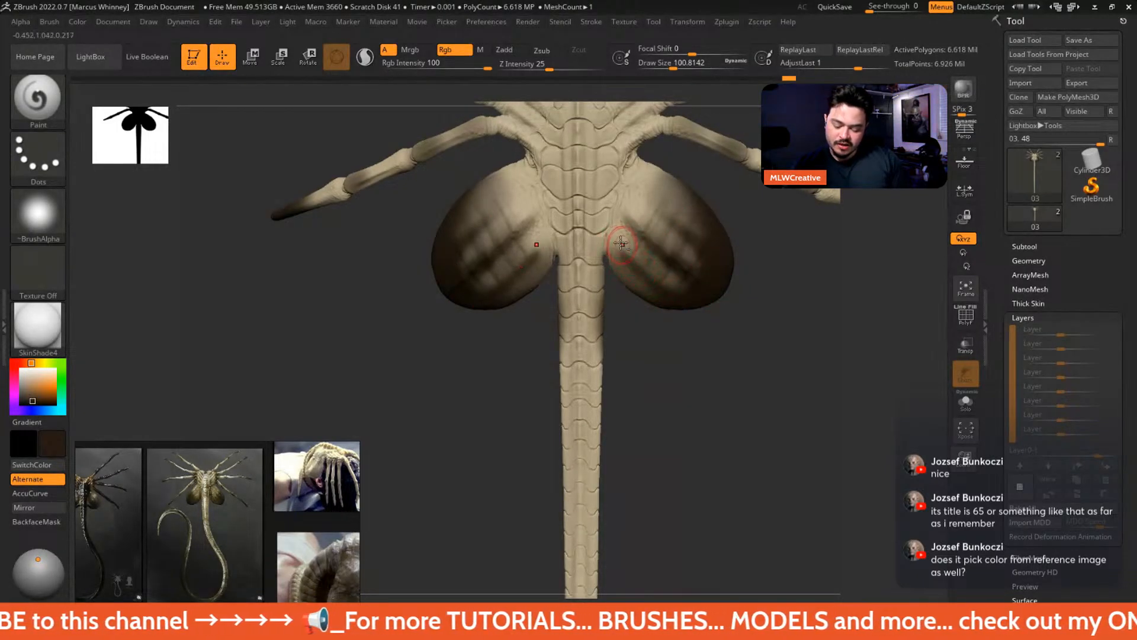
- Refine the sac stripes by sampling beige for the inner areas and dark brown for the stripes and outer edges
key(c)
drag(616, 234, 655, 277)
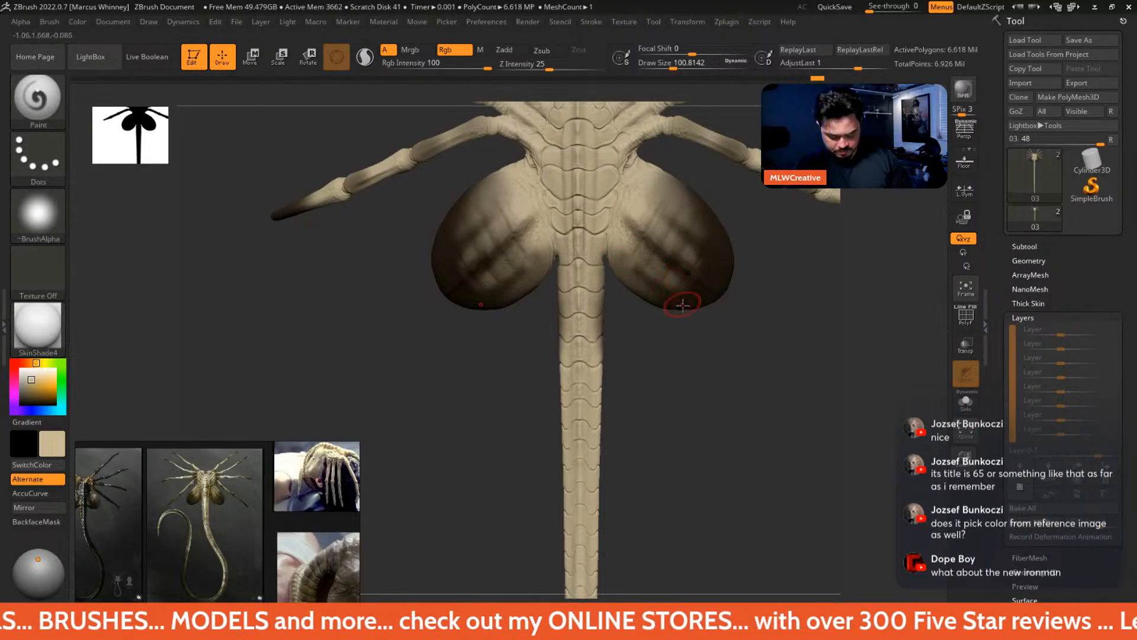
key(c)
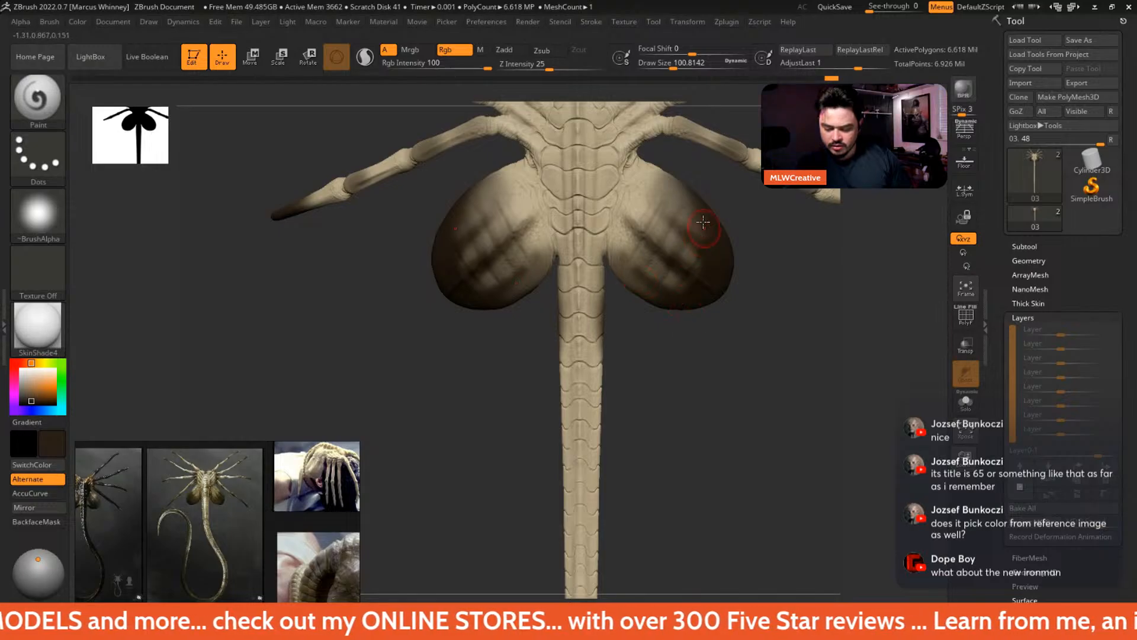
drag(684, 198, 655, 185)
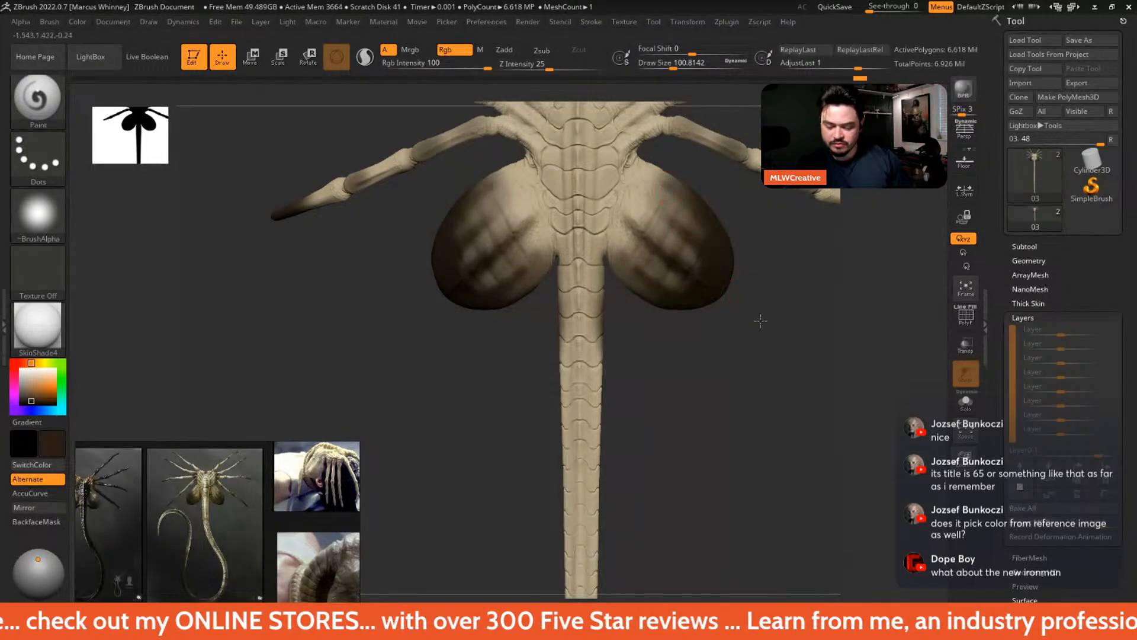
drag(761, 319, 773, 331)
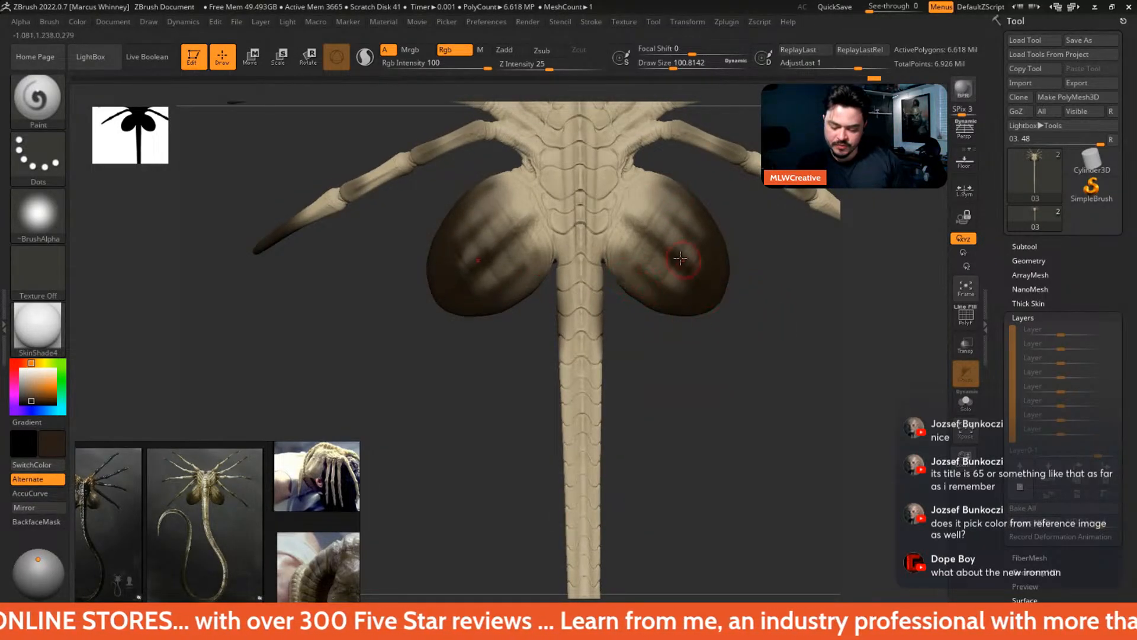
drag(679, 257, 634, 216)
alt+drag(770, 276, 764, 306)
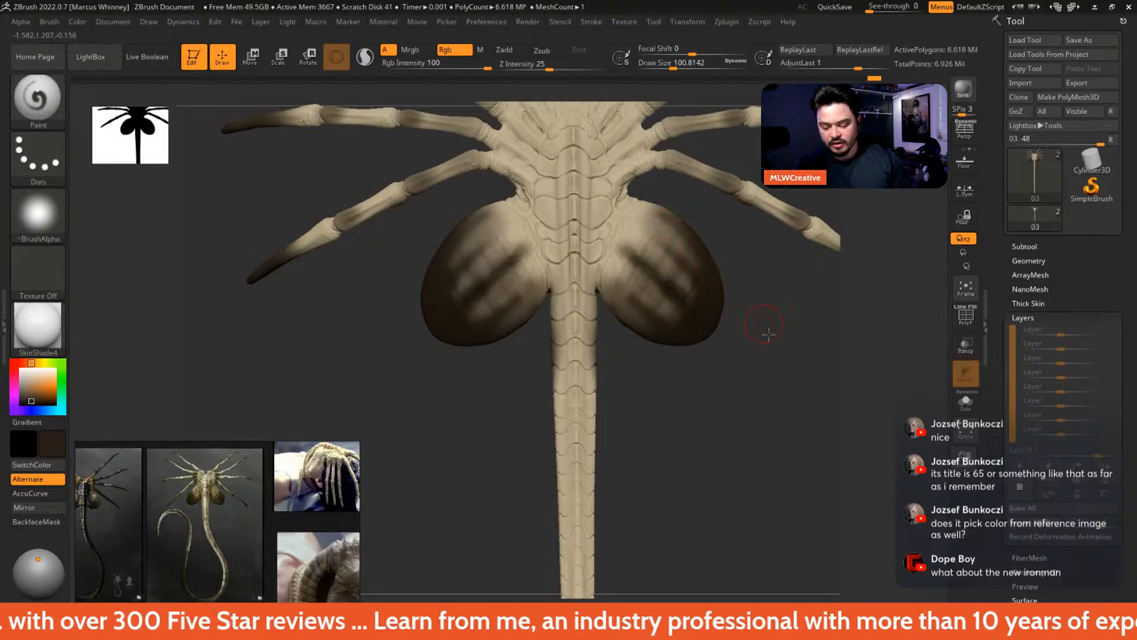
- Set the draw size to about 217 and sample a mid brown from the model, facing the creature's back
key(space)
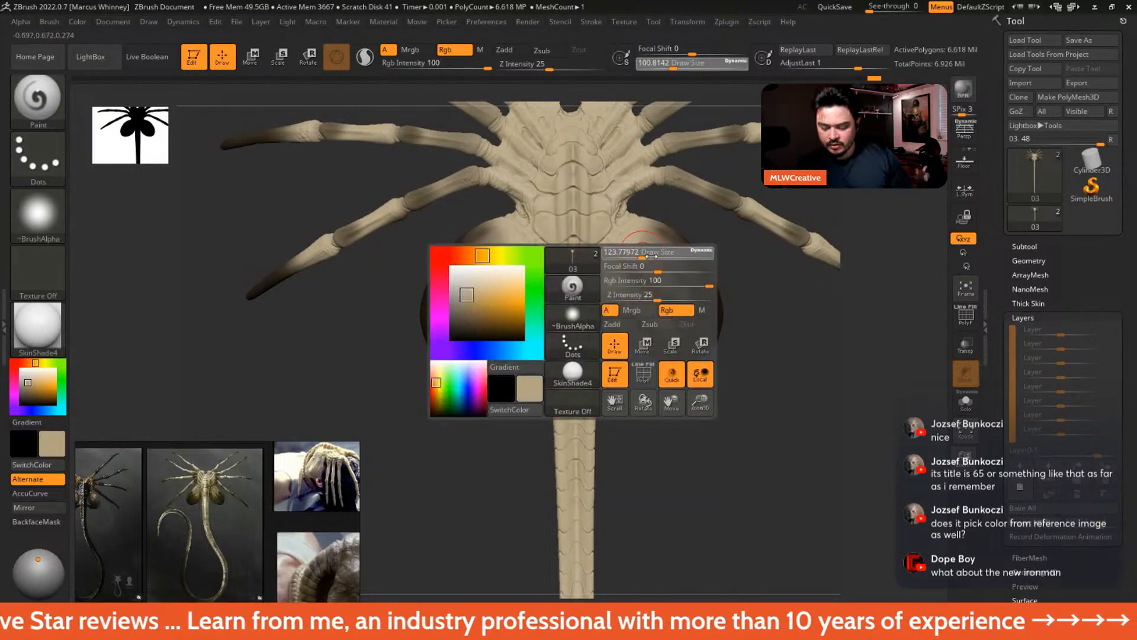
drag(651, 256, 663, 255)
alt+drag(767, 375, 698, 310)
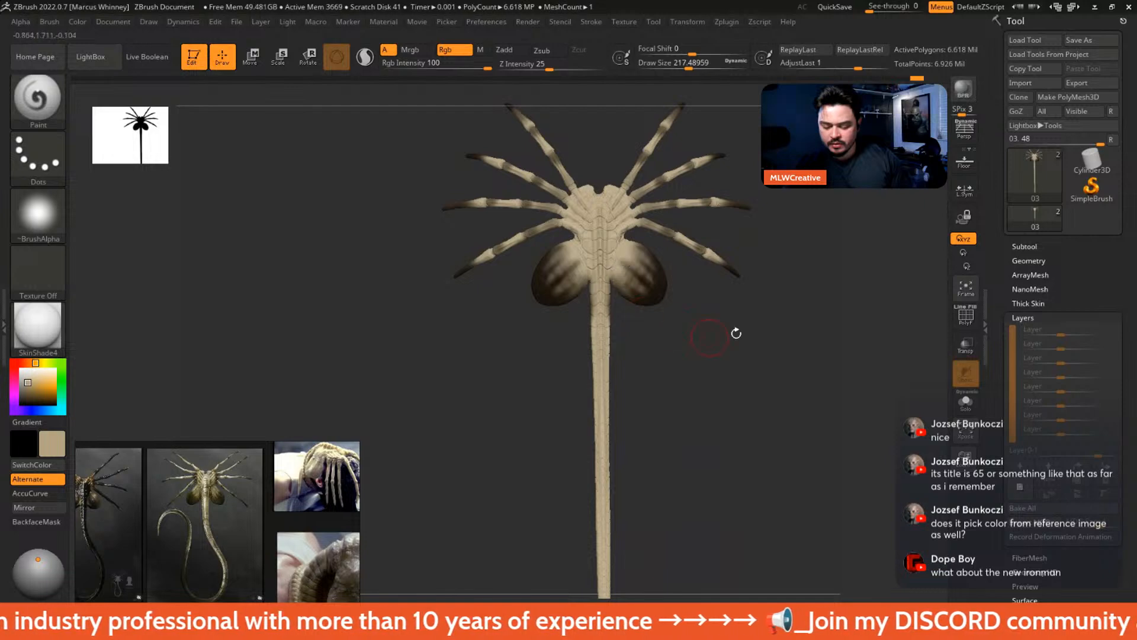
alt+drag(736, 333, 723, 348)
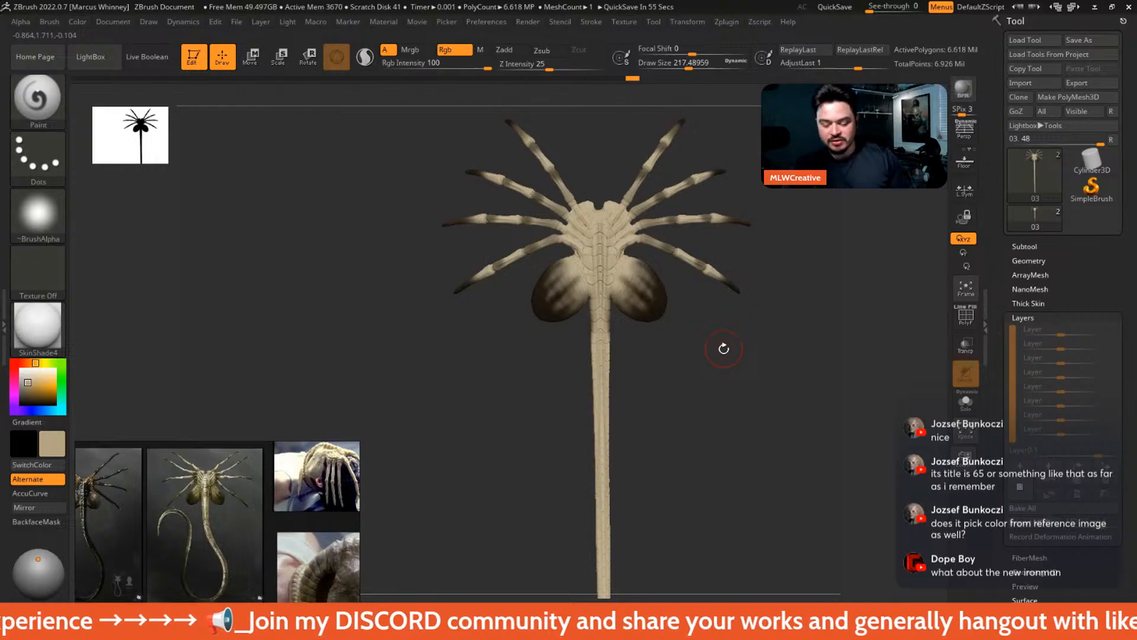
alt+drag(779, 223, 788, 277)
mouse_move(749, 191)
mouse_down()
mouse_move(754, 228)
mouse_move(729, 203)
mouse_move(704, 206)
mouse_up()
key(c)
key(c)
shift+drag(767, 227, 777, 208)
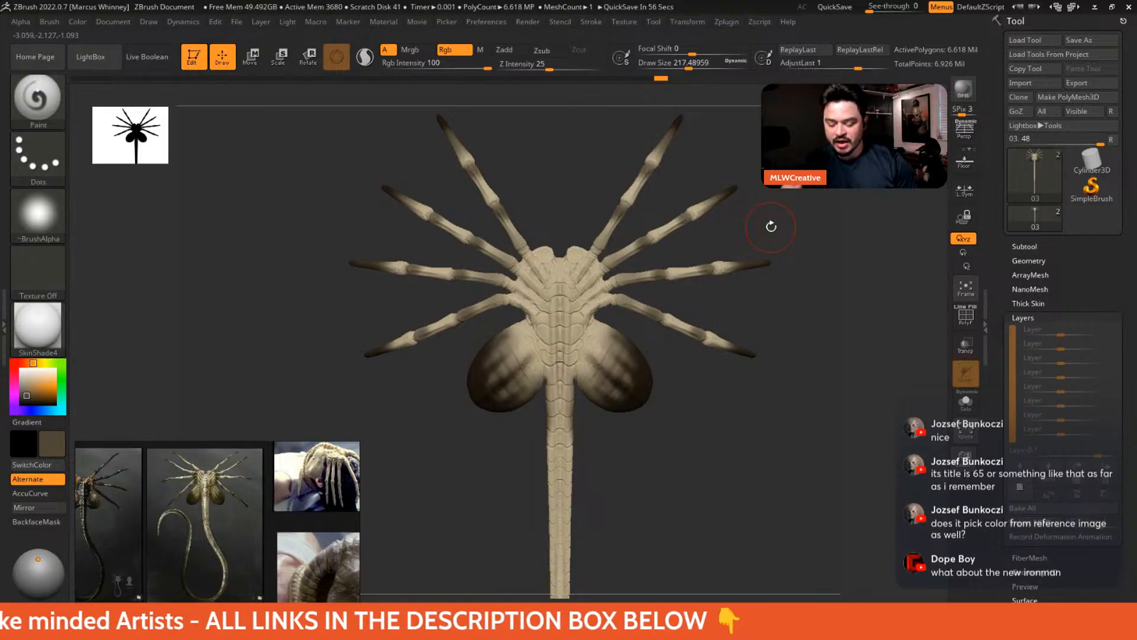
mouse_move(798, 282)
alt+mouse_down()
mouse_move(802, 292)
mouse_move(754, 342)
mouse_move(790, 299)
alt+mouse_up()
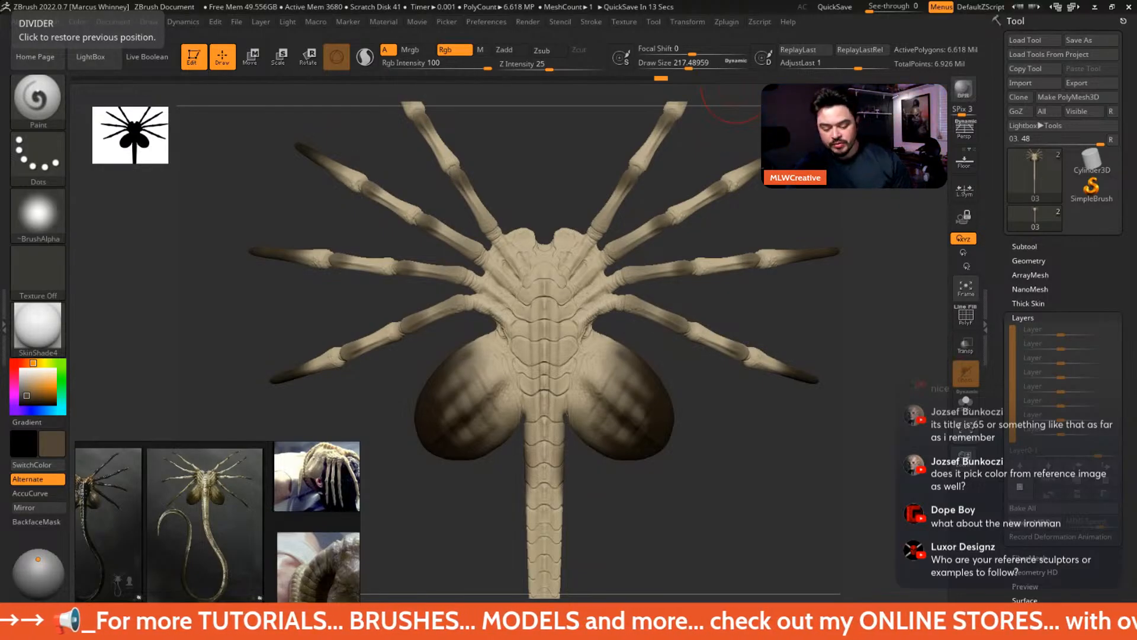
mouse_move(733, 284)
mouse_down()
mouse_move(780, 304)
mouse_move(764, 309)
mouse_move(805, 302)
mouse_move(823, 369)
mouse_up()
alt+drag(728, 368, 820, 364)
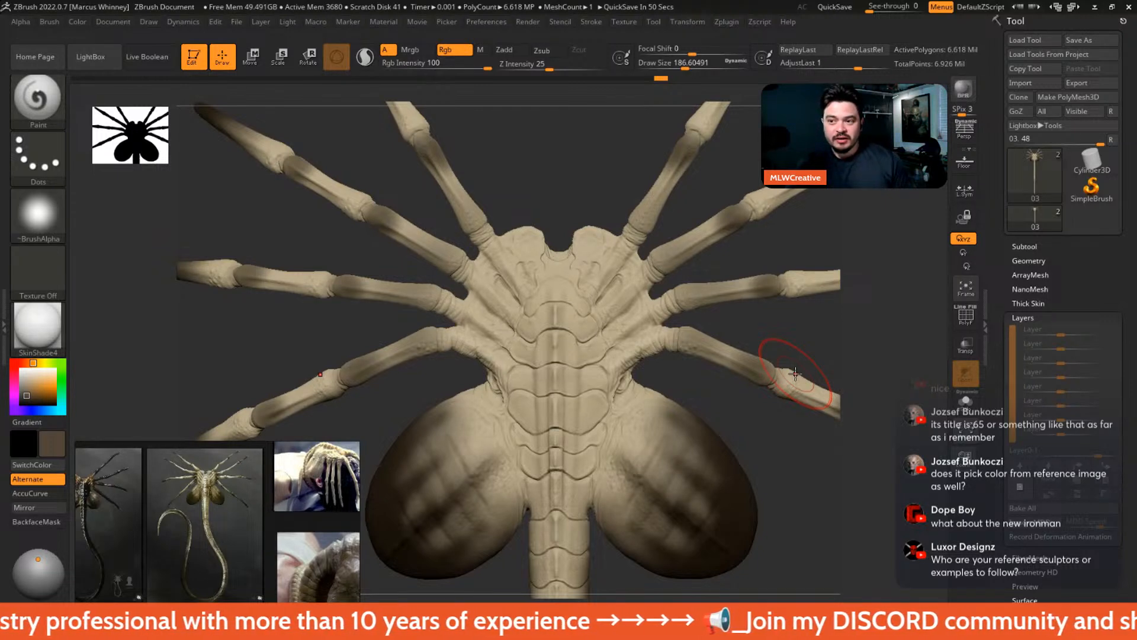
drag(820, 241, 729, 241)
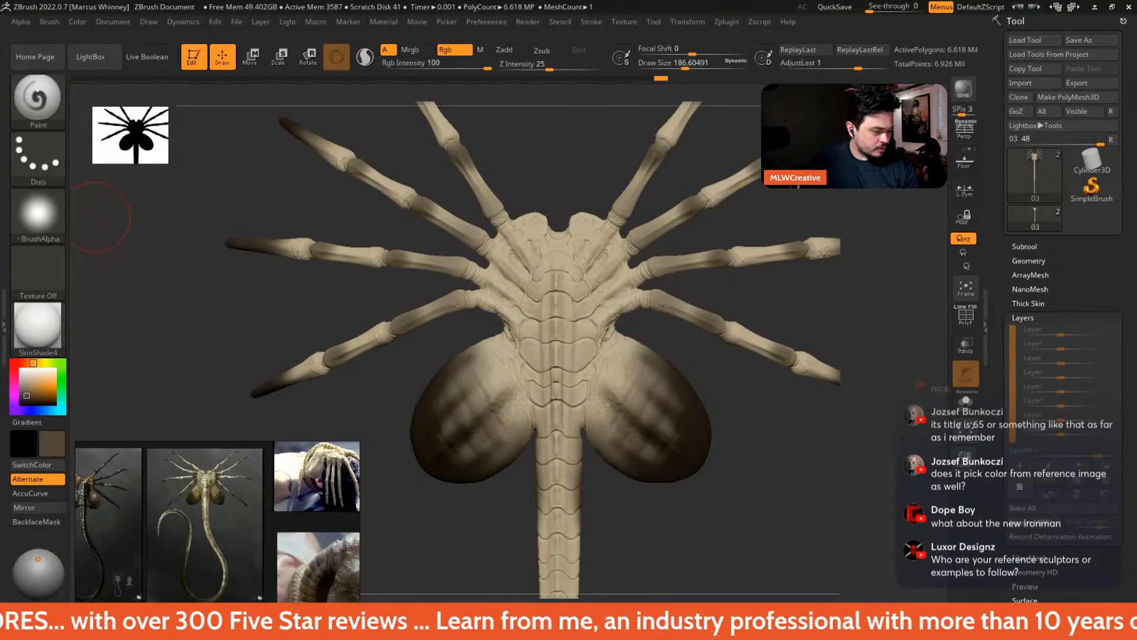
- Switch to ArtStation in the browser, look through the Dragon Concept renders, and open the artist's portfolio
drag(333, 0, 528, 2)
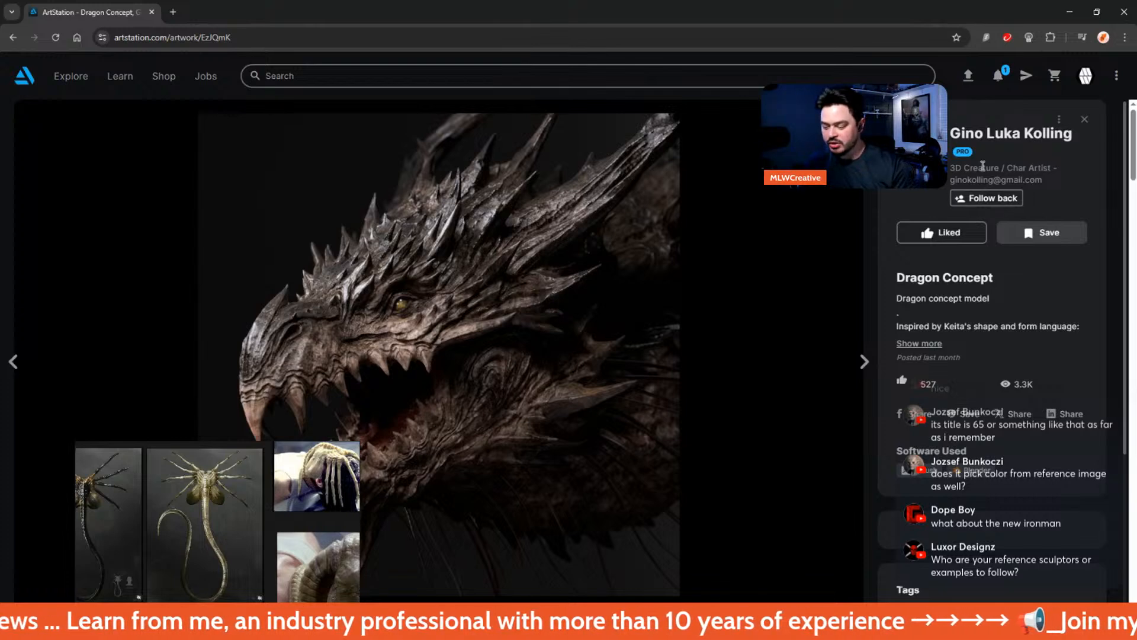
click(471, 627)
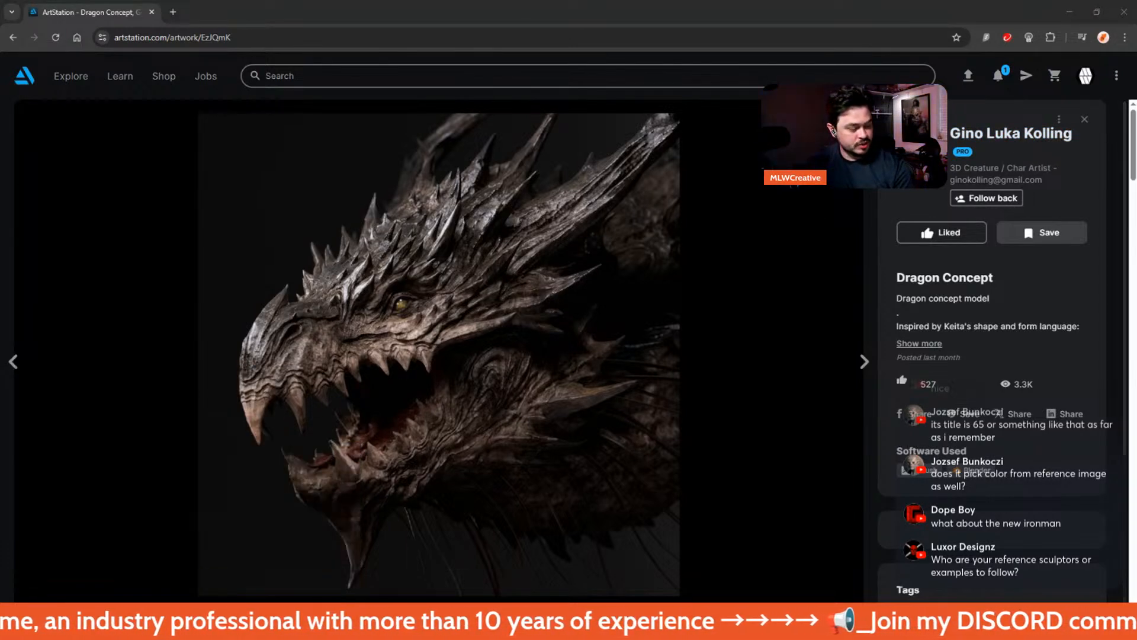
scroll(649, 276, down, 6)
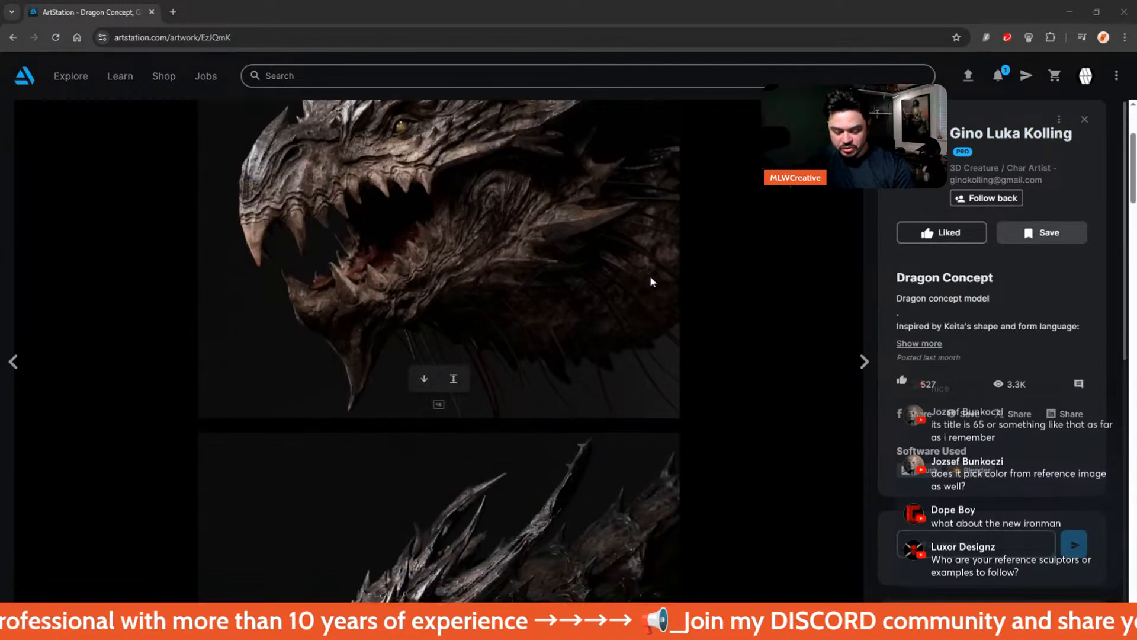
scroll(645, 259, down, 8)
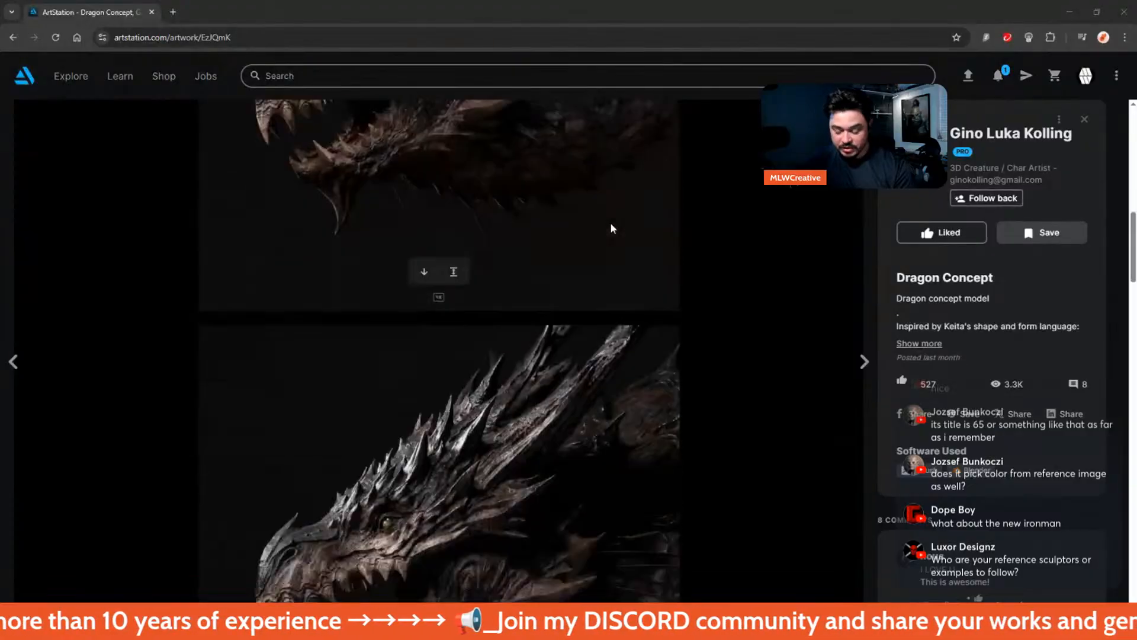
scroll(616, 225, down, 6)
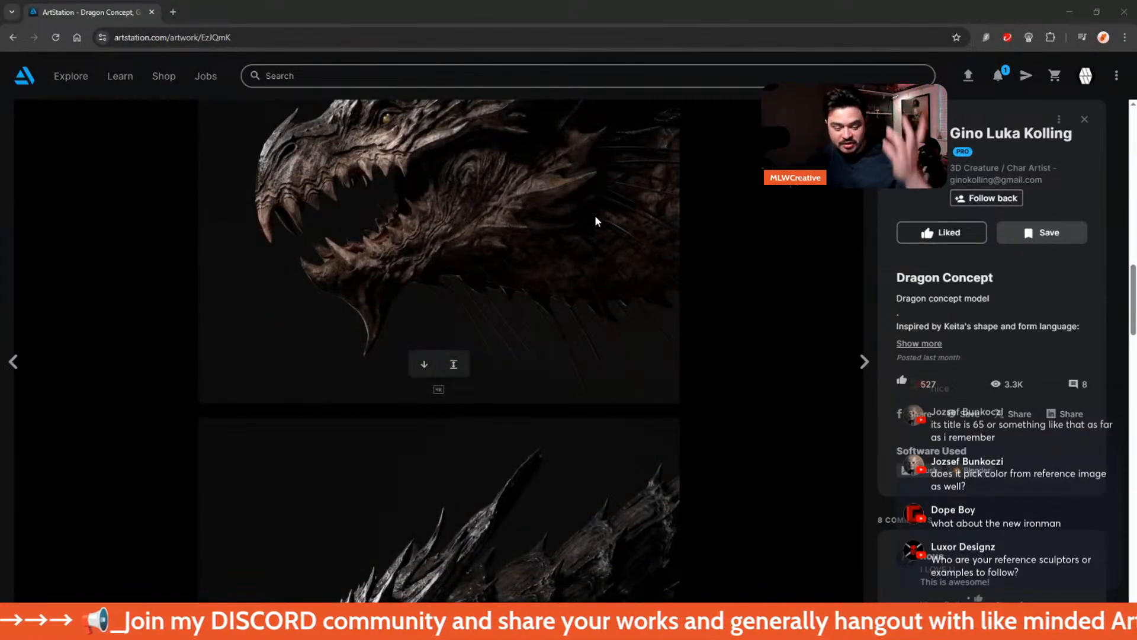
scroll(595, 222, down, 5)
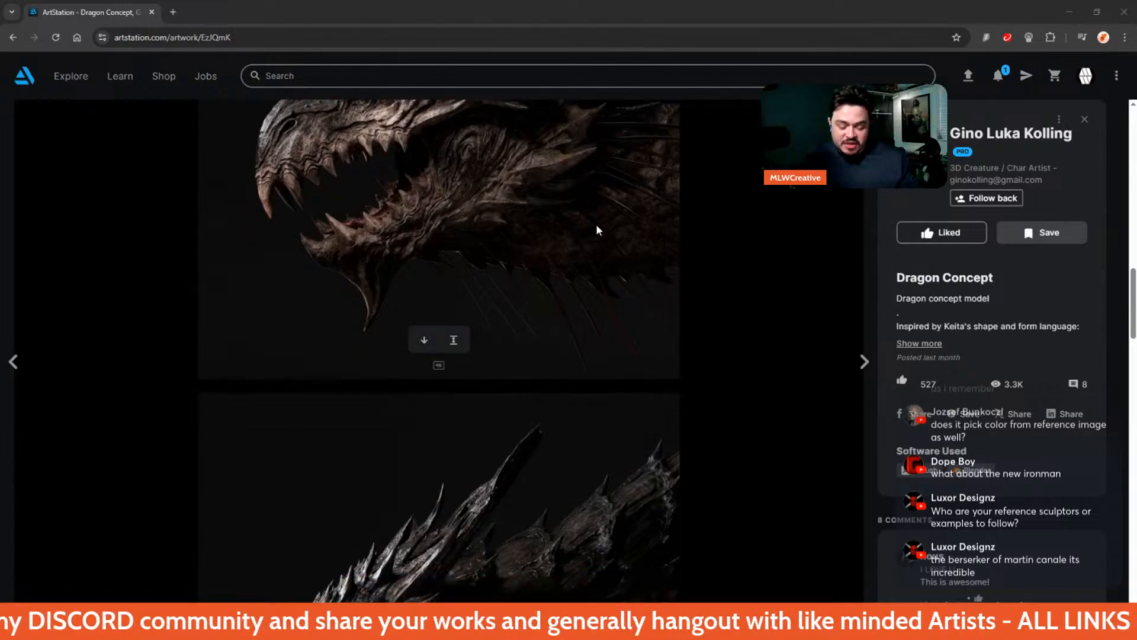
click(967, 133)
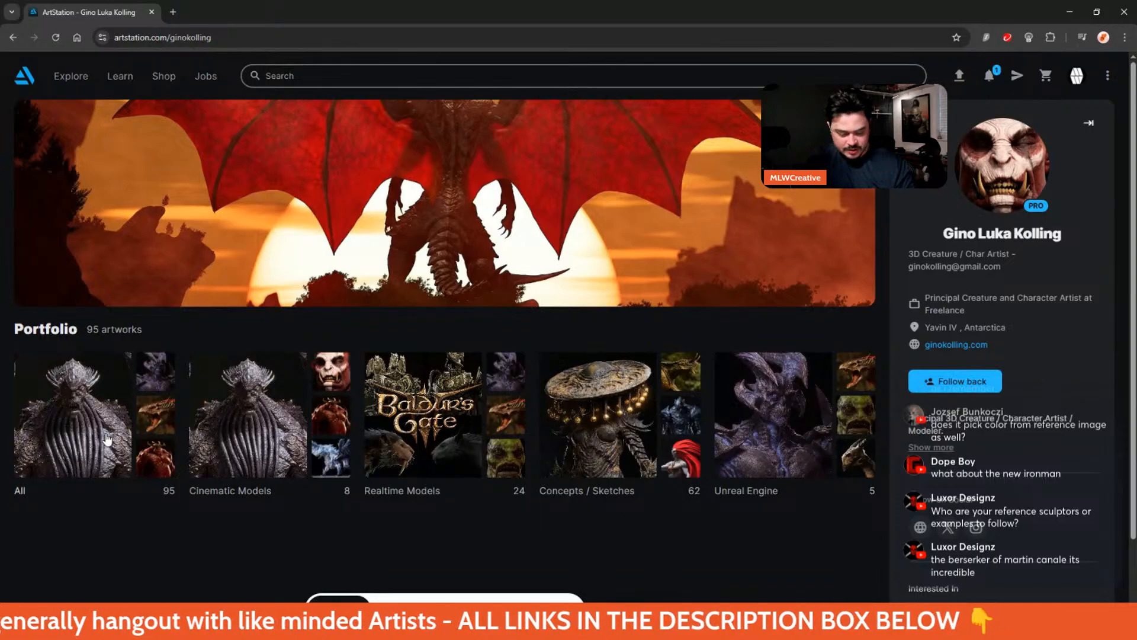
- Open the album with all of the artist's artworks and look through the creature and dragon thumbnails
click(323, 430)
scroll(588, 271, down, 4)
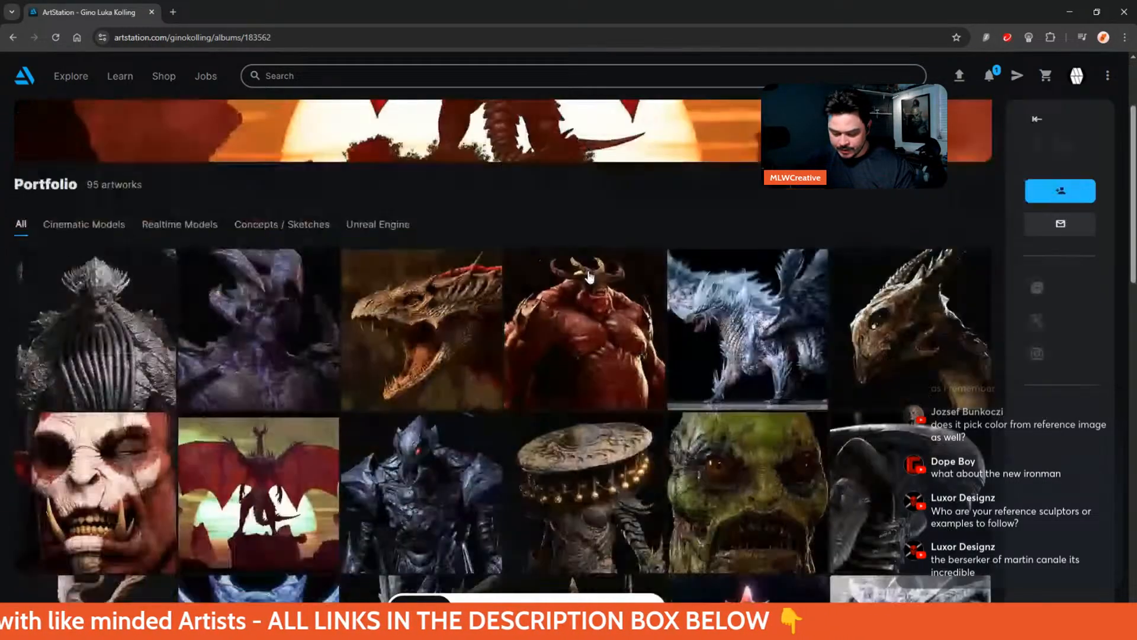
scroll(590, 271, down, 4)
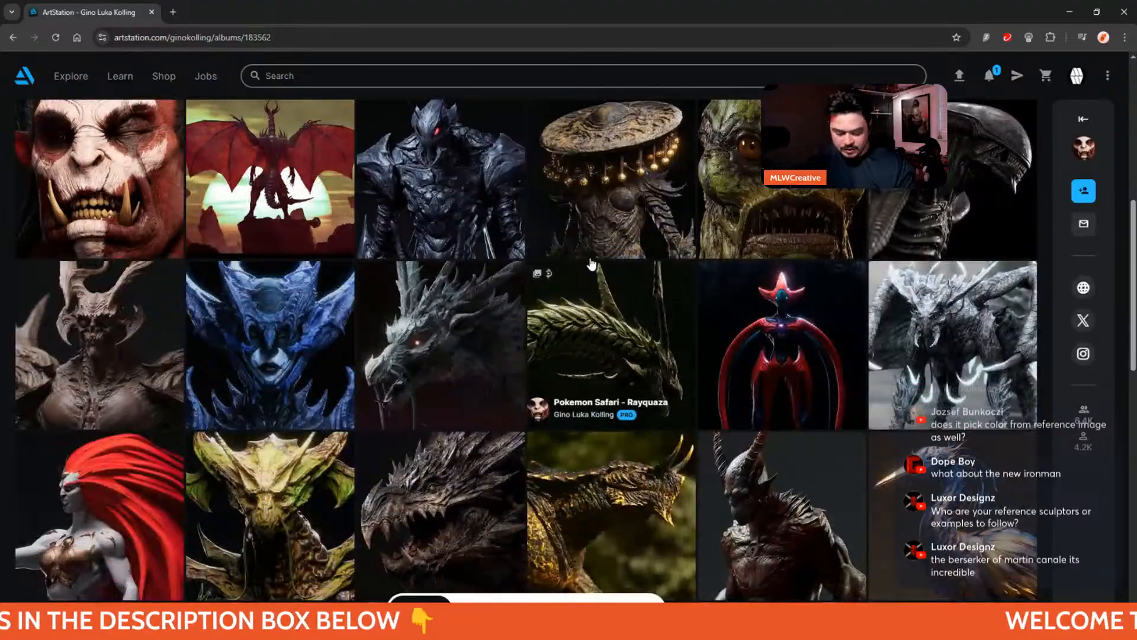
scroll(591, 271, down, 2)
scroll(590, 264, up, 3)
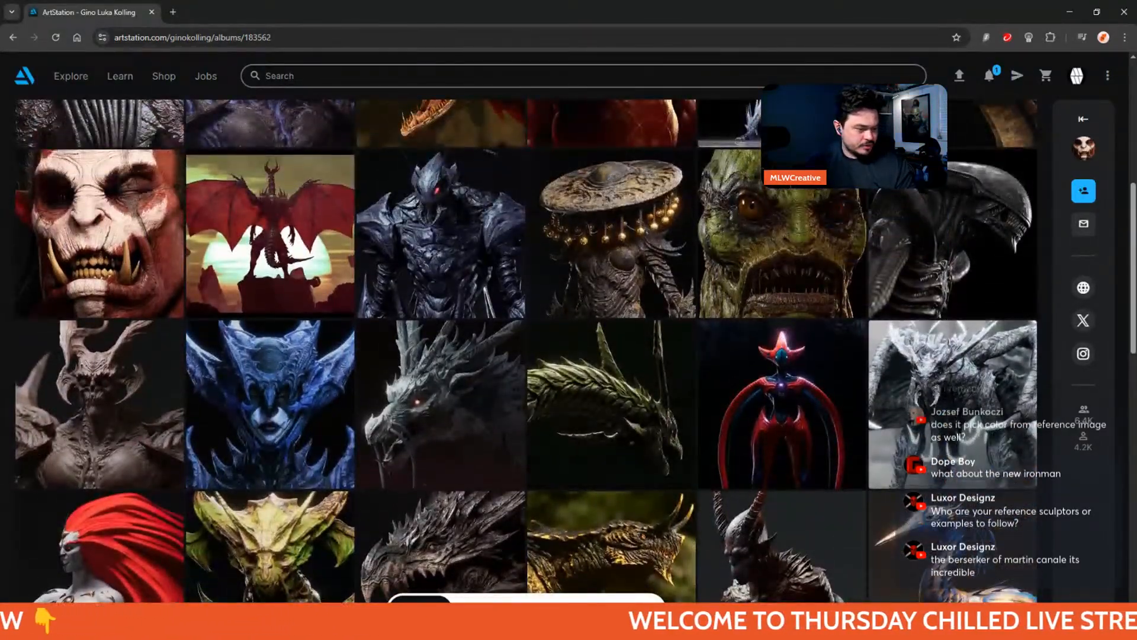
drag(311, 10, 95, 217)
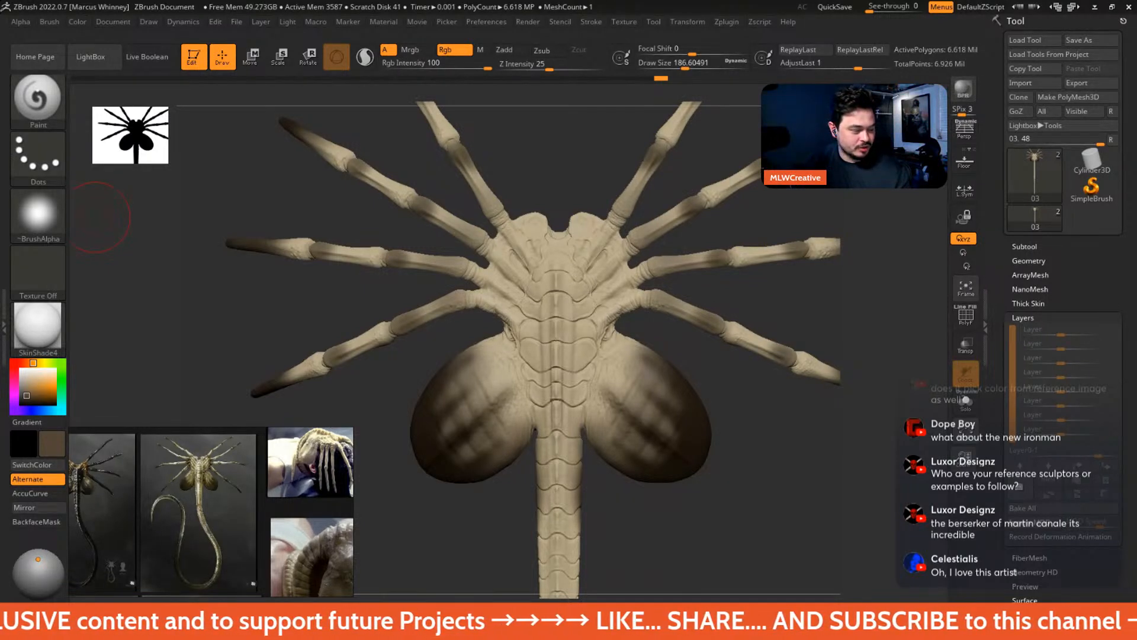
- Switch to ArtStation in the browser and examine the Azog concept paintings in The Hobbit Trilogy - Orcs
key(alt+Tab)
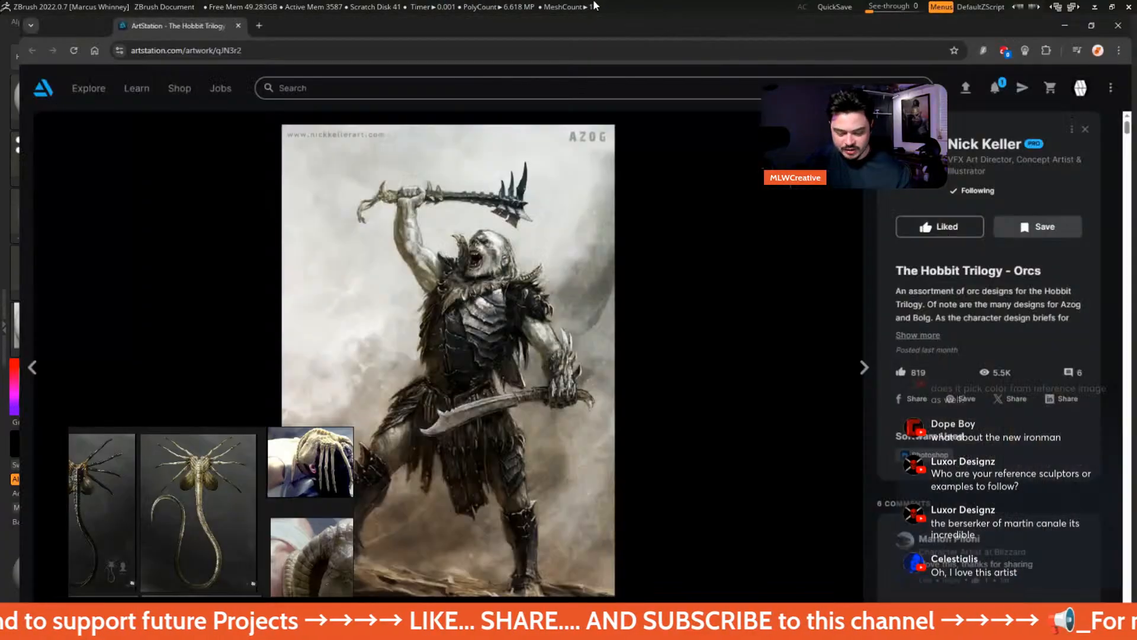
scroll(300, 380, down, 2)
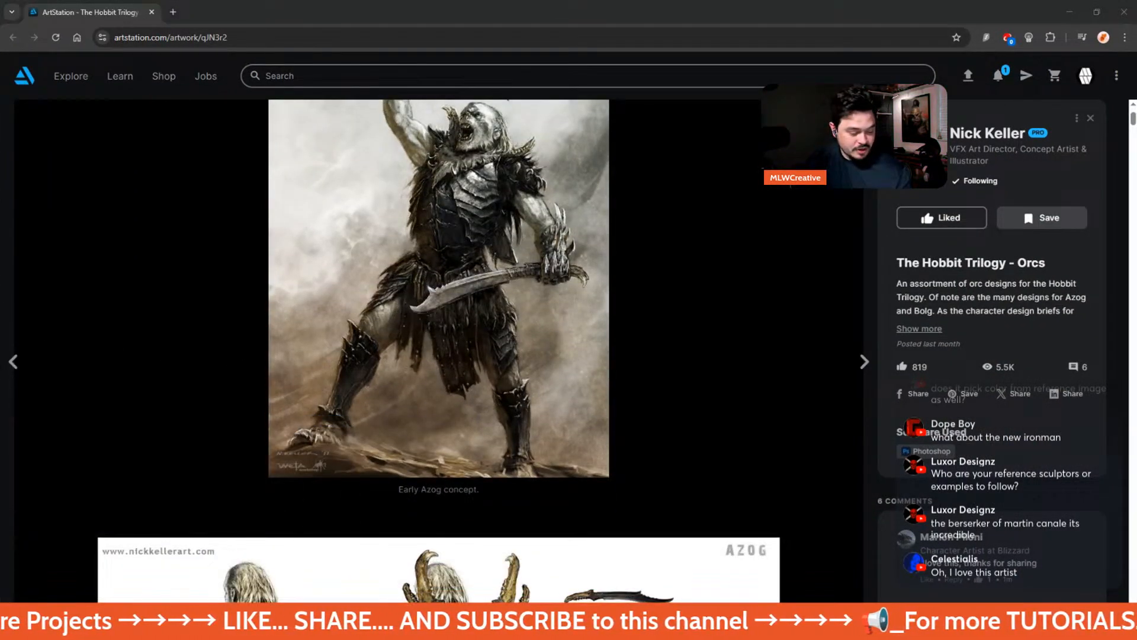
scroll(583, 297, up, 2)
scroll(441, 203, down, 3)
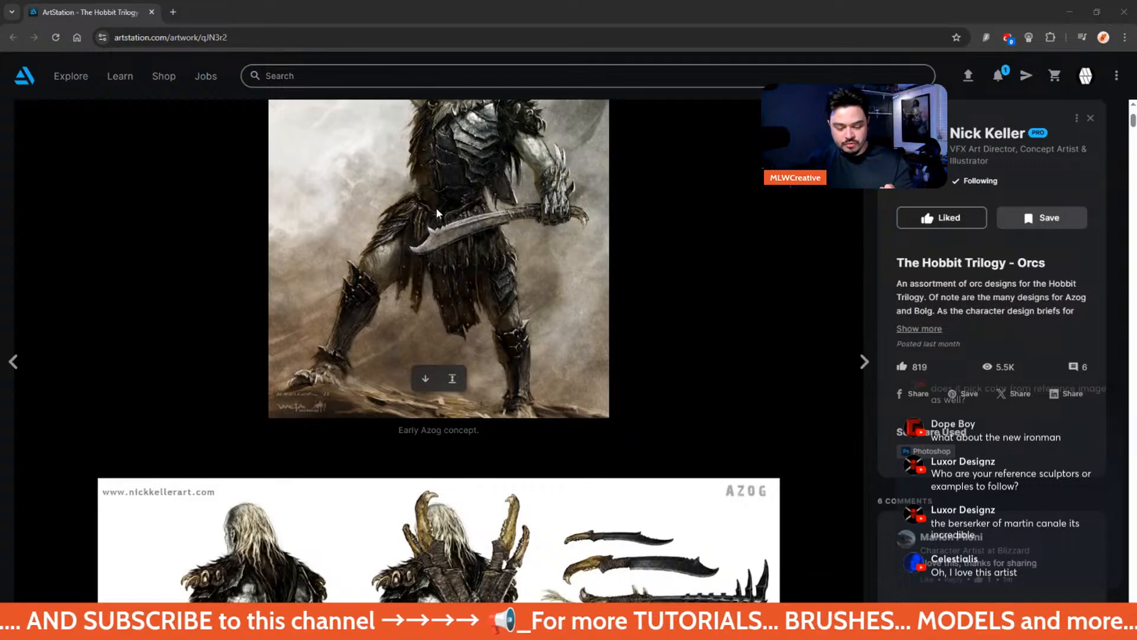
scroll(436, 207, down, 5)
scroll(431, 216, down, 6)
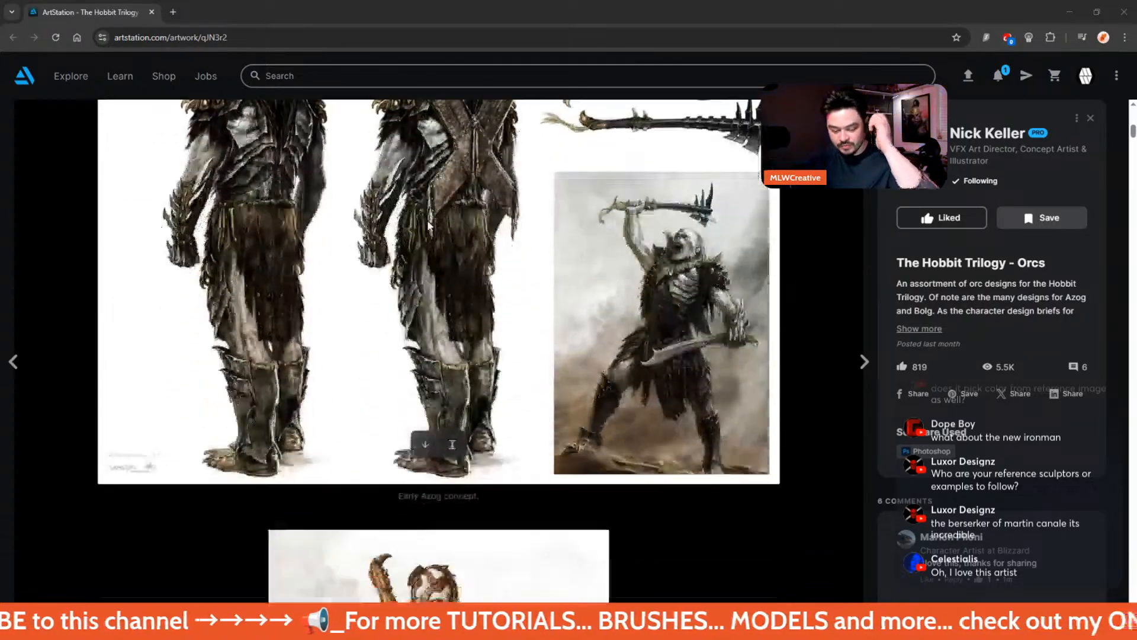
scroll(427, 229, down, 2)
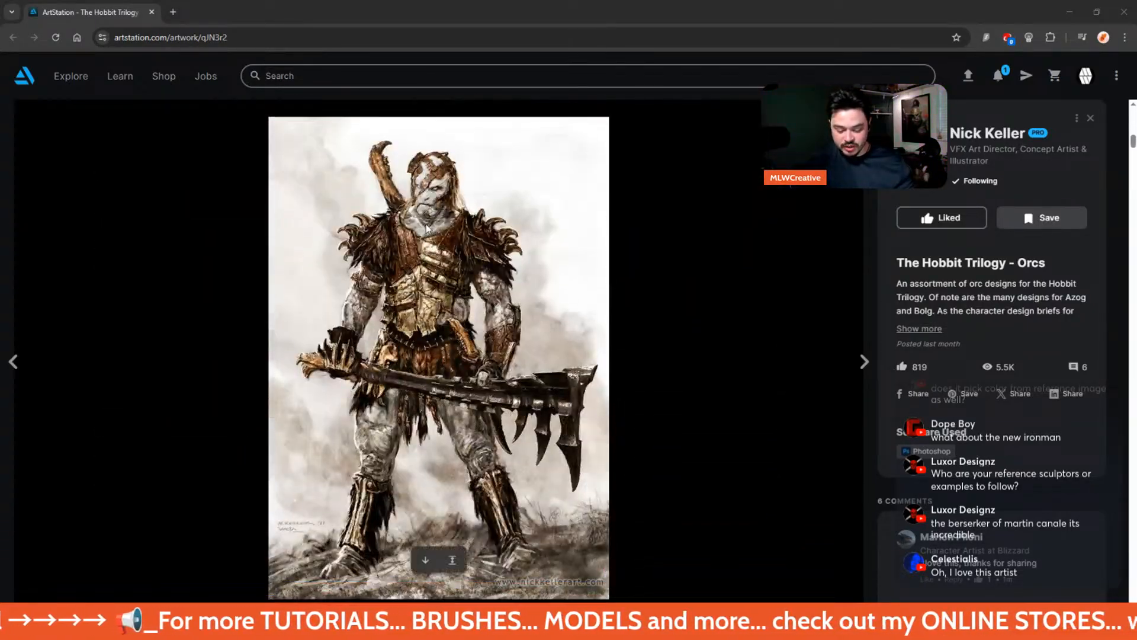
scroll(427, 224, up, 2)
scroll(426, 223, down, 7)
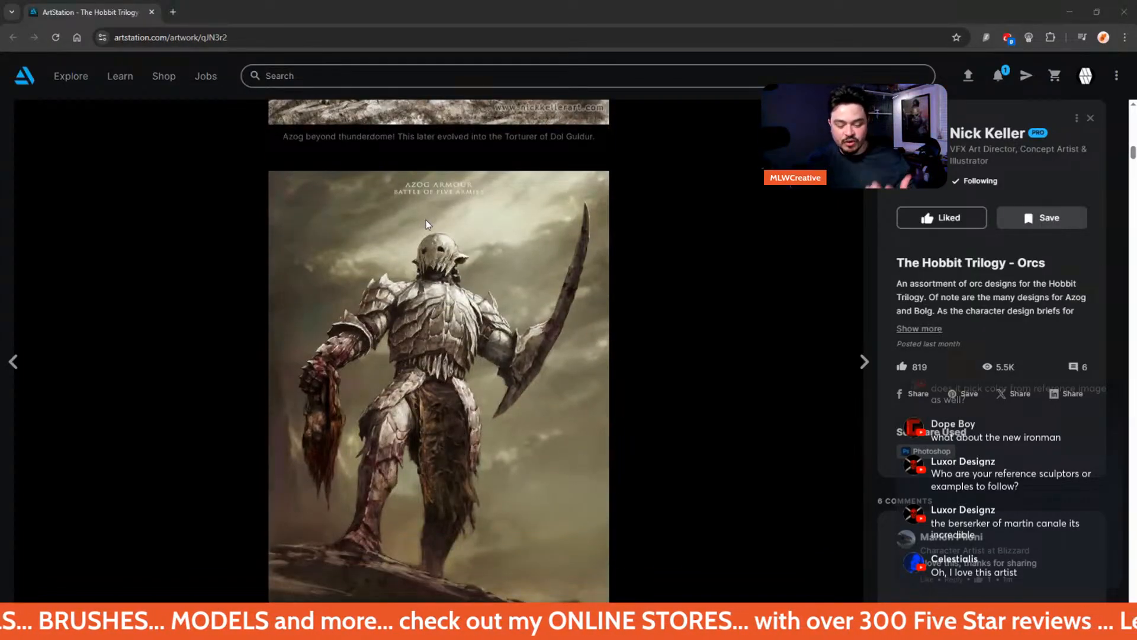
scroll(425, 212, down, 7)
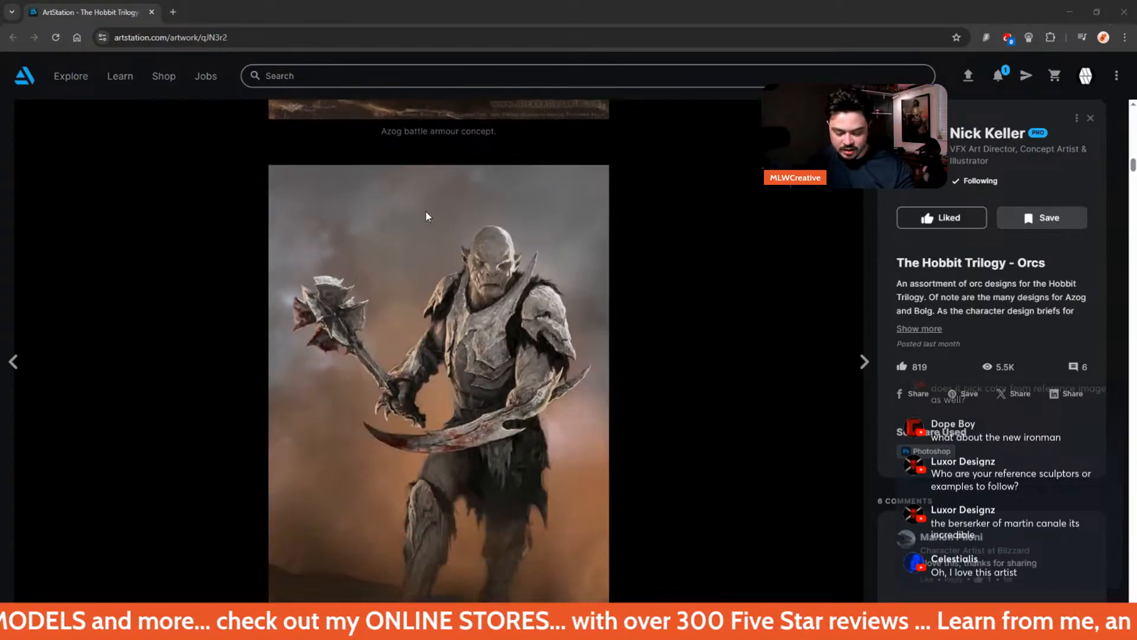
scroll(426, 213, down, 1)
scroll(427, 212, up, 1)
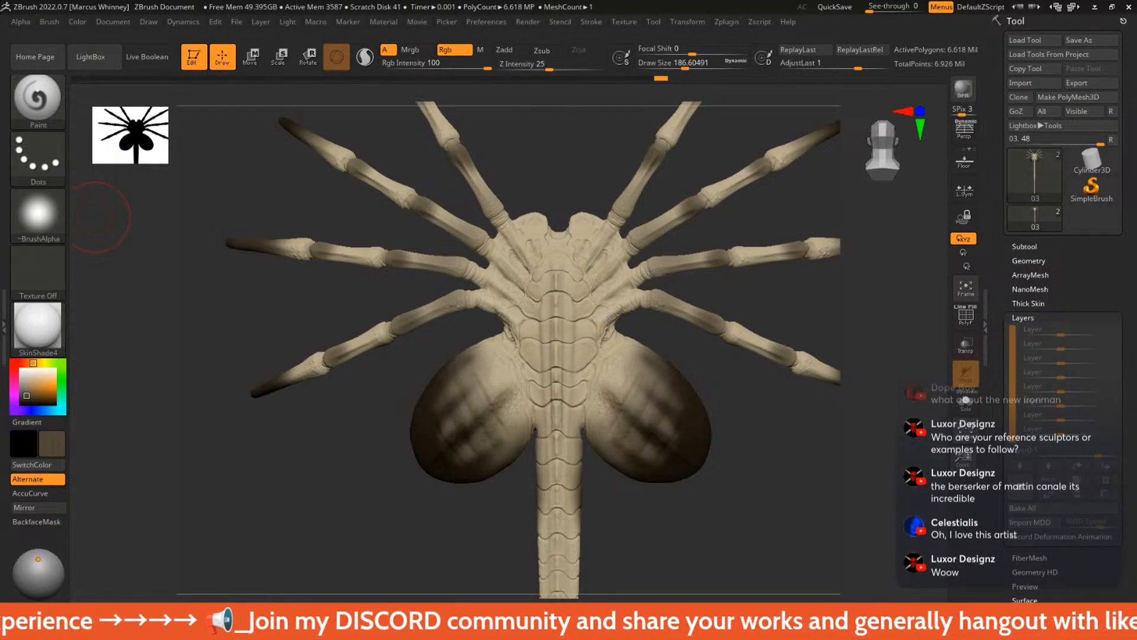
- From the Kilowog concept page on ArtStation, open the artist's portfolio and the Avengers Endgame Warrior Thanos Design artwork
drag(0, 514, 399, 3)
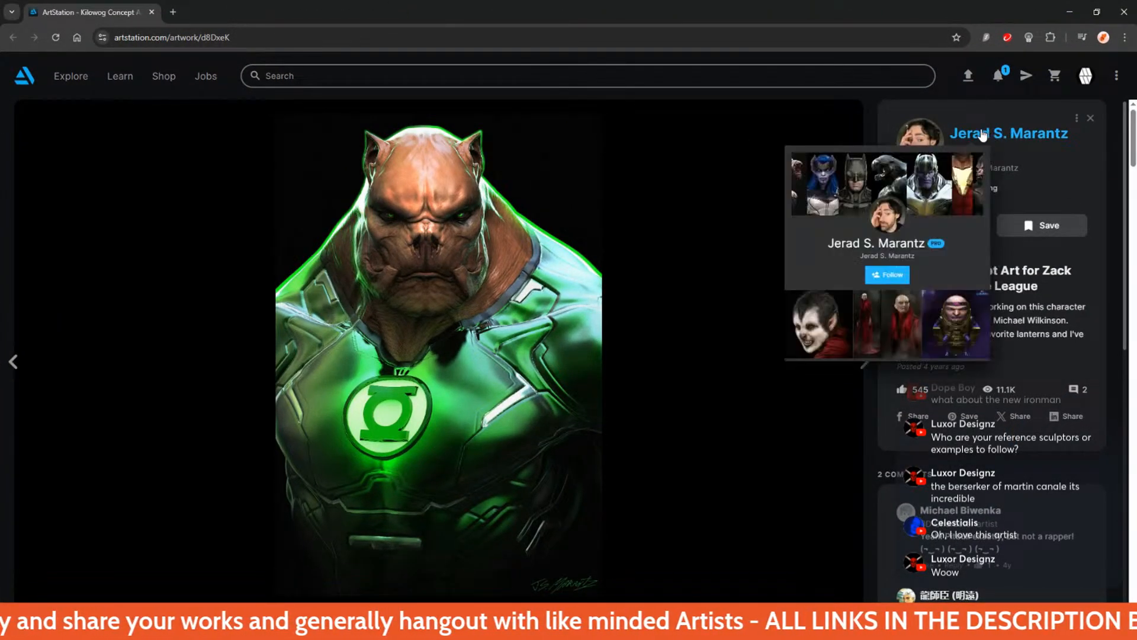
click(1012, 134)
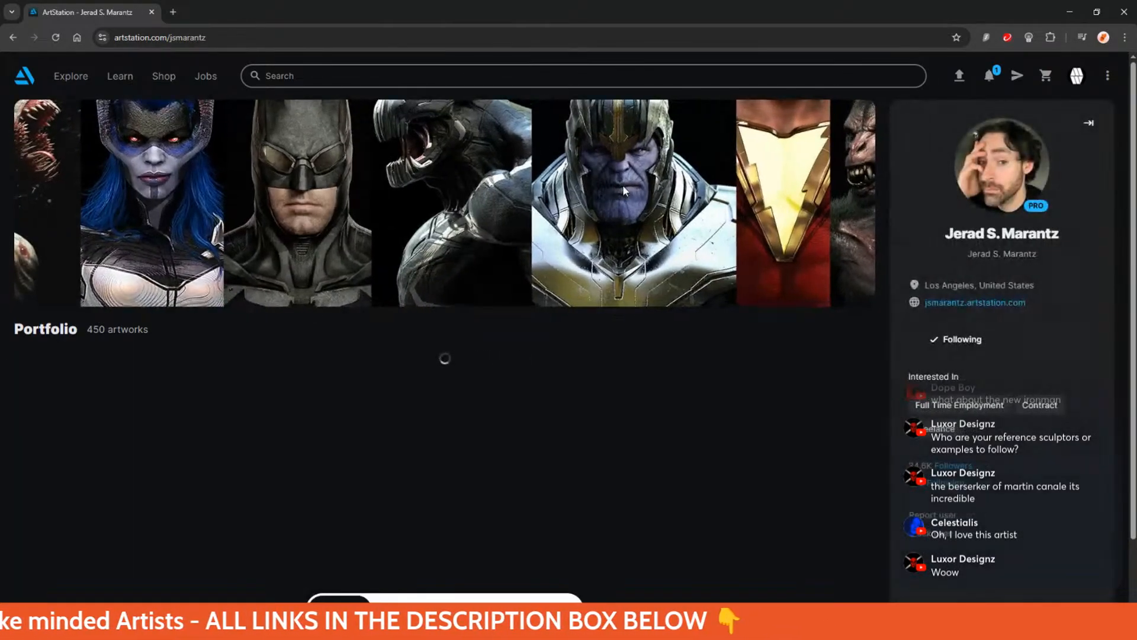
scroll(438, 257, down, 4)
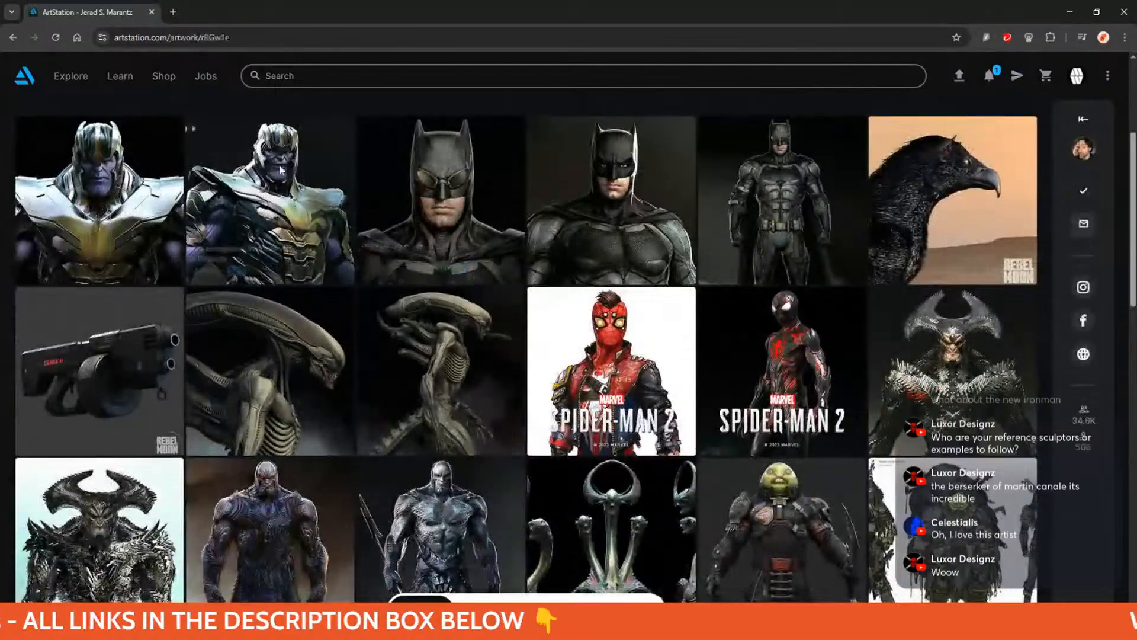
click(278, 225)
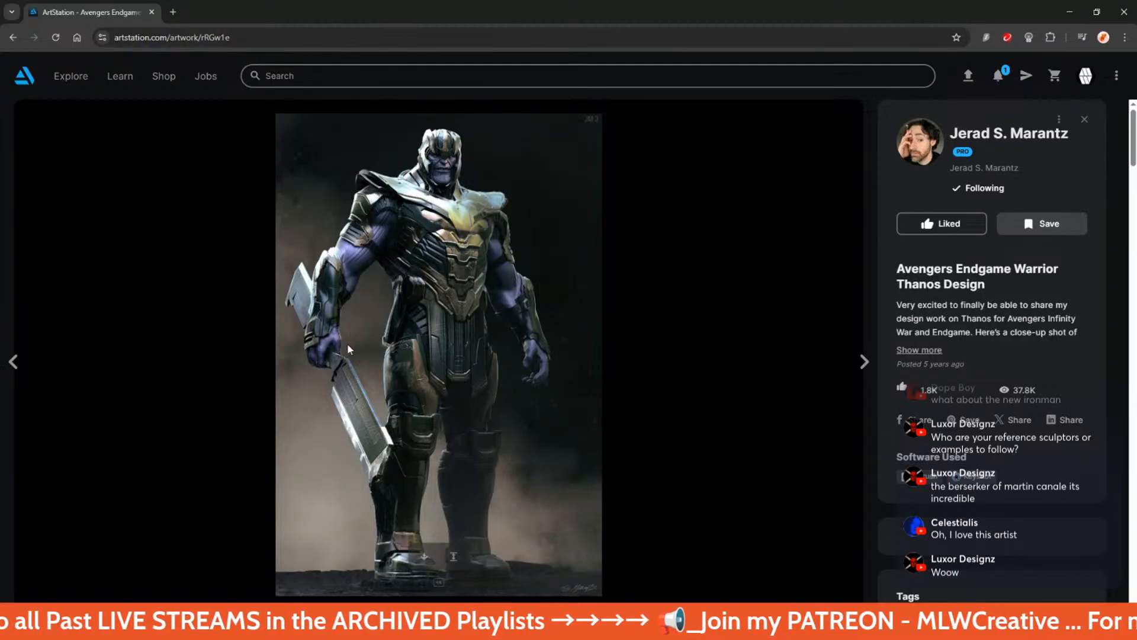
- Examine the Thanos turntable video and the render of his armour from behind
scroll(453, 225, down, 6)
scroll(451, 223, down, 12)
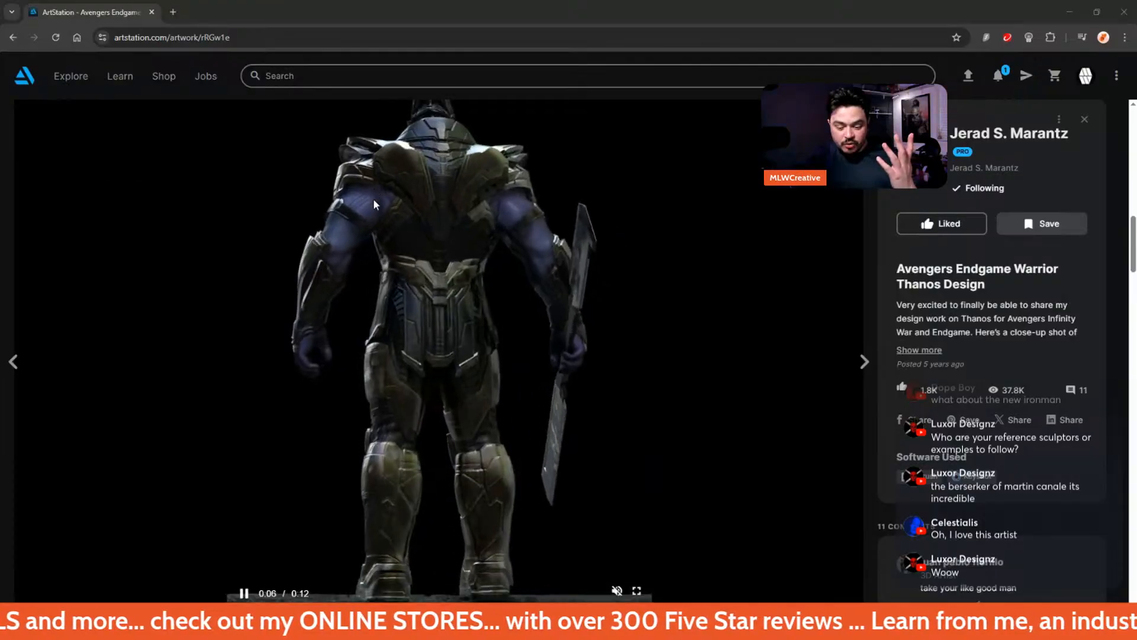
scroll(372, 198, down, 10)
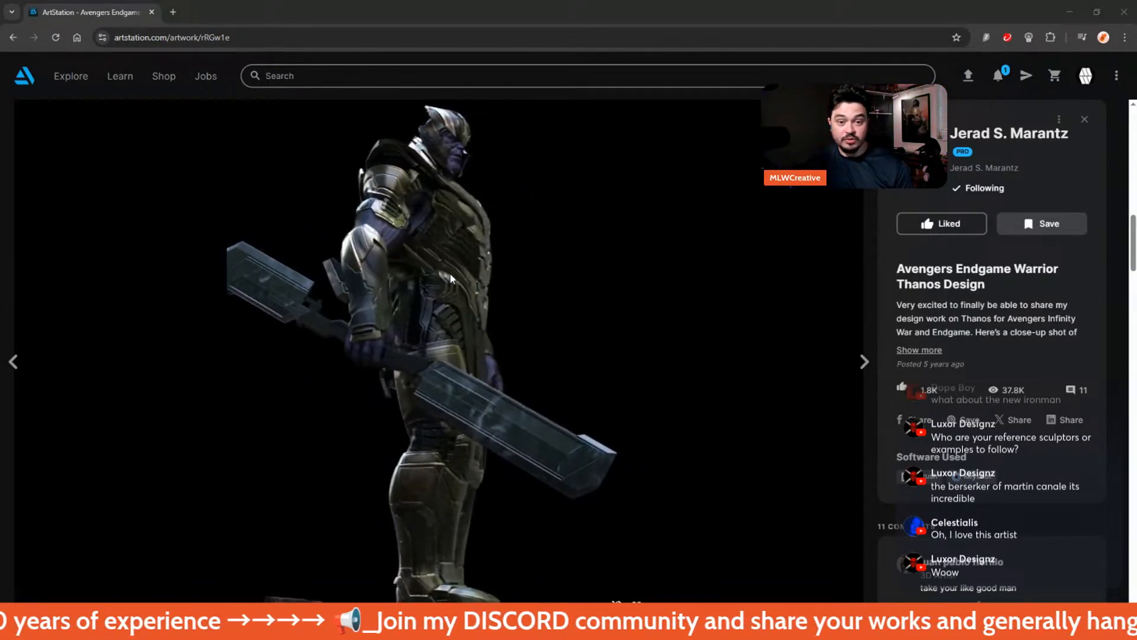
scroll(446, 298, down, 2)
scroll(451, 293, down, 5)
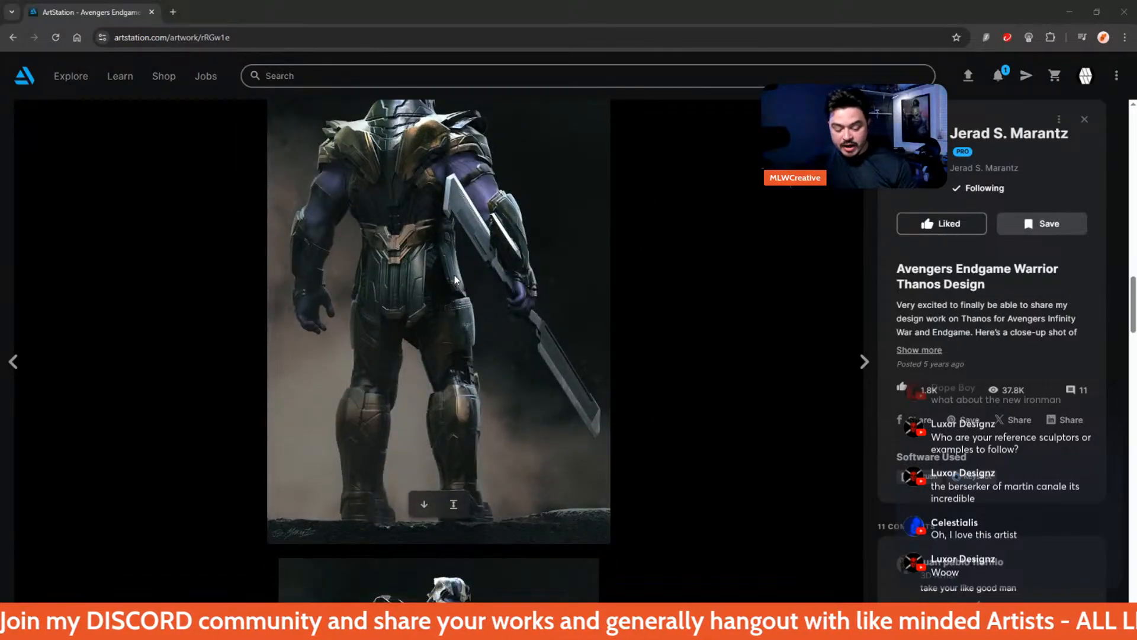
scroll(458, 291, up, 1)
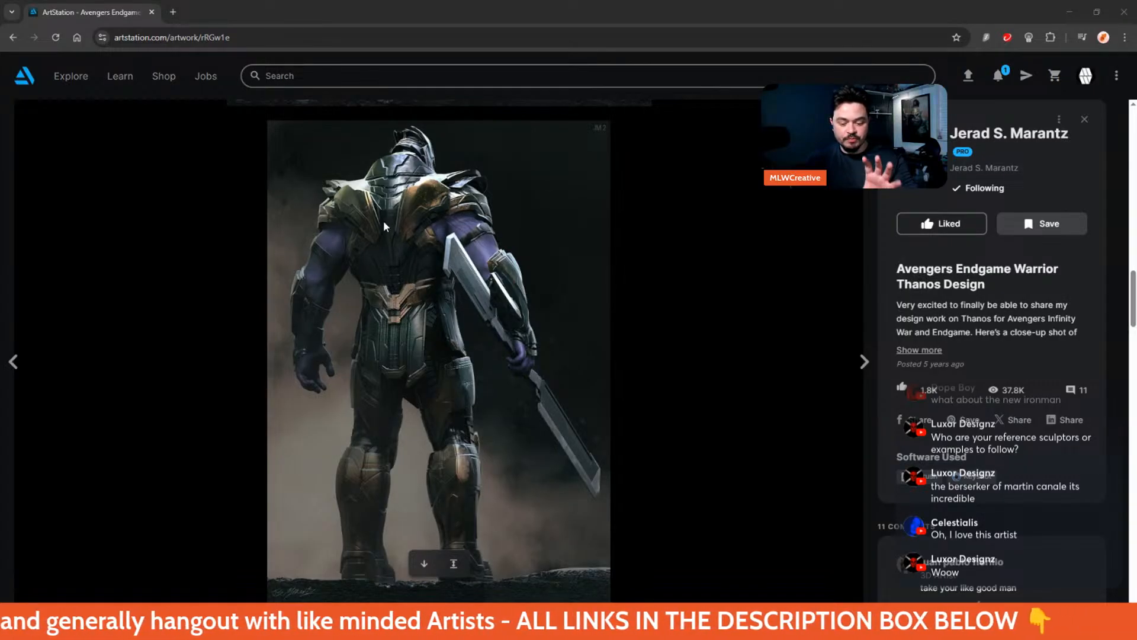
scroll(424, 256, down, 4)
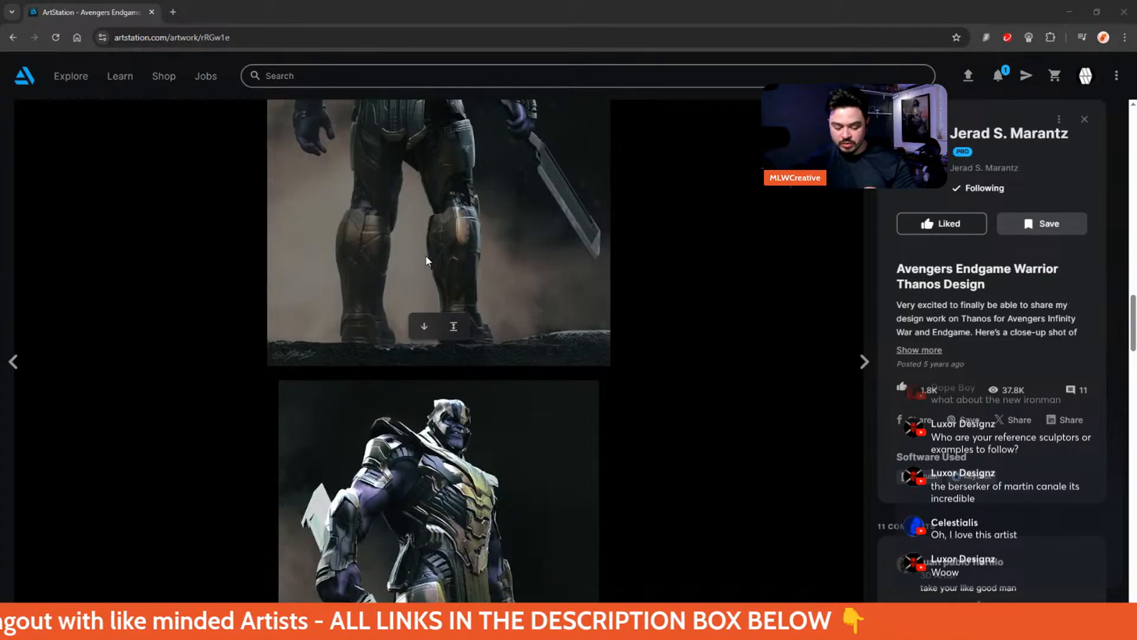
- Examine the three-quarter Thanos renders, comparing the armour and double-bladed weapon in each pose
scroll(430, 253, down, 5)
scroll(438, 260, up, 1)
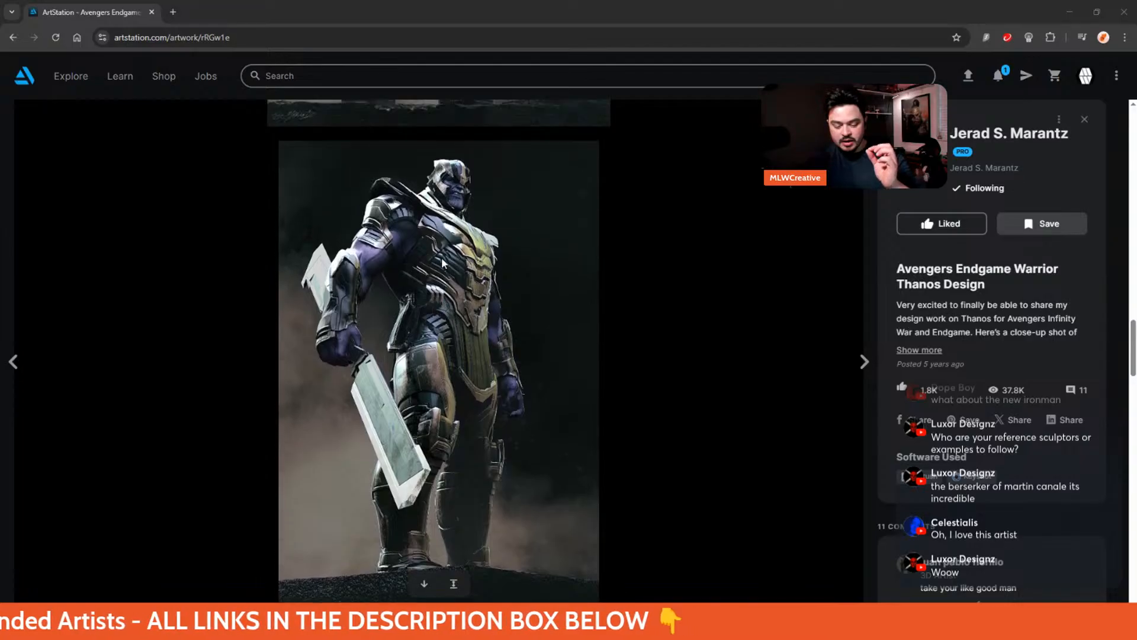
scroll(442, 261, up, 1)
scroll(444, 259, down, 2)
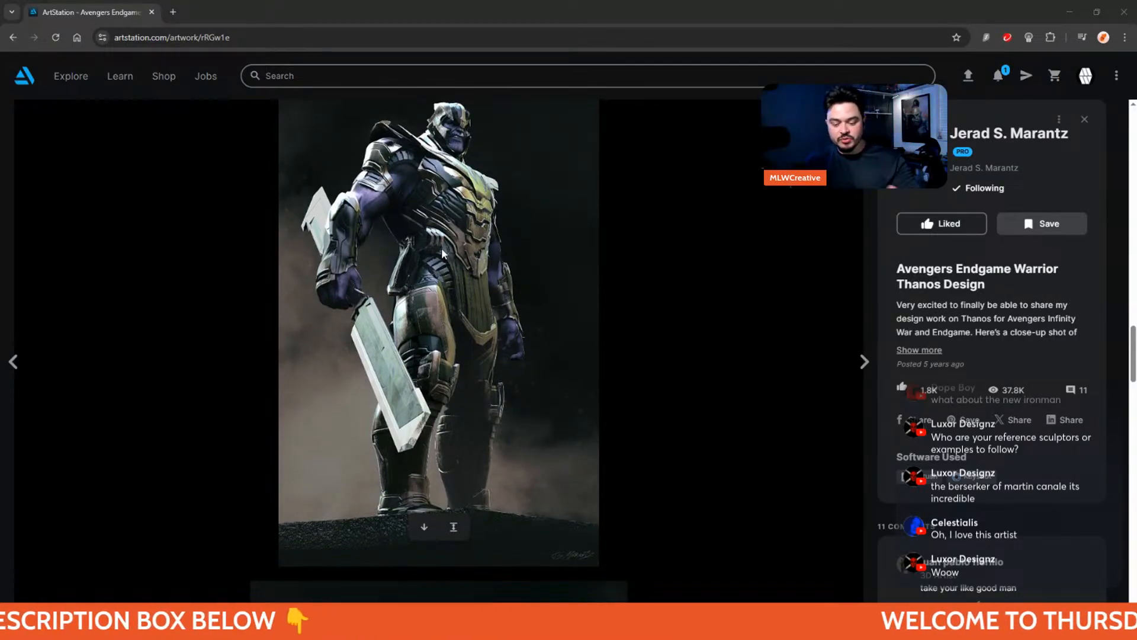
scroll(442, 256, down, 8)
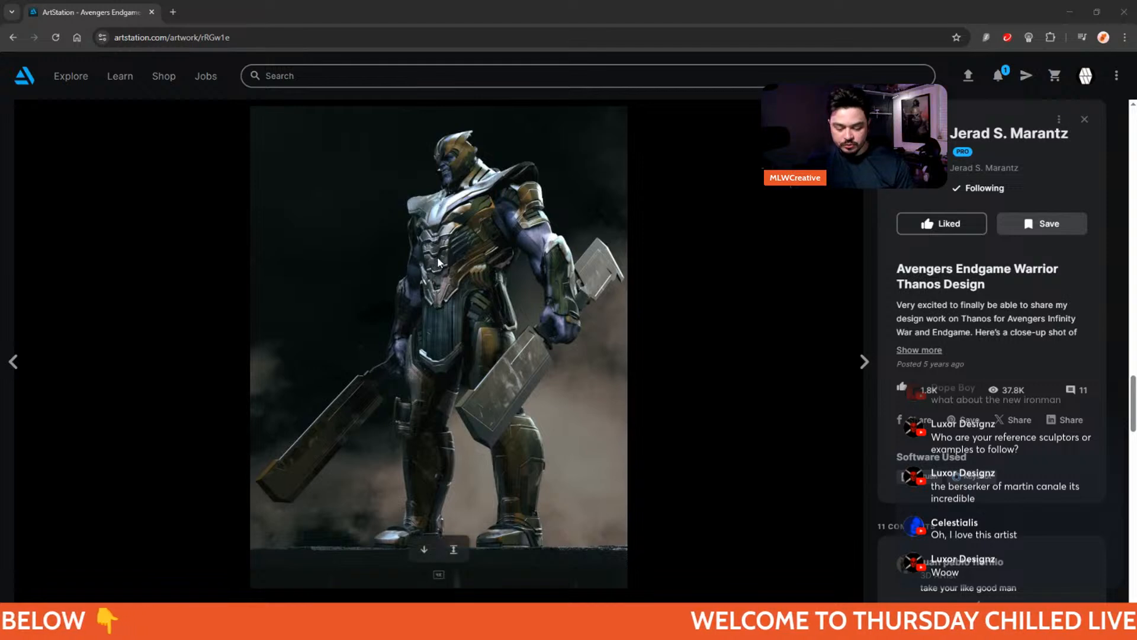
scroll(435, 266, down, 1)
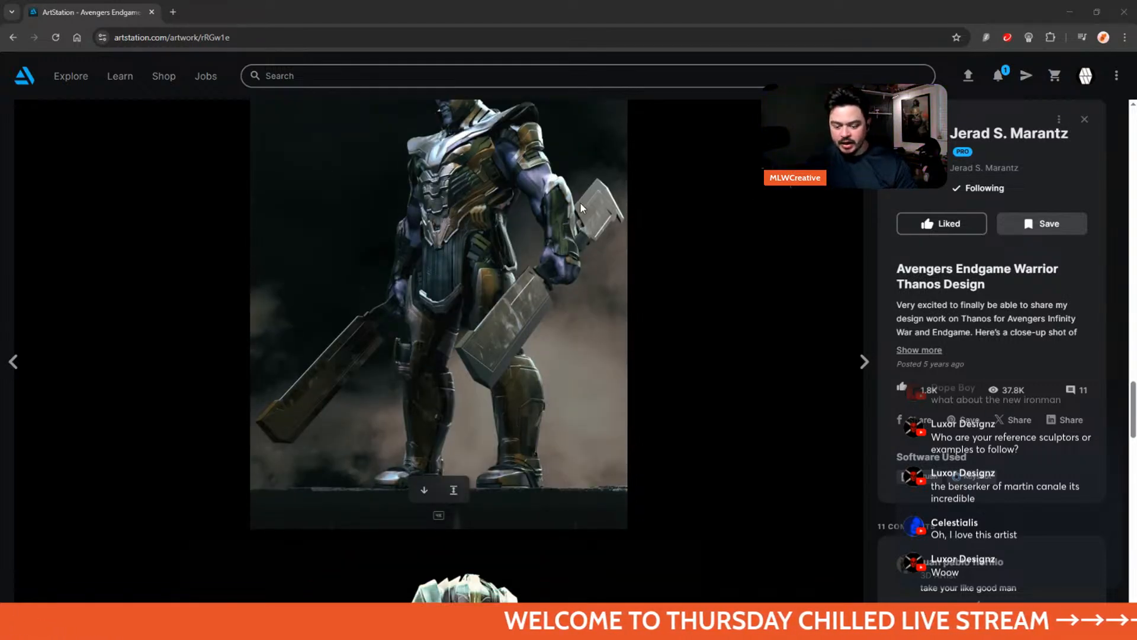
scroll(581, 203, up, 1)
scroll(594, 203, down, 1)
- Return to the artist's portfolio, look through the creature and superhero thumbnails, expand the profile details, and close the page
click(996, 135)
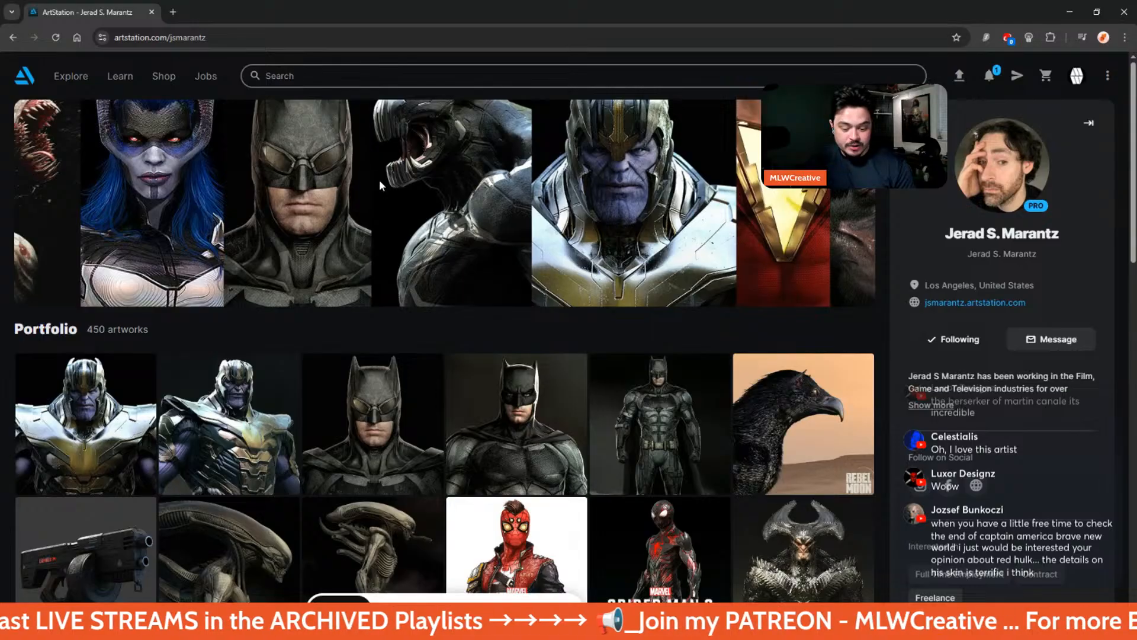
scroll(415, 267, down, 3)
scroll(629, 268, down, 2)
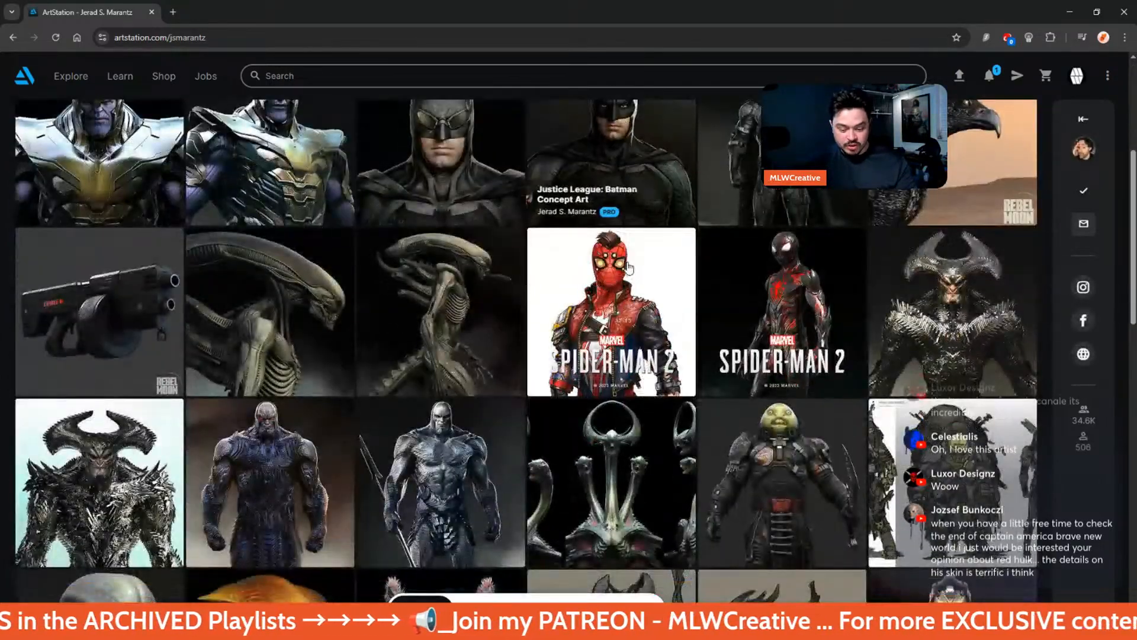
scroll(629, 268, down, 1)
scroll(627, 267, down, 3)
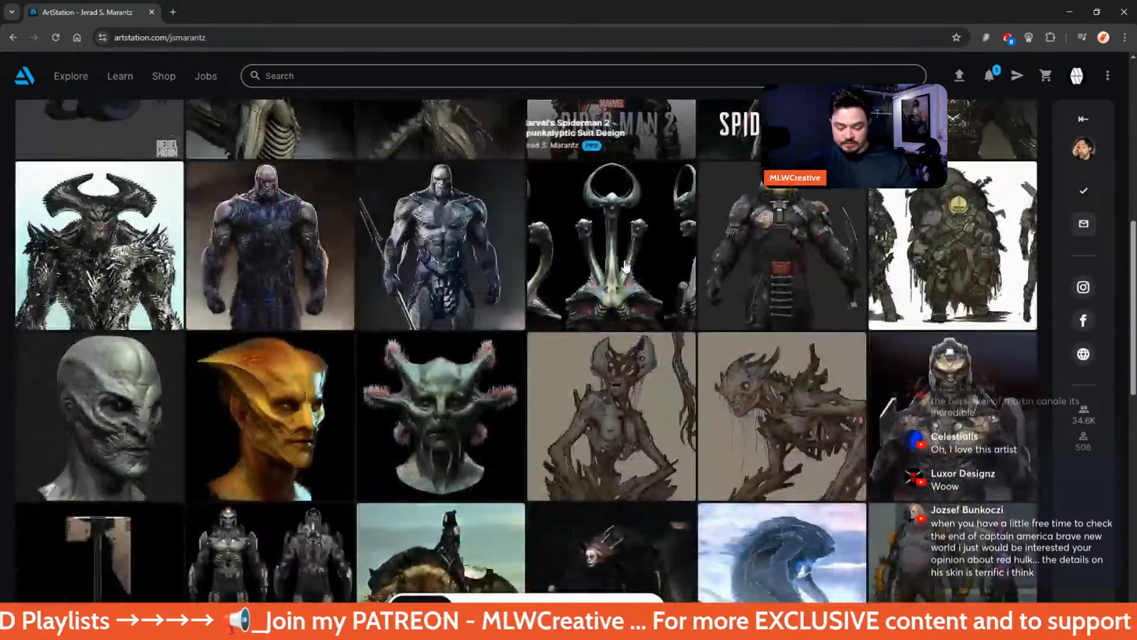
scroll(626, 267, down, 2)
scroll(625, 255, down, 1)
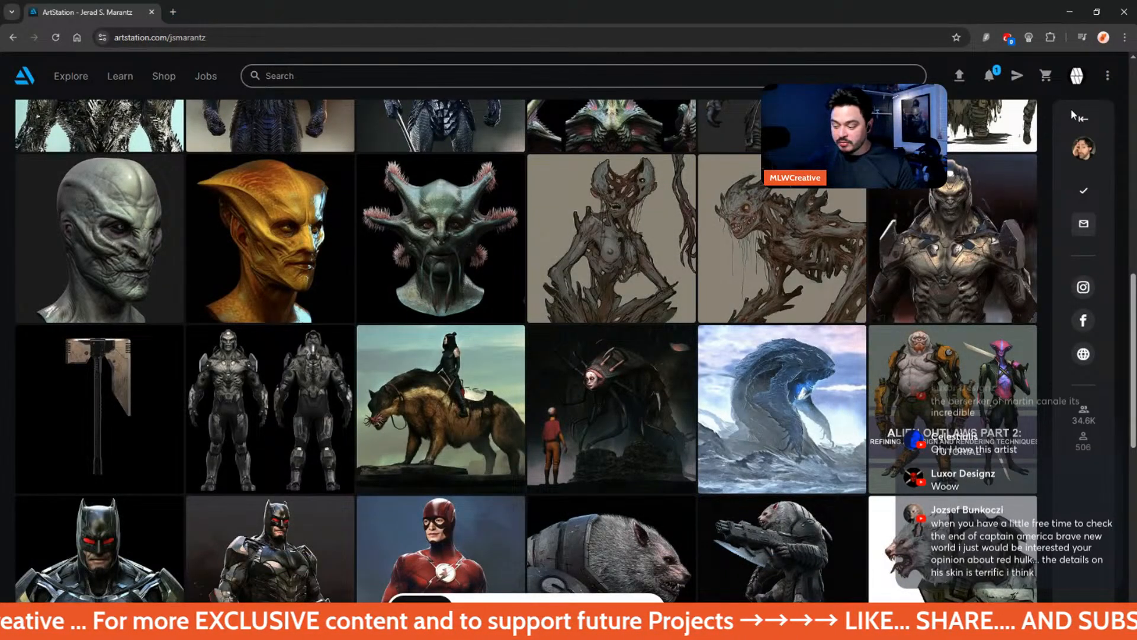
click(1075, 115)
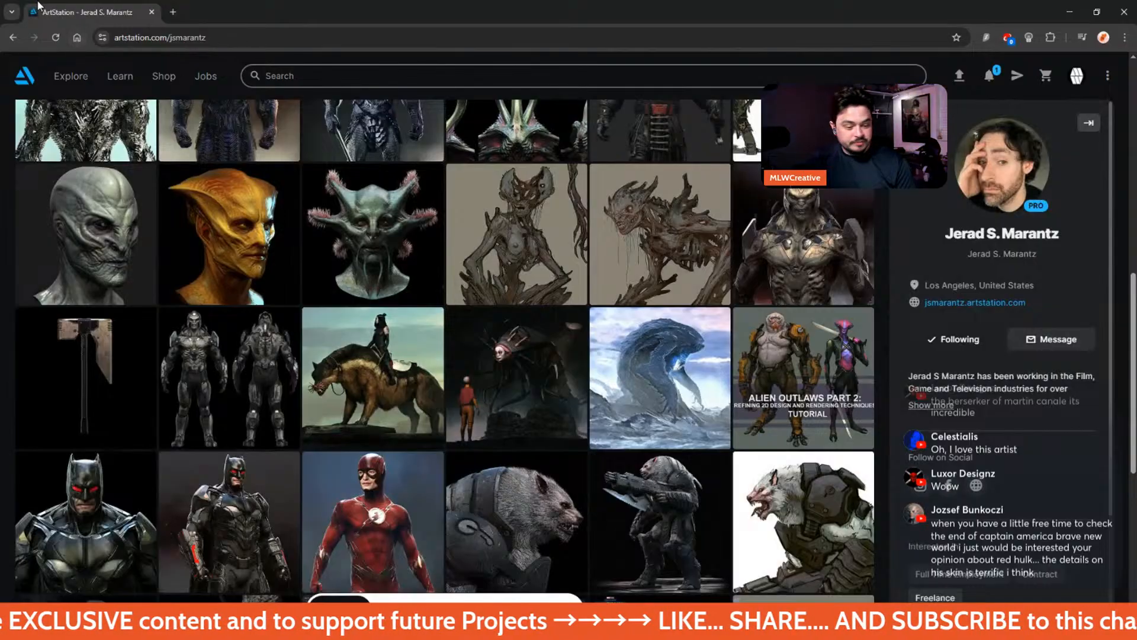
click(153, 12)
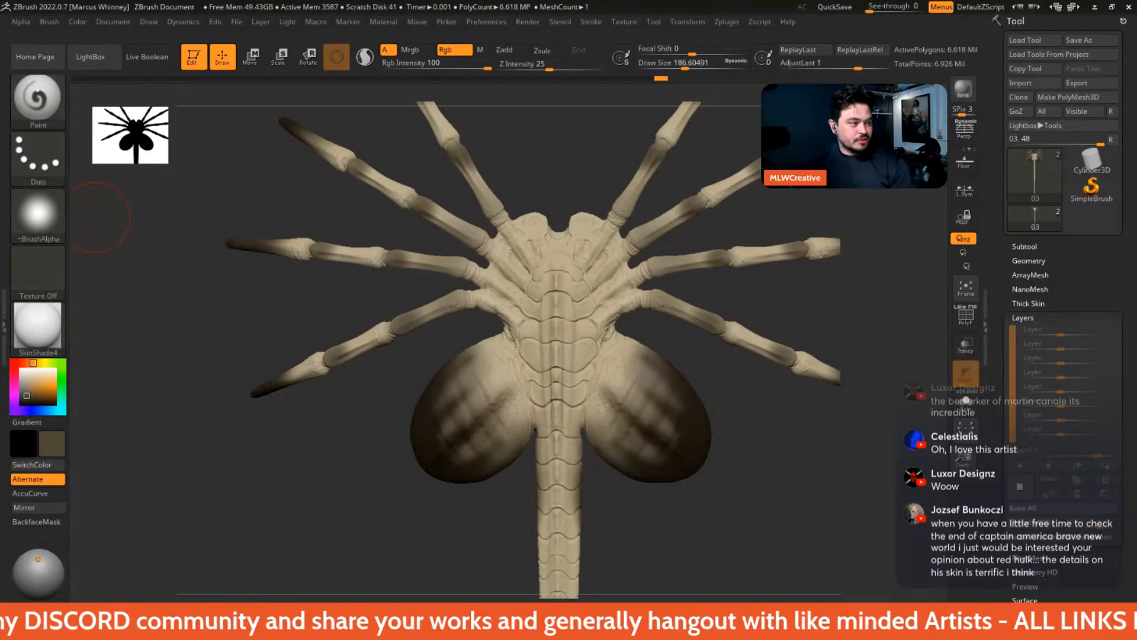
- Switch to the browser, examine the Captain America: Brave New World keyframe concepts of Red Hulk on ArtStation, and return to ZBrush
right_drag(178, 637, 116, 526)
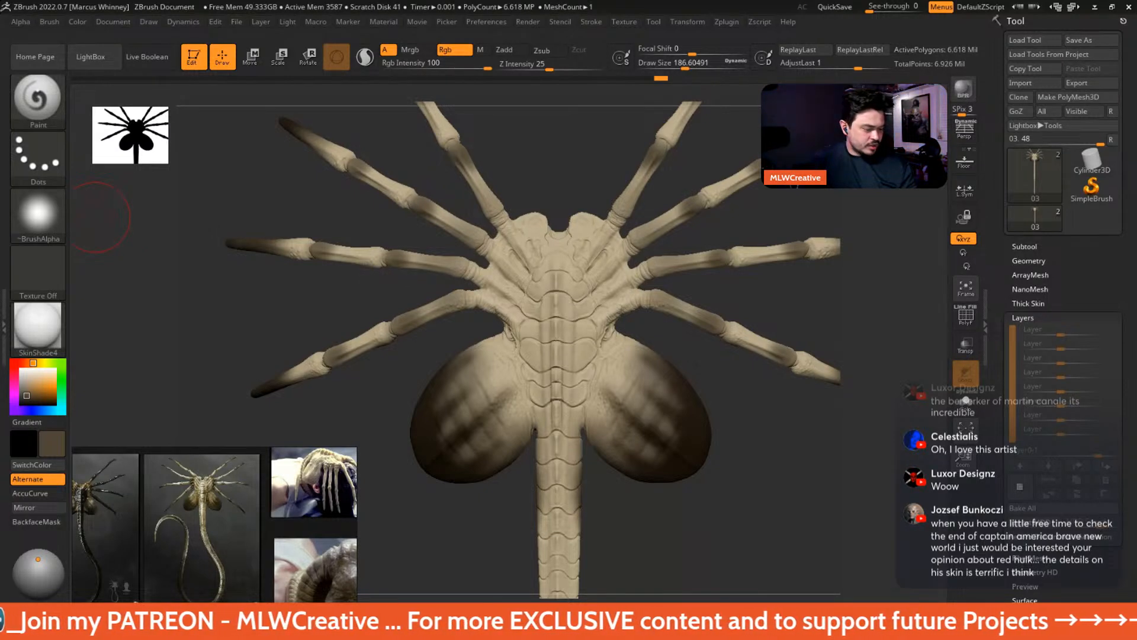
drag(178, 633, 460, 80)
click(762, 77)
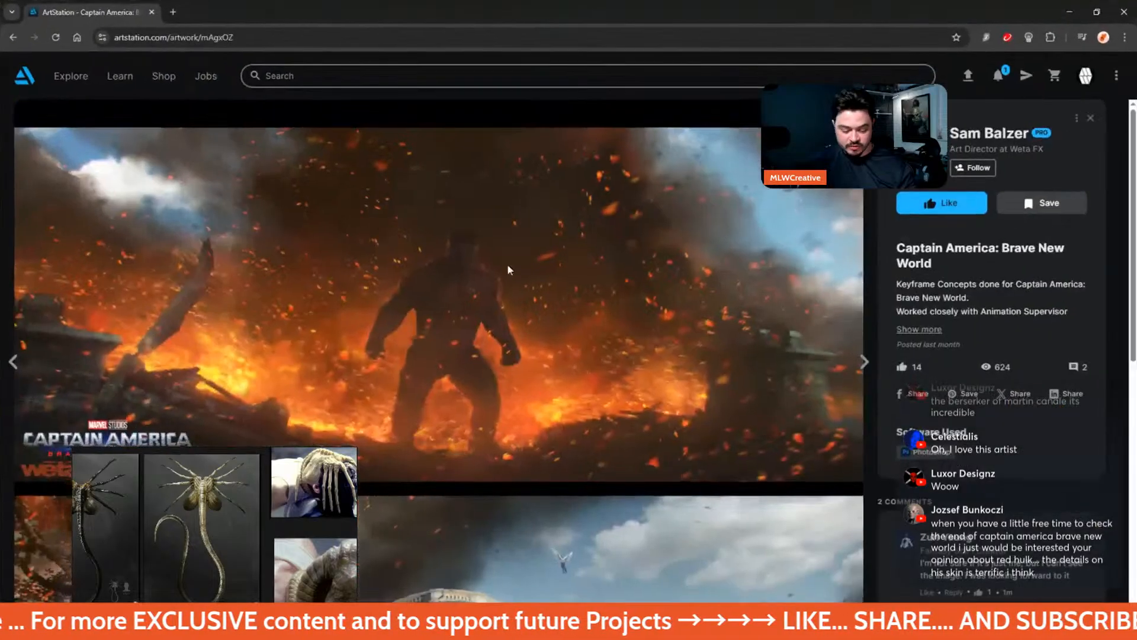
right_drag(173, 517, 1, 469)
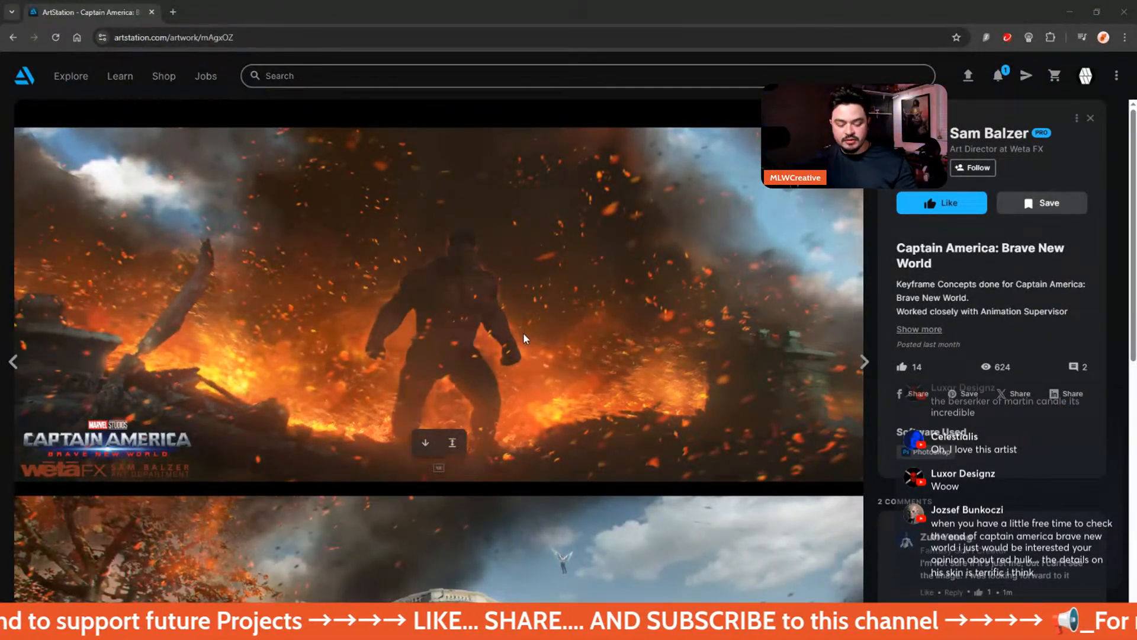
scroll(522, 338, down, 5)
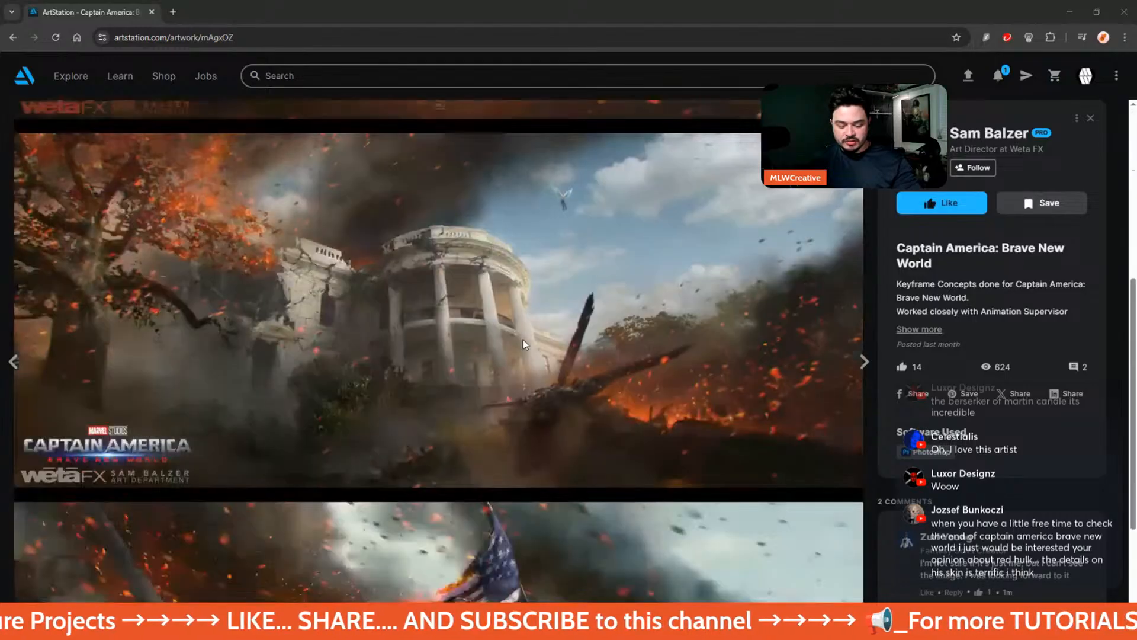
scroll(523, 340, down, 3)
scroll(527, 334, up, 1)
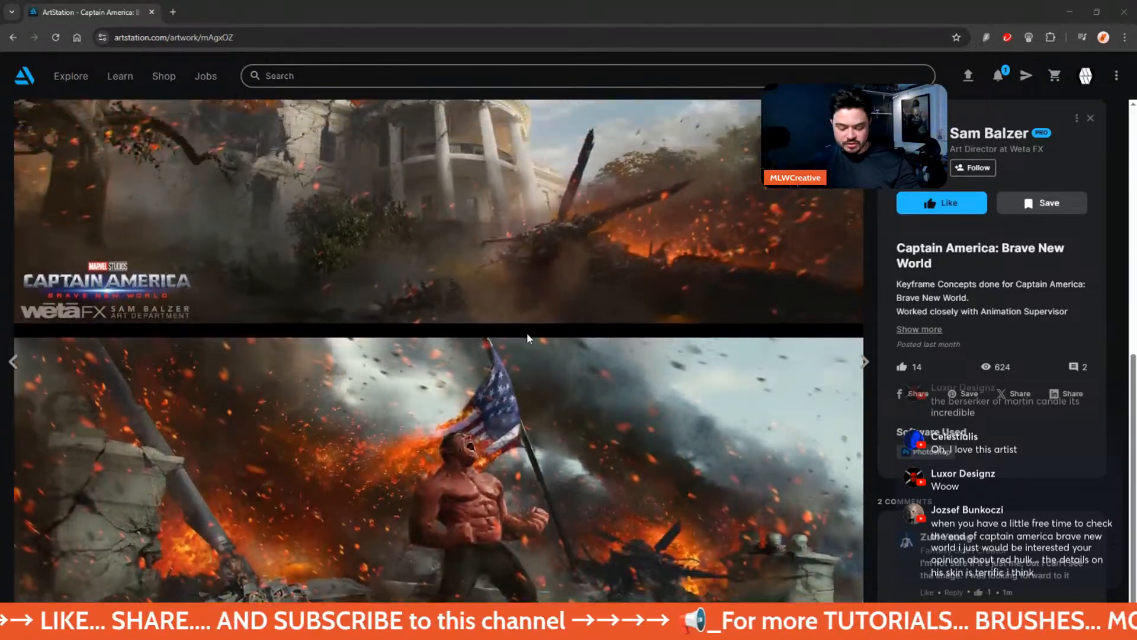
scroll(527, 336, down, 1)
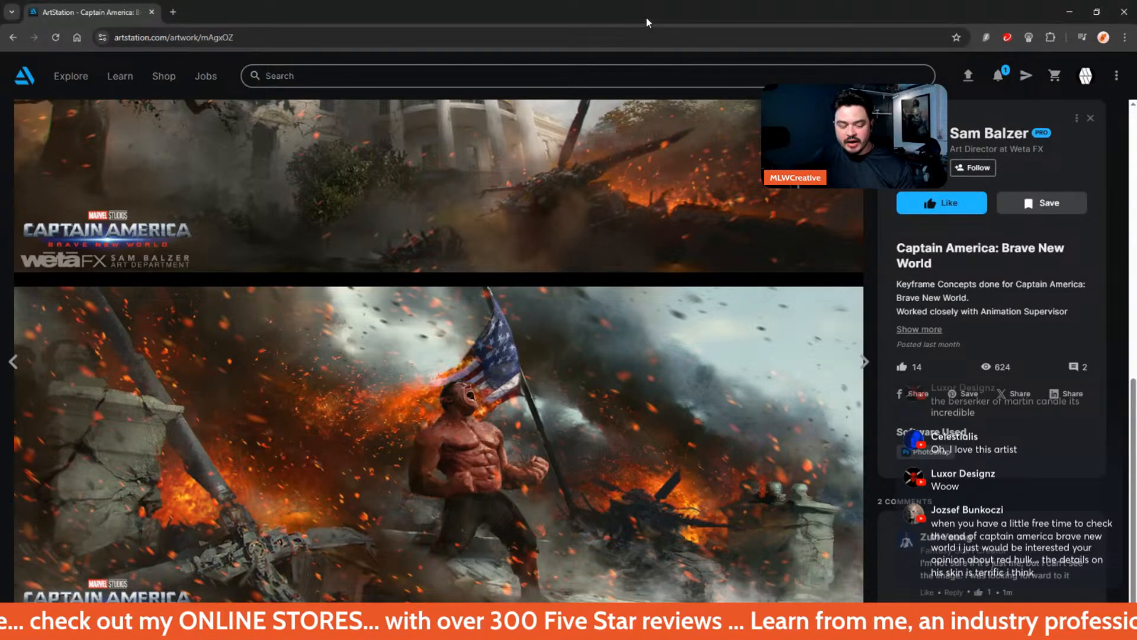
key(alt+Tab)
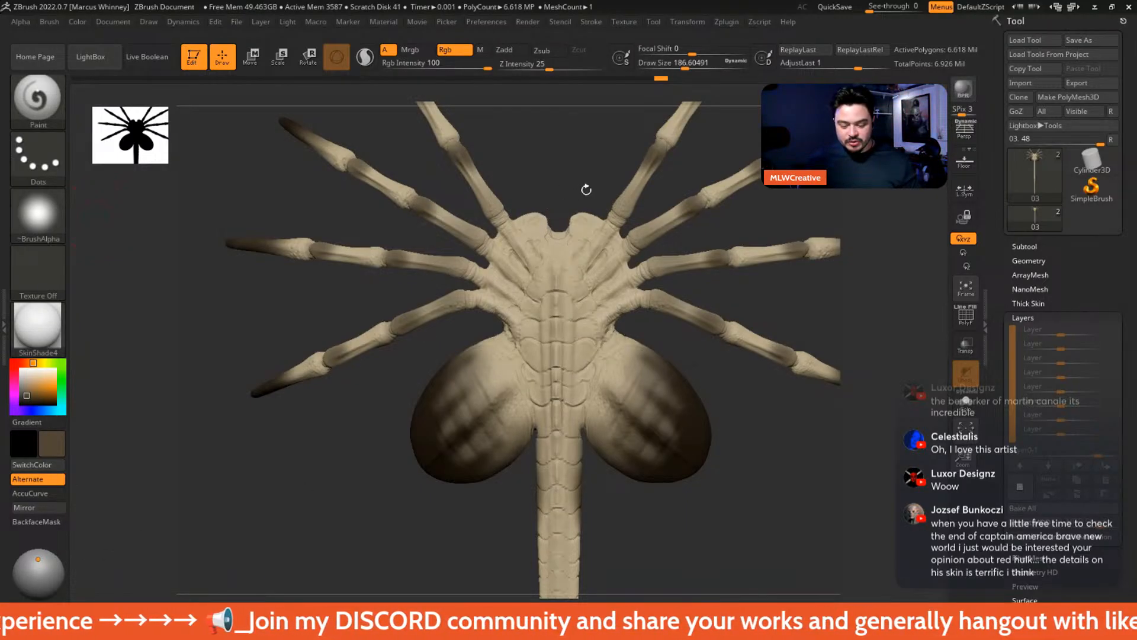
- Reframe the creature's back and reposition the reference board so the two full-body creature images sit beside the model
drag(585, 188, 534, 193)
key(space)
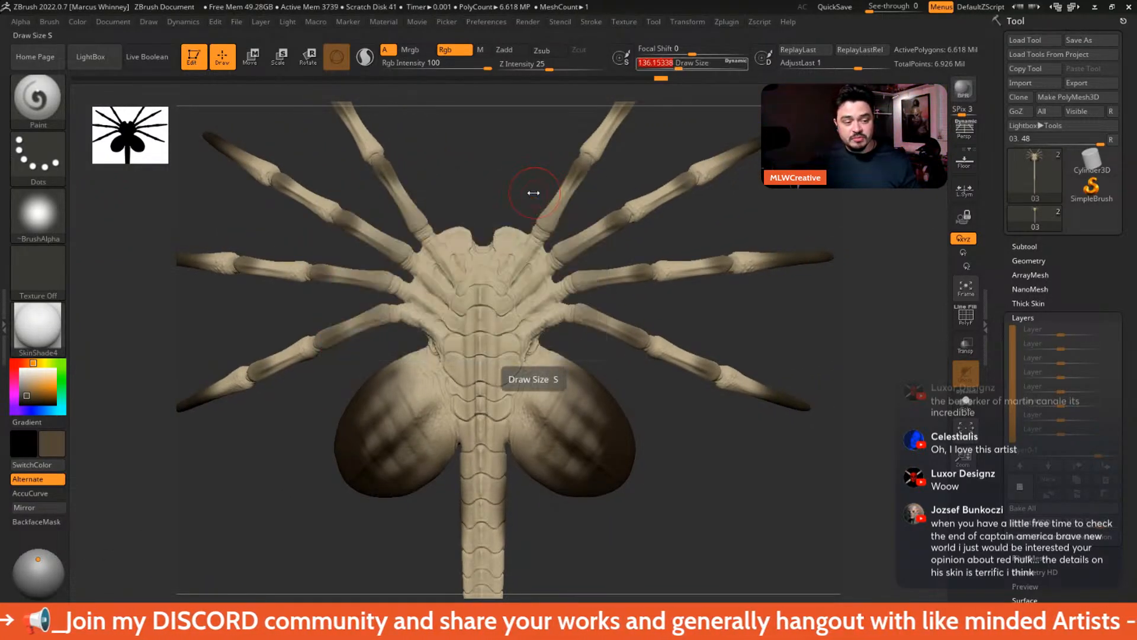
alt+drag(494, 157, 515, 174)
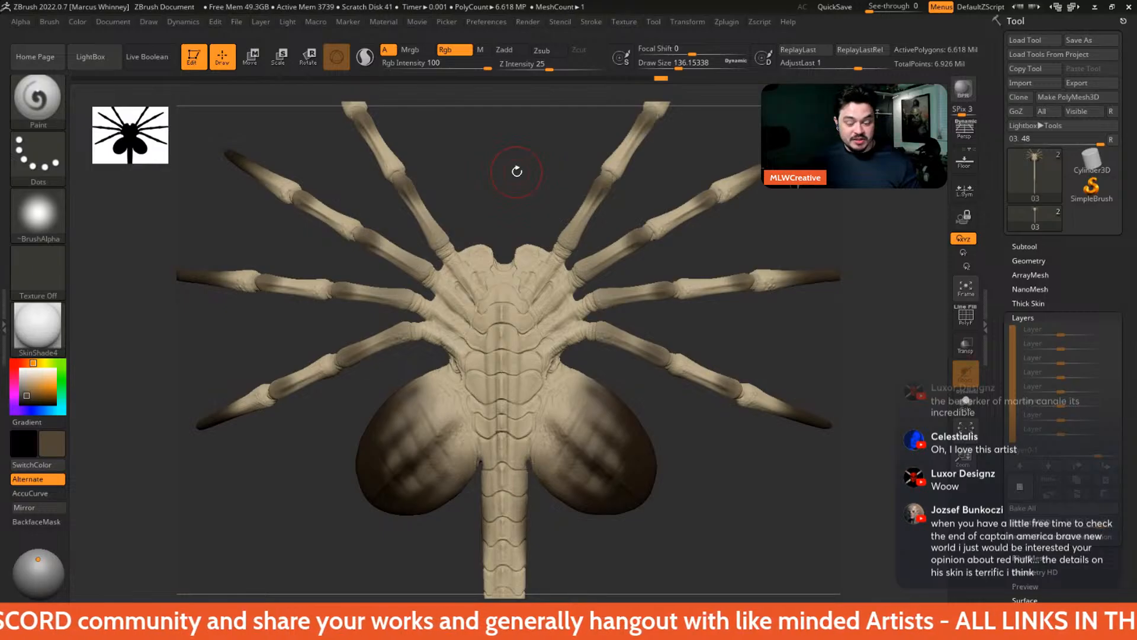
right_drag(0, 333, 181, 478)
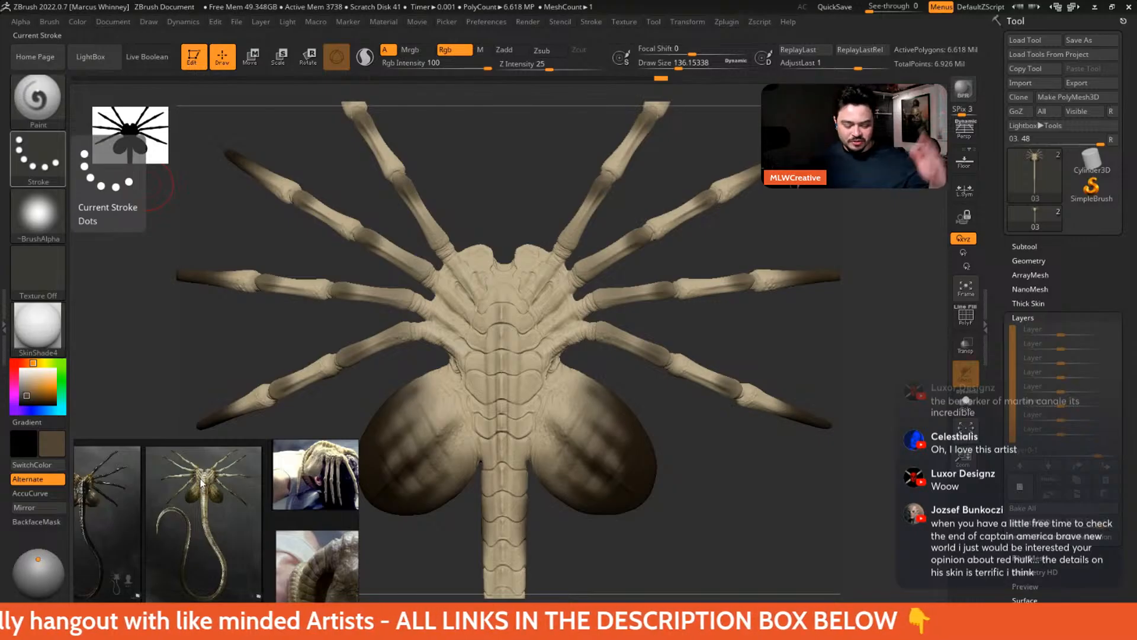
drag(357, 441, 271, 439)
right_drag(169, 486, 191, 488)
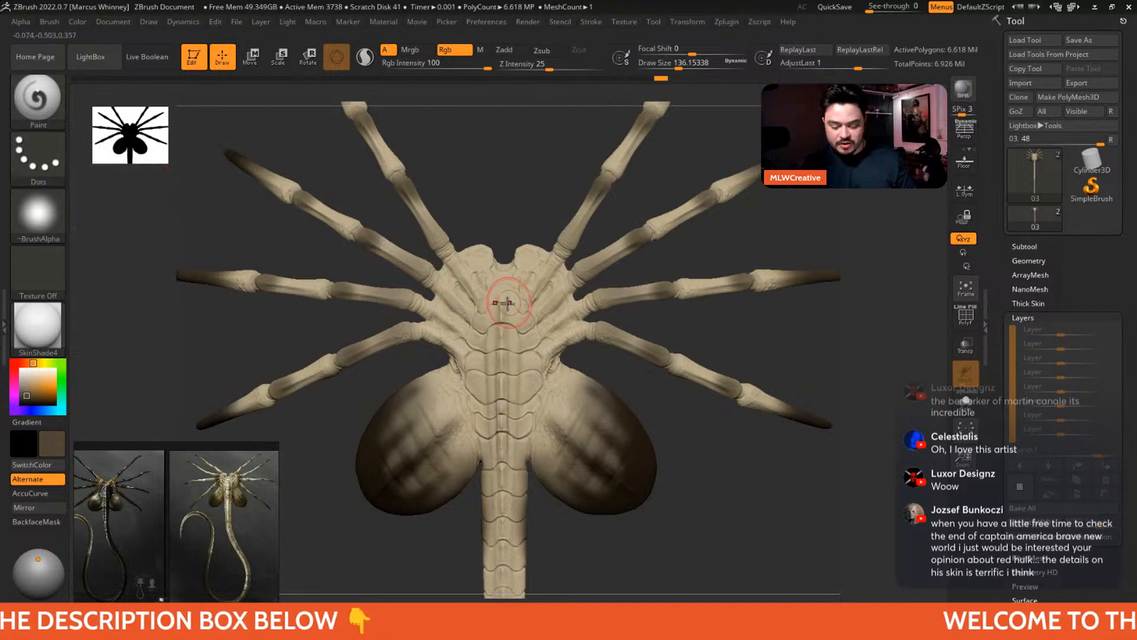
- Set the draw size to about 187 and paint a brown stripe down the centre of the creature's upper spine
key(space)
drag(513, 303, 520, 304)
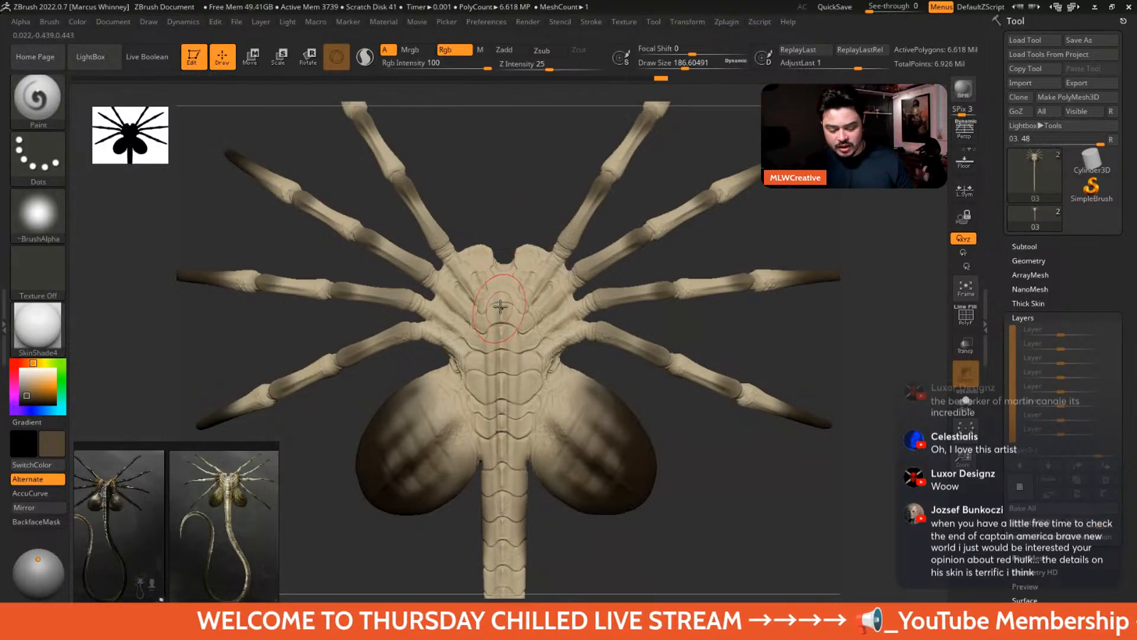
drag(504, 308, 502, 452)
- Set the draw size to about 212 and extend the brown centre stripe from the spine down along the tail
key(space)
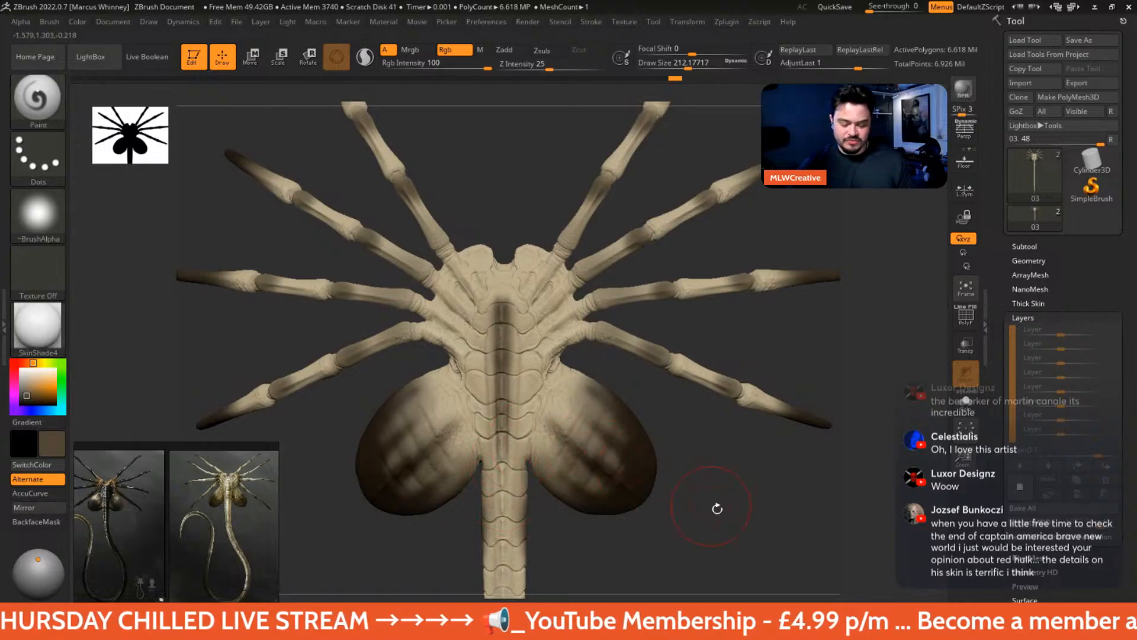
alt+drag(716, 508, 738, 454)
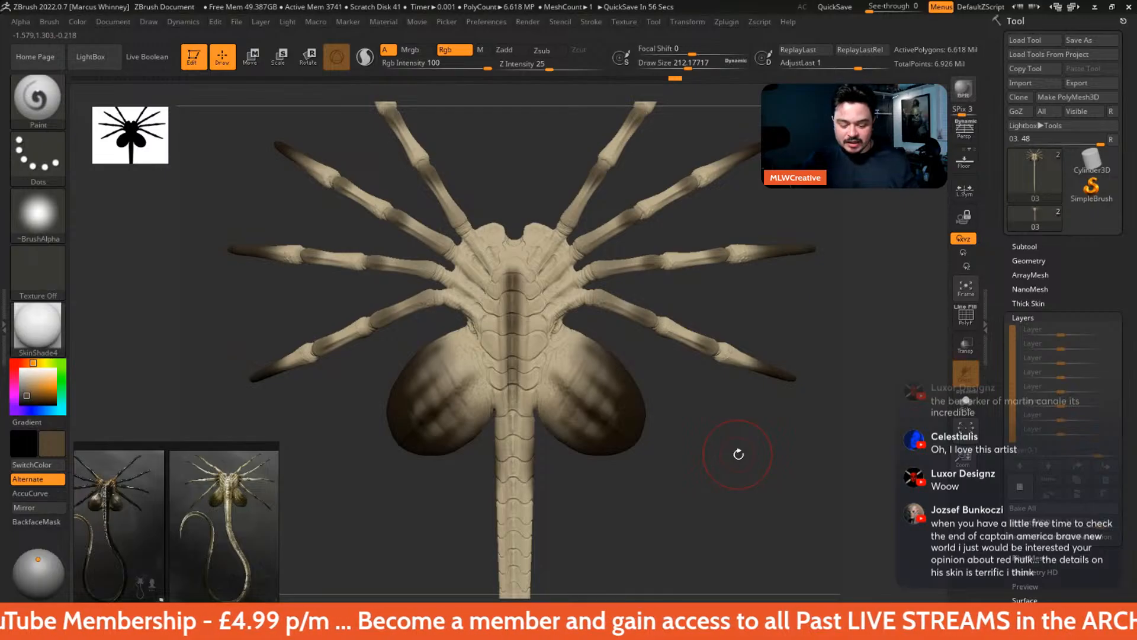
drag(513, 277, 513, 514)
mouse_move(586, 518)
alt+mouse_down()
mouse_move(617, 506)
mouse_move(621, 392)
alt+mouse_up()
drag(519, 283, 521, 445)
alt+drag(593, 482, 633, 452)
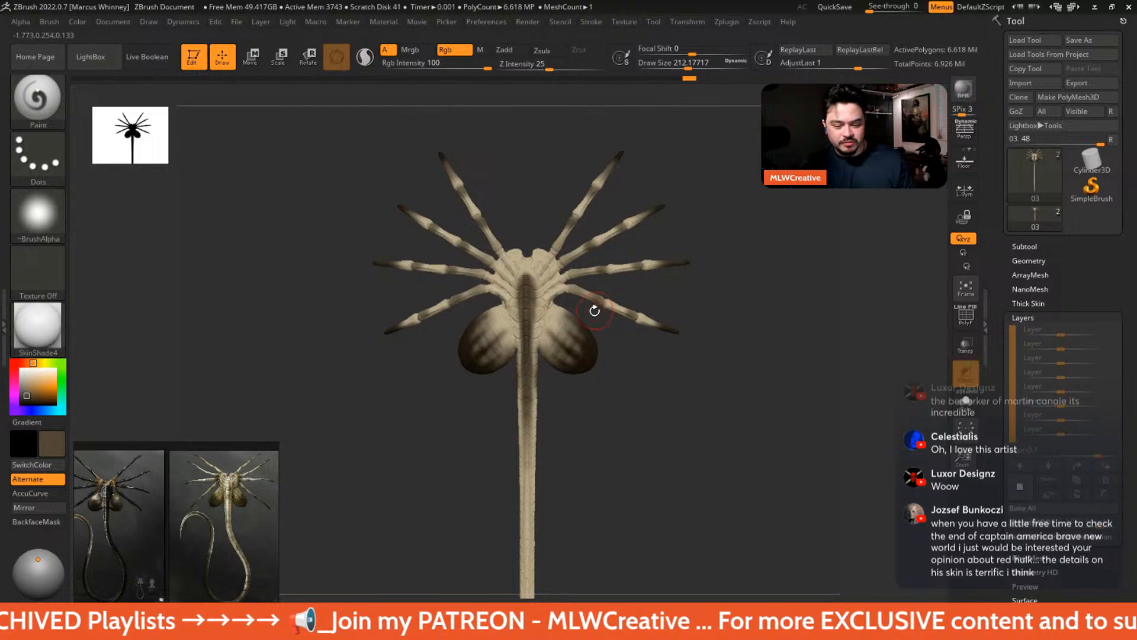
alt+drag(632, 355, 635, 271)
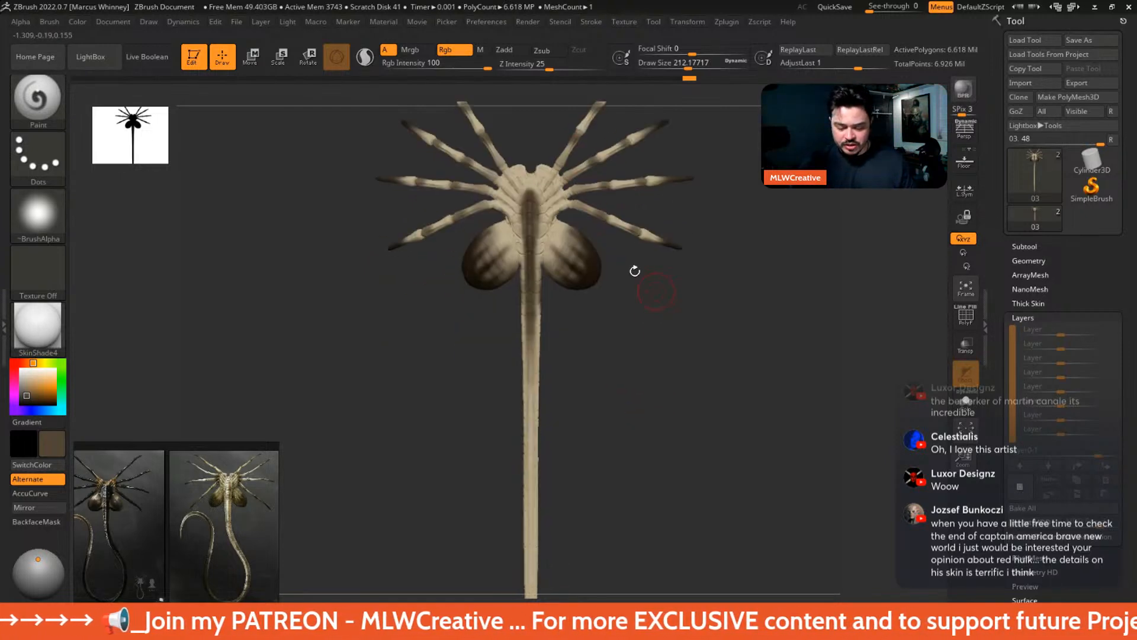
drag(530, 325, 525, 493)
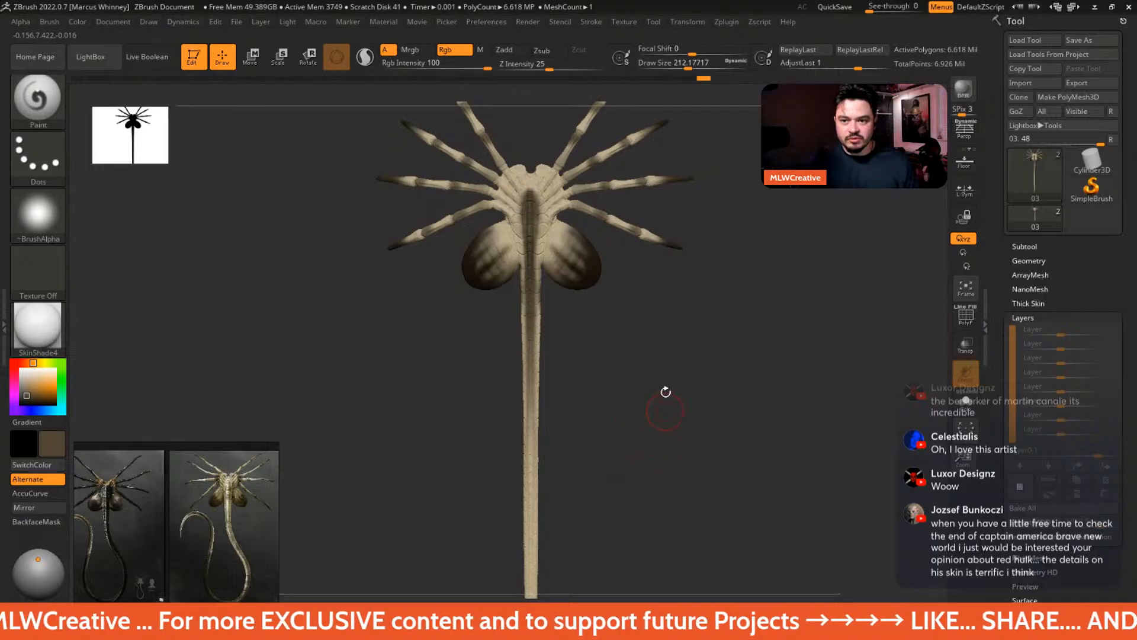
- Enlarge the draw size to about 639 and darken the tip of the tail with brown
drag(683, 378, 668, 303)
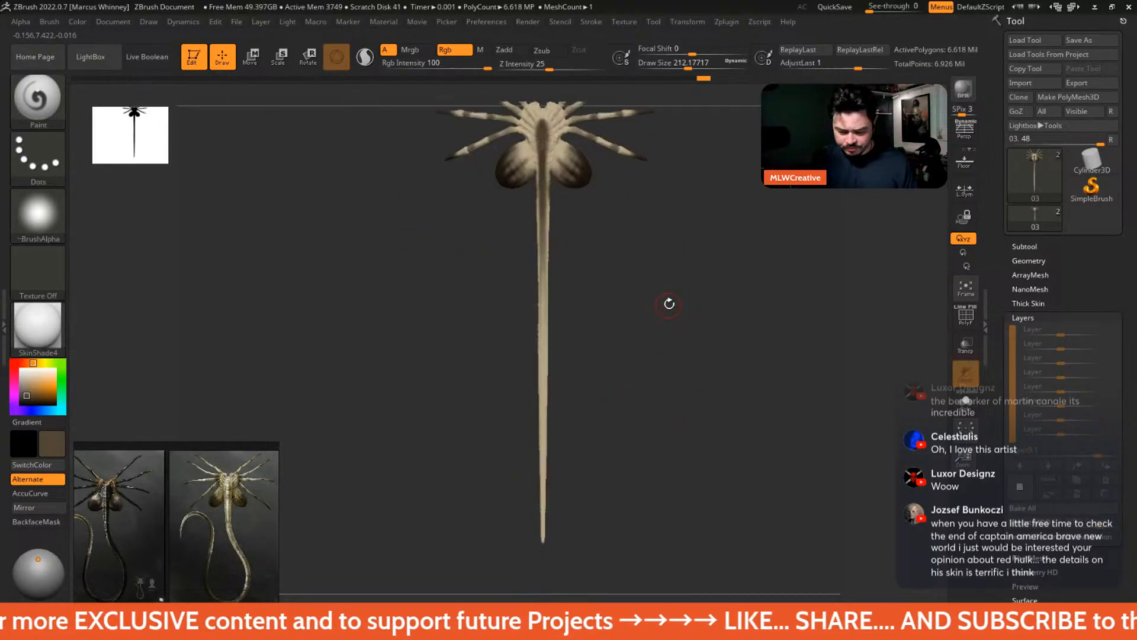
key(space)
click(647, 406)
mouse_move(541, 542)
mouse_down()
mouse_move(538, 486)
mouse_move(546, 553)
mouse_up()
mouse_move(604, 488)
mouse_down()
mouse_move(507, 483)
mouse_move(498, 468)
mouse_up()
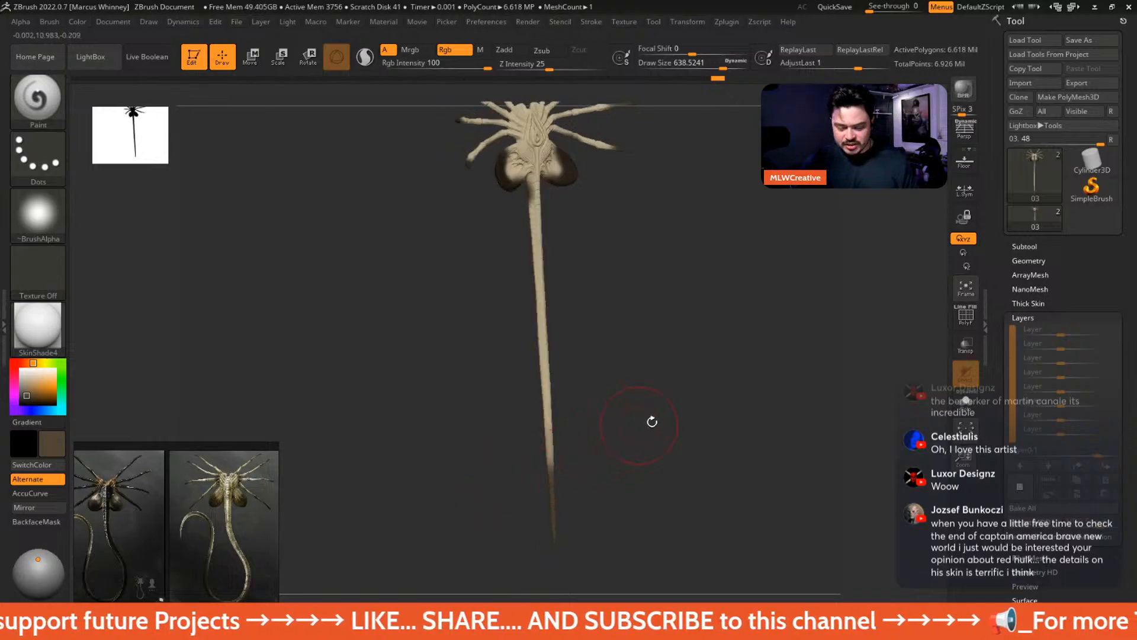
- Sample the beige body colour, set the draw size to about 140, and paint over the brown on the sides and underside of the tail base
drag(651, 422, 644, 418)
alt+drag(669, 325, 685, 483)
alt+drag(663, 292, 664, 498)
key(c)
key(space)
click(552, 265)
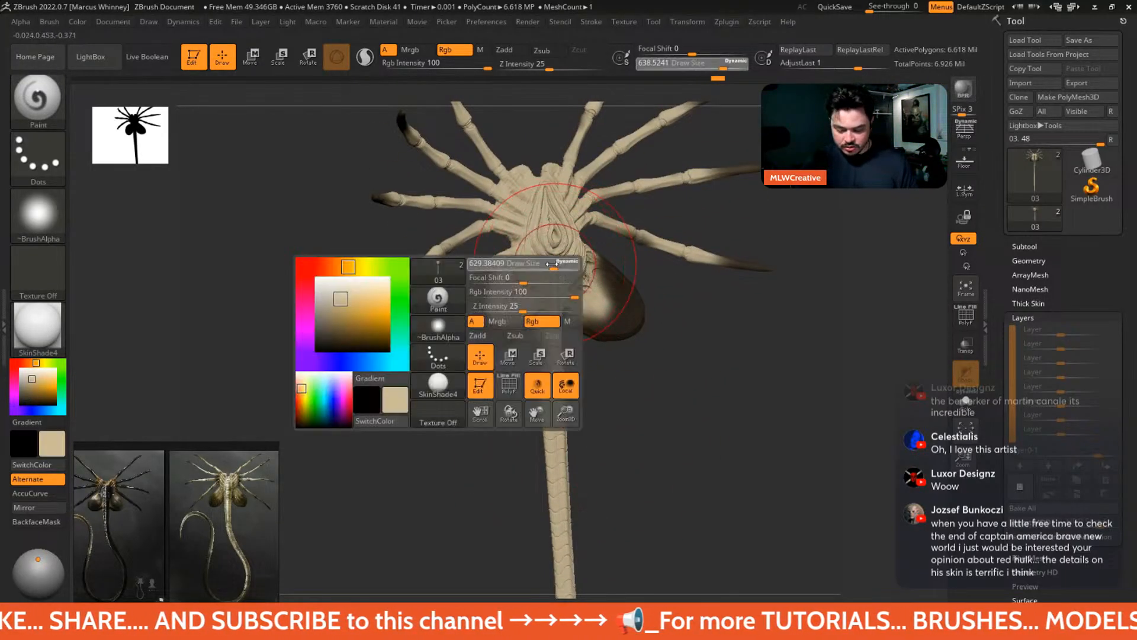
drag(552, 264, 509, 265)
mouse_move(670, 538)
alt+mouse_down()
mouse_move(681, 401)
mouse_move(637, 357)
alt+mouse_up()
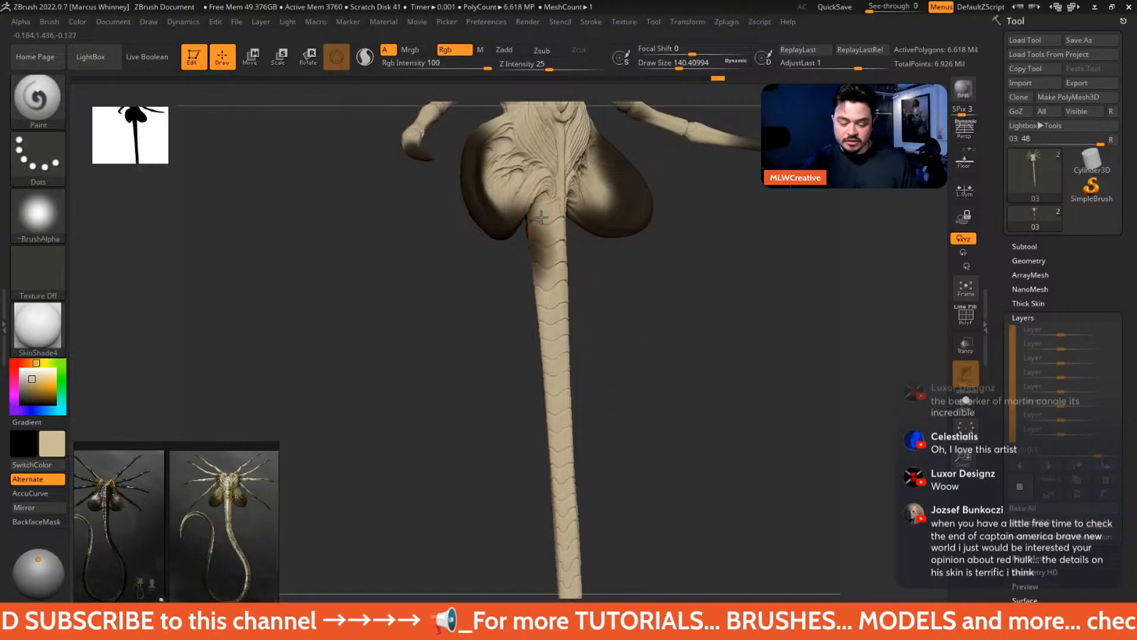
drag(541, 217, 546, 295)
drag(692, 330, 631, 317)
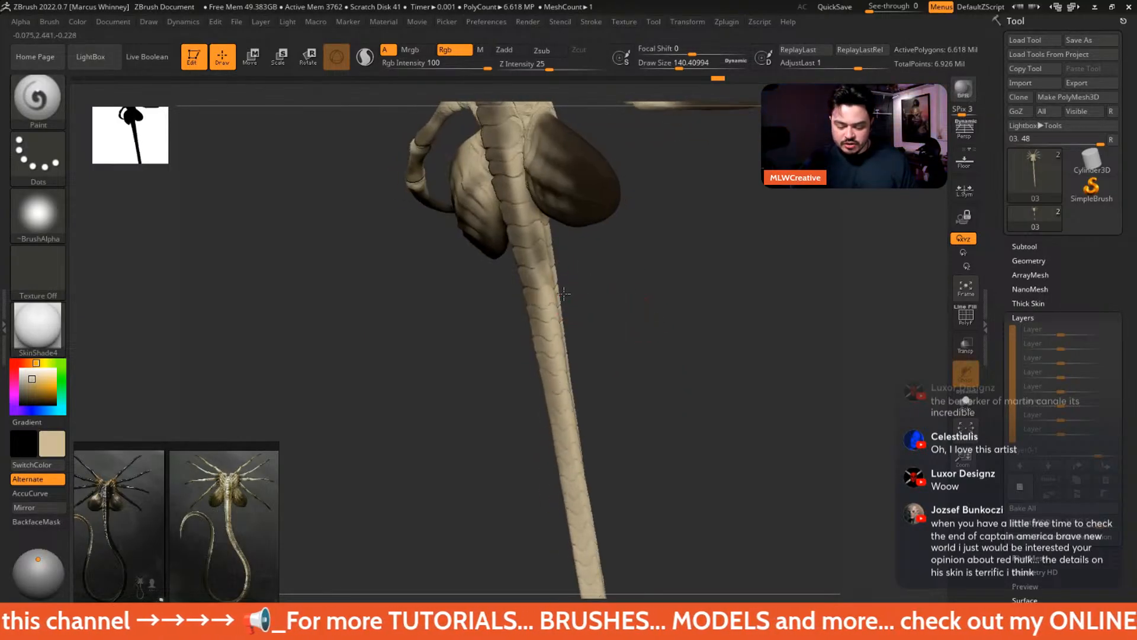
drag(563, 293, 441, 279)
drag(535, 218, 537, 254)
mouse_move(691, 351)
mouse_down()
mouse_move(653, 347)
mouse_move(657, 373)
mouse_move(628, 414)
mouse_move(703, 374)
mouse_move(687, 477)
mouse_move(710, 505)
mouse_move(718, 473)
mouse_move(707, 493)
mouse_up()
- Sample a dark brown, set the draw size to about 172, and shade the two head lobes and the leg bases on both sides
key(c)
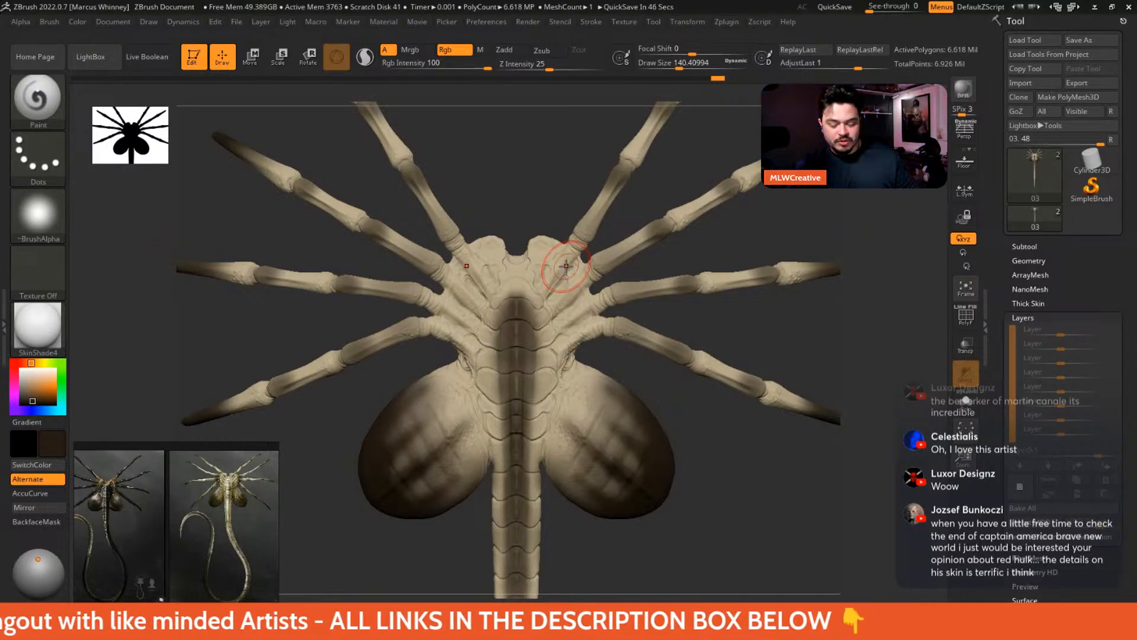
alt+drag(538, 170, 549, 166)
key(space)
mouse_move(564, 225)
mouse_down()
mouse_move(566, 205)
mouse_move(561, 218)
mouse_up()
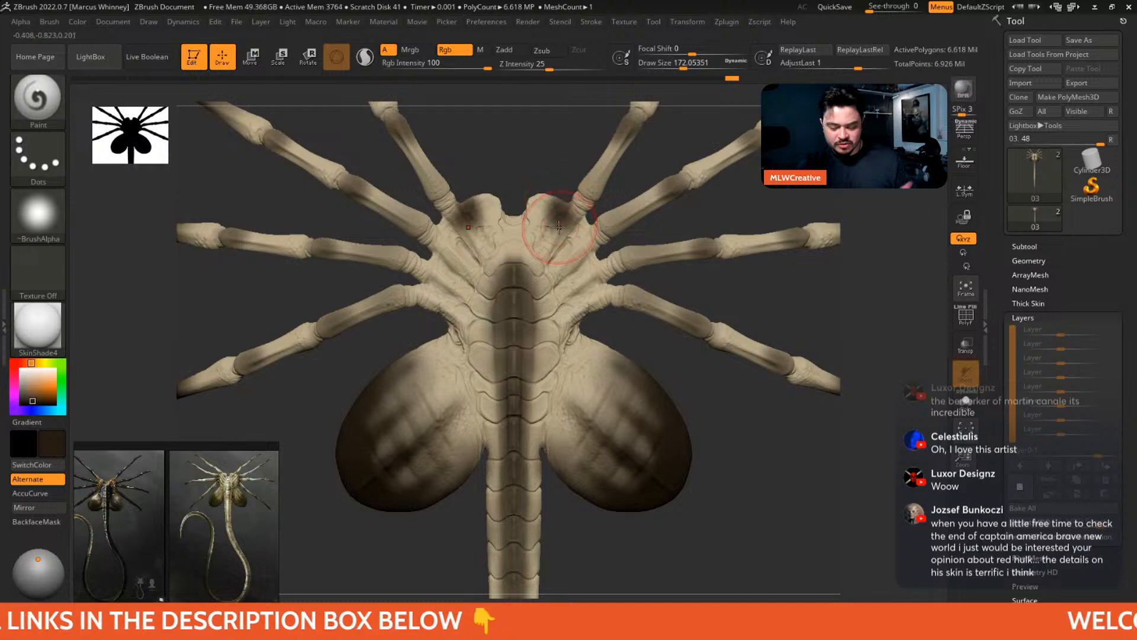
drag(540, 168, 549, 162)
drag(565, 213, 589, 246)
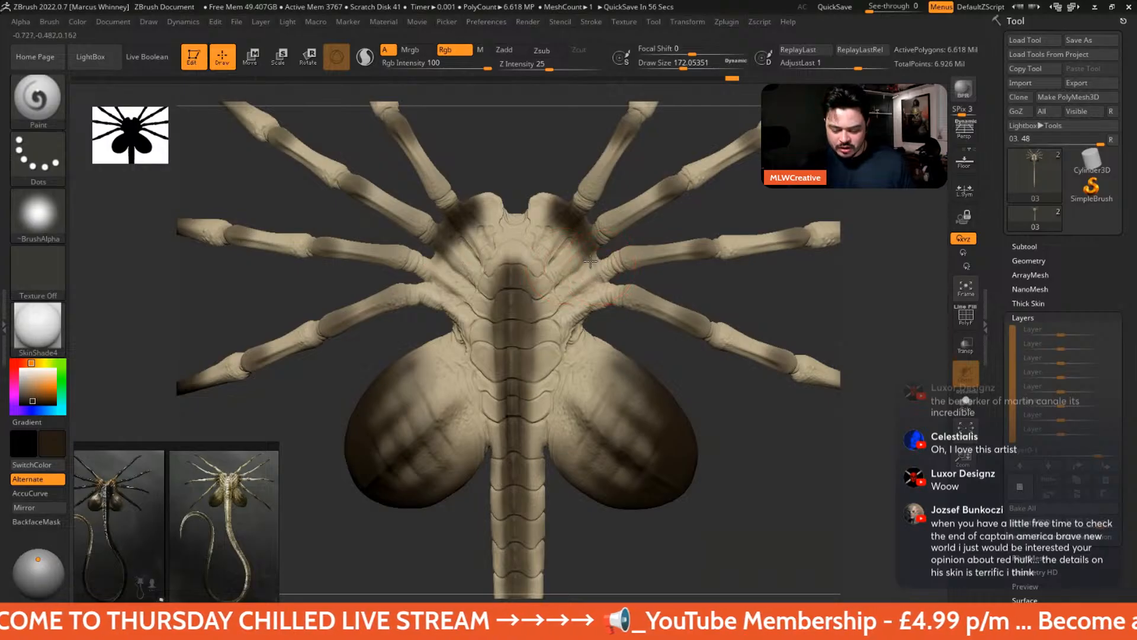
mouse_move(588, 261)
mouse_down()
mouse_move(598, 308)
mouse_move(584, 311)
mouse_move(595, 296)
mouse_move(560, 311)
mouse_move(582, 303)
mouse_move(557, 290)
mouse_move(575, 299)
mouse_move(604, 276)
mouse_move(561, 246)
mouse_move(575, 175)
mouse_move(536, 219)
mouse_move(559, 177)
mouse_move(554, 212)
mouse_move(546, 191)
mouse_up()
- Sample the beige body colour, reduce the draw size to about 104, and touch up the shading on the head and upper back
key(c)
right_drag(550, 174, 519, 206)
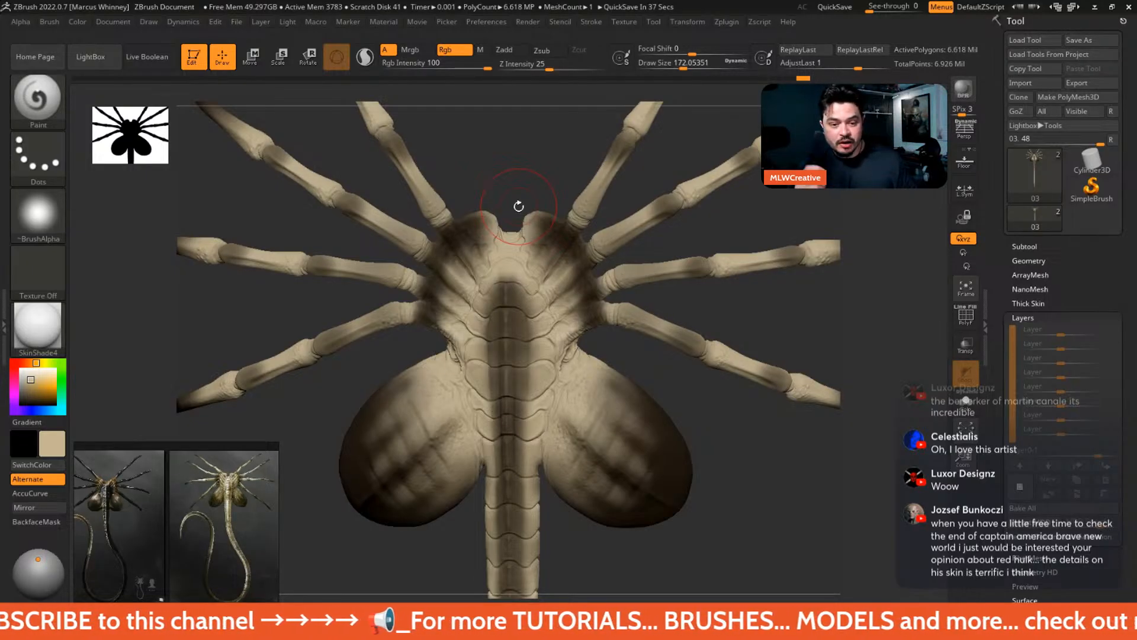
key(space)
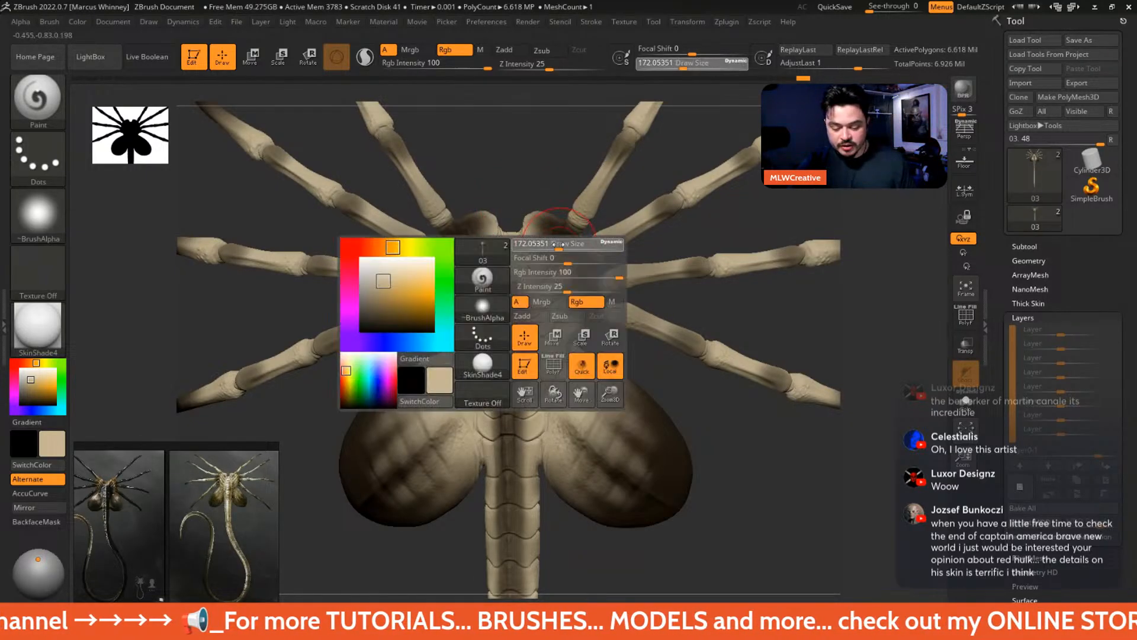
mouse_move(559, 246)
mouse_down()
mouse_move(542, 279)
mouse_move(558, 267)
mouse_move(542, 285)
mouse_move(569, 310)
mouse_move(553, 321)
mouse_up()
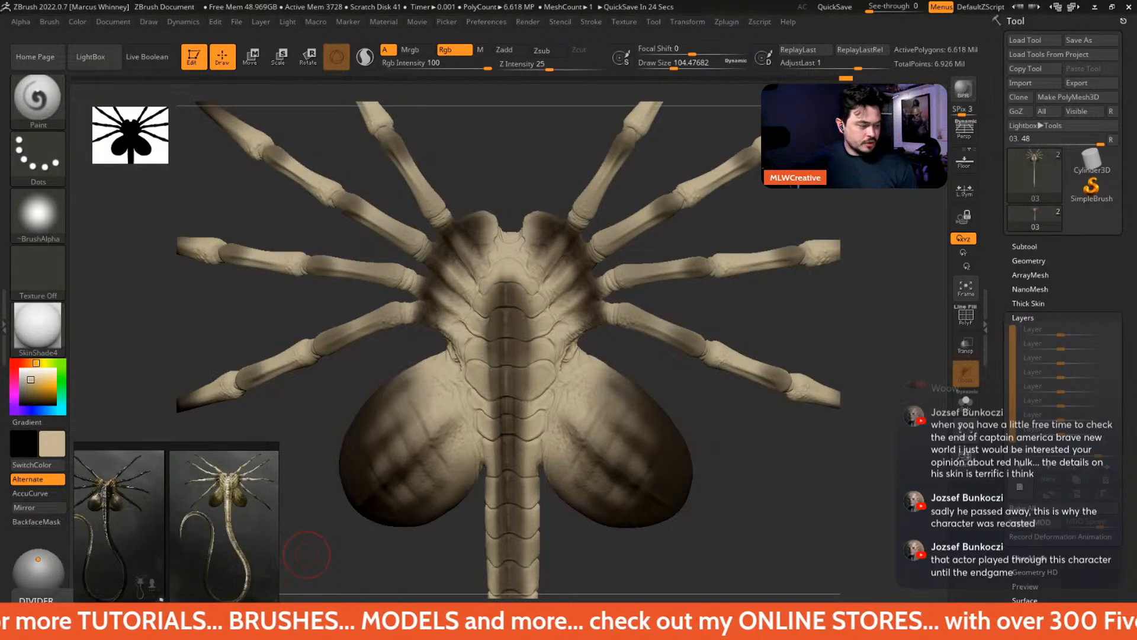
- Switch to the browser's "avengers hulk" image results and compare the Thor vs Hulk fight still, related images, the hooded Hulk portrait and the Guardian close-up
drag(0, 375, 142, 261)
drag(103, 324, 366, 6)
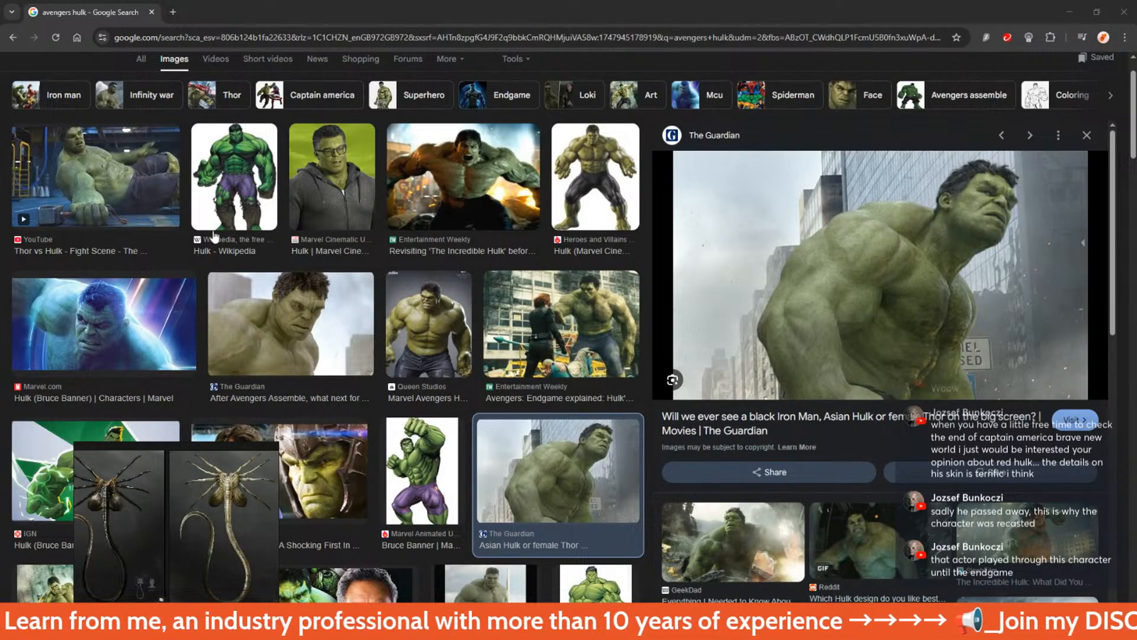
click(101, 173)
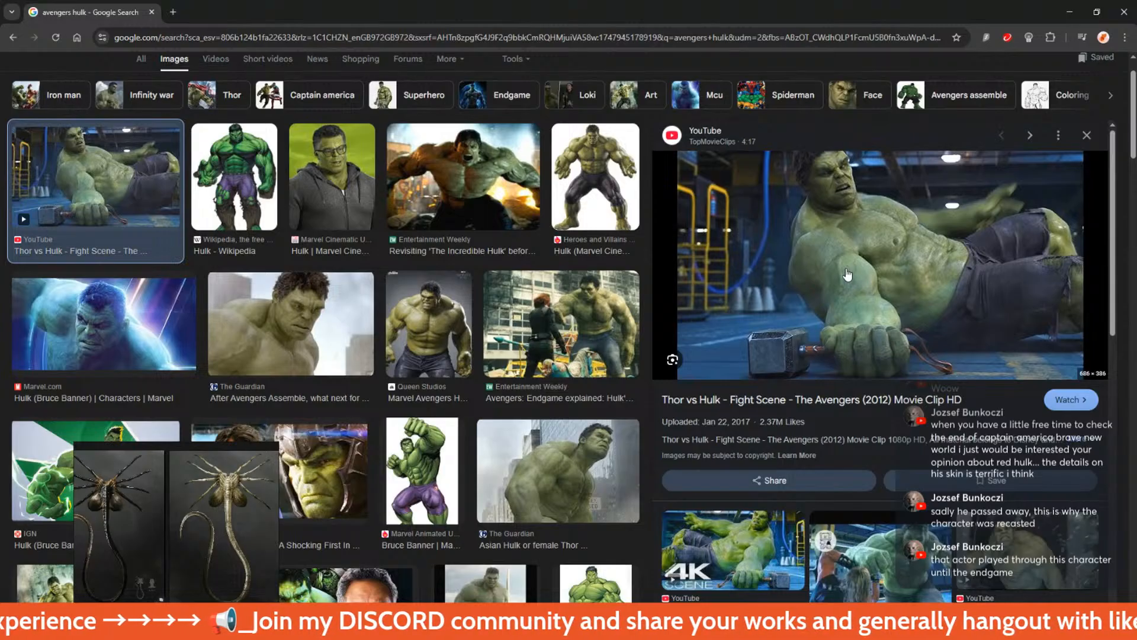
scroll(847, 279, down, 2)
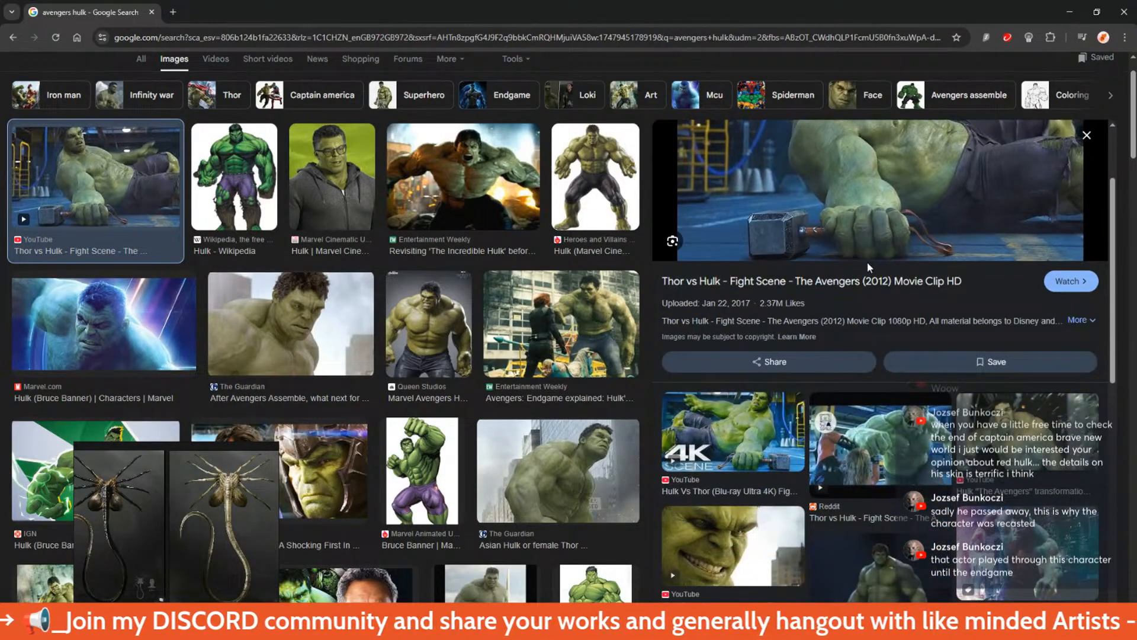
scroll(866, 263, down, 3)
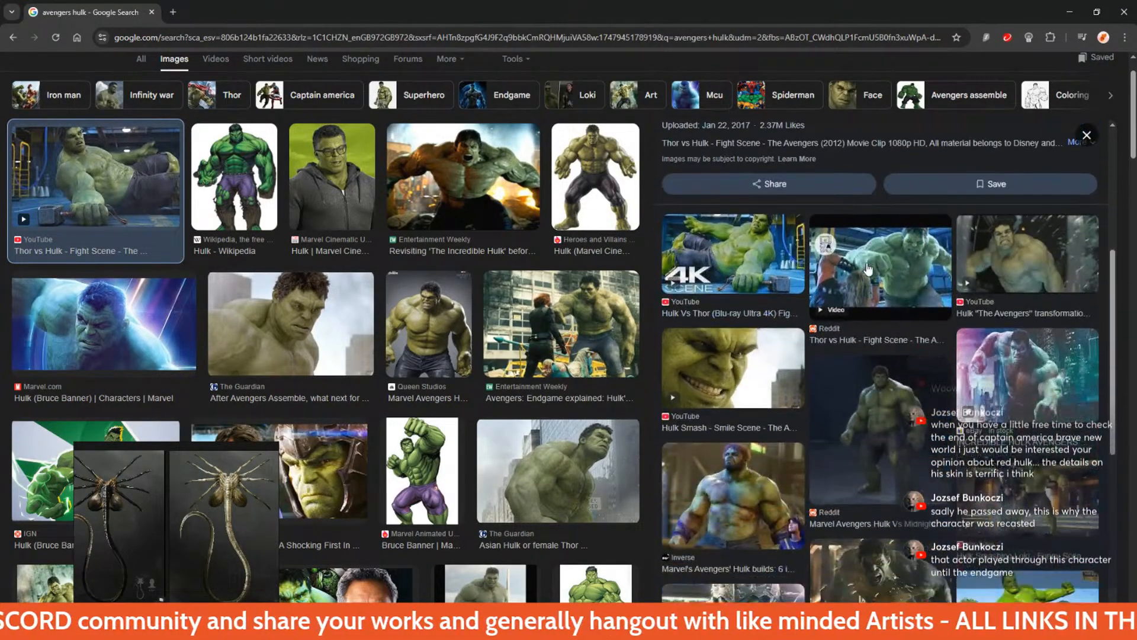
scroll(867, 268, down, 3)
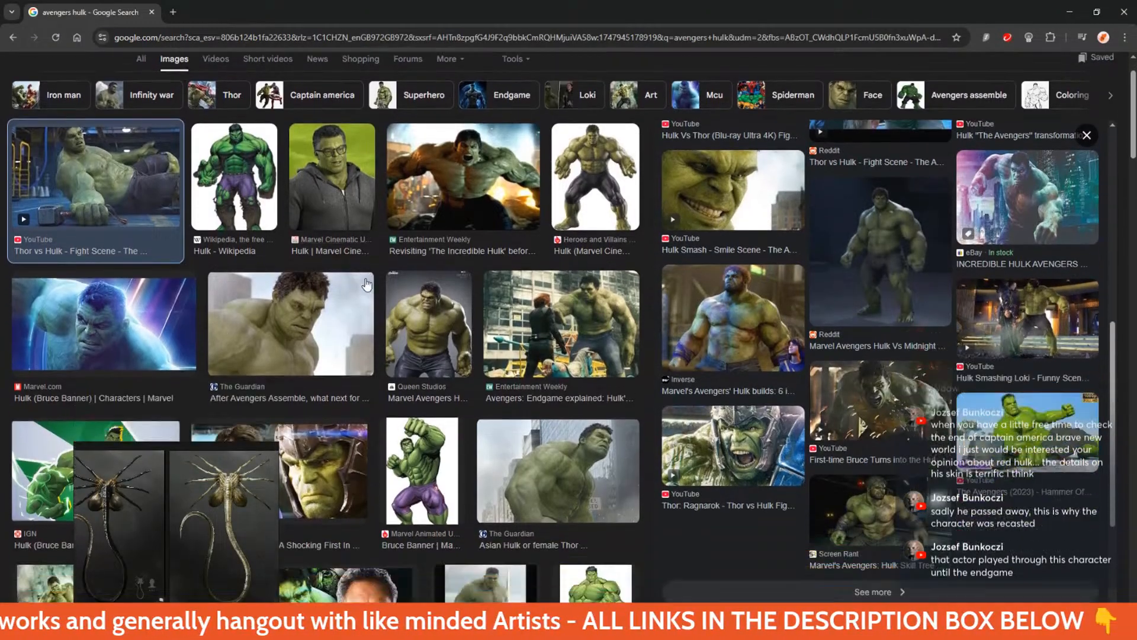
click(349, 165)
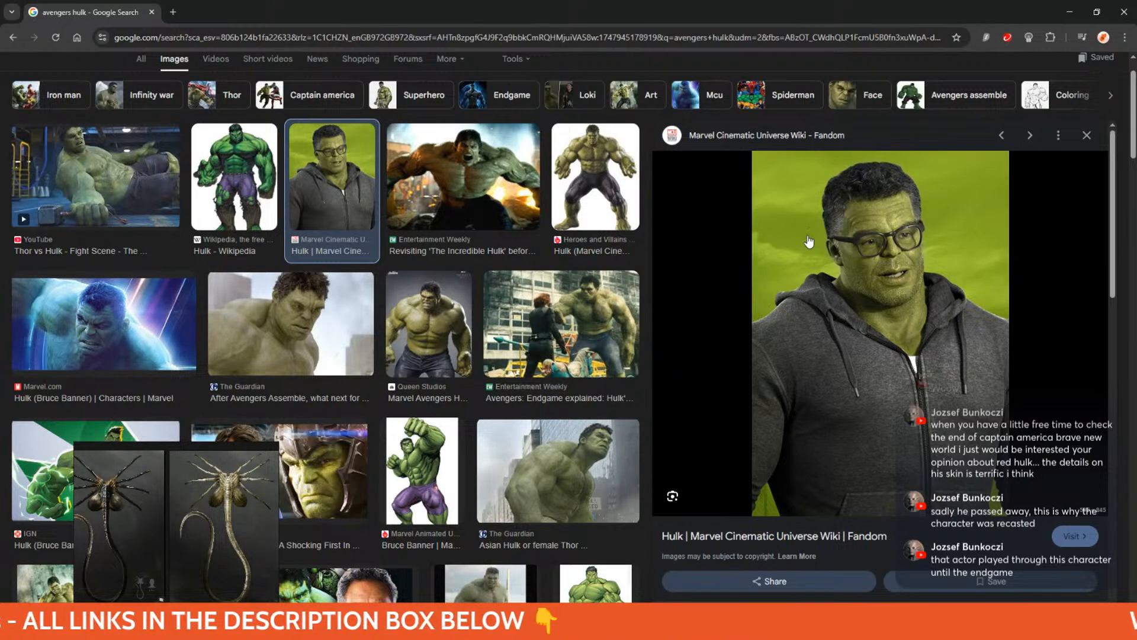
click(293, 315)
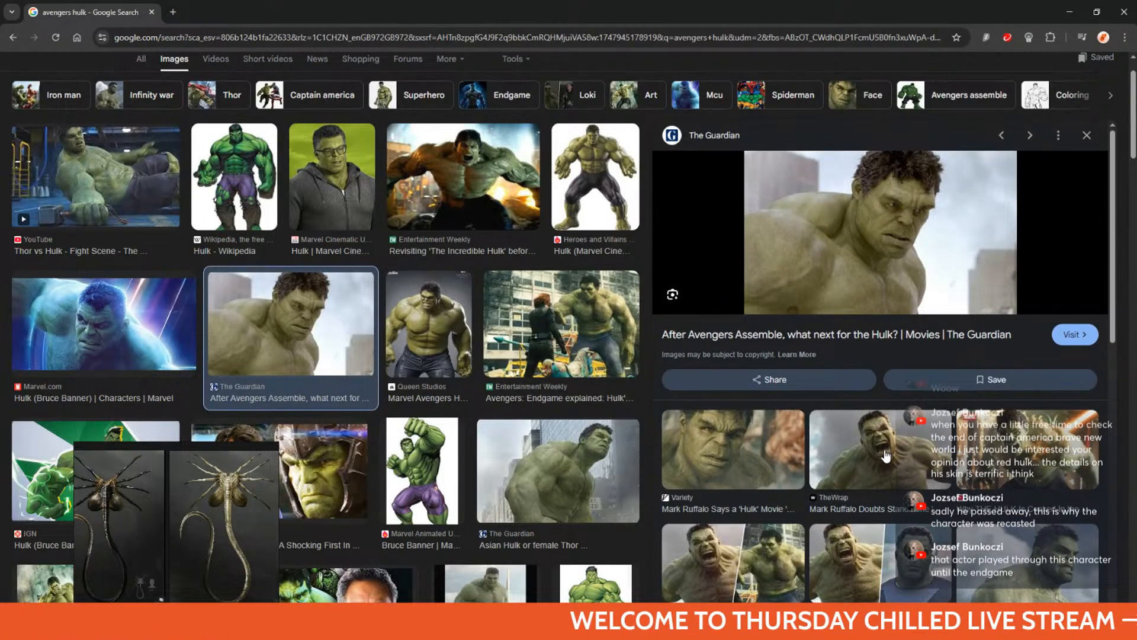
- Compare the TheWrap, Variety, Guardian and Digital Spy Hulk stills with the Thor vs Hulk fight scene image
click(886, 451)
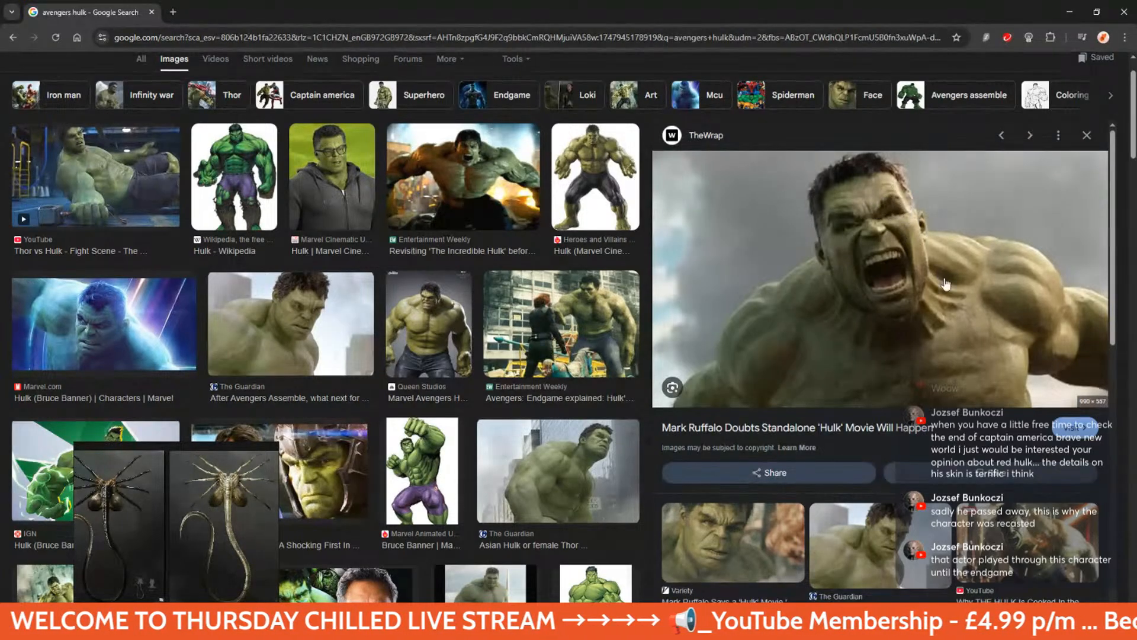
click(761, 536)
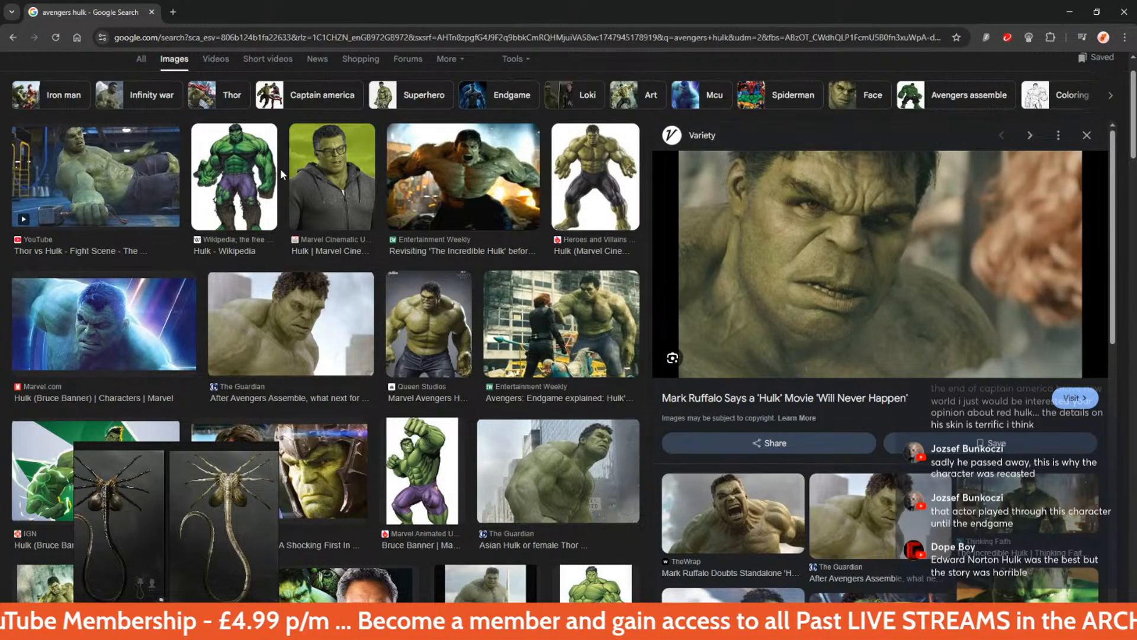
click(864, 514)
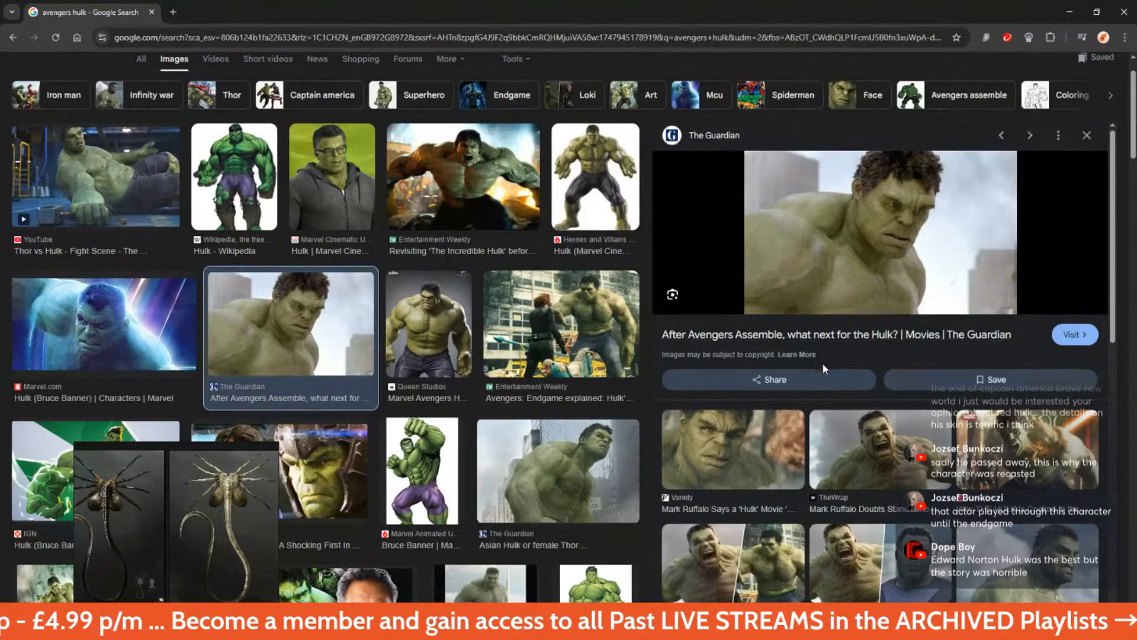
click(1009, 547)
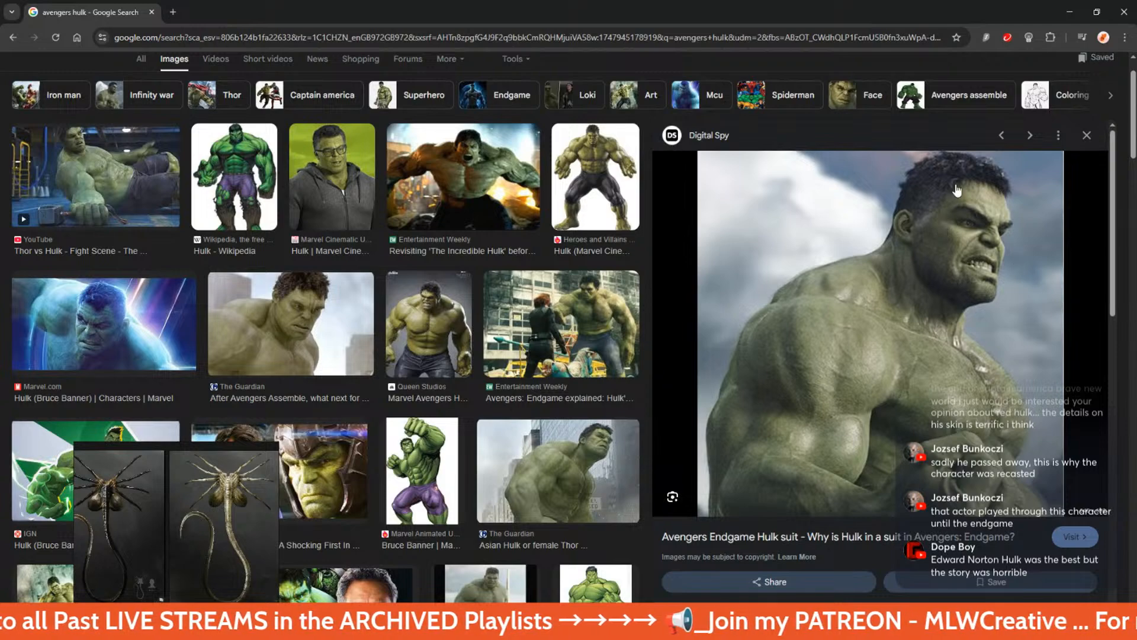
click(115, 167)
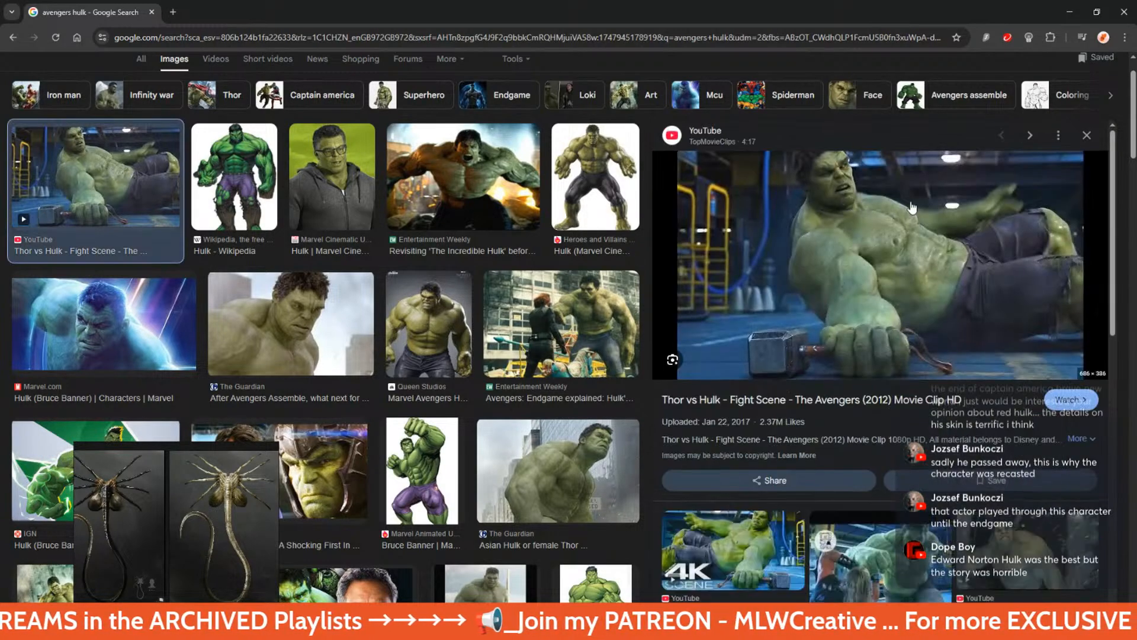
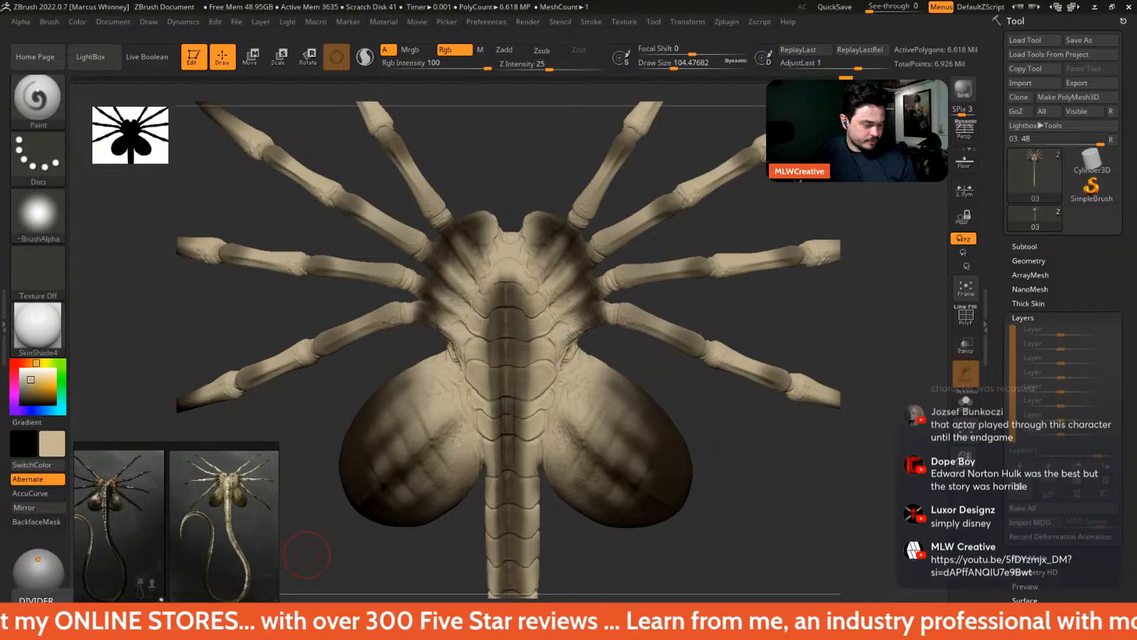
- Review the "hulk avengers character sheet cgi" image results, including the Avengers and Thor Ragnarok comparison, then return to the sculpt
drag(474, 637, 489, 2)
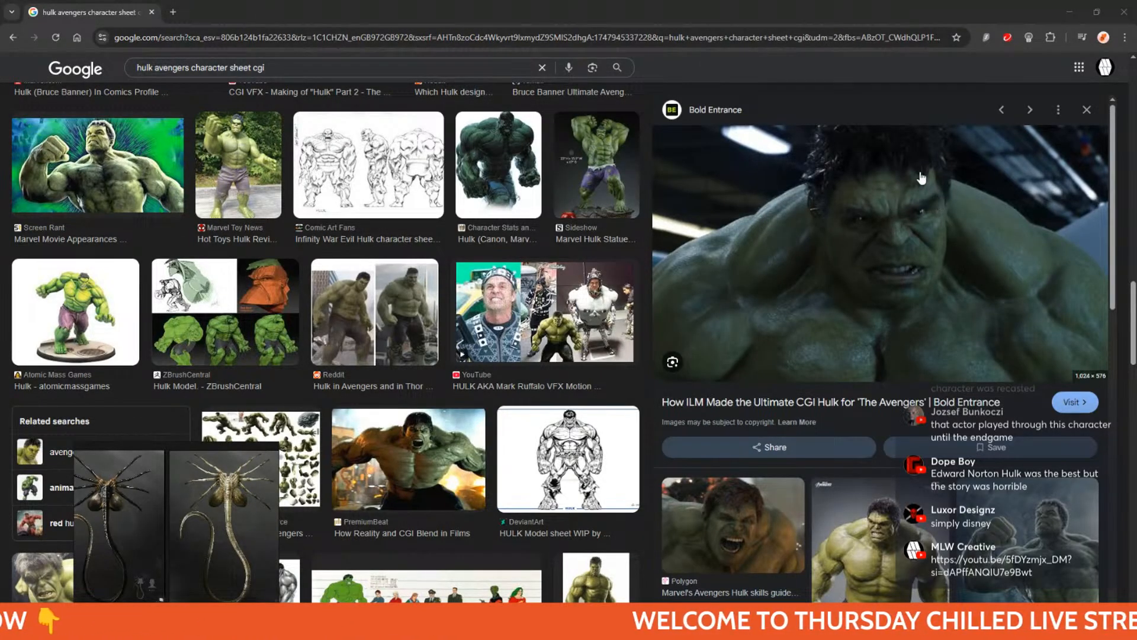
scroll(828, 268, down, 5)
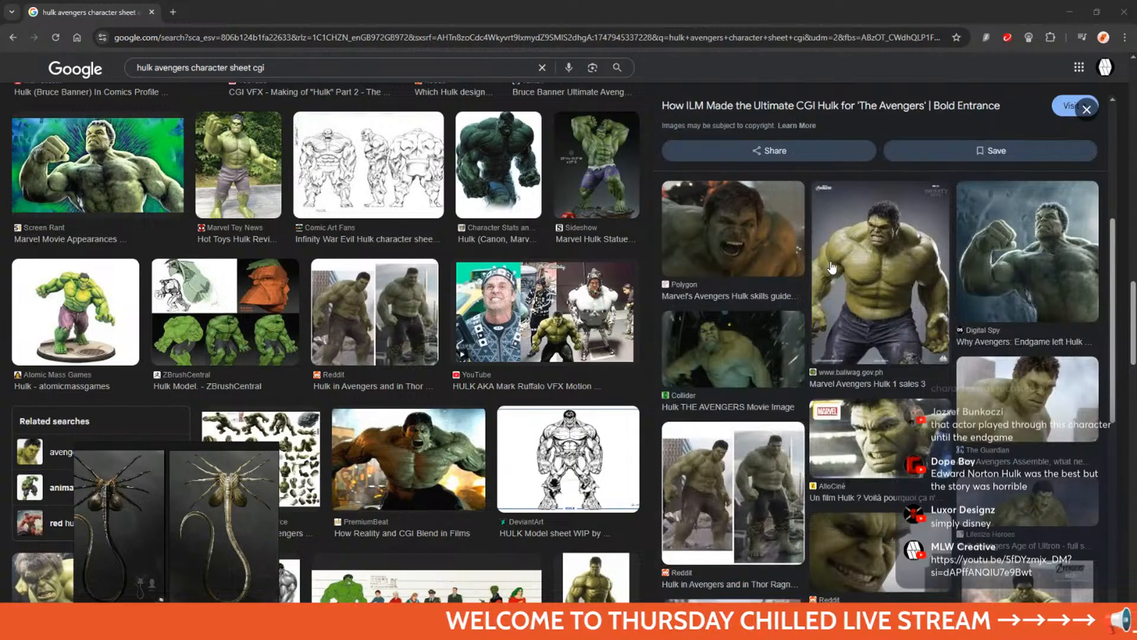
click(741, 457)
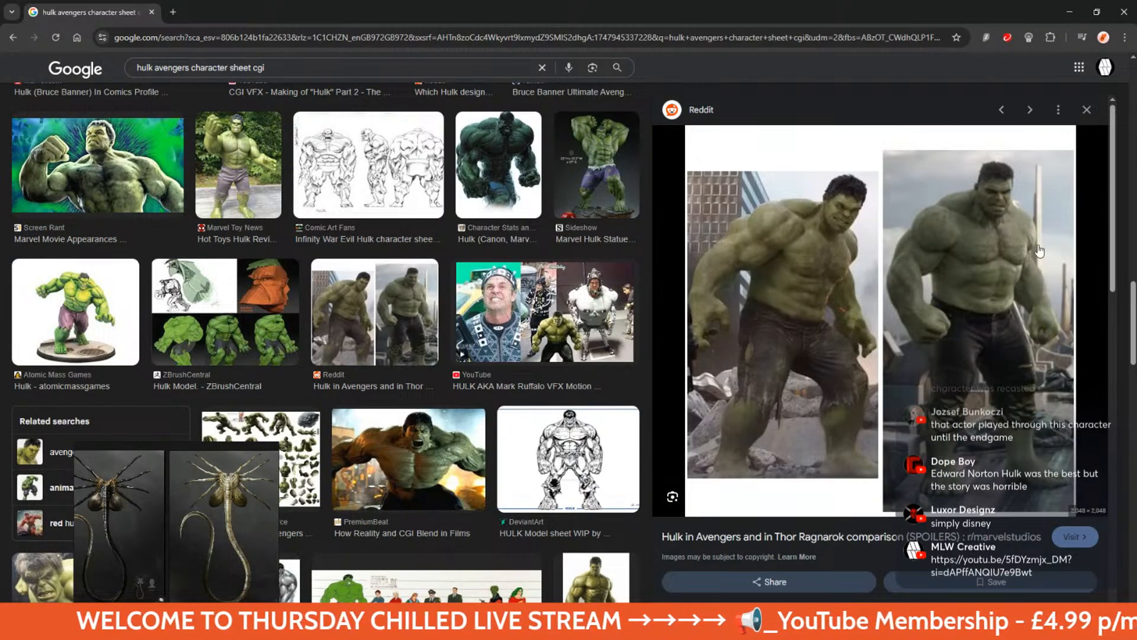
scroll(1011, 207, down, 5)
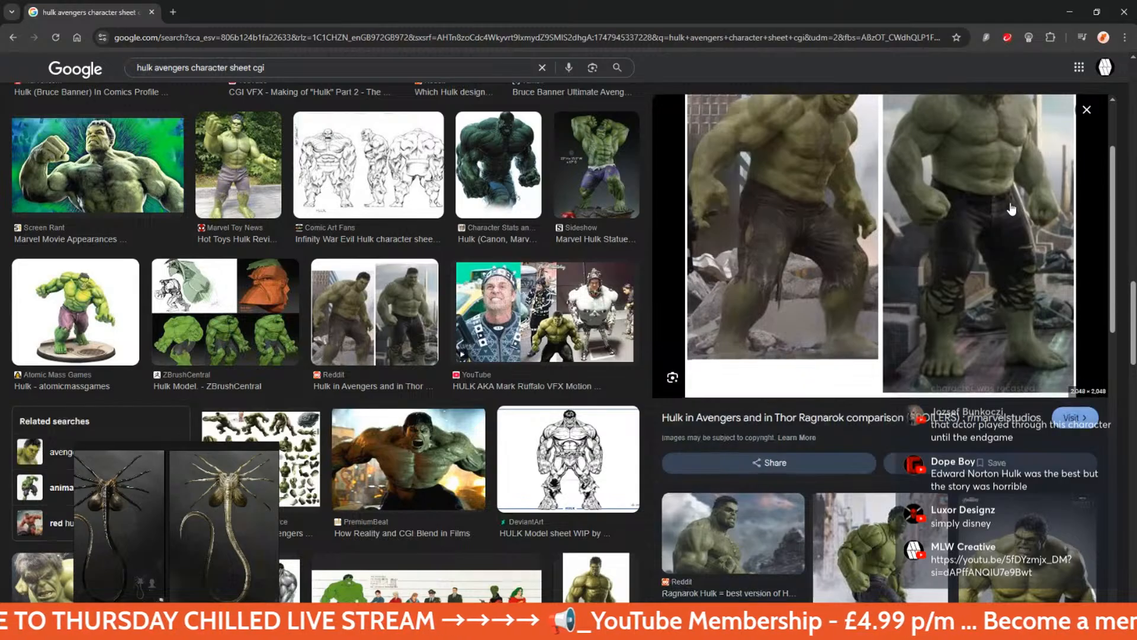
scroll(1011, 209, down, 3)
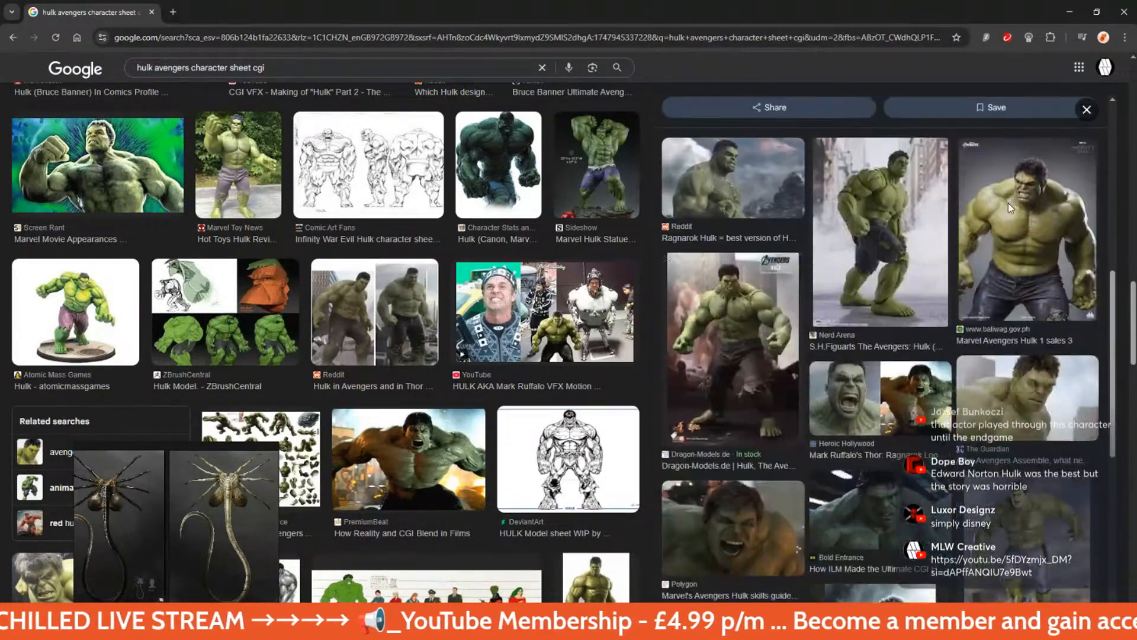
scroll(1008, 204, down, 5)
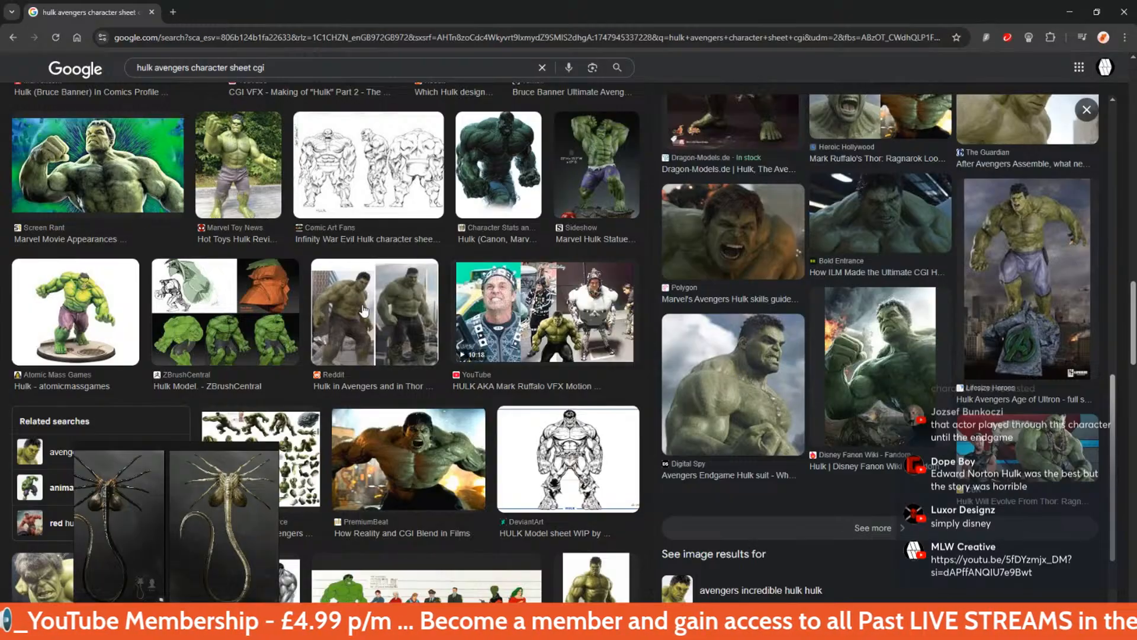
scroll(364, 316, down, 3)
scroll(364, 316, down, 5)
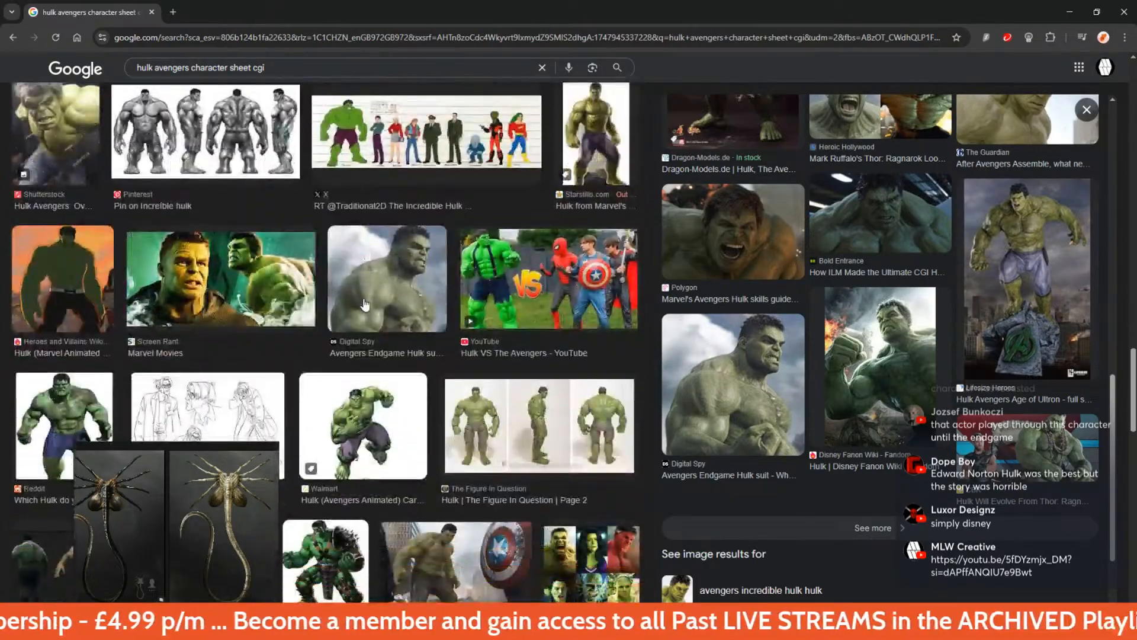
click(1124, 11)
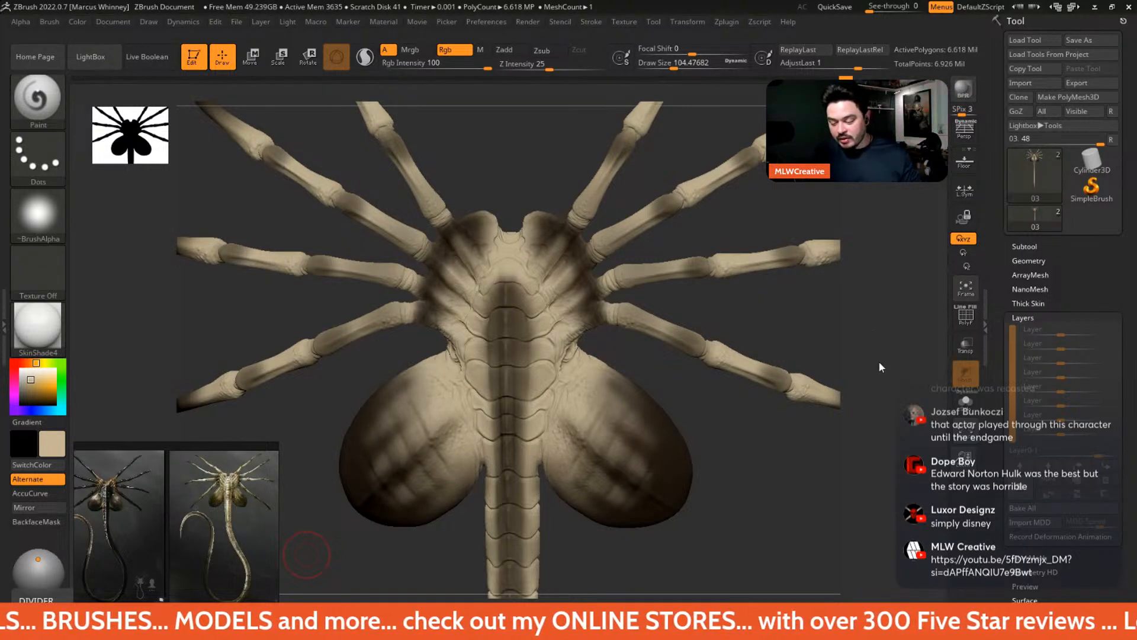
- Turn the creature to its underside and sample the dark brown from a leg tip
alt+drag(879, 362, 821, 329)
alt+drag(758, 418, 791, 418)
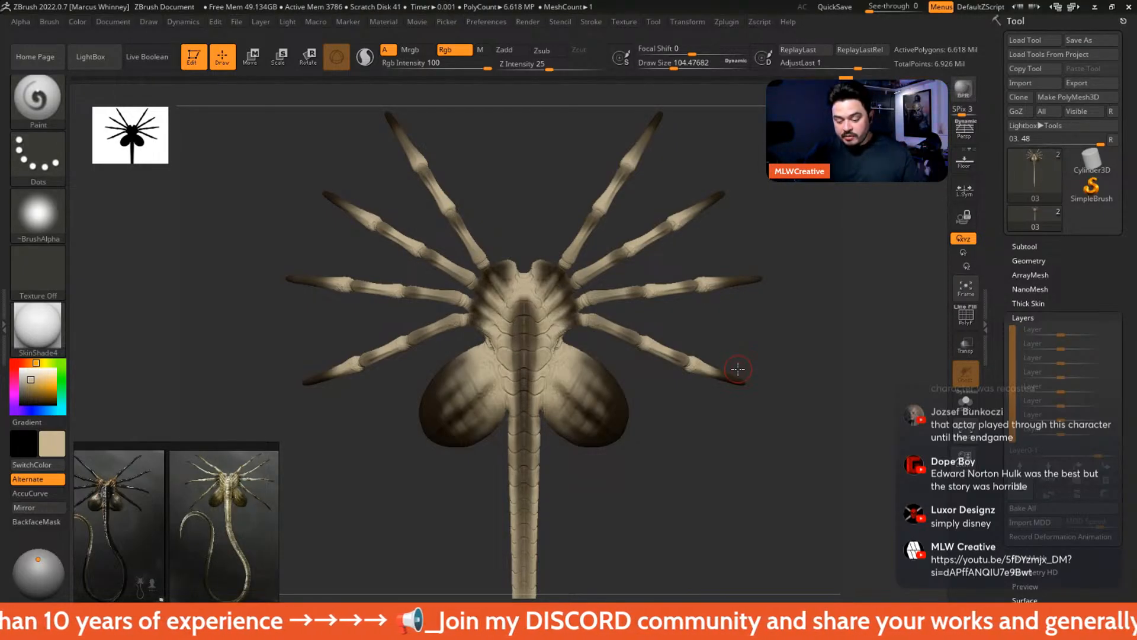
drag(773, 197, 585, 197)
alt+drag(719, 234, 737, 275)
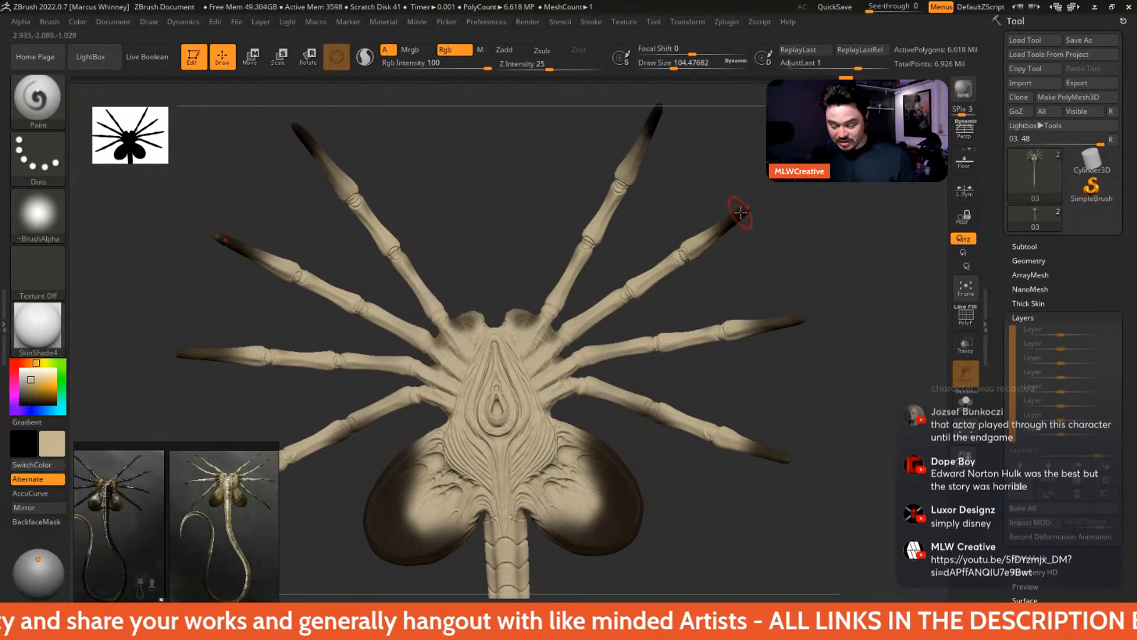
key(c)
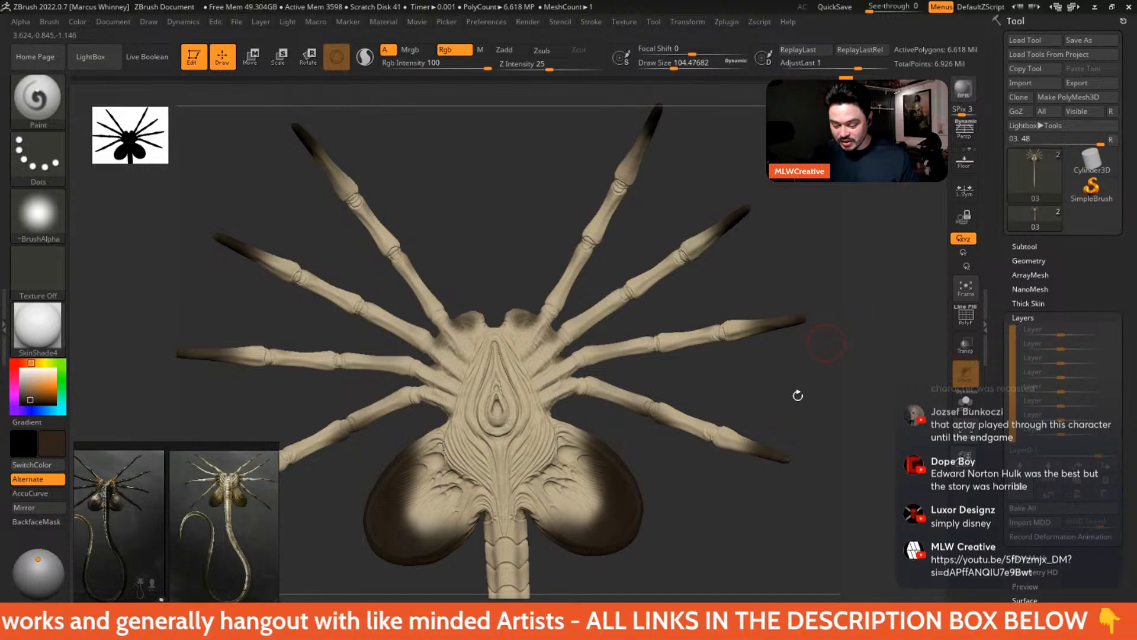
mouse_move(792, 227)
mouse_down()
mouse_move(730, 219)
mouse_move(737, 381)
mouse_move(728, 334)
mouse_move(699, 397)
mouse_up()
right_click(687, 401)
alt+drag(730, 322, 790, 219)
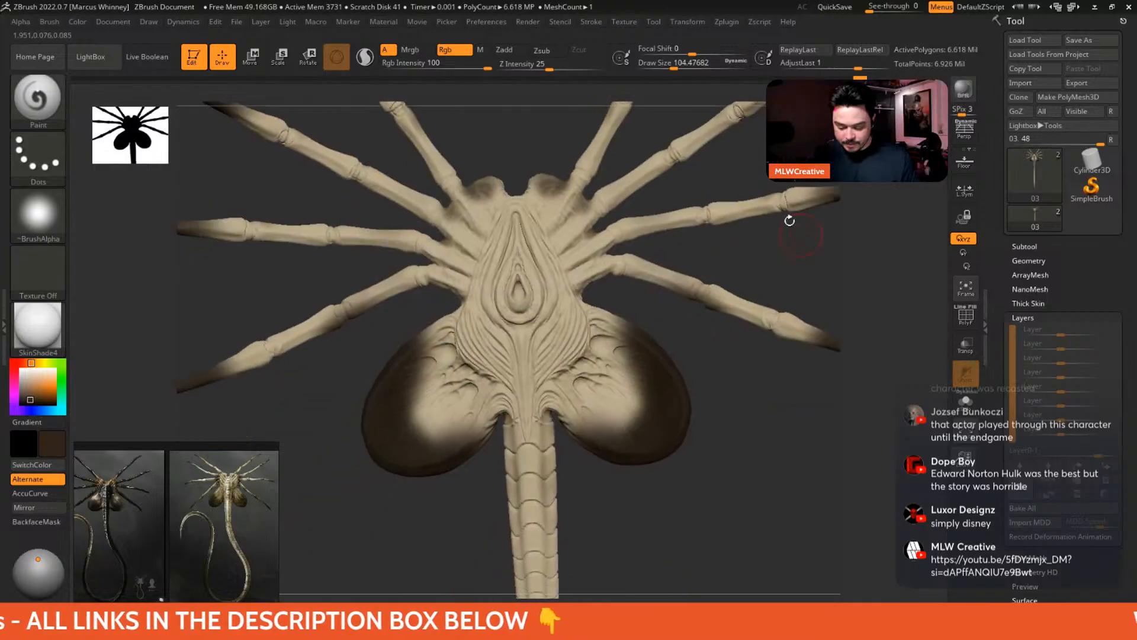
- Enable BackfaceMask and set the draw size to about 177 for painting the underside
click(38, 521)
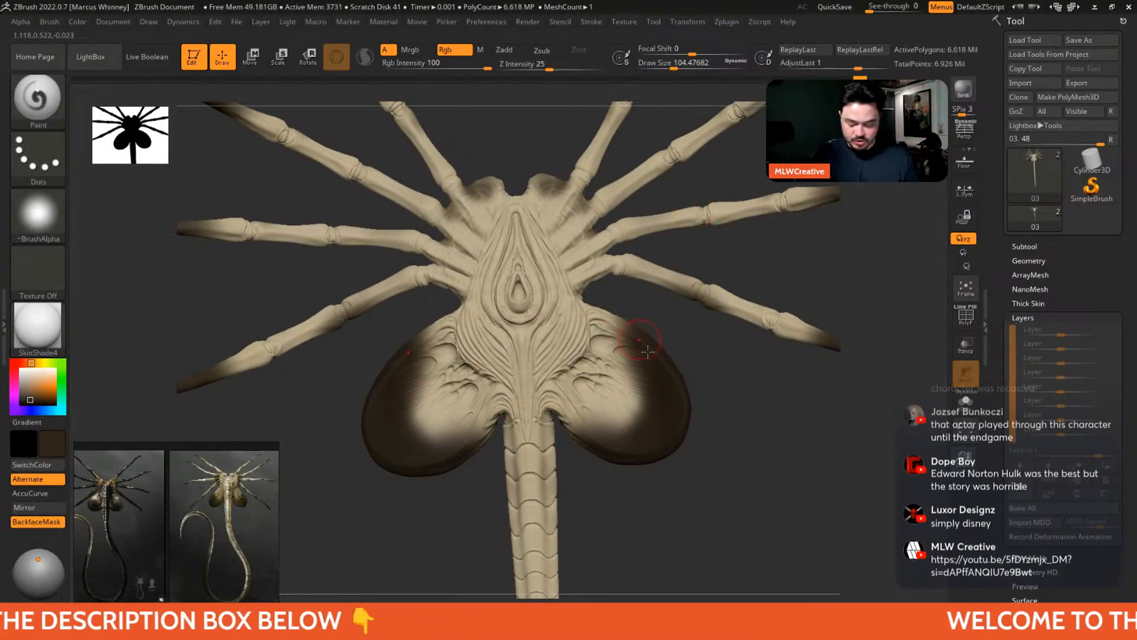
right_click(648, 349)
drag(647, 343, 657, 343)
alt+drag(722, 433, 714, 383)
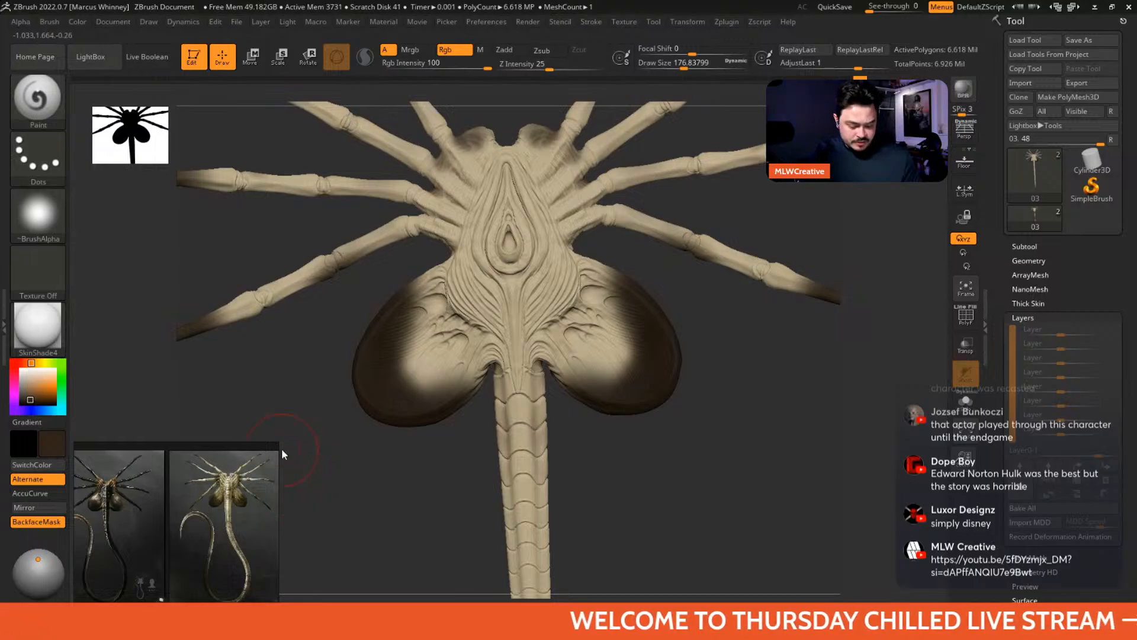
- Enlarge the reference board around the creature with the red underside and choose a salmon red paint colour
drag(279, 441, 376, 292)
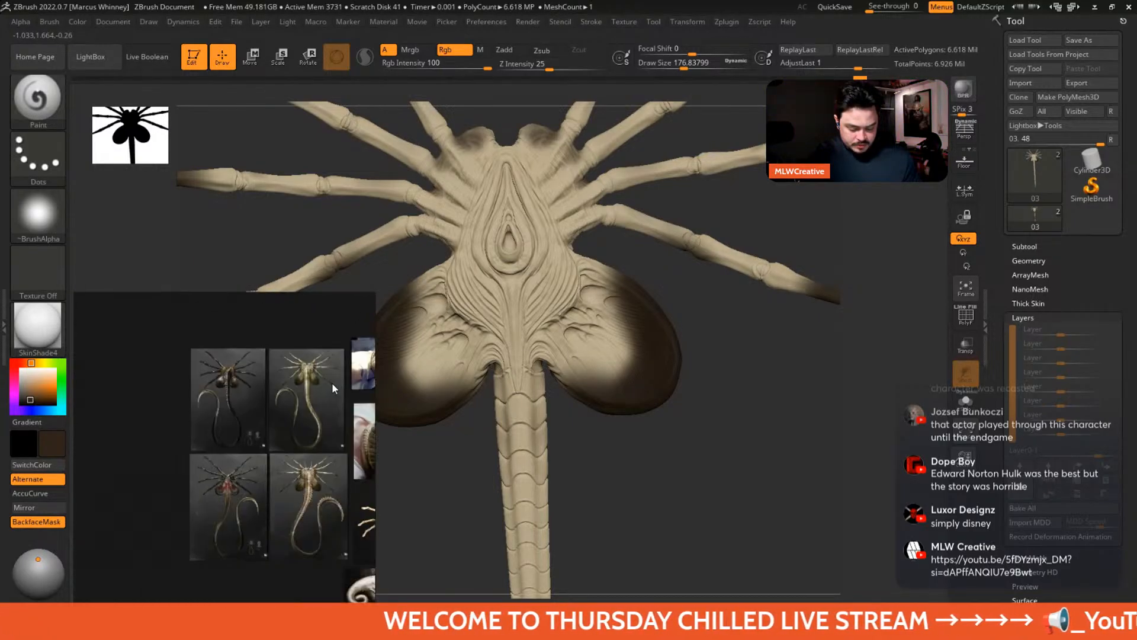
scroll(331, 382, up, 5)
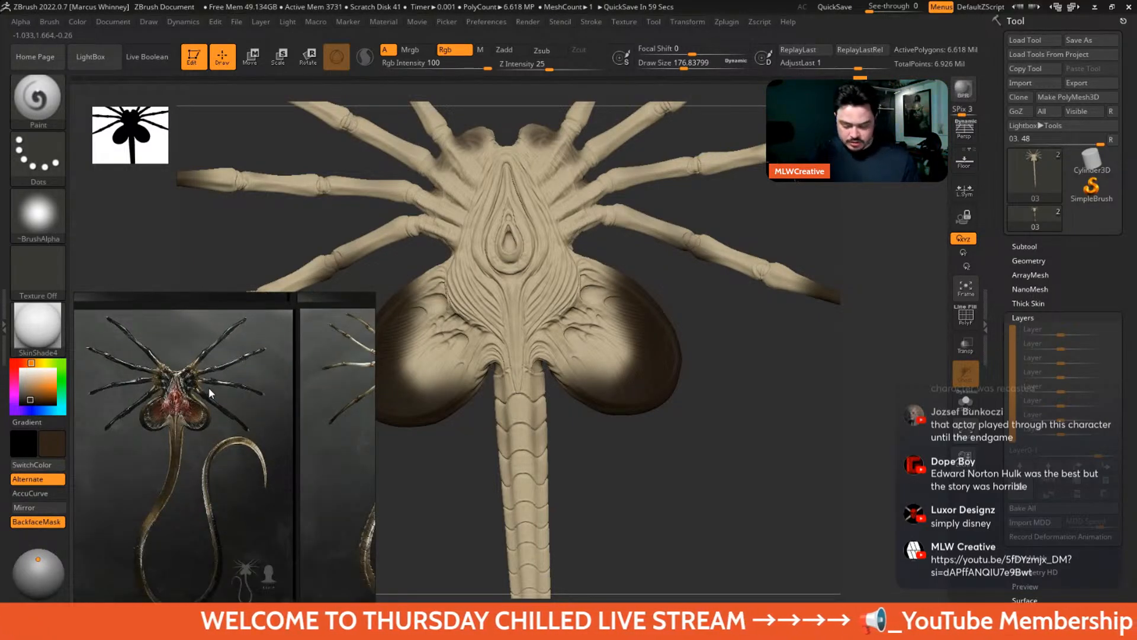
click(41, 383)
click(22, 363)
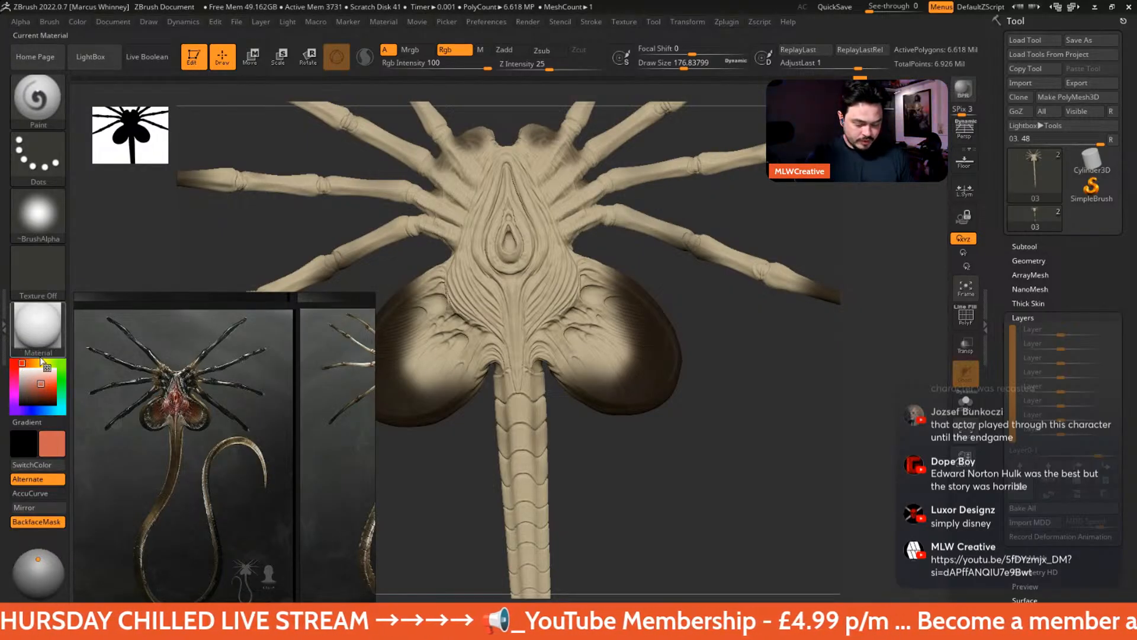
- Set the draw size to about 274 and paint red onto the folds where the two sacs meet the body
mouse_move(566, 310)
mouse_down()
mouse_move(555, 287)
mouse_move(573, 311)
mouse_move(563, 293)
mouse_up()
key(space)
drag(565, 311, 576, 312)
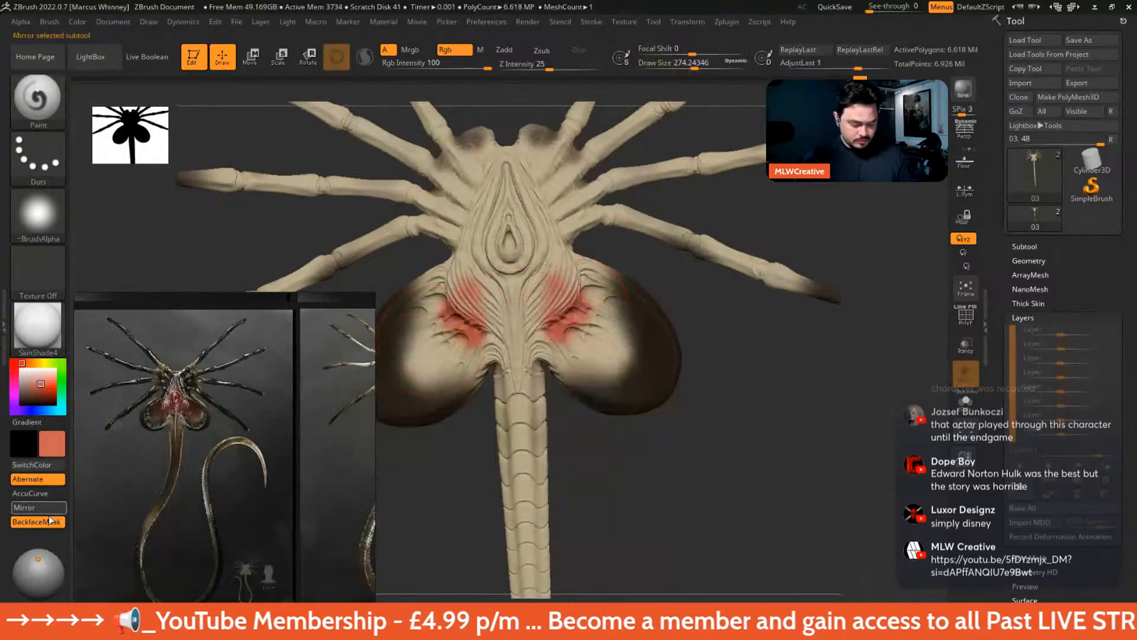
click(37, 521)
click(36, 521)
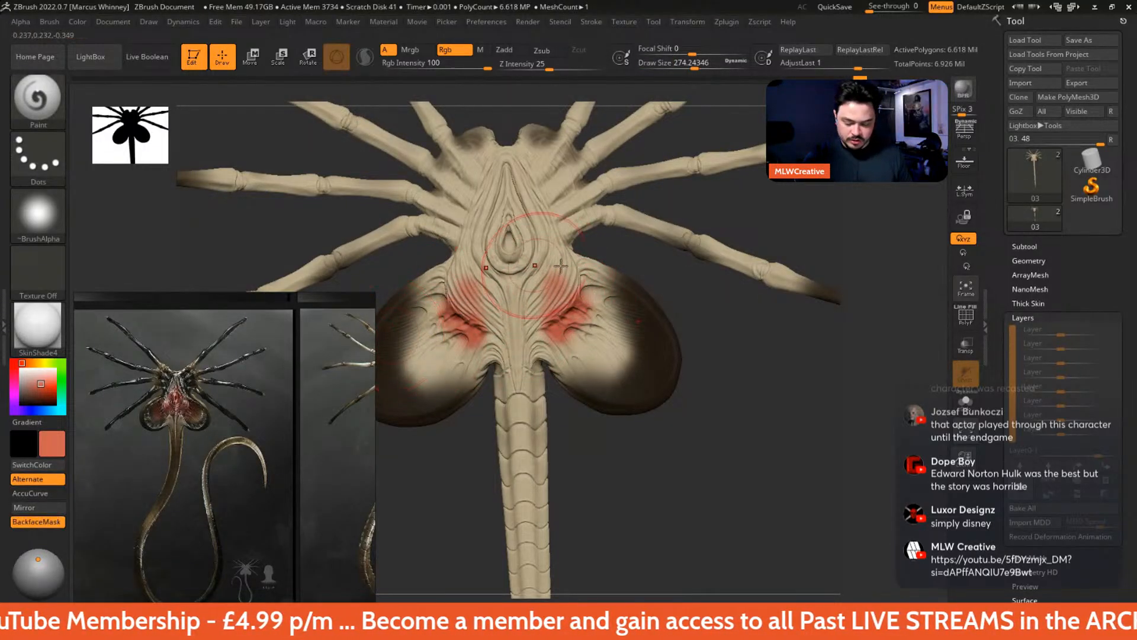
- Turn off BackfaceMask and paint red over the central opening and the surrounding folds down to the tail base
mouse_move(516, 275)
mouse_down()
mouse_move(516, 361)
mouse_move(507, 170)
mouse_up()
click(36, 521)
mouse_move(516, 278)
mouse_down()
mouse_move(508, 172)
mouse_move(509, 260)
mouse_move(592, 314)
mouse_move(613, 355)
mouse_move(585, 351)
mouse_up()
mouse_move(585, 351)
right_down()
mouse_move(619, 406)
mouse_move(724, 406)
right_up()
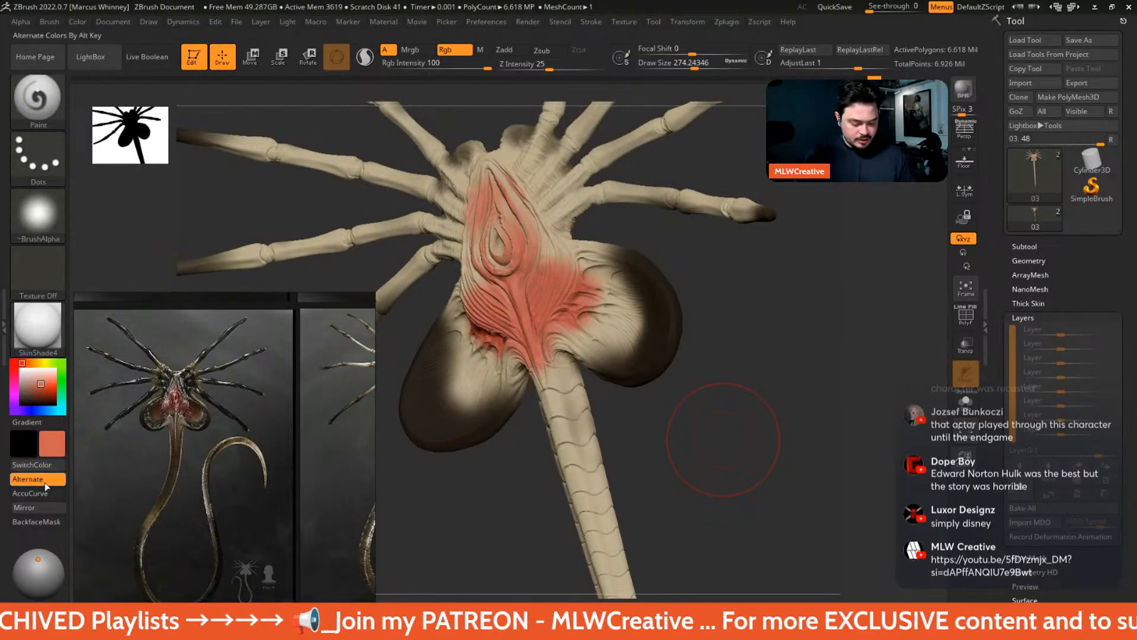
- Enable BackfaceMask again and extend the red over the inner sacs and the outer edges of the central folds
click(36, 521)
right_drag(533, 332, 585, 302)
mouse_move(587, 304)
mouse_down()
mouse_move(592, 279)
mouse_move(610, 320)
mouse_move(569, 338)
mouse_move(579, 302)
mouse_move(634, 322)
mouse_move(613, 290)
mouse_up()
mouse_move(468, 196)
mouse_down()
mouse_move(491, 209)
mouse_move(497, 273)
mouse_move(453, 296)
mouse_move(465, 275)
mouse_move(458, 195)
mouse_up()
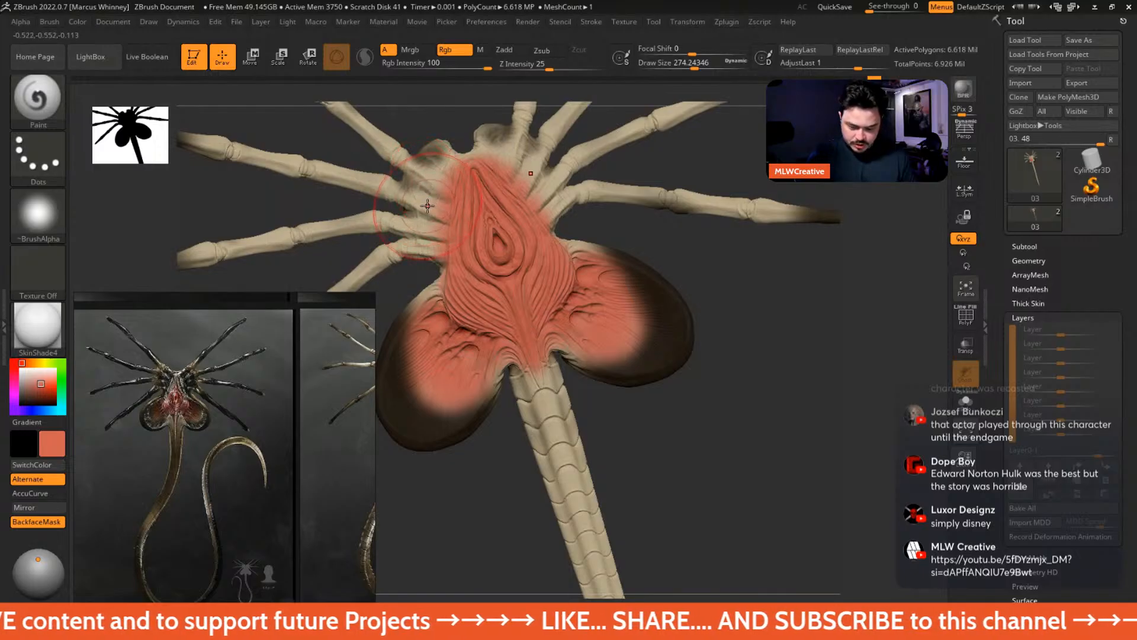
- Sample the beige body colour, paint over the red around the head, leg bases and tail base, and undo the last stroke
key(c)
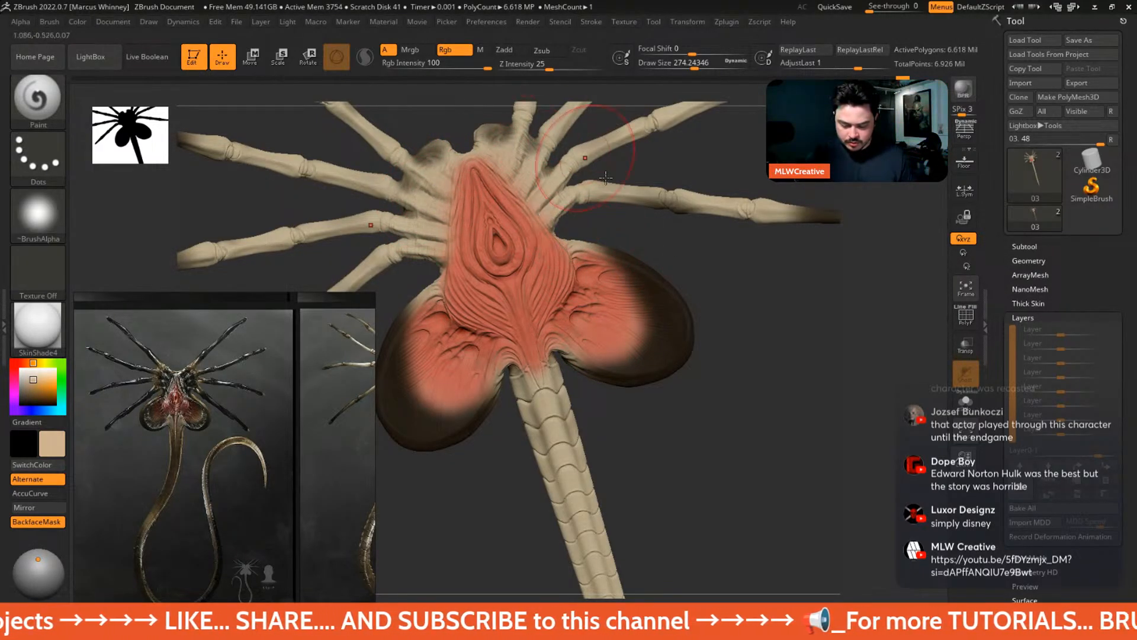
right_drag(605, 177, 580, 256)
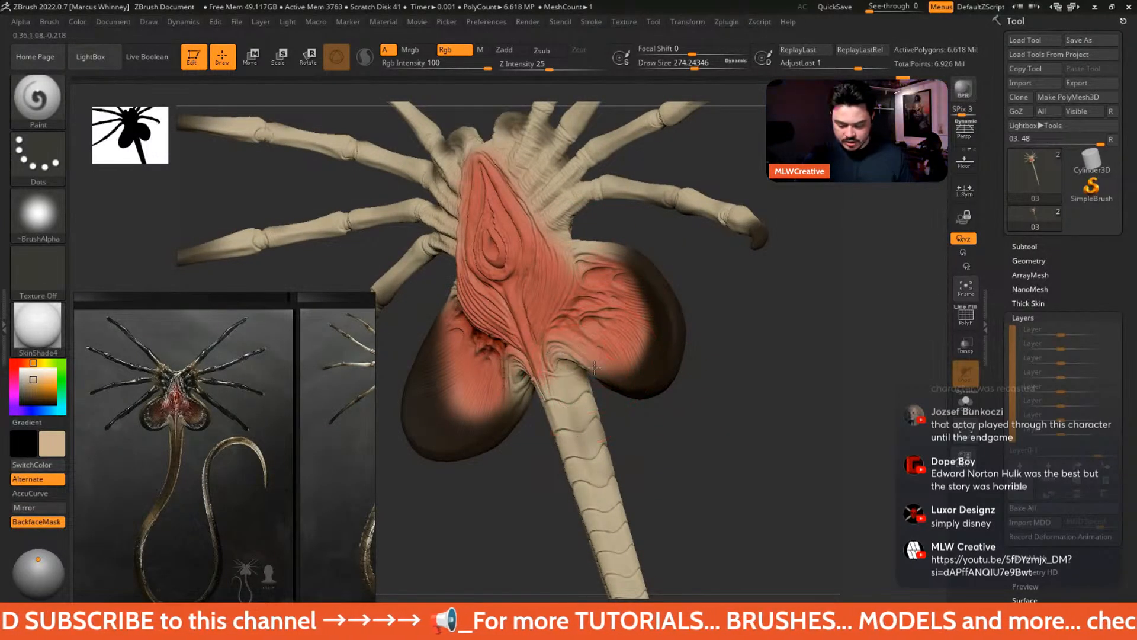
right_drag(555, 341, 579, 372)
mouse_move(579, 372)
mouse_down()
mouse_move(625, 386)
mouse_move(557, 339)
mouse_move(569, 343)
mouse_move(583, 397)
mouse_move(552, 372)
mouse_up()
key(ctrl+z)
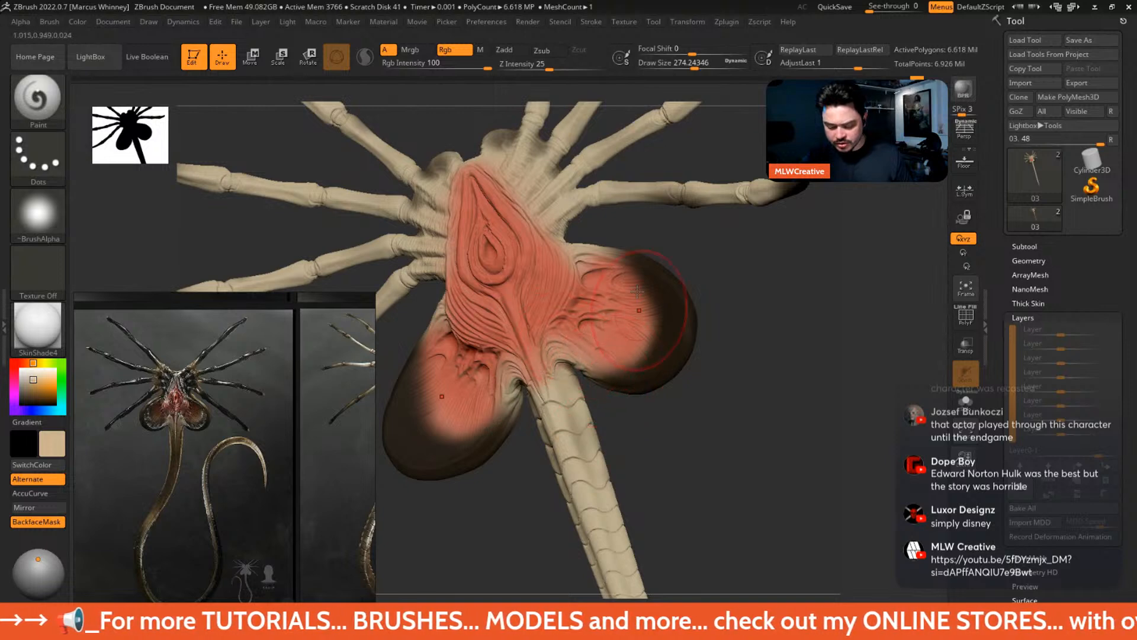
- Try beige strokes along the upper rims of the two sacs and undo the last one
mouse_move(640, 270)
mouse_down()
mouse_move(606, 254)
mouse_move(667, 252)
mouse_up()
drag(748, 290, 788, 292)
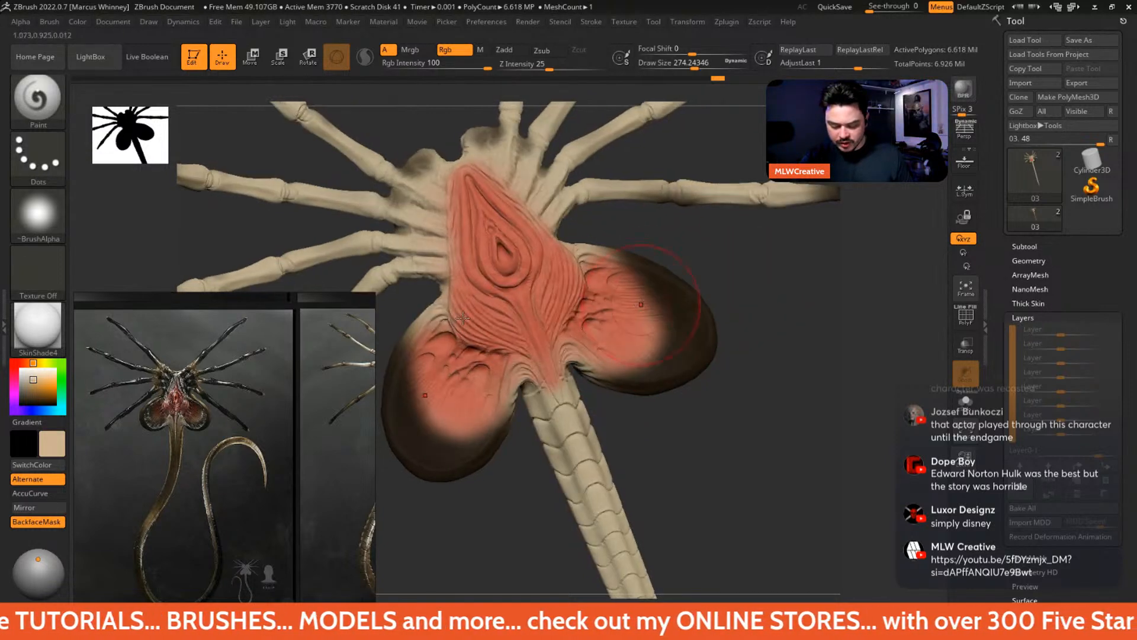
drag(416, 337, 404, 366)
key(ctrl+z)
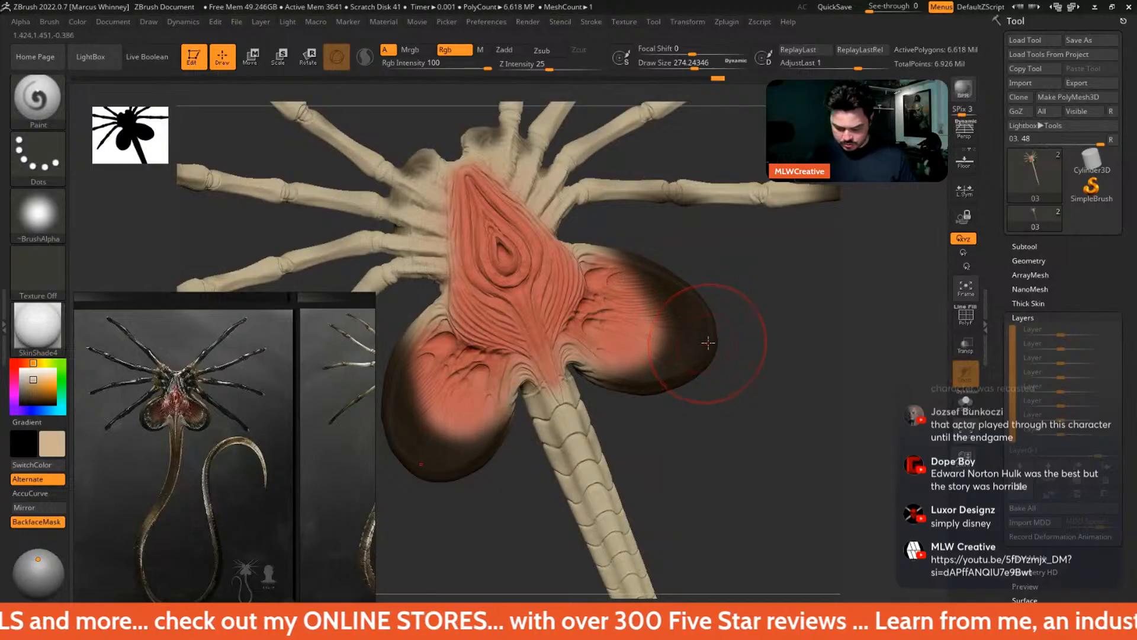
- Sample intermediate red-brown tones to blend the red into the dark brown on both sacs, and resample the beige body colour
key(c)
drag(631, 259, 657, 298)
key(c)
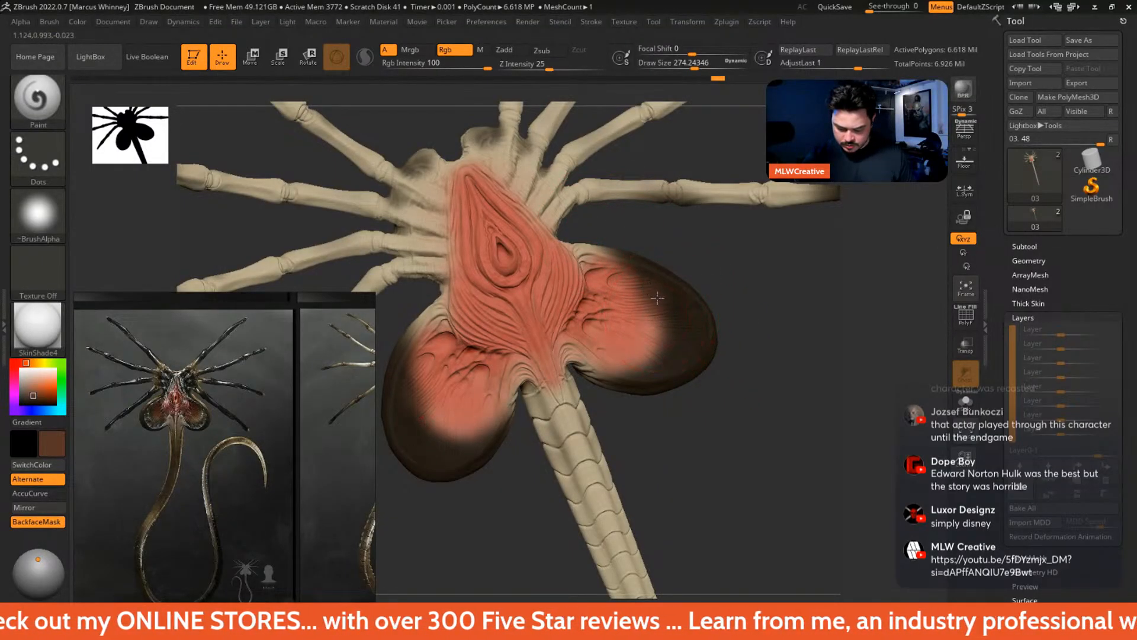
mouse_move(666, 347)
mouse_down()
mouse_move(627, 359)
mouse_move(632, 348)
mouse_move(754, 340)
mouse_move(699, 360)
mouse_move(617, 468)
mouse_up()
key(c)
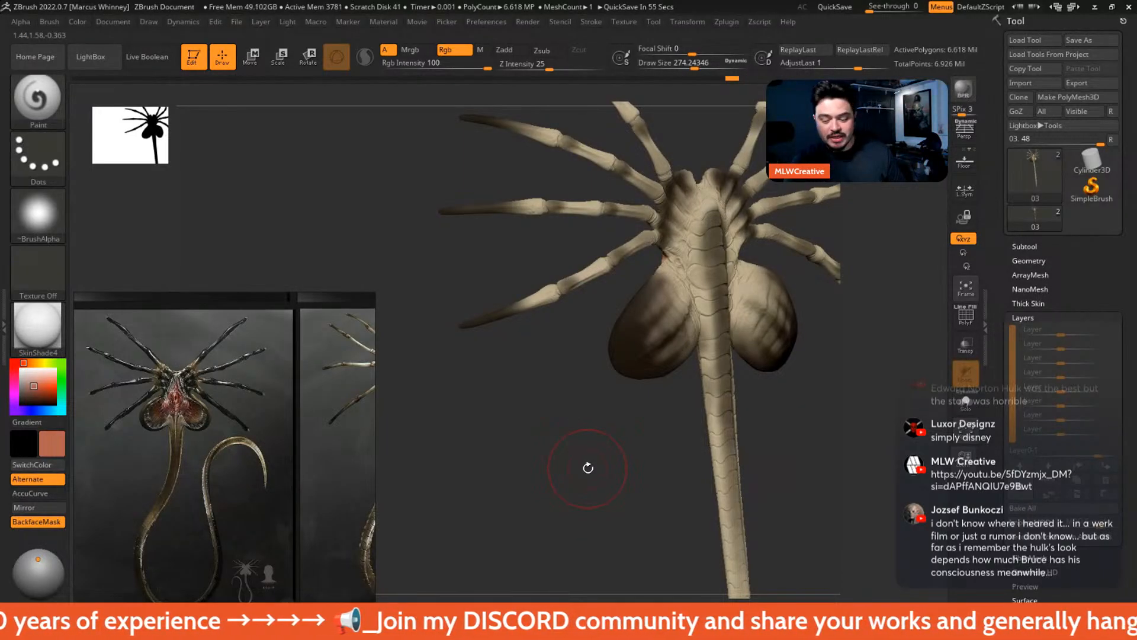
mouse_move(562, 449)
mouse_down()
mouse_move(752, 376)
mouse_move(768, 386)
mouse_move(762, 435)
mouse_up()
key(c)
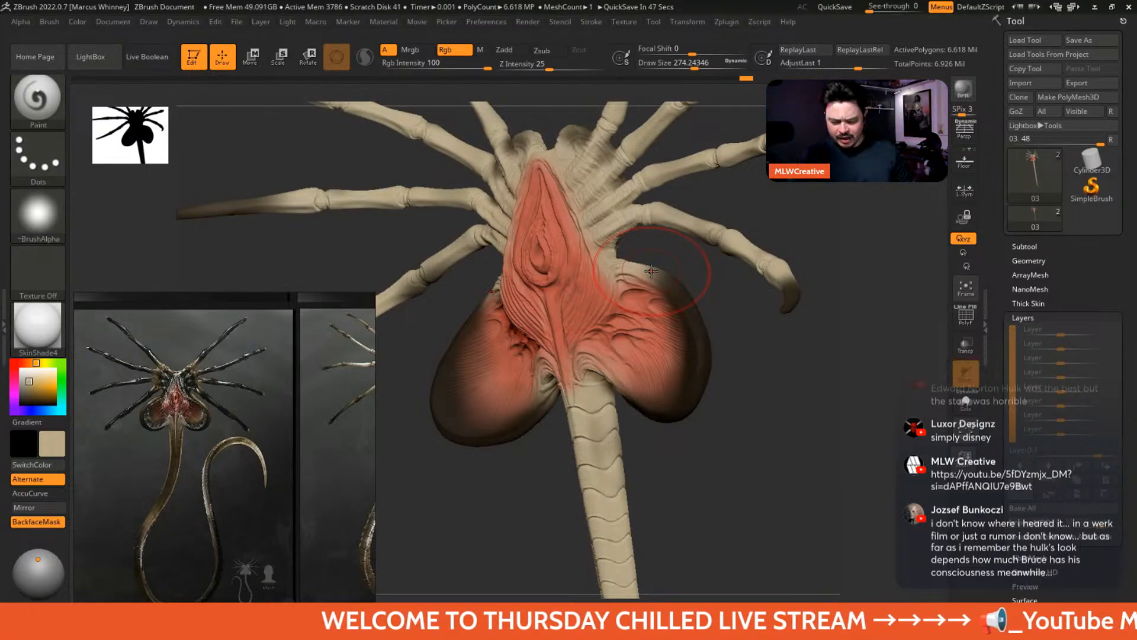
- Sample the red of the central folds, darken it to deep red, and paint around the central opening, reducing the draw size to about 177
drag(749, 355, 729, 328)
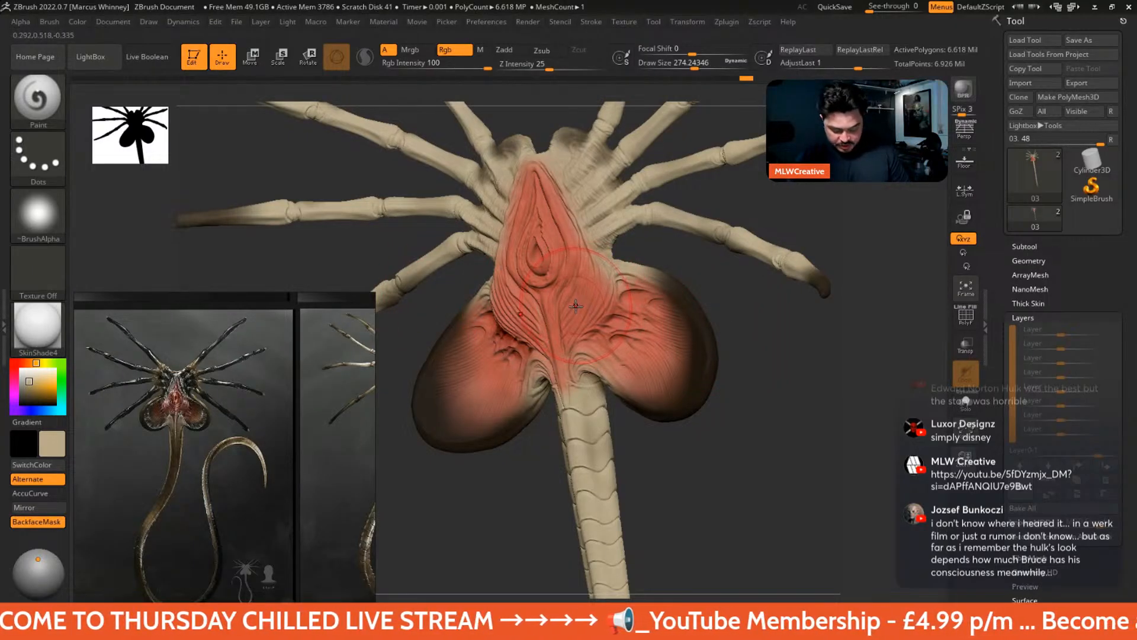
key(c)
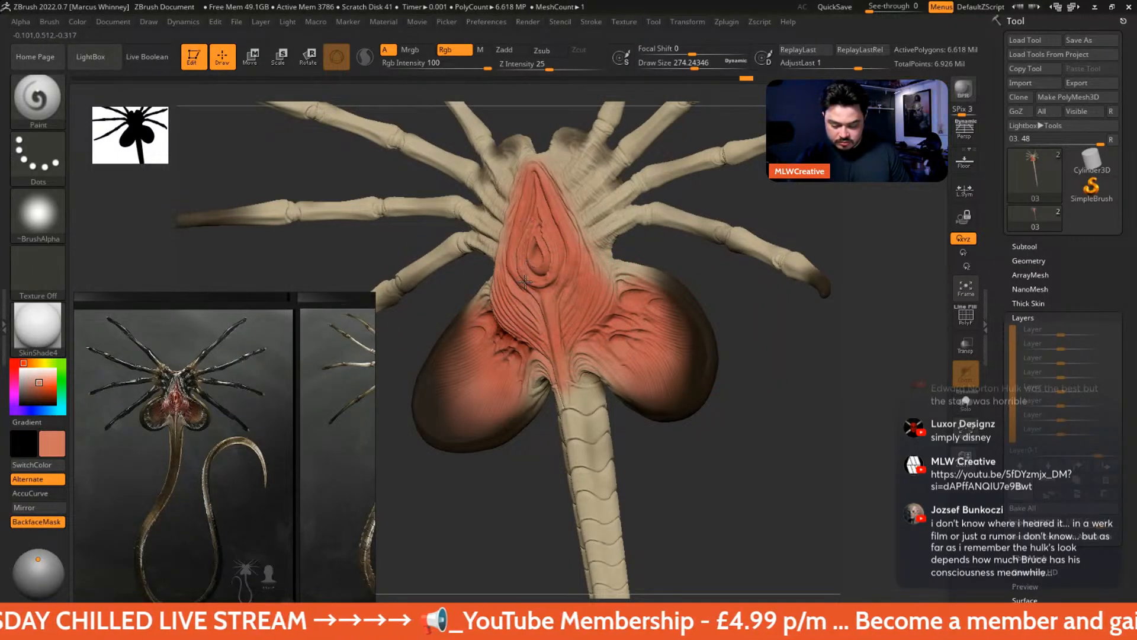
shift+drag(709, 444, 716, 444)
alt+drag(666, 282, 688, 315)
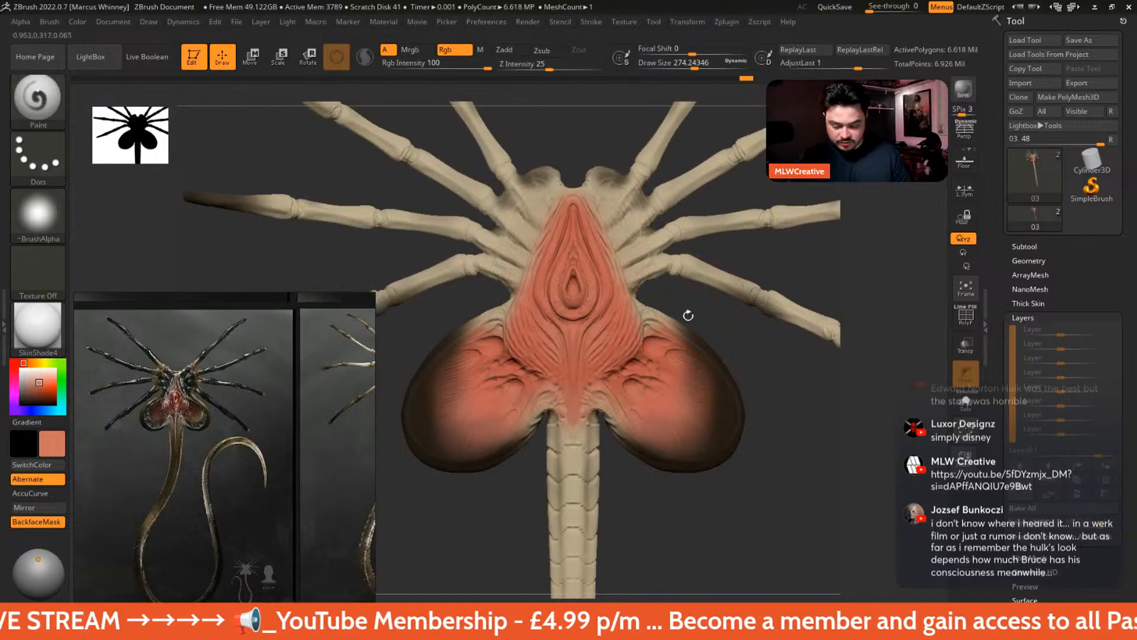
click(46, 389)
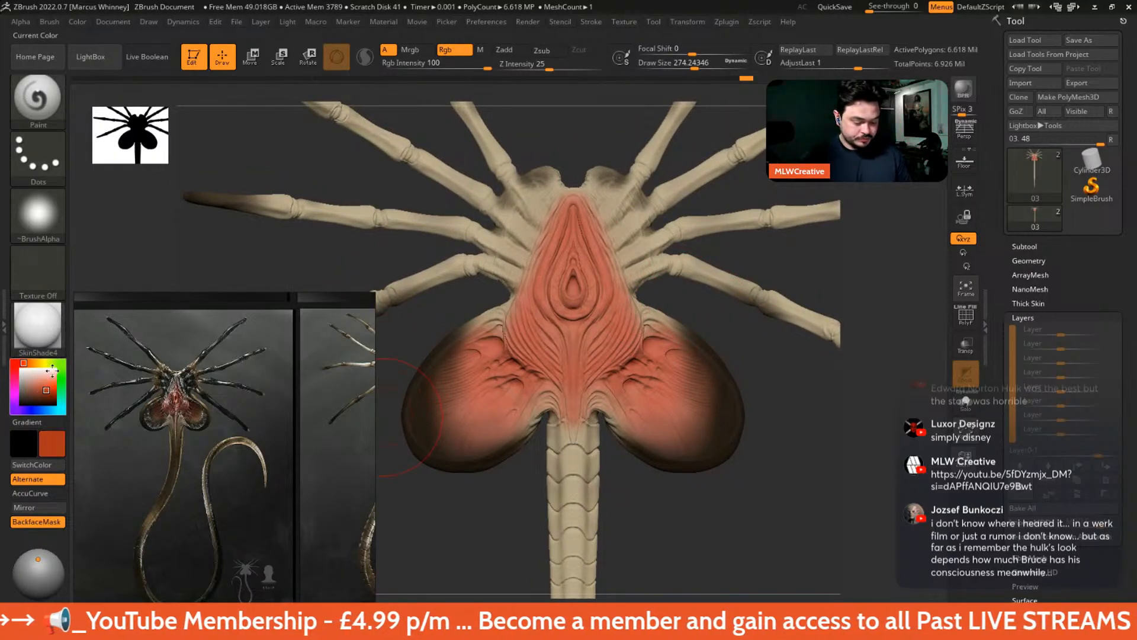
click(48, 394)
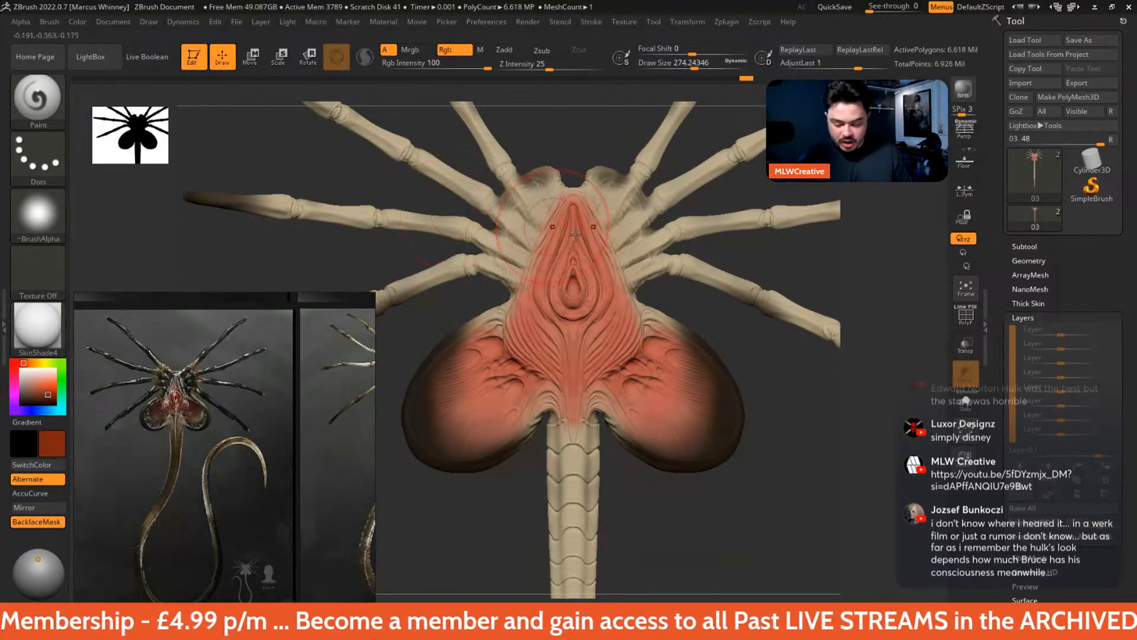
key(space)
mouse_move(572, 264)
mouse_down()
mouse_move(557, 265)
mouse_move(571, 256)
mouse_move(572, 305)
mouse_move(577, 225)
mouse_move(593, 282)
mouse_move(574, 337)
mouse_move(585, 315)
mouse_up()
key(space)
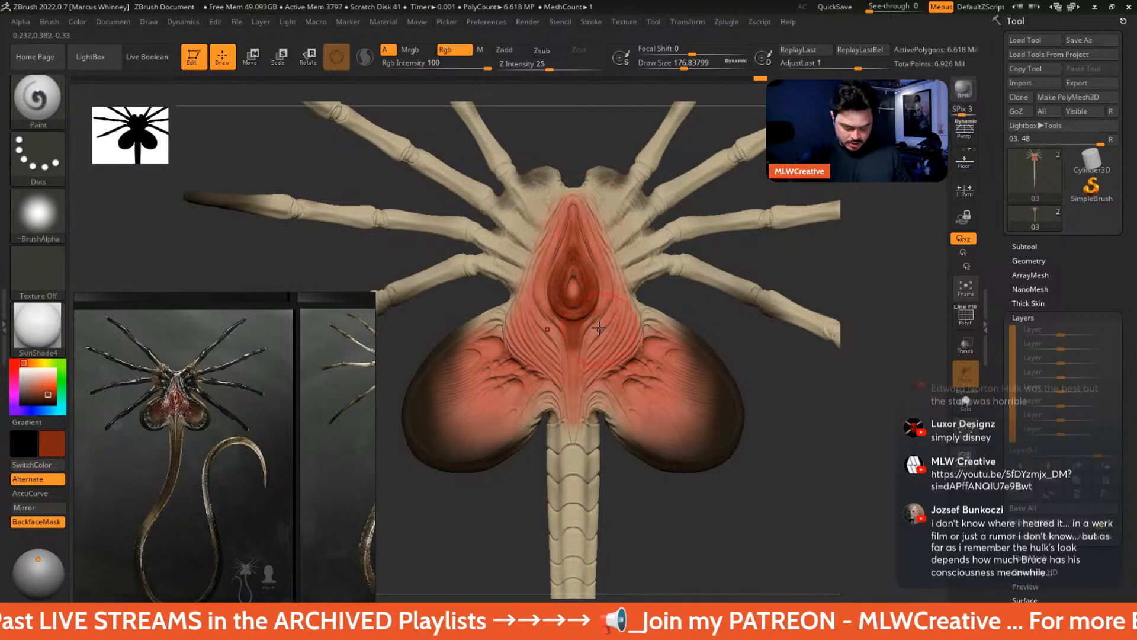
- Sample the lighter red, repaint the inner core of the opening, reduce the draw size to about 149, and resample the darker red
key(c)
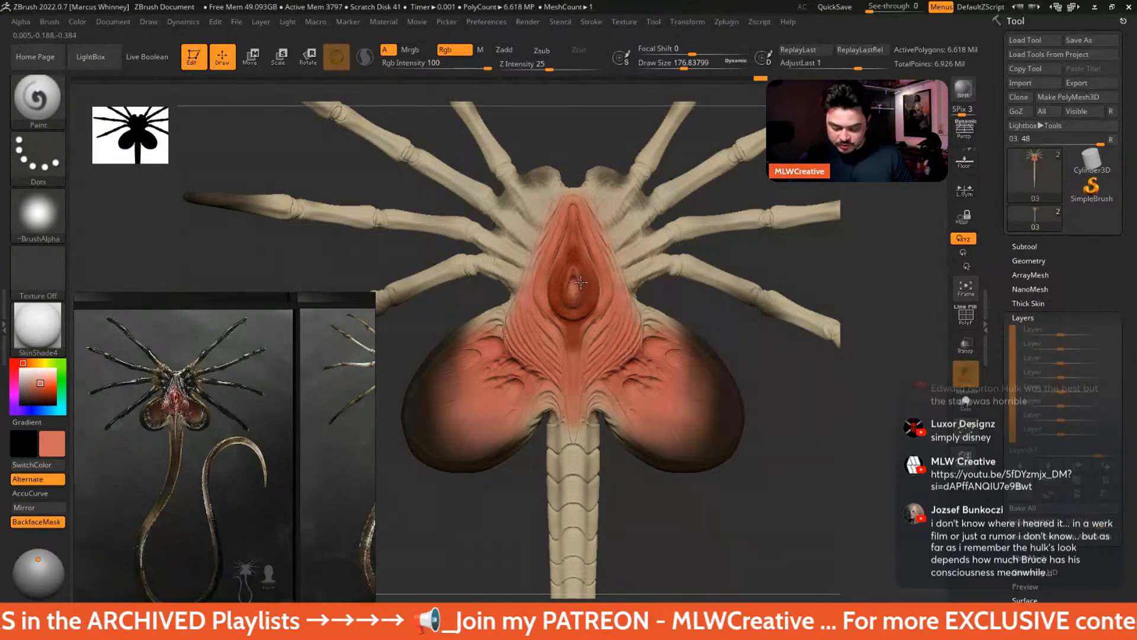
drag(583, 292, 576, 295)
key(space)
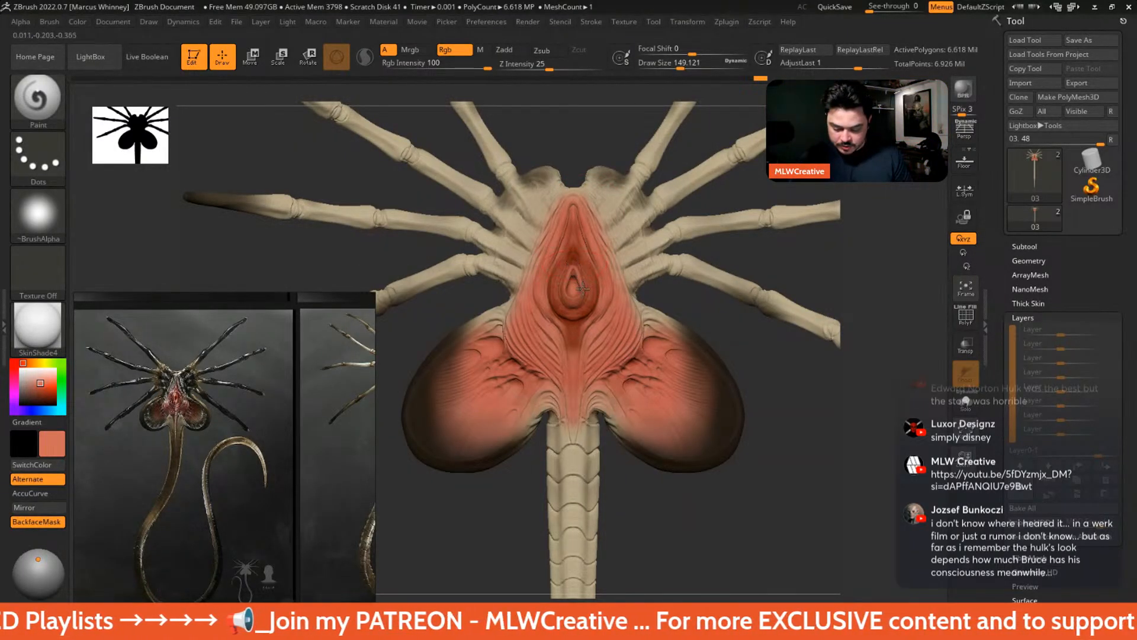
key(c)
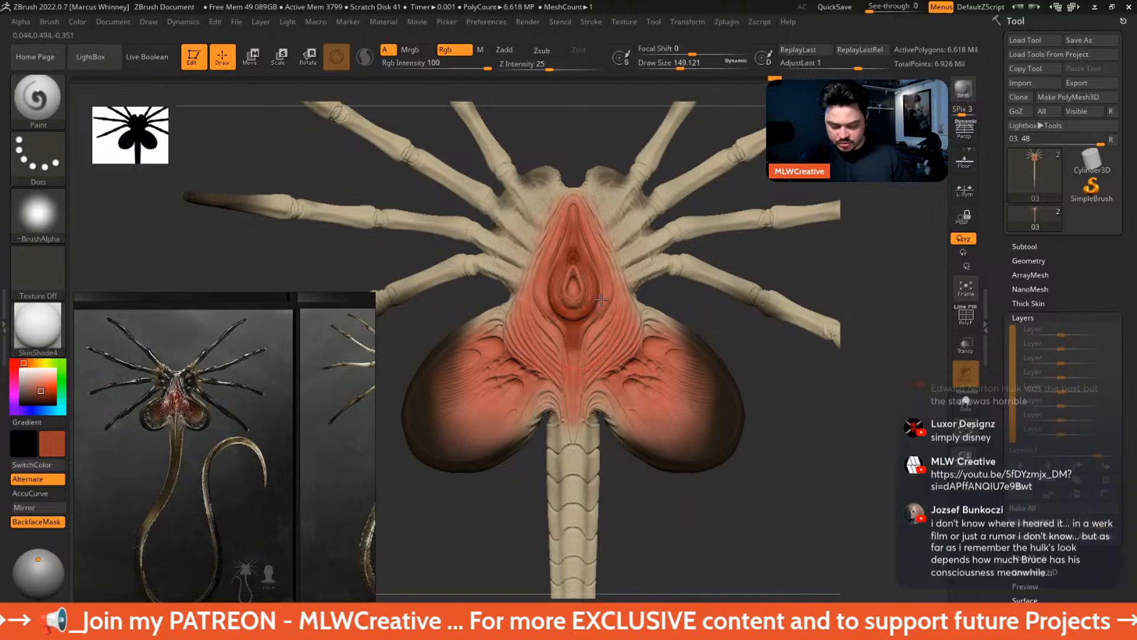
- Paint darker red shading into the folds around the central opening on the creature's underside
mouse_move(601, 300)
mouse_down()
mouse_move(593, 248)
mouse_move(574, 384)
mouse_up()
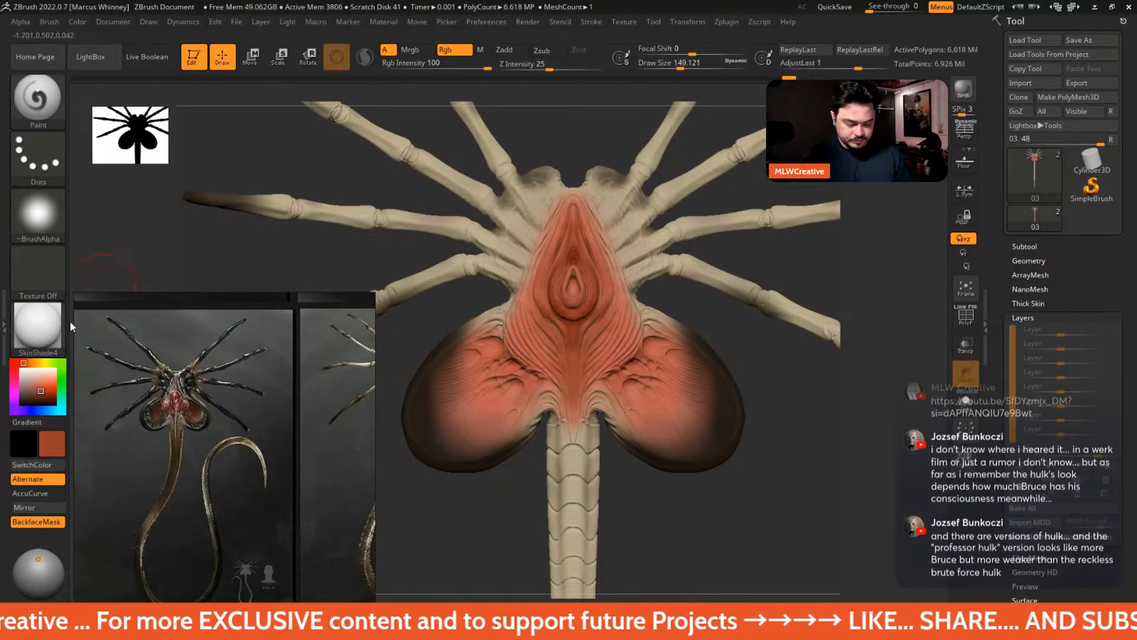
drag(41, 391, 49, 395)
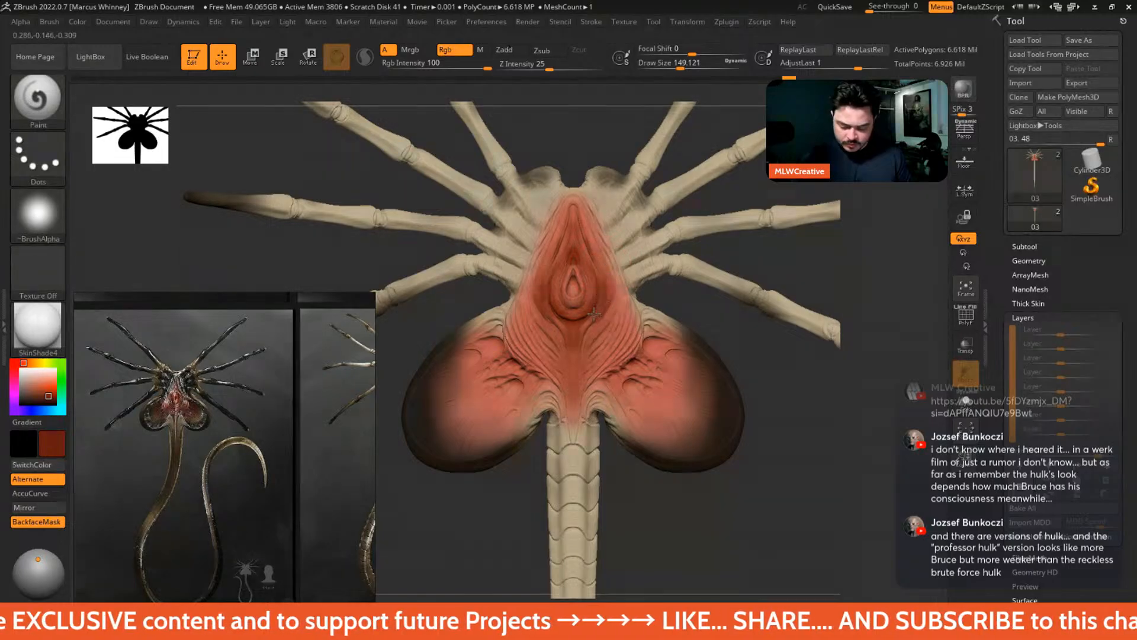
drag(593, 314, 584, 331)
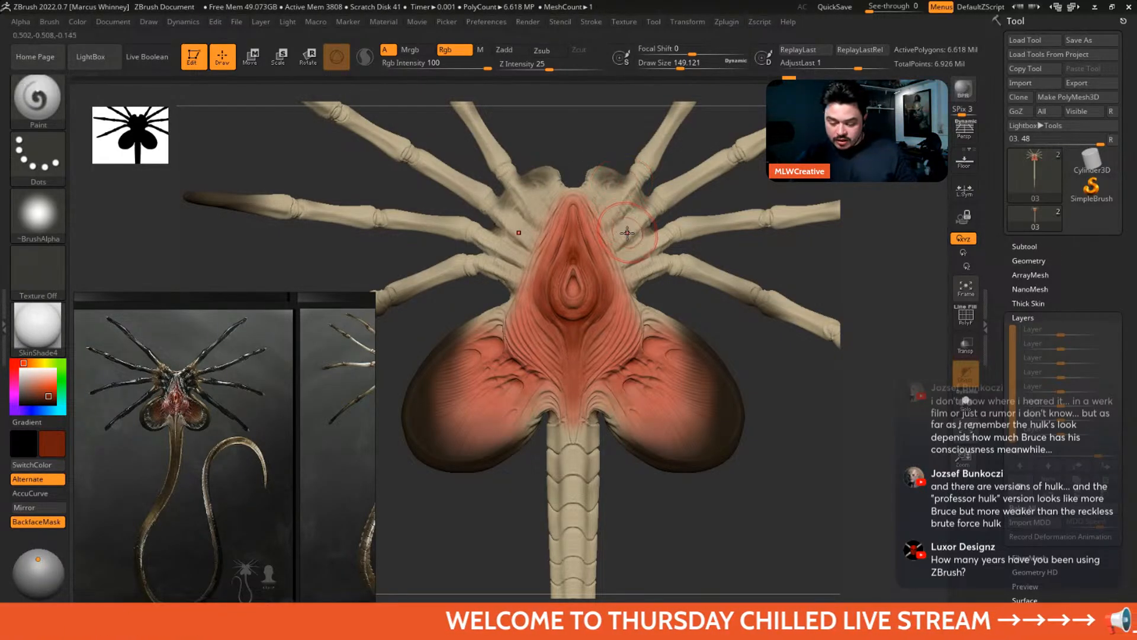
- Blend the edges of the red underside patch with bone and red tones sampled from the model
key(c)
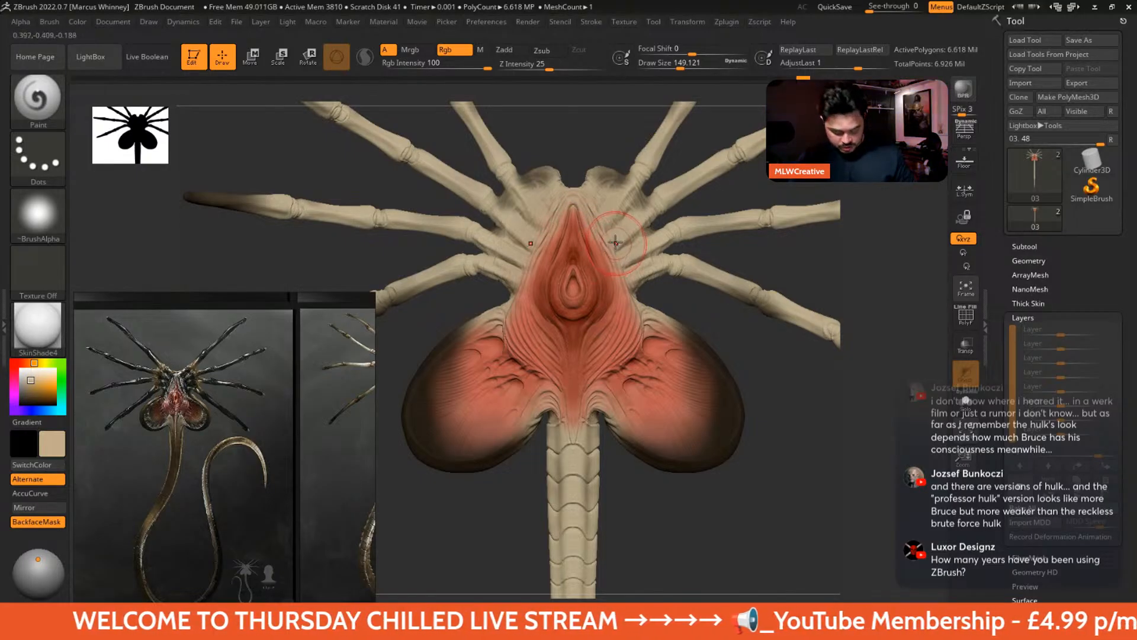
key(c)
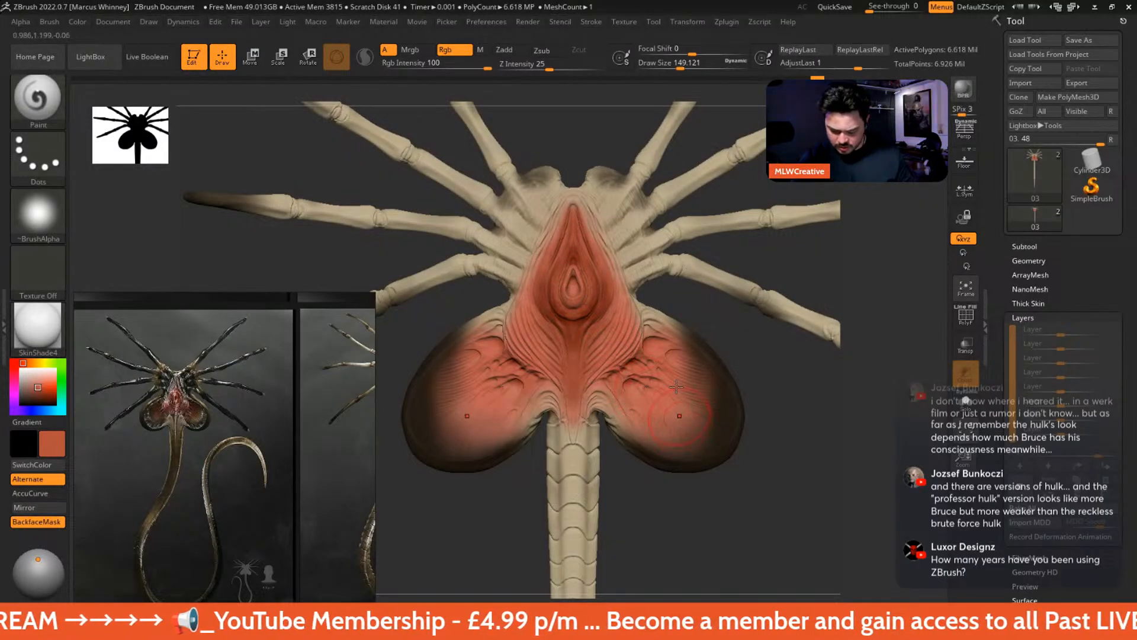
key(c)
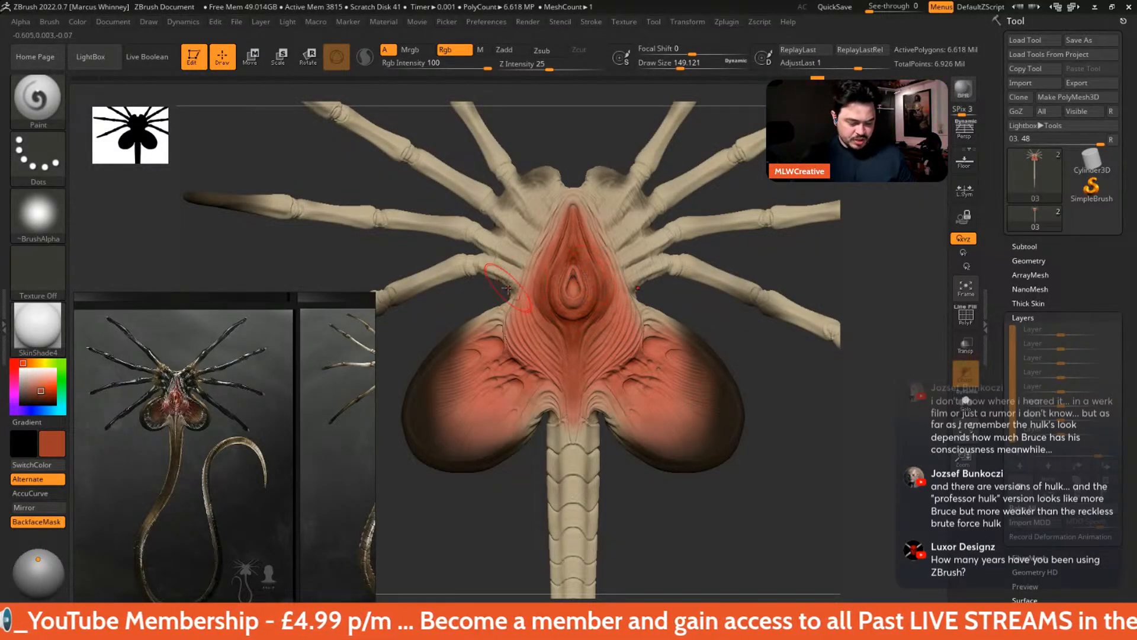
- Choose a deep, saturated red and paint the inside of the central opening
click(51, 395)
click(16, 362)
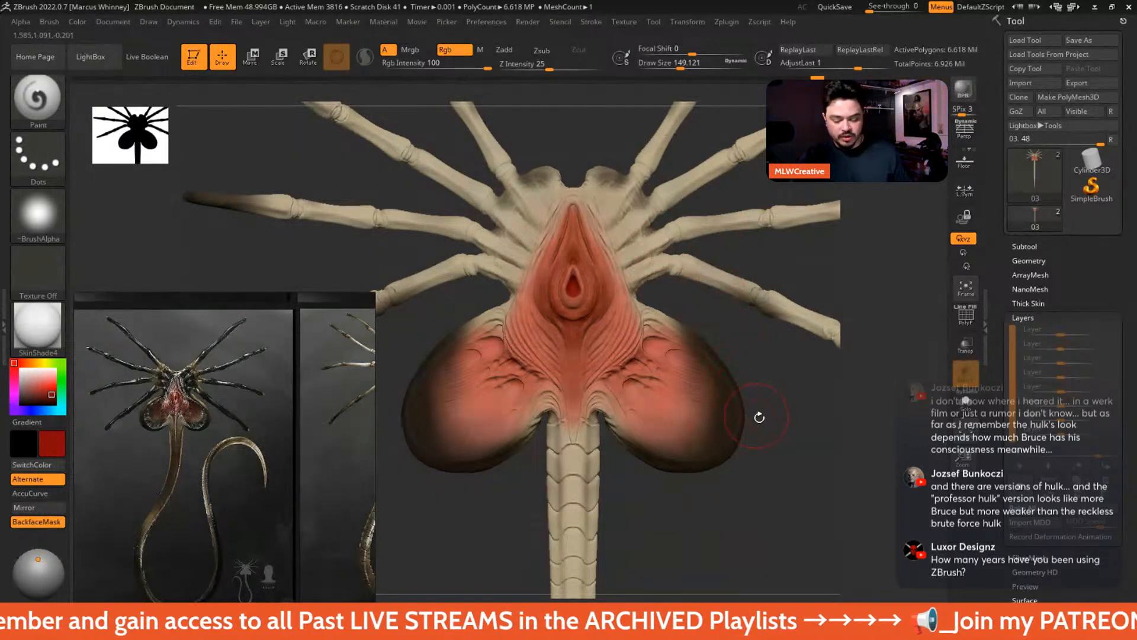
drag(759, 418, 777, 271)
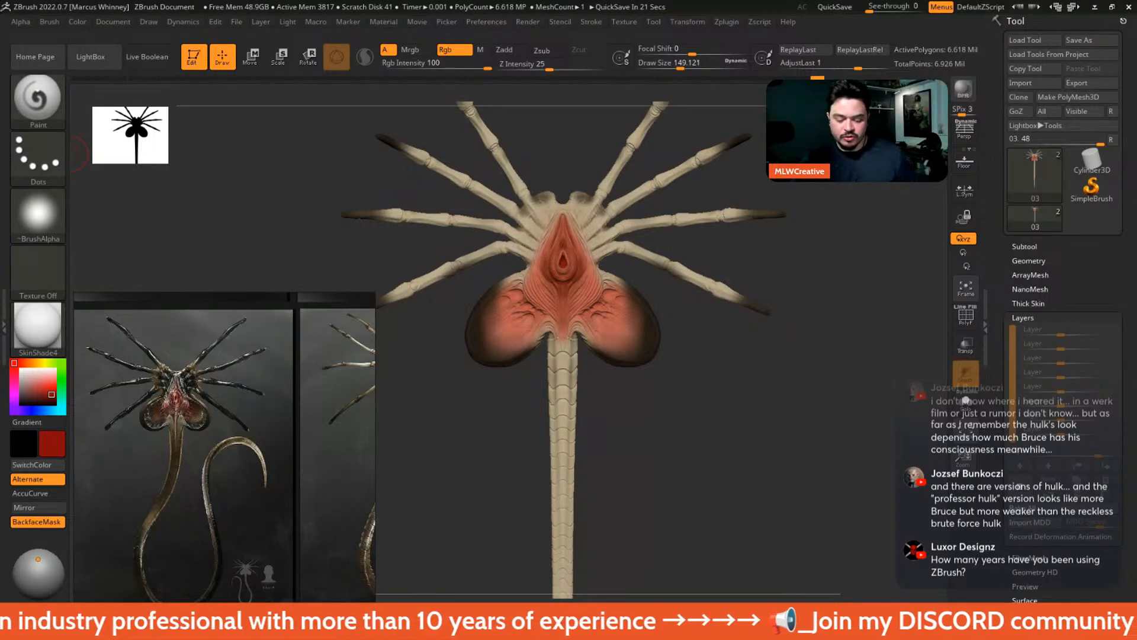
- Sample the salmon tone from the lobe and paint it around the central opening's rim at a draw size of about 80
alt+drag(789, 259, 722, 333)
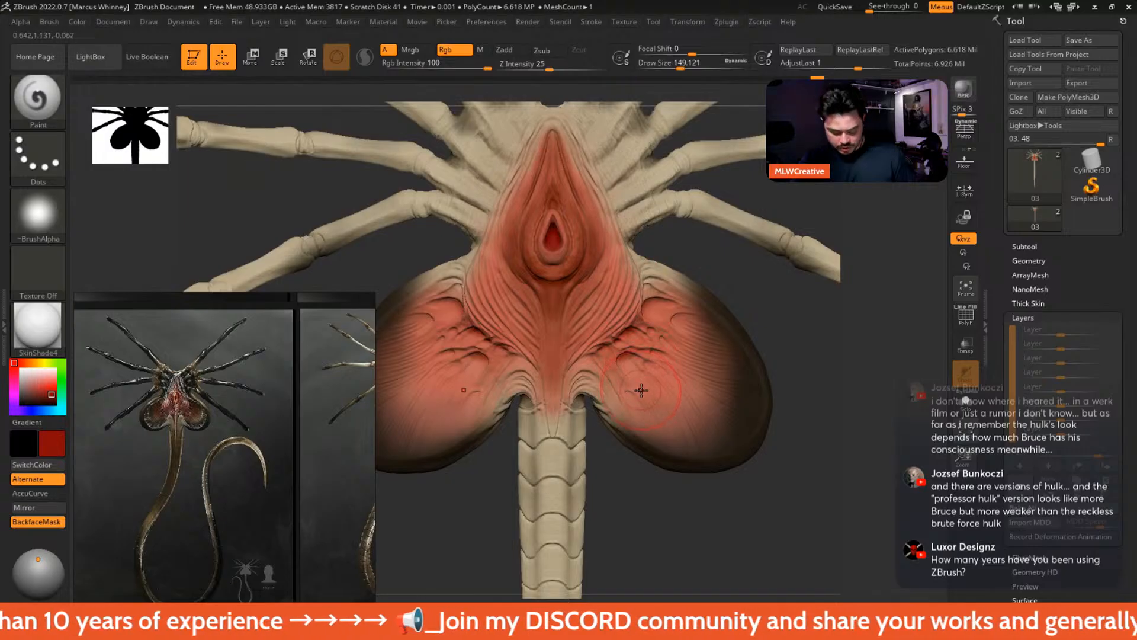
key(c)
key(space)
click(563, 258)
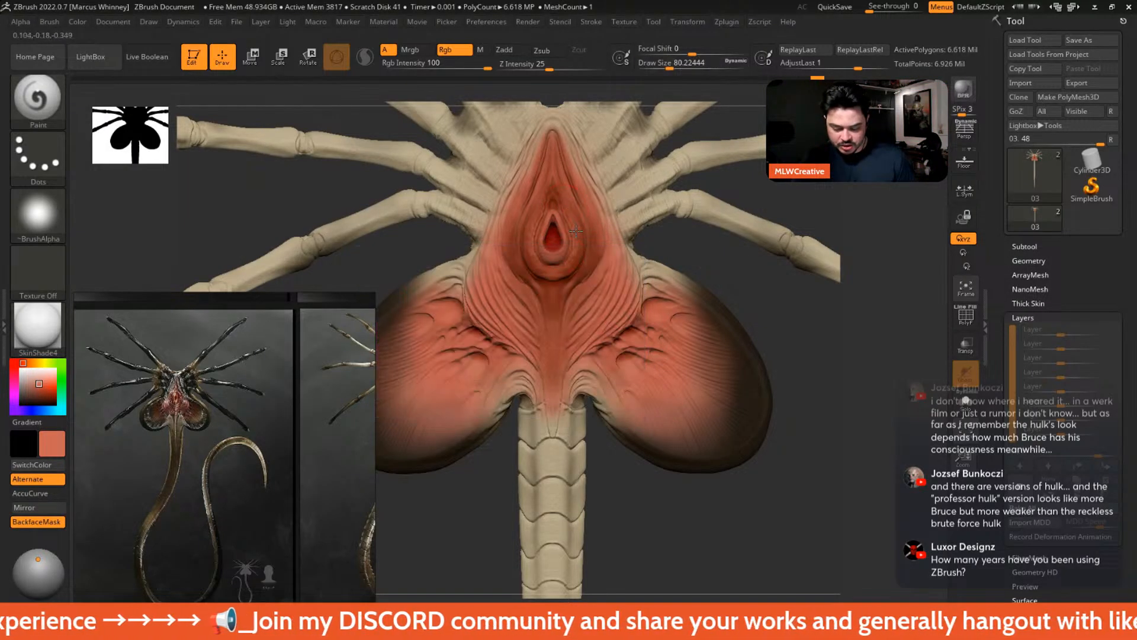
drag(577, 231, 554, 275)
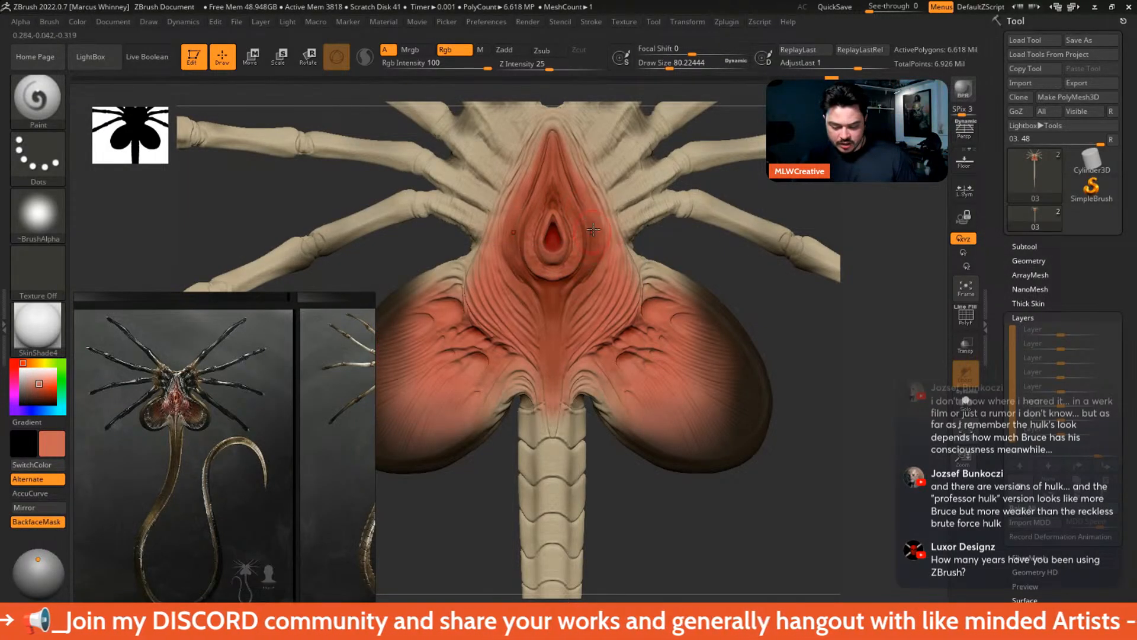
drag(595, 235, 583, 279)
- Reduce the draw size to about 65 and highlight the ridges around the central opening with the salmon colour
key(space)
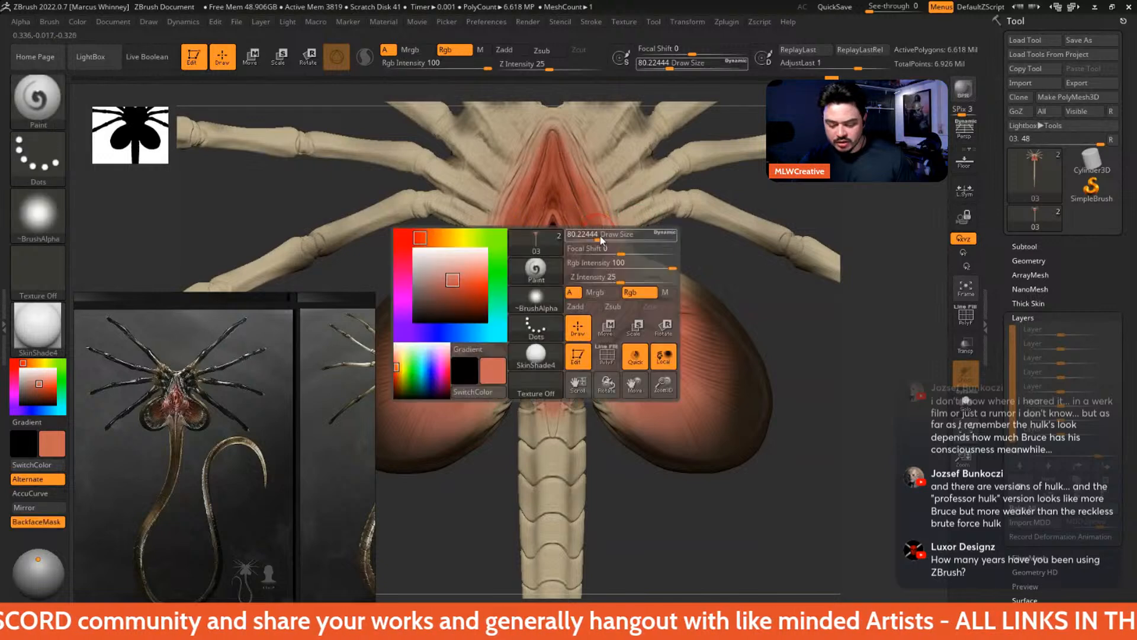
click(597, 239)
drag(597, 239, 562, 297)
mouse_move(712, 269)
alt+mouse_down()
mouse_move(724, 314)
mouse_move(760, 337)
mouse_move(703, 350)
mouse_move(739, 428)
alt+mouse_up()
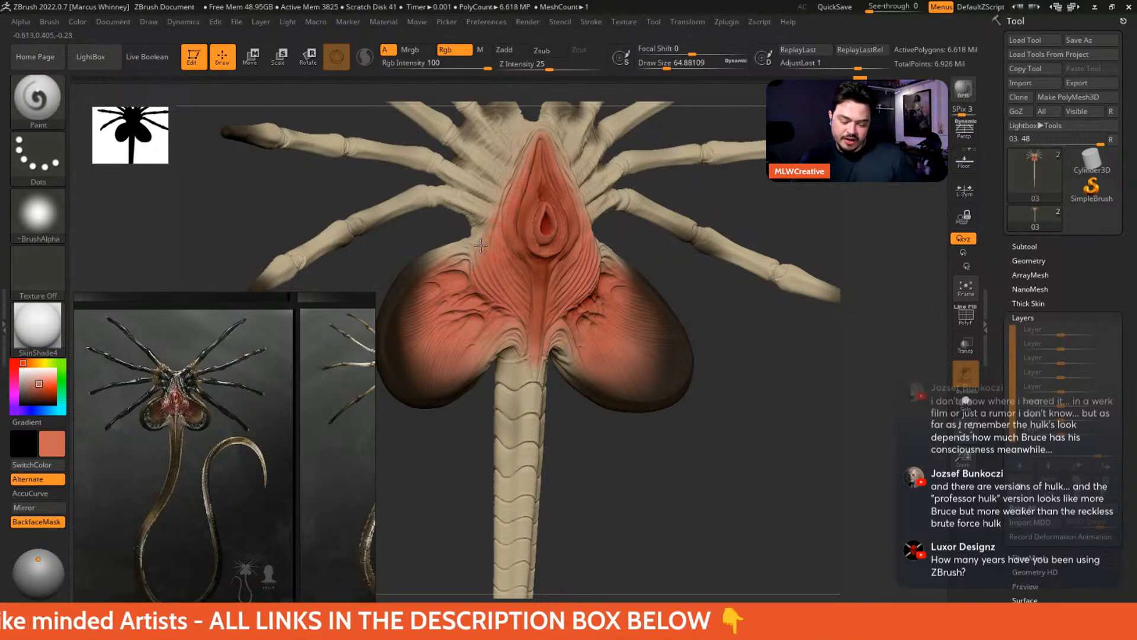
alt+drag(727, 324, 681, 357)
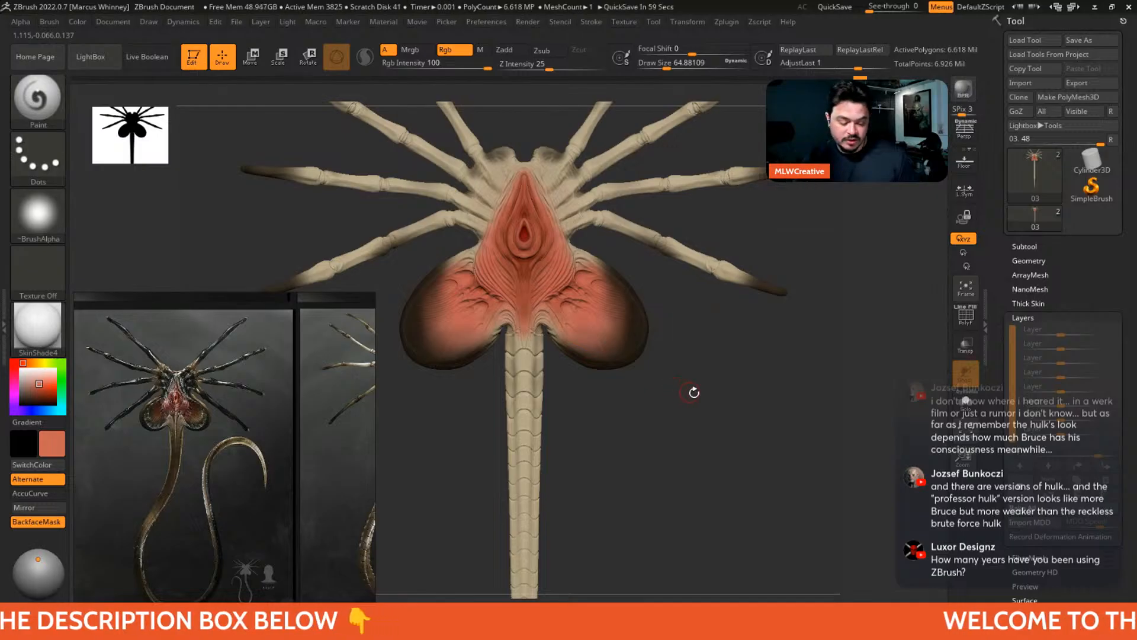
alt+drag(693, 391, 747, 439)
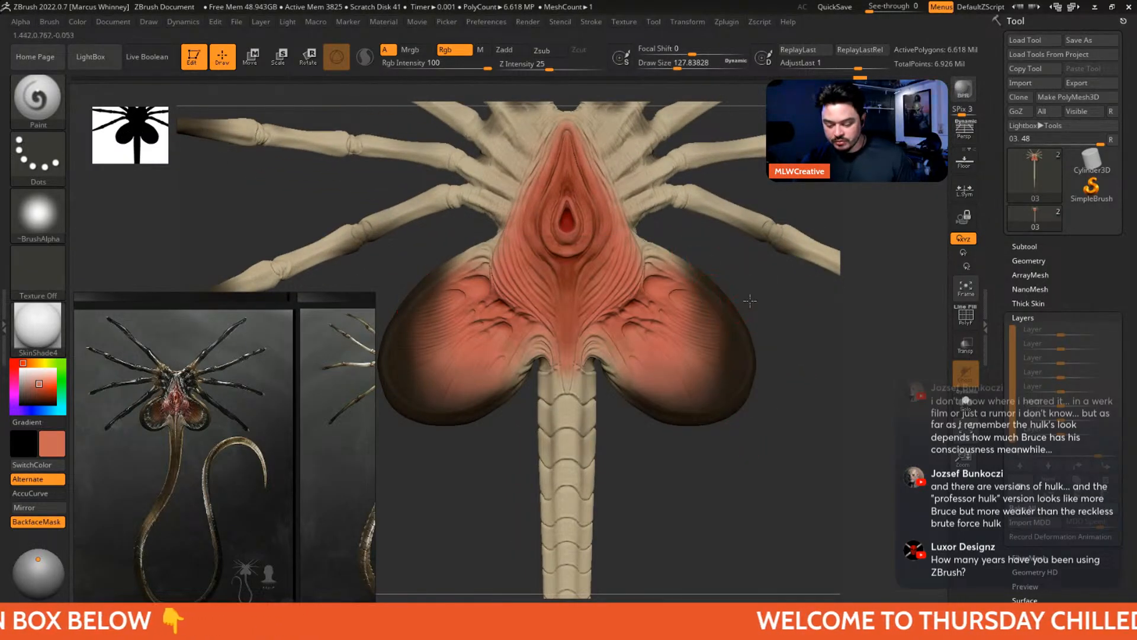
- Paint dark red into the recesses of both lobes at a draw size of about 128
drag(749, 301, 664, 244)
key(c)
drag(628, 277, 658, 292)
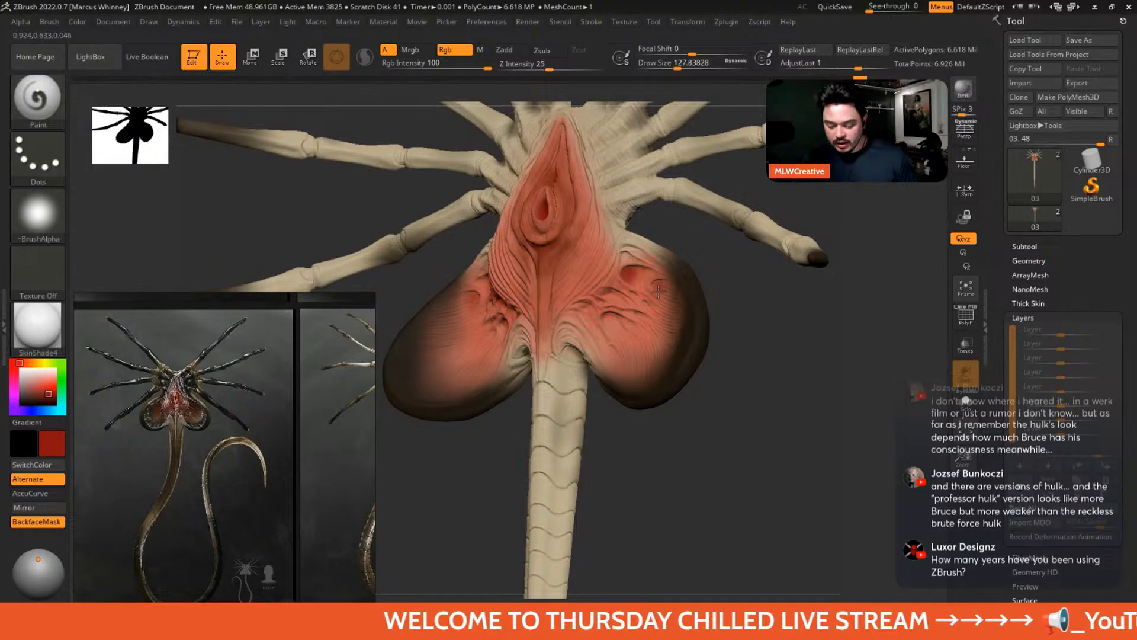
mouse_move(610, 321)
mouse_down()
mouse_move(615, 298)
mouse_move(588, 304)
mouse_up()
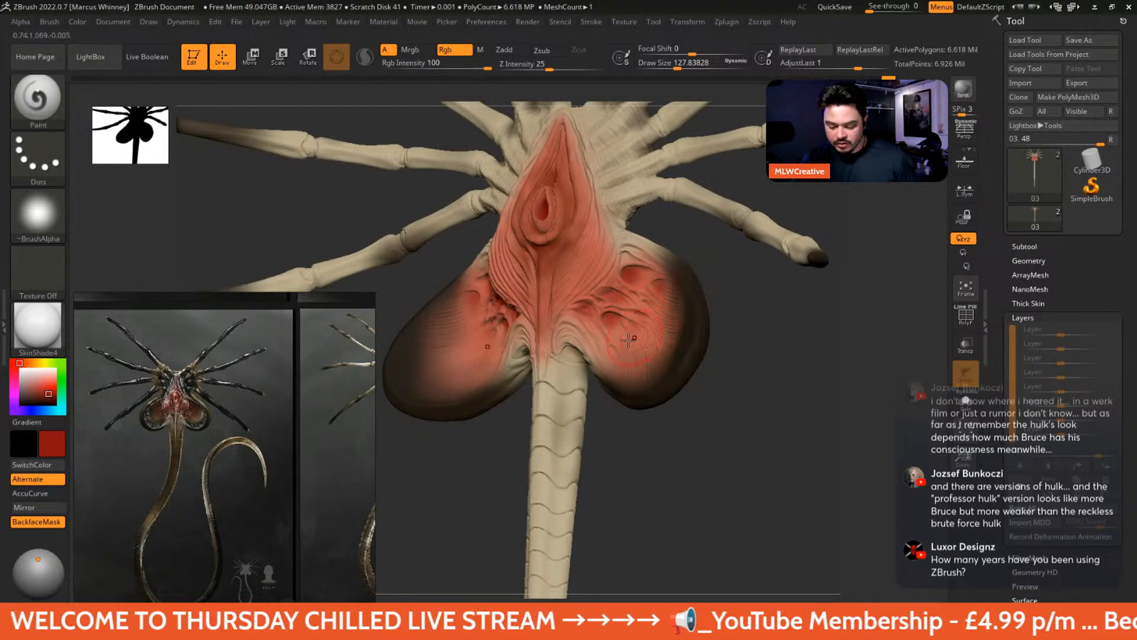
shift+drag(724, 390, 784, 396)
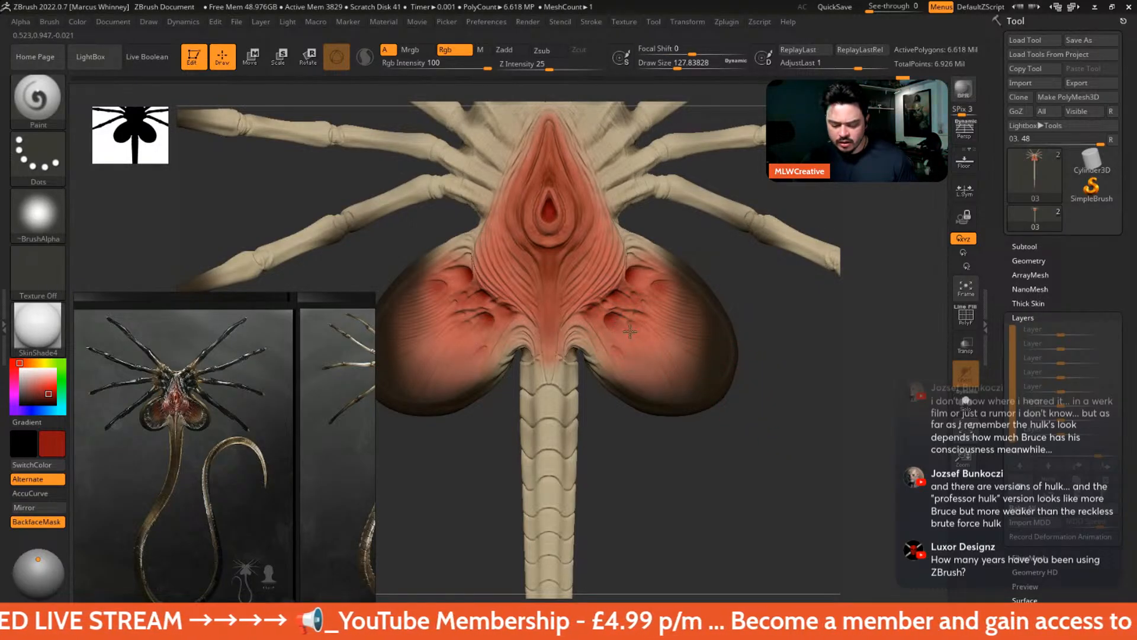
- Sample brown and red tones from the lobes and blend the red shading across their folds
key(c)
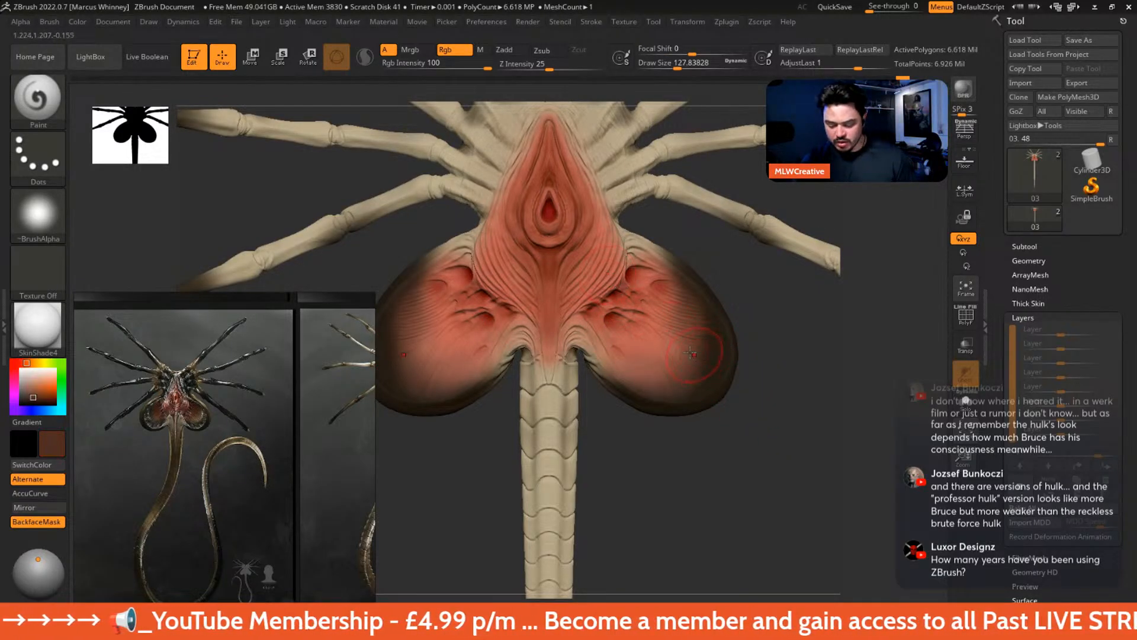
key(space)
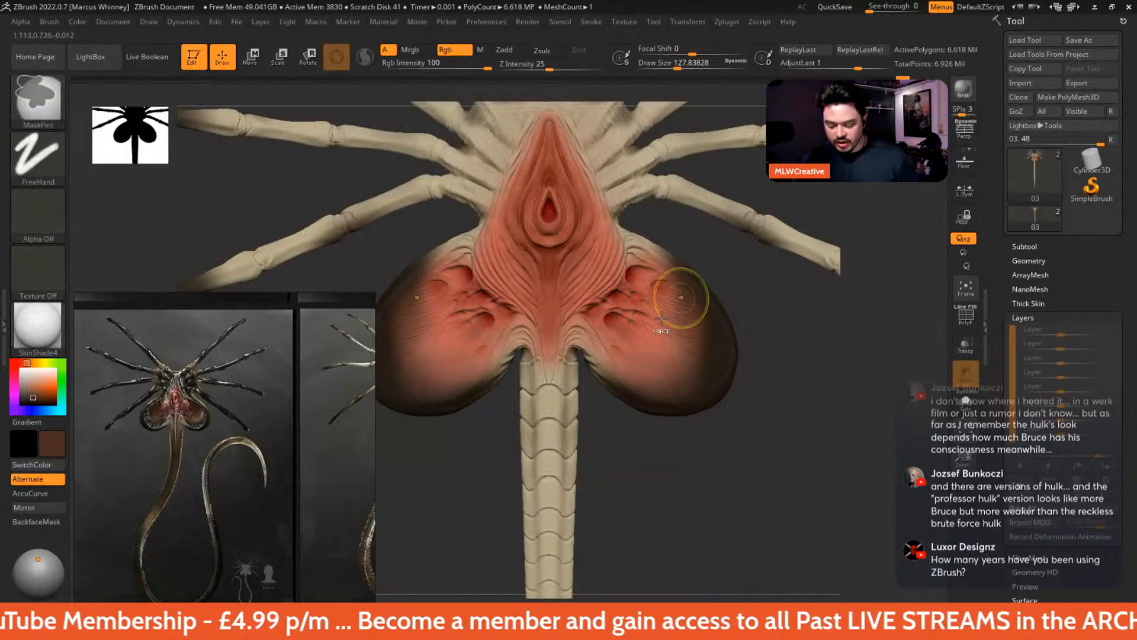
key(c)
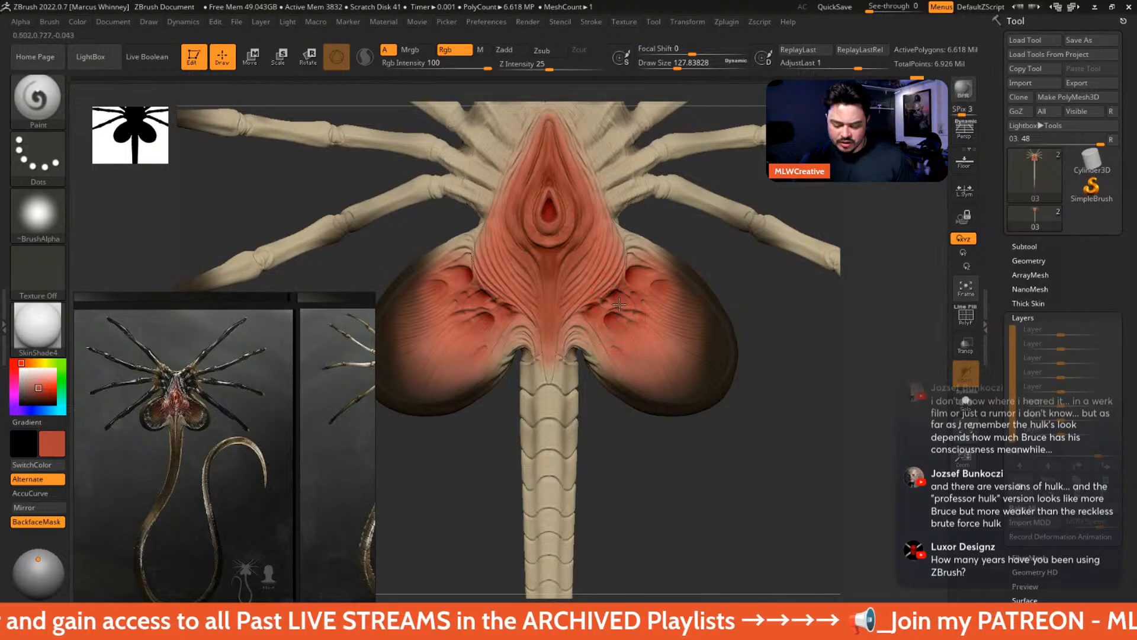
mouse_move(766, 402)
alt+mouse_down()
mouse_move(738, 365)
mouse_move(767, 396)
mouse_move(735, 412)
mouse_move(741, 391)
mouse_move(751, 402)
alt+mouse_up()
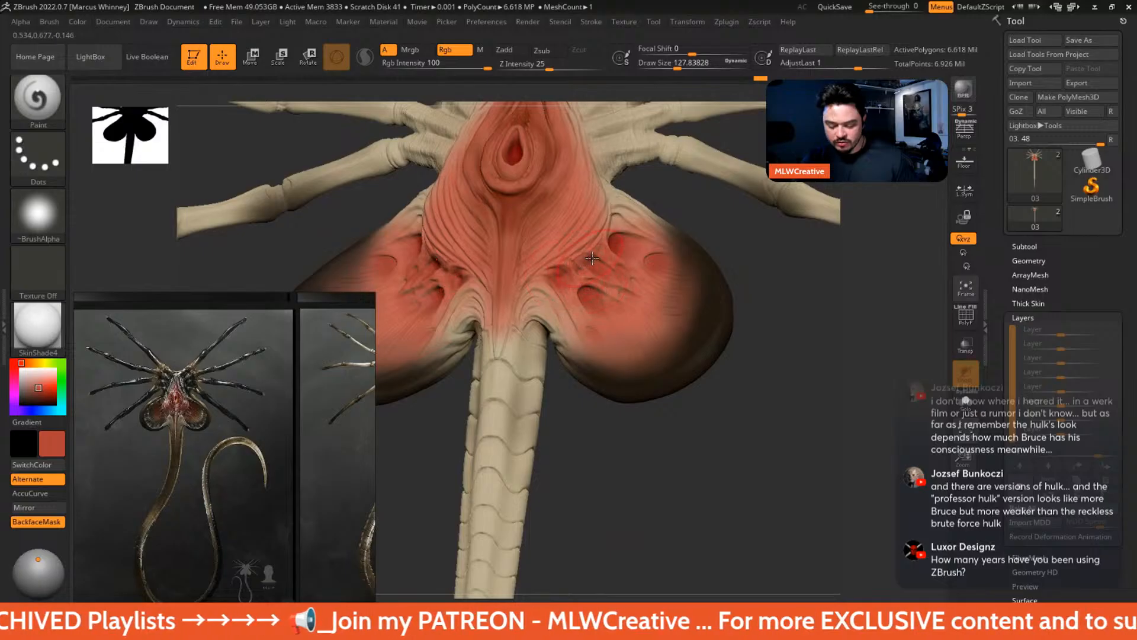
- Refine the red shading in the lobes' smaller creases, reducing the draw size to about 87 and further to about 56
key(space)
drag(609, 264, 599, 264)
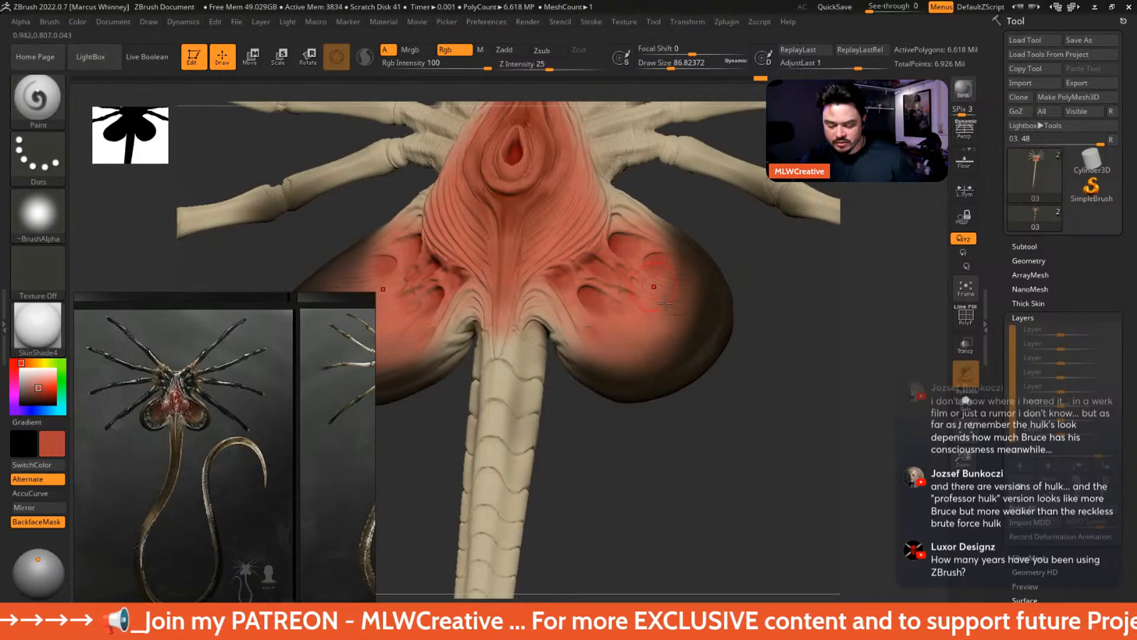
mouse_move(752, 366)
alt+mouse_down()
mouse_move(726, 322)
mouse_move(741, 304)
mouse_move(735, 370)
alt+mouse_up()
key(space)
drag(660, 329, 651, 330)
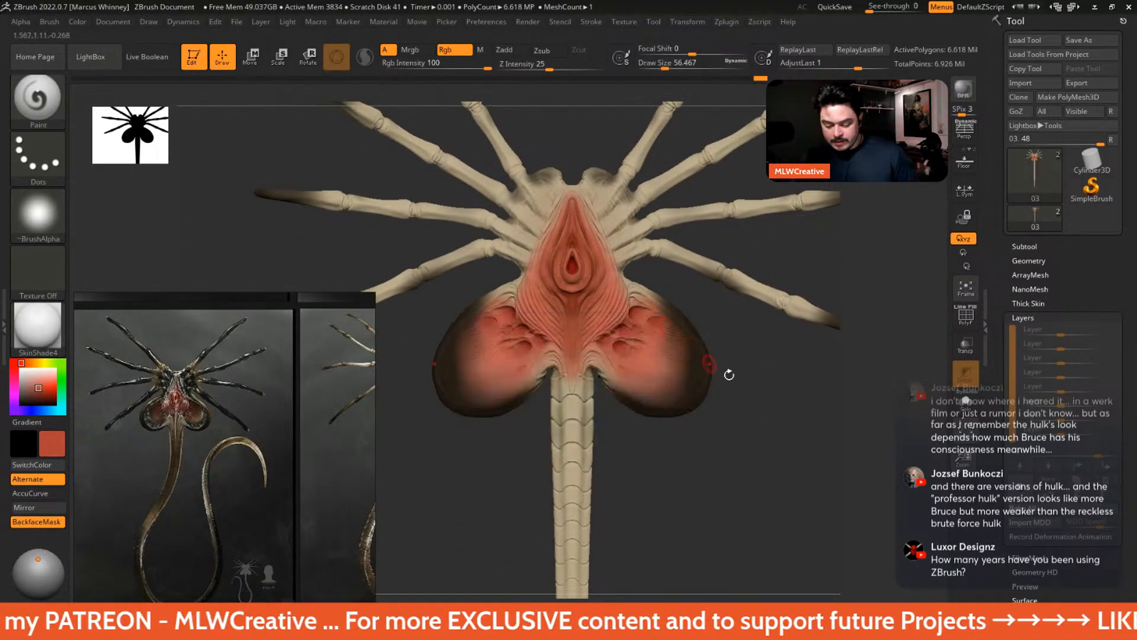
alt+drag(729, 375, 669, 402)
alt+drag(736, 287, 794, 383)
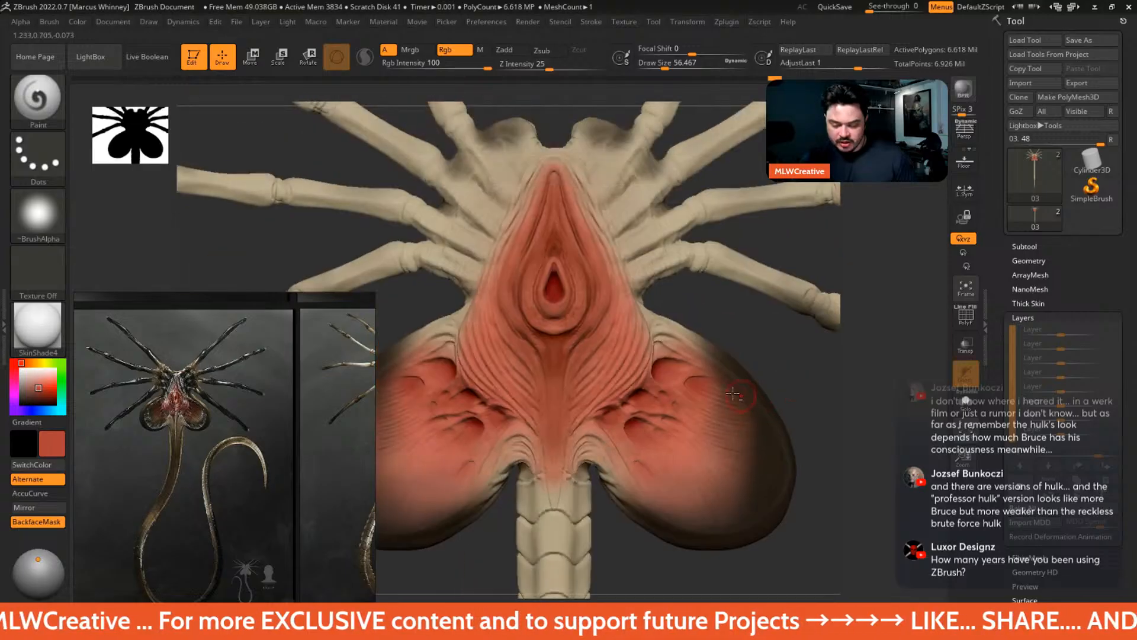
alt+drag(634, 217, 705, 180)
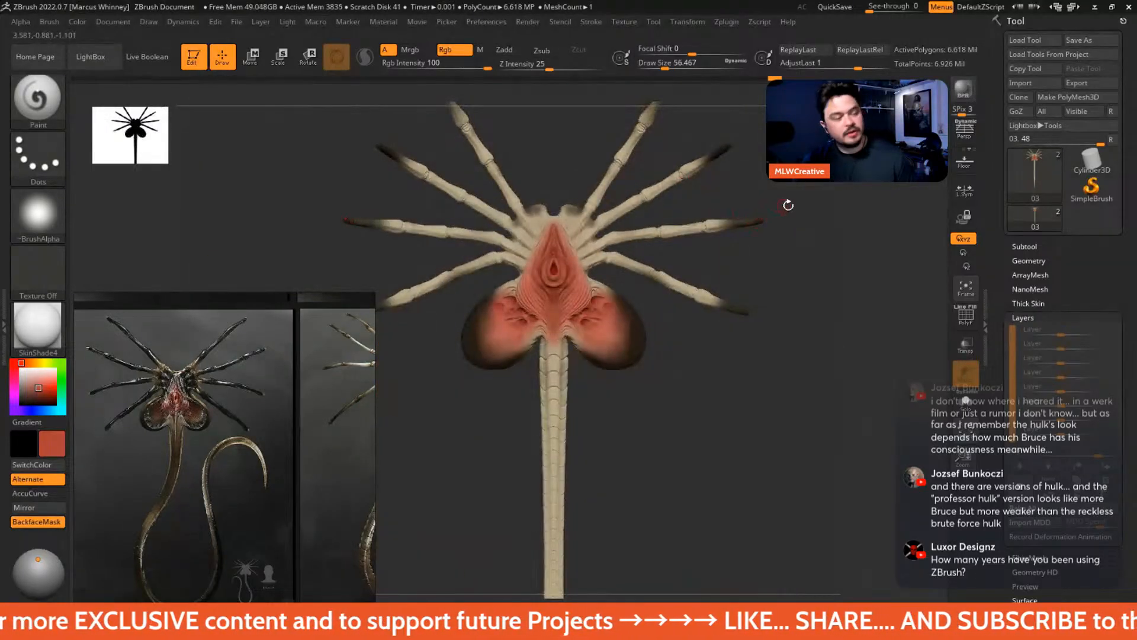
- Sample the bone colour from the tail and blend it over the tail's base at a draw size of about 158
drag(787, 205, 776, 210)
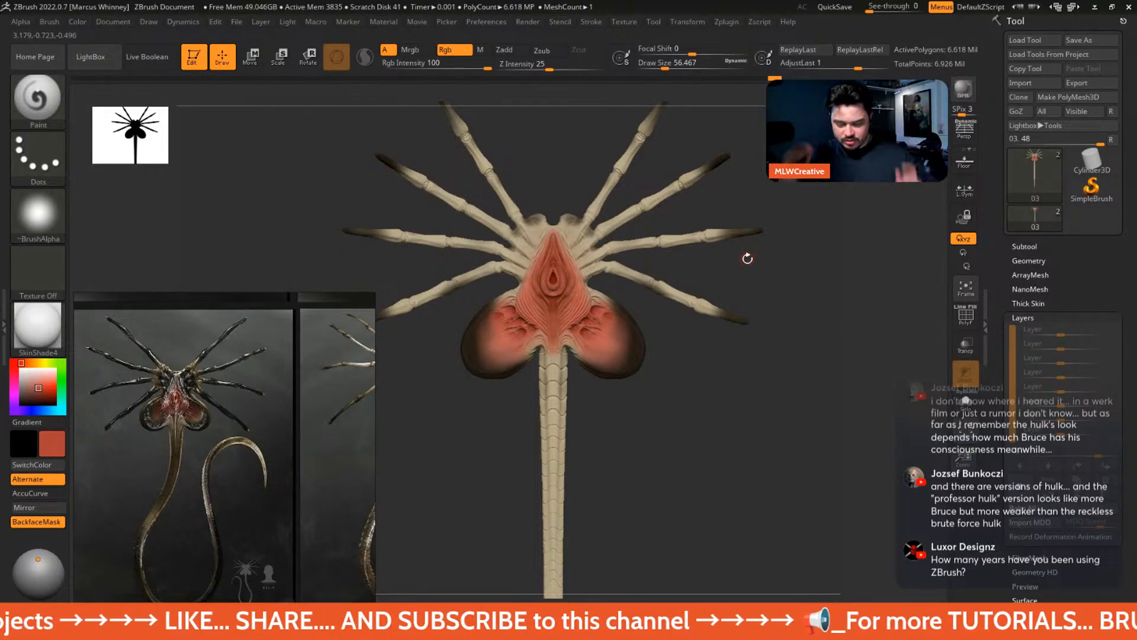
mouse_move(788, 196)
mouse_down()
mouse_move(873, 230)
mouse_move(743, 261)
mouse_move(768, 255)
mouse_move(739, 253)
mouse_up()
key(space)
click(758, 223)
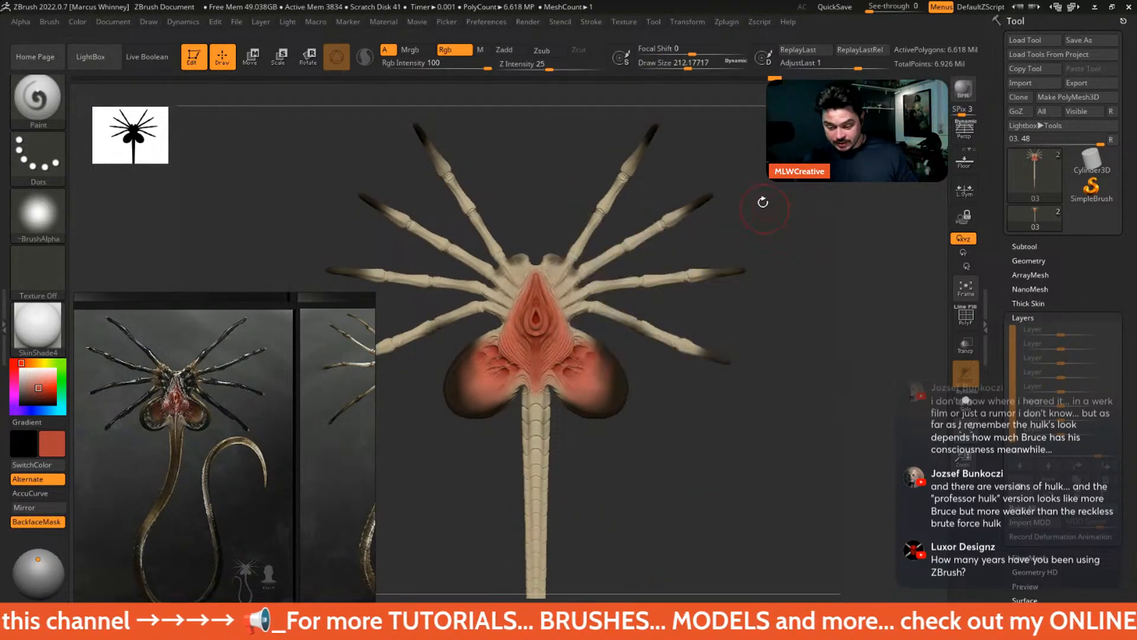
mouse_move(768, 179)
alt+mouse_down()
mouse_move(766, 198)
mouse_move(758, 158)
mouse_move(741, 247)
mouse_move(733, 177)
alt+mouse_up()
alt+drag(696, 306, 677, 323)
key(c)
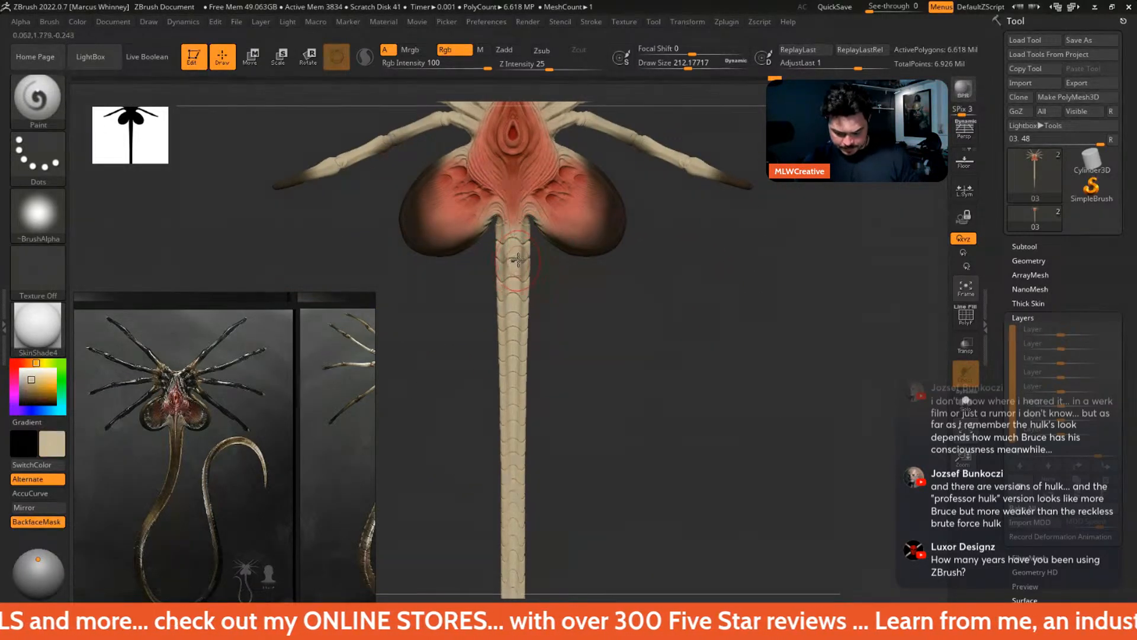
key(space)
drag(515, 261, 508, 260)
drag(525, 206, 517, 221)
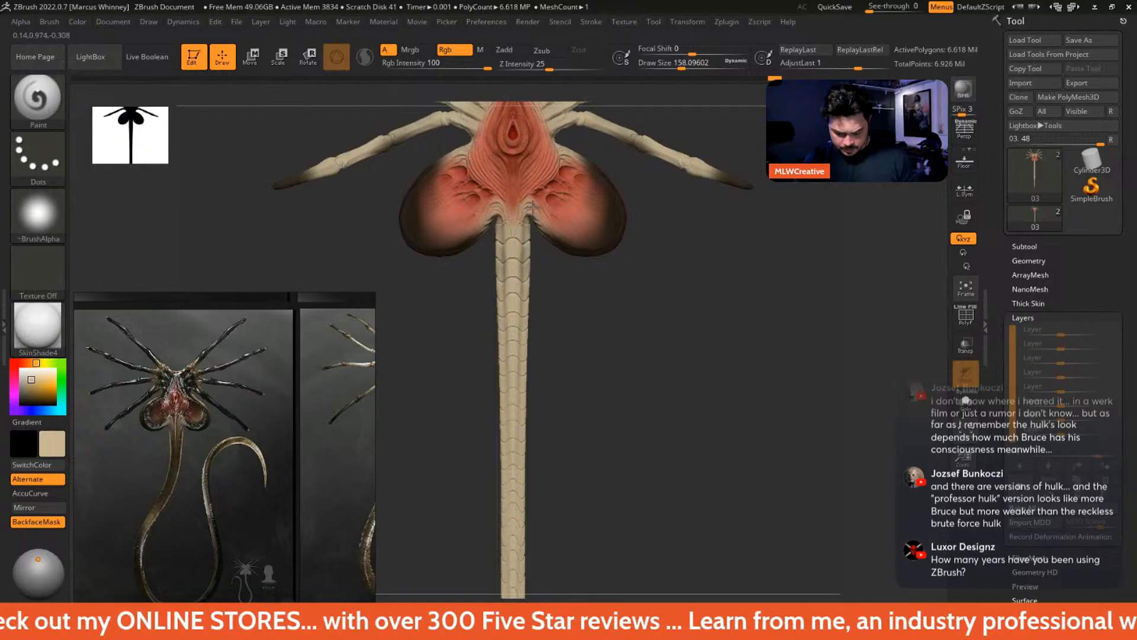
- Examine the painted underside from several angles and turn the model to inspect its back
drag(589, 320, 574, 294)
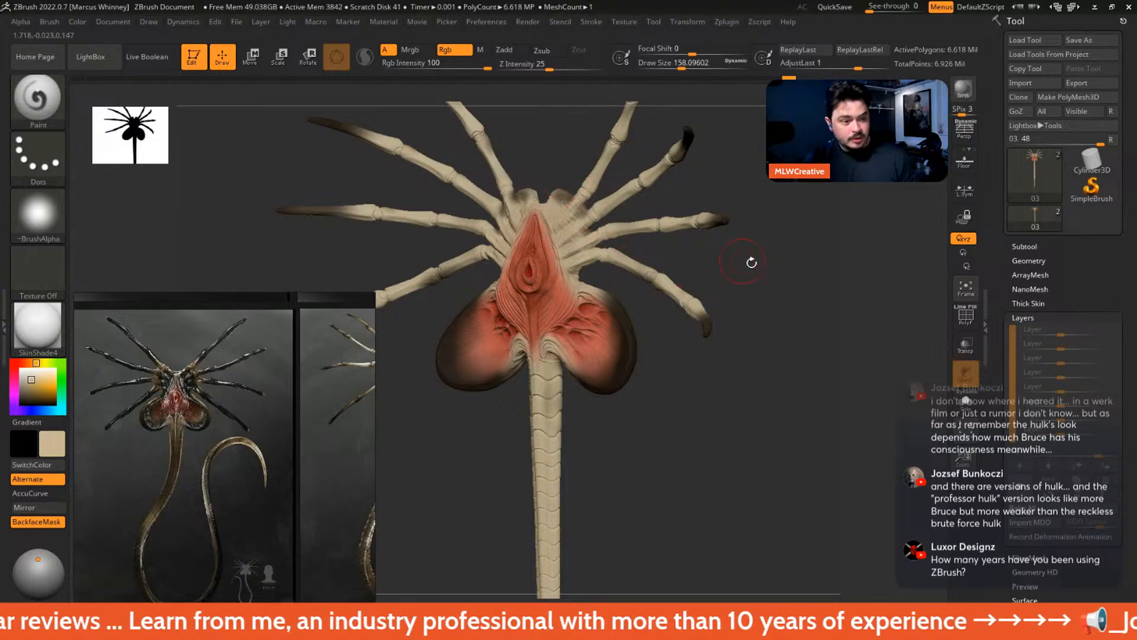
drag(751, 257, 584, 214)
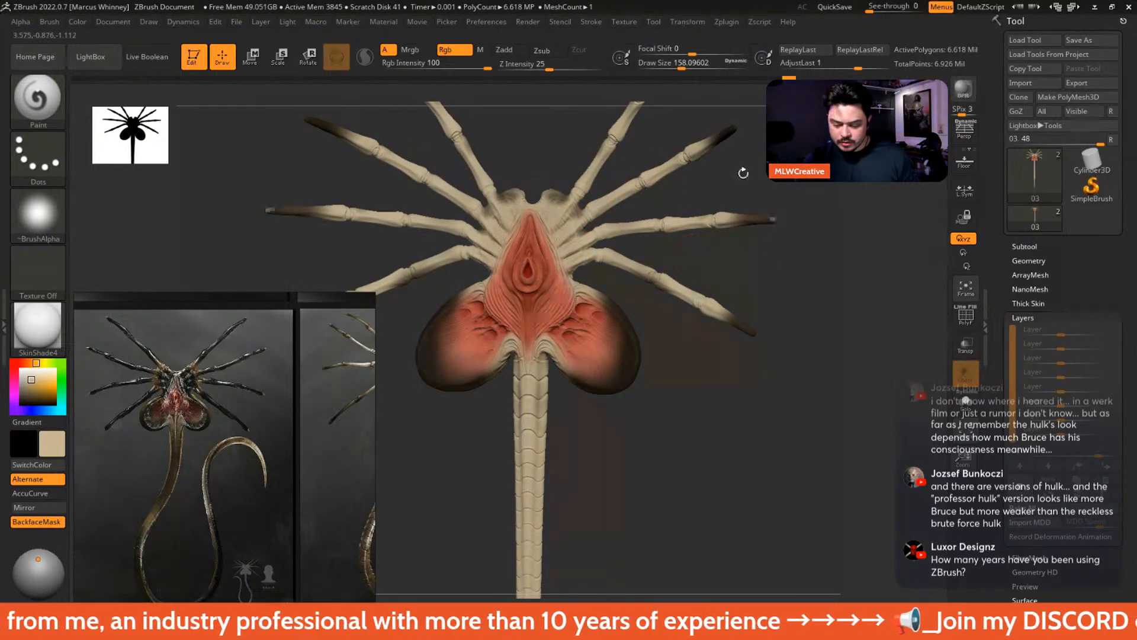
drag(771, 217, 766, 191)
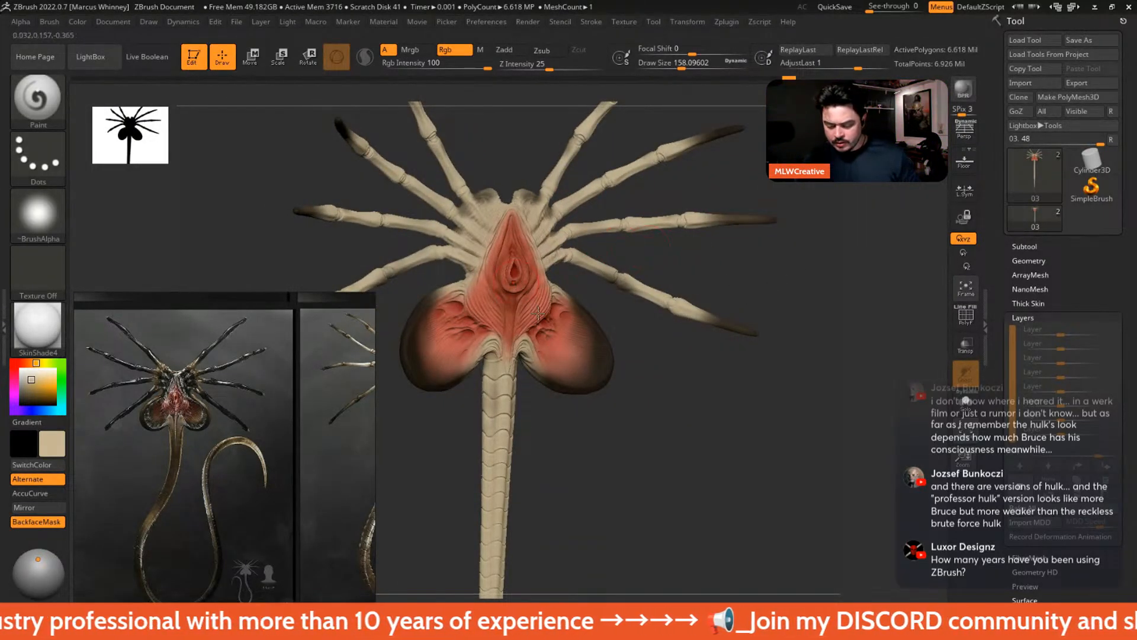
alt+drag(759, 261, 682, 143)
mouse_move(833, 249)
mouse_down()
mouse_move(736, 244)
mouse_move(820, 266)
mouse_move(676, 308)
mouse_move(673, 285)
mouse_move(727, 276)
mouse_move(671, 286)
mouse_up()
mouse_move(677, 221)
mouse_down()
mouse_move(688, 317)
mouse_move(681, 244)
mouse_move(640, 249)
mouse_move(665, 244)
mouse_move(668, 340)
mouse_move(664, 295)
mouse_up()
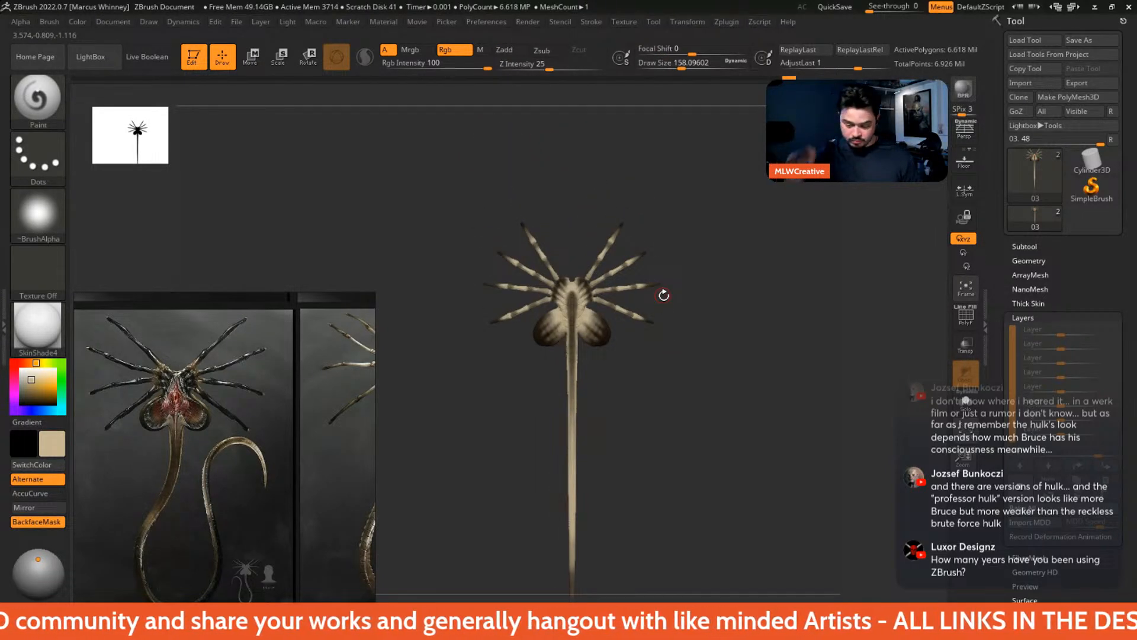
alt+drag(712, 369, 756, 471)
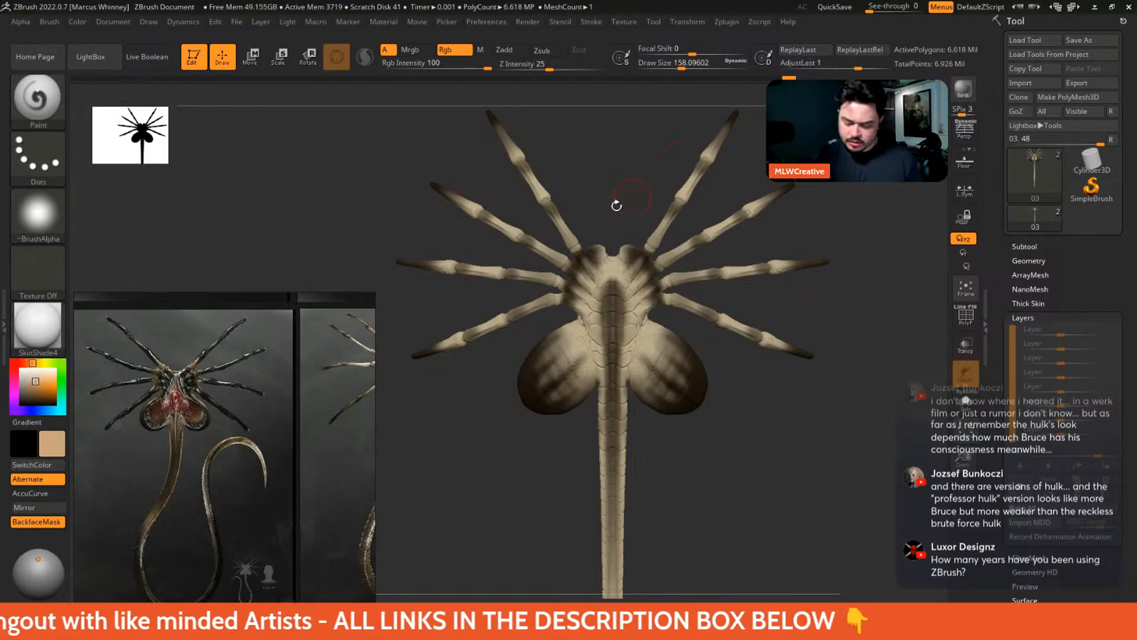
- Blend the tan colour over the back of the body and the inner lobes at a draw size of about 202
key(space)
drag(617, 206, 629, 206)
mouse_move(618, 156)
alt+mouse_down()
mouse_move(591, 144)
mouse_move(528, 155)
alt+mouse_up()
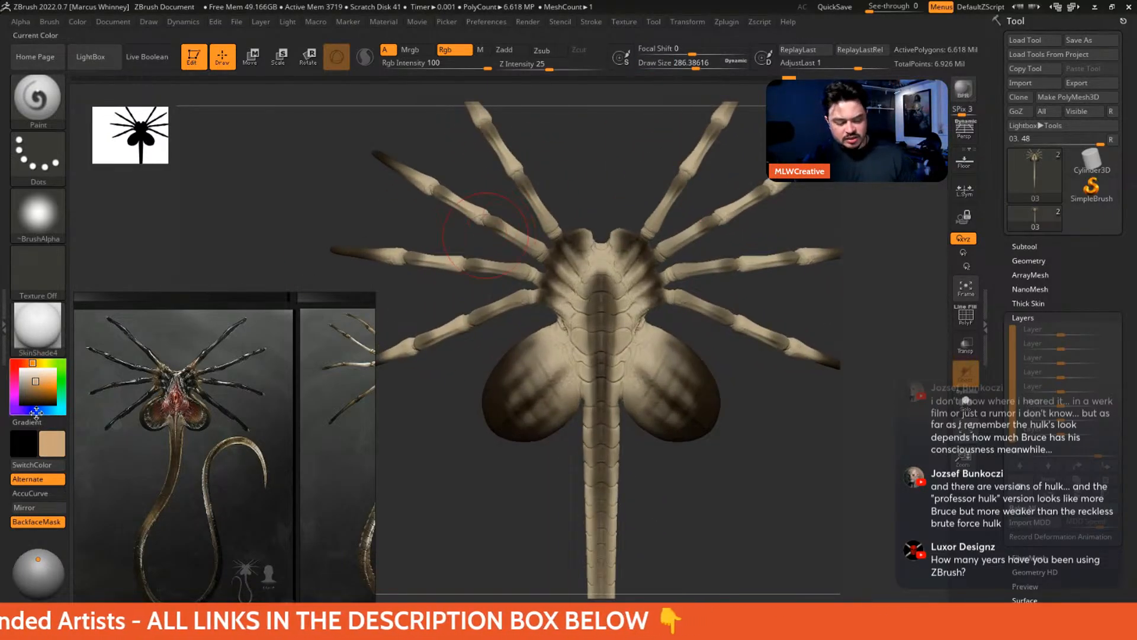
key(bracketleft)
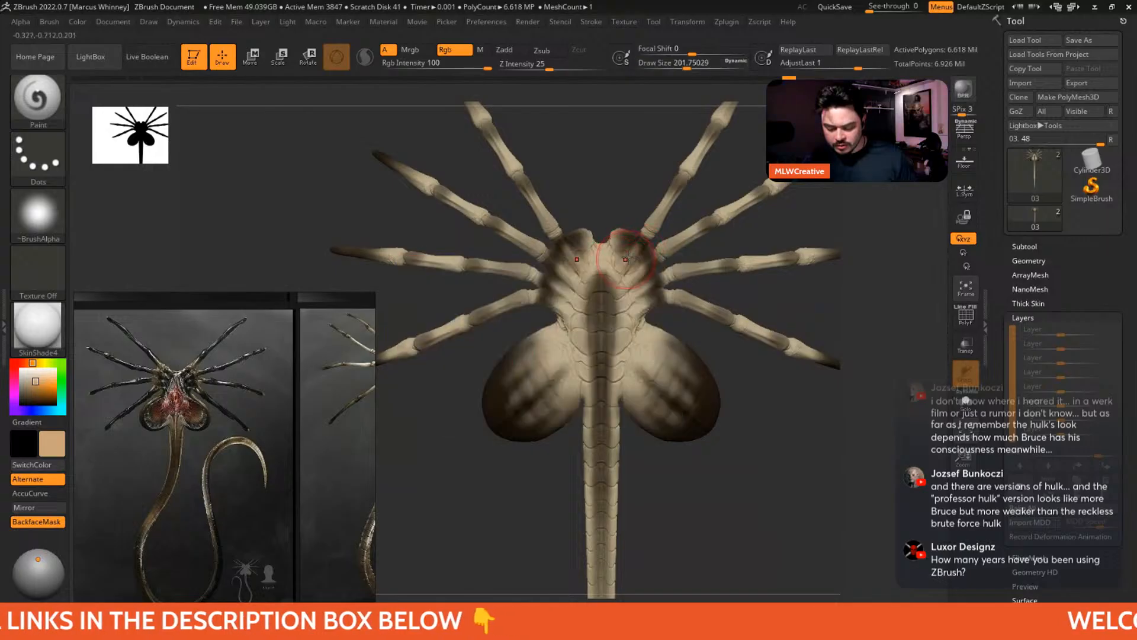
mouse_move(628, 280)
mouse_down()
mouse_move(648, 269)
mouse_move(626, 328)
mouse_up()
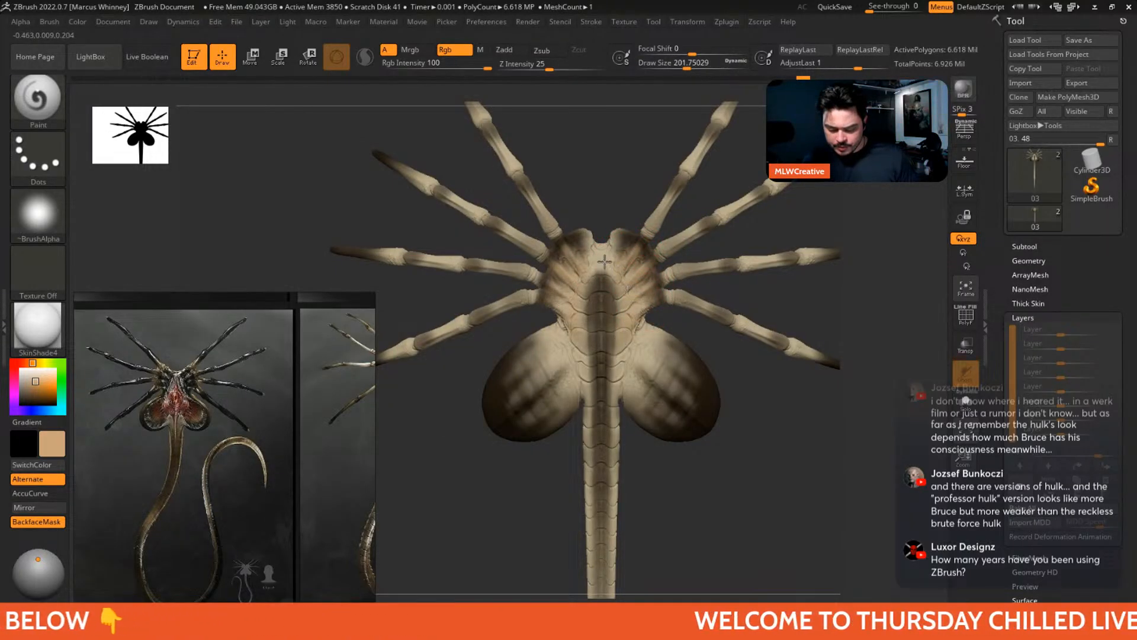
mouse_move(605, 260)
mouse_down()
mouse_move(625, 341)
mouse_move(685, 409)
mouse_move(641, 404)
mouse_up()
- Paint tan over the joints and segments of the legs on the creature's back side
drag(800, 430, 734, 354)
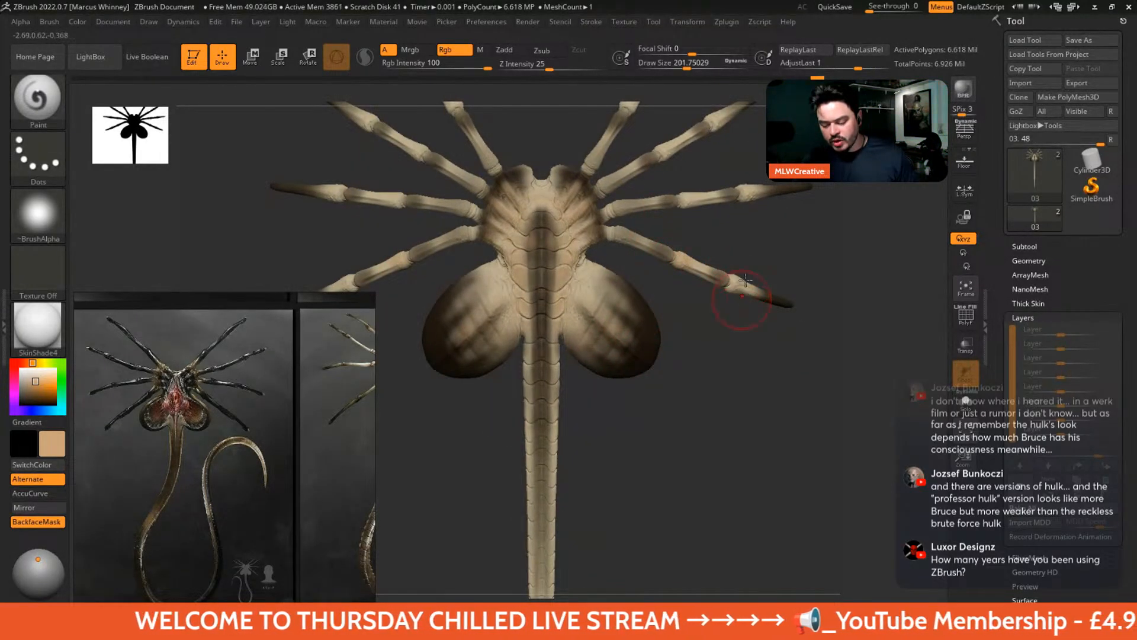
drag(745, 278, 751, 243)
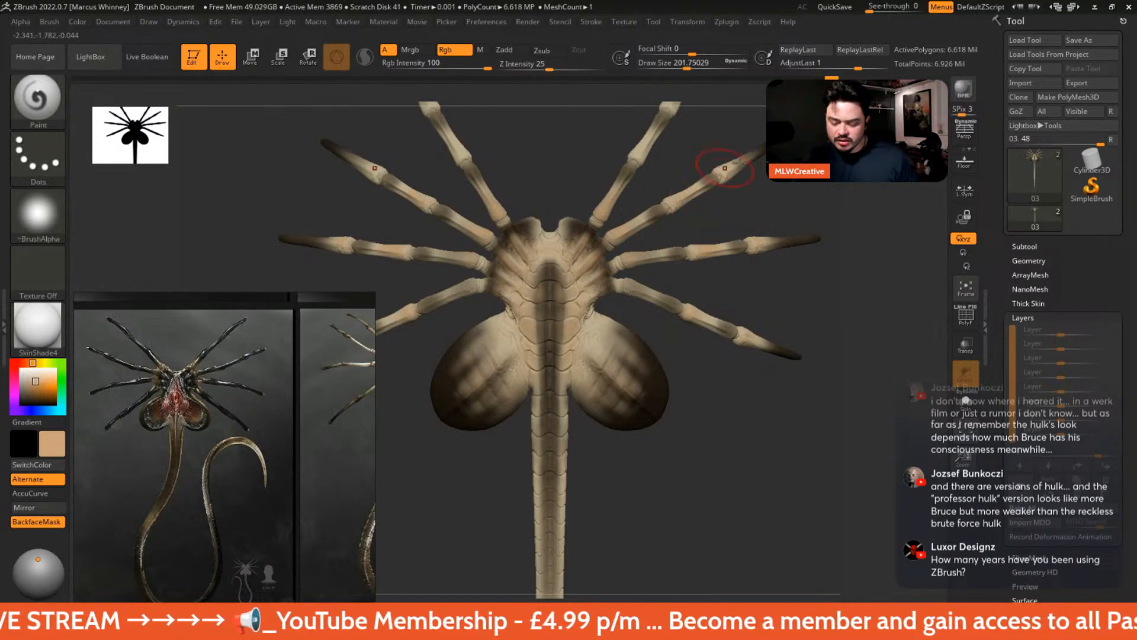
drag(757, 221, 747, 172)
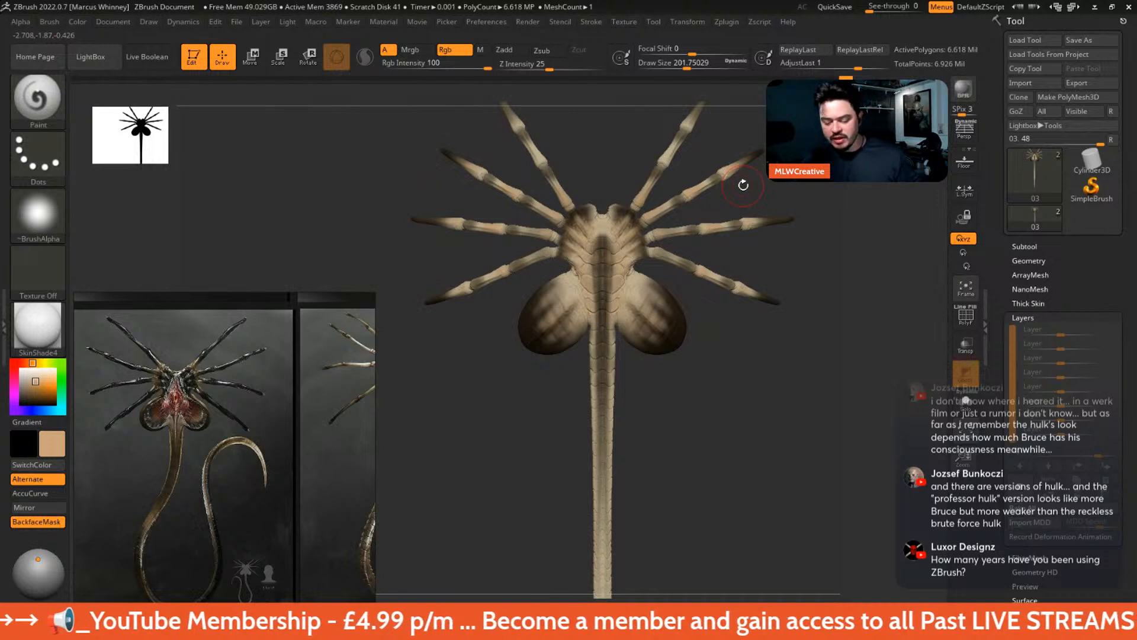
- Enlarge the draw size to about 508 and paint tan along the length of the tail's back side
alt+drag(668, 428, 635, 270)
key(space)
mouse_move(629, 336)
mouse_down()
mouse_move(646, 336)
mouse_move(629, 294)
mouse_move(641, 294)
mouse_up()
key(space)
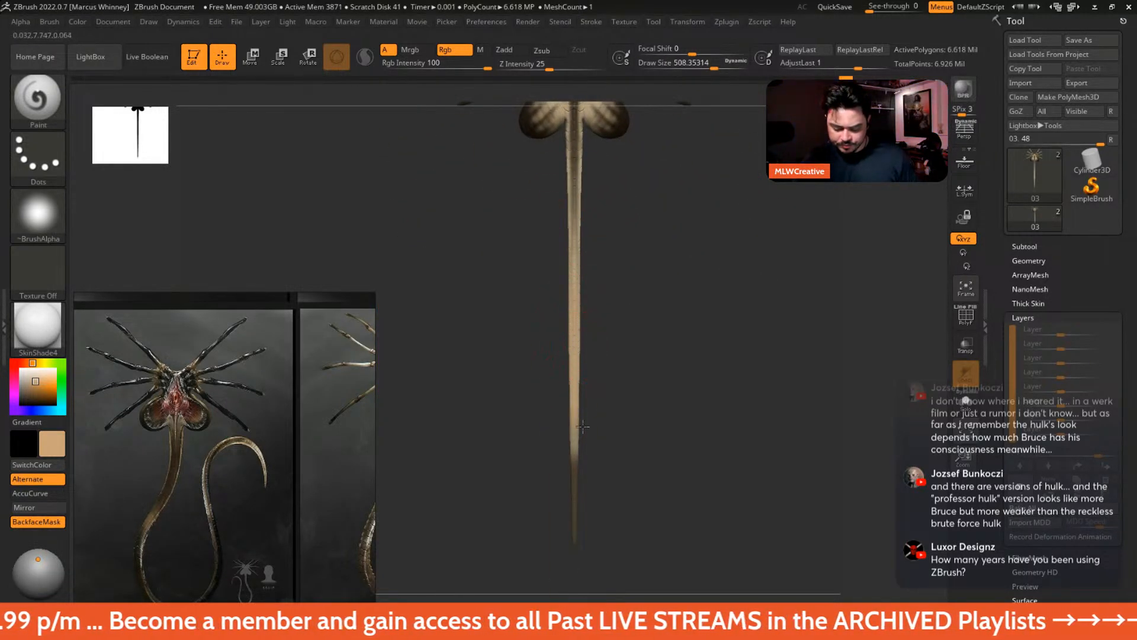
alt+drag(644, 237, 618, 366)
- Sample dark brown from the body and darken the front edge of the head at a draw size of about 217
mouse_move(645, 298)
shift+mouse_down()
mouse_move(614, 288)
mouse_move(650, 268)
shift+mouse_up()
key(space)
alt+drag(691, 320, 651, 435)
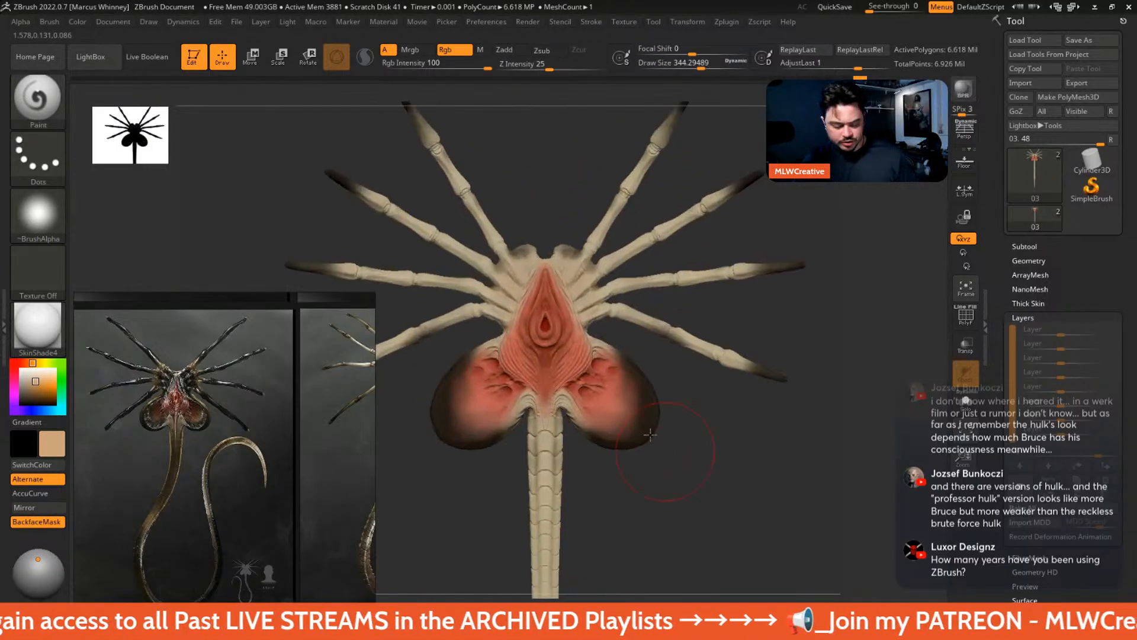
key(space)
drag(617, 248, 609, 249)
drag(675, 437, 811, 436)
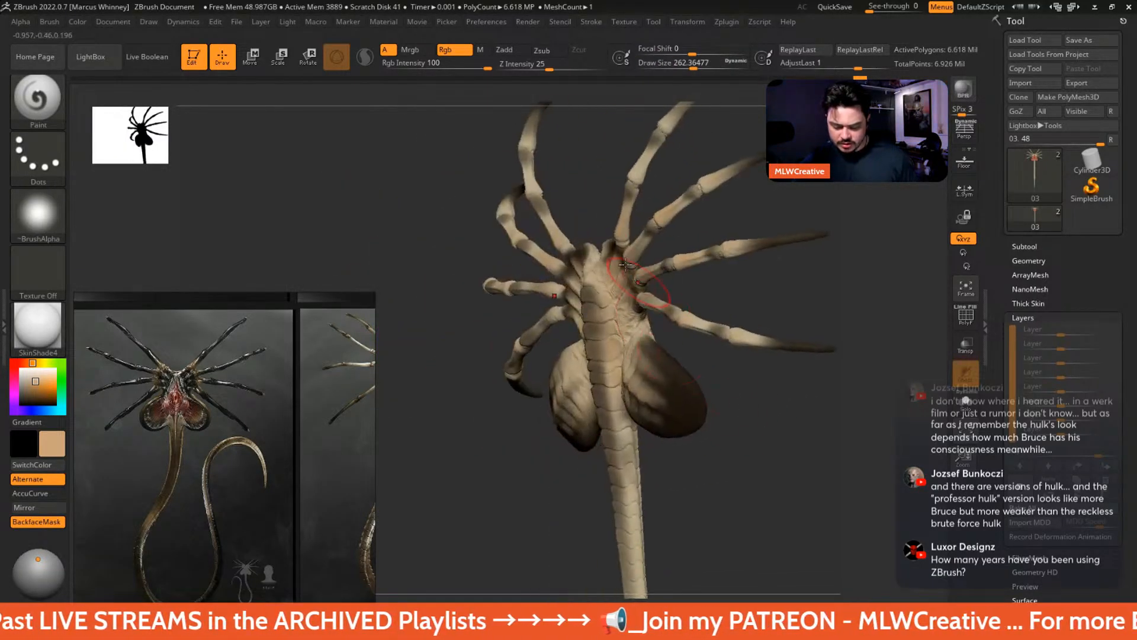
key(c)
drag(592, 220, 456, 209)
mouse_move(580, 286)
mouse_down()
mouse_move(570, 260)
mouse_move(586, 311)
mouse_move(577, 279)
mouse_move(546, 255)
mouse_move(580, 315)
mouse_move(590, 282)
mouse_move(597, 315)
mouse_move(562, 255)
mouse_move(581, 289)
mouse_move(554, 266)
mouse_up()
key(space)
drag(549, 222, 558, 278)
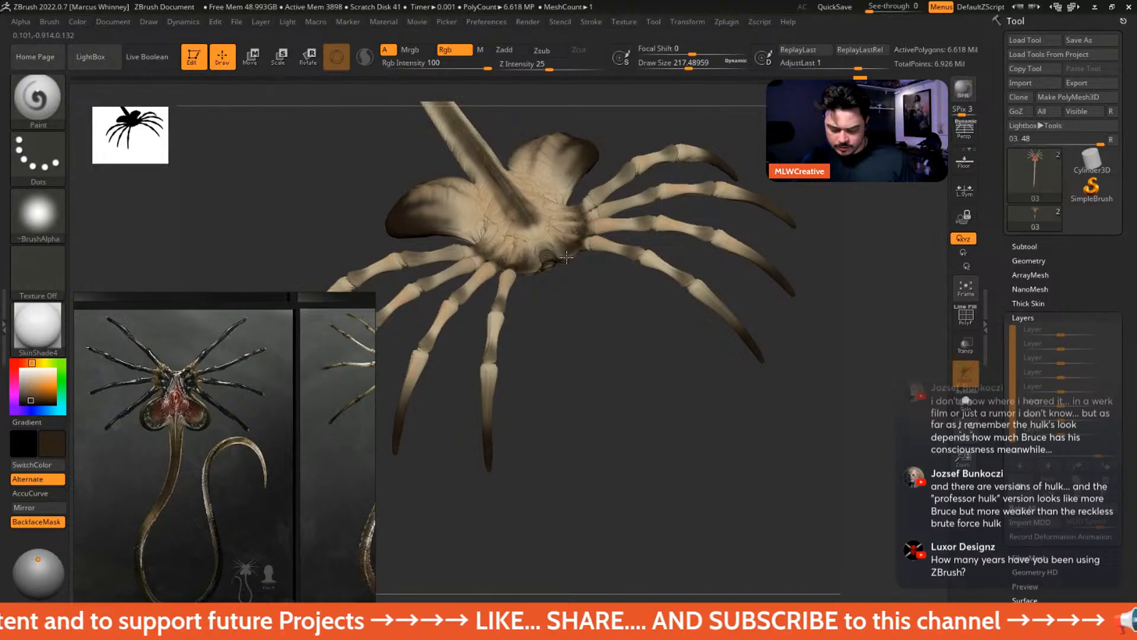
- Darken the leg bases around the red underside with dark brown at a draw size of about 136
shift+drag(596, 324, 574, 157)
drag(568, 206, 604, 127)
alt+drag(585, 206, 607, 282)
key(space)
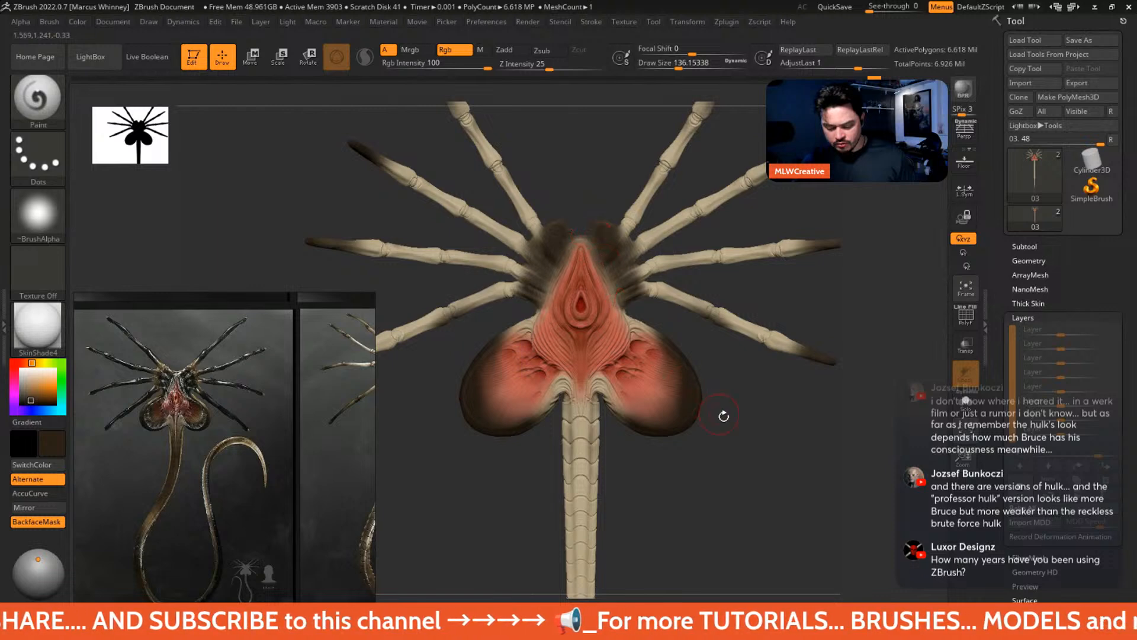
- Sample tan from the creature's back and paint it over the leg segments on the underside
alt+drag(723, 414, 673, 313)
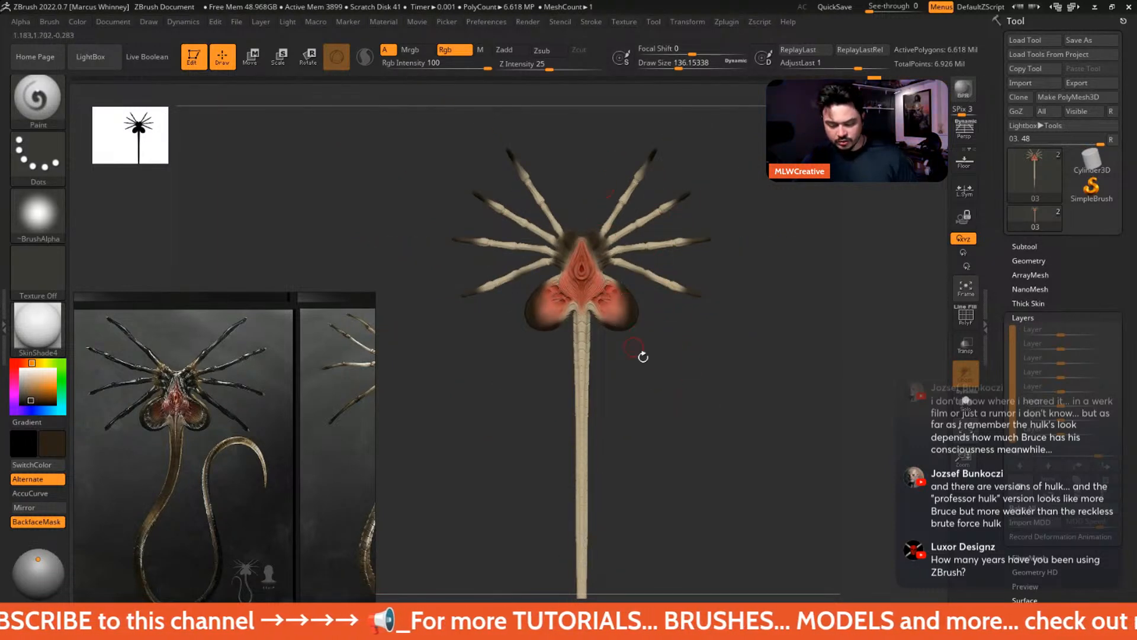
drag(643, 356, 595, 252)
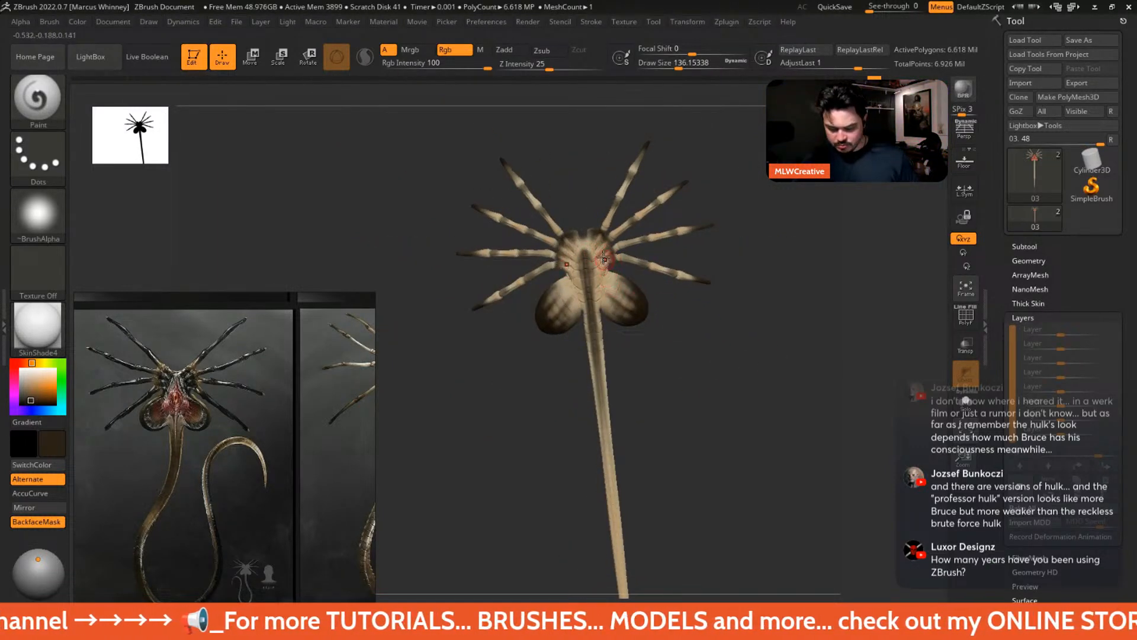
key(c)
mouse_move(713, 327)
mouse_down()
mouse_move(711, 353)
mouse_move(759, 270)
mouse_move(619, 238)
mouse_up()
key(f)
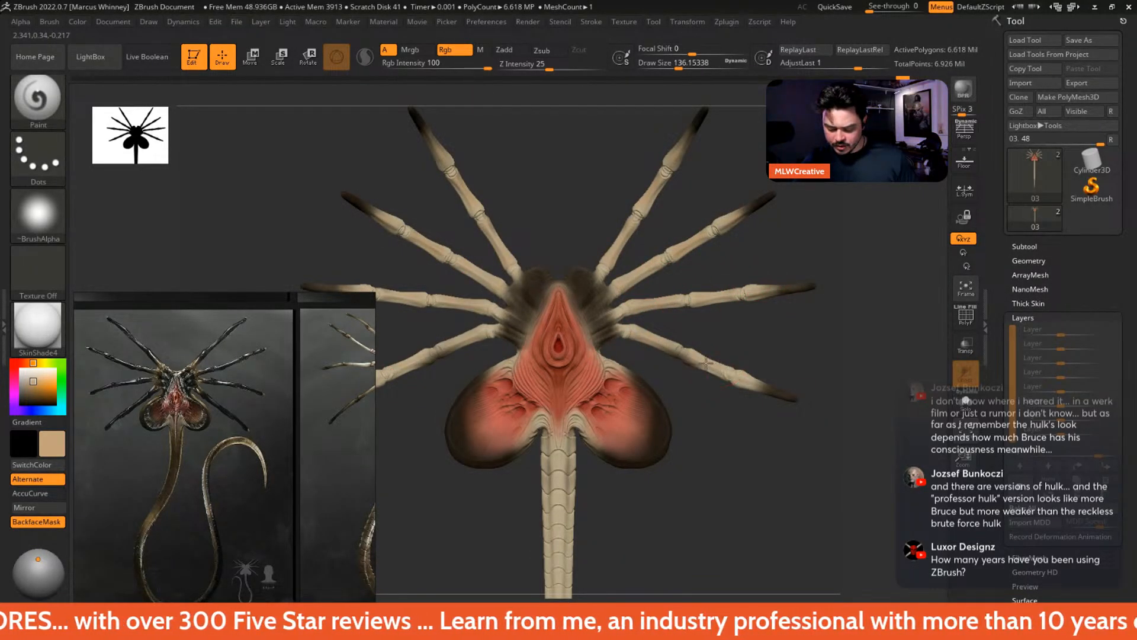
- Enlarge the draw size to about 445 and paint tan along the tail's underside, undoing and redoing the first stroke
mouse_move(823, 377)
alt+mouse_down()
mouse_move(791, 356)
mouse_move(717, 228)
alt+mouse_up()
key(space)
click(622, 283)
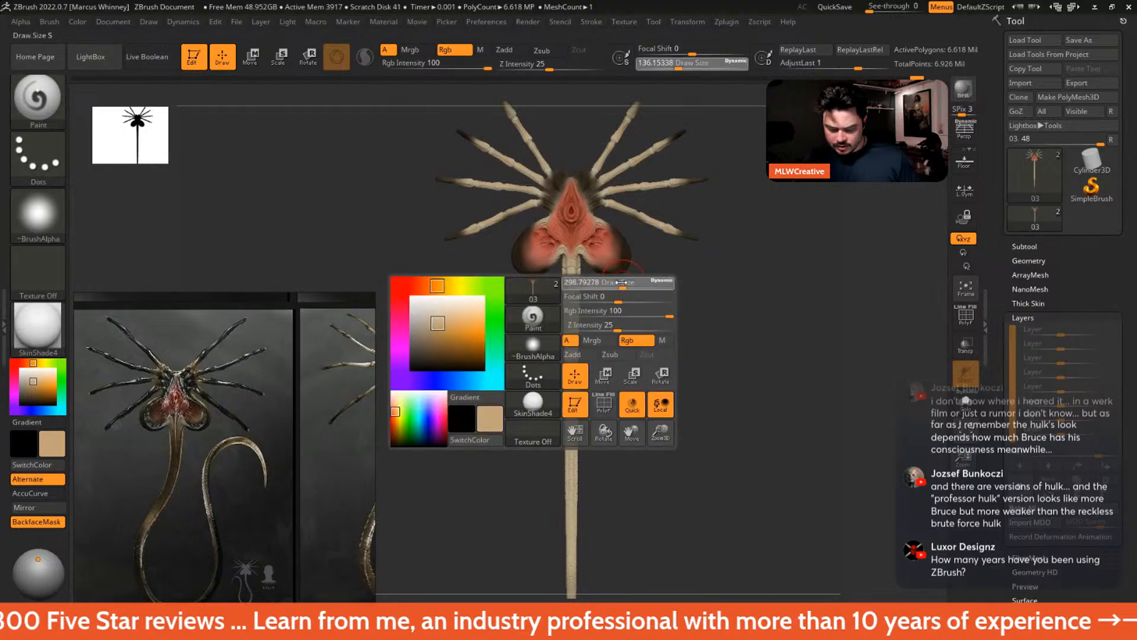
key(space)
mouse_move(574, 264)
mouse_down()
mouse_move(586, 265)
mouse_move(573, 468)
mouse_up()
alt+drag(625, 409, 620, 321)
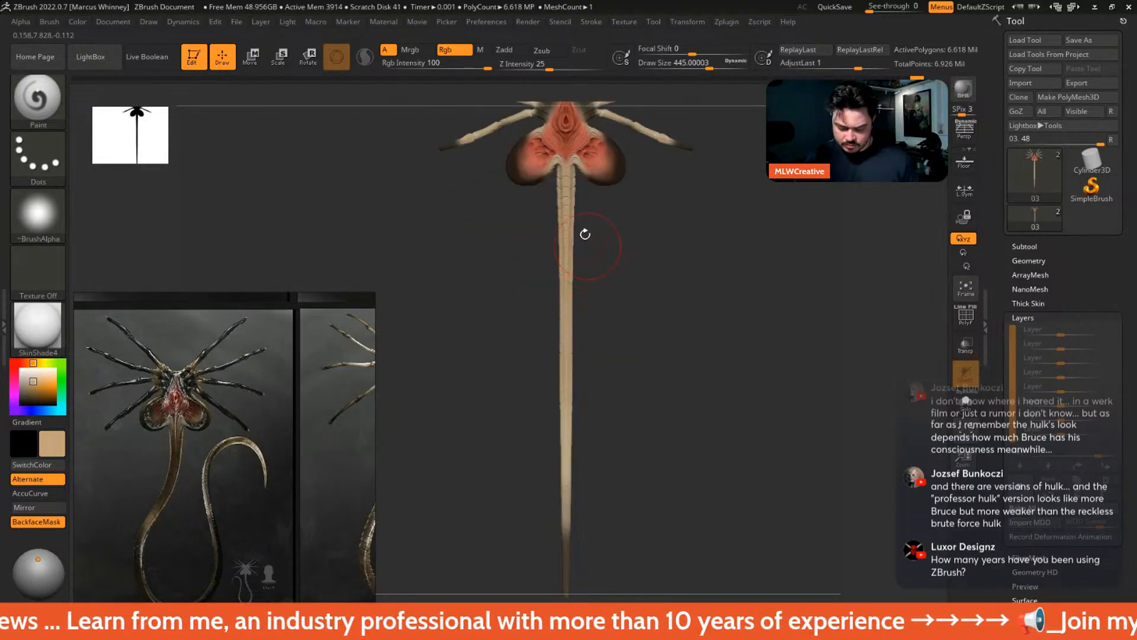
key(ctrl+z)
drag(567, 242, 569, 460)
drag(568, 299, 580, 492)
mouse_move(637, 409)
mouse_down()
mouse_move(775, 406)
mouse_move(698, 256)
mouse_move(770, 399)
mouse_move(734, 400)
mouse_move(763, 394)
mouse_move(789, 447)
mouse_move(694, 366)
mouse_move(805, 462)
mouse_move(770, 332)
mouse_move(720, 425)
mouse_move(741, 451)
mouse_move(737, 430)
mouse_up()
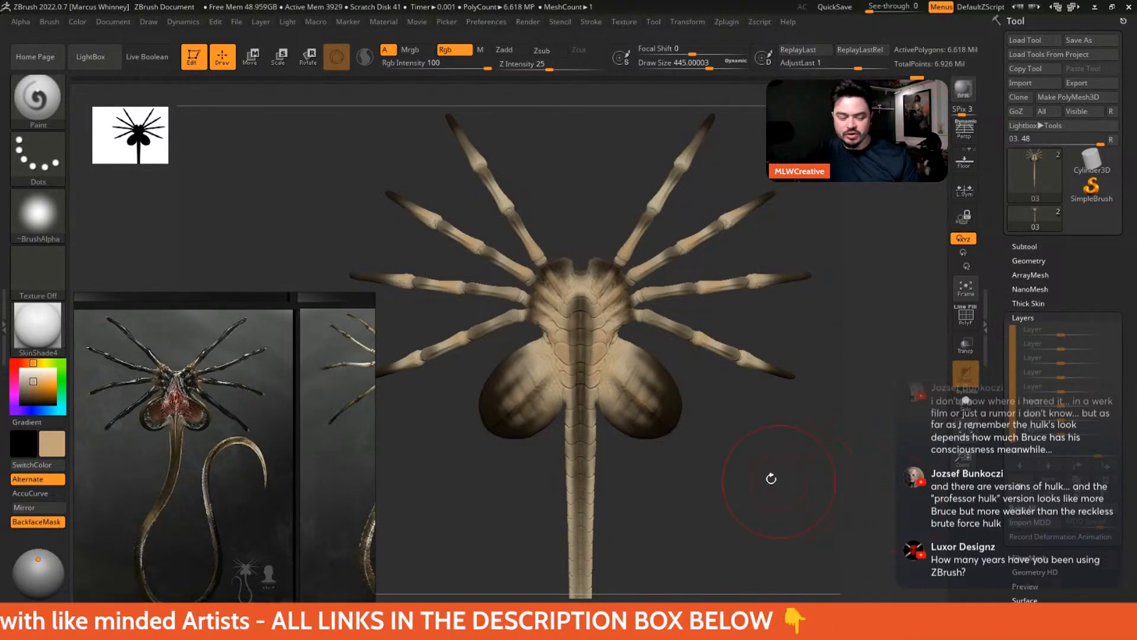
- Load the 35 Creature Skin Pattern Alphas brush preset from disk
click(37, 98)
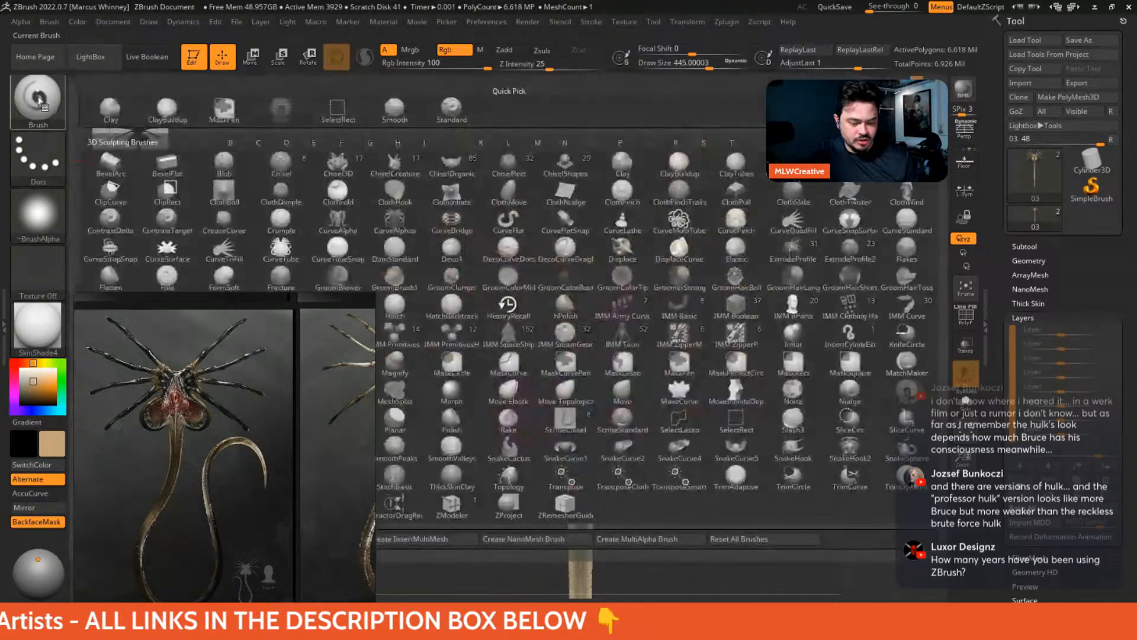
mouse_move(269, 464)
mouse_down()
mouse_move(436, 395)
mouse_move(346, 346)
mouse_move(433, 323)
mouse_up()
click(59, 98)
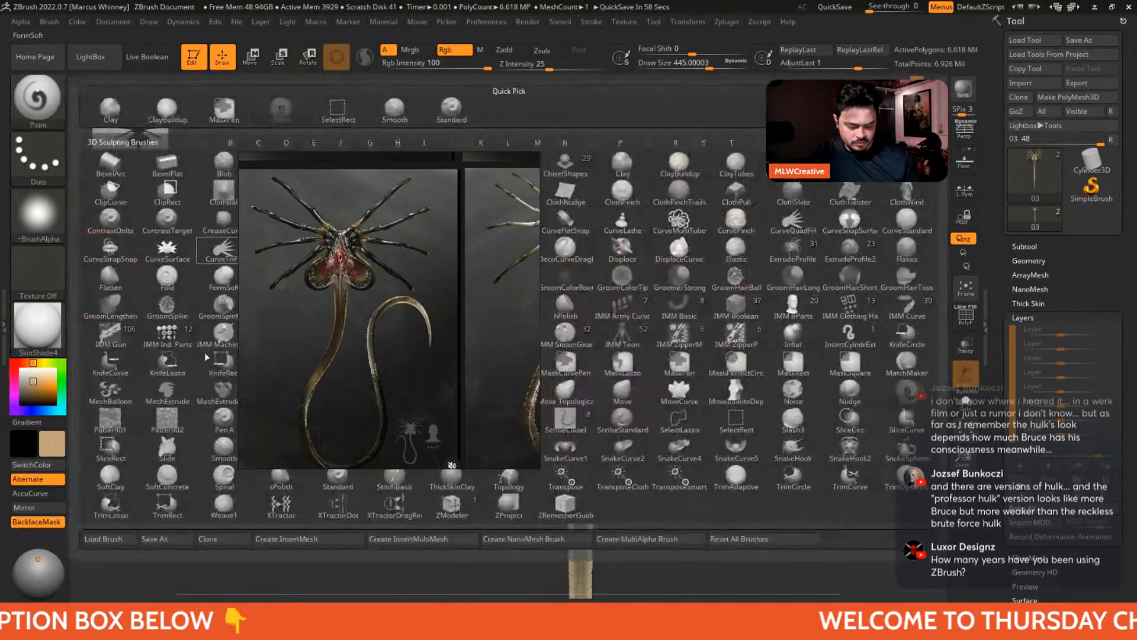
click(109, 539)
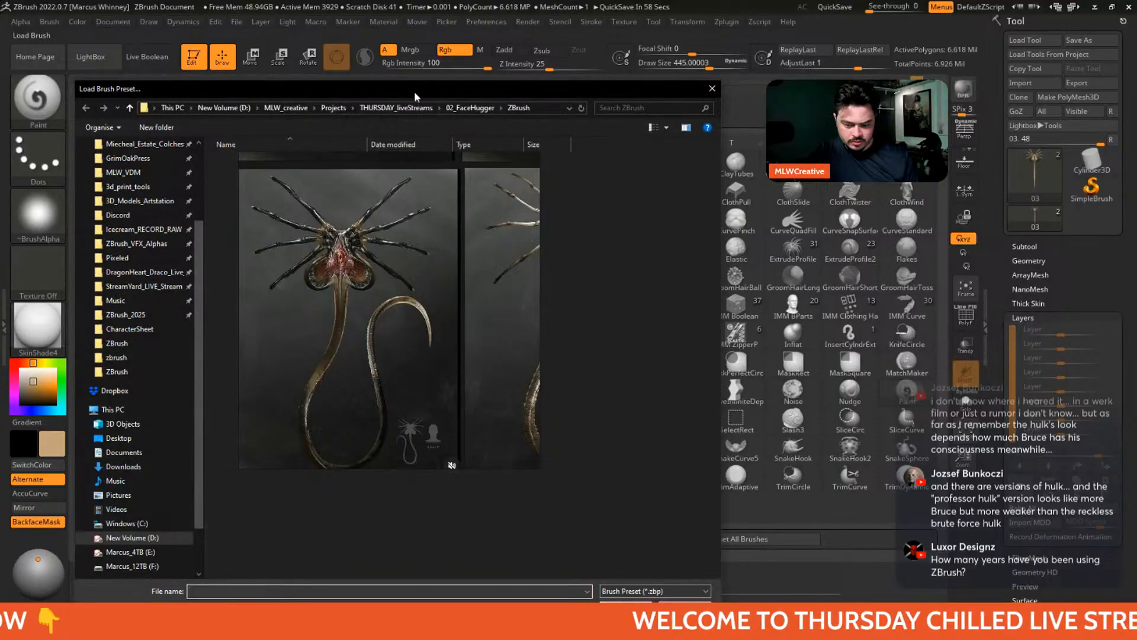
drag(414, 92, 0, 116)
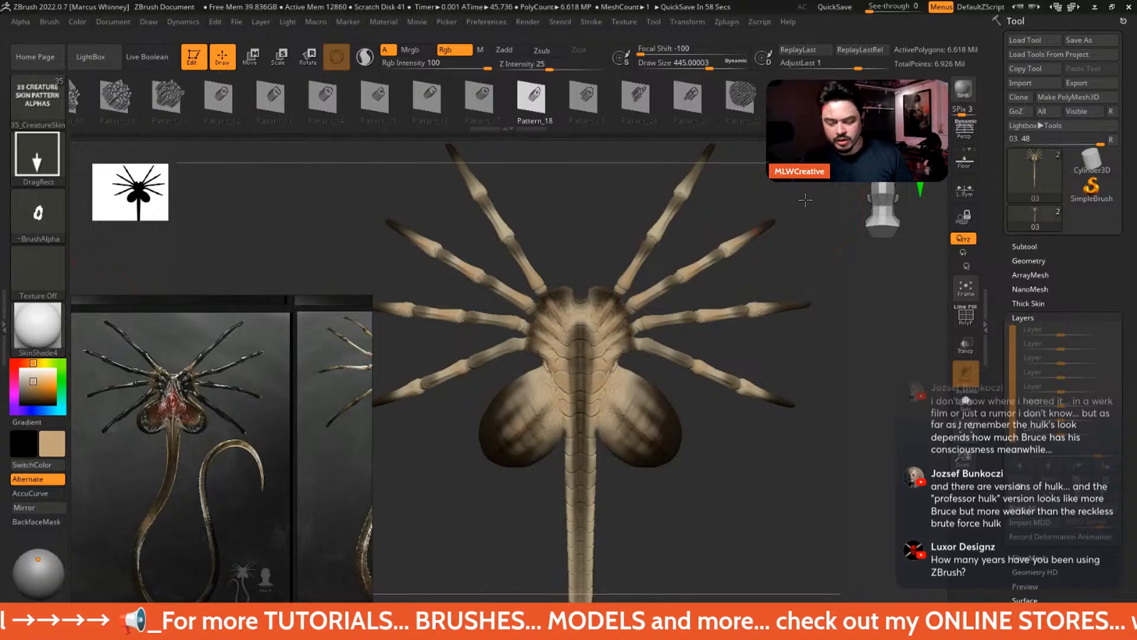
- Browse the creature skin patterns, trying several, and choose Pattern_07
drag(764, 204, 732, 194)
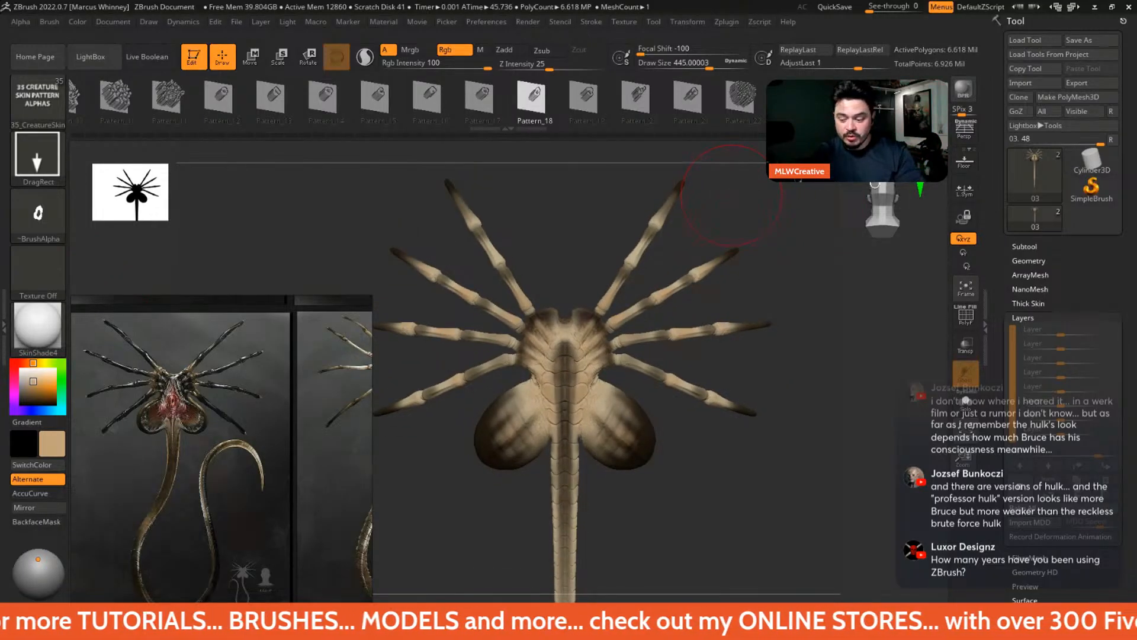
click(678, 98)
drag(678, 97, 650, 97)
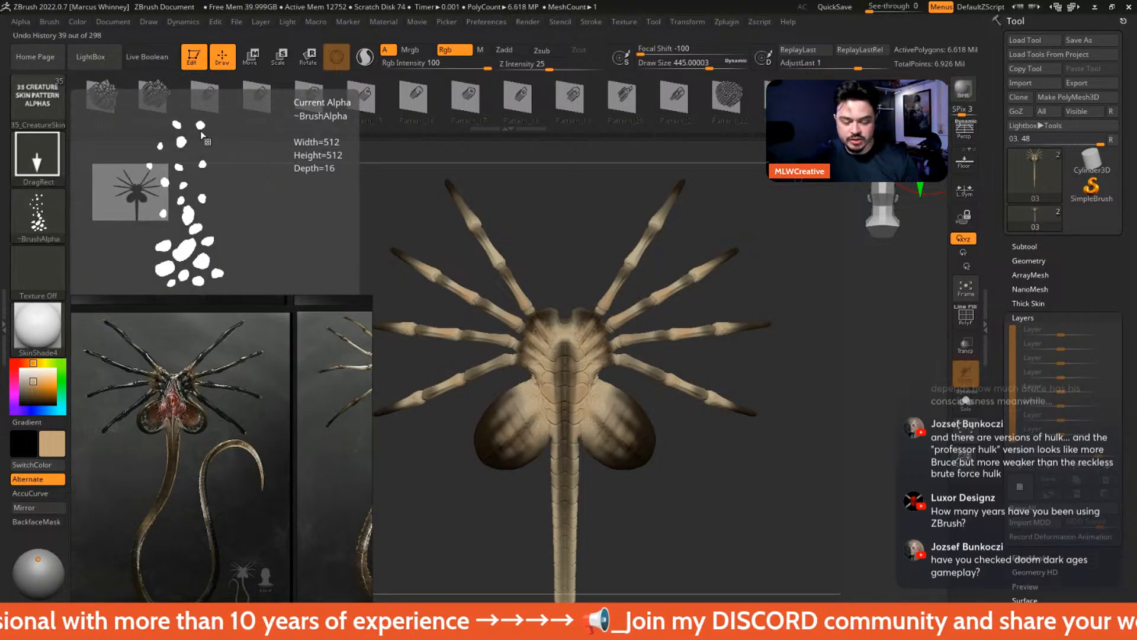
mouse_move(314, 97)
mouse_down()
mouse_move(673, 92)
mouse_move(621, 92)
mouse_up()
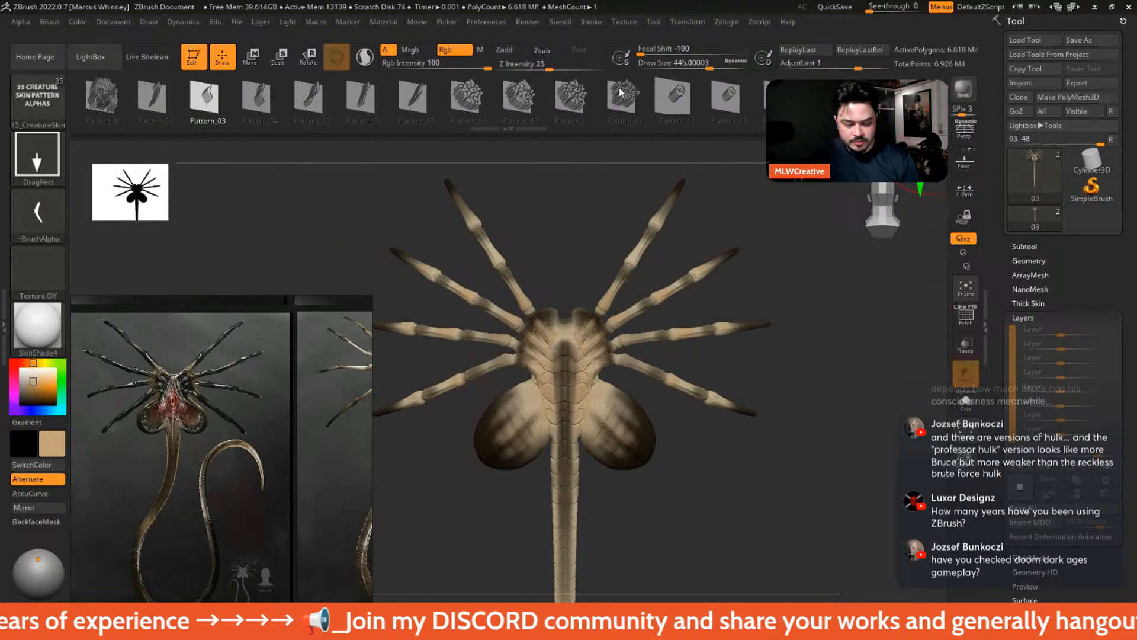
click(308, 96)
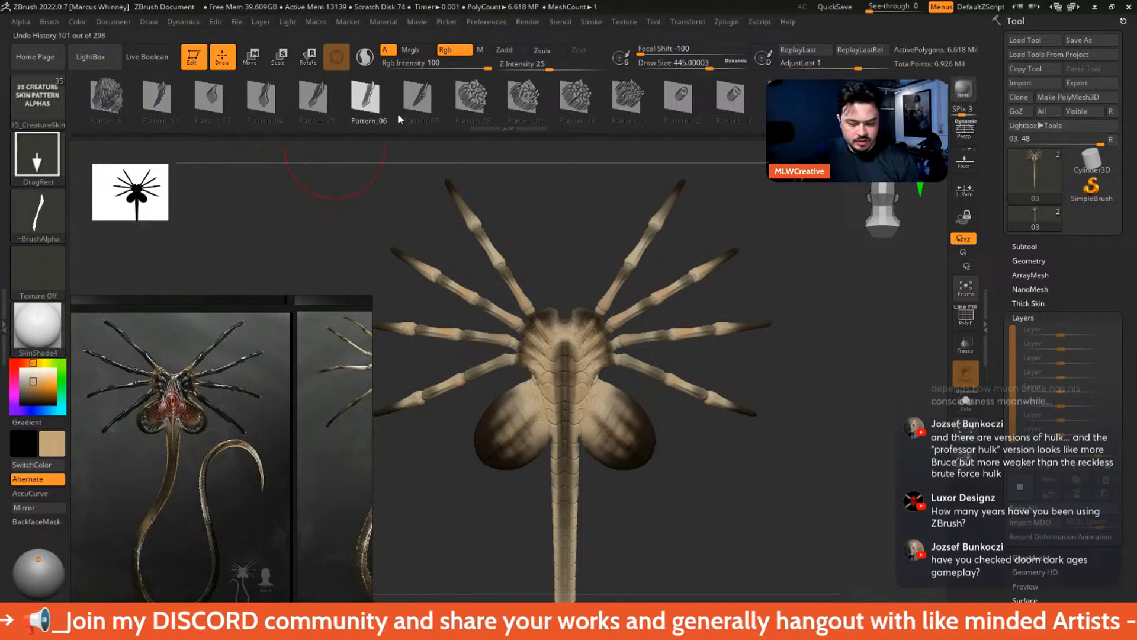
click(414, 98)
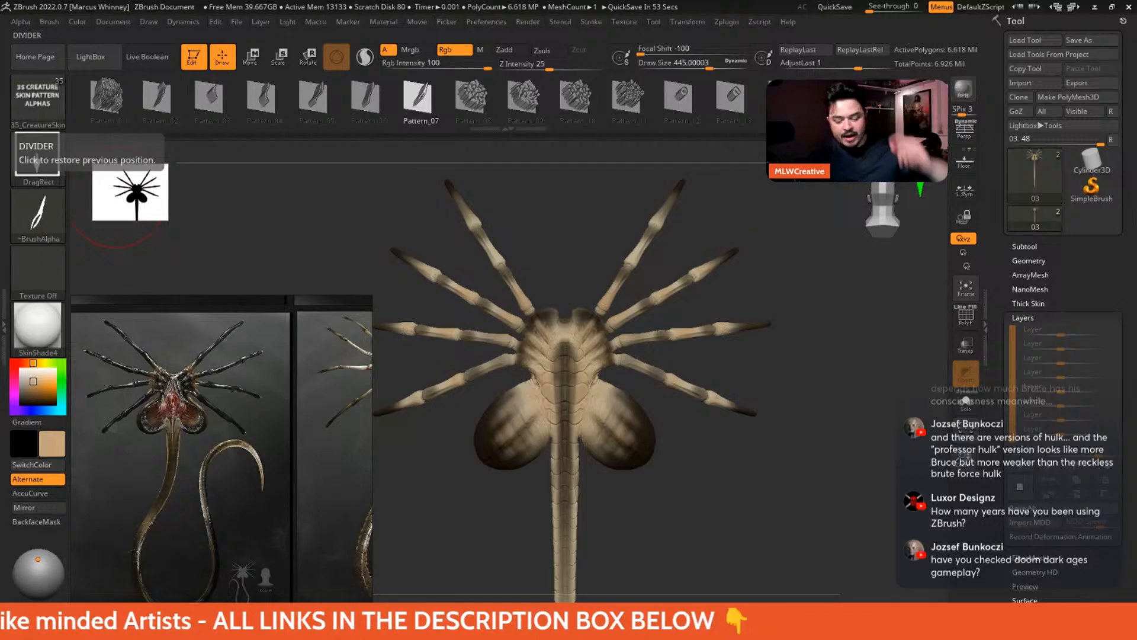
- Sample a muted brown from the creature's back and reduce the pattern brush's draw size to about 128
drag(770, 407, 574, 314)
mouse_move(546, 279)
alt+mouse_down()
mouse_move(533, 234)
mouse_move(554, 308)
alt+mouse_up()
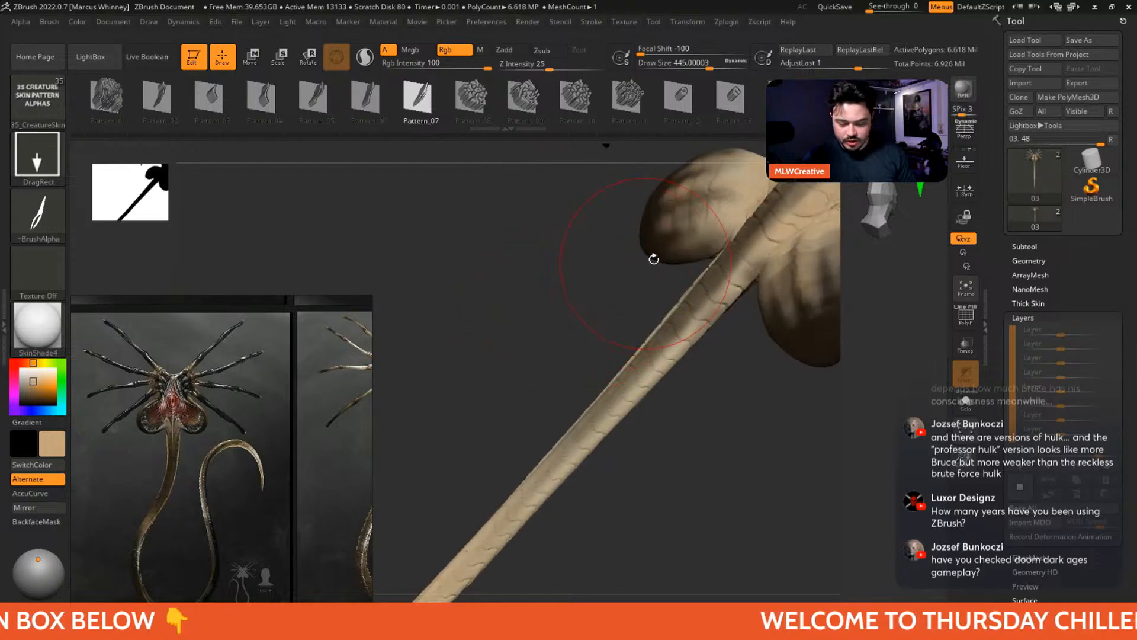
key(space)
drag(690, 256, 677, 256)
drag(764, 400, 714, 267)
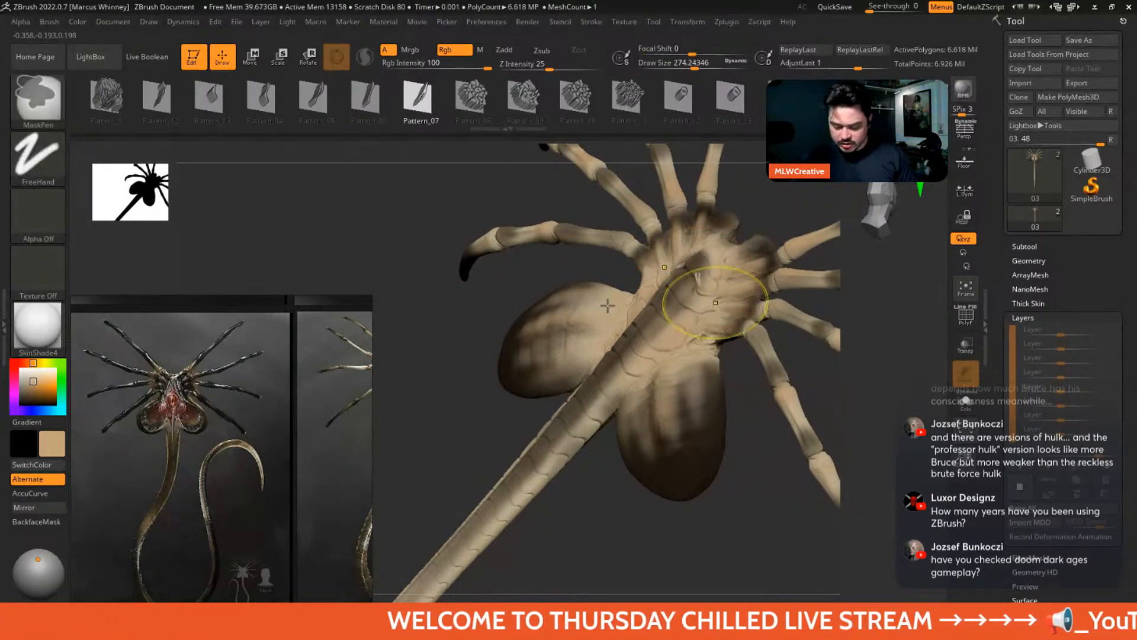
key(c)
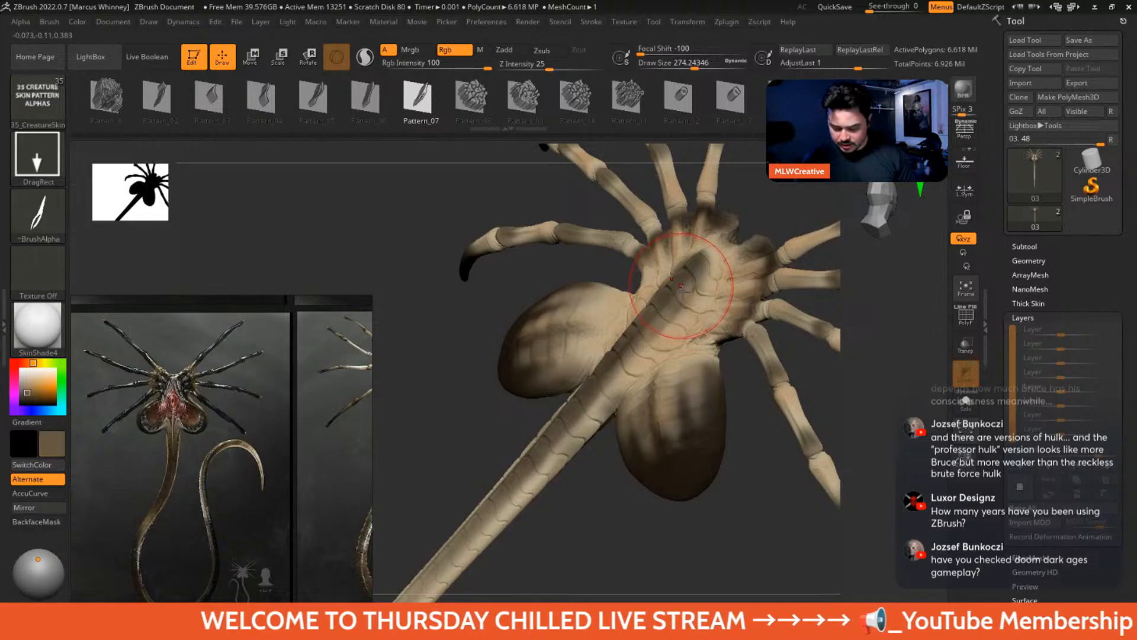
mouse_move(888, 332)
alt+mouse_down()
mouse_move(869, 335)
mouse_move(793, 450)
alt+mouse_up()
key(space)
drag(879, 367, 861, 362)
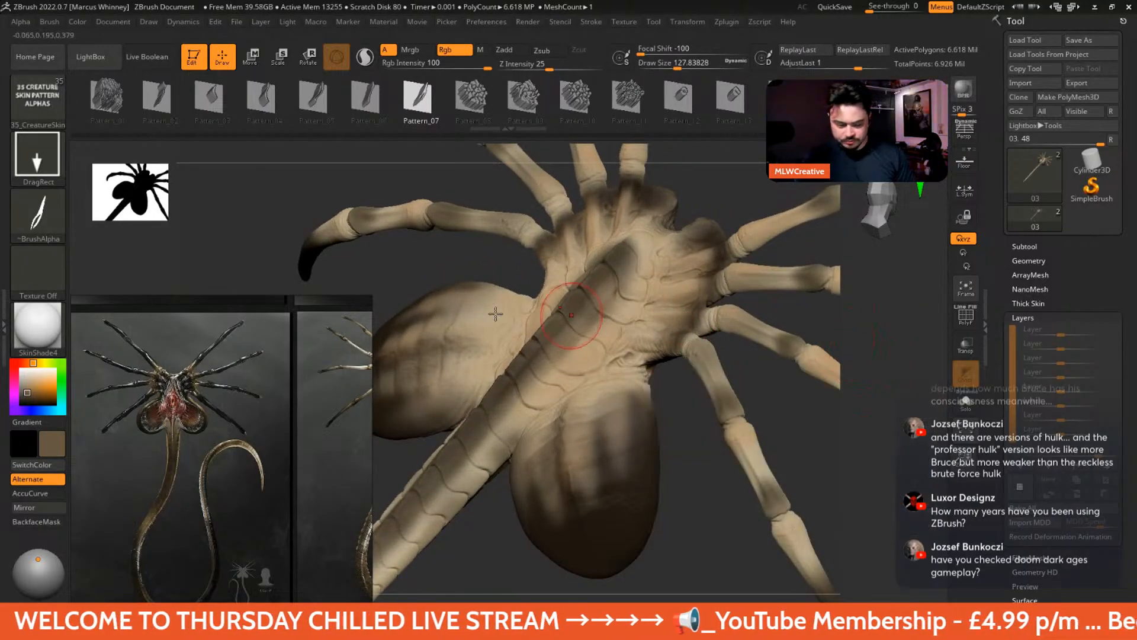
- Try stamping Pattern_07 in brown beside the spine on the creature's back, and undo the stamp
drag(907, 300, 845, 308)
drag(600, 290, 632, 324)
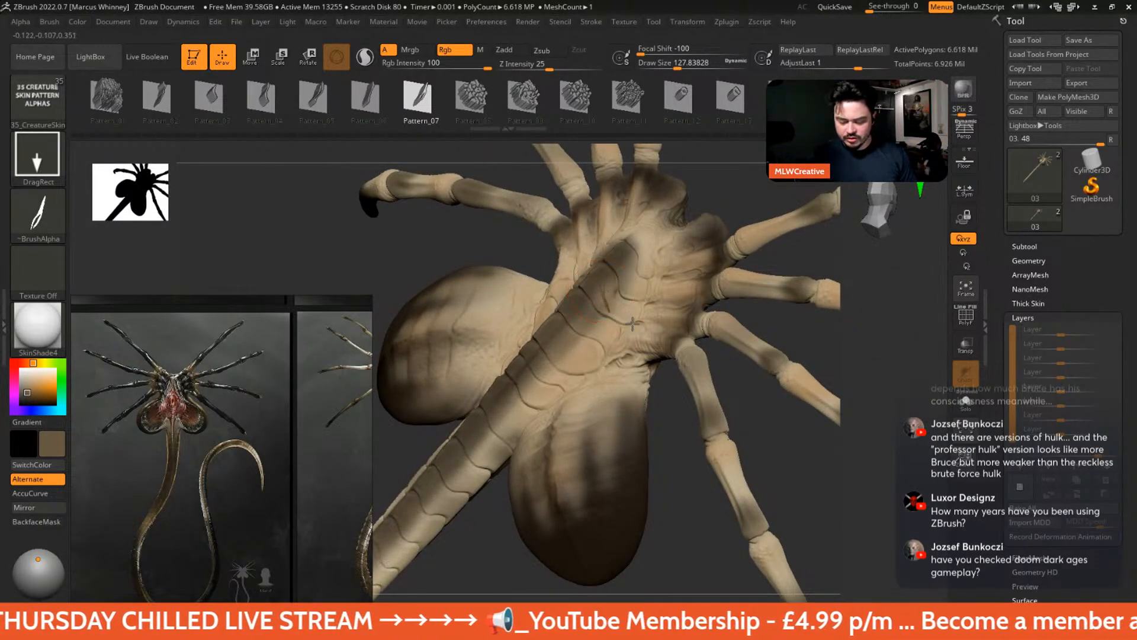
mouse_move(619, 268)
mouse_down()
mouse_move(563, 251)
mouse_move(526, 261)
mouse_up()
key(ctrl+z)
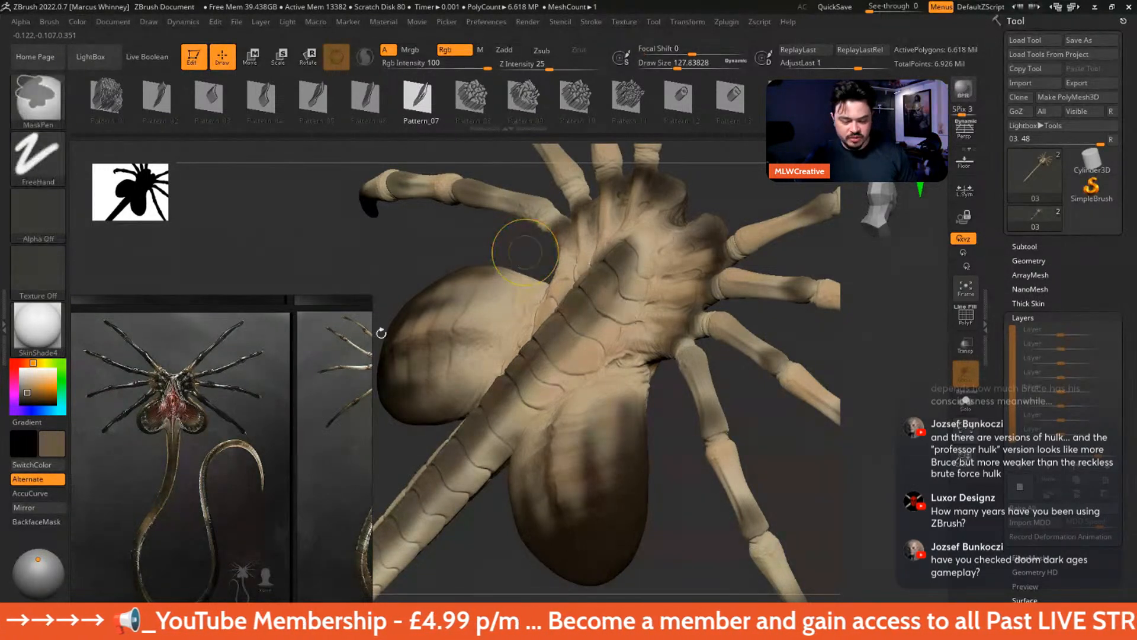
- Try stamping Pattern_02 in brown on either side of the creature's upper spine, and undo the stamp
click(163, 93)
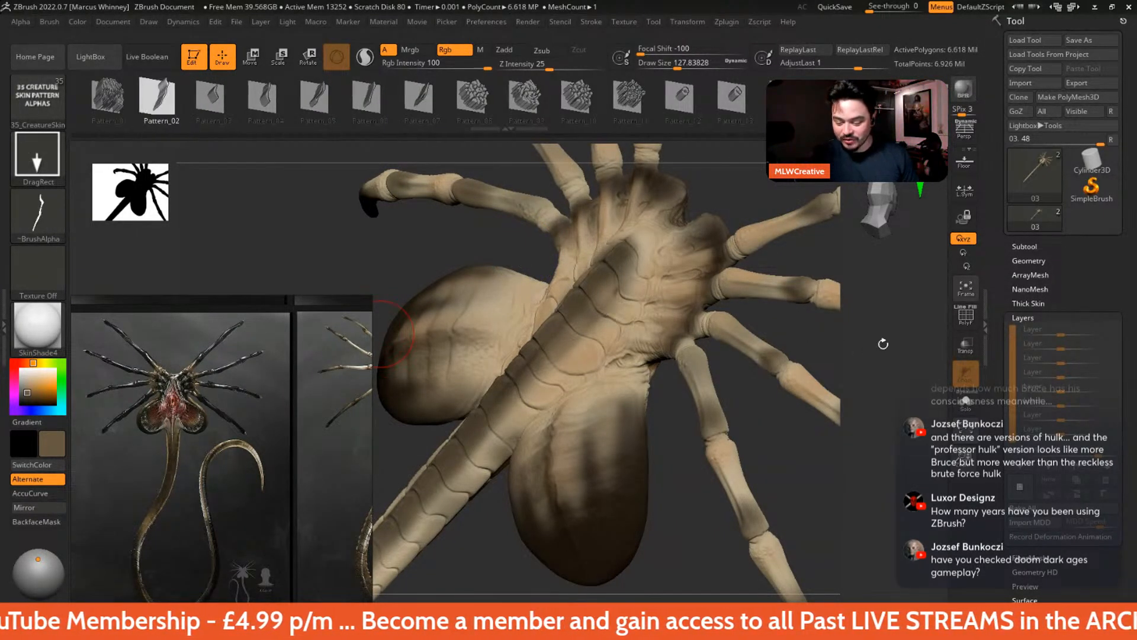
mouse_move(883, 343)
mouse_down()
mouse_move(915, 357)
mouse_move(900, 350)
mouse_up()
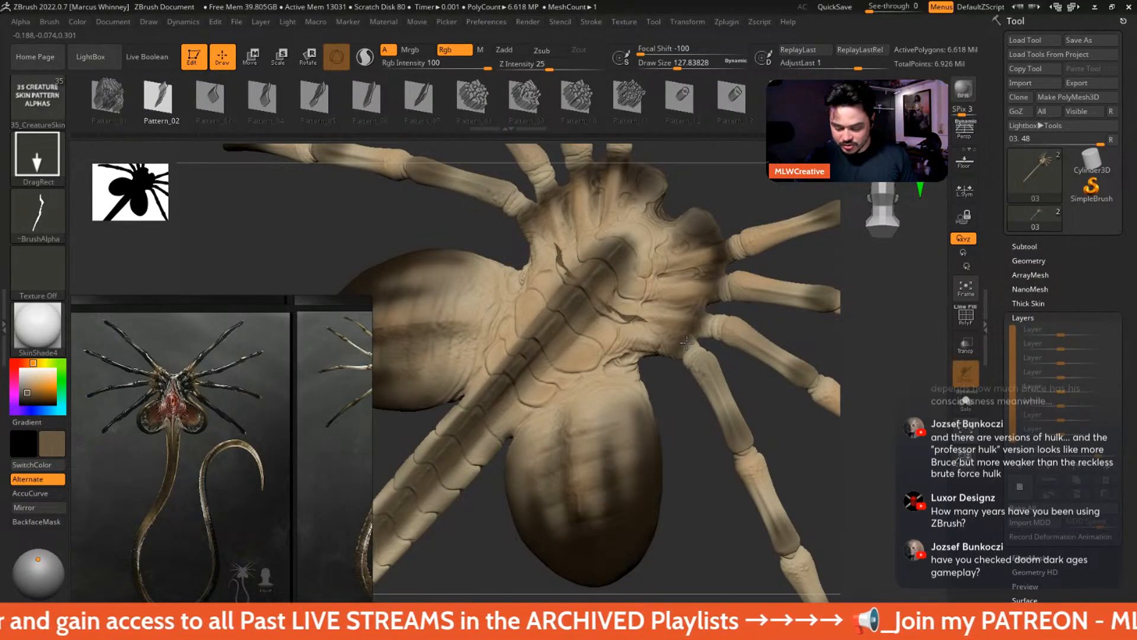
drag(694, 350, 696, 356)
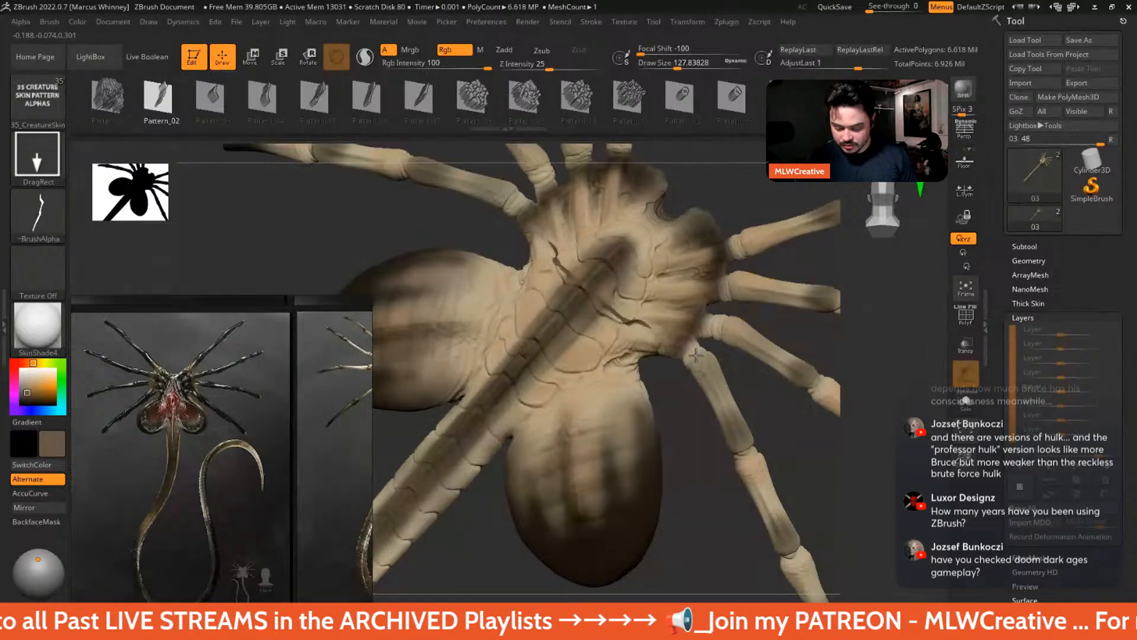
key(ctrl+z)
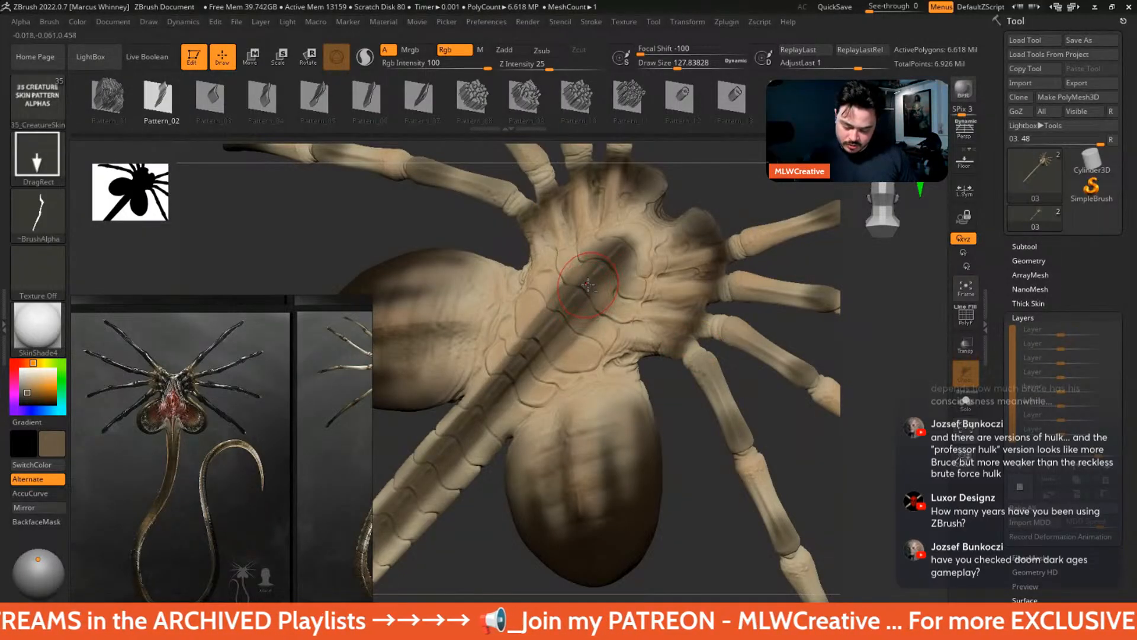
- Sample the brown from the dark stripe along the spine and reduce the pattern brush's draw size to about 77
key(c)
key(space)
drag(591, 279, 581, 279)
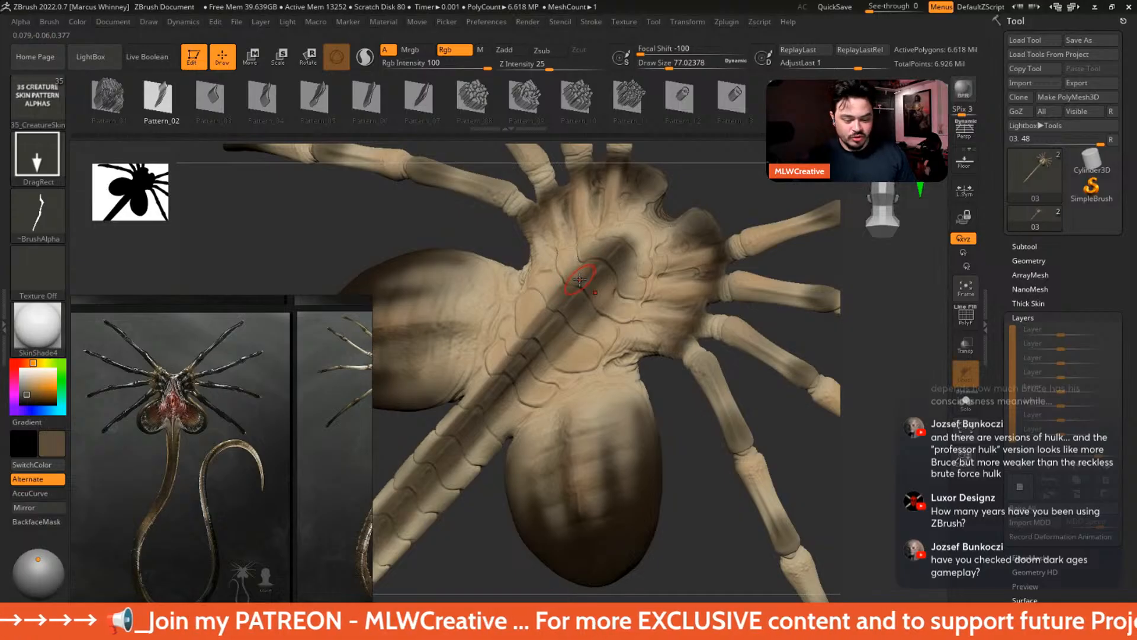
- Try stamping Pattern_03 in brown beside the upper end of the spine, and undo the stamps
click(231, 90)
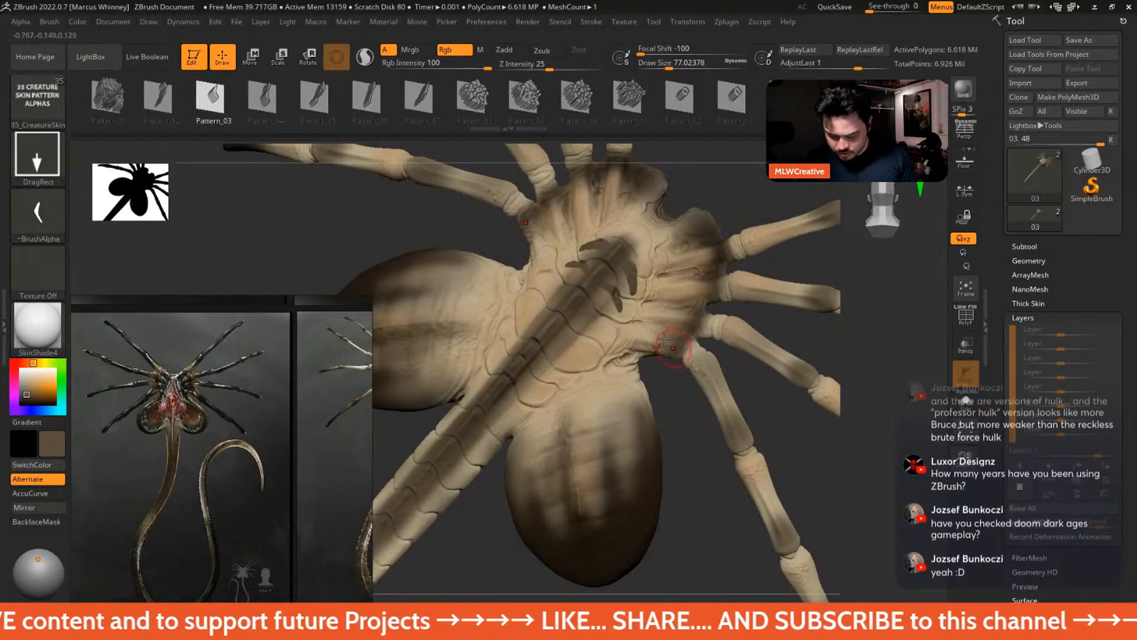
key(ctrl+z)
key(ctrl+z)
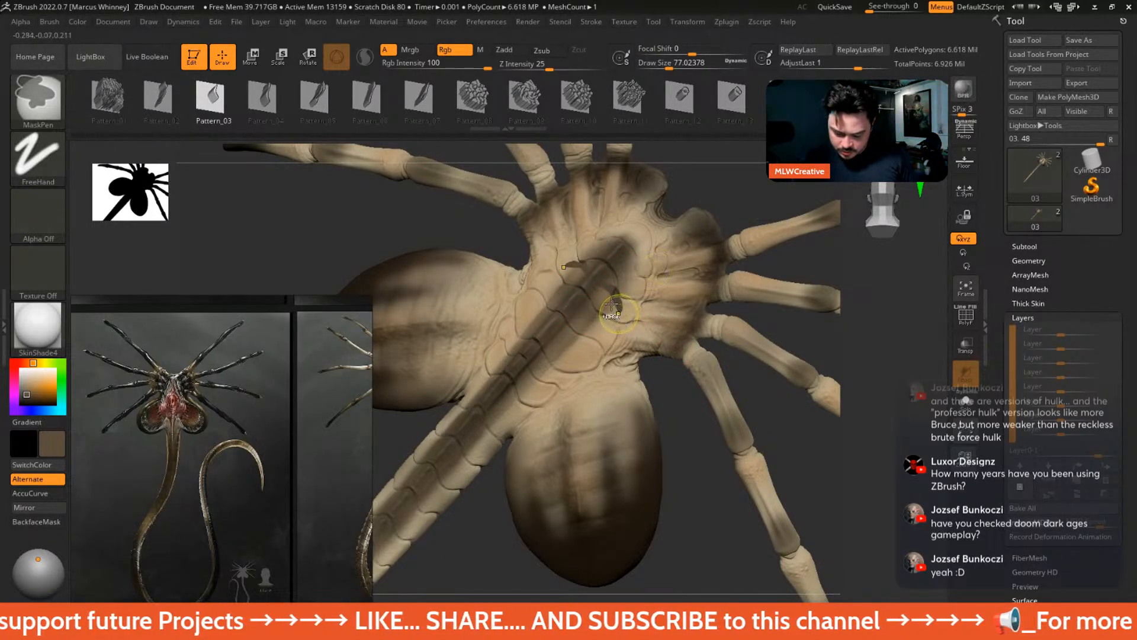
- Try stamping the striped Pattern_01 over both sides of the upper back, check the whole creature from above, and undo it
click(331, 94)
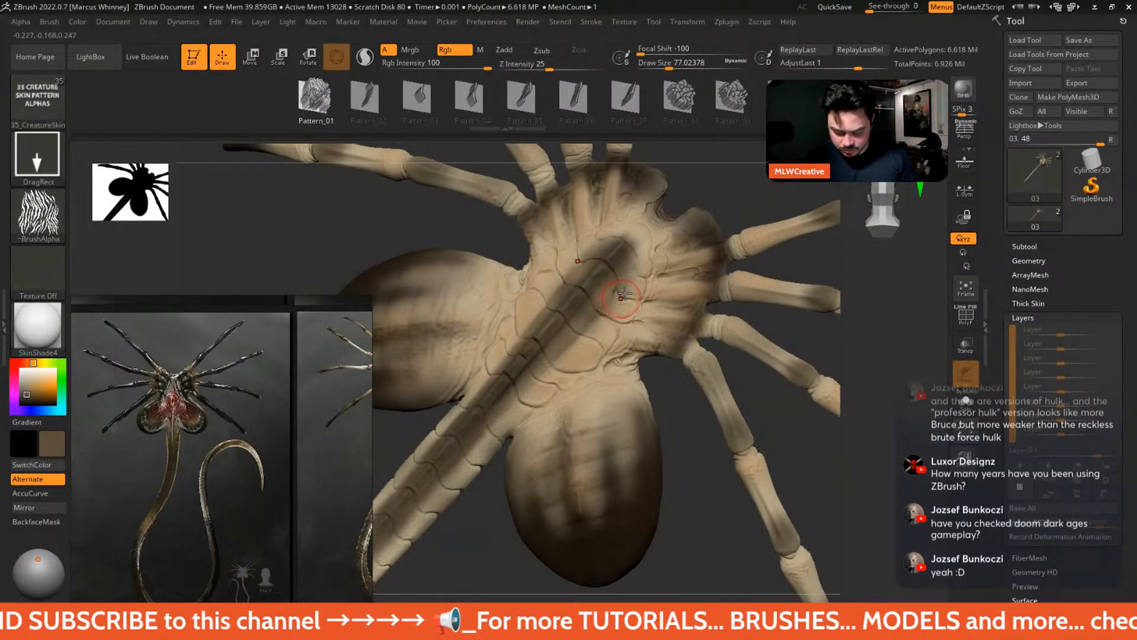
mouse_move(601, 279)
mouse_down()
mouse_move(677, 288)
mouse_move(687, 332)
mouse_move(708, 348)
mouse_move(693, 338)
mouse_up()
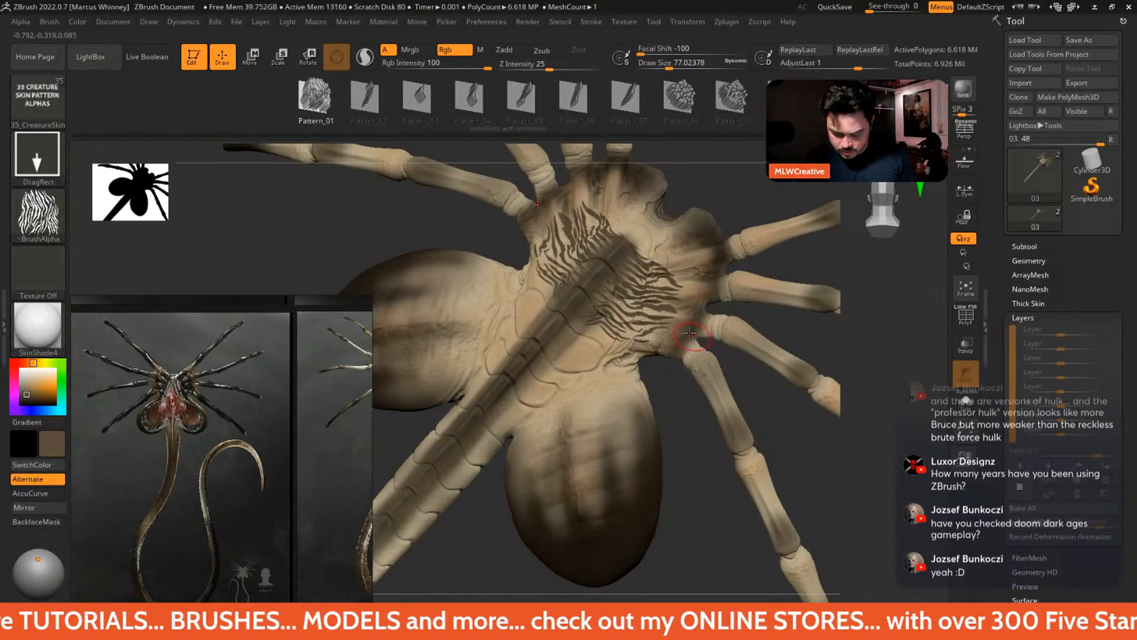
drag(575, 356, 642, 241)
shift+drag(807, 375, 772, 344)
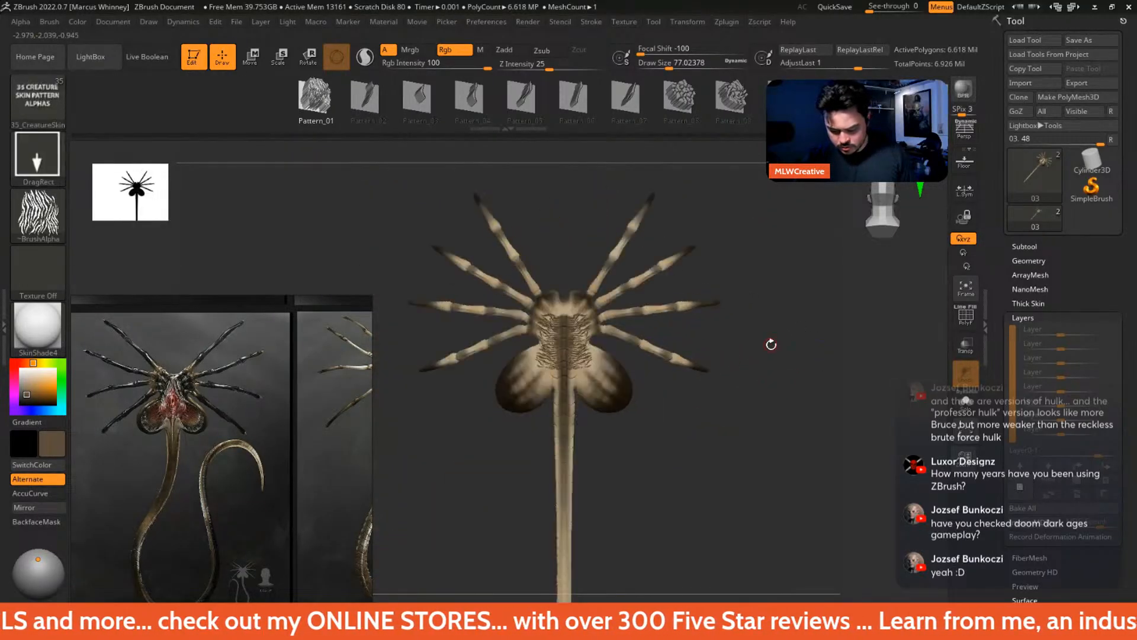
key(ctrl+z)
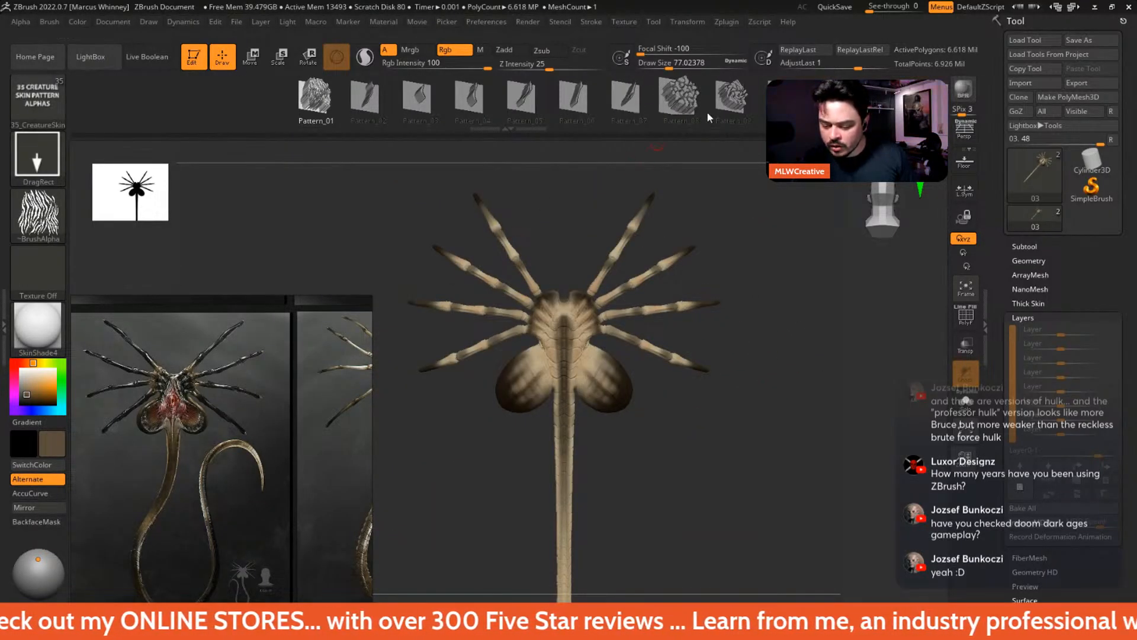
- Choose Pattern_05 for the back markings and enable backface masking for the pattern brush
click(628, 98)
alt+drag(784, 200, 785, 276)
click(524, 96)
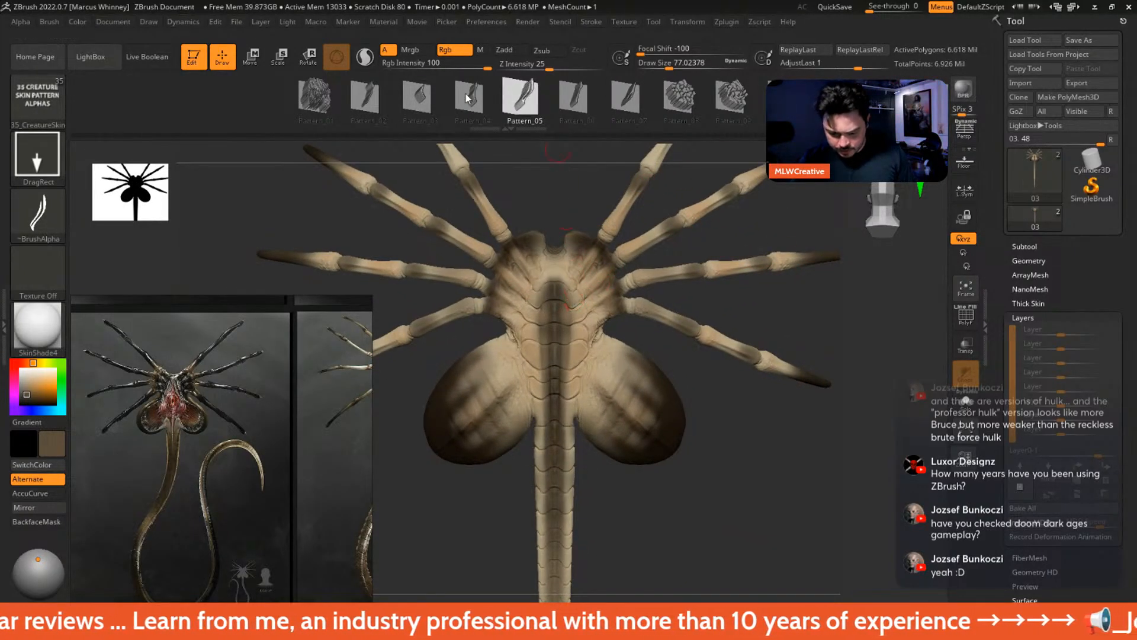
click(36, 521)
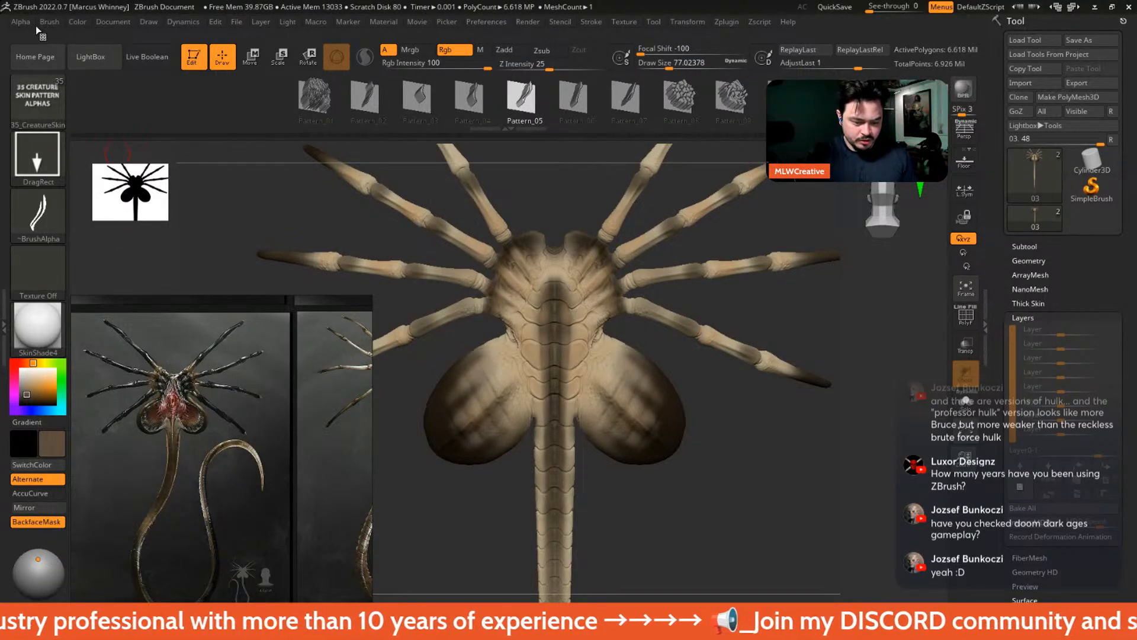
- Set the Pattern_05 alpha's blur to 3 and move the reference image clear of the creature's body
click(20, 21)
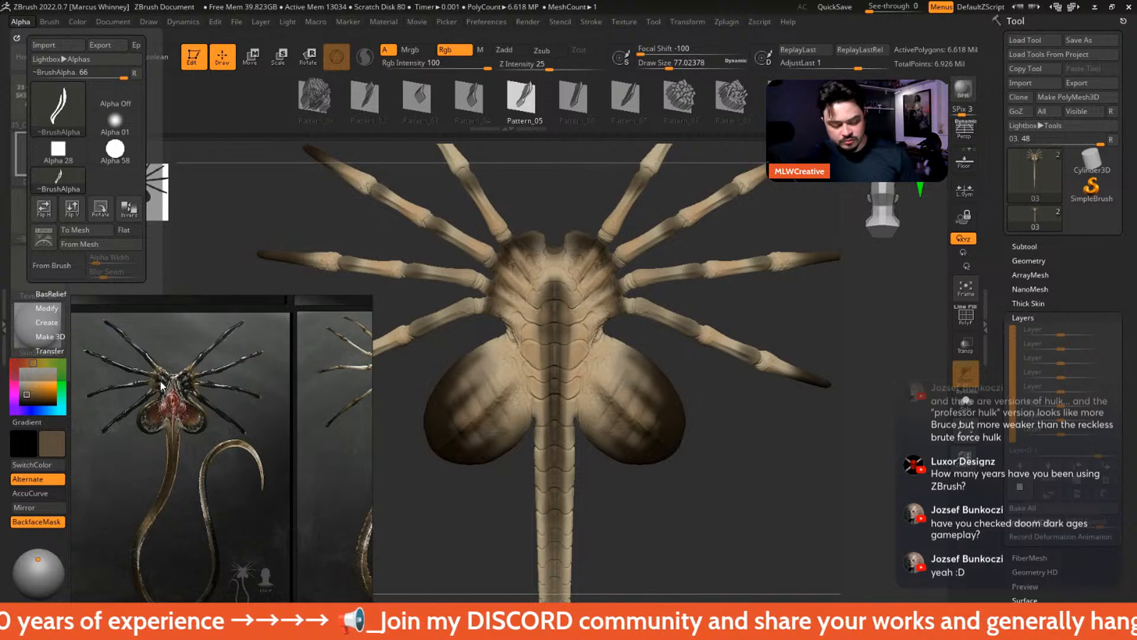
click(45, 308)
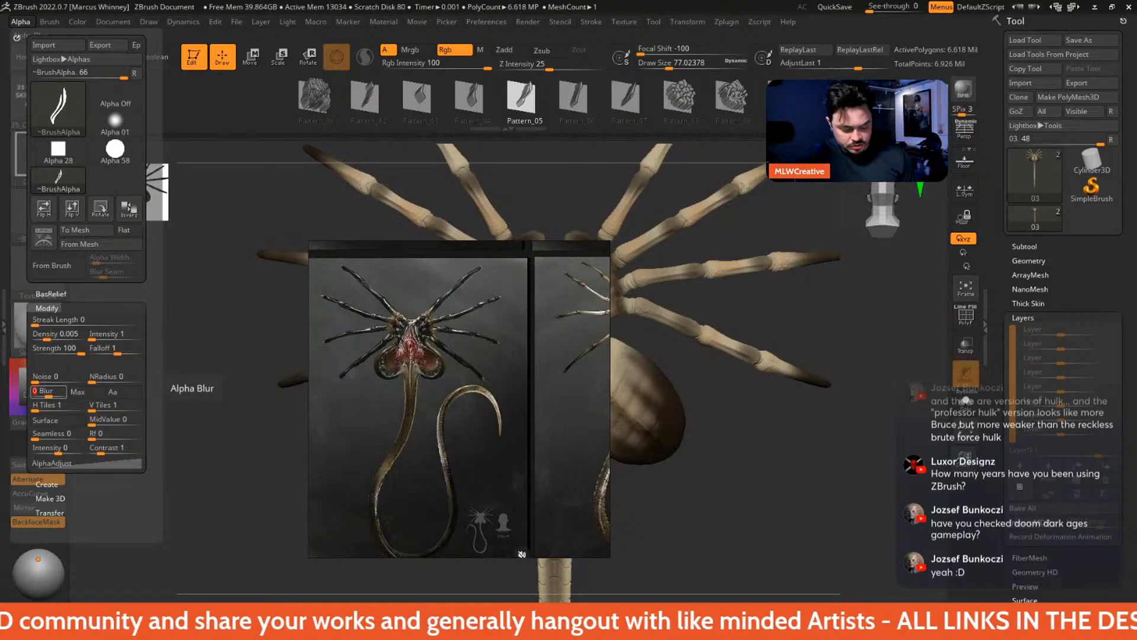
click(71, 391)
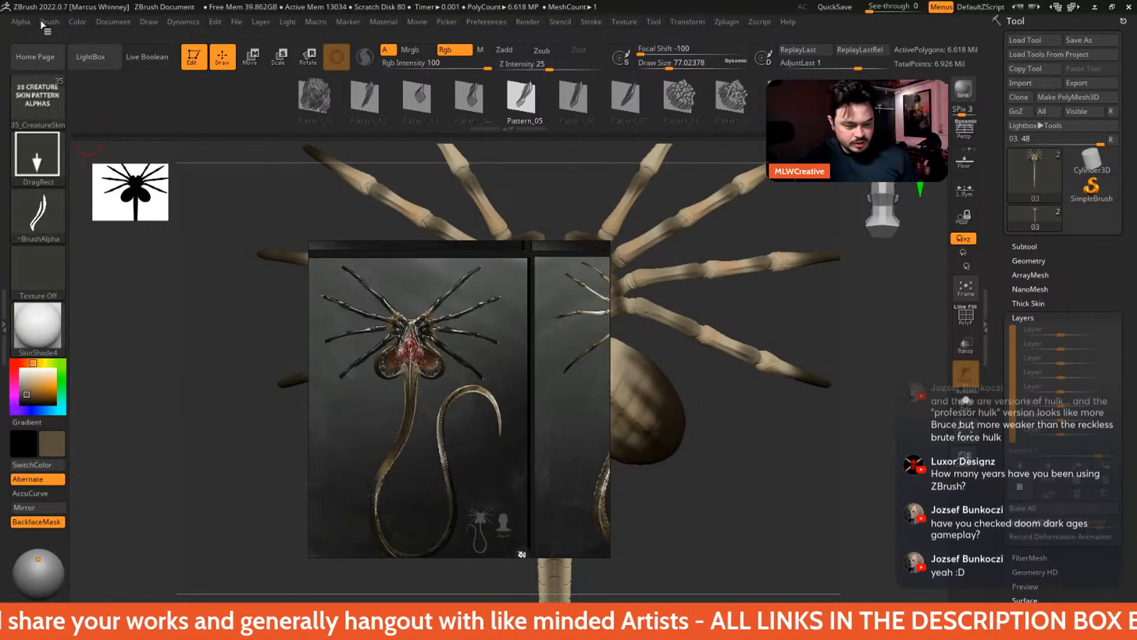
click(23, 22)
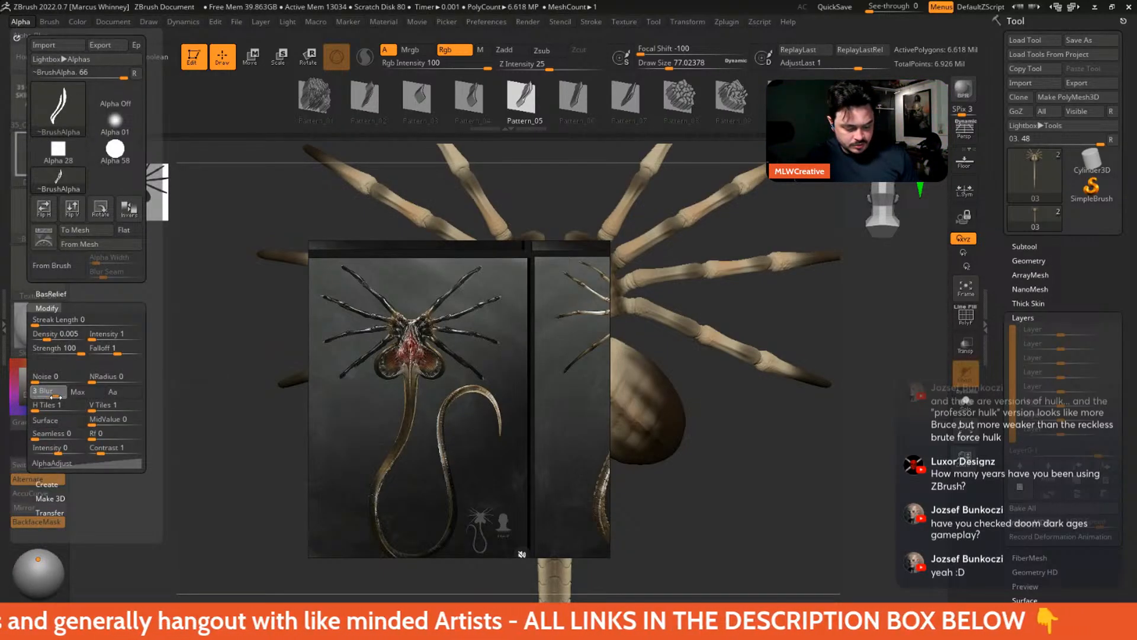
drag(387, 417, 162, 458)
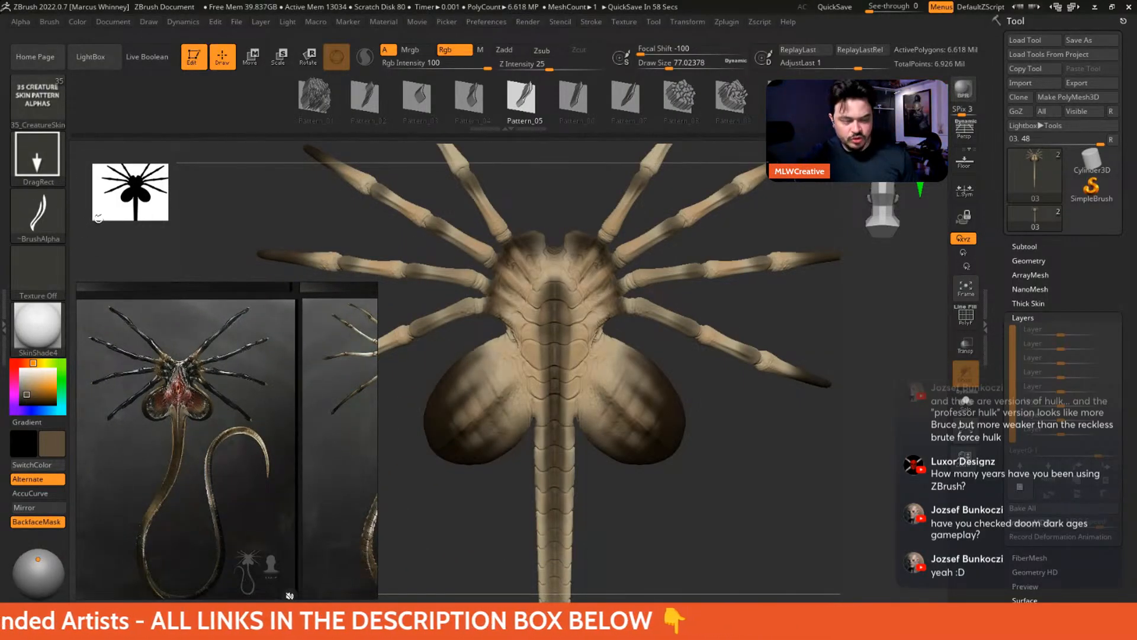
- Try several placements of the Pattern_05 stamp across the upper spine segments, undoing the unwanted ones
mouse_move(764, 434)
mouse_down()
mouse_move(780, 483)
mouse_move(758, 427)
mouse_move(744, 504)
mouse_up()
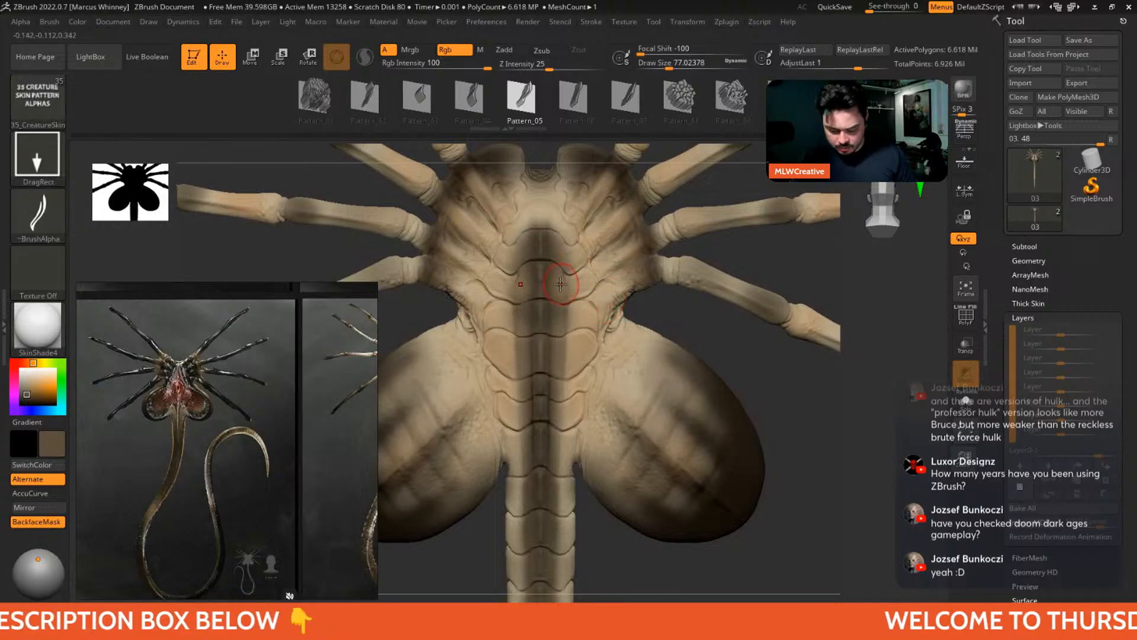
mouse_move(567, 276)
mouse_down()
mouse_move(578, 291)
mouse_move(637, 264)
mouse_move(615, 244)
mouse_move(663, 238)
mouse_move(646, 257)
mouse_move(656, 253)
mouse_up()
key(ctrl+z)
key(ctrl+z)
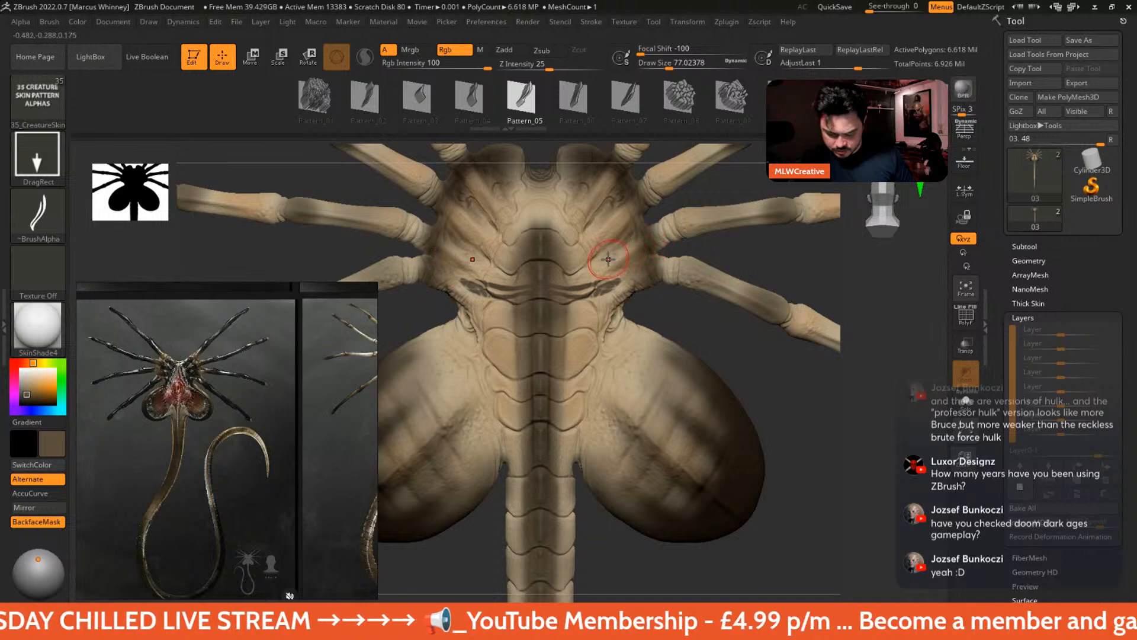
key(ctrl+z)
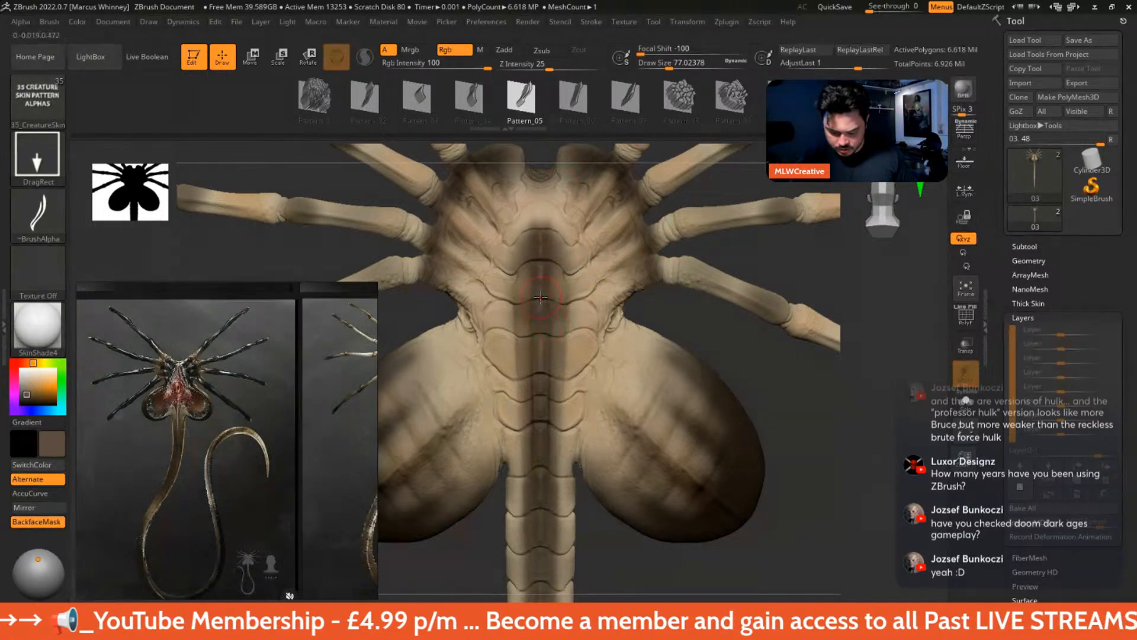
drag(611, 259, 626, 255)
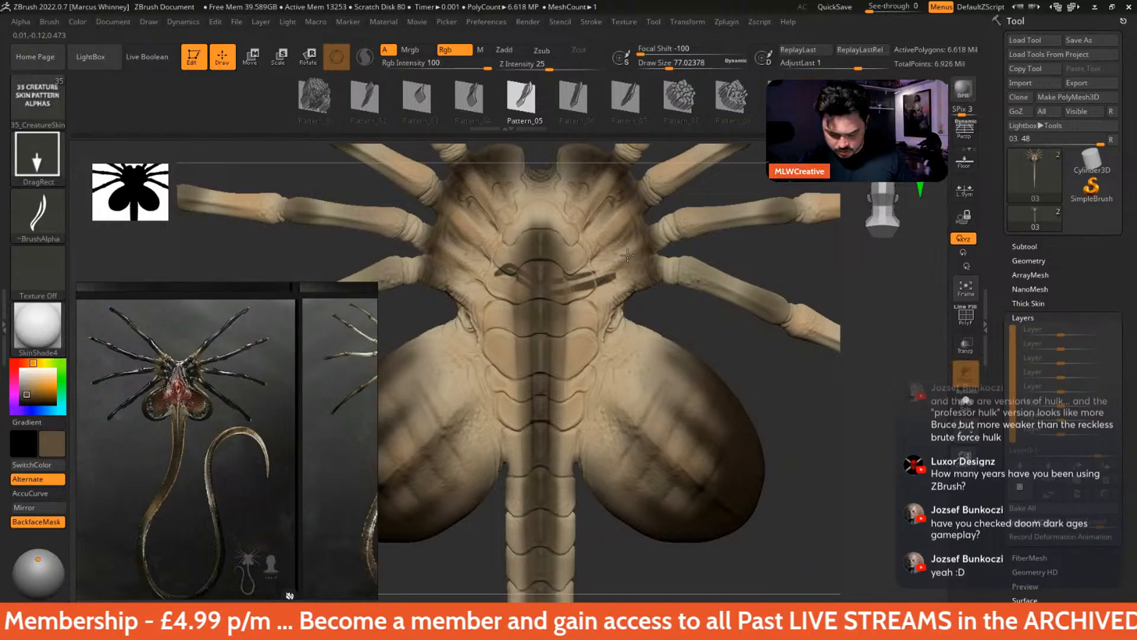
key(ctrl+z)
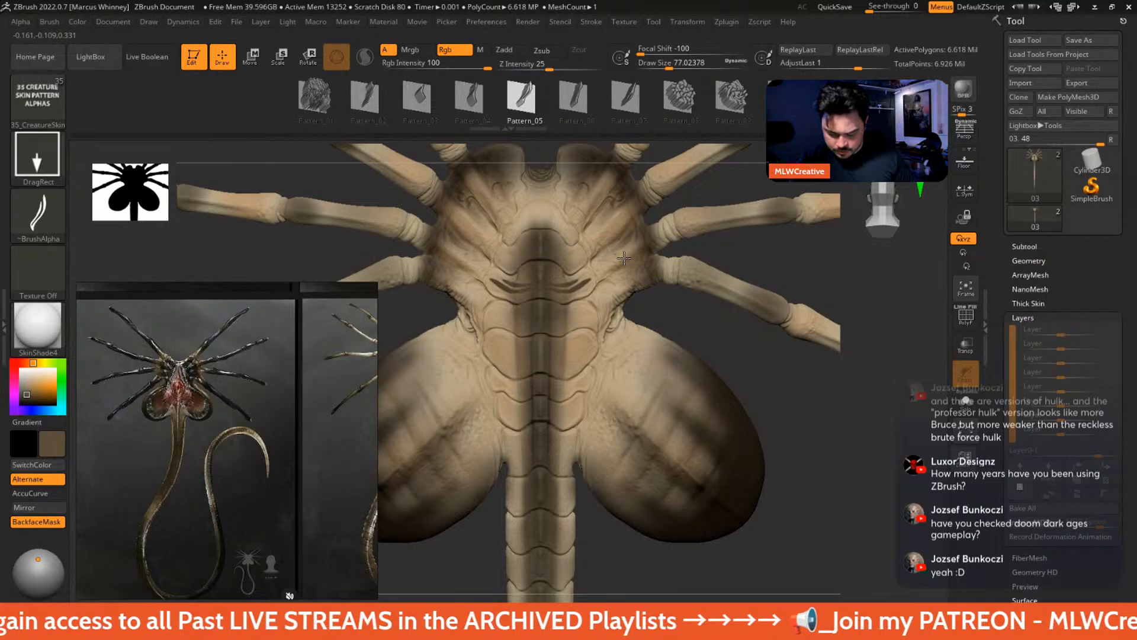
- Stamp mirrored brown Pattern_05 and Pattern_04 marks down both sides of the spine over the back segments
drag(577, 321, 635, 287)
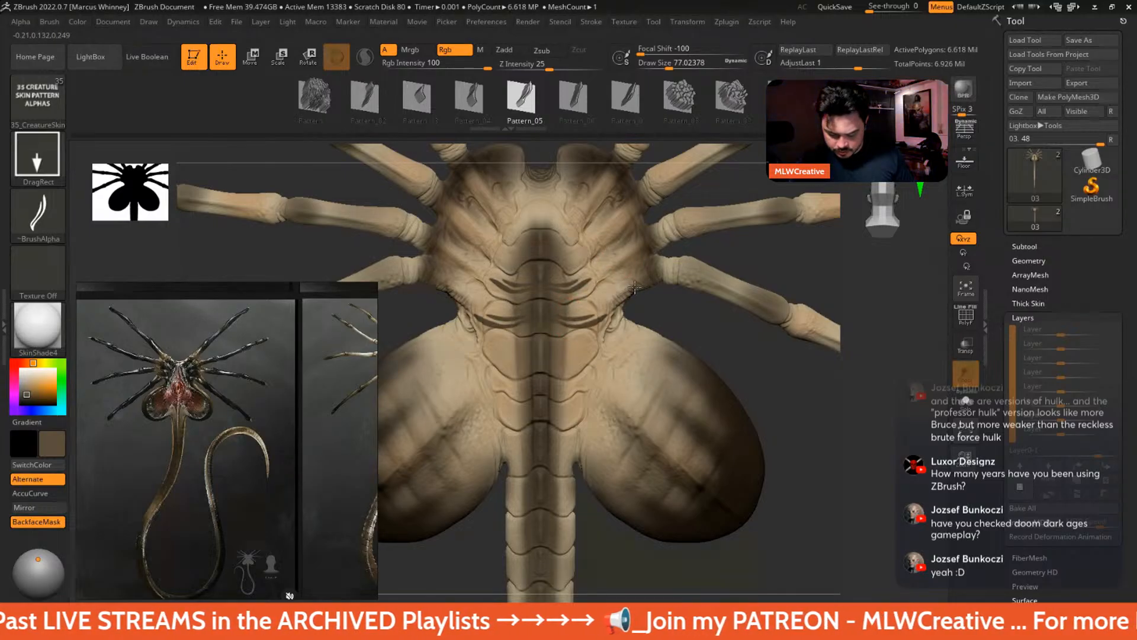
click(474, 105)
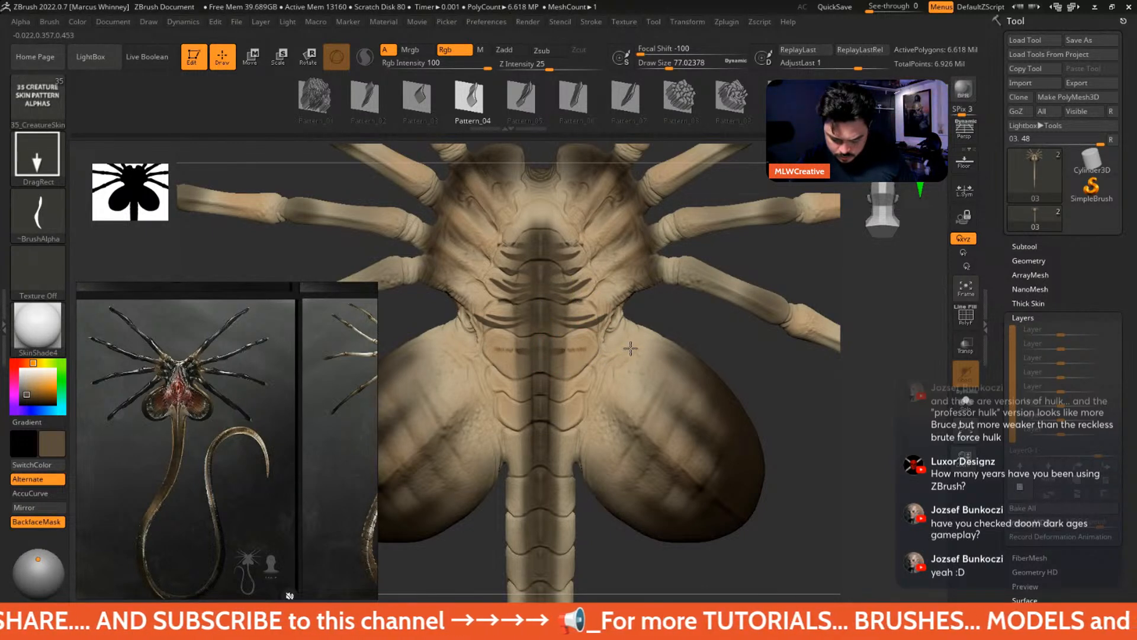
mouse_move(701, 314)
mouse_down()
mouse_move(512, 355)
mouse_move(724, 311)
mouse_move(688, 333)
mouse_up()
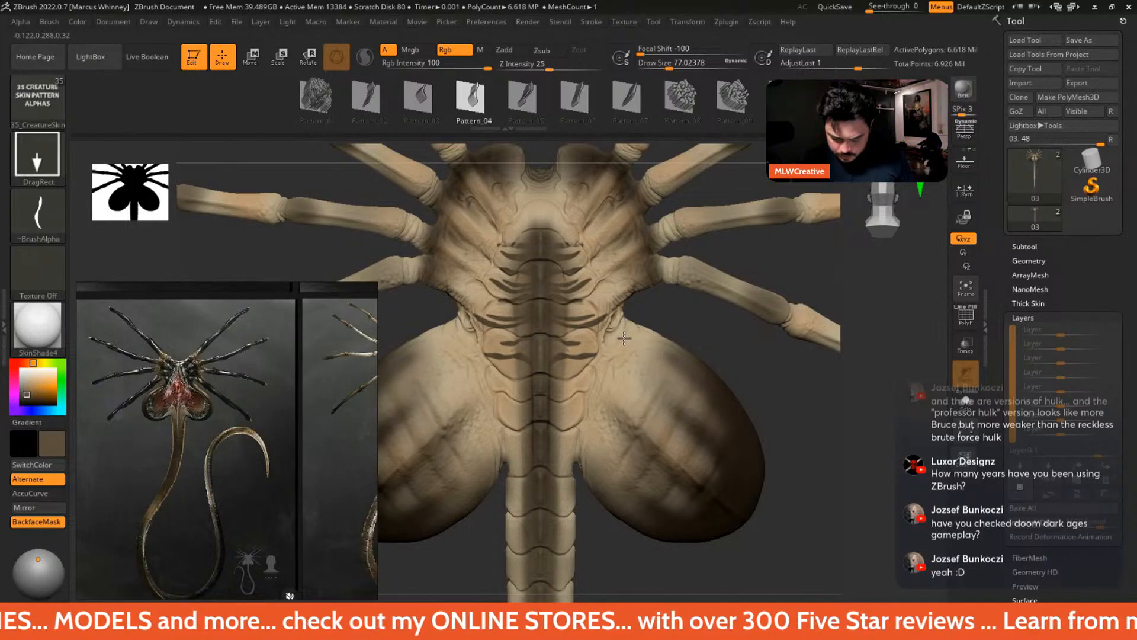
drag(831, 487, 567, 318)
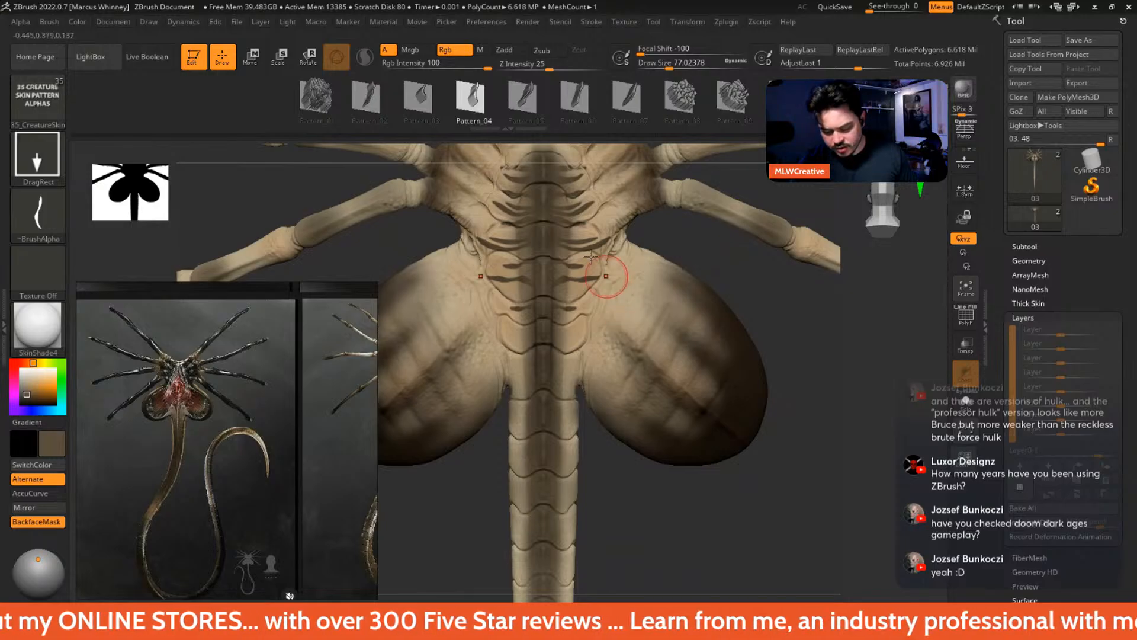
- Extend the mirrored brown markings between the rear lobes toward the tail with Pattern_02 and Pattern_04 stamps
mouse_move(829, 492)
mouse_down()
mouse_move(819, 399)
mouse_move(720, 219)
mouse_move(636, 197)
mouse_up()
click(369, 98)
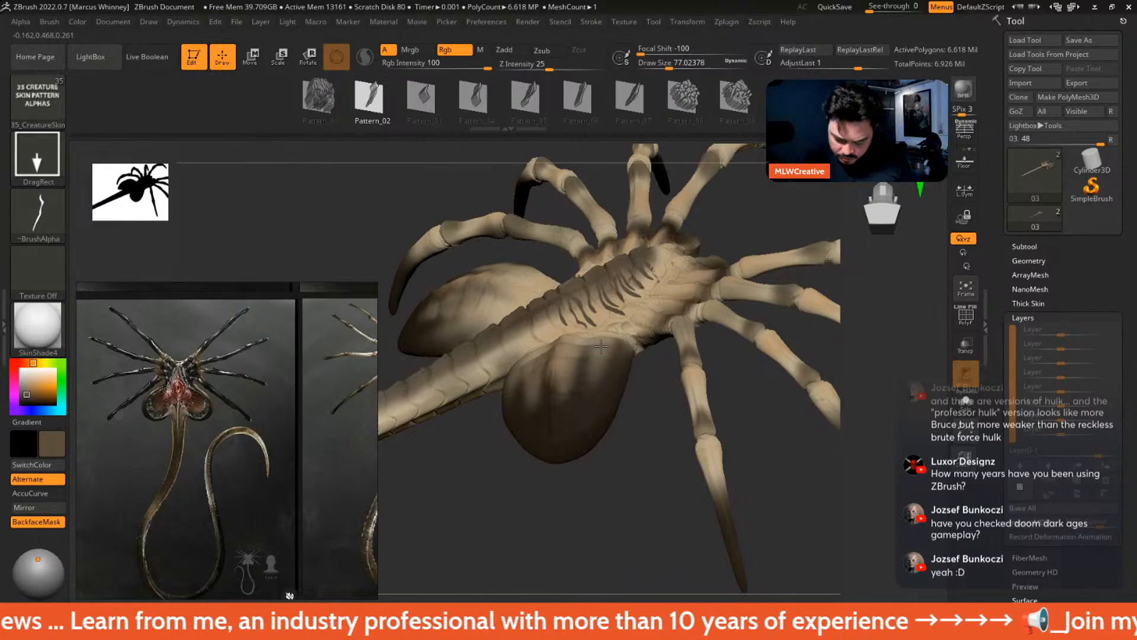
drag(544, 328, 570, 357)
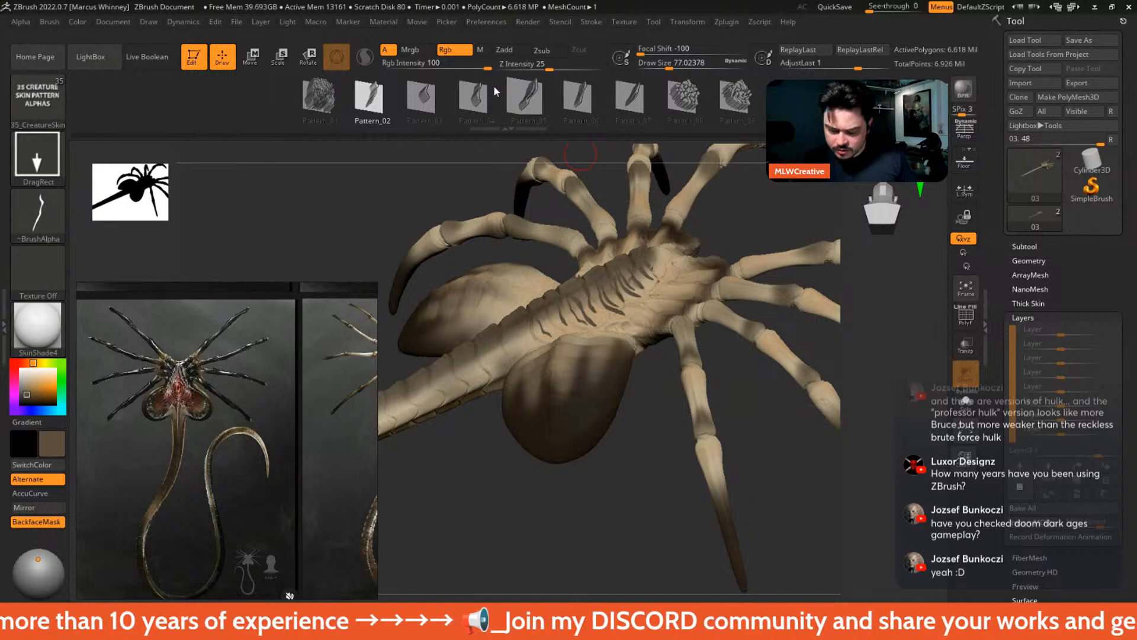
click(475, 97)
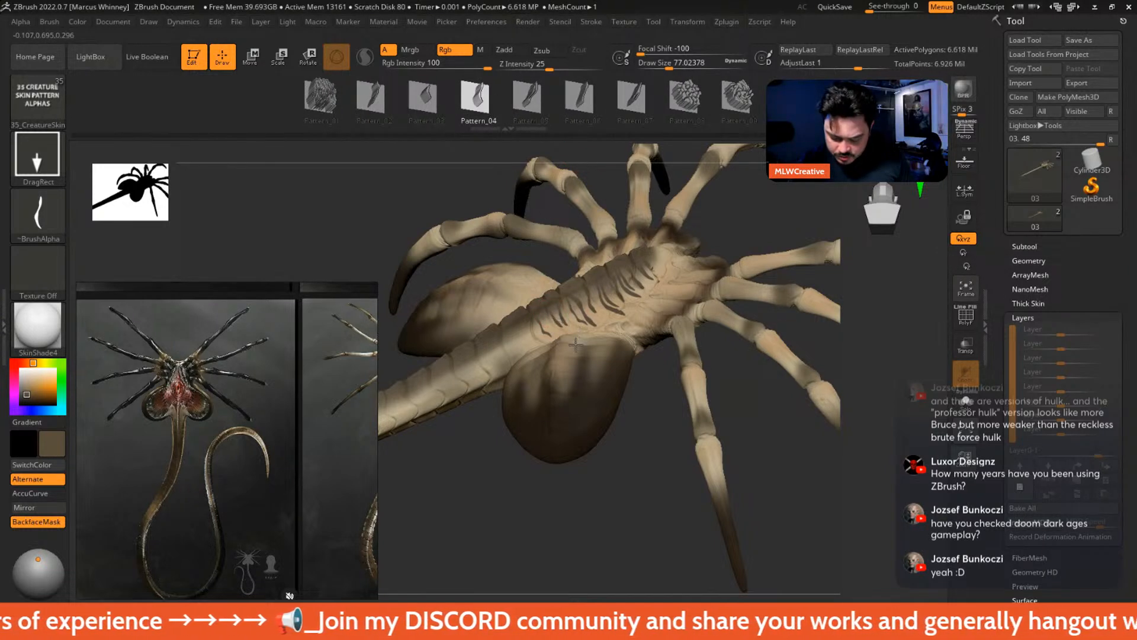
drag(576, 345, 581, 373)
- Stamp brown Pattern_05 and Pattern_07 marks along both sides of the tail's base
drag(496, 173, 527, 319)
alt+drag(577, 527, 660, 506)
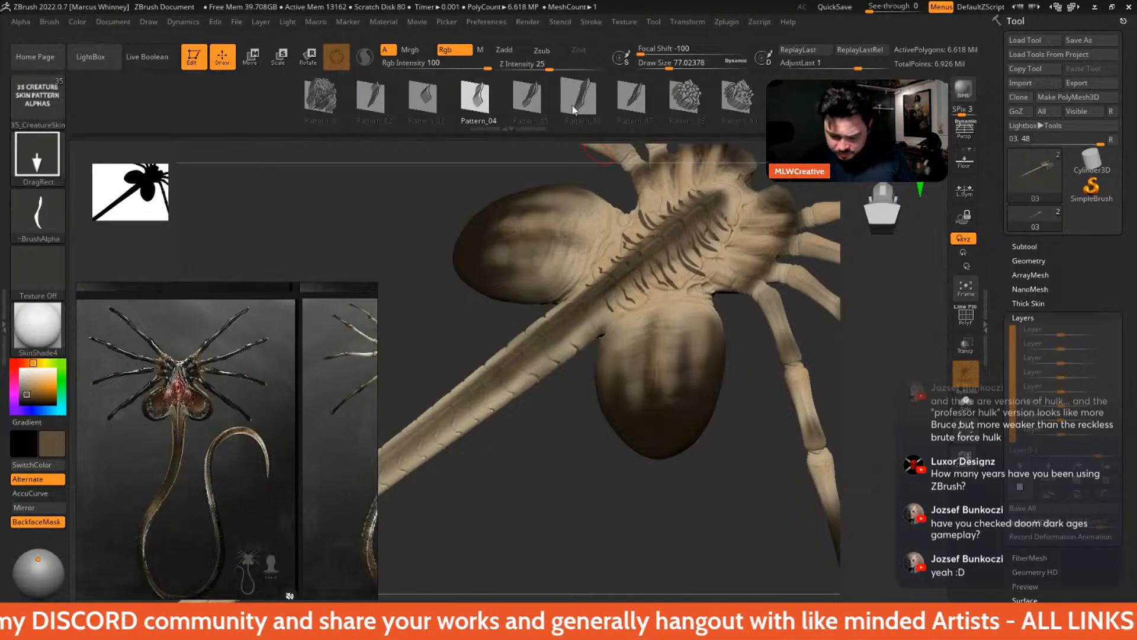
click(527, 96)
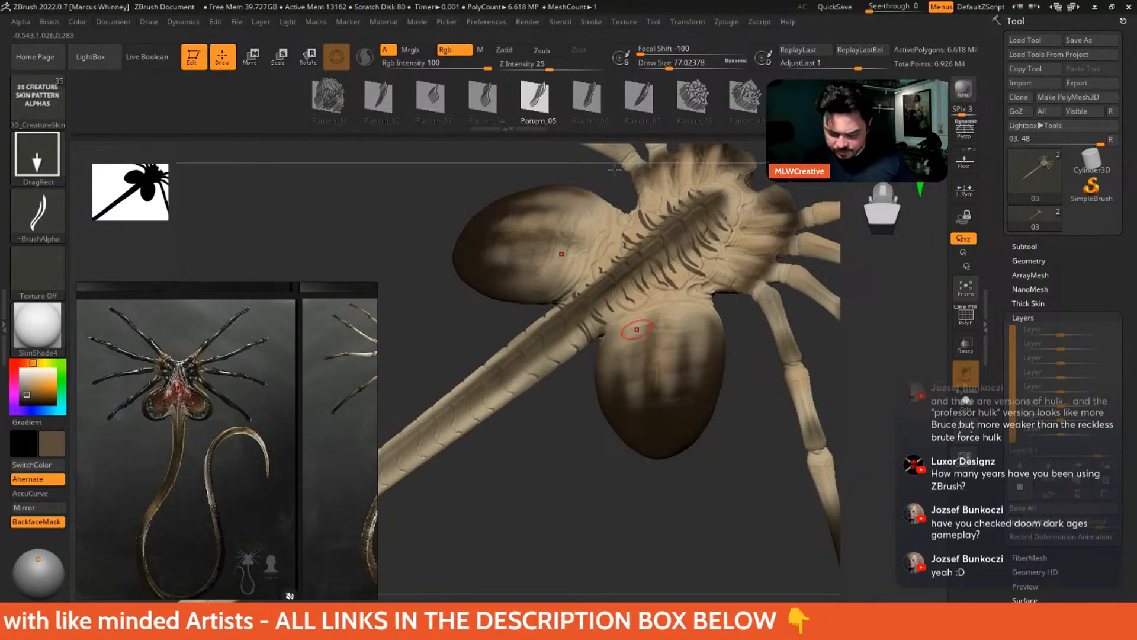
click(639, 98)
drag(581, 327, 611, 344)
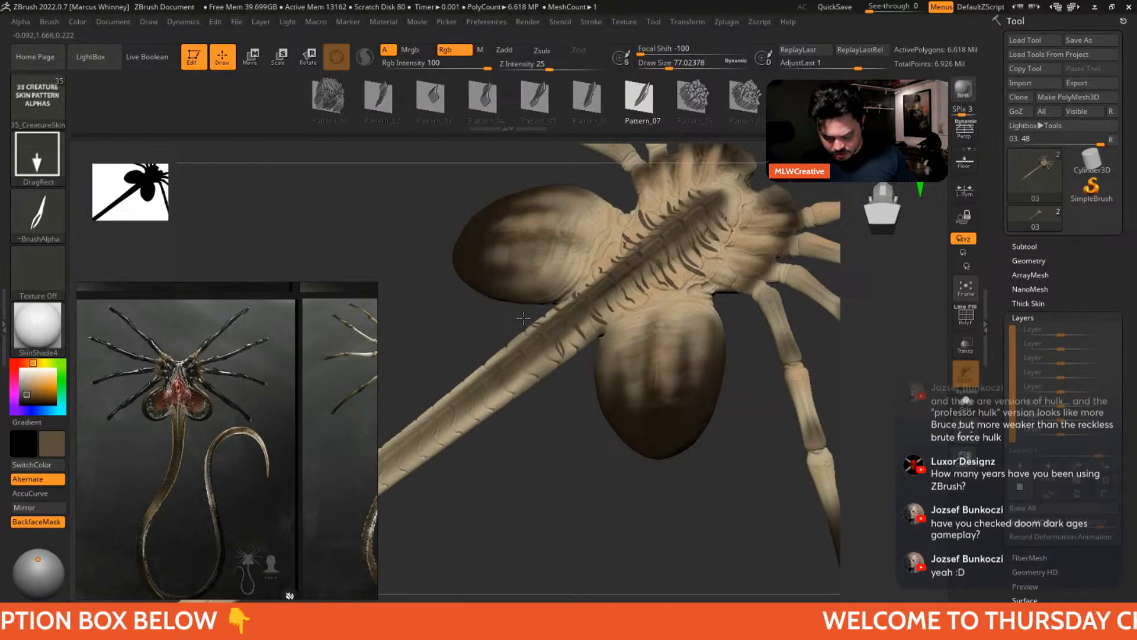
- Try spraying the Pattern_06 alpha over the tail's base with FreeHand and Color Spray strokes, undo the marks and return to DragRect
drag(588, 433, 740, 414)
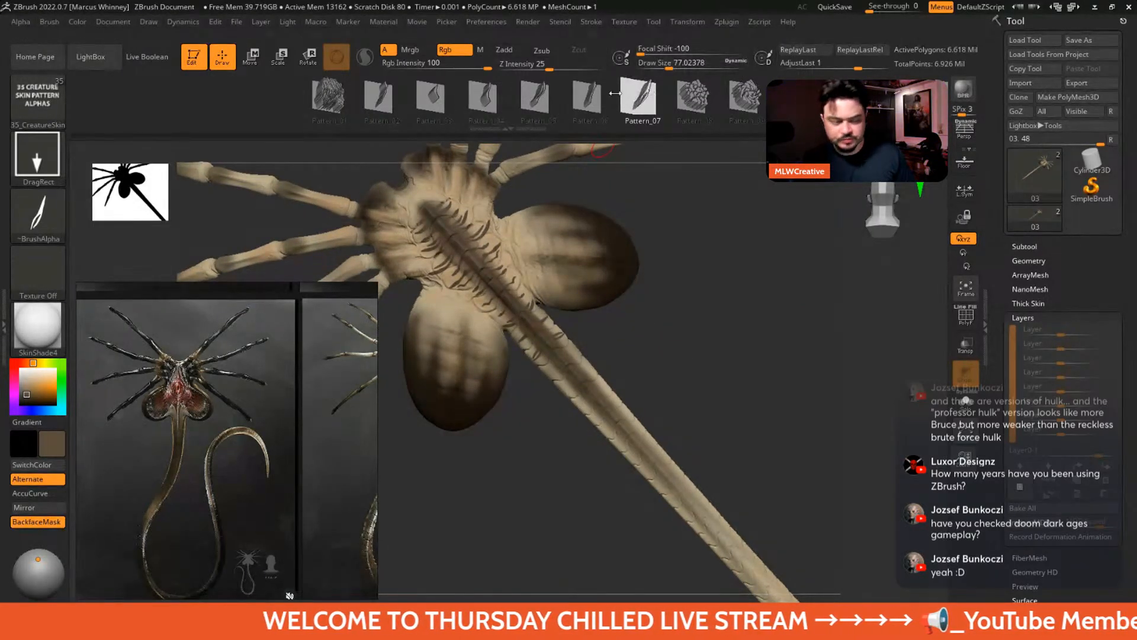
click(587, 101)
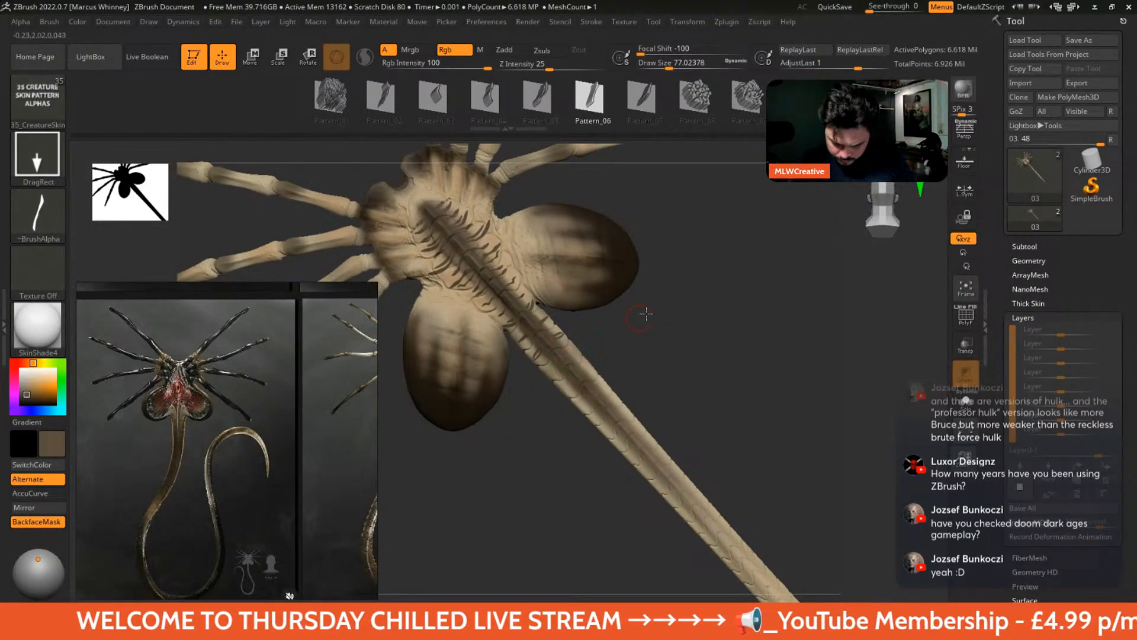
drag(645, 314, 557, 370)
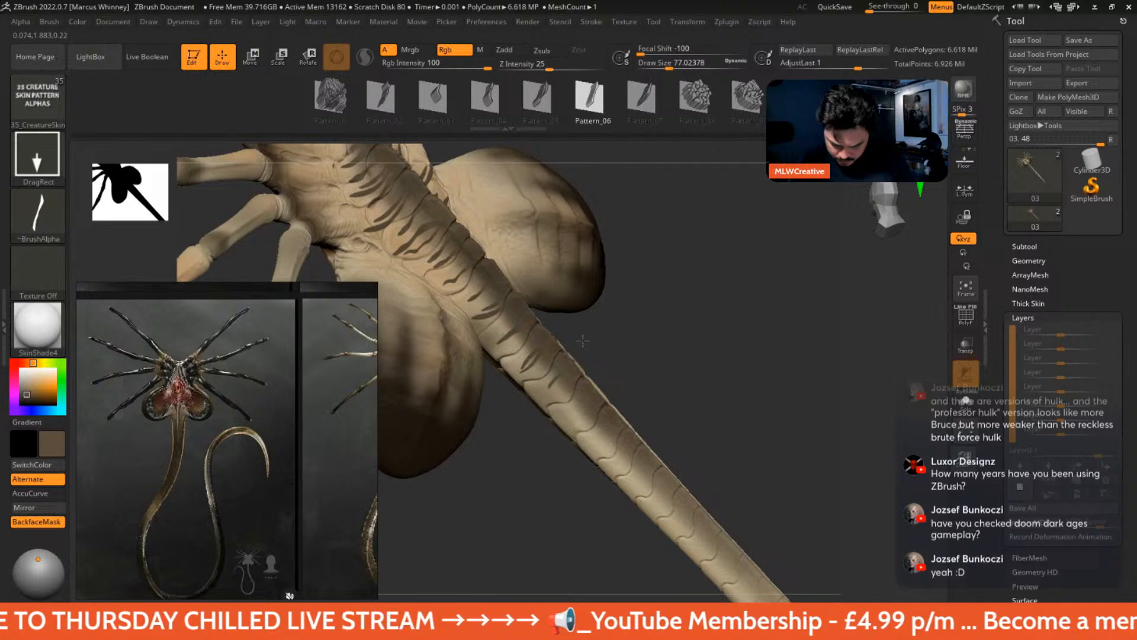
click(42, 171)
click(38, 157)
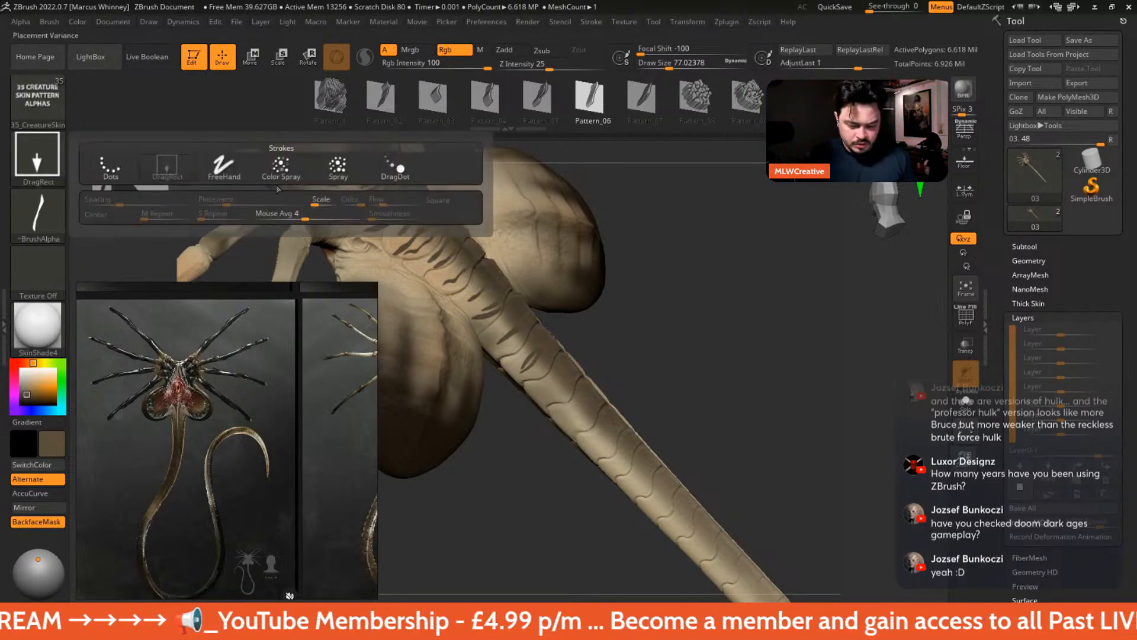
click(224, 166)
key(space)
drag(547, 343, 567, 344)
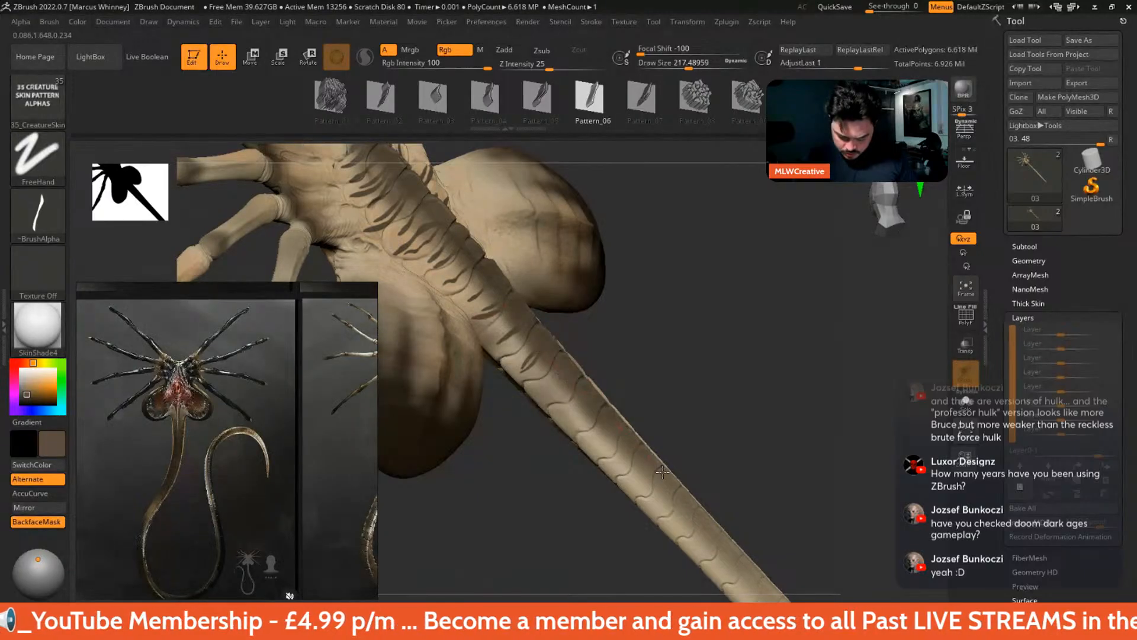
key(ctrl)
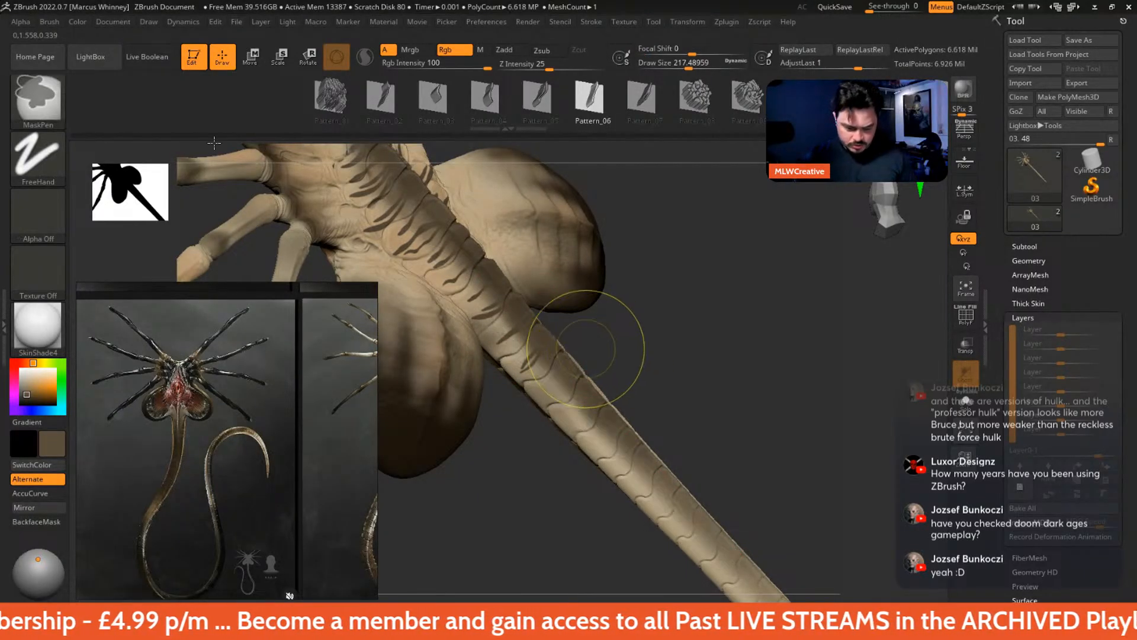
click(41, 155)
click(280, 168)
mouse_move(548, 364)
mouse_down()
mouse_move(578, 427)
mouse_move(737, 551)
mouse_move(403, 234)
mouse_move(438, 184)
mouse_up()
key(ctrl)
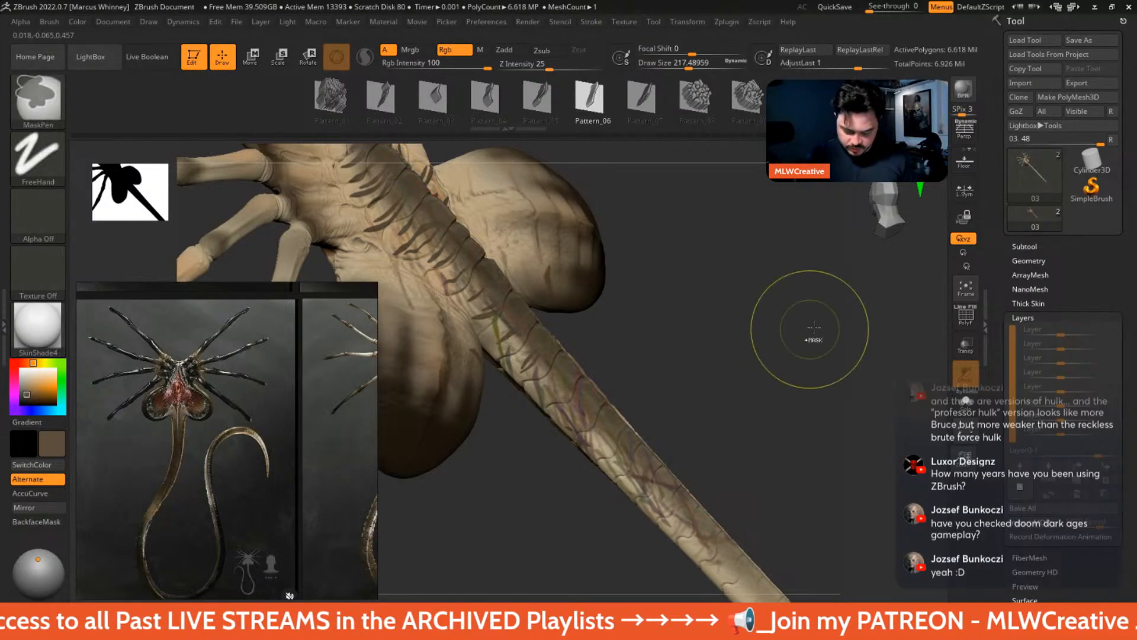
key(ctrl+z)
key(ctrl+z)
click(38, 157)
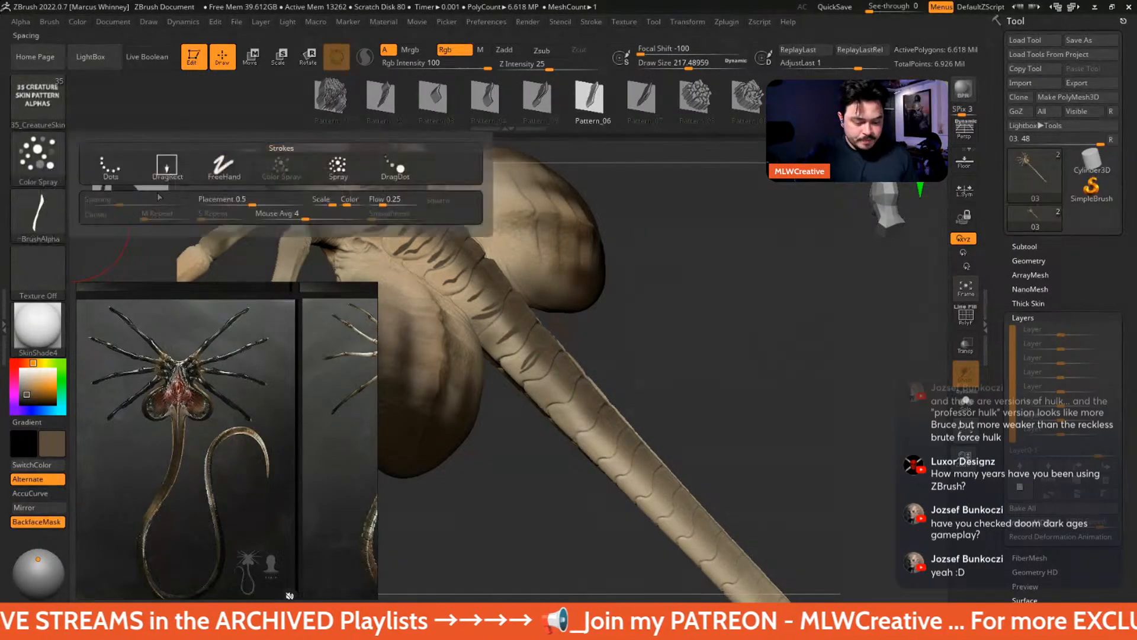
click(166, 165)
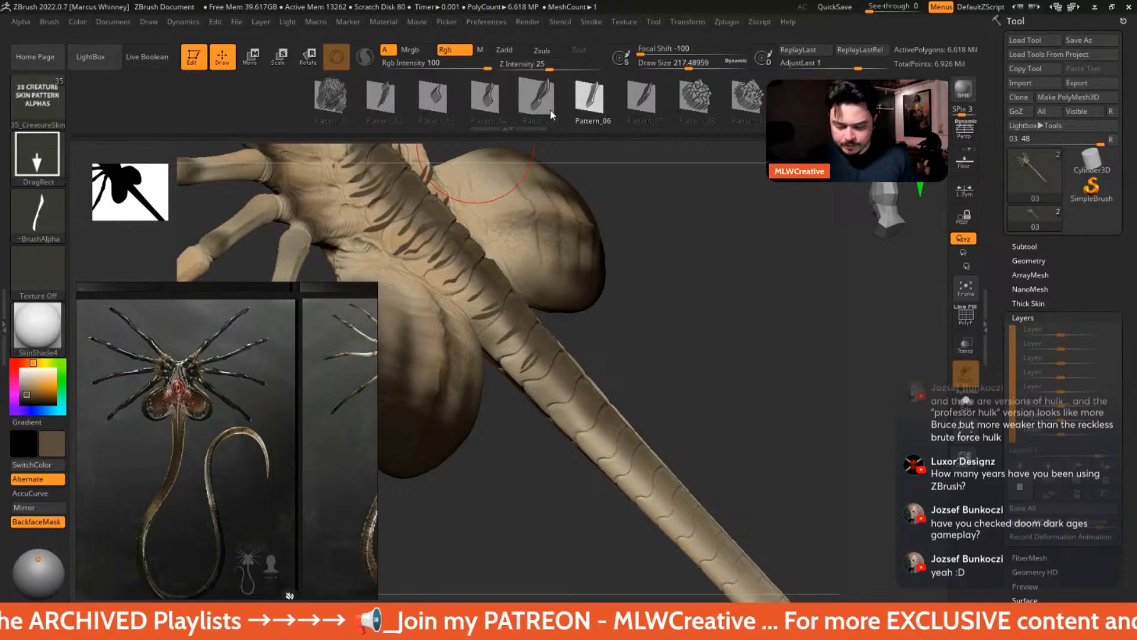
- Choose a paired wavy skin pattern and stamp it in brown on both sides of the tail's base and between the spine marks
mouse_move(888, 105)
mouse_down()
mouse_move(463, 119)
mouse_move(74, 107)
mouse_up()
click(839, 112)
drag(887, 116, 631, 120)
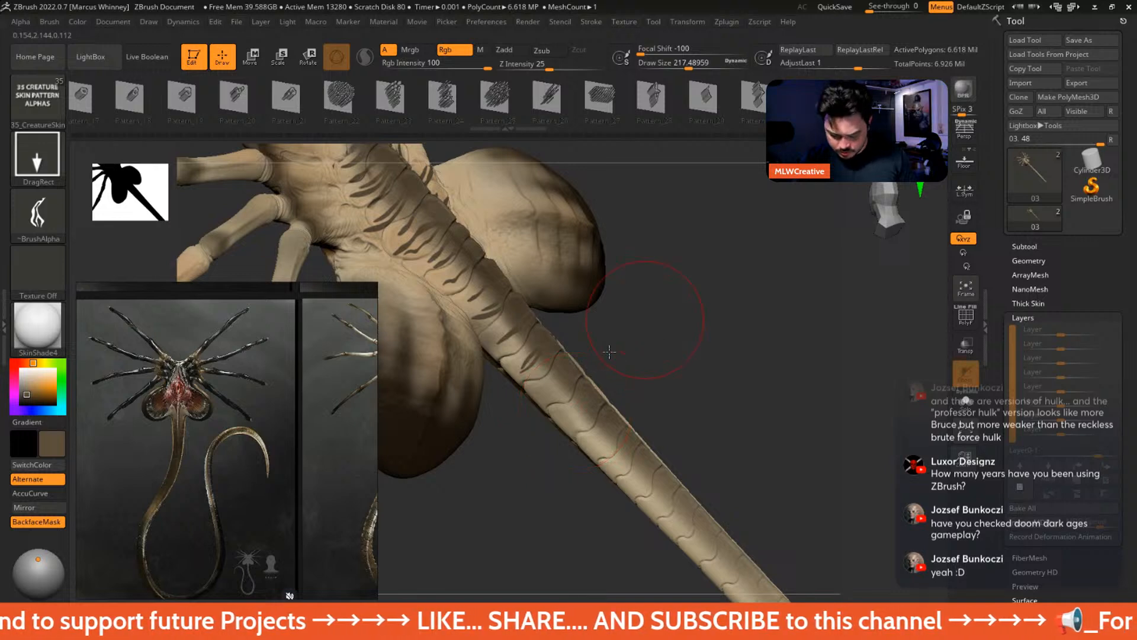
drag(679, 317, 650, 313)
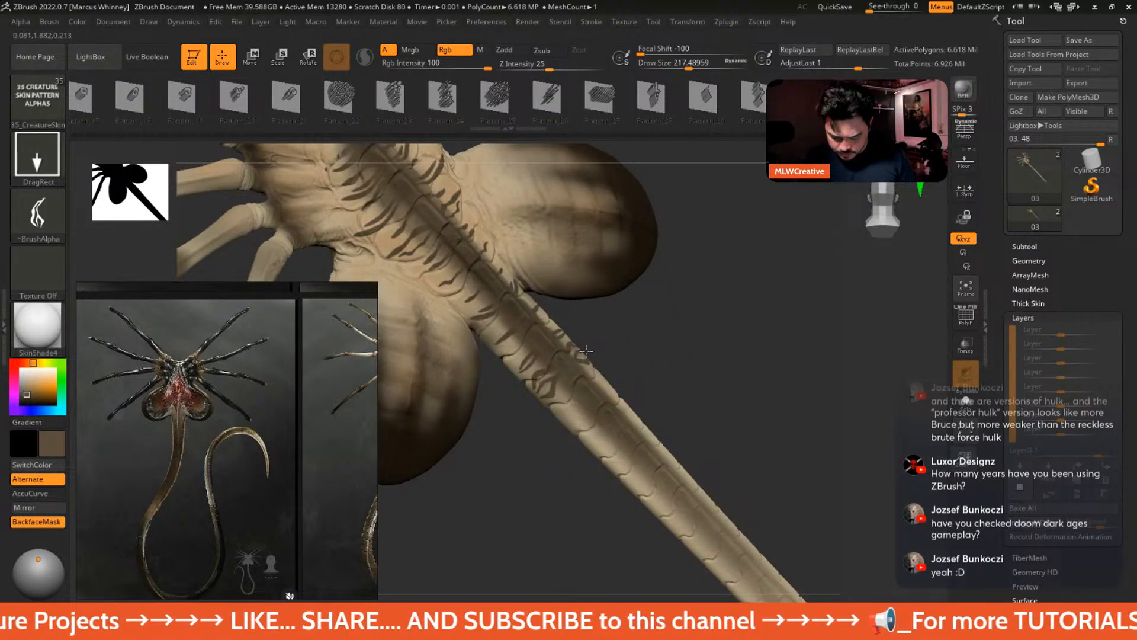
drag(584, 401, 602, 384)
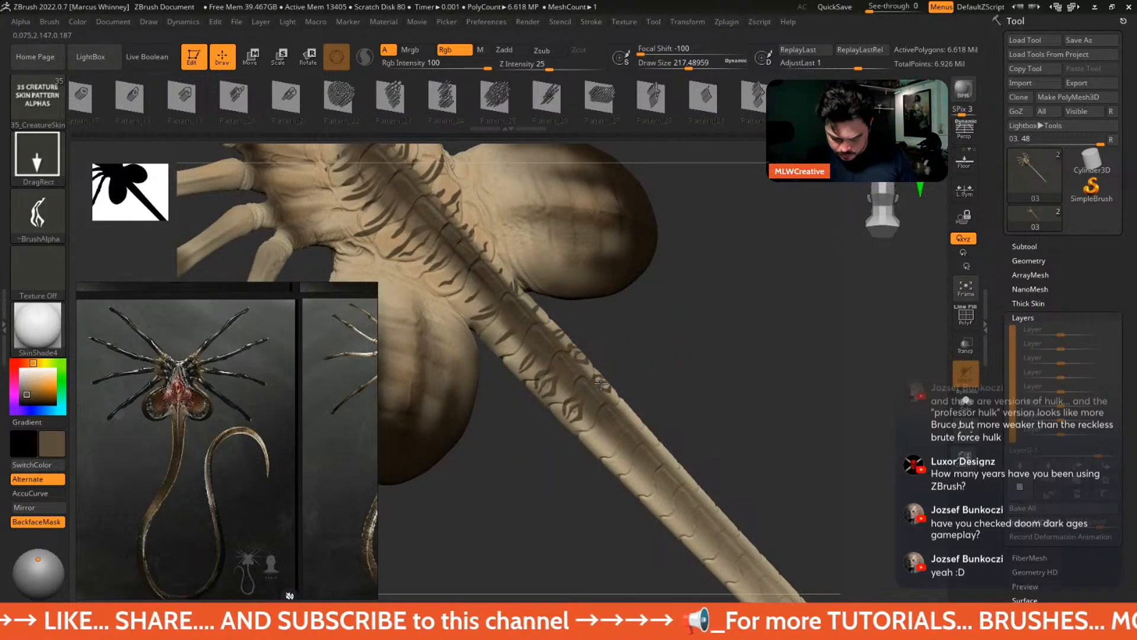
drag(464, 290, 490, 267)
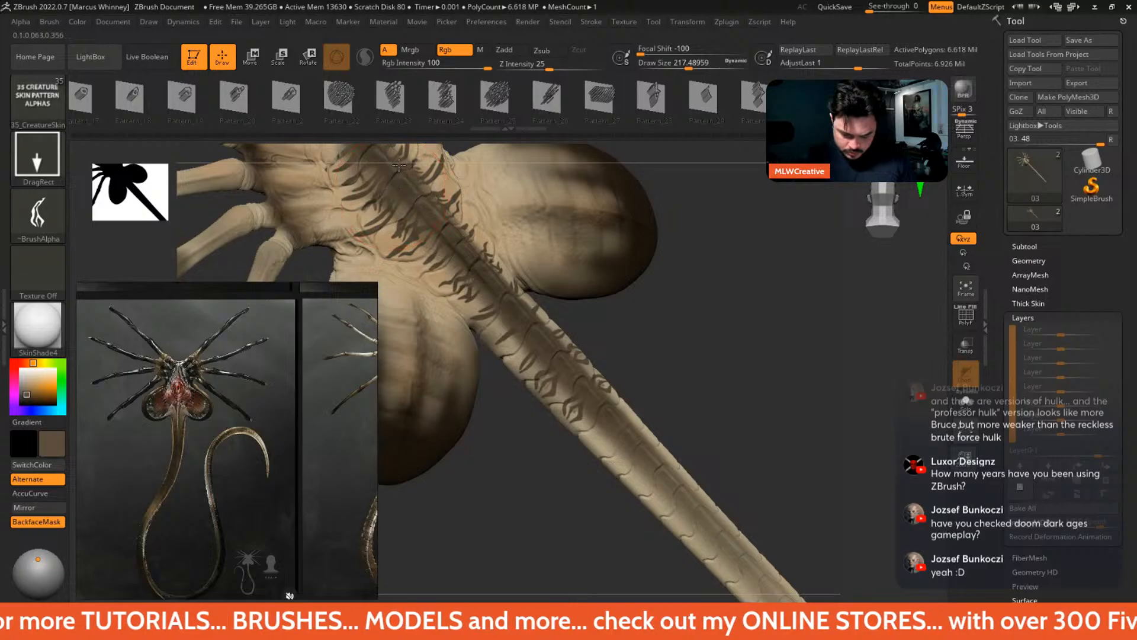
- Switch to a thin branching skin pattern and stamp mirrored brown marks along the tail just past the paired wavy marks
alt+drag(699, 304, 605, 352)
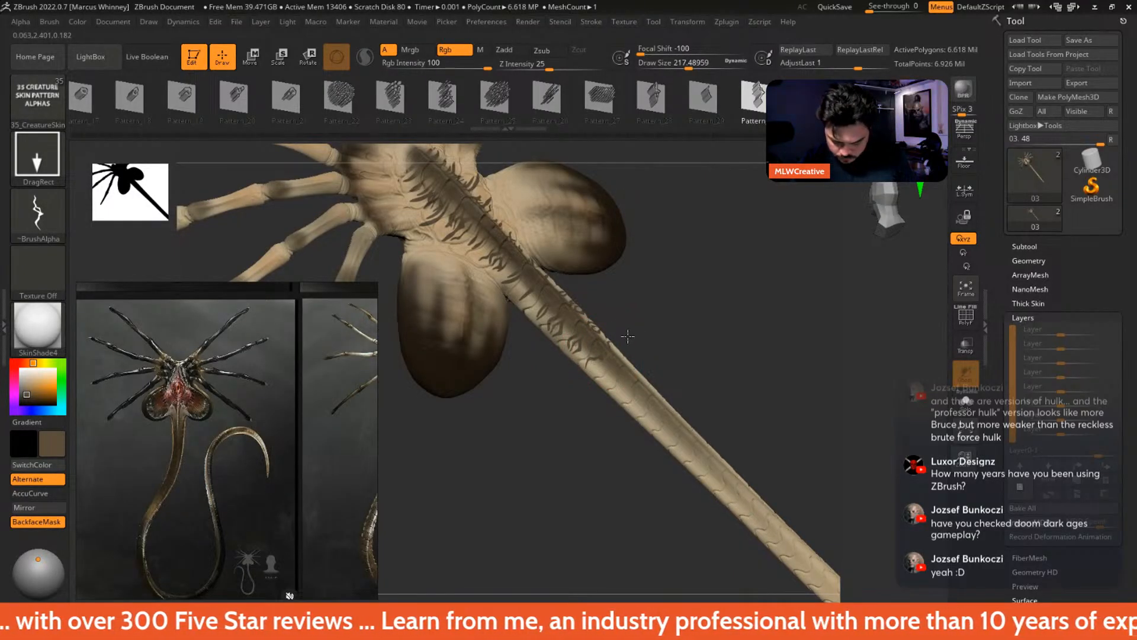
drag(627, 337, 619, 371)
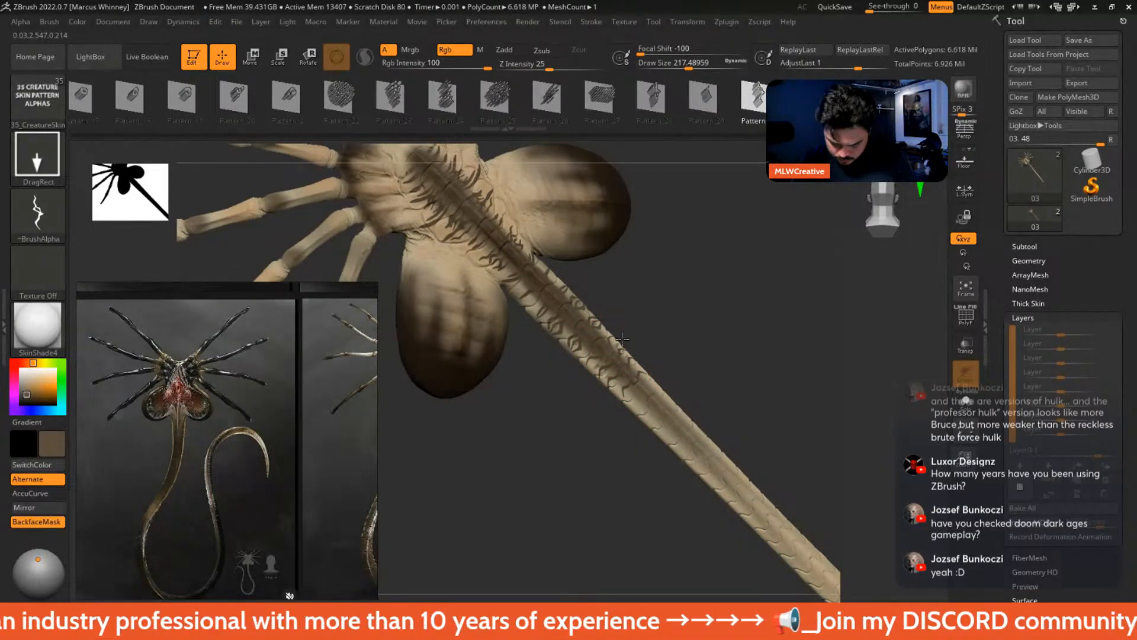
drag(686, 350, 675, 332)
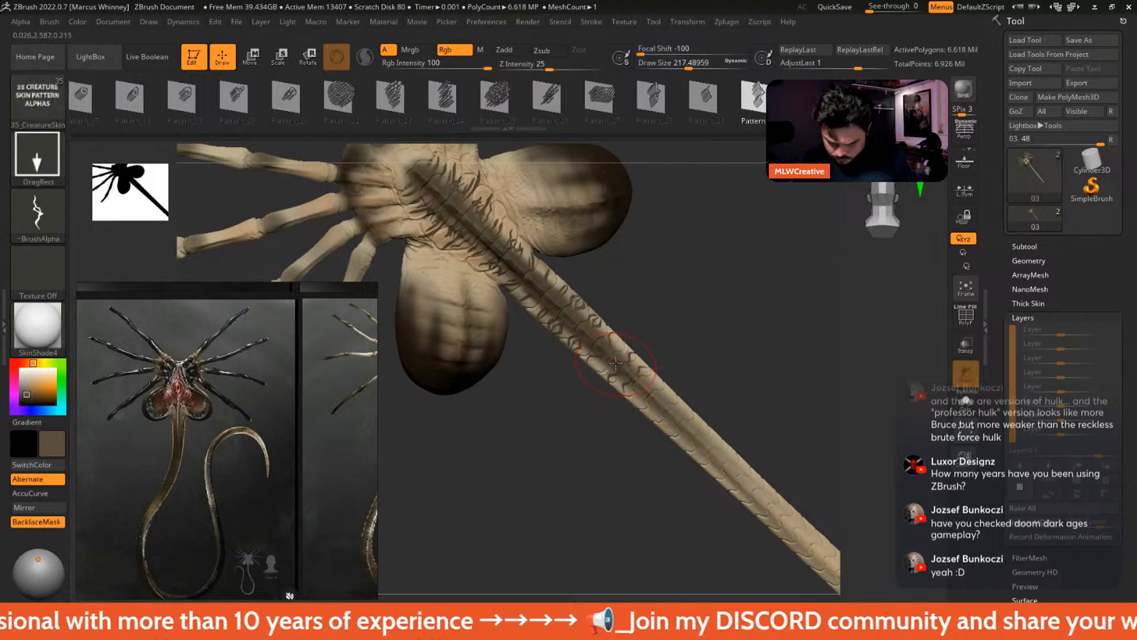
drag(603, 367, 625, 344)
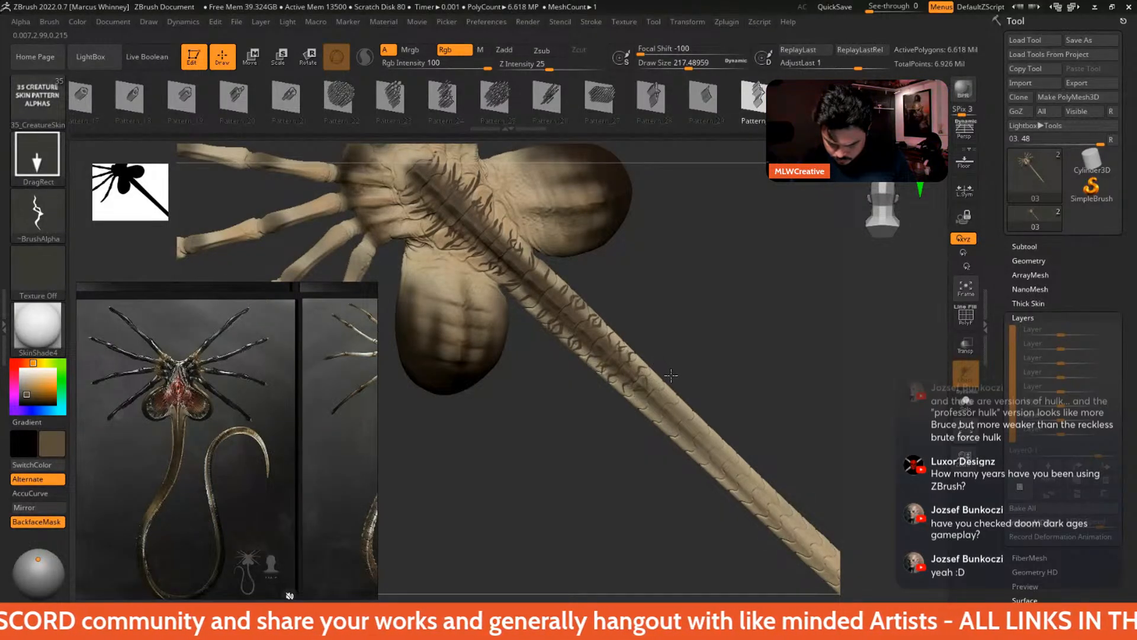
drag(684, 329, 640, 385)
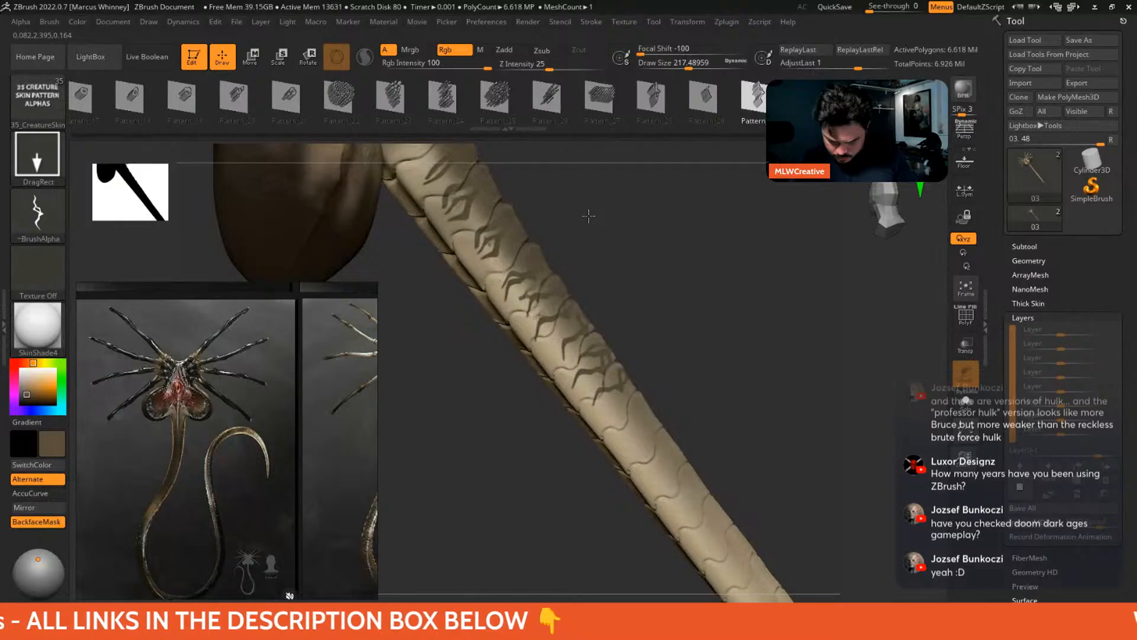
- Set the Focal Shift to -5 and continue the thin branching brown stamps further down the tail's side
drag(587, 216, 616, 165)
drag(641, 52, 687, 45)
mouse_move(701, 263)
mouse_down()
mouse_move(693, 279)
mouse_move(676, 222)
mouse_up()
mouse_move(580, 307)
mouse_down()
mouse_move(616, 272)
mouse_move(596, 272)
mouse_up()
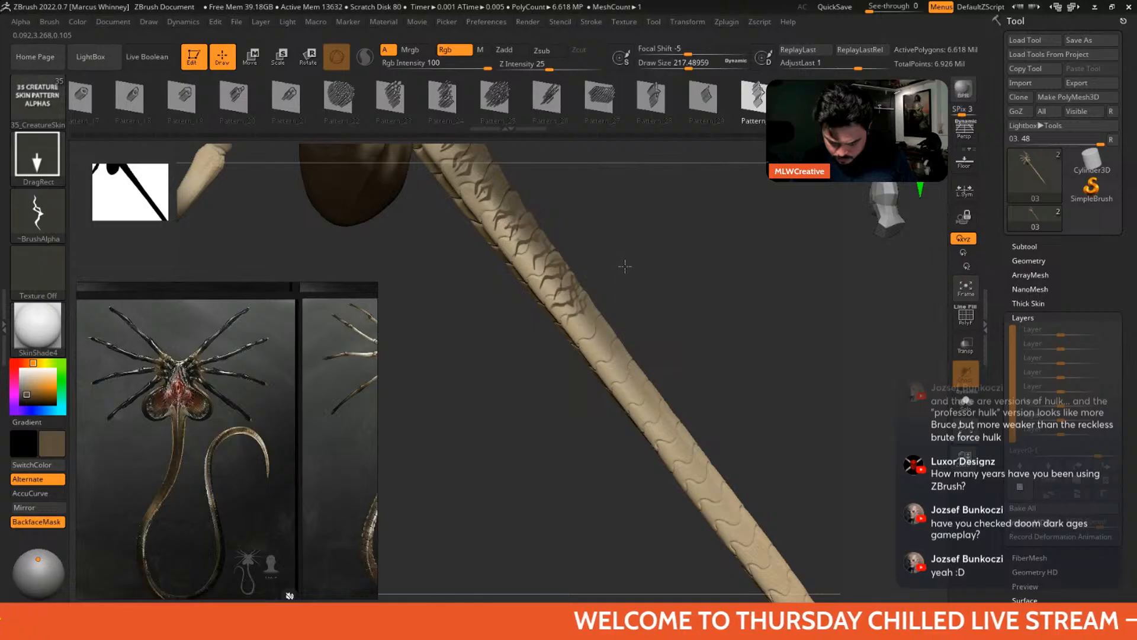
drag(597, 339, 572, 286)
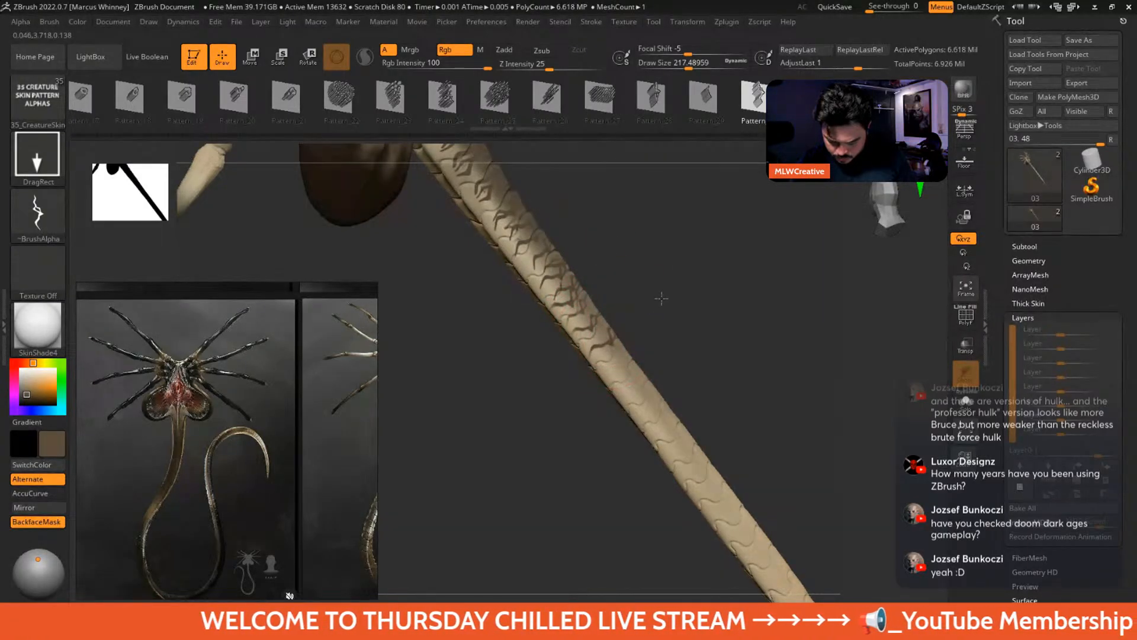
drag(707, 298, 656, 204)
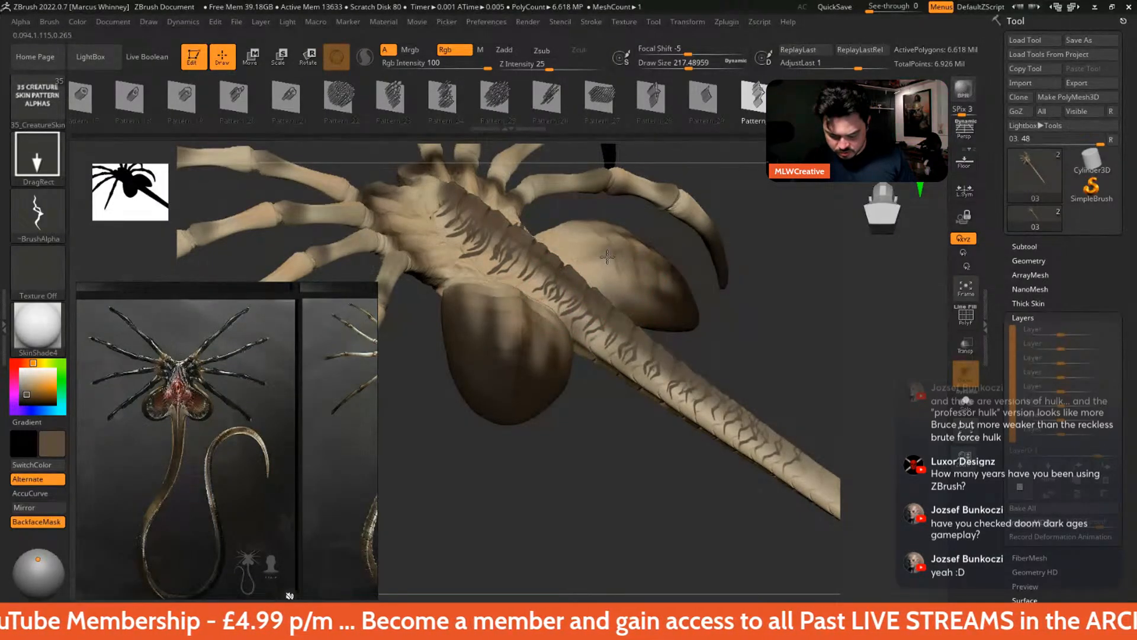
right_drag(616, 411, 604, 403)
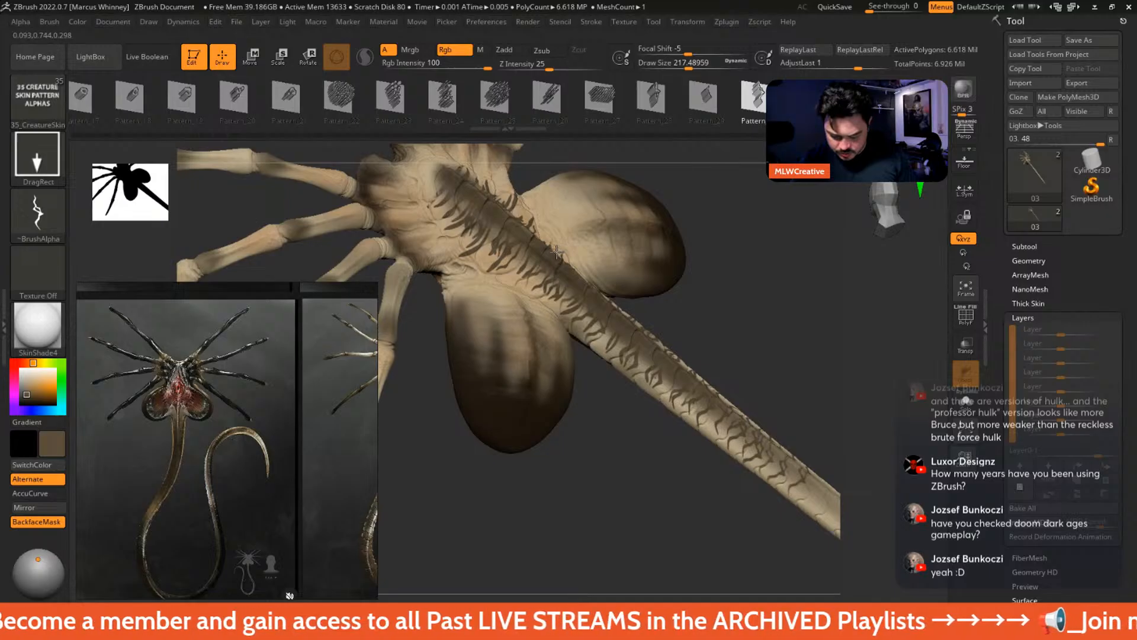
mouse_move(751, 317)
right_down()
mouse_move(711, 292)
mouse_move(721, 197)
mouse_move(733, 386)
mouse_move(720, 365)
mouse_move(690, 386)
mouse_move(641, 388)
mouse_move(663, 261)
mouse_move(652, 414)
mouse_move(655, 254)
mouse_move(518, 150)
right_up()
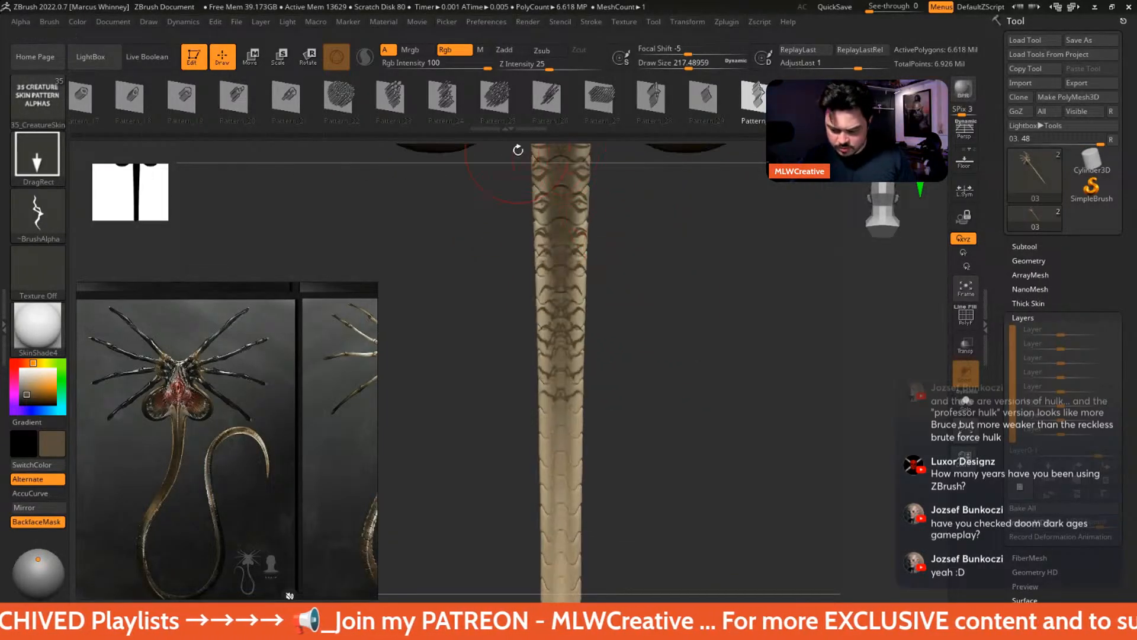
- Extend the markings down the centre of the tail with mirrored brown Pattern_29 stamps
click(703, 96)
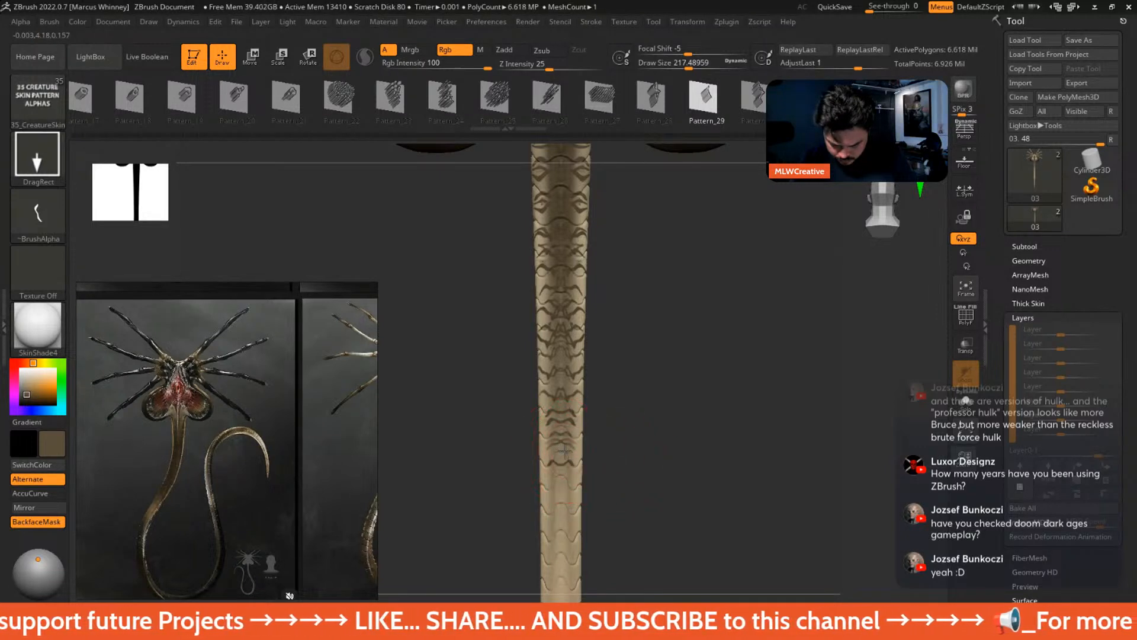
alt+drag(635, 448, 645, 333)
drag(644, 333, 625, 335)
drag(655, 376, 459, 136)
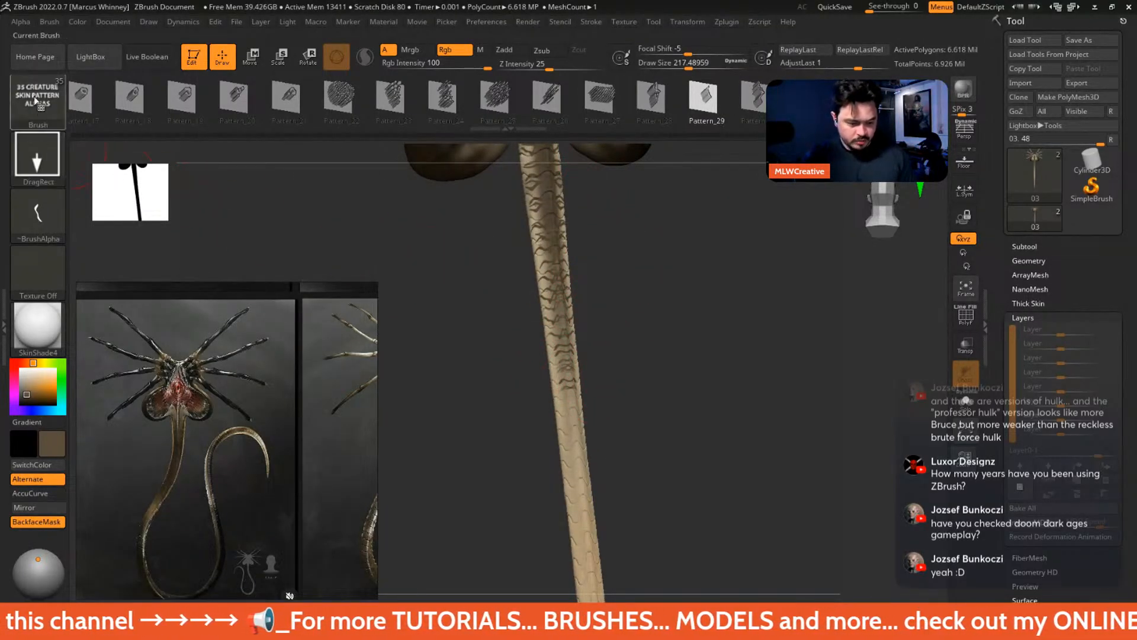
- Switch to the Paint brush at a draw size of about 124 and shade the marked stretch of tail brown along its centre
click(43, 96)
click(456, 108)
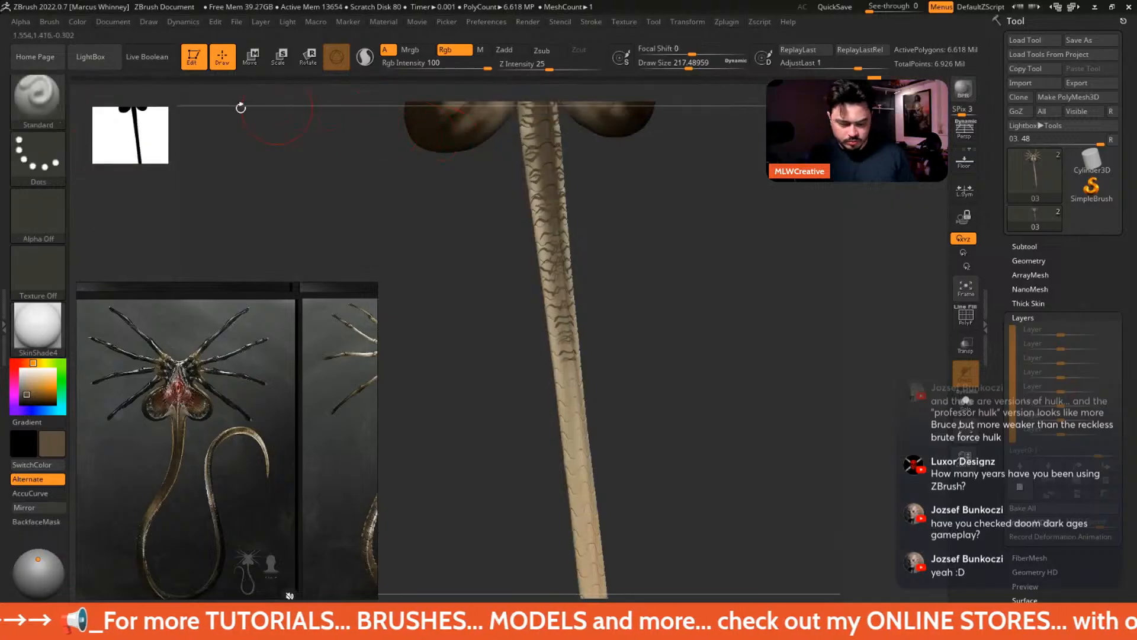
click(44, 101)
click(280, 108)
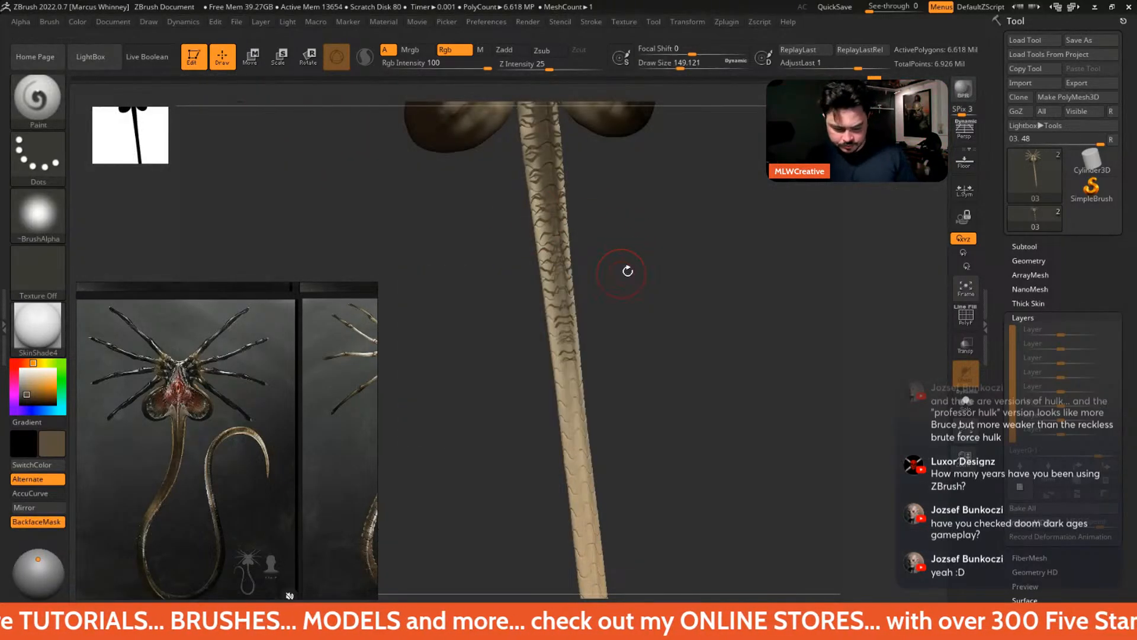
key(space)
click(558, 233)
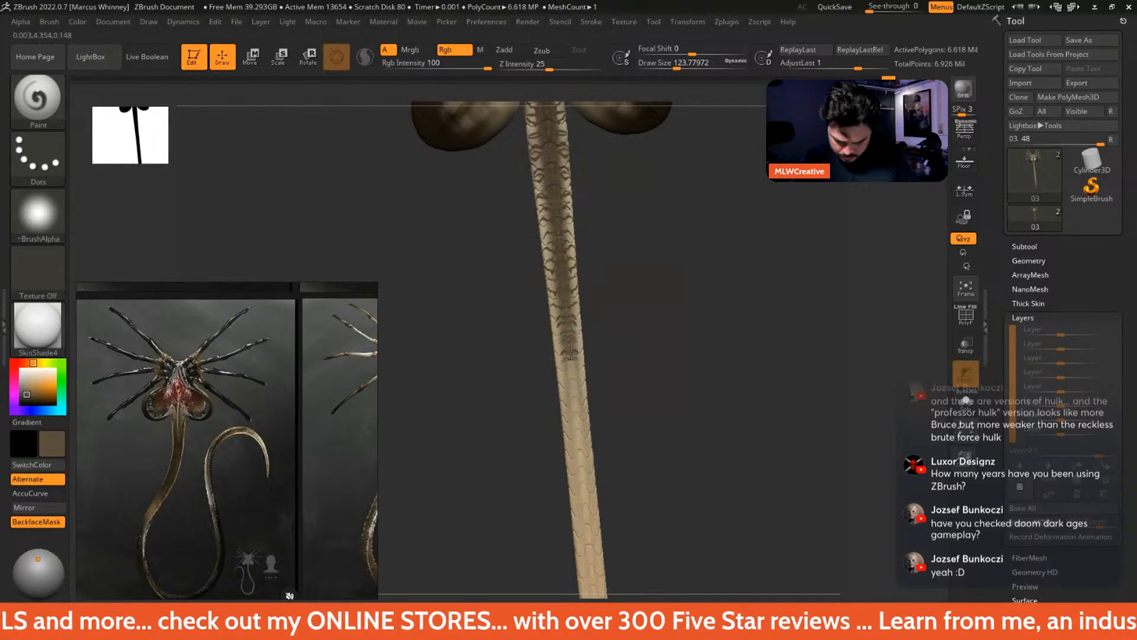
drag(571, 353, 565, 310)
- Reduce the draw size to about 80 and paint brown shading along the spine's centre from the tail's base to the upper back
alt+drag(595, 221, 596, 322)
key(space)
click(556, 285)
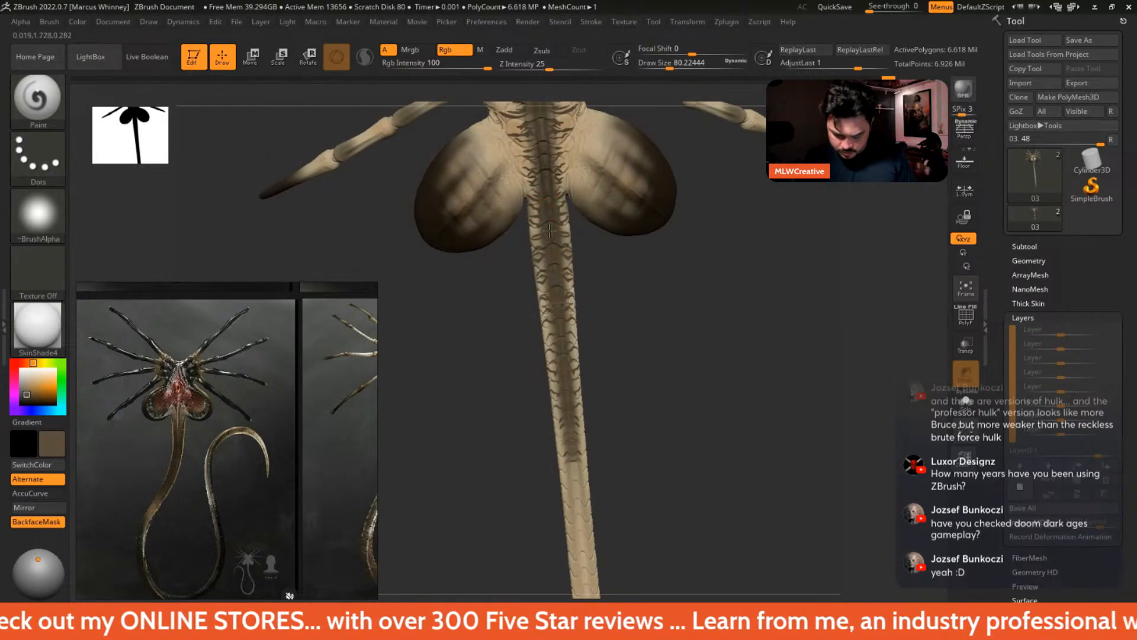
alt+drag(662, 267, 663, 374)
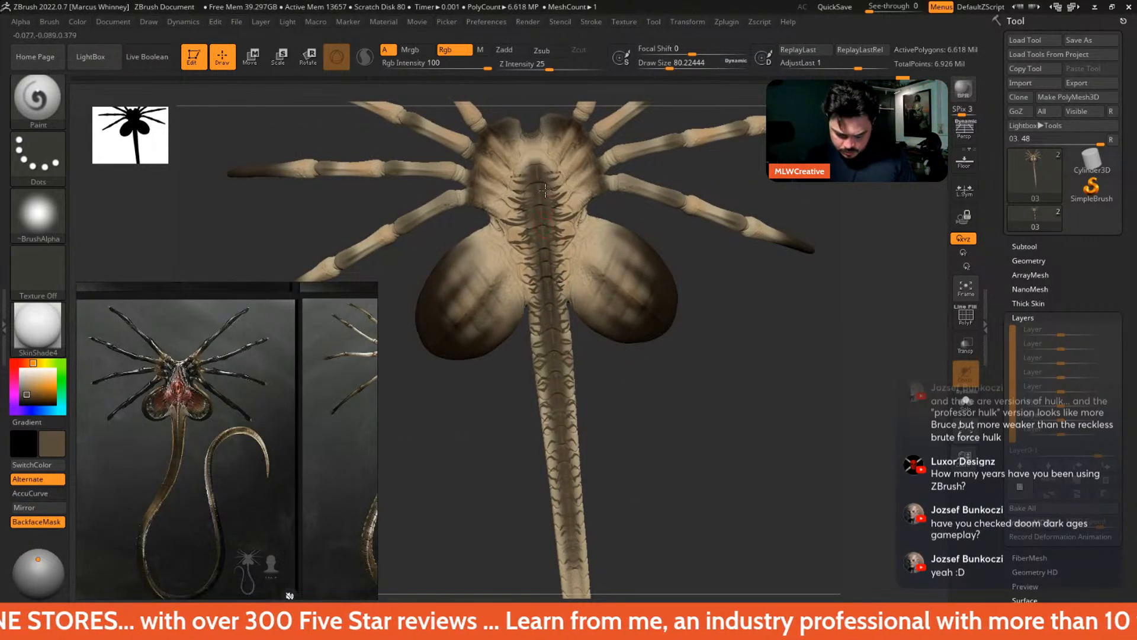
- Collapse the Layers settings and examine the markings over the whole creature from the back and at an angle
drag(656, 418, 746, 475)
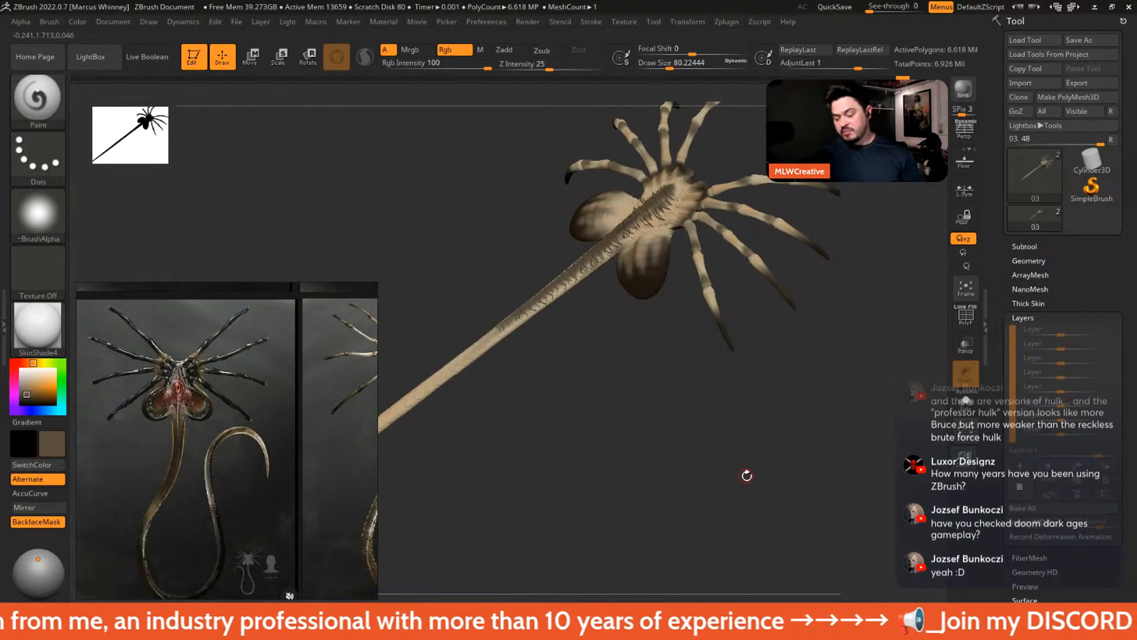
drag(638, 403, 671, 334)
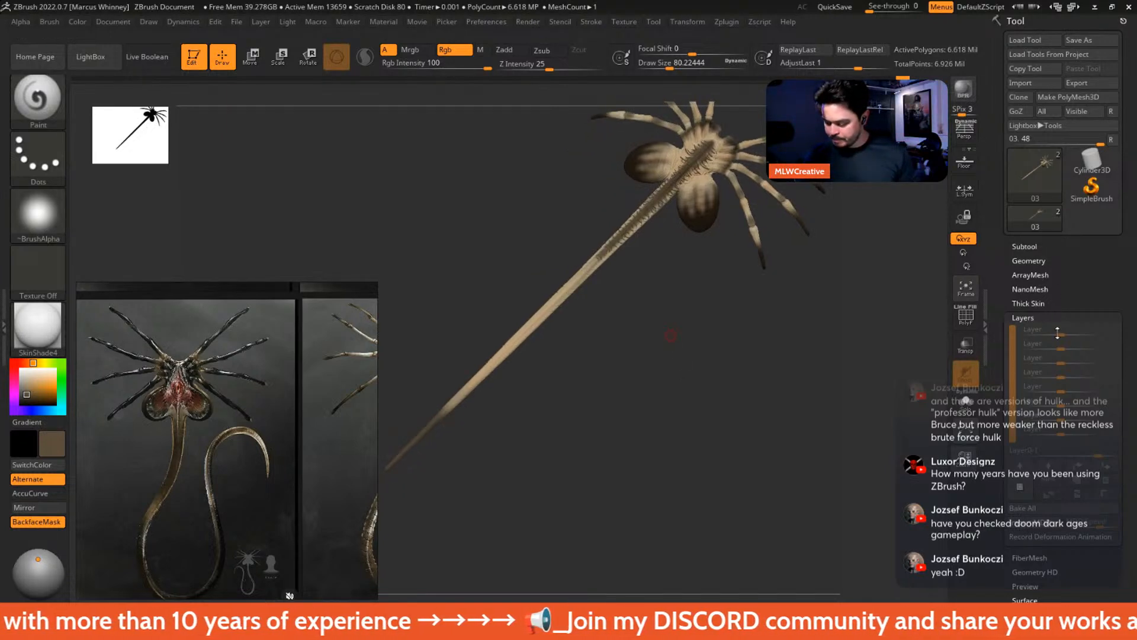
click(1035, 318)
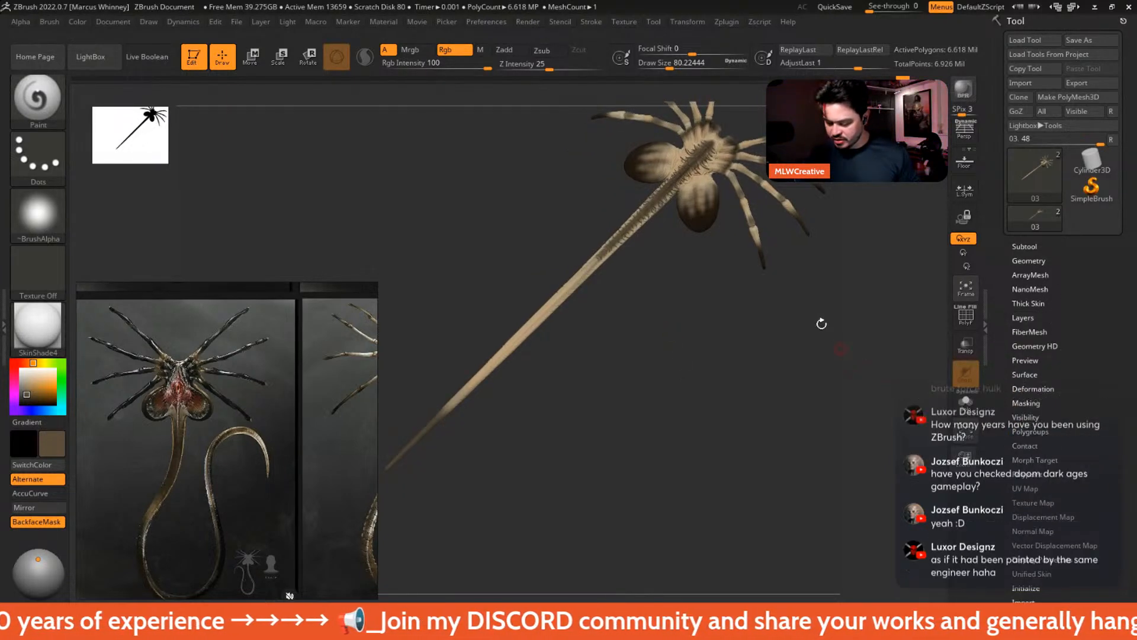
drag(820, 322, 765, 459)
mouse_move(792, 379)
alt+mouse_down()
mouse_move(760, 427)
mouse_move(769, 435)
alt+mouse_up()
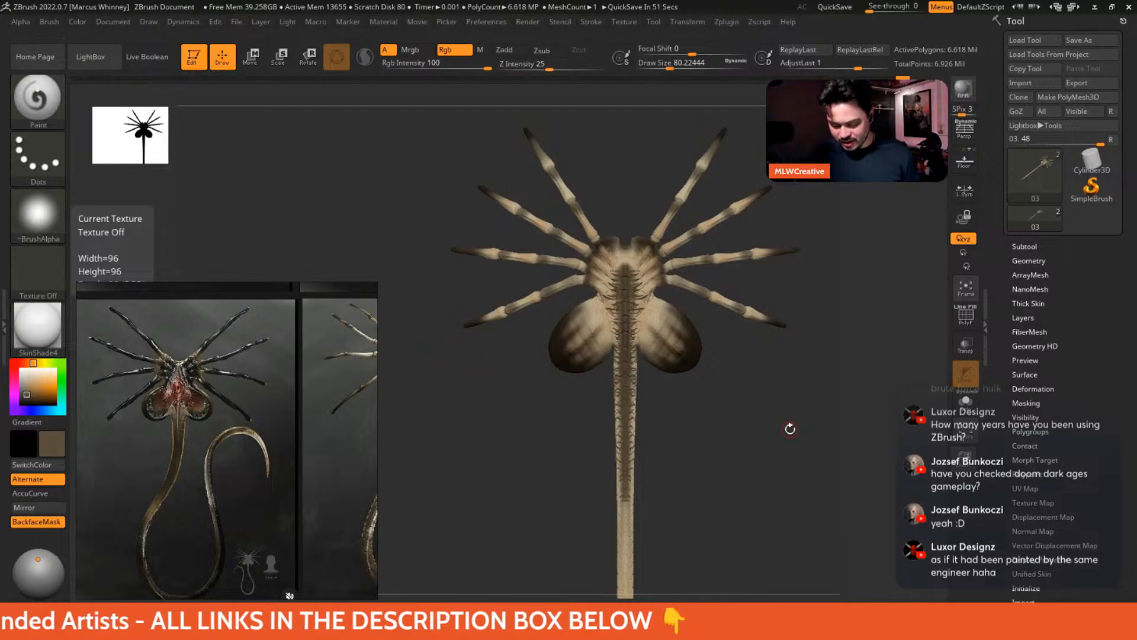
drag(790, 428, 758, 439)
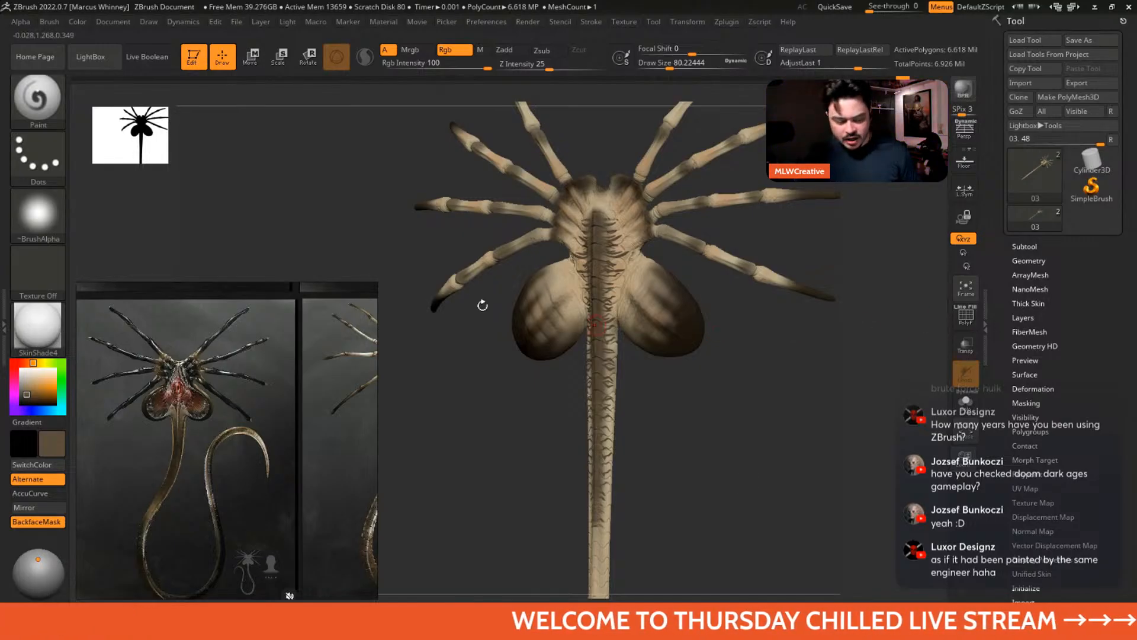
- Switch to the 35_CreatureSkin brush and try mirrored Pattern_23 stamps on the upper back and rear lobes
key(b)
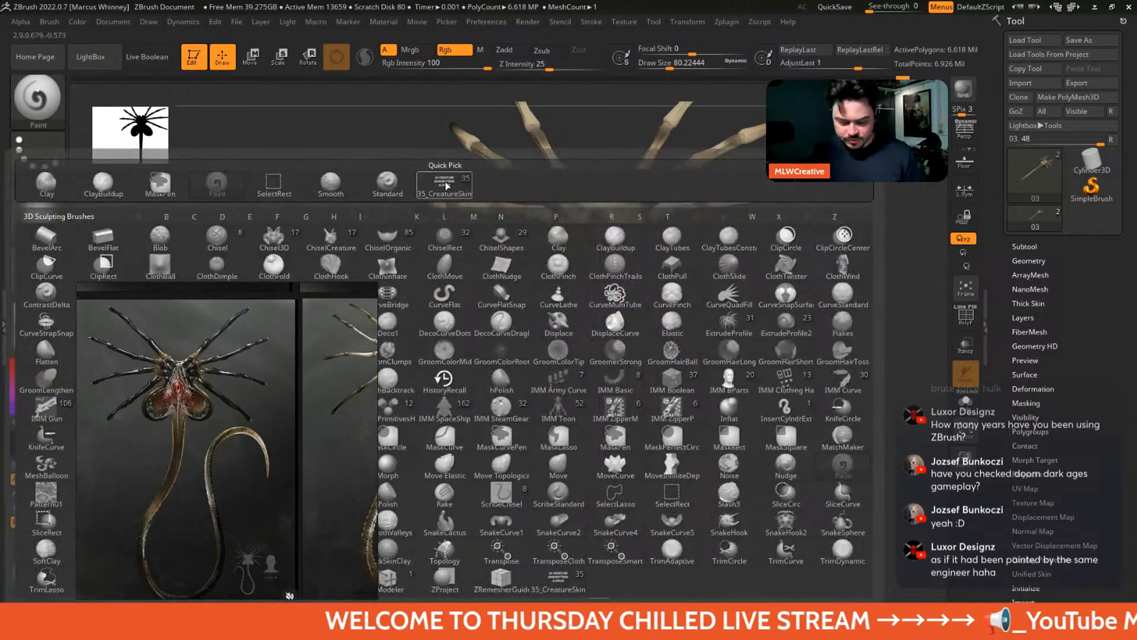
click(420, 203)
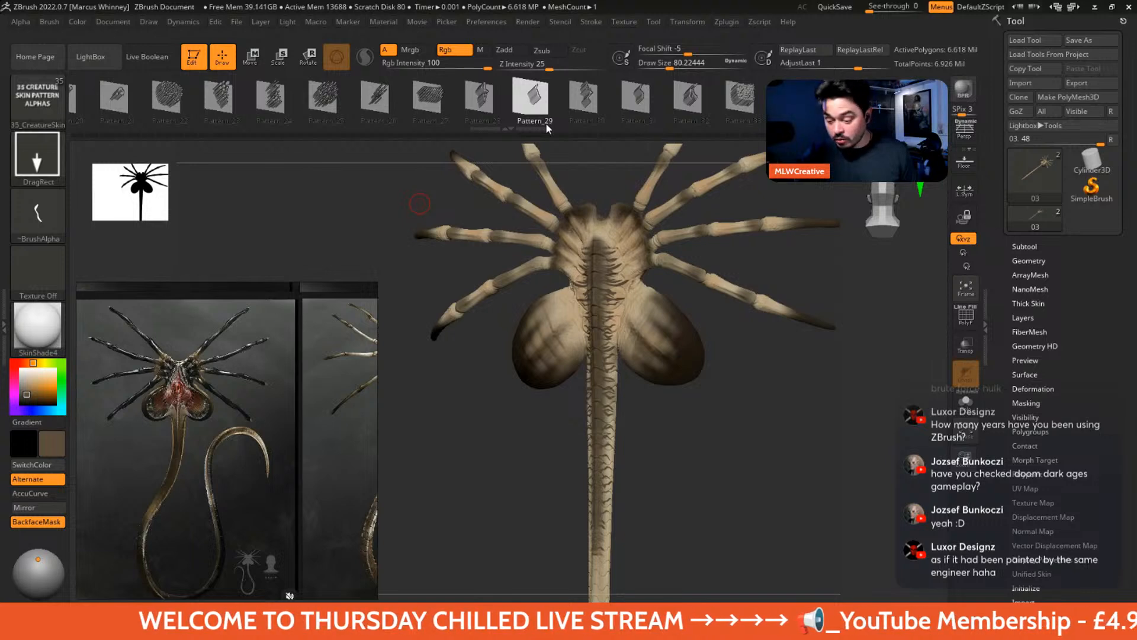
click(224, 102)
alt+drag(748, 383, 754, 444)
drag(645, 249, 704, 201)
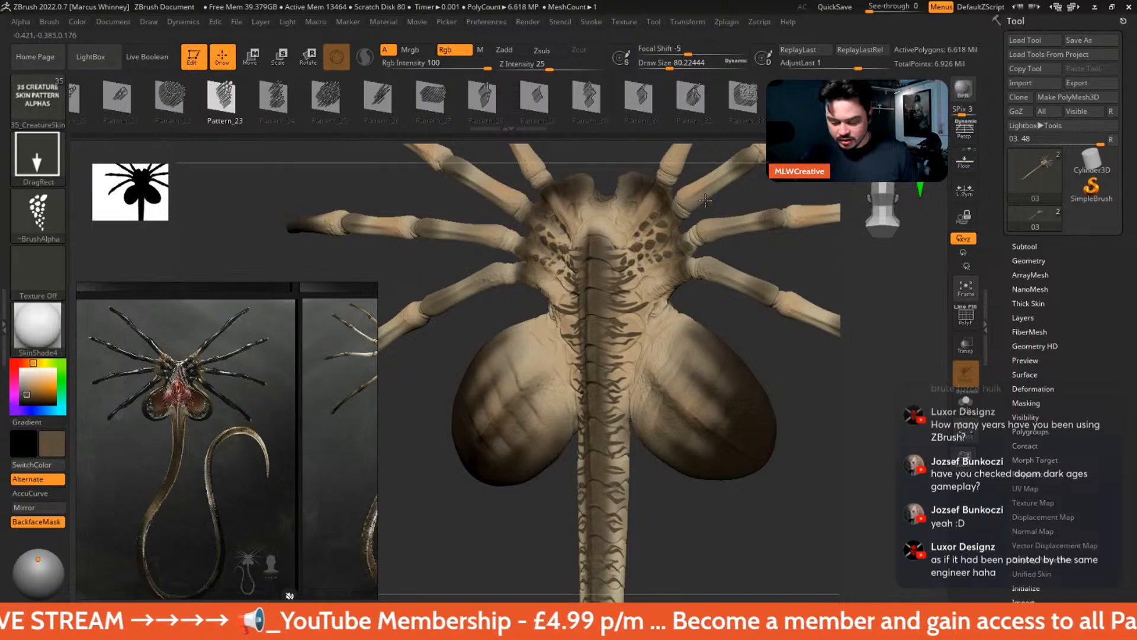
drag(671, 364, 714, 415)
key(ctrl+z)
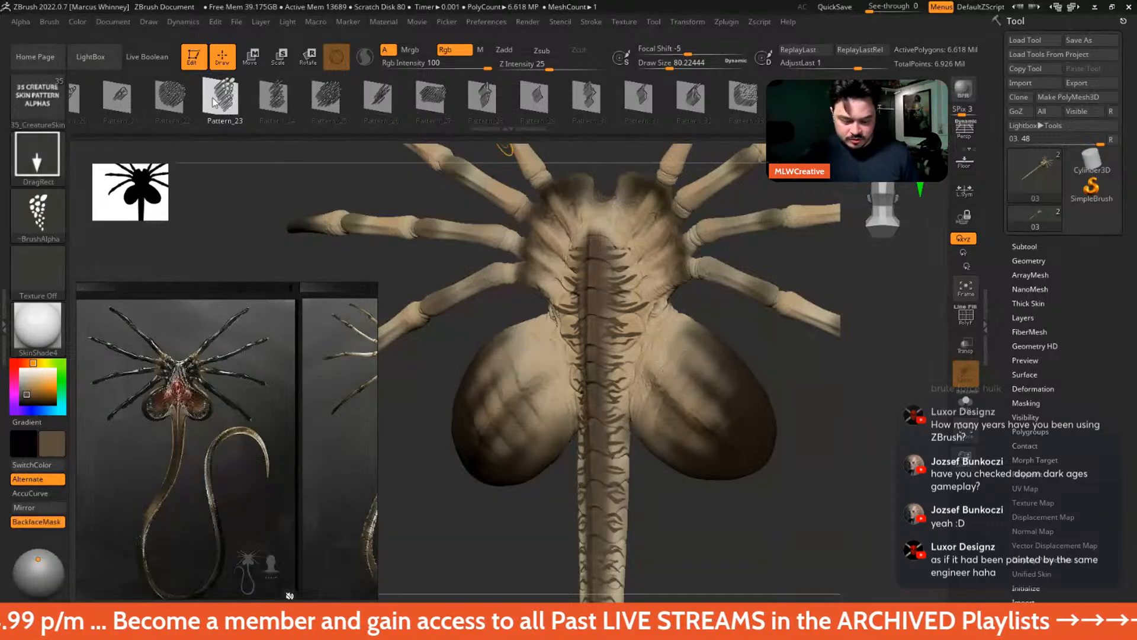
- Try mirrored brown stamps of Pattern_22 and Pattern_33 on the rear lobes, undoing each one
click(172, 96)
drag(666, 379, 741, 443)
key(ctrl+z)
click(752, 100)
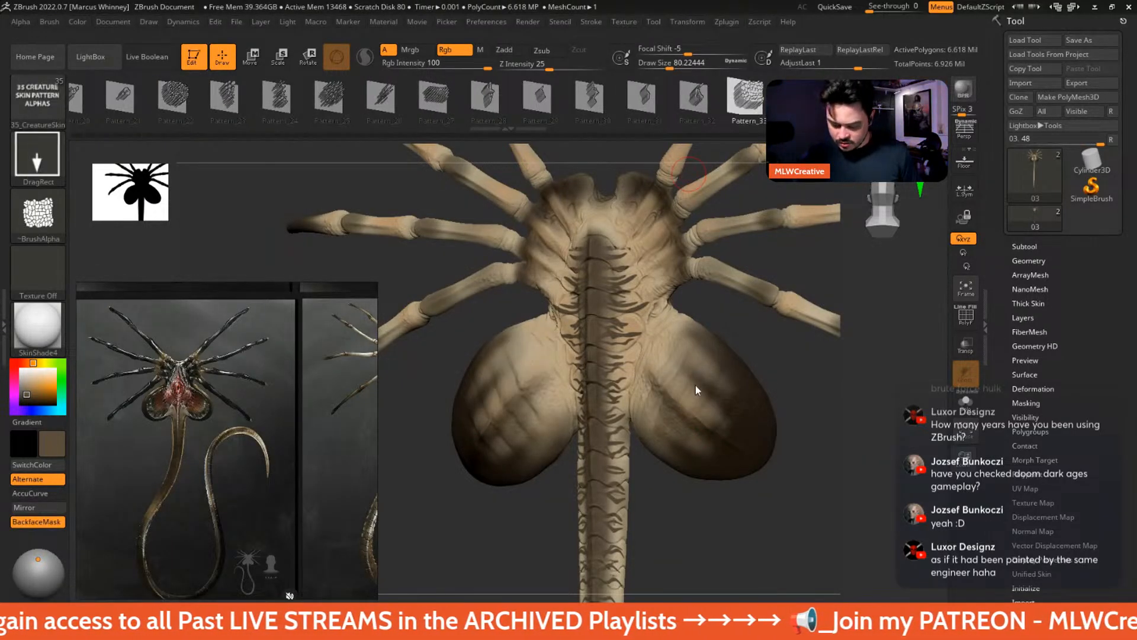
drag(674, 366, 755, 435)
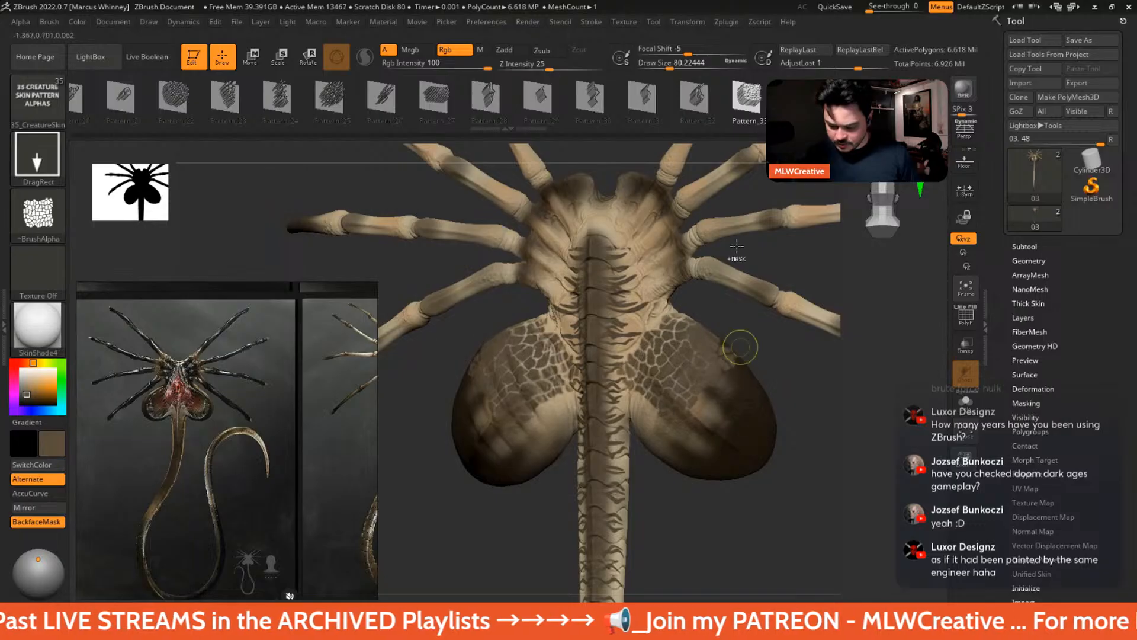
key(ctrl+z)
- Try the pattern following Pattern_33 as mirrored stamps on the rear lobes and upper back, and undo them
click(797, 100)
mouse_move(668, 368)
mouse_down()
mouse_move(827, 456)
mouse_move(822, 432)
mouse_move(795, 447)
mouse_move(774, 389)
mouse_up()
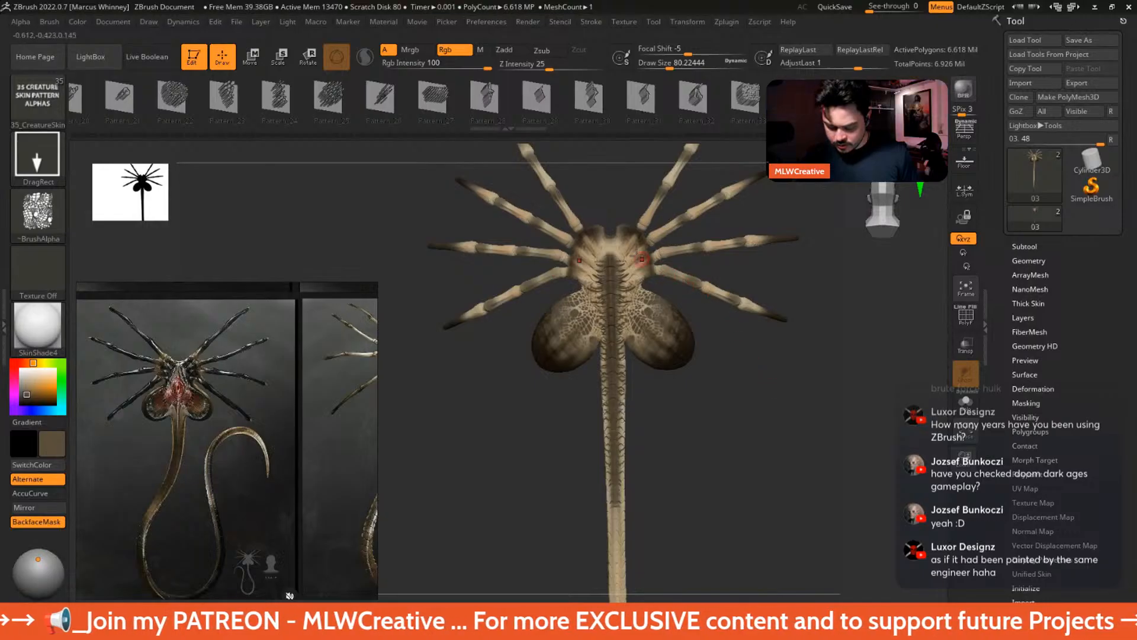
drag(641, 259, 669, 221)
drag(776, 403, 759, 418)
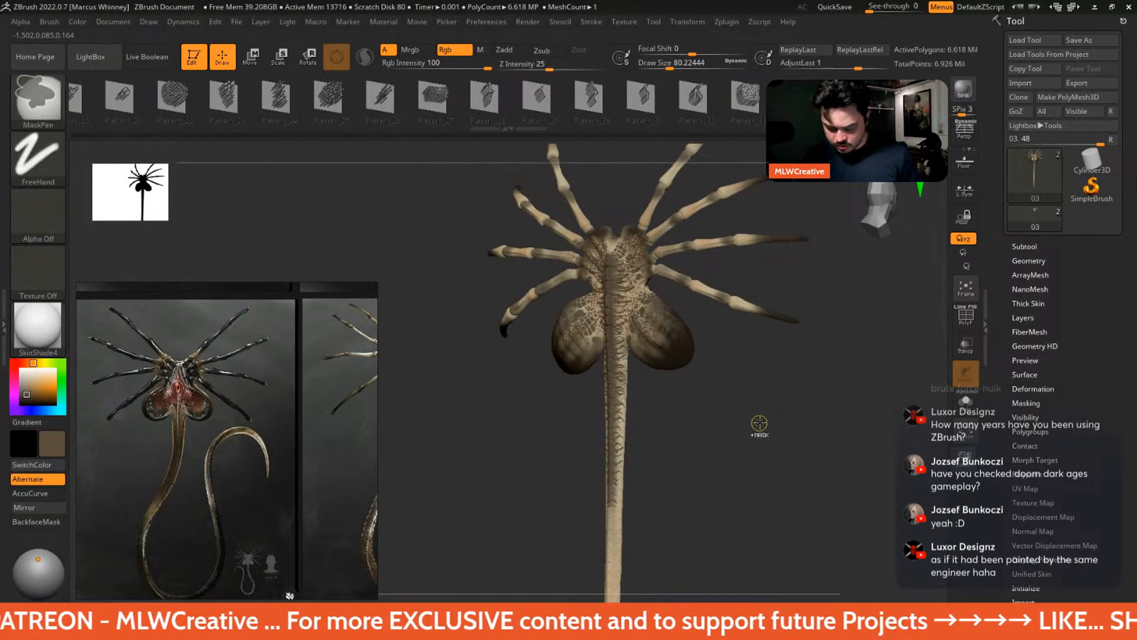
key(ctrl+z)
key(ctrl+z)
- Try a dense mottled skin pattern as mirrored stamps on the legs and upper back, and undo it
drag(778, 372, 775, 200)
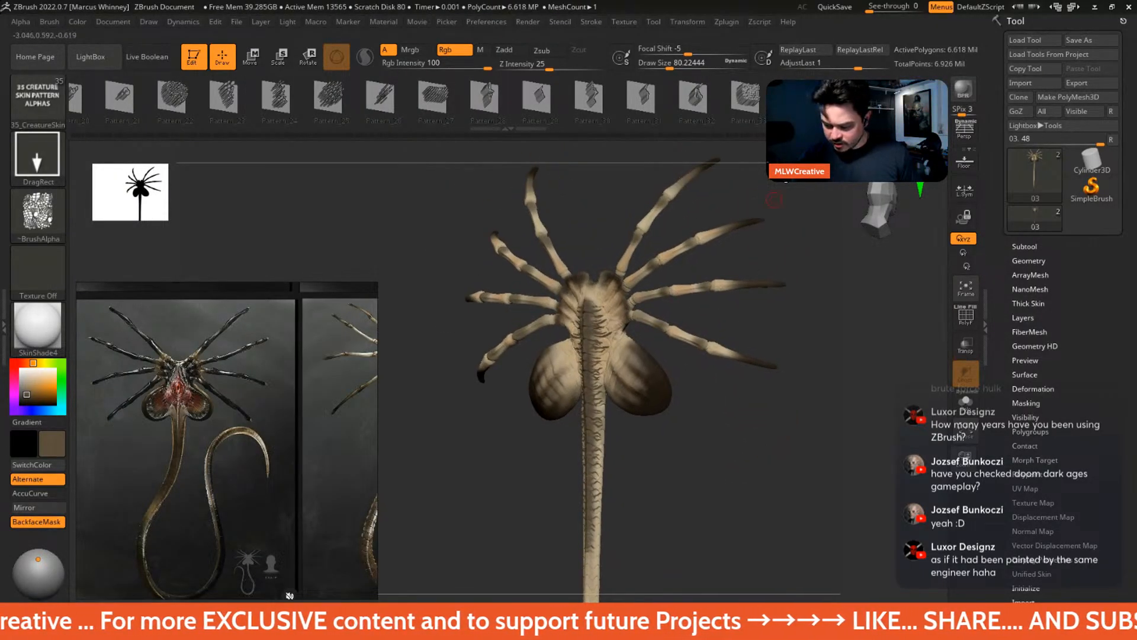
drag(767, 239, 729, 444)
mouse_move(754, 251)
mouse_down()
mouse_move(705, 252)
mouse_move(667, 304)
mouse_move(672, 362)
mouse_up()
key(ctrl+z)
key(ctrl+z)
key(ctrl+z)
key(ctrl+z)
key(ctrl+z)
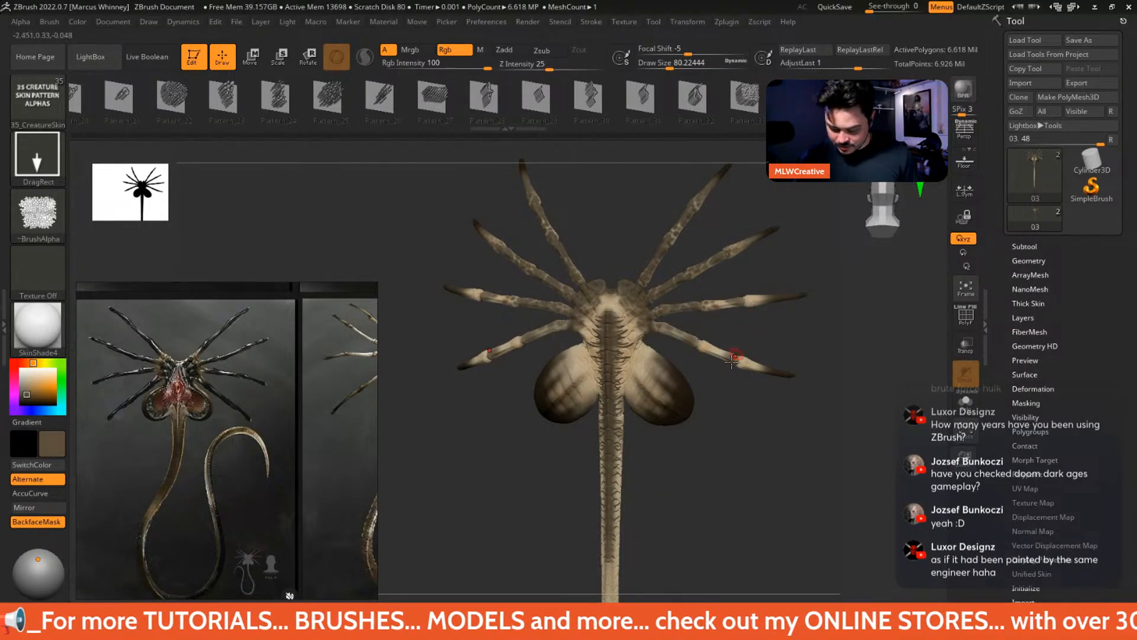
drag(732, 361, 834, 439)
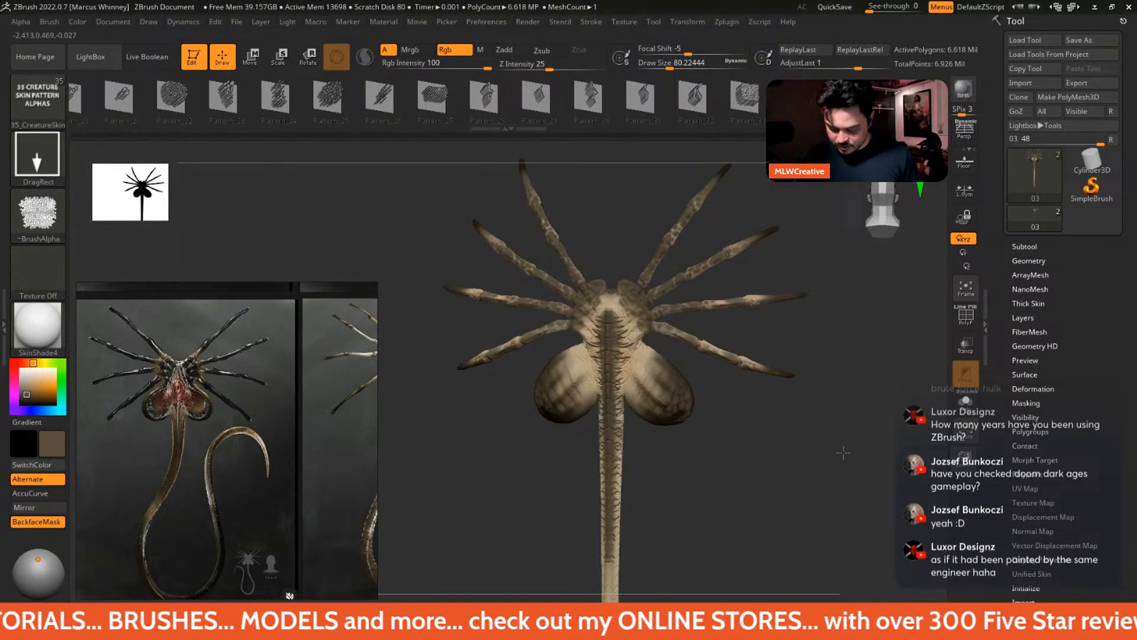
key(ctrl)
key(ctrl+z)
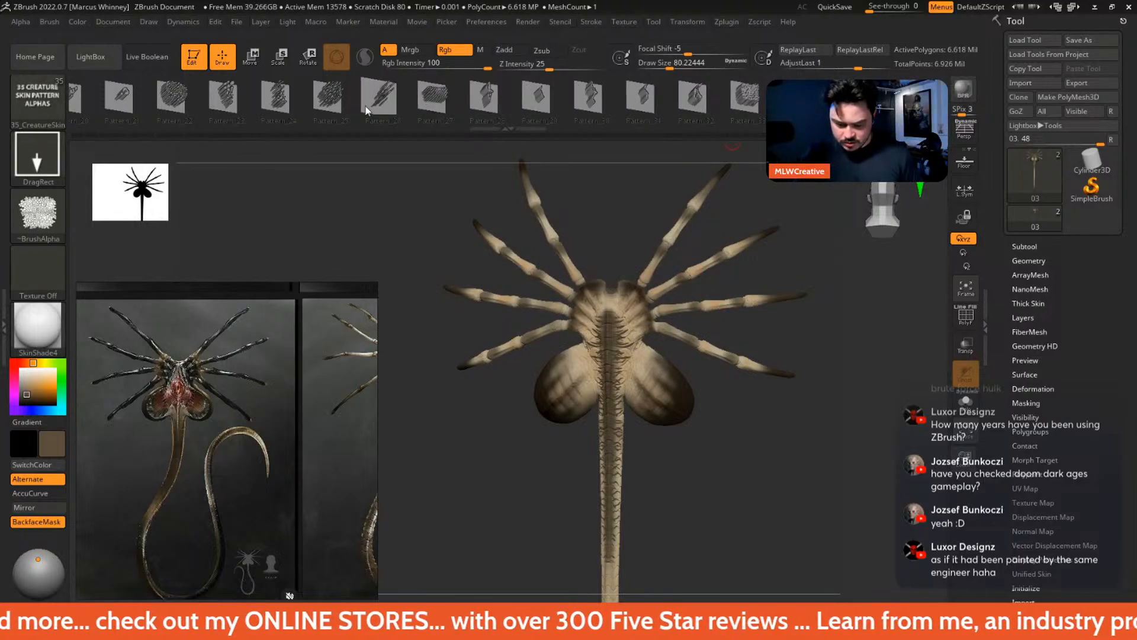
- Try mirrored brown Pattern_27 stamps along all the legs and undo them
click(437, 96)
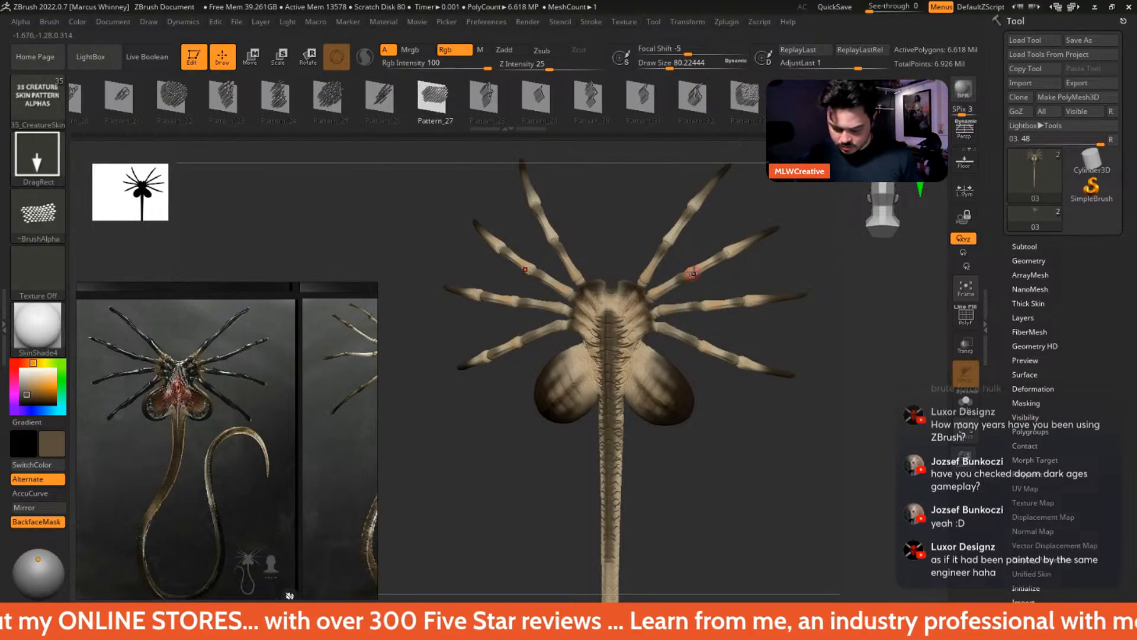
mouse_move(681, 274)
mouse_down()
mouse_move(747, 342)
mouse_move(744, 360)
mouse_move(738, 344)
mouse_up()
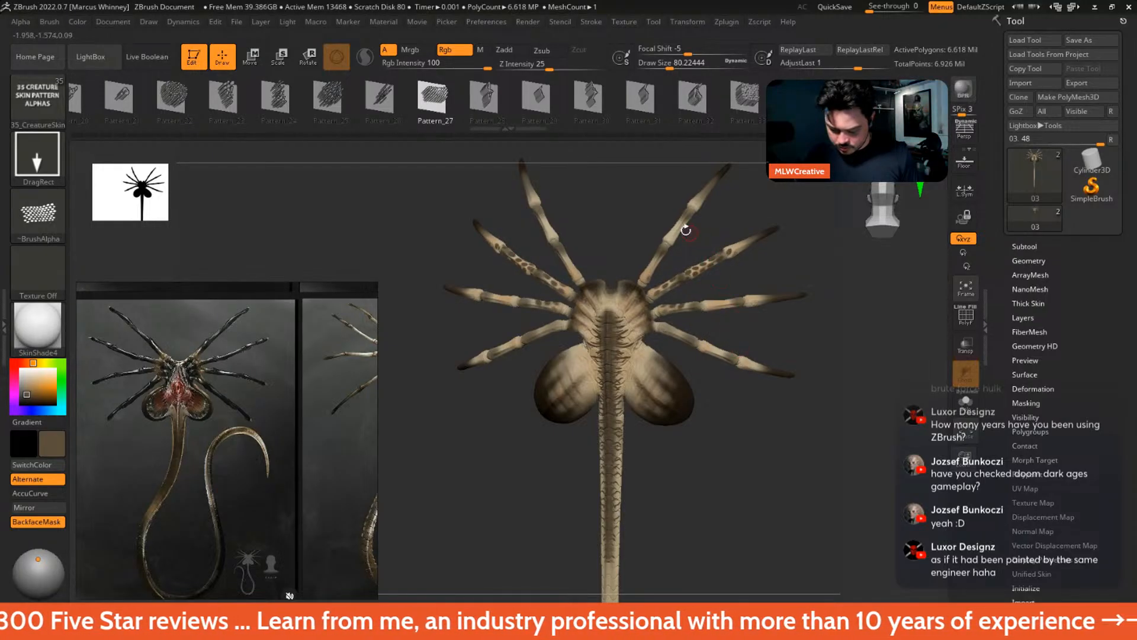
drag(683, 231, 762, 276)
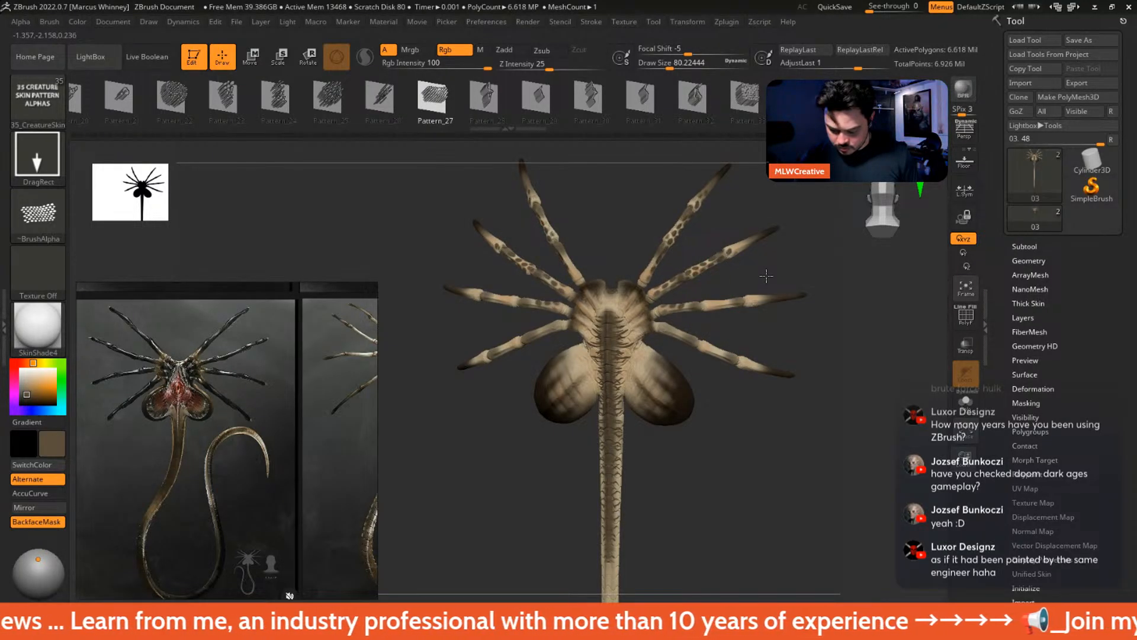
key(ctrl+z)
drag(671, 236, 761, 301)
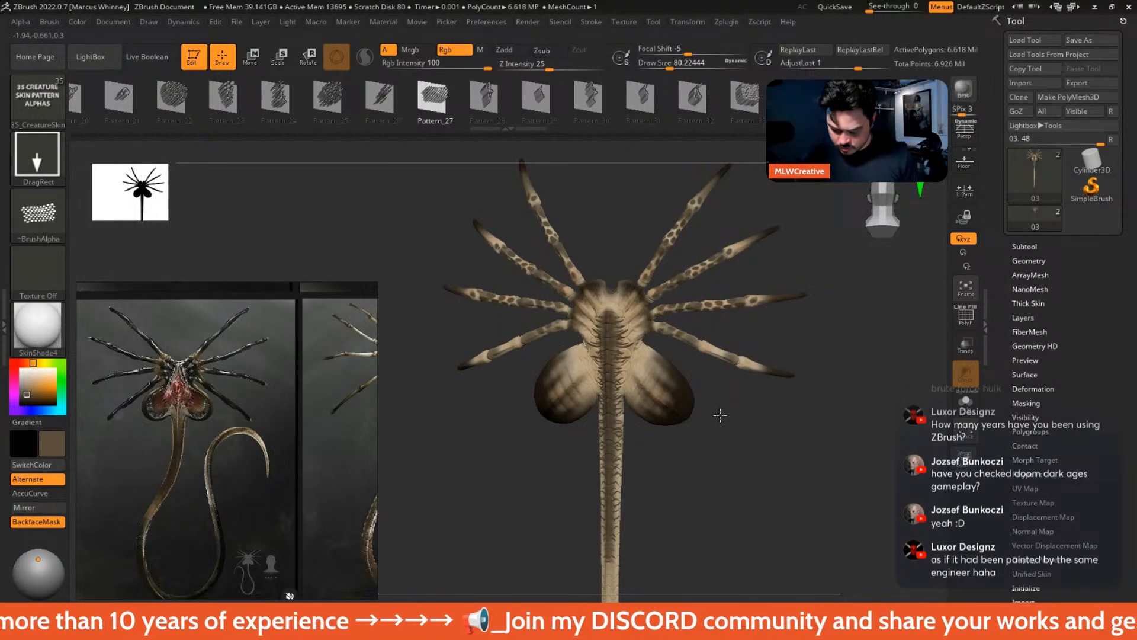
mouse_move(717, 353)
mouse_down()
mouse_move(708, 458)
mouse_move(791, 427)
mouse_move(754, 427)
mouse_move(836, 463)
mouse_move(812, 470)
mouse_move(797, 399)
mouse_up()
key(ctrl)
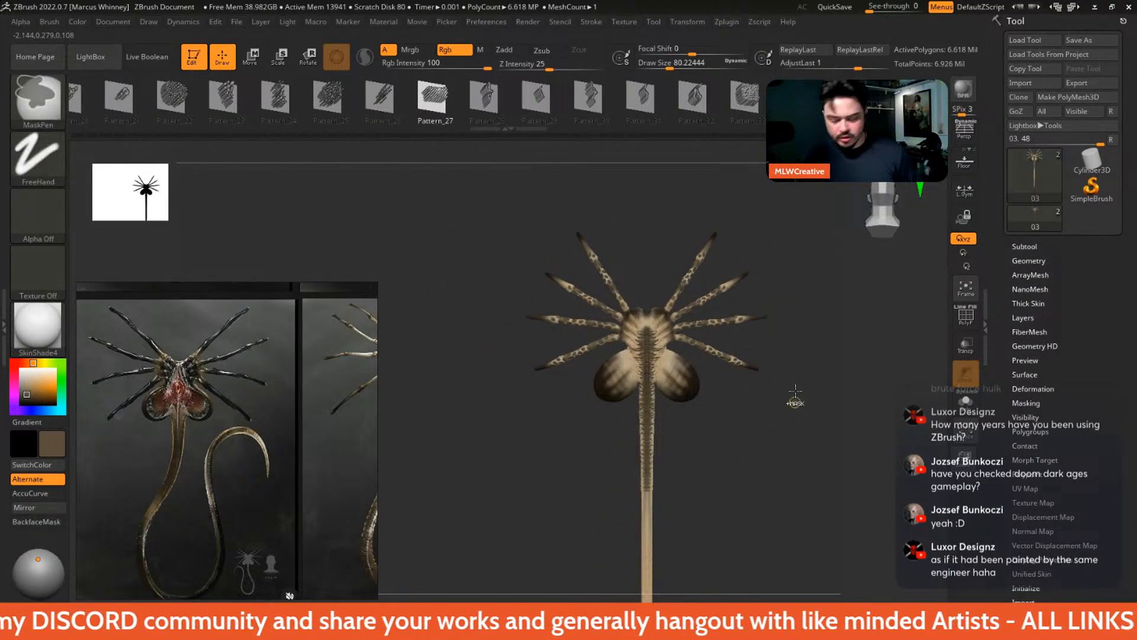
key(ctrl+z)
key(ctrl+z)
key(ctrl+z)
key(ctrl+z)
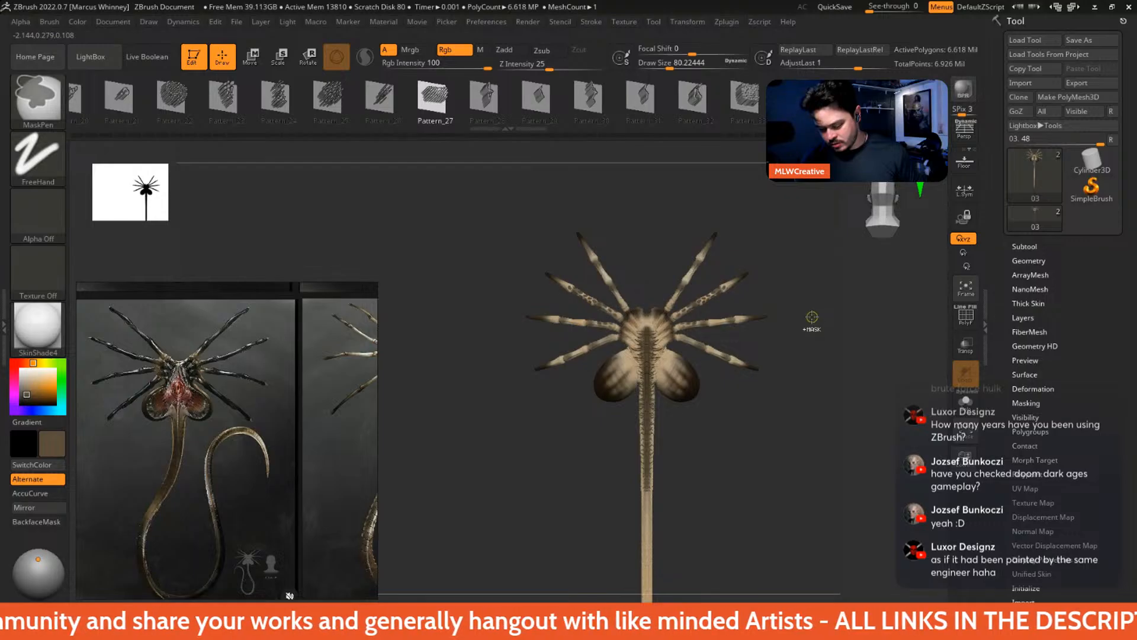
- Try mirrored Pattern_27 and Pattern_26 stamps on the inner part of the rear lobes and undo them
alt+drag(821, 300, 720, 355)
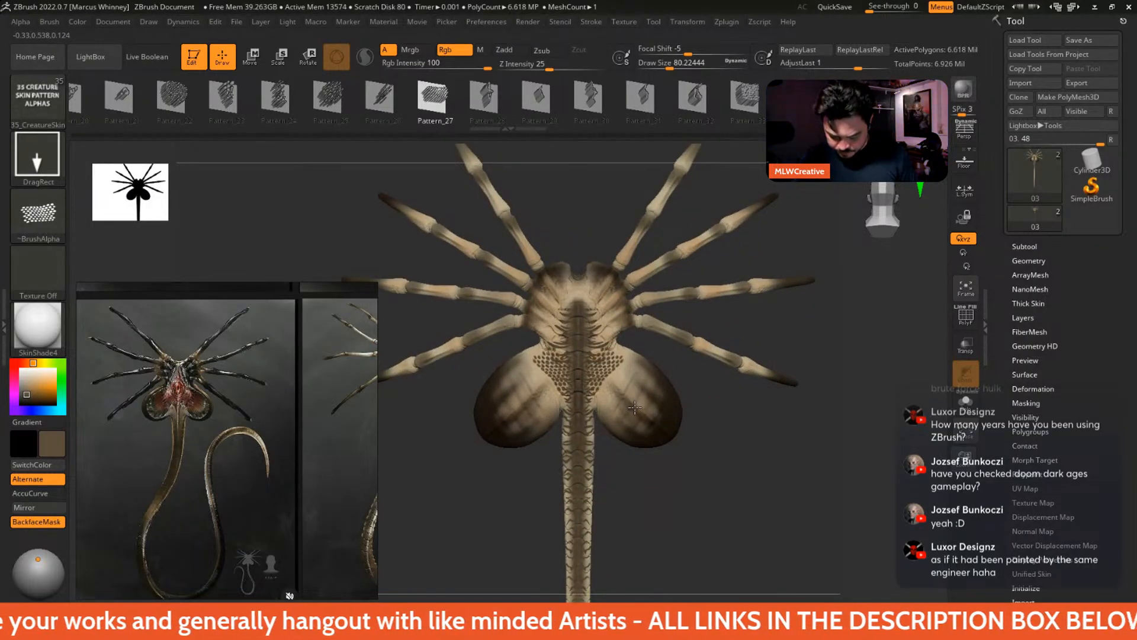
click(385, 105)
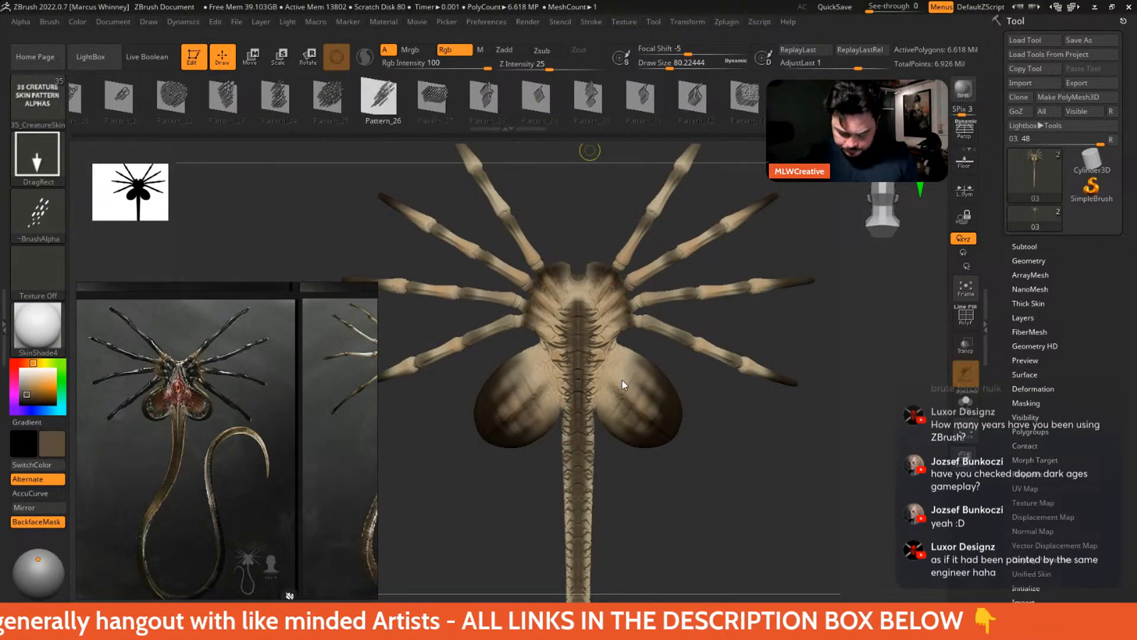
drag(622, 379, 675, 394)
key(ctrl+z)
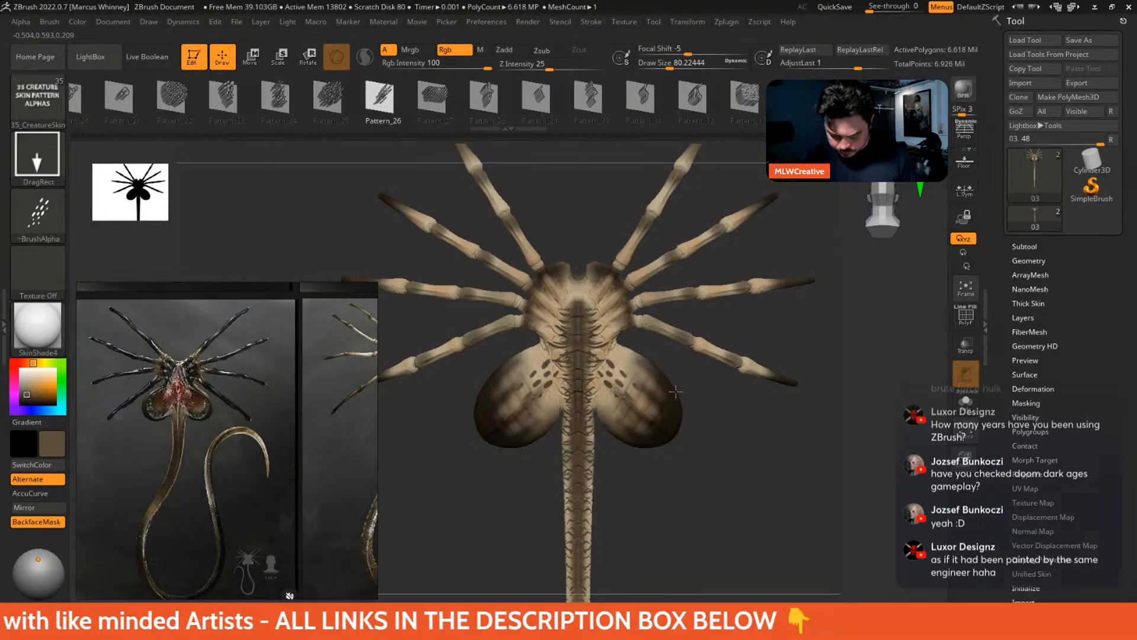
- Try scattering small mirrored brown spots on the inner rear lobes with Pattern_21, Pattern_19, Pattern_18 and Pattern_16
click(121, 99)
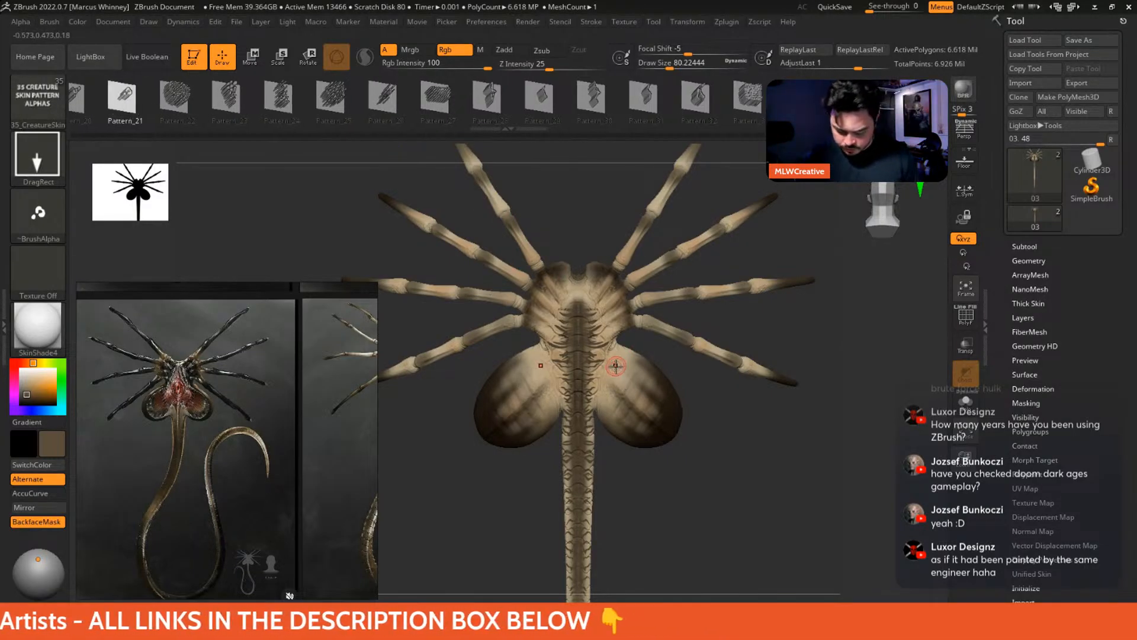
mouse_move(614, 365)
mouse_down()
mouse_move(646, 396)
mouse_move(653, 336)
mouse_up()
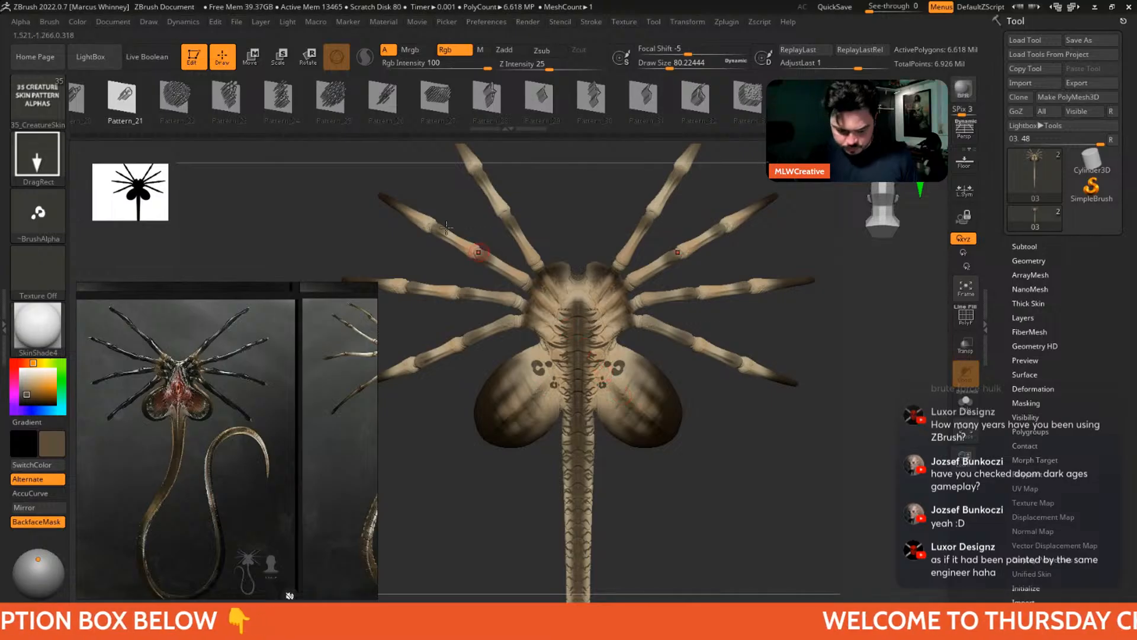
drag(255, 105, 526, 105)
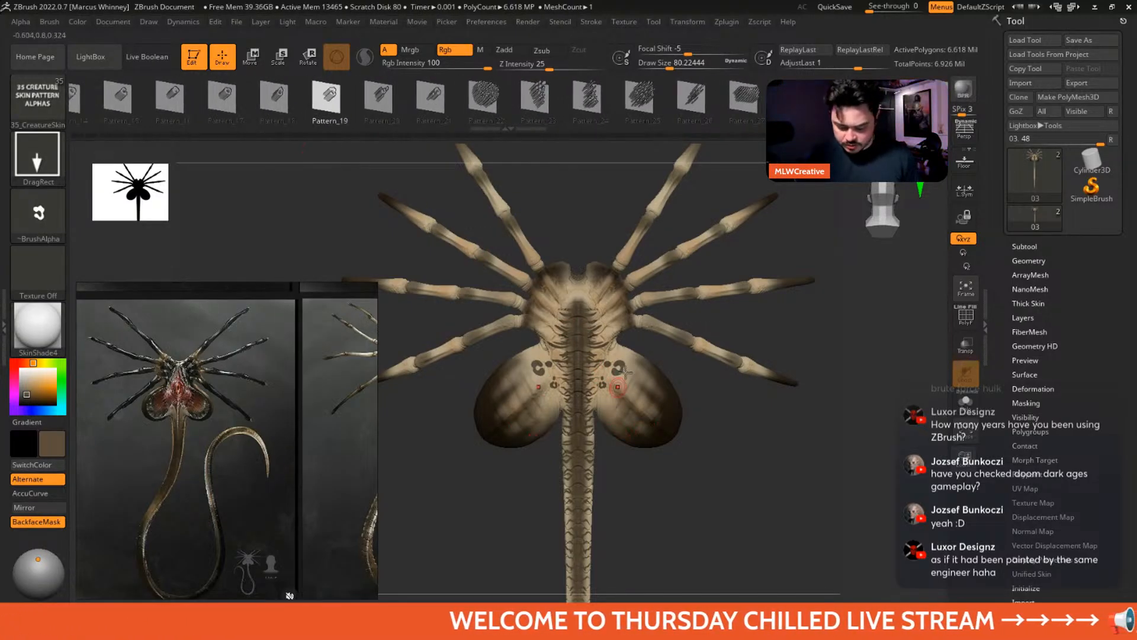
click(282, 99)
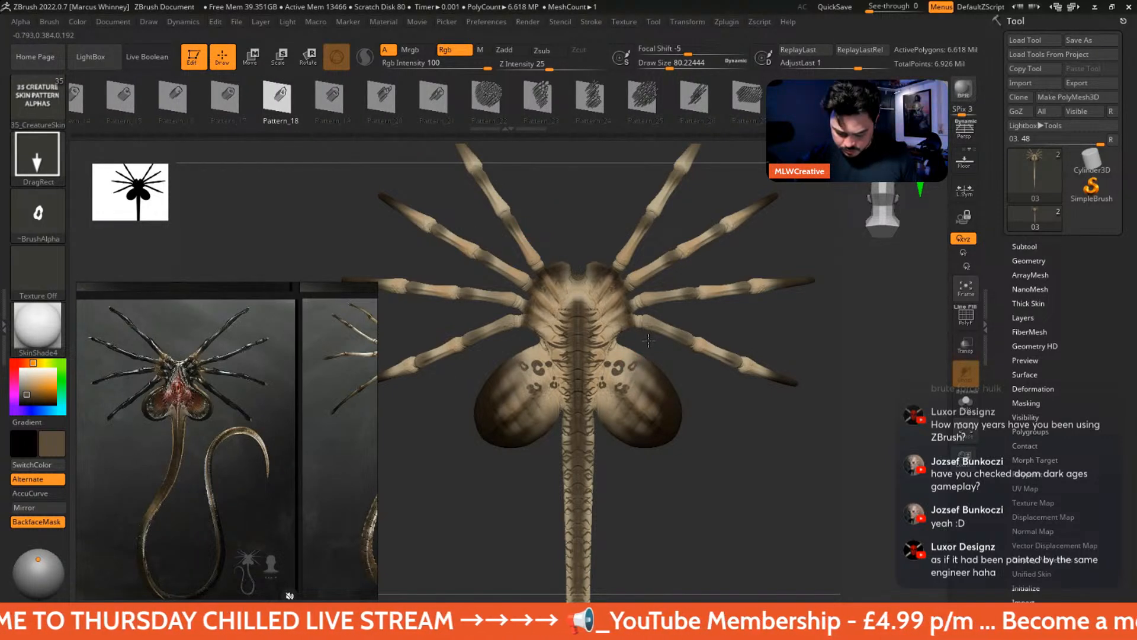
drag(636, 393, 621, 413)
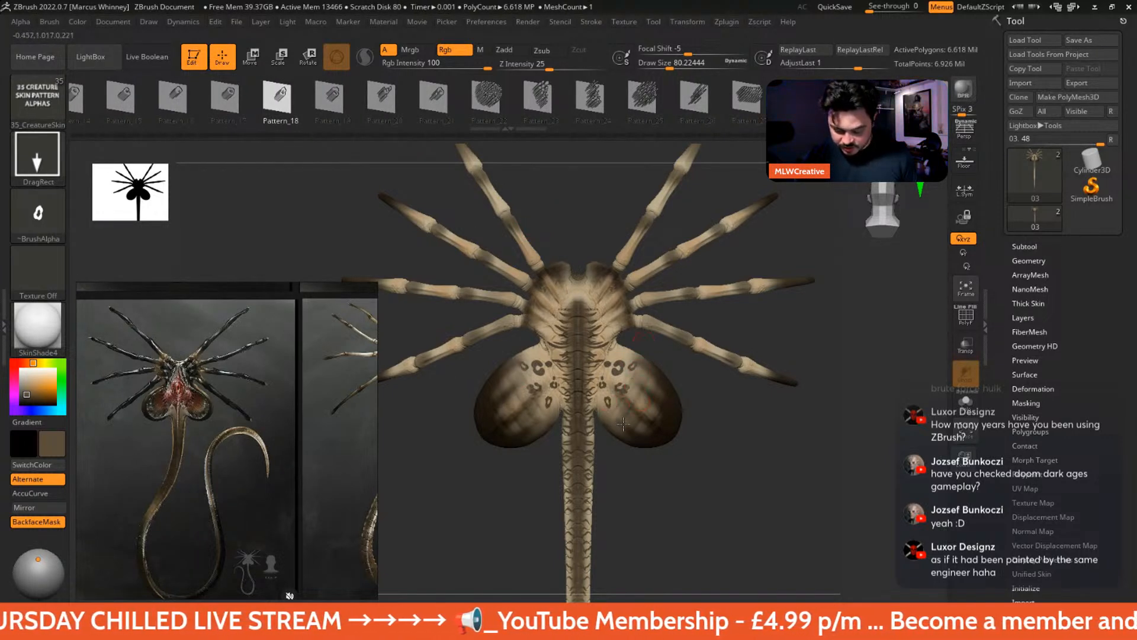
click(173, 93)
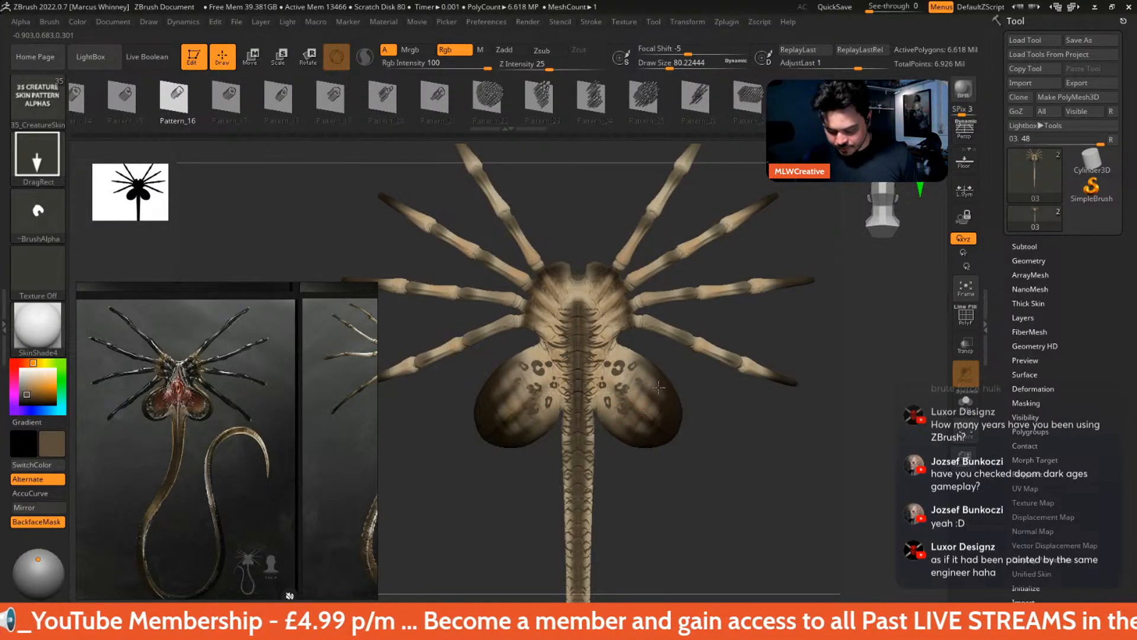
mouse_move(706, 441)
mouse_down()
mouse_move(755, 429)
mouse_move(716, 447)
mouse_move(723, 465)
mouse_move(729, 419)
mouse_move(743, 516)
mouse_up()
- Undo all the brown spot stamps on the rear lobes
key(ctrl)
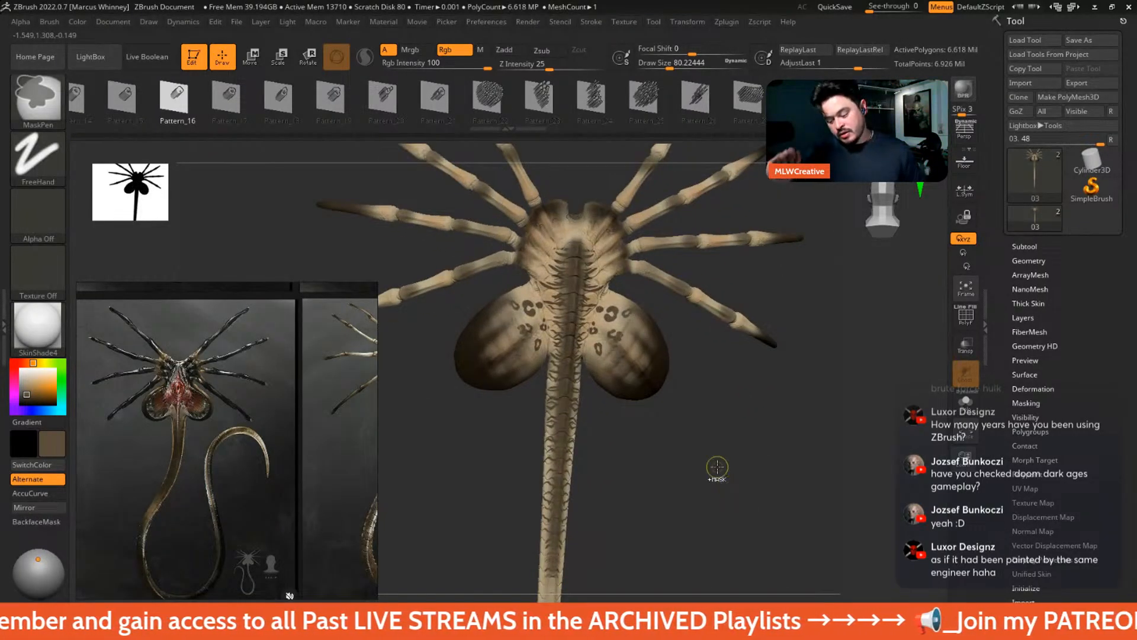
key(ctrl+z)
key(ctrl+z)
key(ctrl+z)
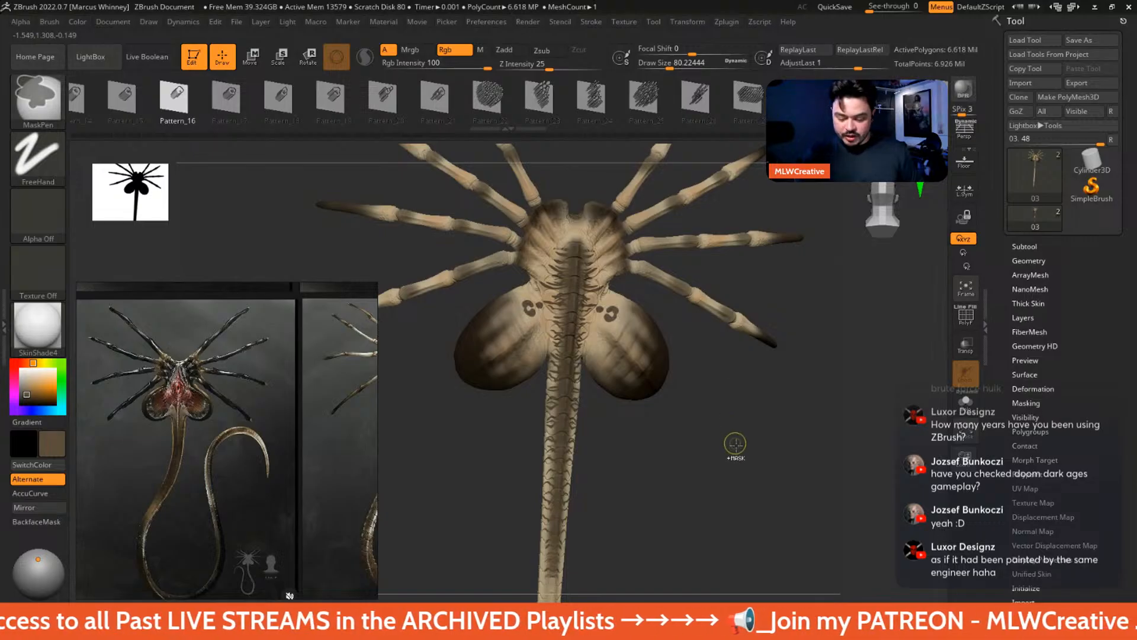
key(ctrl+z)
mouse_move(754, 449)
alt+mouse_down()
mouse_move(784, 452)
mouse_move(744, 446)
alt+mouse_up()
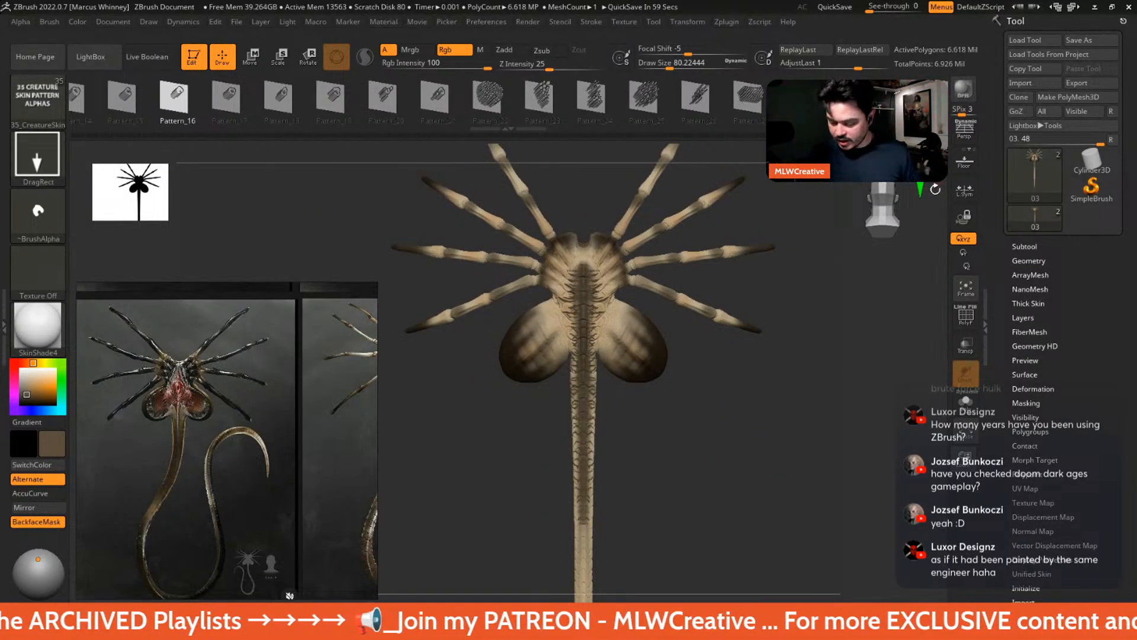
- Switch back to the Paint brush with its Dots stroke
drag(1076, 352, 1076, 304)
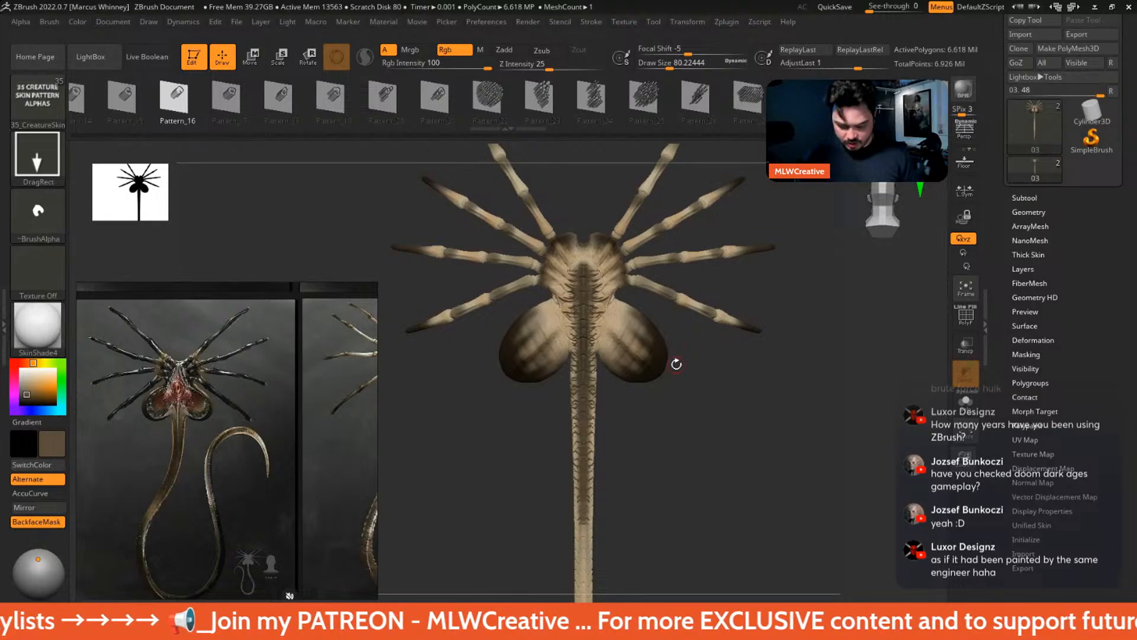
key(b)
click(389, 183)
- Mask the creature by cavity with a flattened cavity profile curve, blur 4 and intensity about 95
click(1040, 354)
drag(1042, 349, 1062, 169)
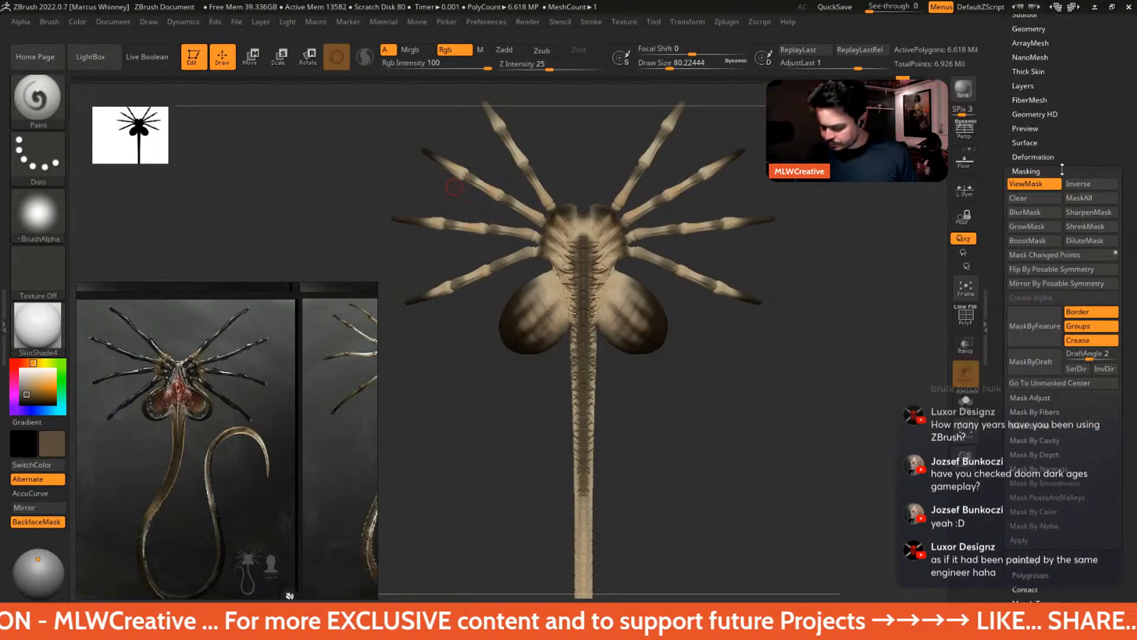
scroll(1108, 290, down, 5)
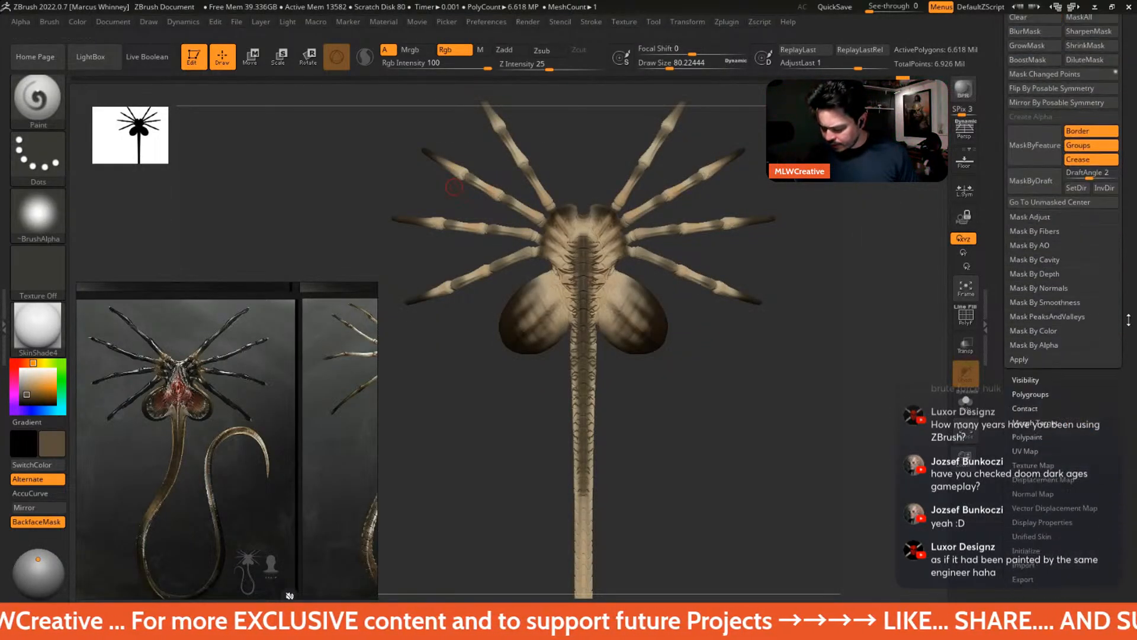
click(1035, 257)
mouse_move(1043, 322)
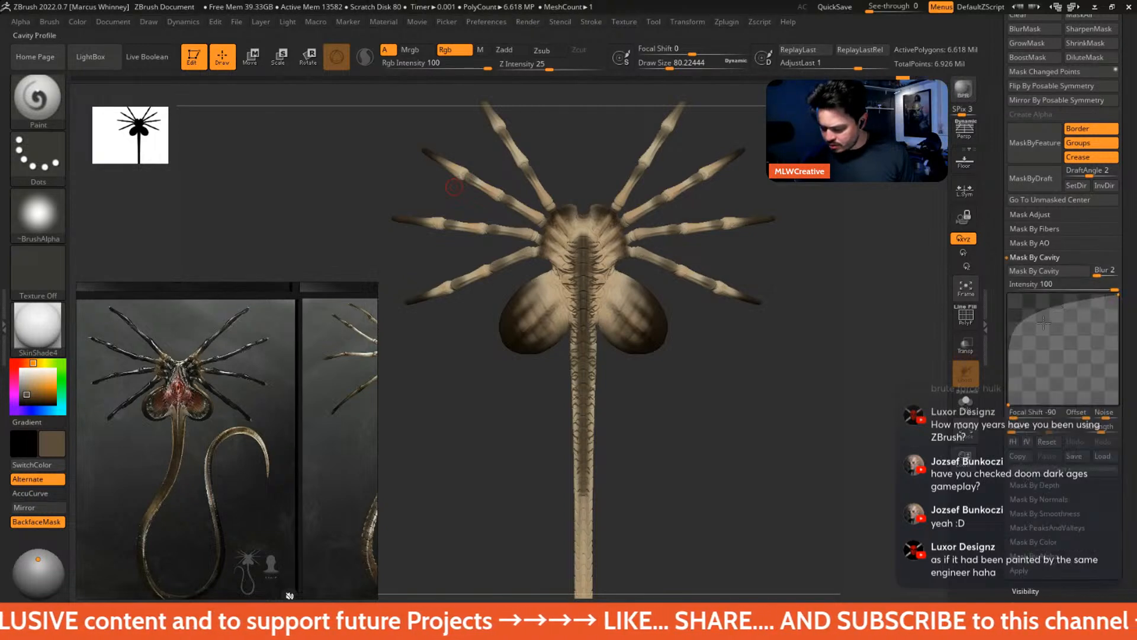
drag(1044, 322, 1077, 321)
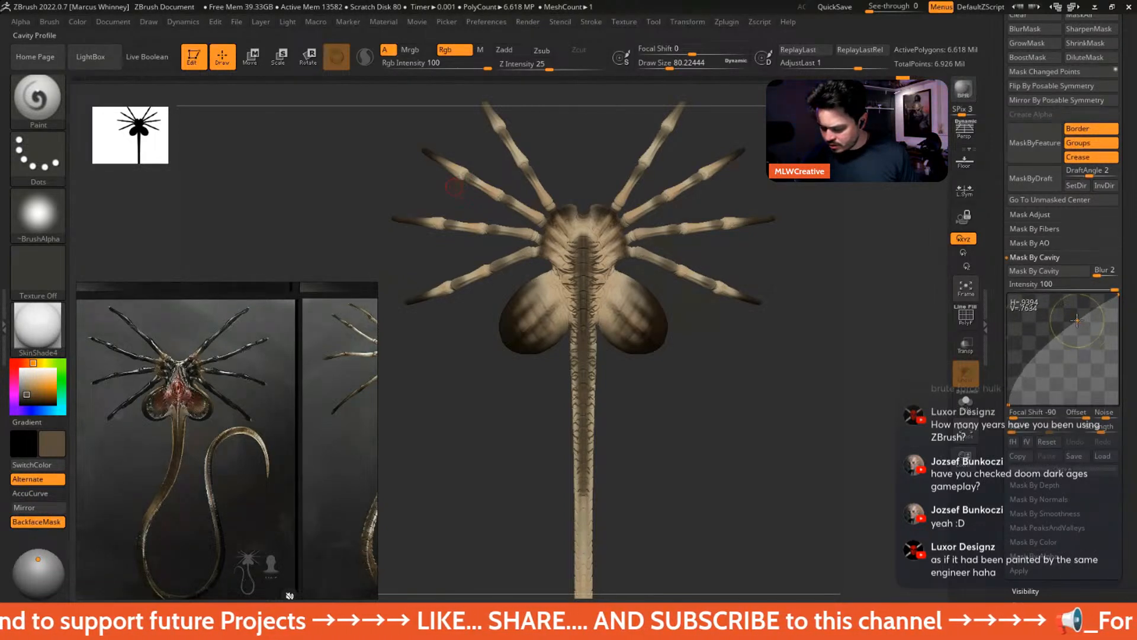
drag(1105, 270, 1113, 288)
click(1098, 272)
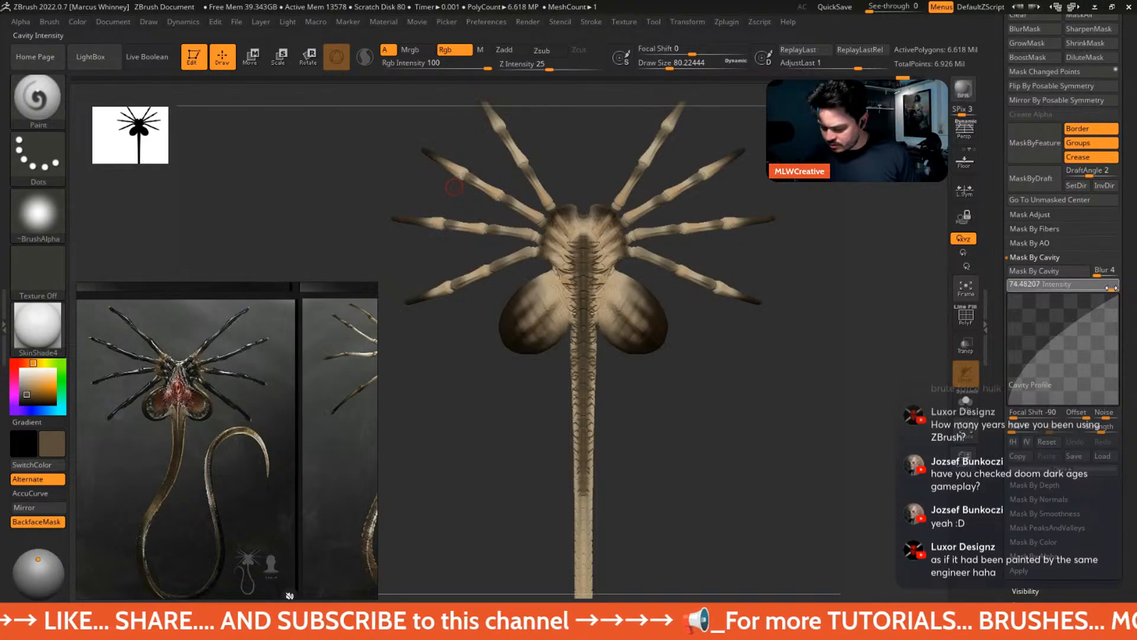
click(1032, 272)
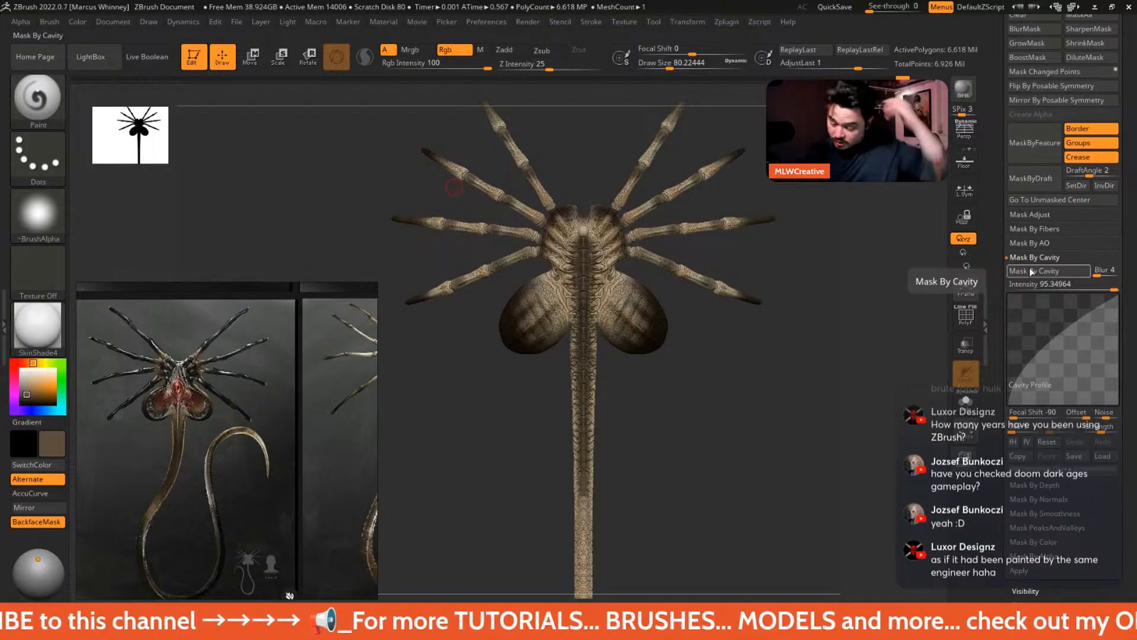
- Blur the cavity mask once to soften the fine skin detail
alt+drag(754, 359, 839, 535)
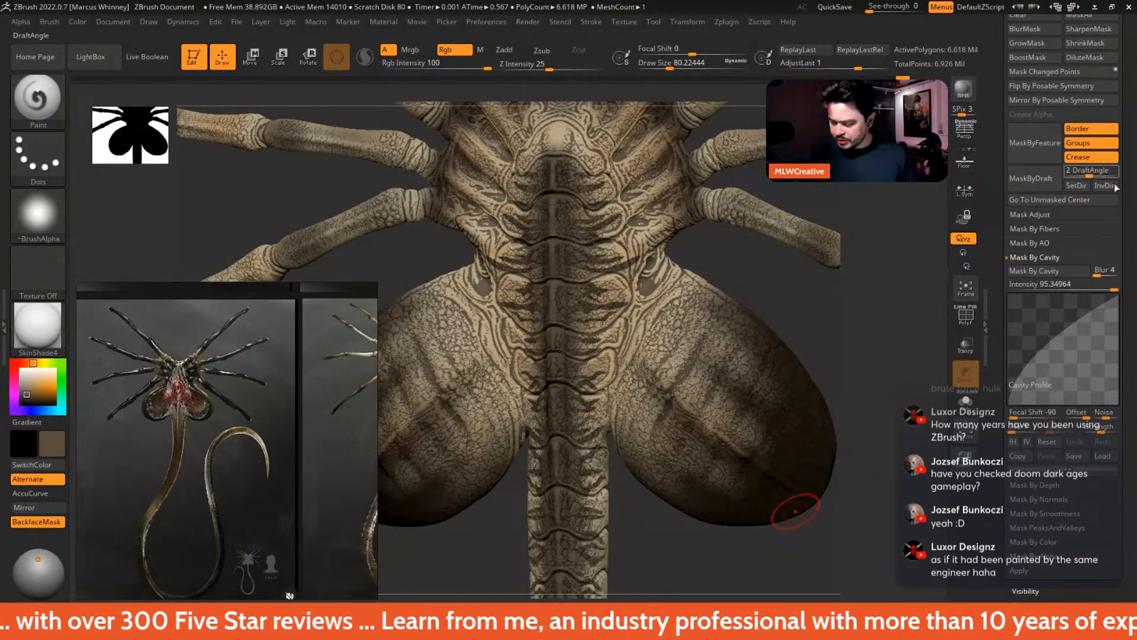
scroll(1048, 71, up, 1)
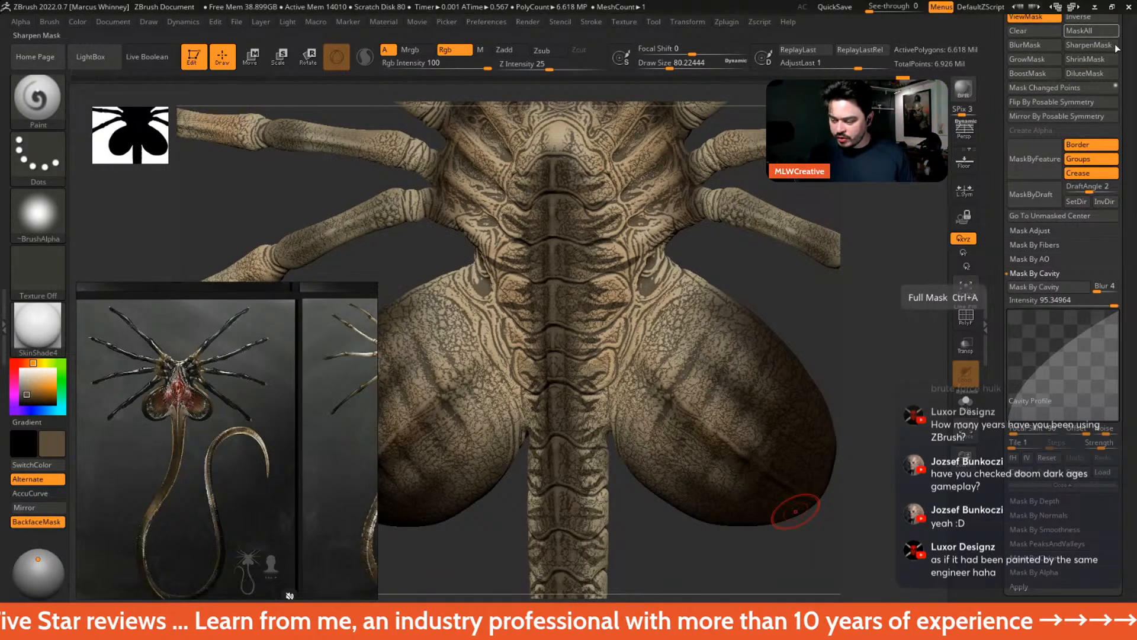
scroll(1033, 45, up, 1)
click(1014, 70)
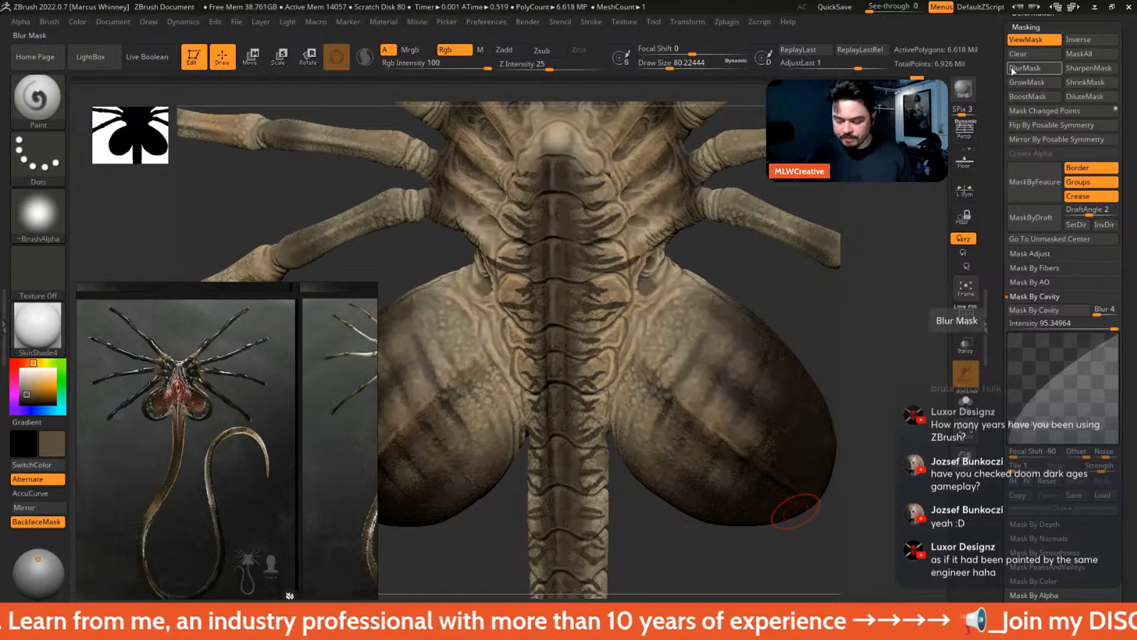
- Set the draw size to about 274 and turn off the mask display
mouse_move(883, 332)
alt+mouse_down()
mouse_move(862, 285)
mouse_move(829, 261)
alt+mouse_up()
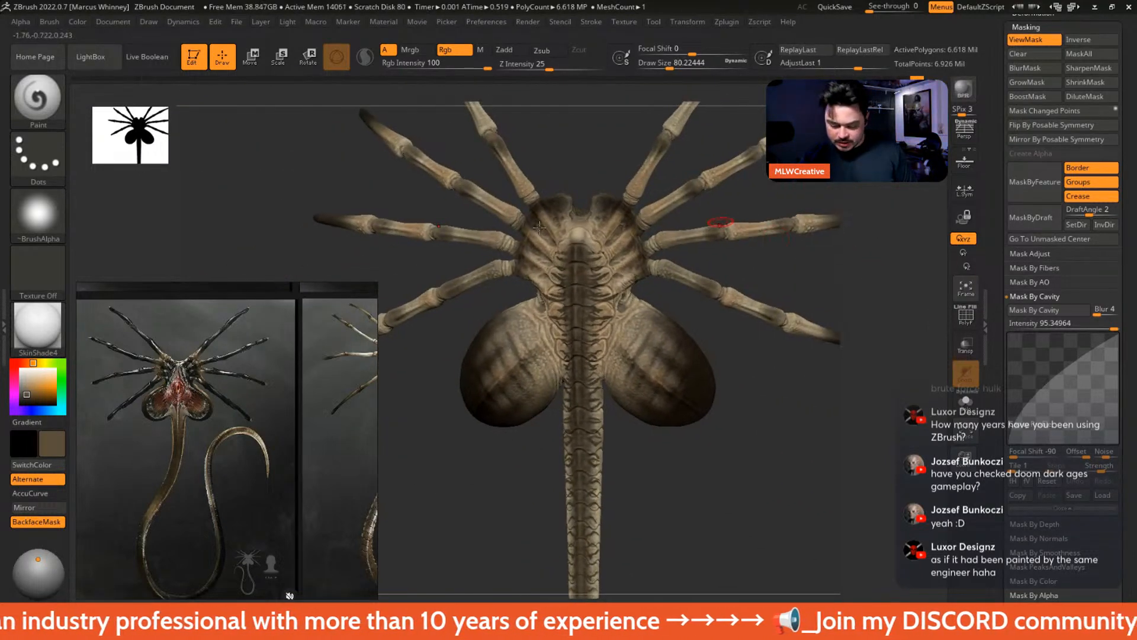
key(space)
drag(573, 219, 598, 219)
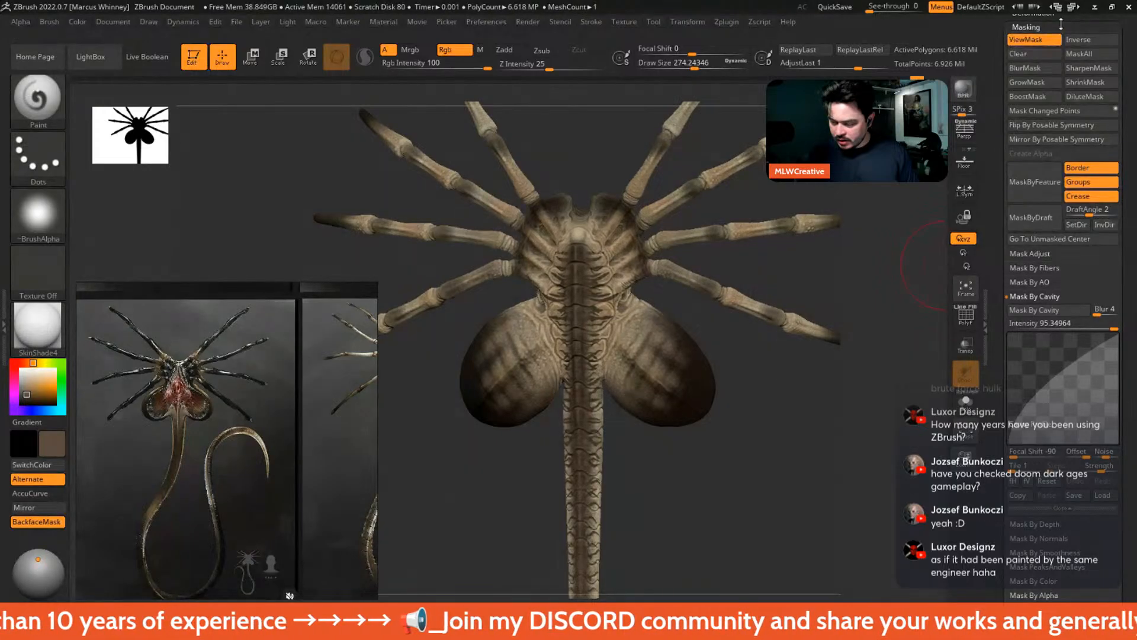
click(1021, 41)
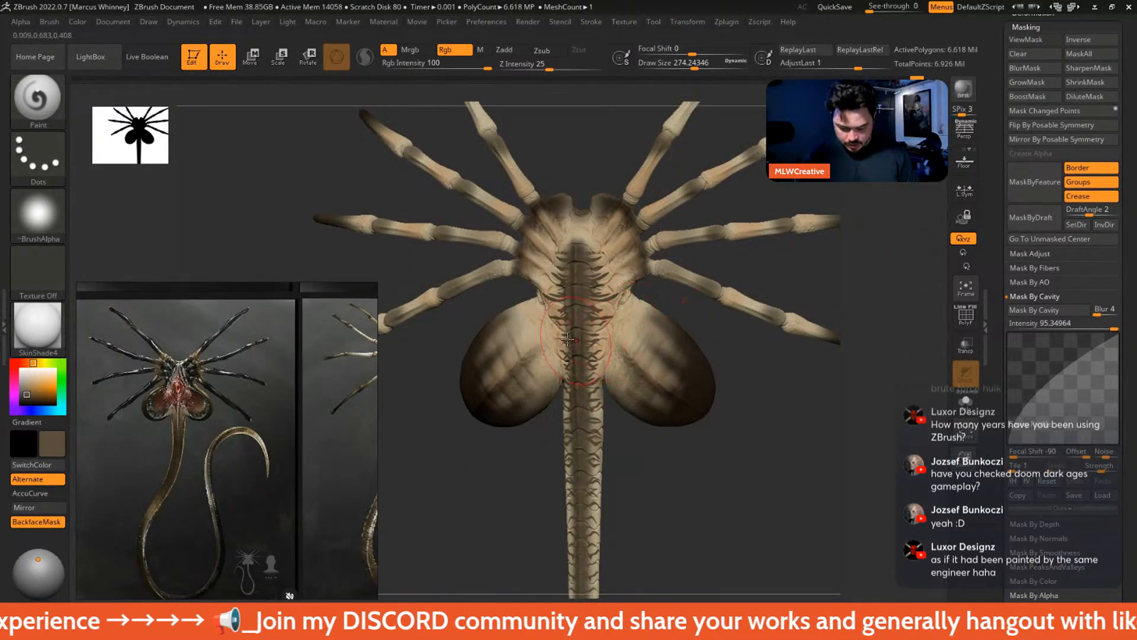
- Pick a light beige paint colour, undo the test stroke, and set RGB intensity to 39 and draw size to about 331
click(34, 377)
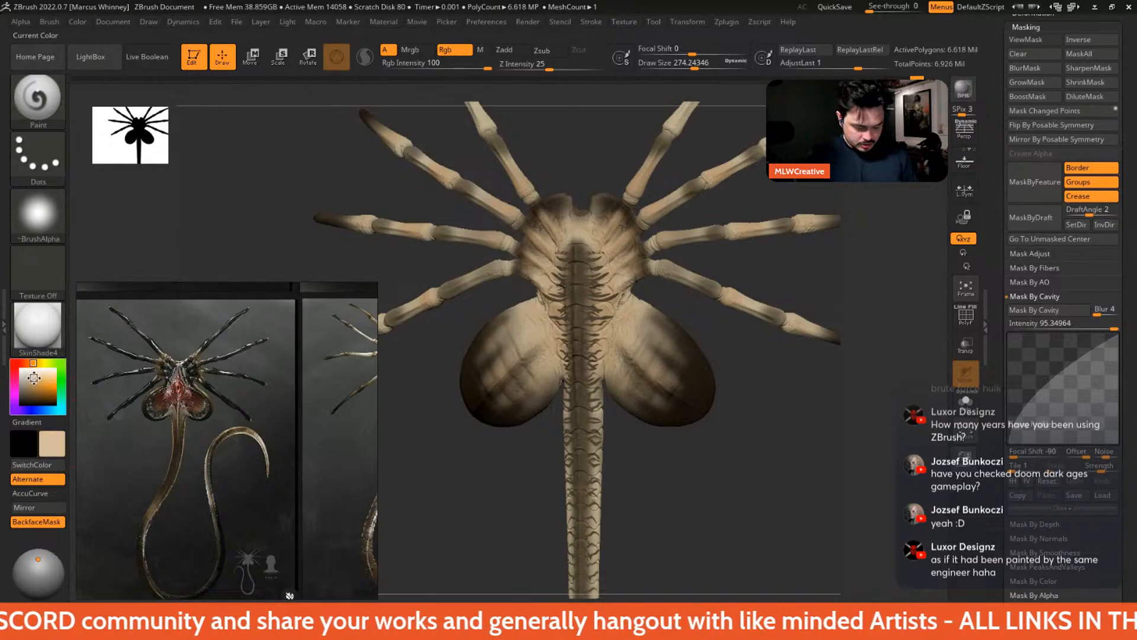
key(space)
mouse_move(570, 253)
mouse_down()
mouse_move(616, 216)
mouse_move(622, 265)
mouse_move(601, 230)
mouse_up()
key(ctrl+z)
key(space)
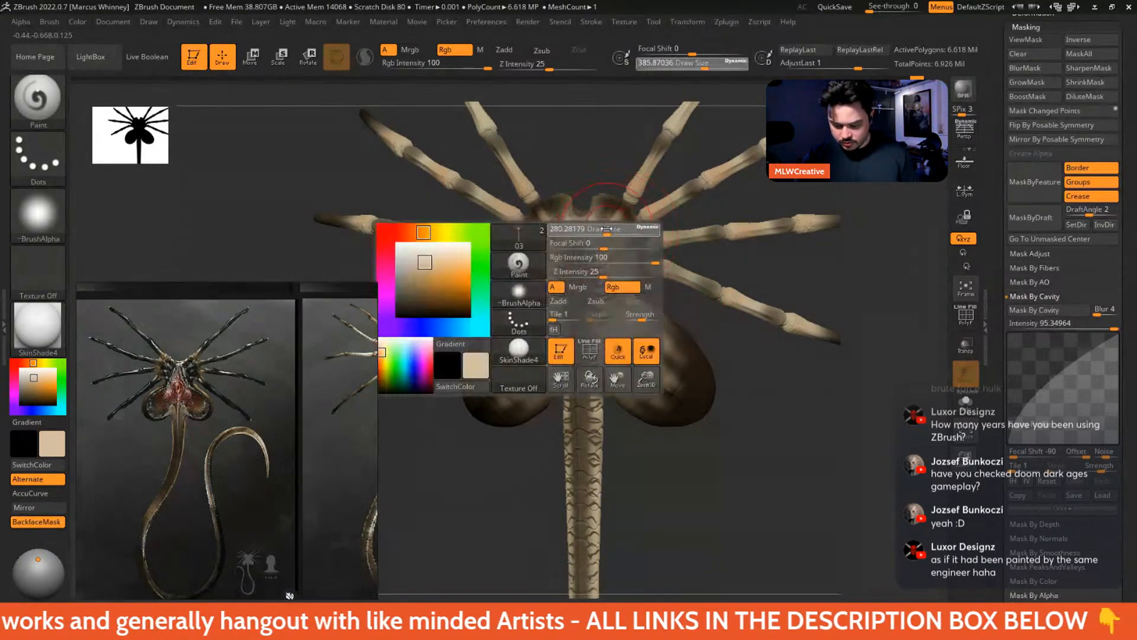
drag(488, 63, 449, 64)
key(space)
mouse_move(601, 230)
mouse_down()
mouse_move(616, 230)
mouse_move(610, 256)
mouse_up()
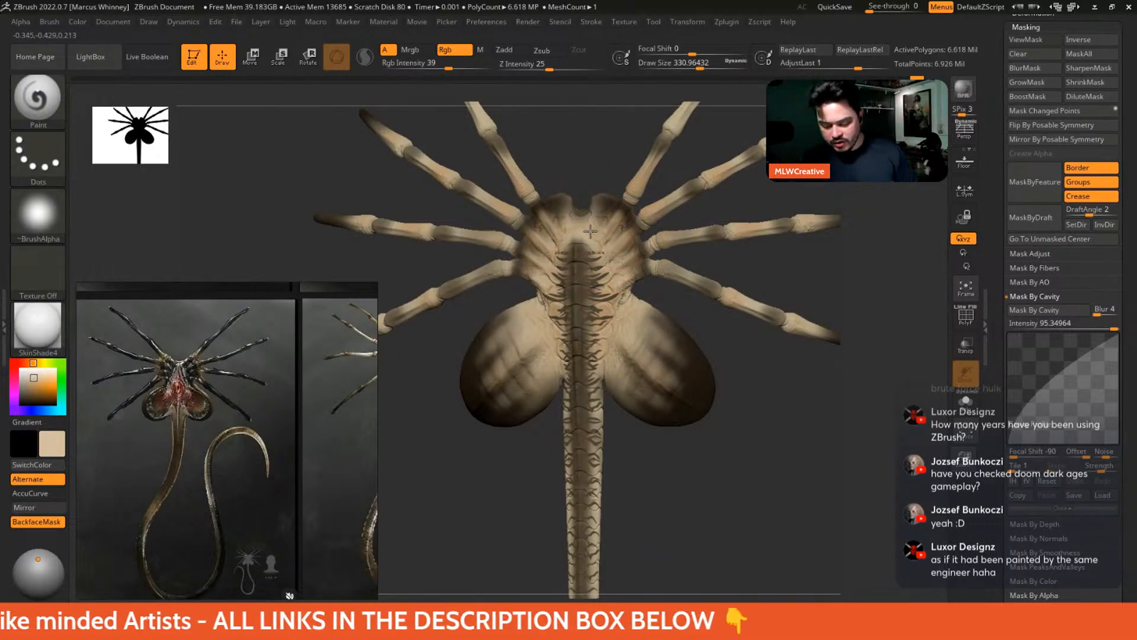
- Paint light beige highlights through the mask over the upper body and legs
drag(624, 239, 649, 211)
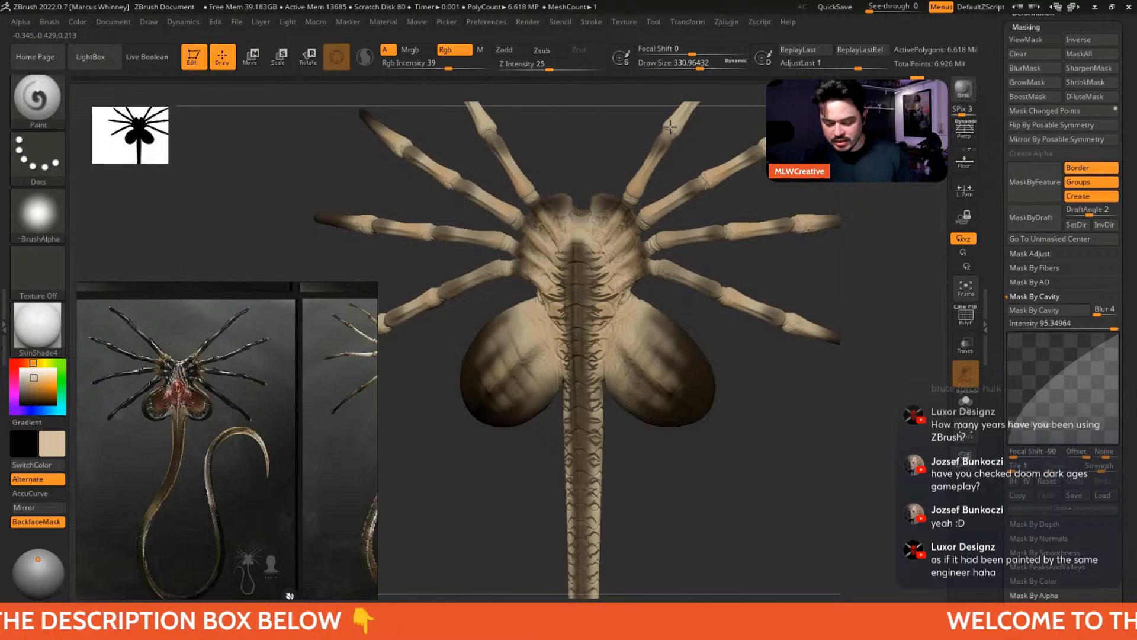
drag(669, 127, 665, 143)
mouse_move(758, 379)
mouse_down()
mouse_move(747, 382)
mouse_move(777, 359)
mouse_up()
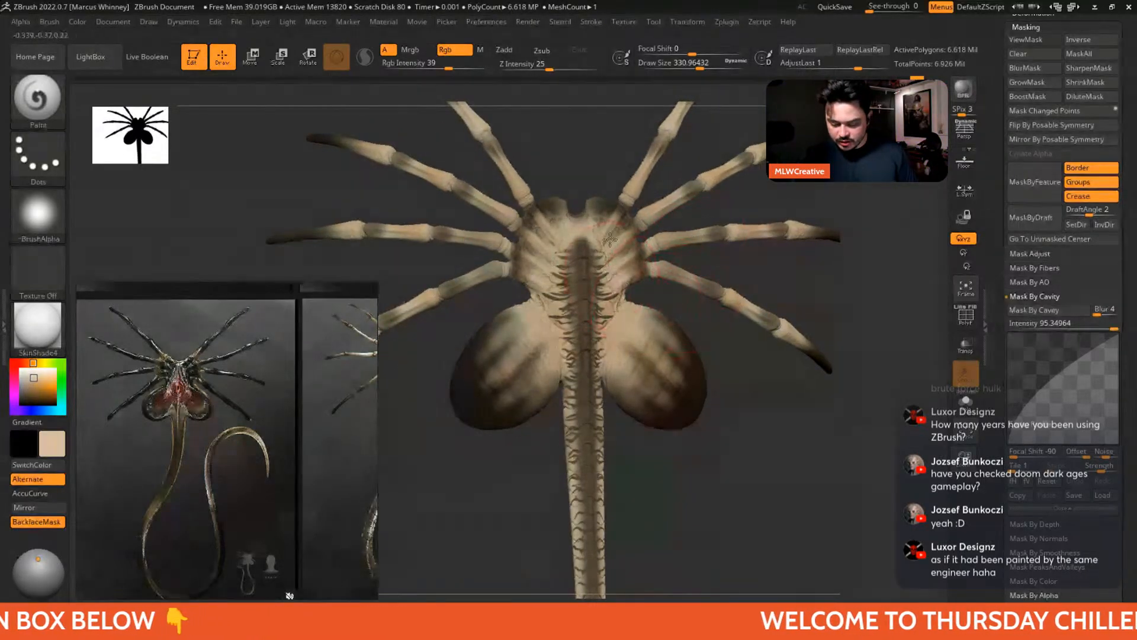
drag(602, 259, 617, 312)
- Highlight the raised ridges on the head and front lobes in beige with a draw size of about 77
alt+drag(759, 436, 736, 482)
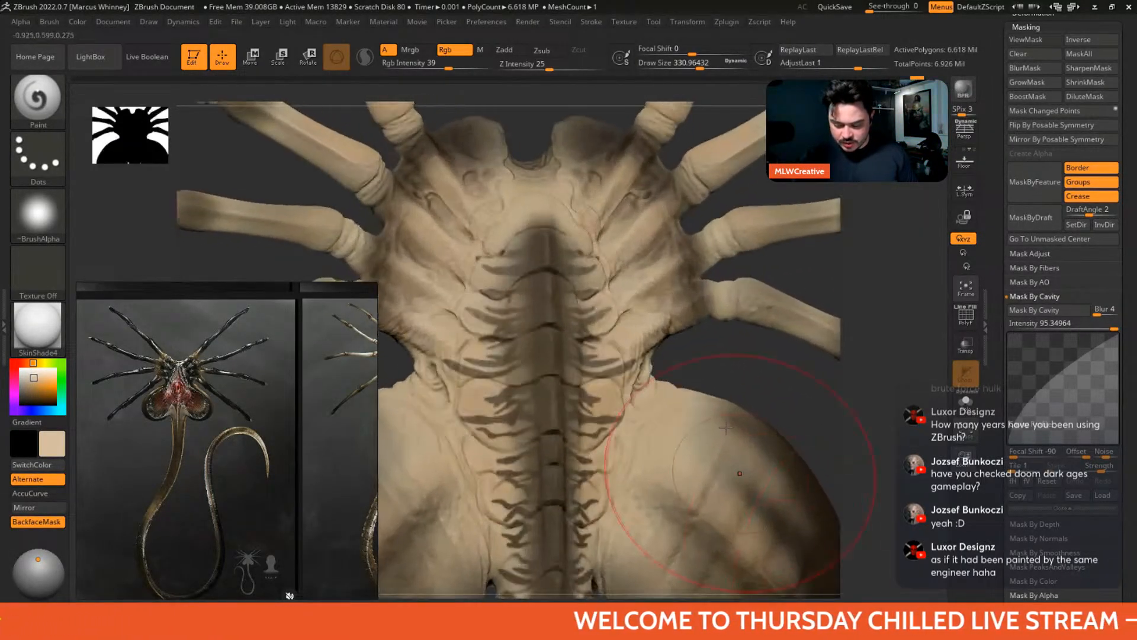
key(space)
drag(616, 211, 582, 211)
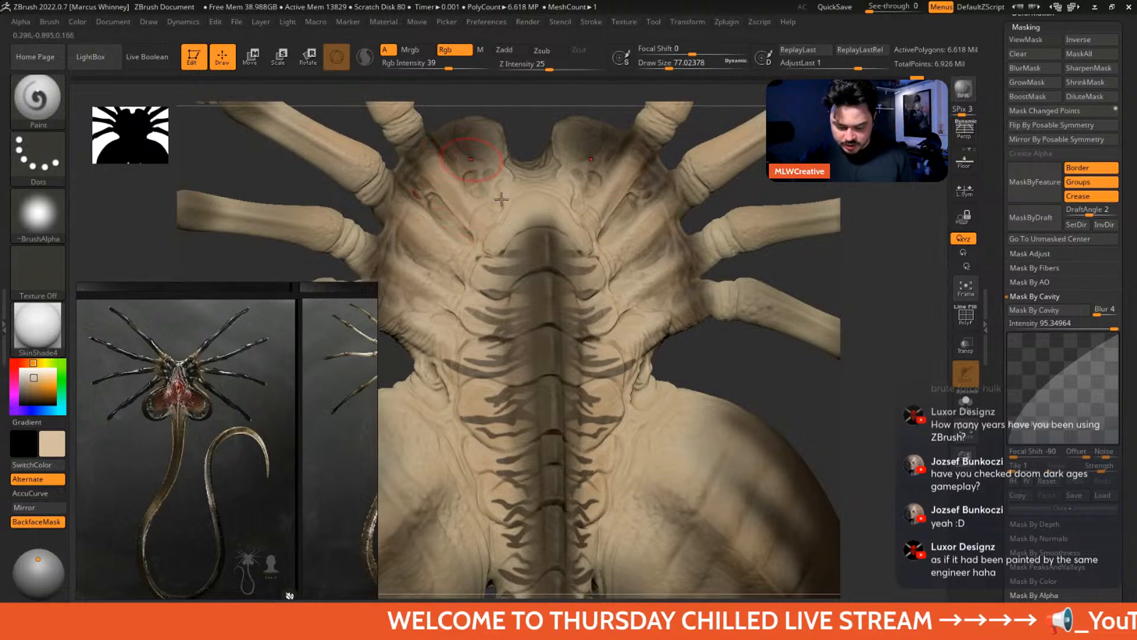
- Paint beige highlights along the sides and ridges of the upper body using draw sizes of about 158 and 112
alt+drag(798, 404, 755, 388)
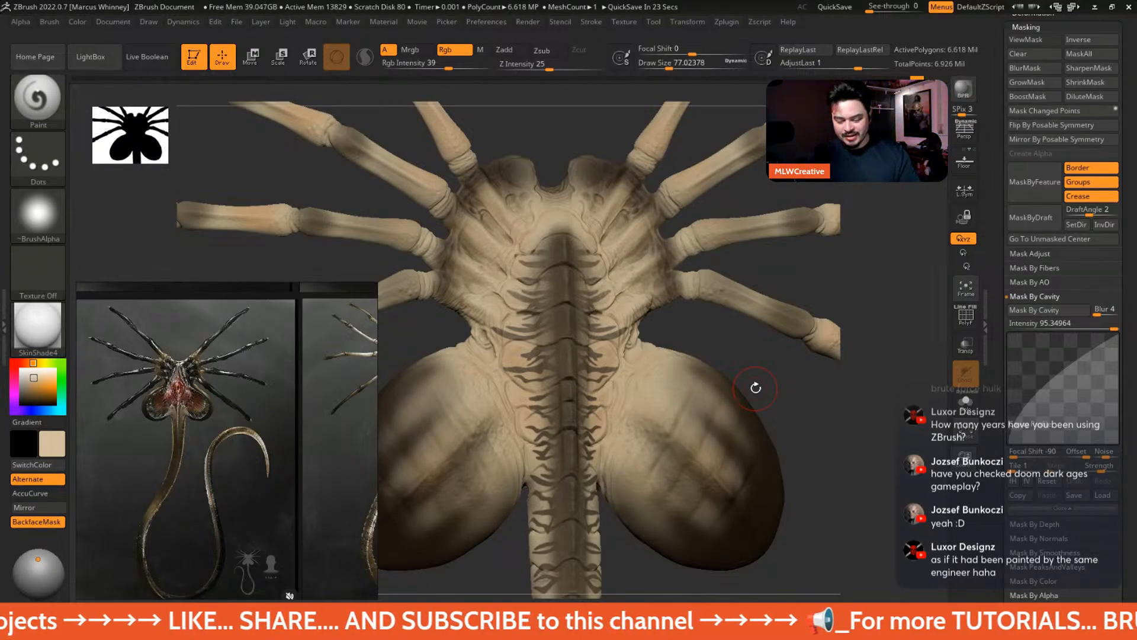
drag(860, 437, 847, 436)
key(space)
drag(599, 323, 615, 323)
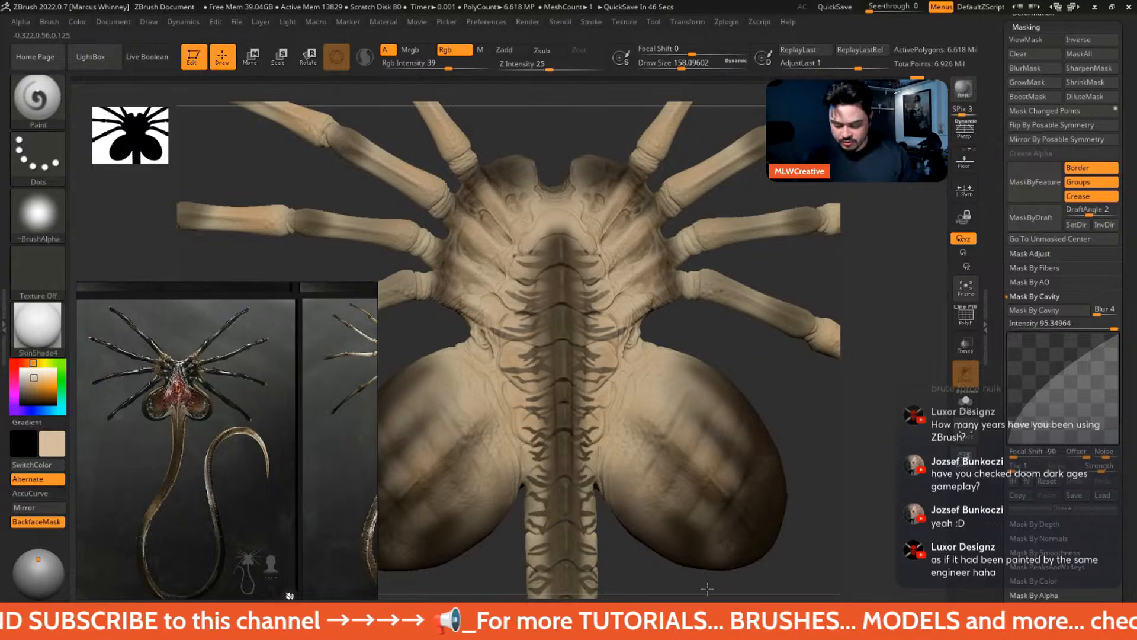
key(space)
mouse_move(607, 341)
mouse_down()
mouse_move(663, 284)
mouse_move(633, 198)
mouse_move(575, 336)
mouse_up()
key(space)
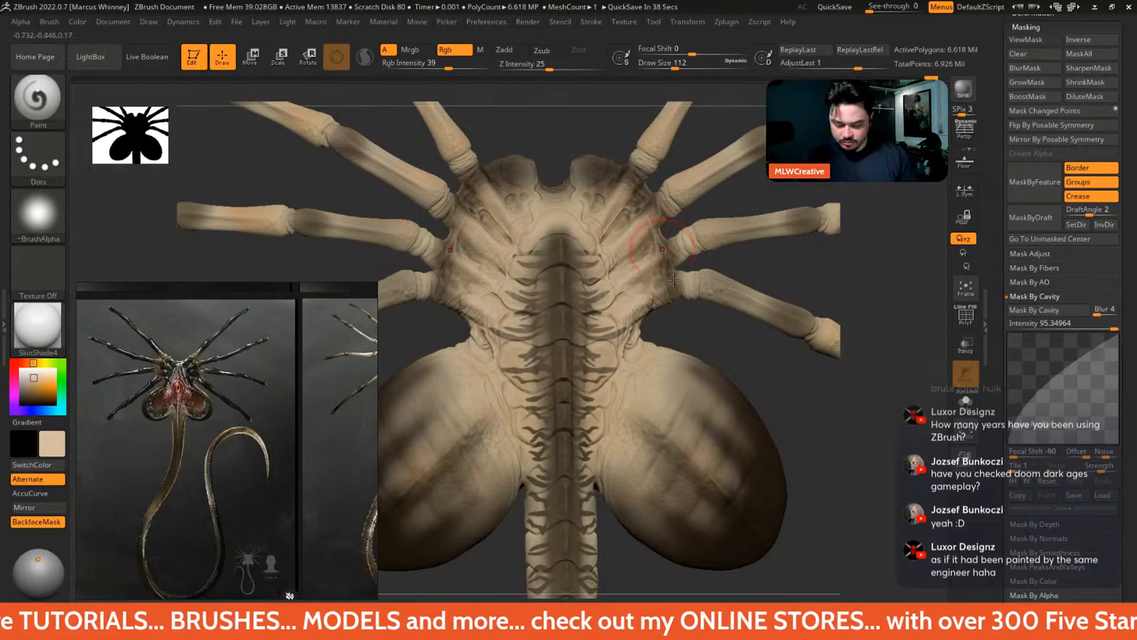
mouse_move(825, 396)
mouse_down()
mouse_move(771, 466)
mouse_move(664, 331)
mouse_up()
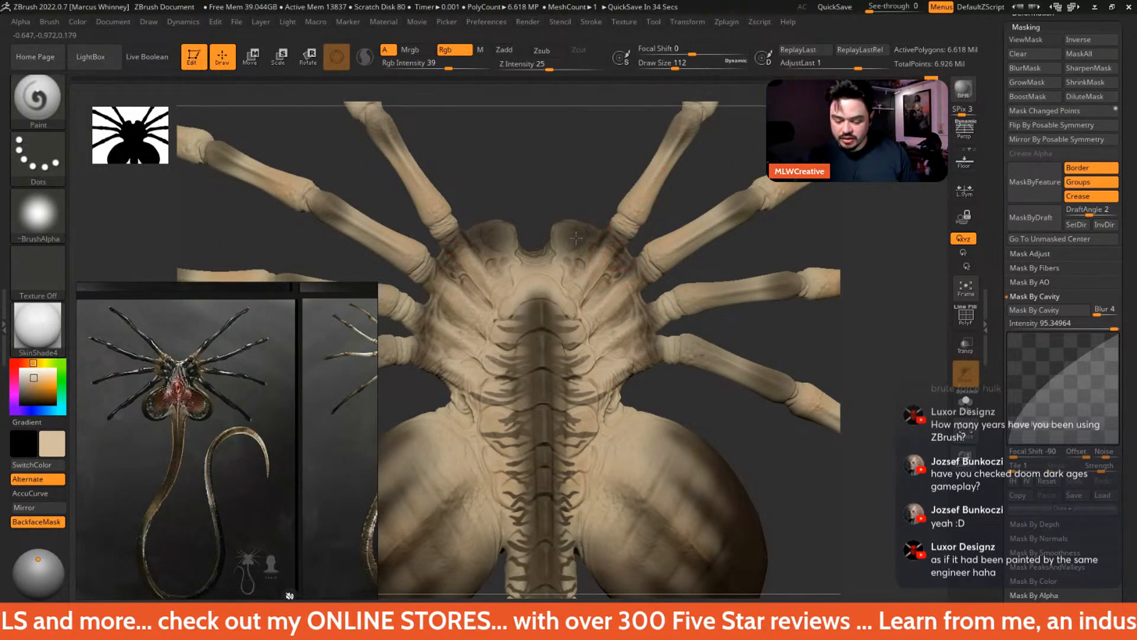
- Lighten the dark front lobes and the rear lobes' upper rims on the underside with a draw size of about 245
mouse_move(681, 187)
mouse_down()
mouse_move(735, 369)
mouse_move(636, 290)
mouse_move(644, 266)
mouse_move(608, 276)
mouse_up()
key(space)
alt+drag(710, 163, 622, 179)
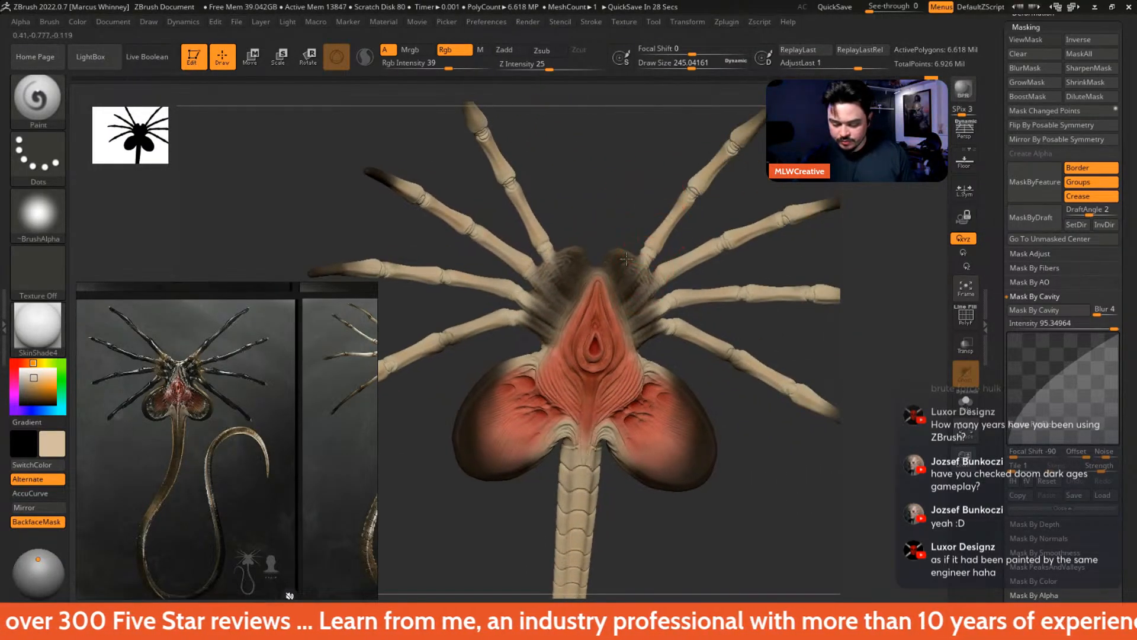
drag(622, 267, 616, 249)
drag(731, 379, 712, 375)
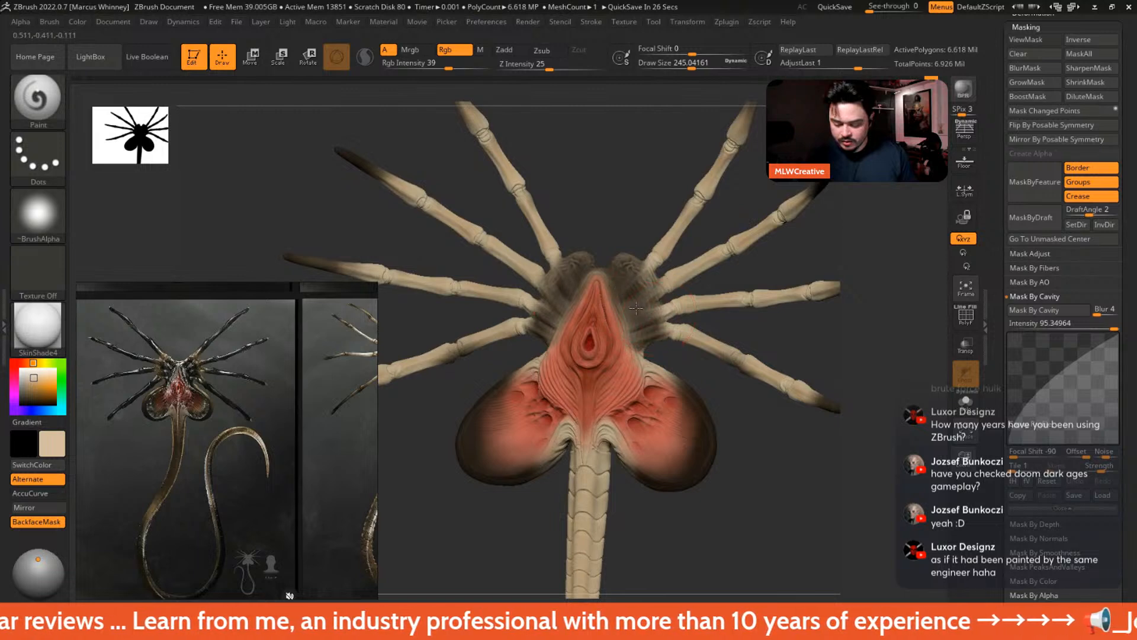
mouse_move(728, 457)
alt+mouse_down()
mouse_move(724, 338)
mouse_move(611, 293)
alt+mouse_up()
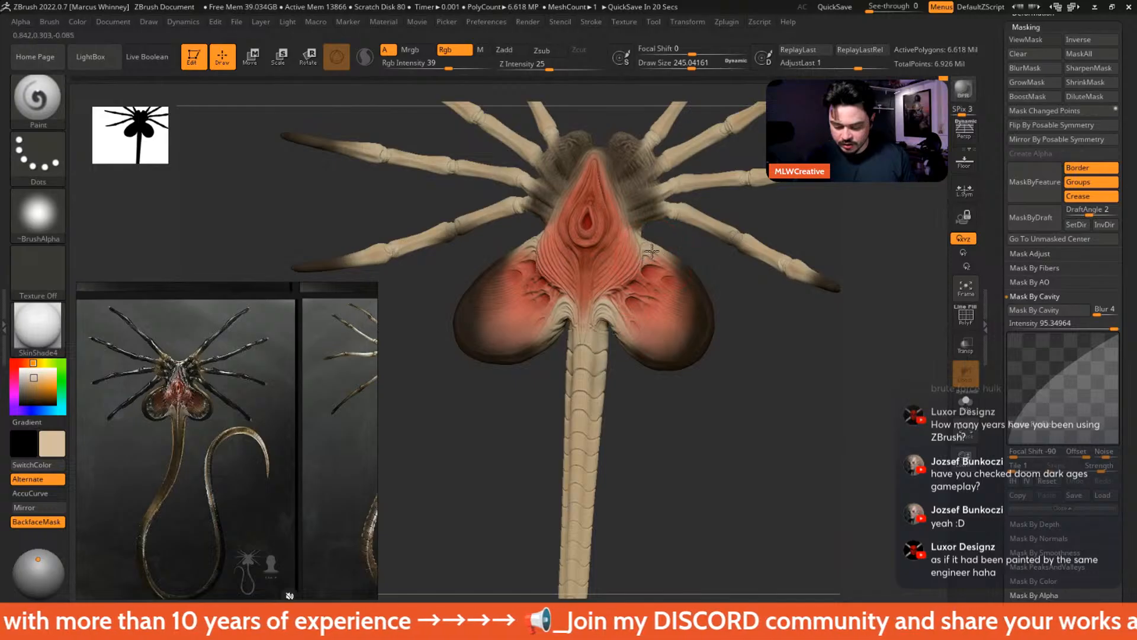
drag(639, 268, 669, 271)
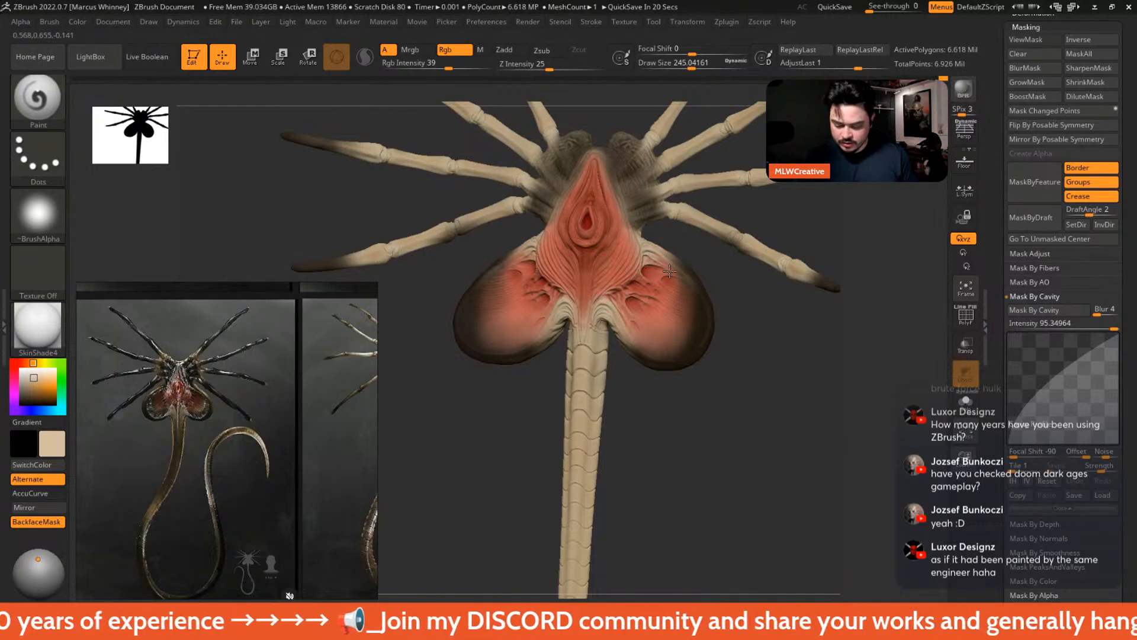
- Examine the painted highlights on the back, underside and tail from several angles
drag(691, 405, 602, 283)
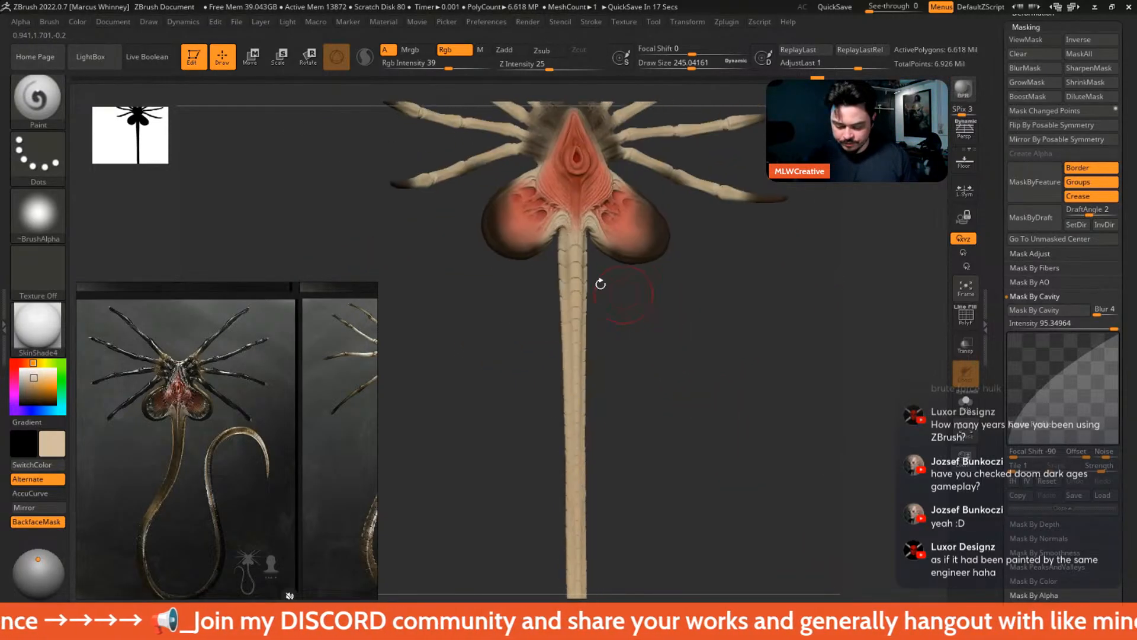
alt+drag(607, 357, 670, 506)
drag(521, 275, 512, 264)
drag(600, 168, 415, 231)
alt+drag(602, 305, 753, 312)
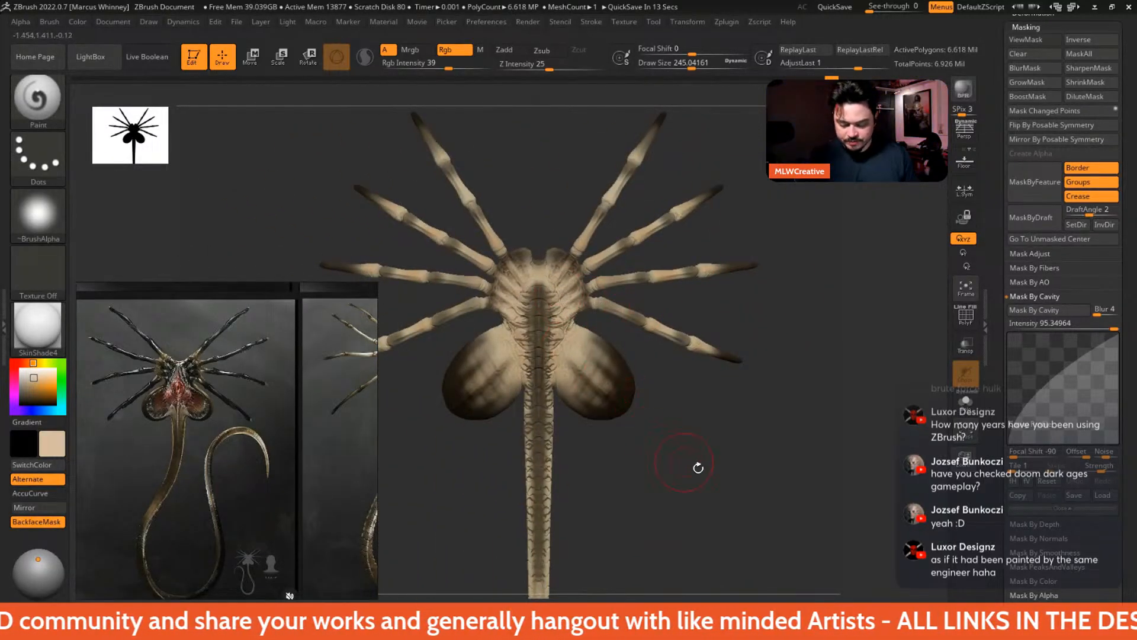
alt+drag(698, 467, 706, 437)
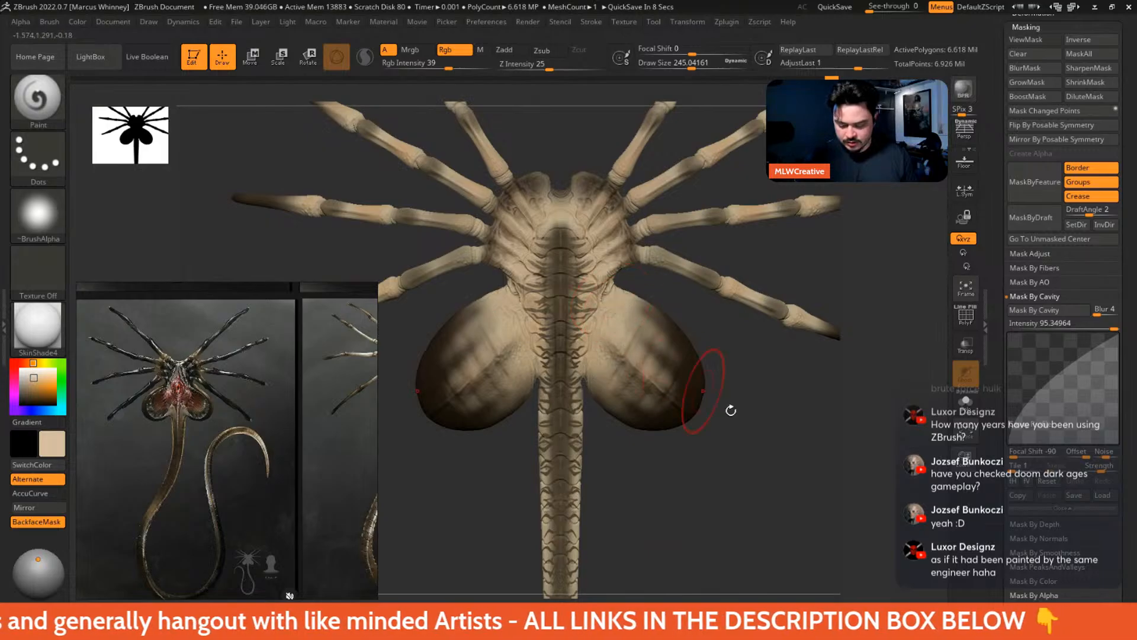
alt+drag(730, 409, 666, 444)
alt+drag(649, 481, 703, 399)
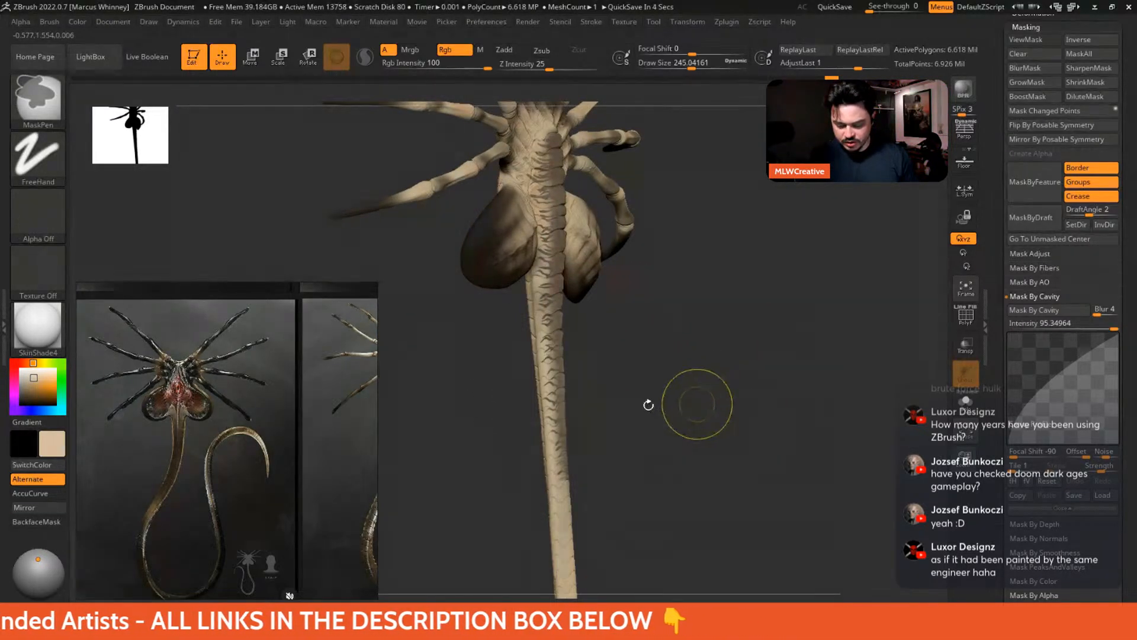
mouse_move(630, 376)
mouse_down()
mouse_move(647, 380)
mouse_move(491, 270)
mouse_up()
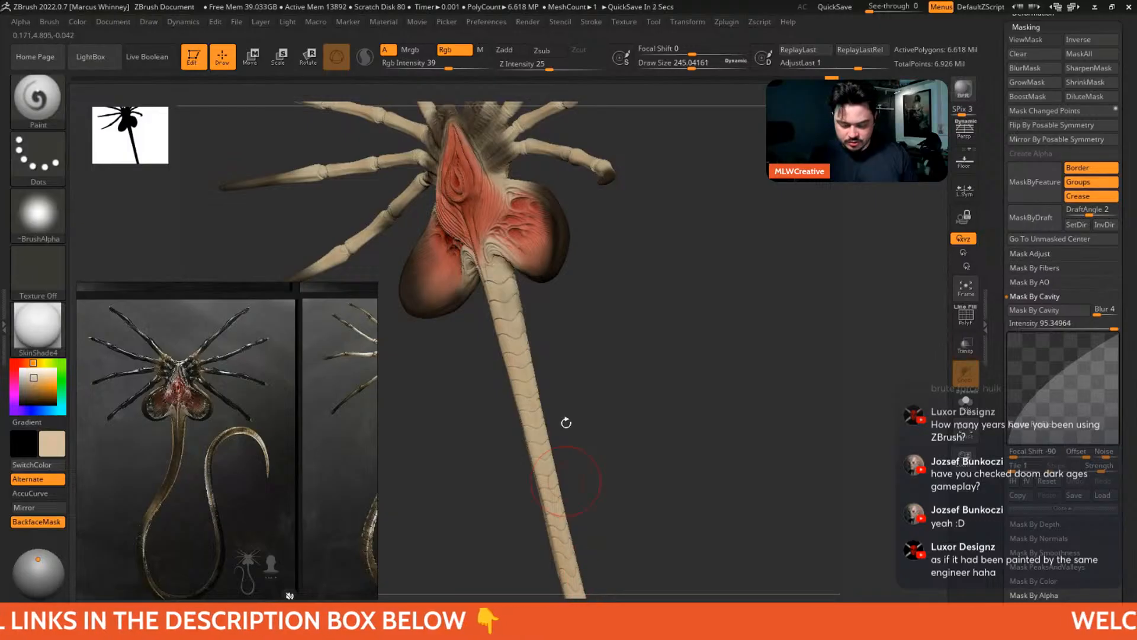
drag(566, 422, 578, 272)
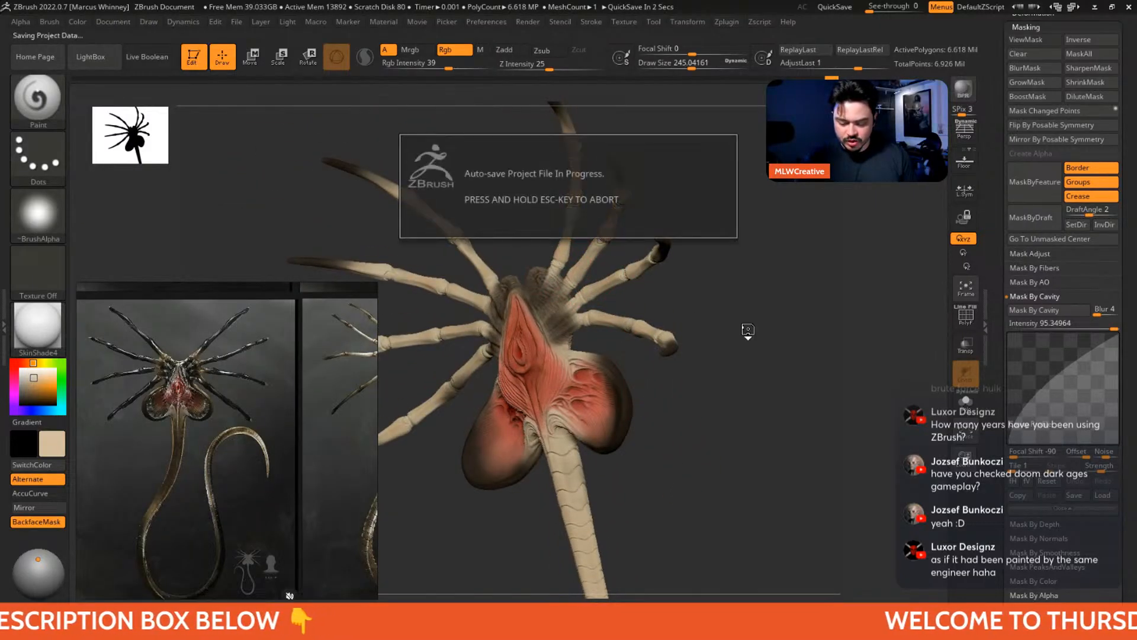
- Invert the cavity mask on the creature and show it on the model
drag(701, 381, 740, 388)
alt+drag(782, 433, 793, 465)
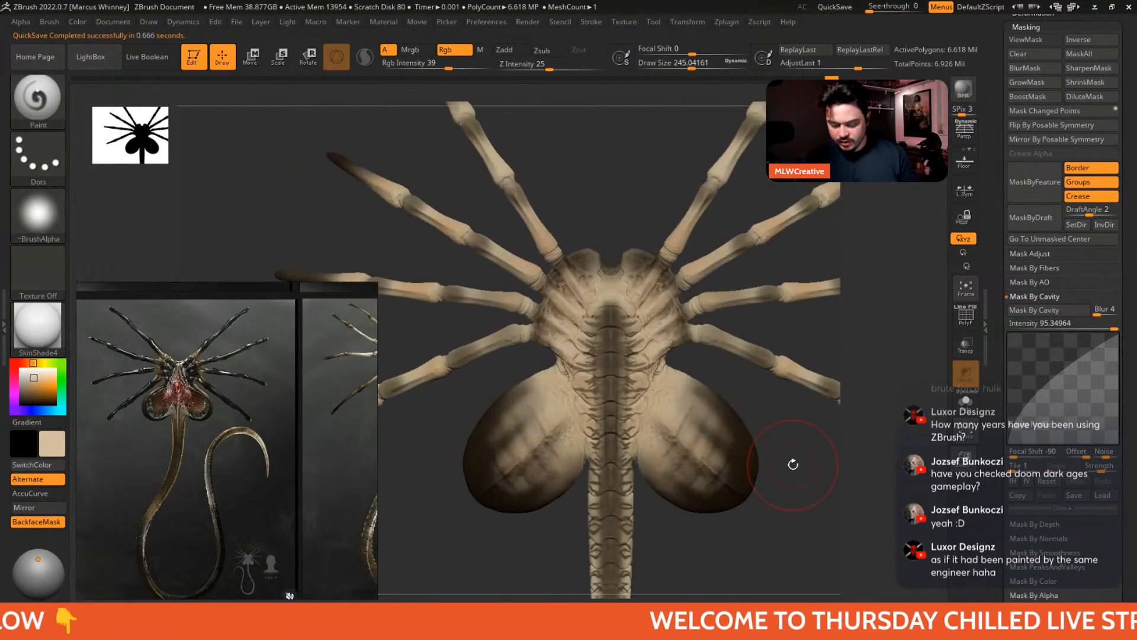
click(1086, 37)
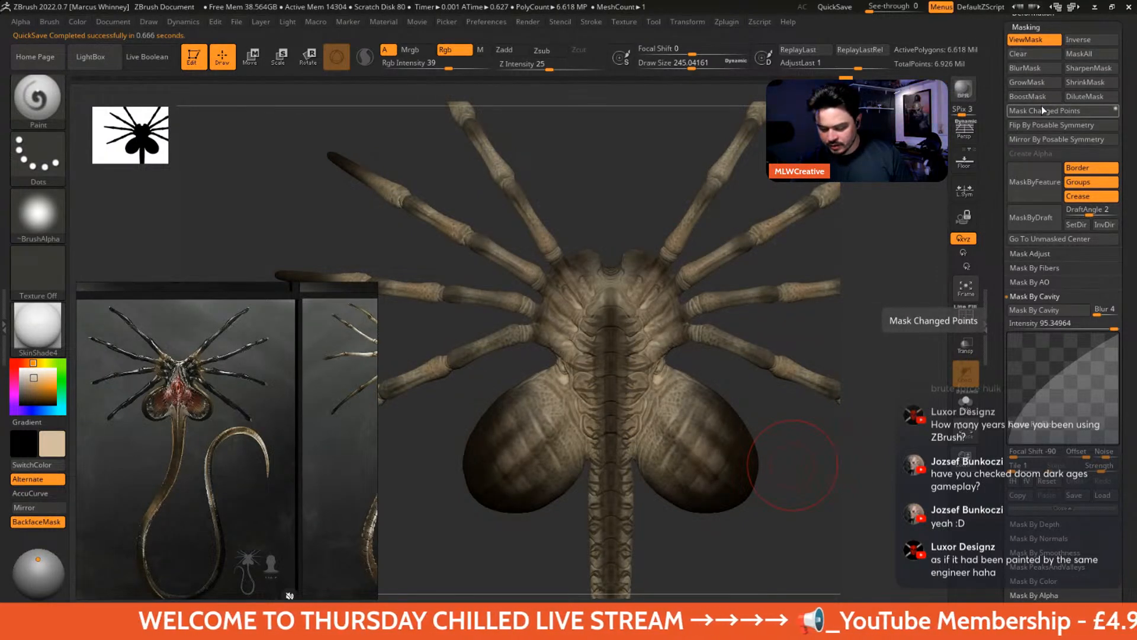
- Grow the inverted cavity mask on the creature and hide its display on the model
click(1033, 87)
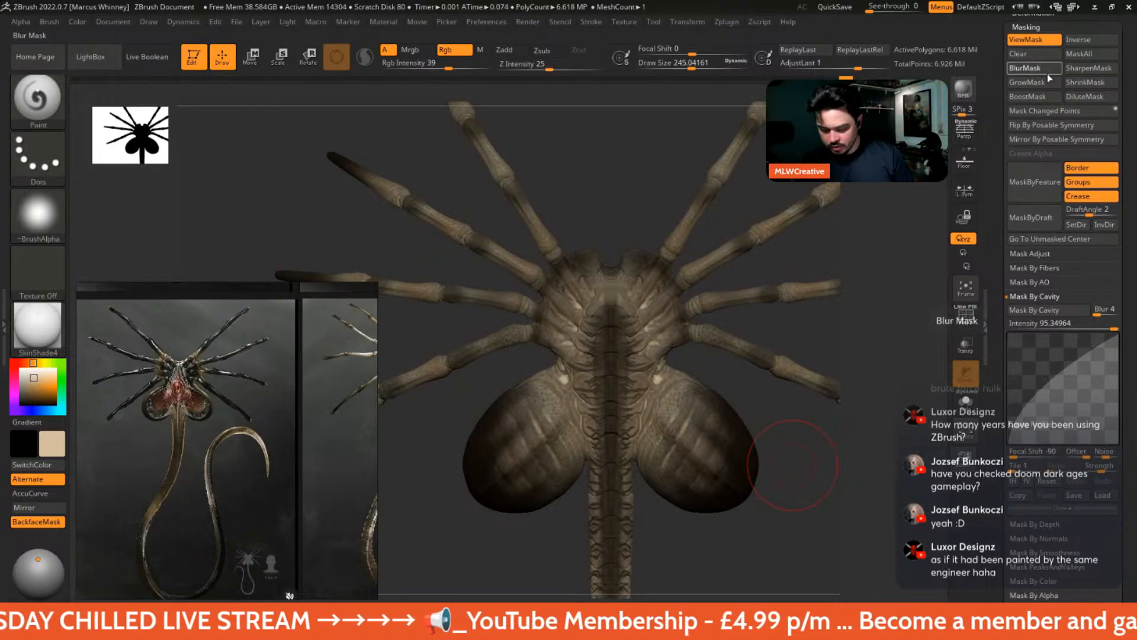
click(1046, 90)
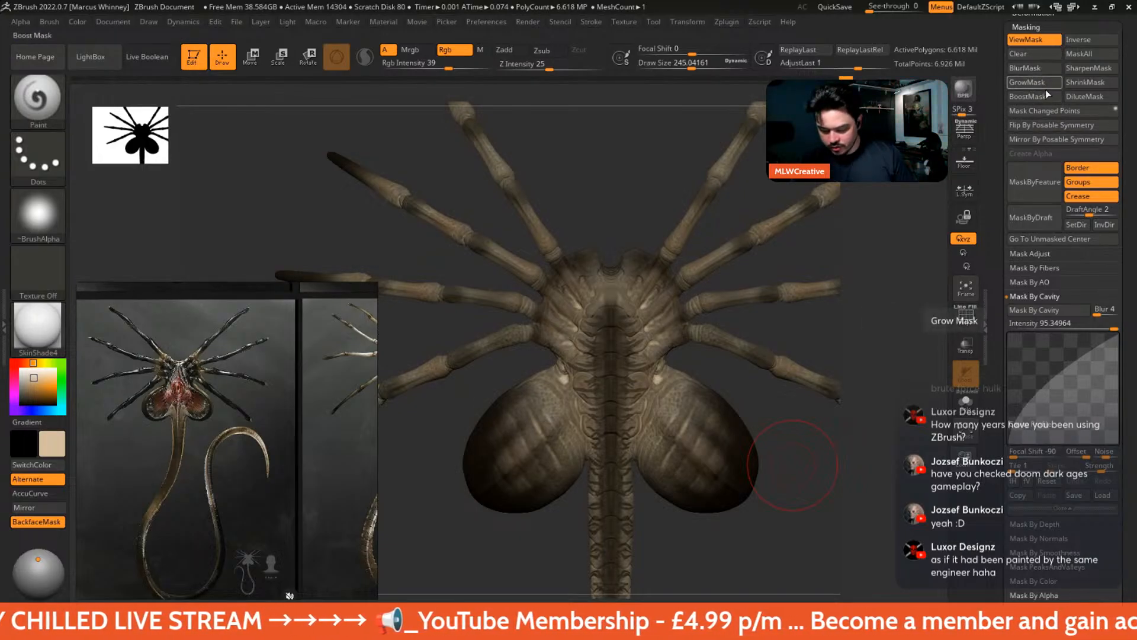
click(1026, 38)
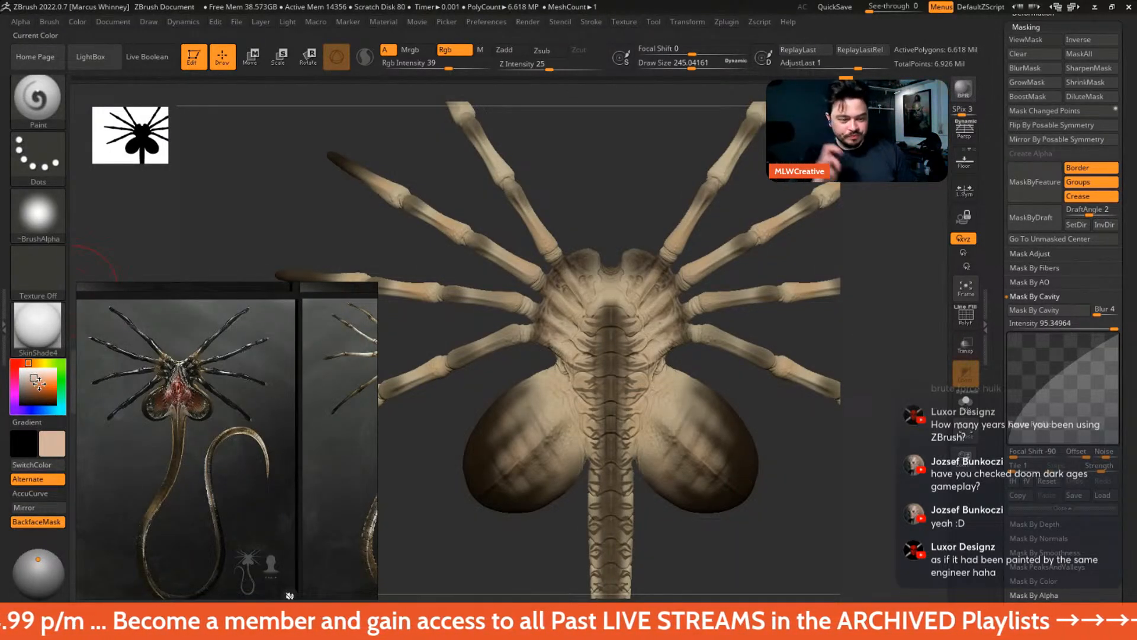
- Try a strong red tint in the recesses of the upper back with a draw size of about 299
click(16, 362)
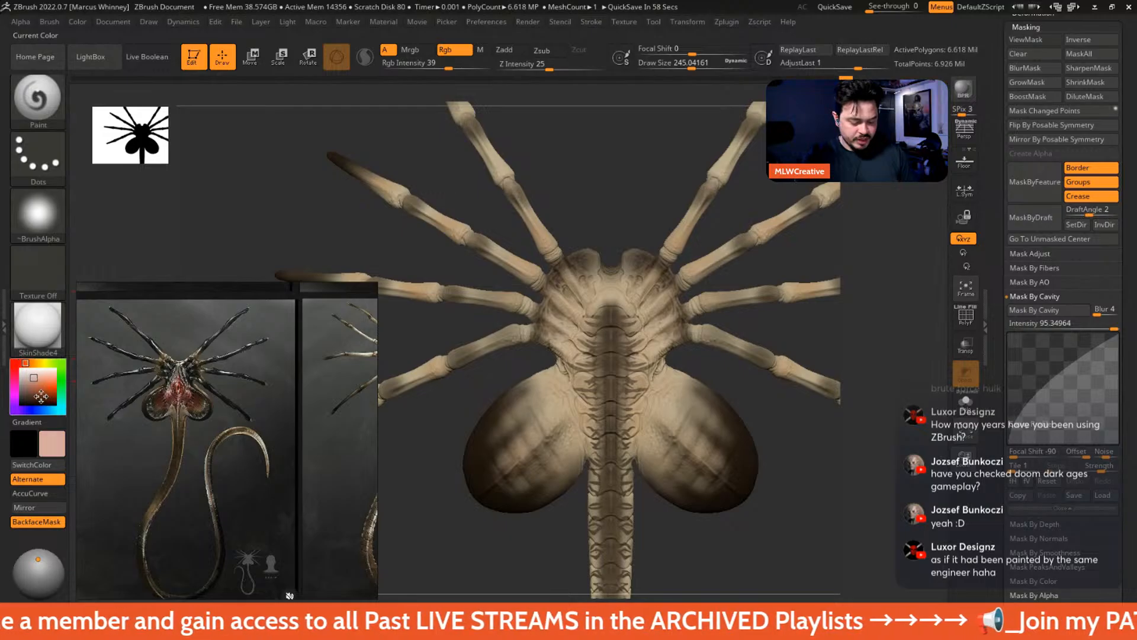
drag(33, 379, 41, 387)
drag(631, 185, 625, 156)
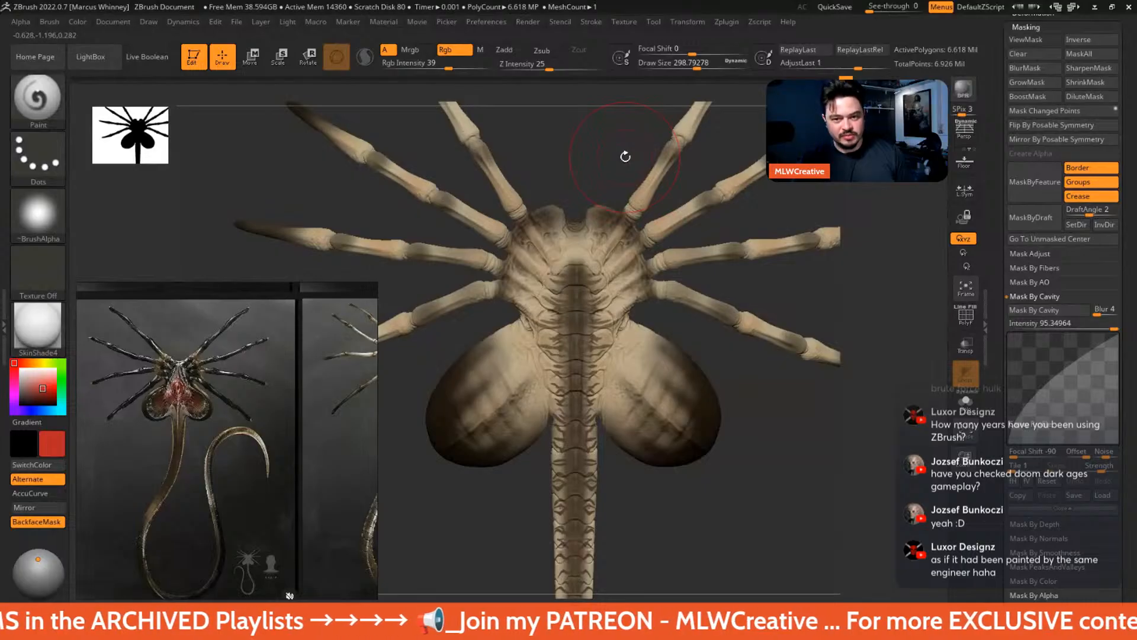
scroll(614, 164, up, 2)
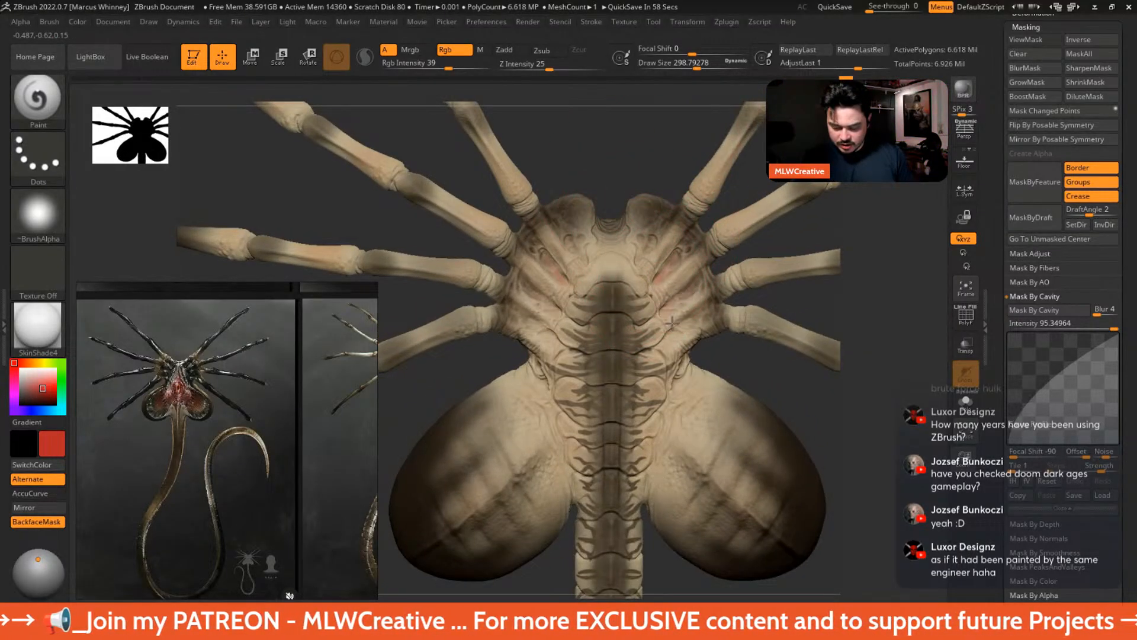
drag(604, 168, 591, 339)
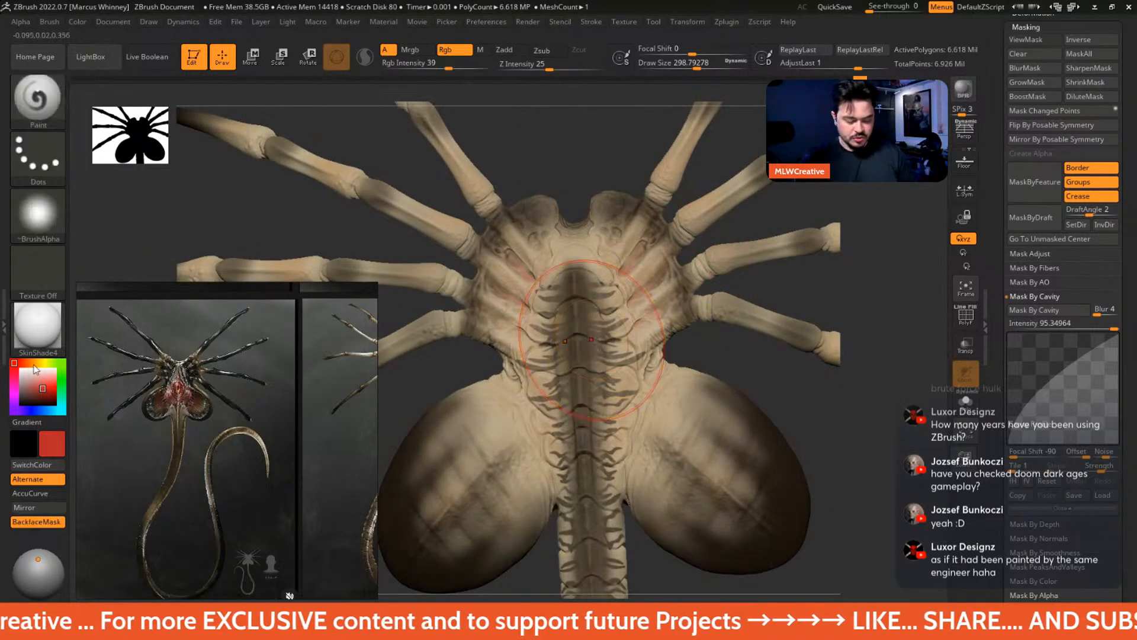
- Choose a muted reddish brown and tint the recesses along both sides of the upper back at draw size about 299
mouse_move(24, 363)
mouse_down()
mouse_move(50, 387)
mouse_move(40, 387)
mouse_up()
click(50, 385)
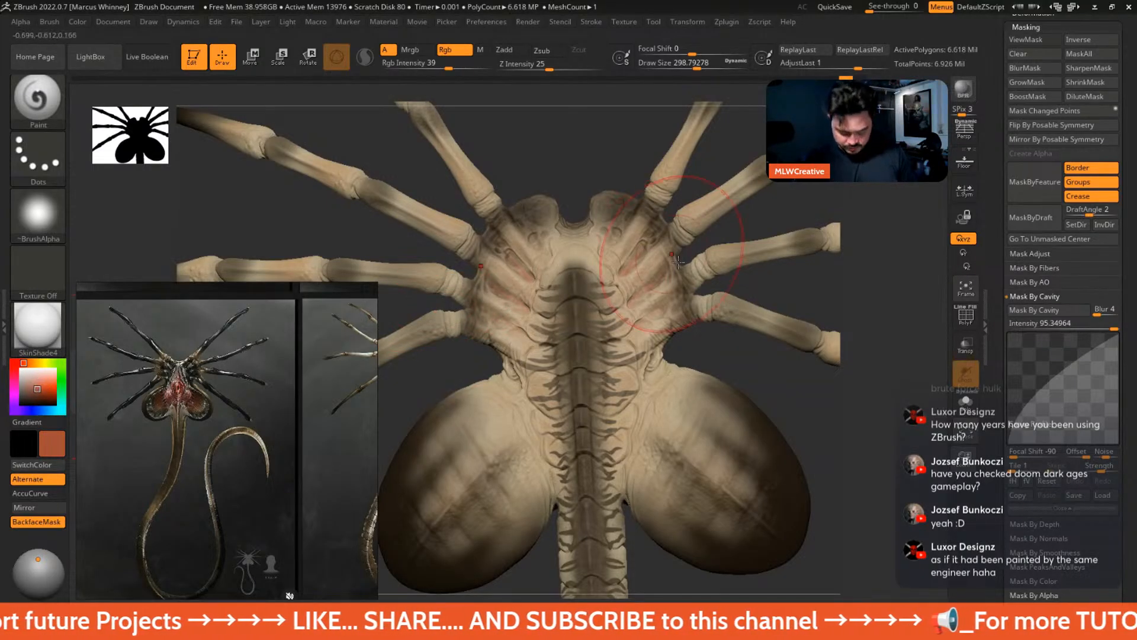
key(ctrl)
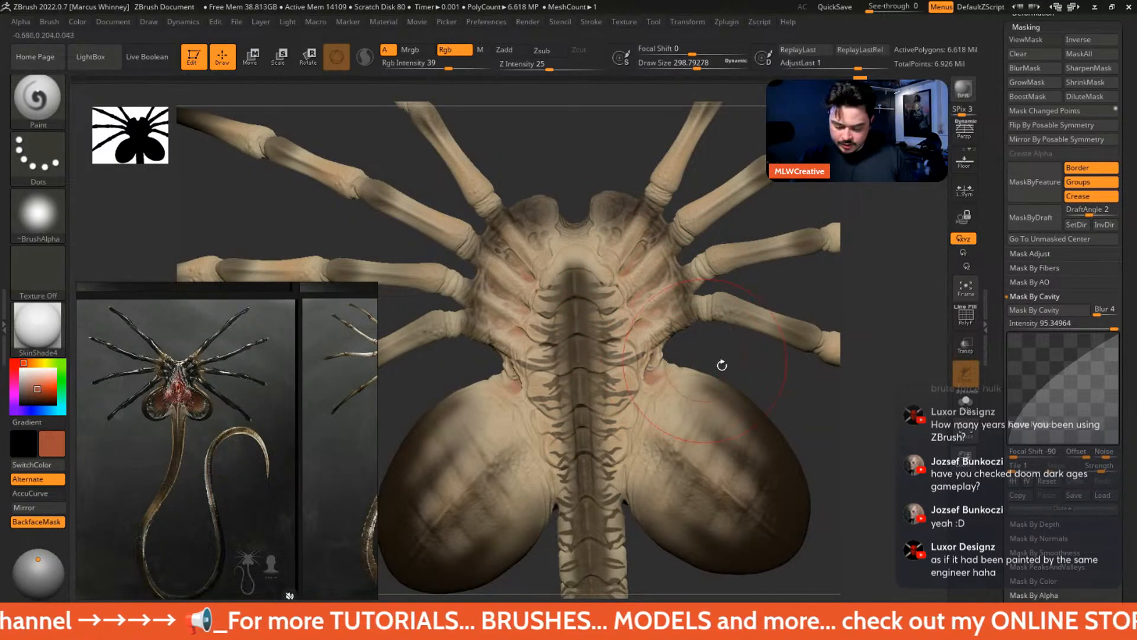
mouse_move(657, 415)
right_down()
mouse_move(607, 375)
mouse_move(603, 178)
right_up()
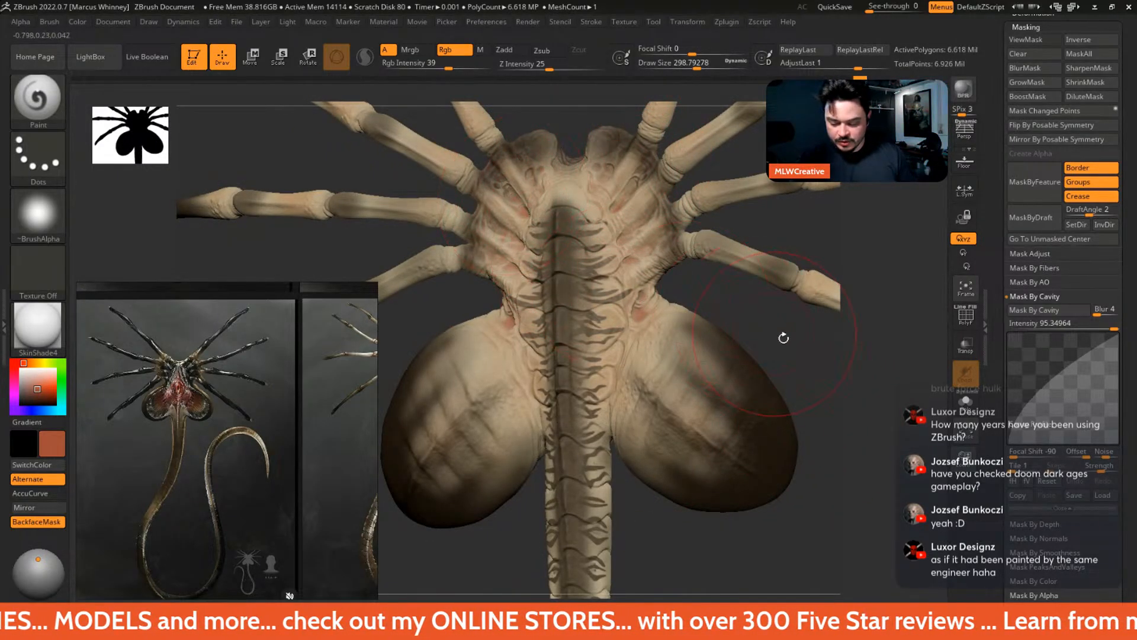
- Add subtle reddish brown tinting to the legs and joints from the underside, and to the front of the back
right_drag(758, 311, 730, 231)
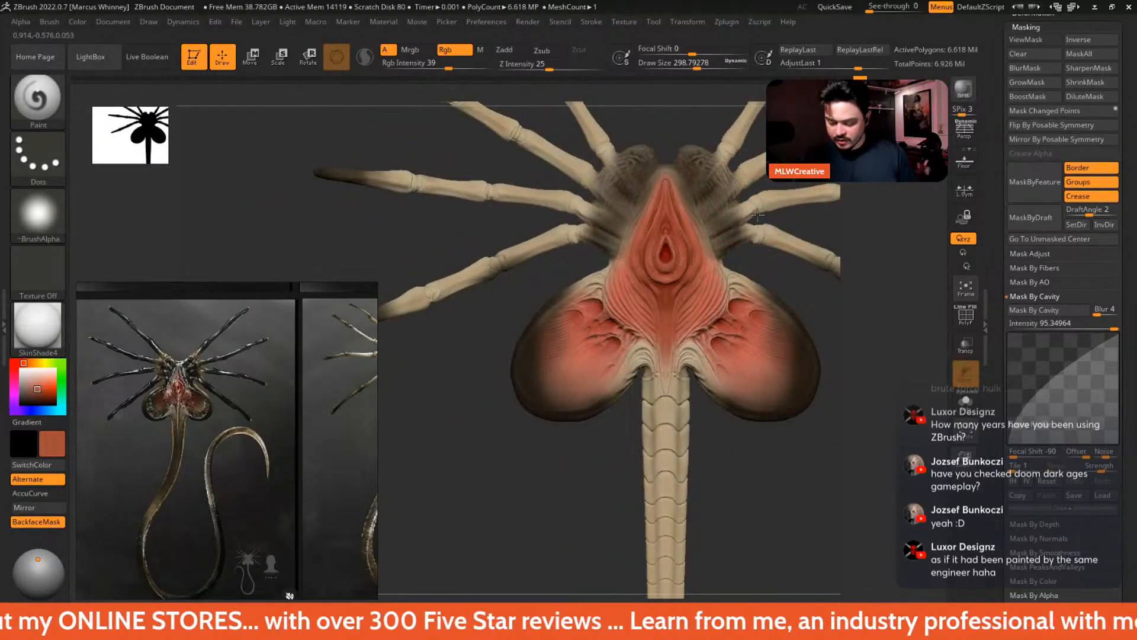
right_drag(736, 158, 720, 202)
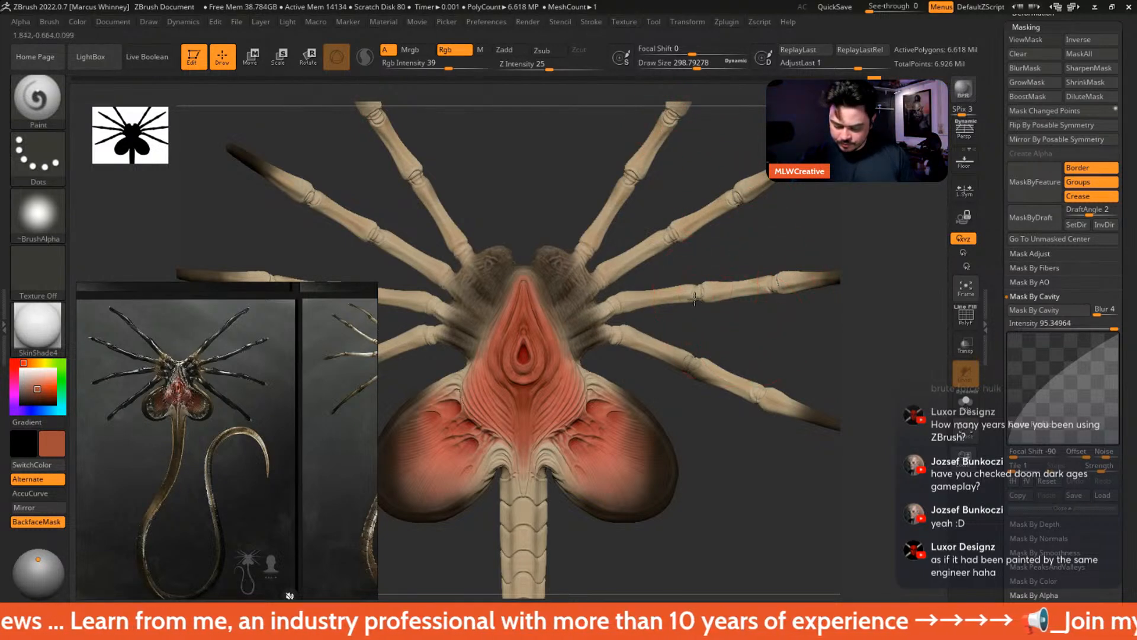
right_drag(754, 408, 738, 275)
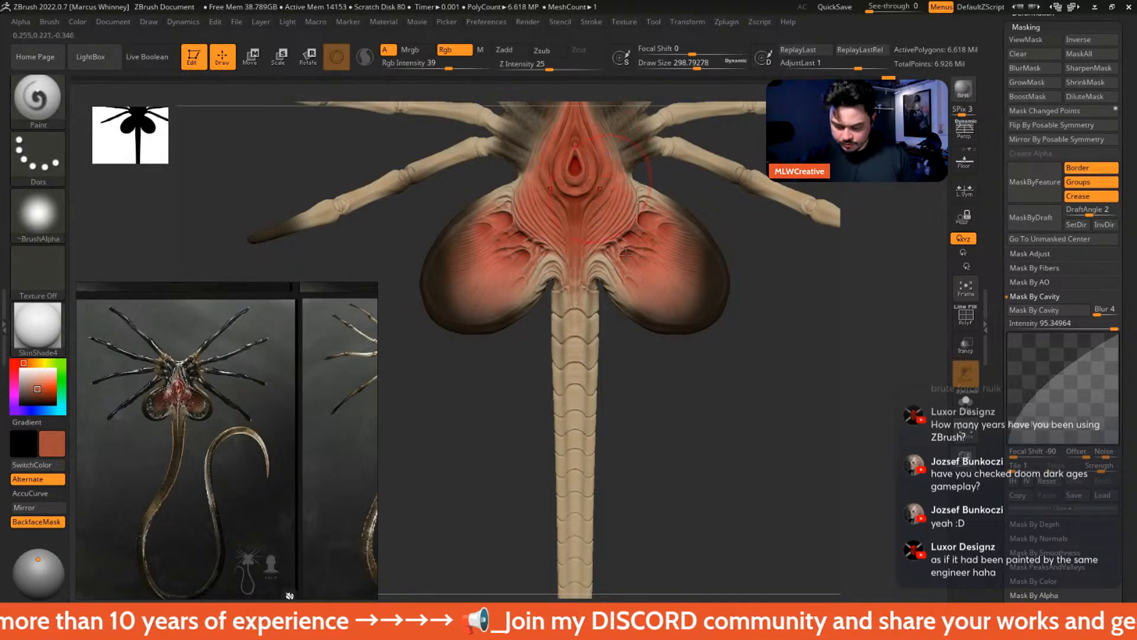
right_drag(613, 172, 465, 279)
right_drag(464, 179, 556, 226)
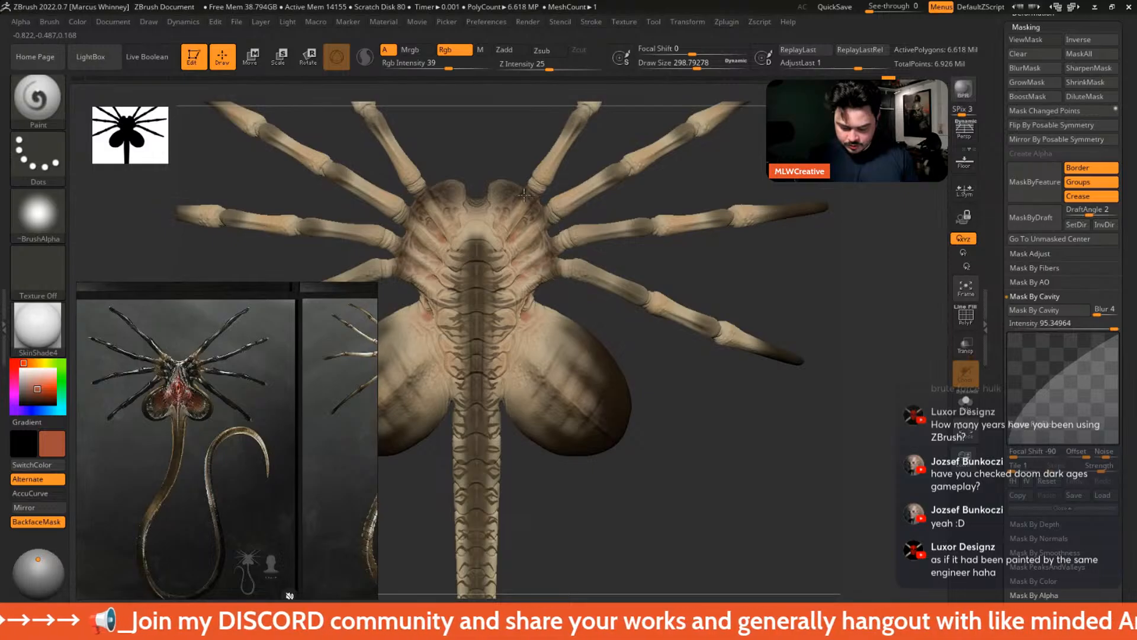
- Brush the muted reddish brown lightly over the rear lobes and along the spine
alt+drag(713, 431, 780, 449)
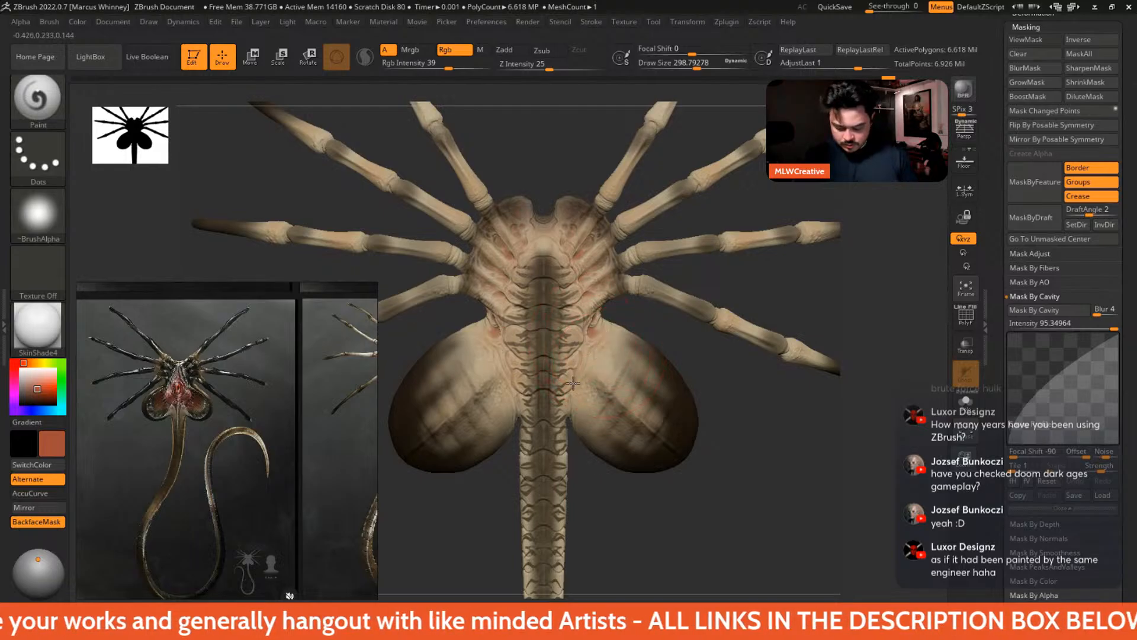
alt+drag(650, 564, 647, 455)
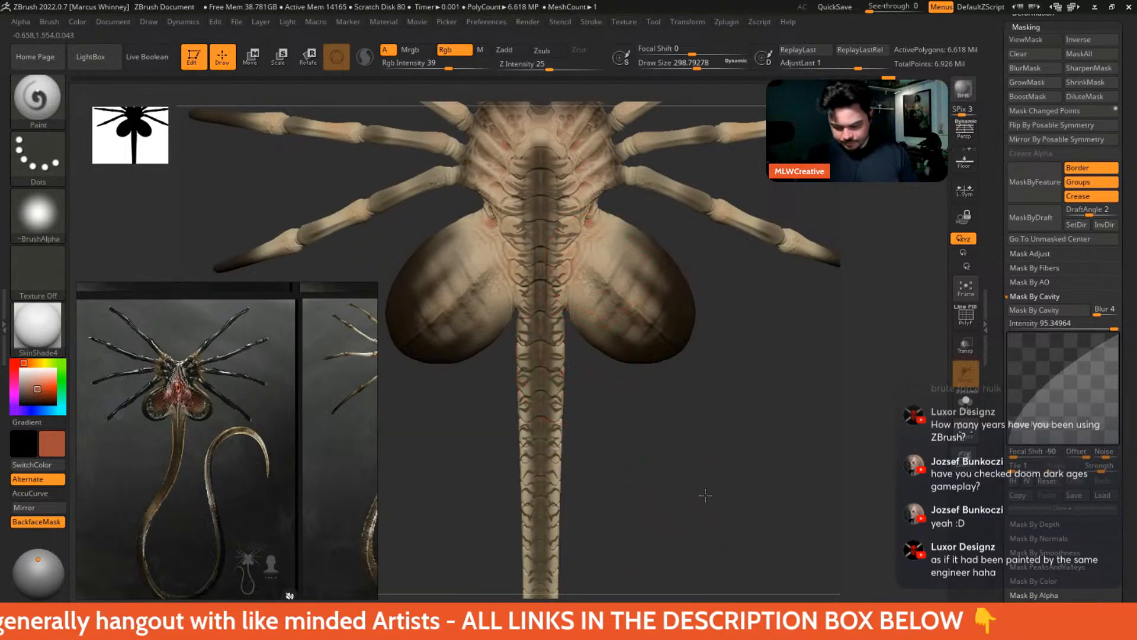
alt+drag(703, 495, 747, 462)
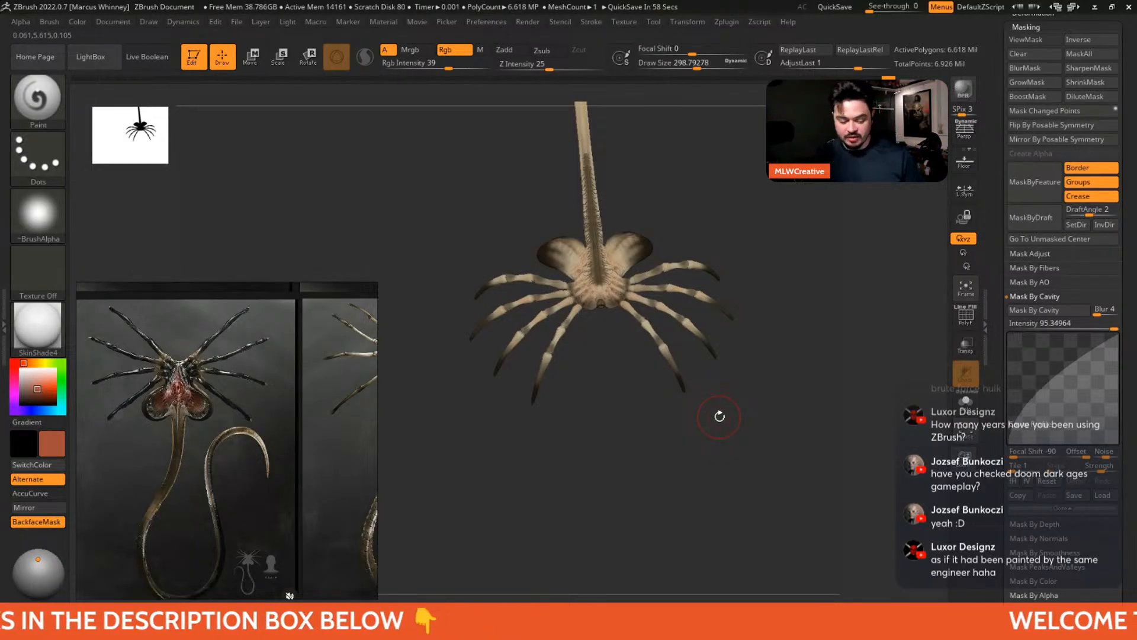
- Sample the brown at the end of the tail's dark dorsal stripe and clear the mask
drag(728, 193, 671, 267)
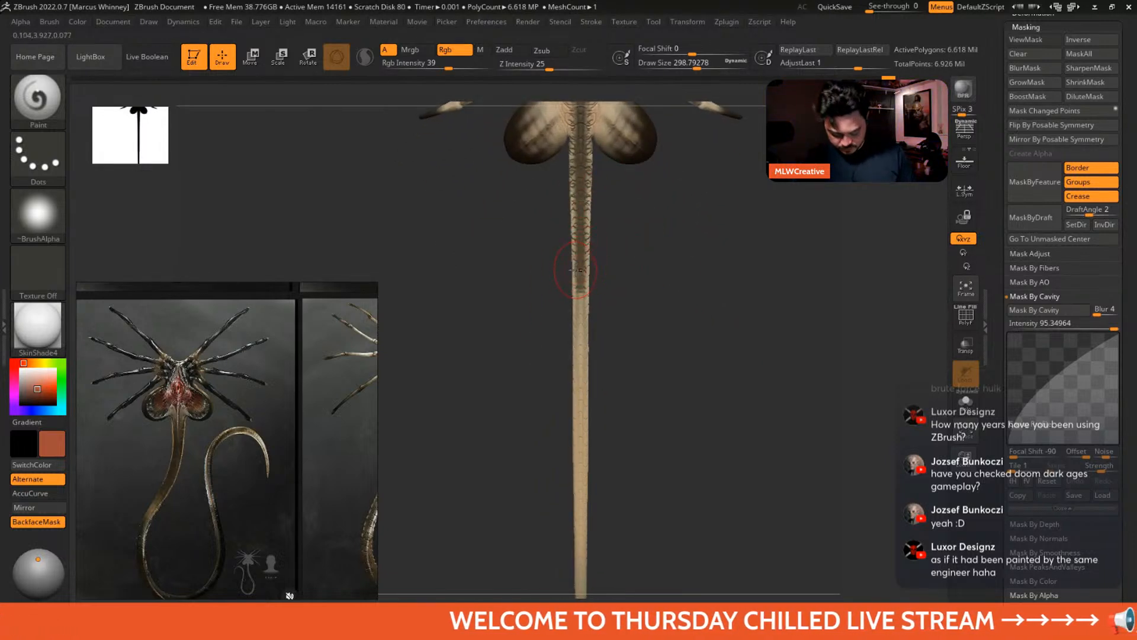
key(c)
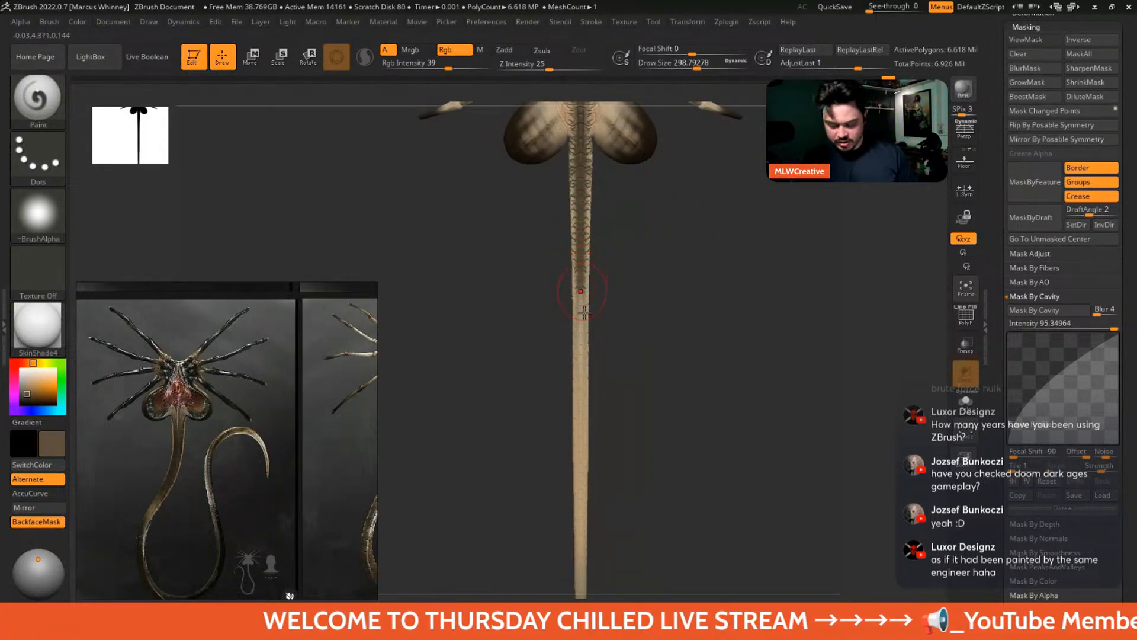
click(1035, 55)
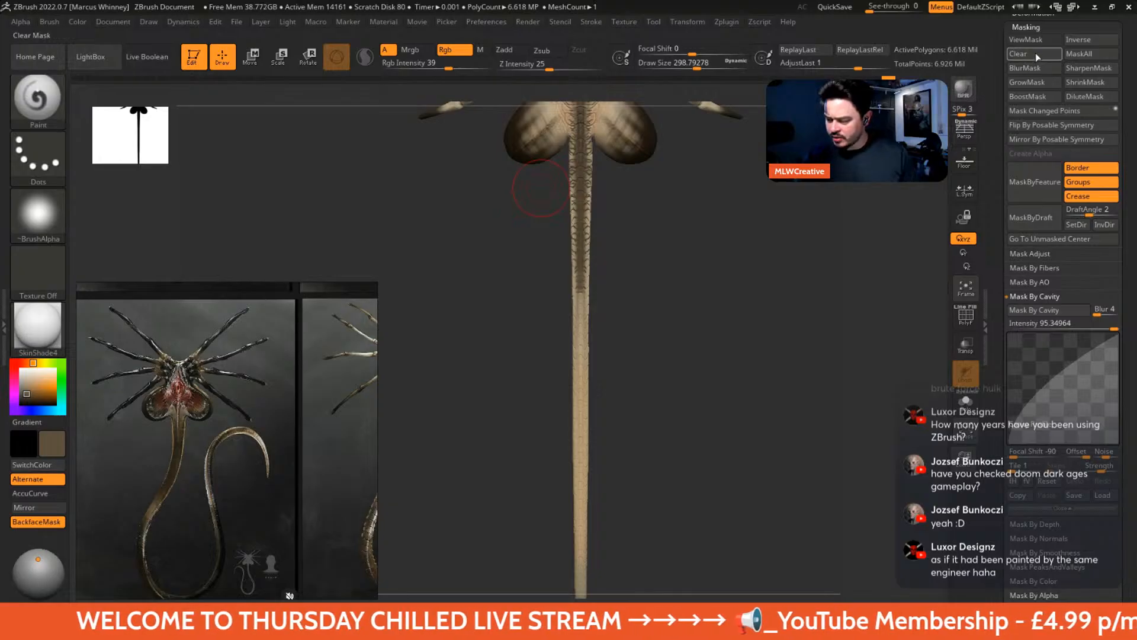
- Test brown strokes at the stripe's end with draw size about 149 and Rgb Intensity 100, undoing the last one
key(space)
drag(564, 294, 553, 294)
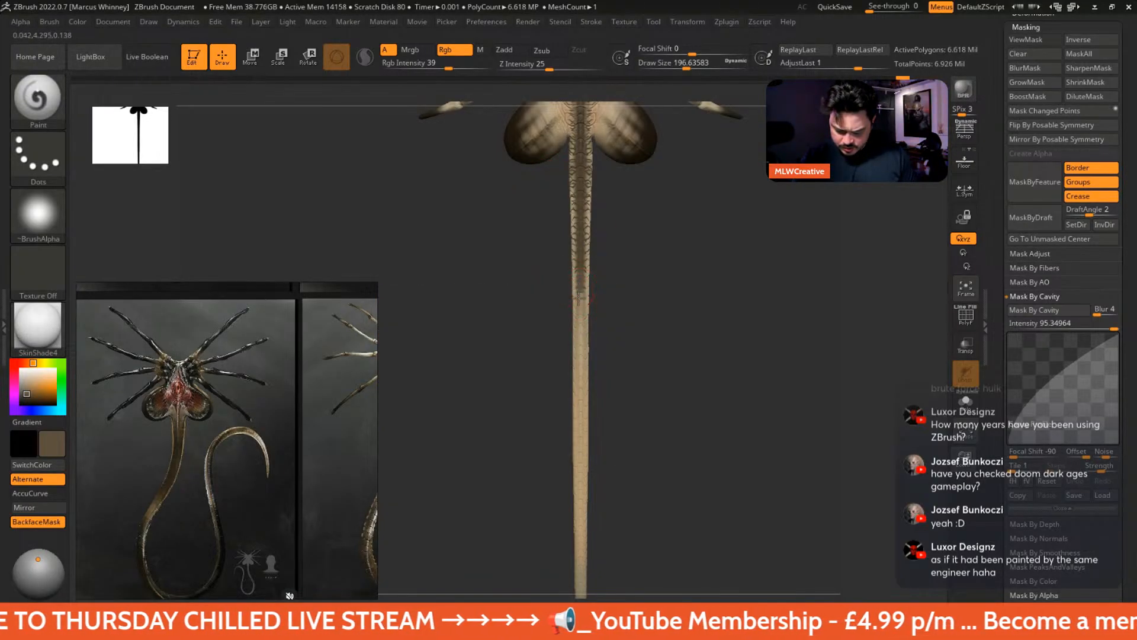
drag(580, 336, 580, 354)
key(space)
drag(580, 298, 574, 298)
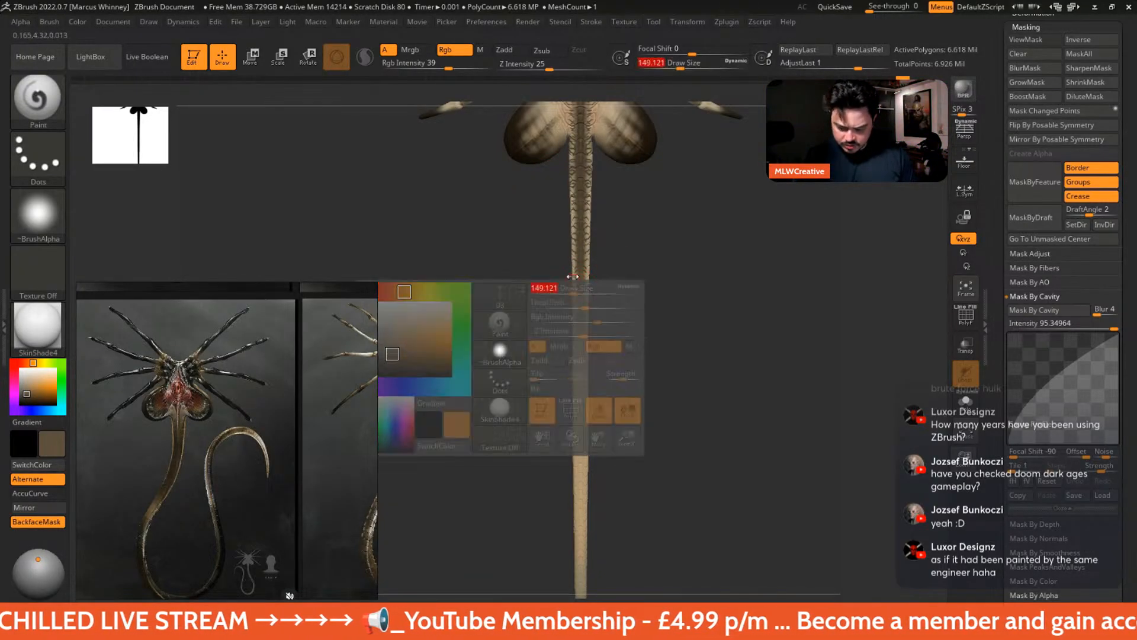
drag(461, 66, 492, 65)
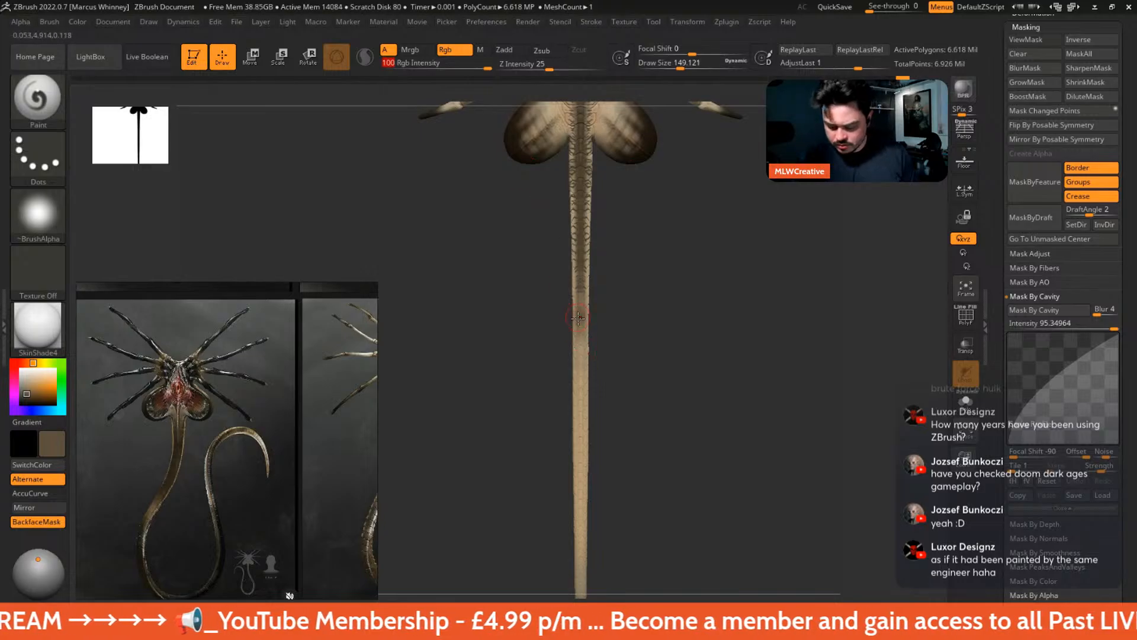
key(ctrl)
key(ctrl+z)
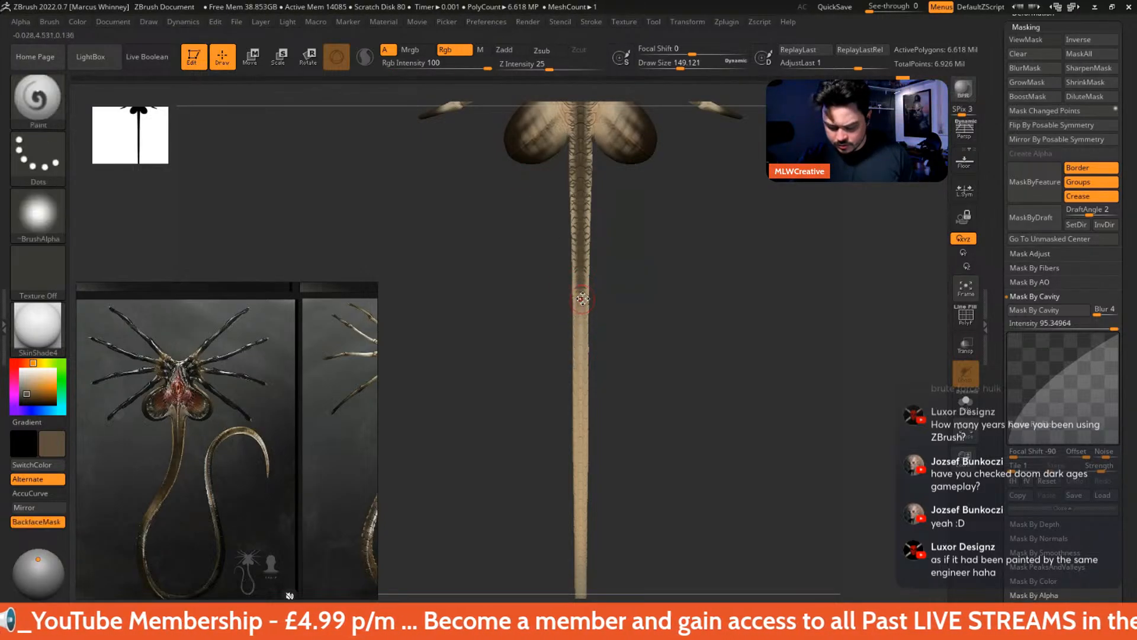
- Extend the brown dorsal stripe down the tail towards its tip with draw sizes of about 128 and 90
key(space)
mouse_move(581, 298)
mouse_down()
mouse_move(580, 404)
mouse_move(679, 410)
mouse_move(663, 395)
mouse_up()
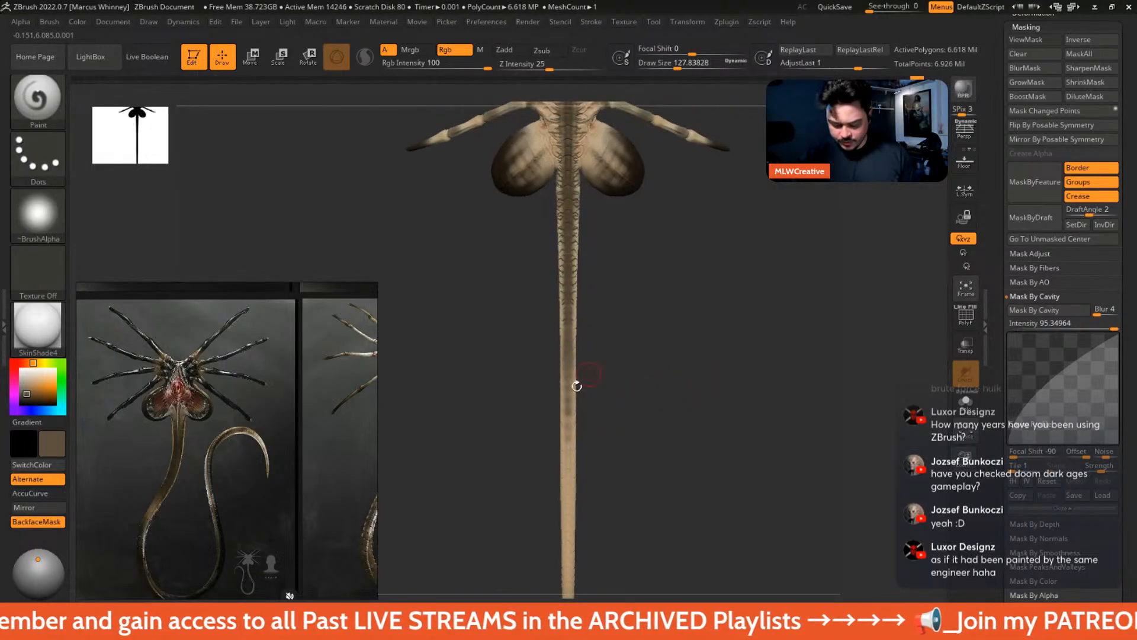
drag(603, 465, 680, 231)
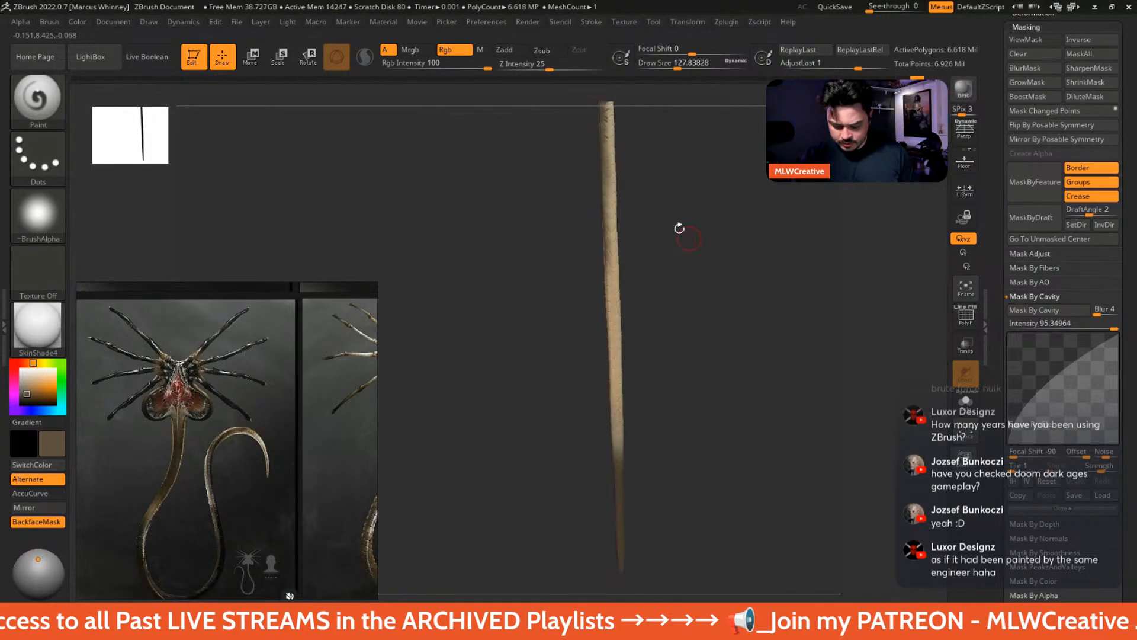
drag(678, 323, 670, 286)
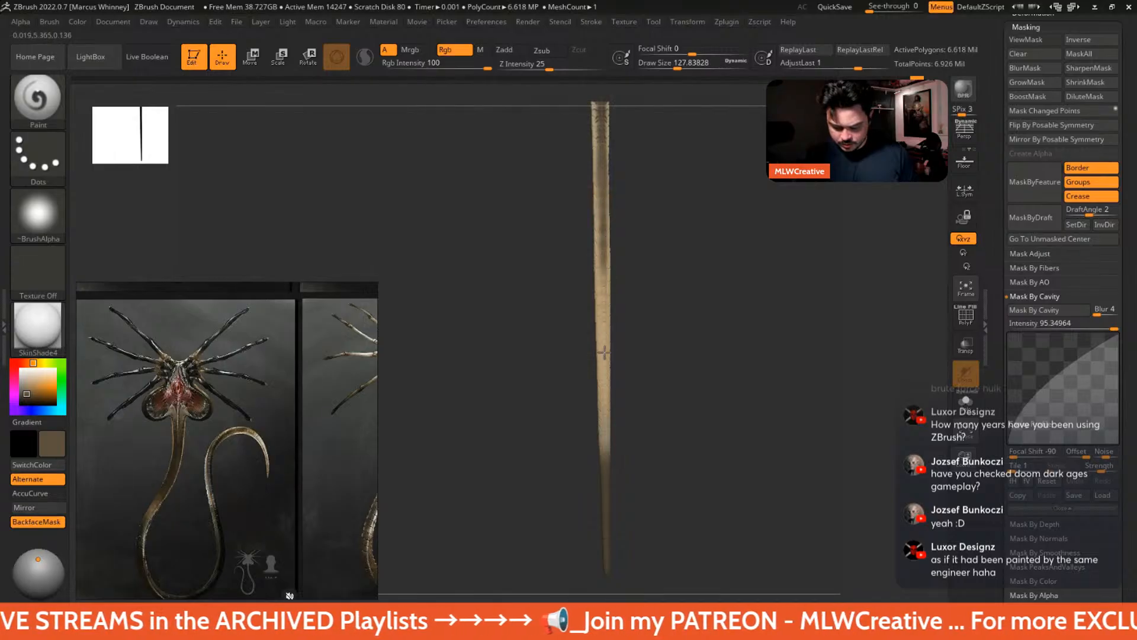
mouse_move(698, 324)
mouse_down()
mouse_move(659, 320)
mouse_move(670, 258)
mouse_up()
key(space)
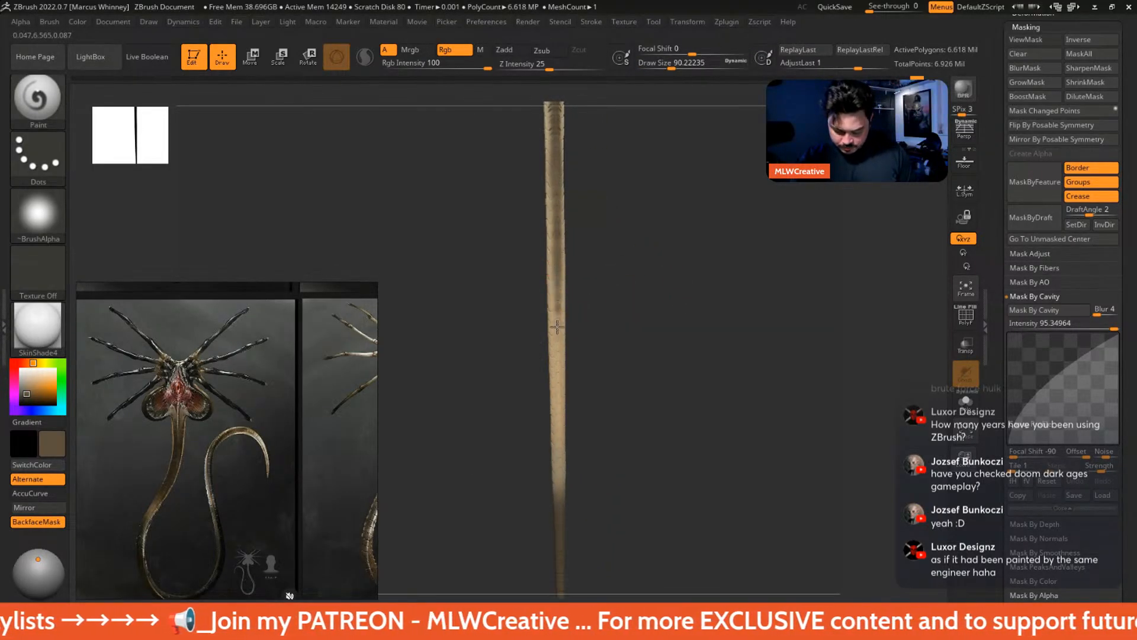
drag(570, 462, 653, 337)
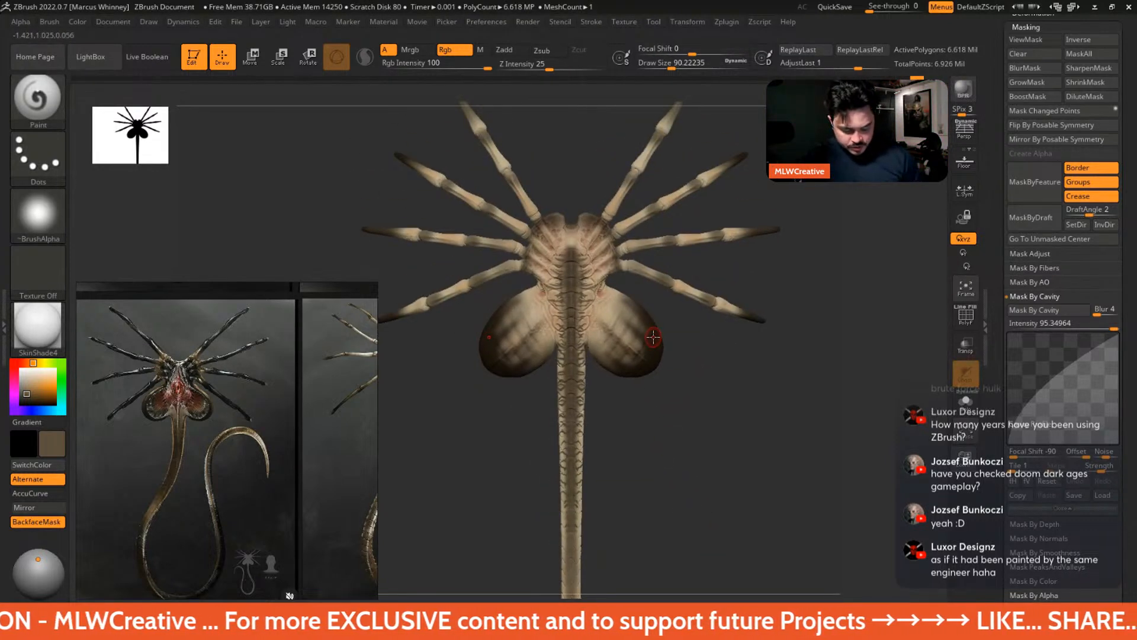
- Bring up the back-view reference image and compare its colouring with the whole painted creature
scroll(245, 345, down, 4)
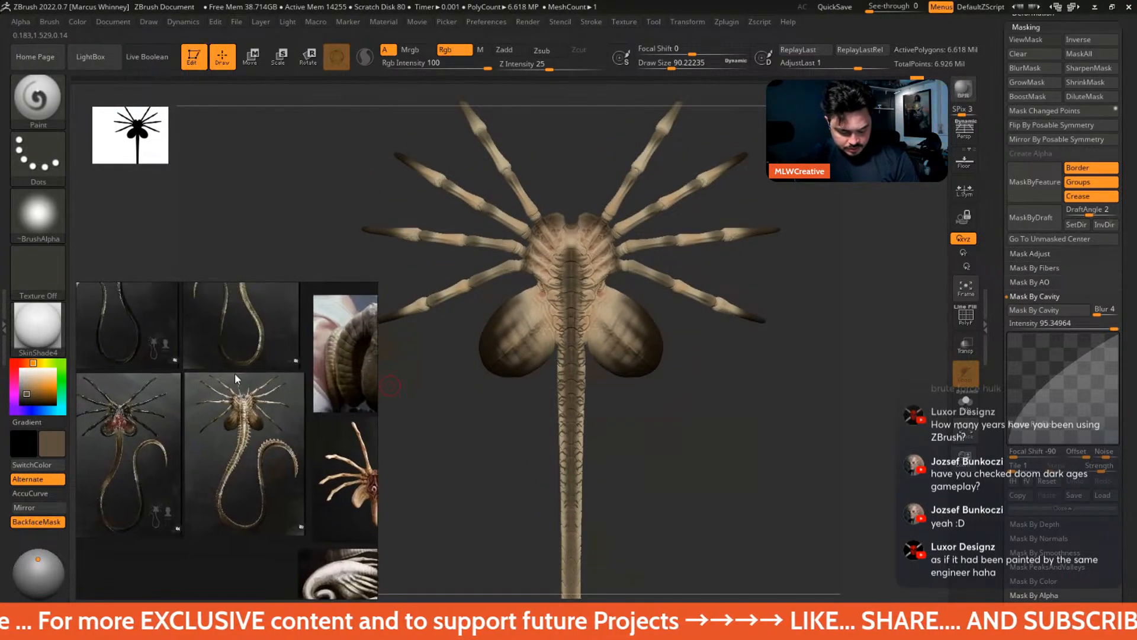
scroll(235, 372, up, 3)
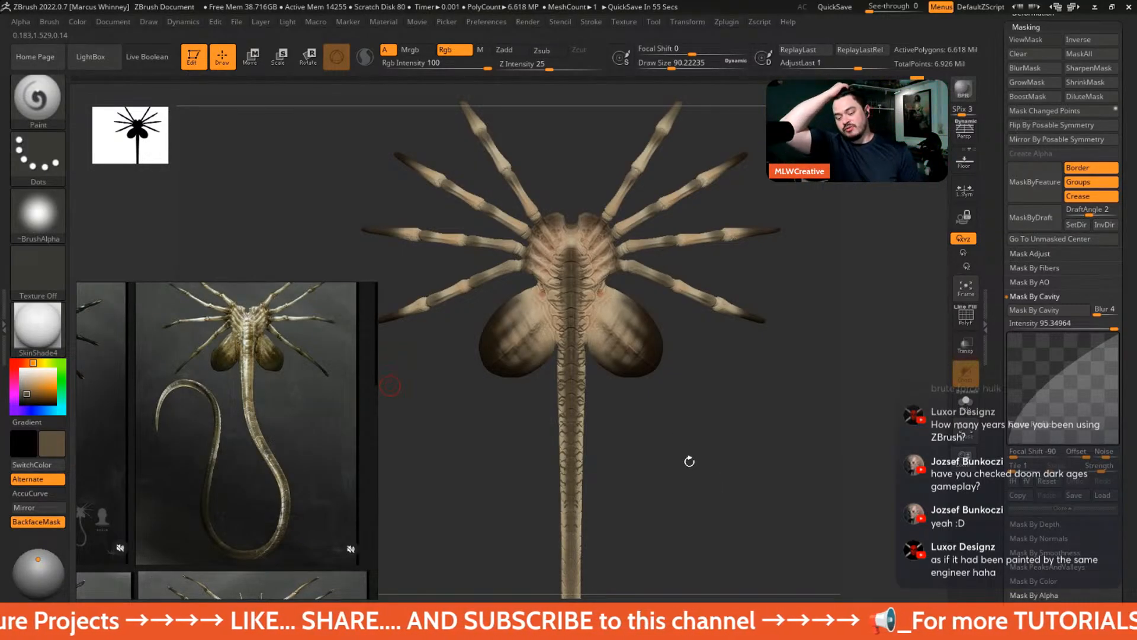
drag(713, 401, 798, 255)
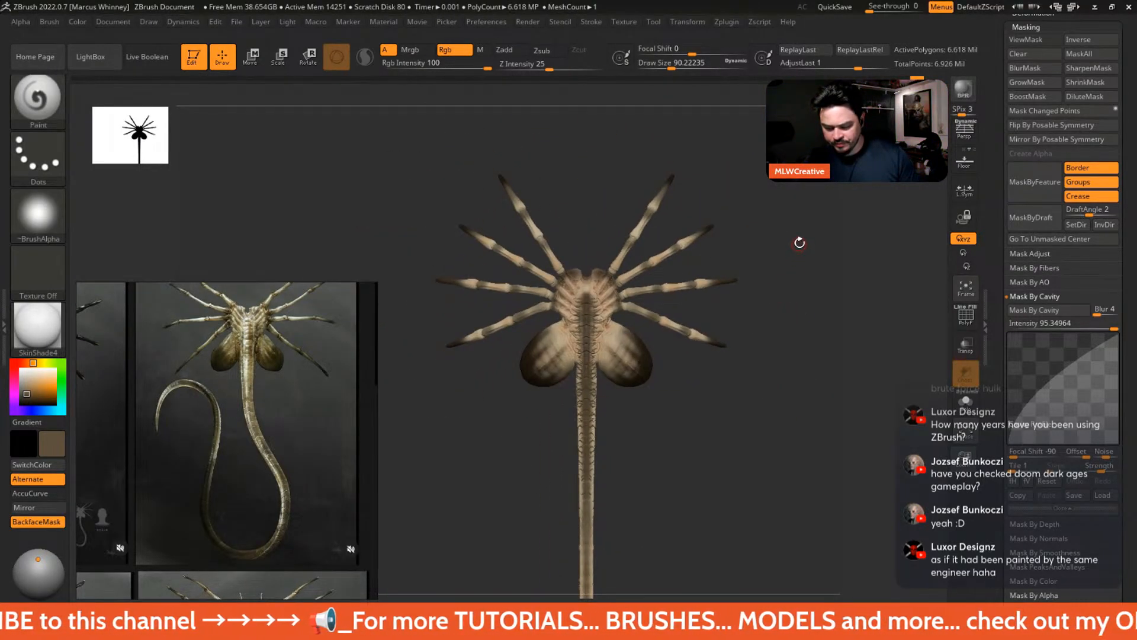
- Sample the reddish brown on the upper back and tint the leg bases with draw size about 90
alt+drag(773, 186, 752, 296)
alt+drag(739, 251, 661, 521)
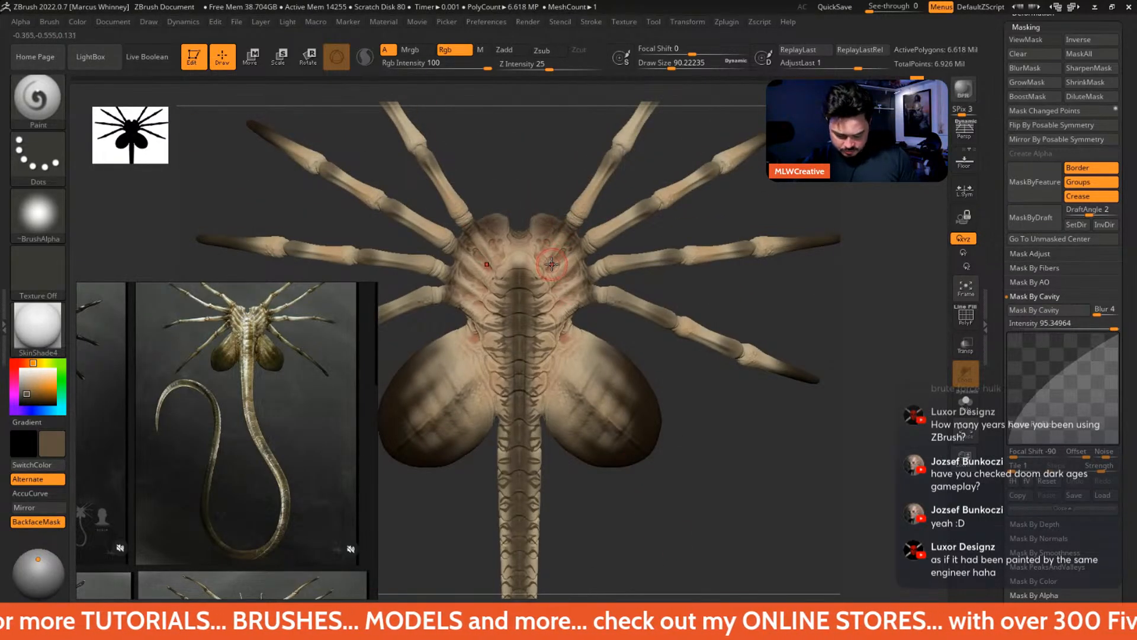
key(c)
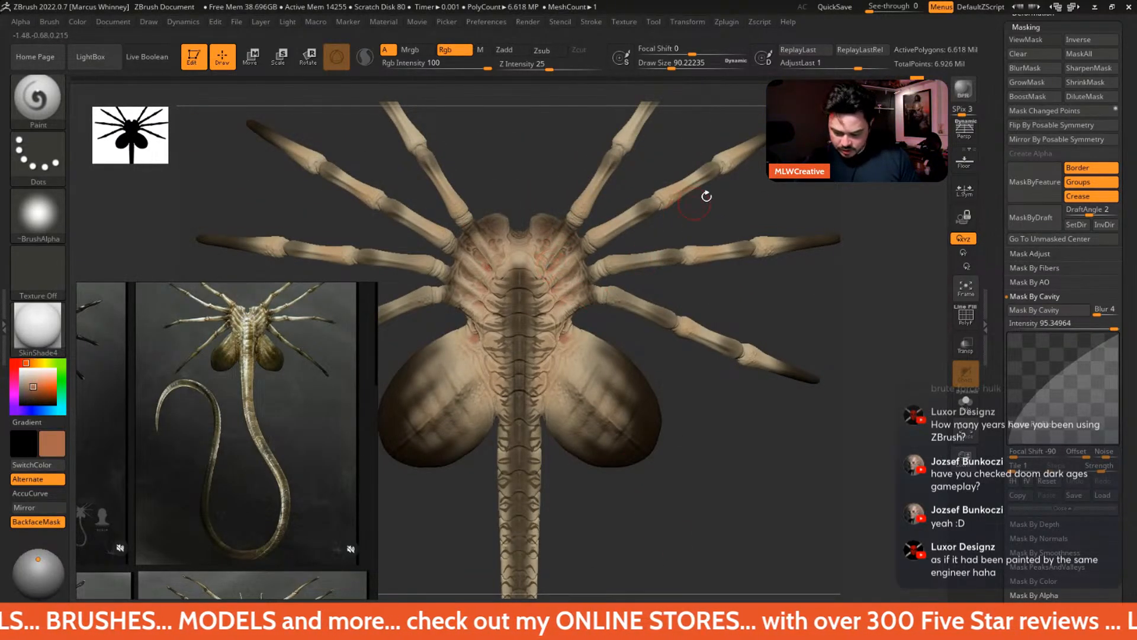
mouse_move(706, 196)
mouse_down()
mouse_move(734, 264)
mouse_move(700, 217)
mouse_up()
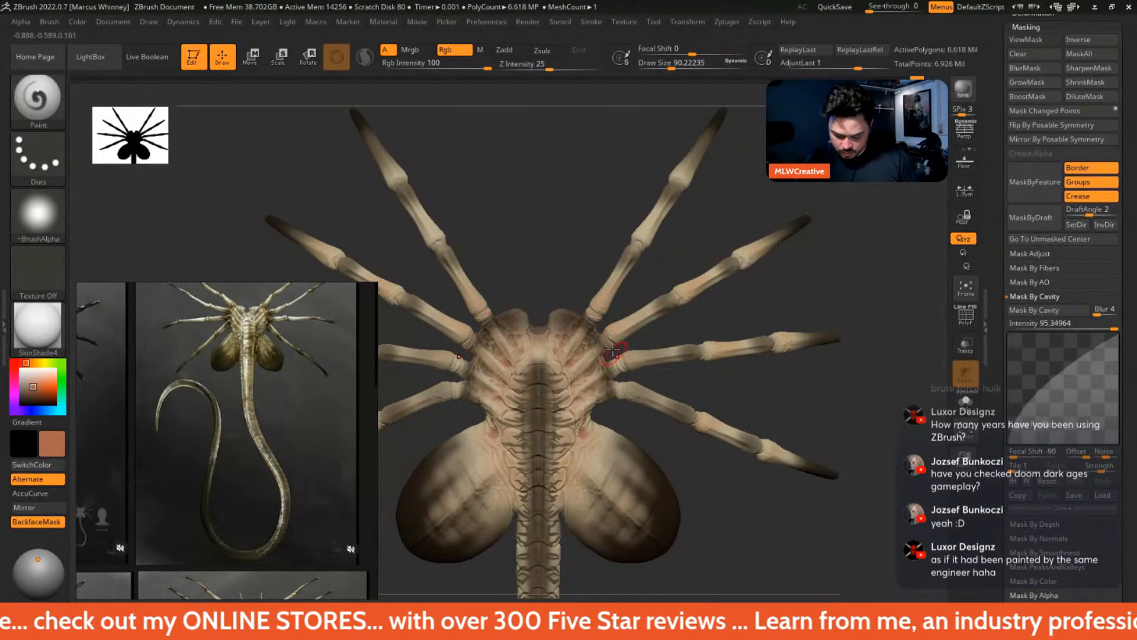
- Tint the leg joints on the creature's underside reddish brown at Rgb Intensity 100
mouse_move(730, 341)
mouse_down()
mouse_move(744, 240)
mouse_move(715, 203)
mouse_up()
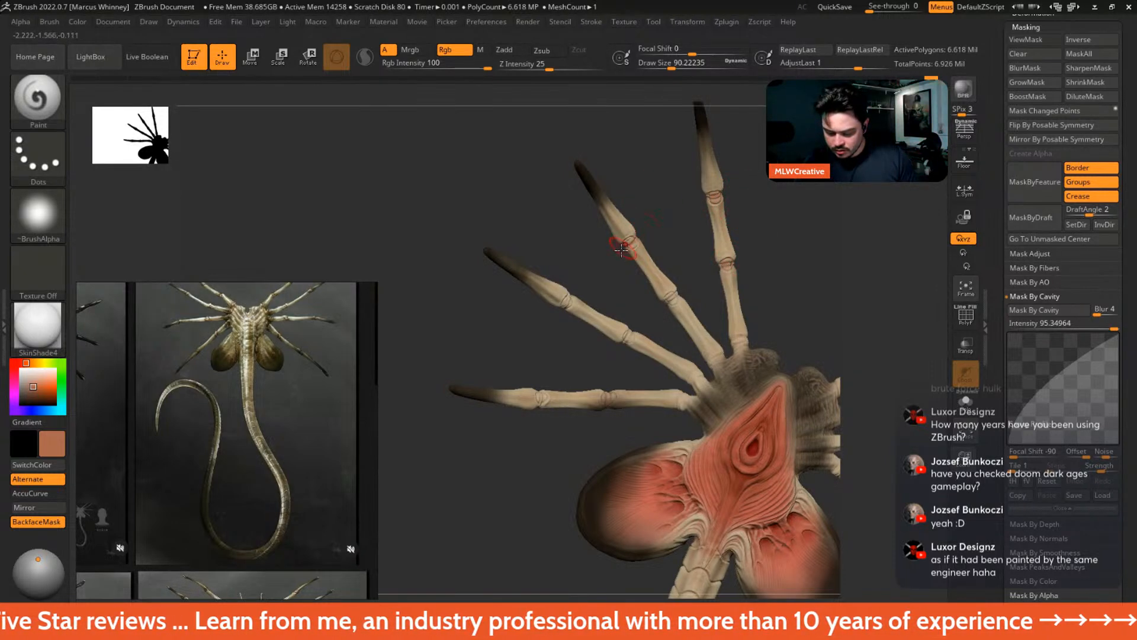
mouse_move(655, 216)
mouse_down()
mouse_move(662, 247)
mouse_move(563, 304)
mouse_move(595, 252)
mouse_up()
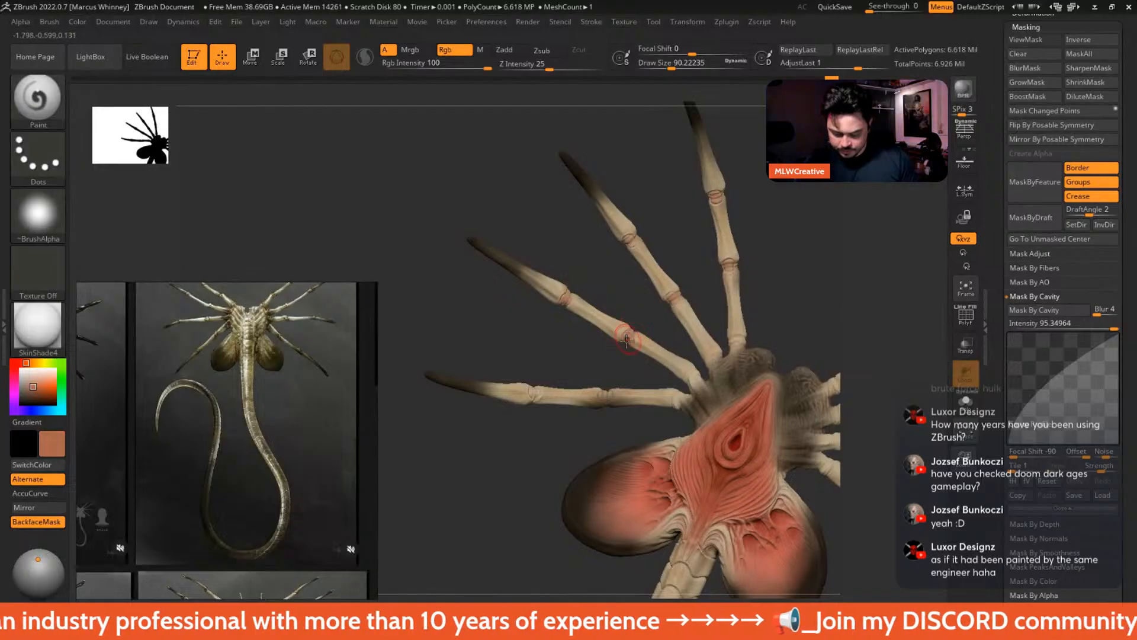
drag(579, 355, 607, 406)
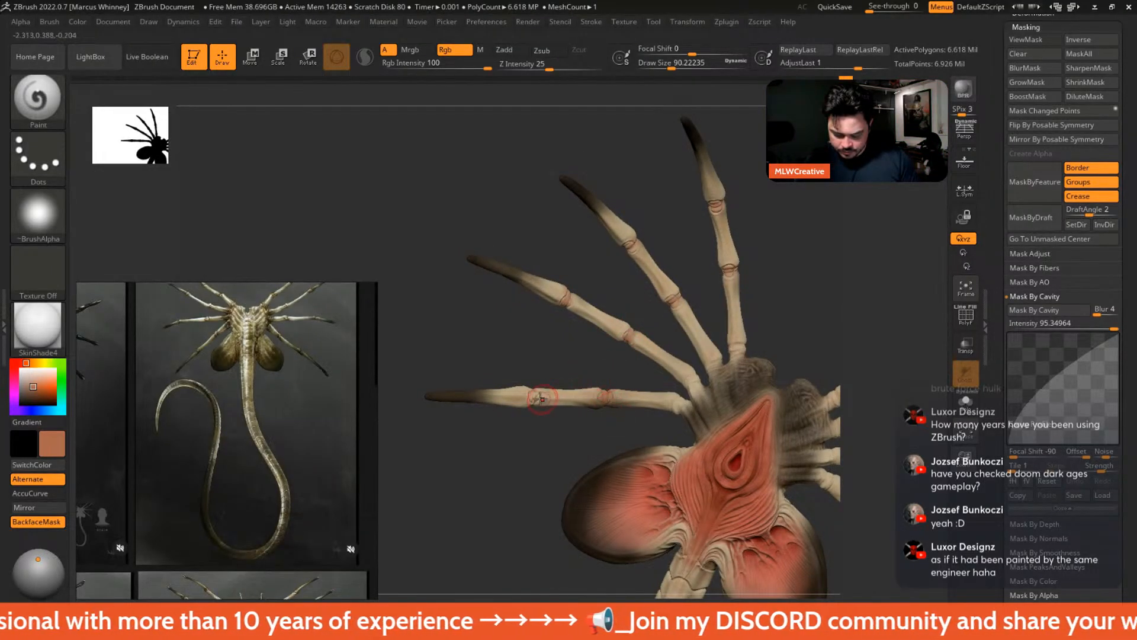
mouse_move(540, 356)
mouse_down()
mouse_move(799, 247)
mouse_move(743, 167)
mouse_move(825, 223)
mouse_move(683, 167)
mouse_up()
- Tint the leg bases, upper sac edges and upper tail on the underside reddish brown with draw size about 145
drag(631, 207, 607, 291)
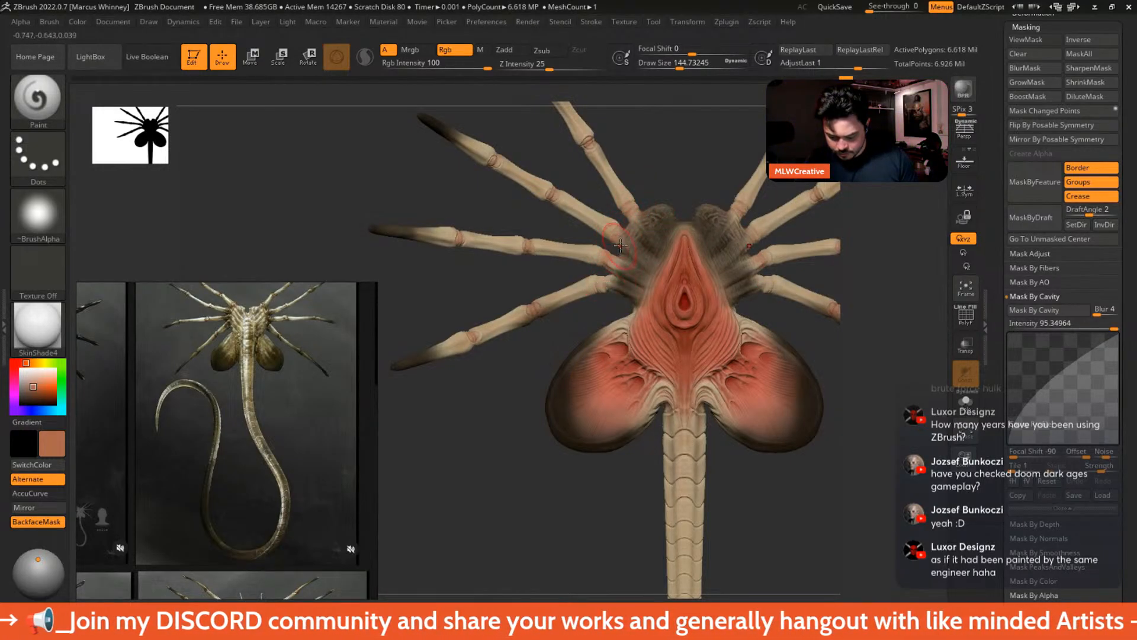
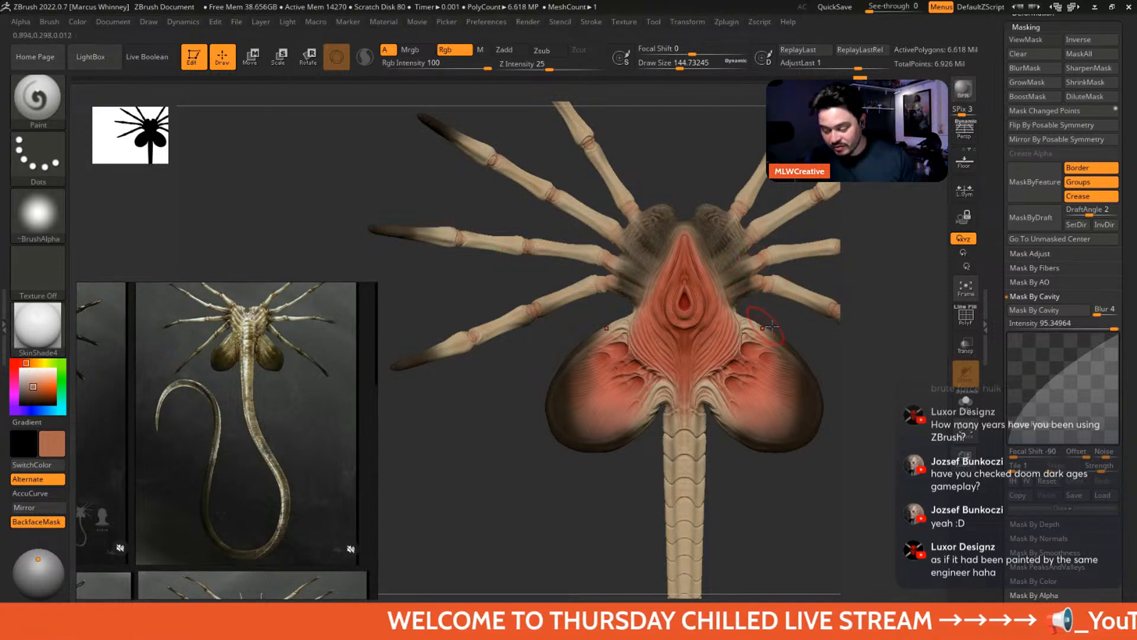
key(ctrl)
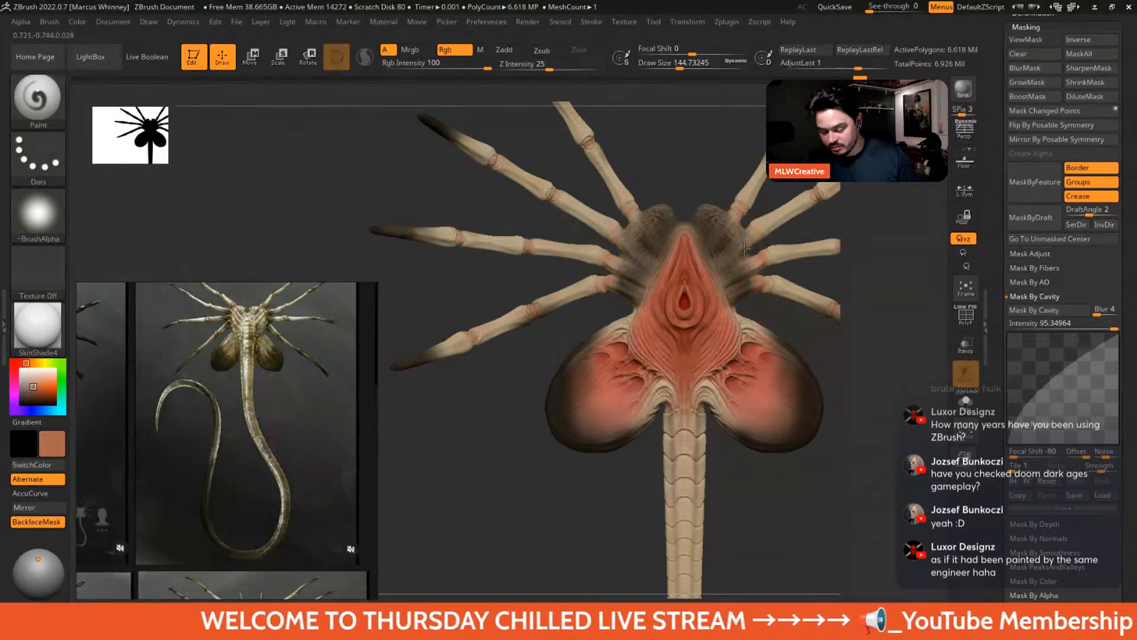
alt+drag(857, 397, 681, 261)
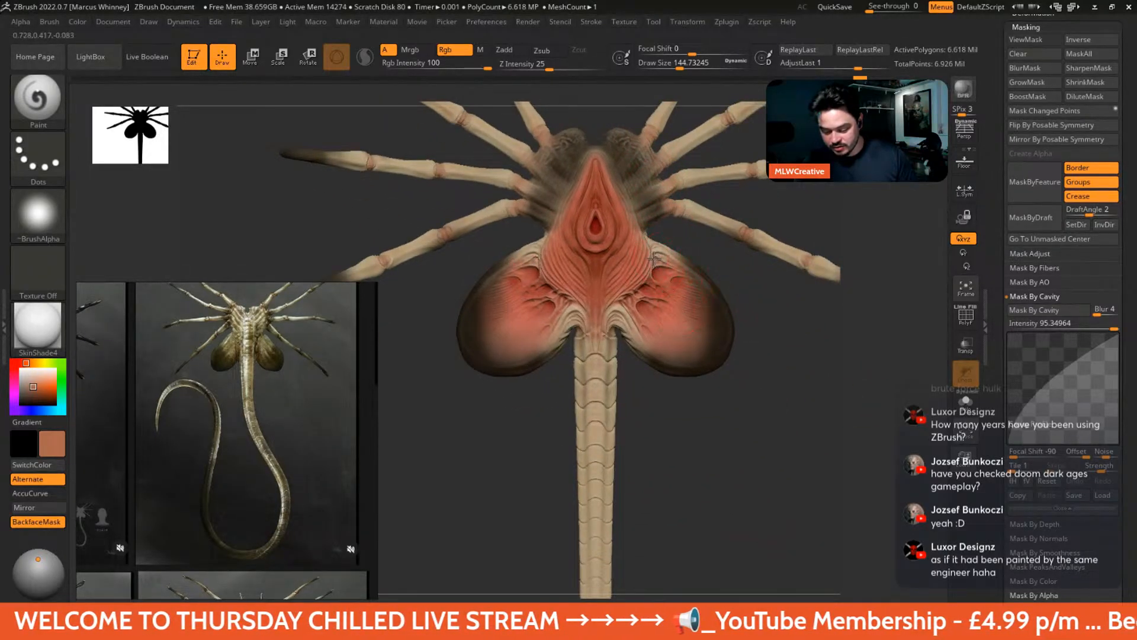
drag(688, 424, 681, 214)
- Add reddish-brown tints around the leg bases and ribs on the creature's back
mouse_move(693, 266)
mouse_down()
mouse_move(610, 394)
mouse_move(708, 379)
mouse_move(680, 381)
mouse_move(682, 423)
mouse_up()
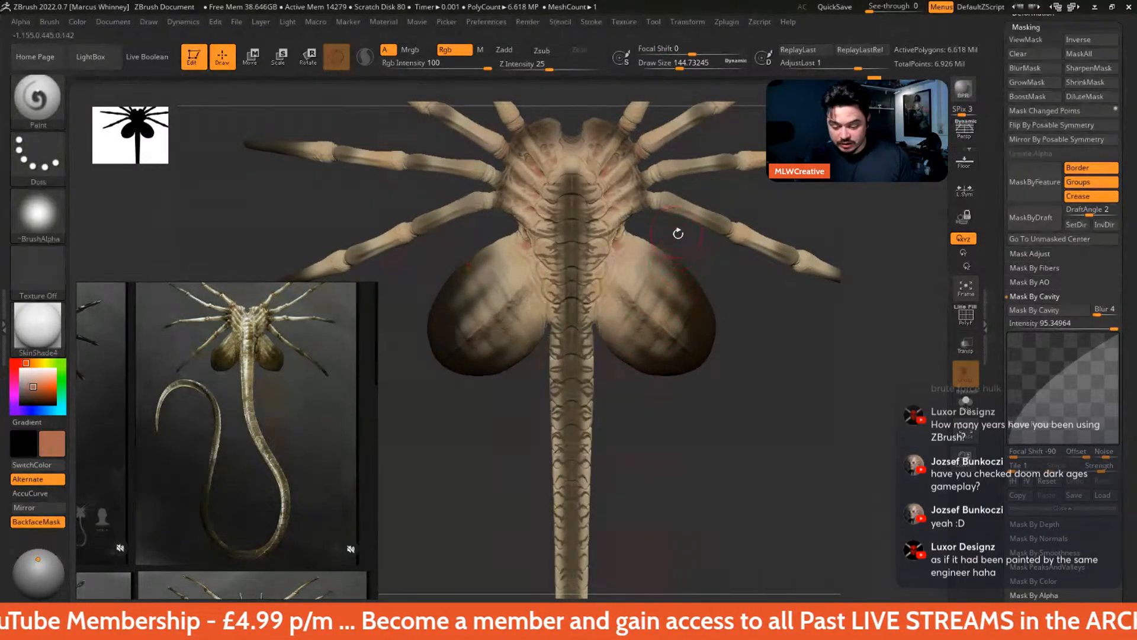
alt+drag(678, 234, 700, 279)
drag(638, 234, 624, 222)
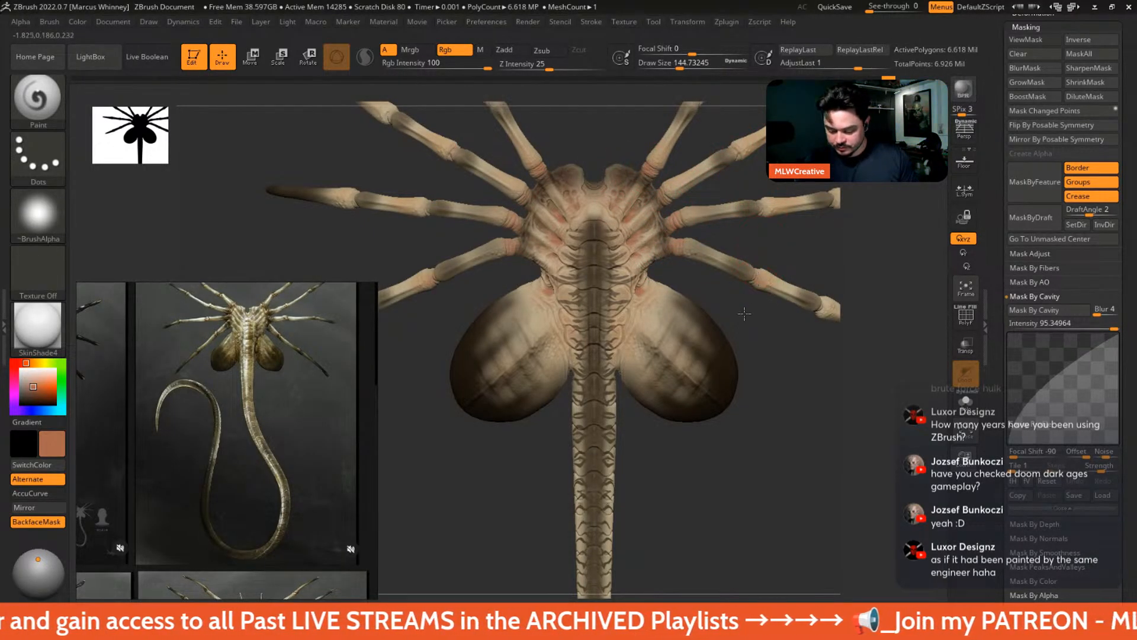
mouse_move(772, 359)
alt+mouse_down()
mouse_move(783, 247)
mouse_move(786, 302)
mouse_move(753, 296)
mouse_move(788, 293)
mouse_move(830, 264)
mouse_move(781, 276)
alt+mouse_up()
drag(741, 329, 730, 311)
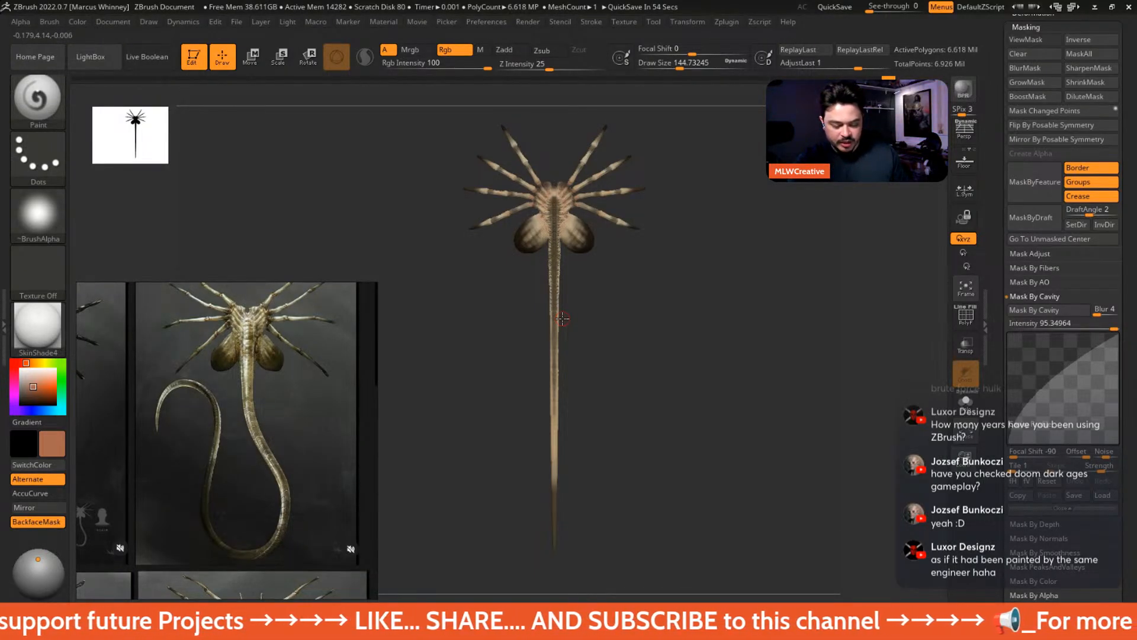
- Review the whole creature from the back and set the painting colour to white
ctrl+right_drag(689, 239, 699, 296)
right_drag(669, 367, 637, 362)
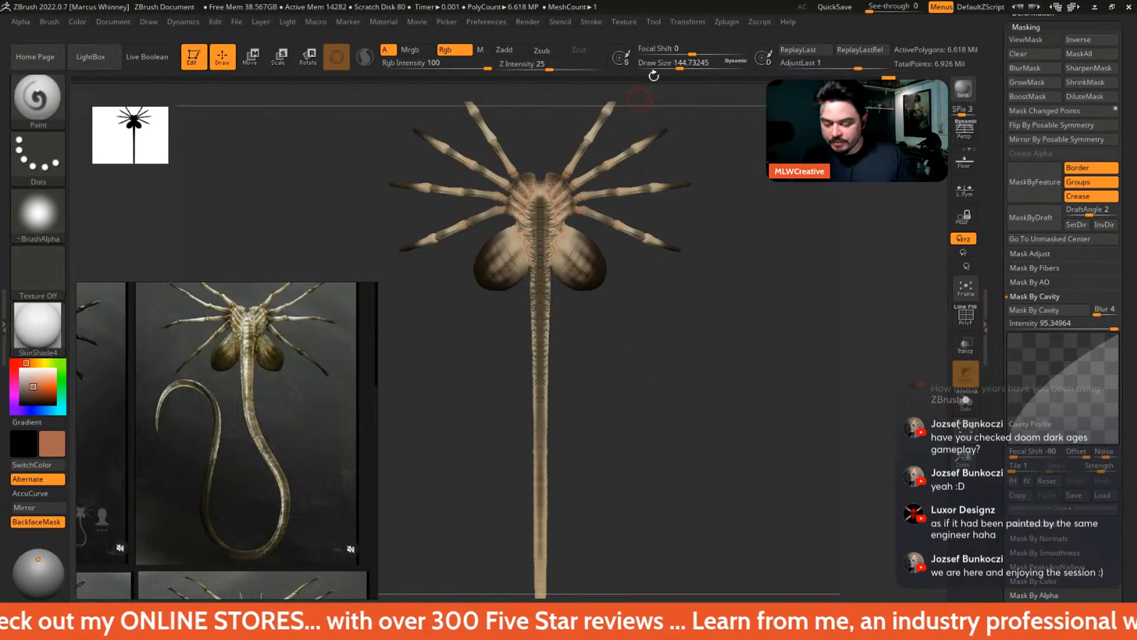
ctrl+right_drag(676, 241, 622, 279)
drag(27, 382, 21, 362)
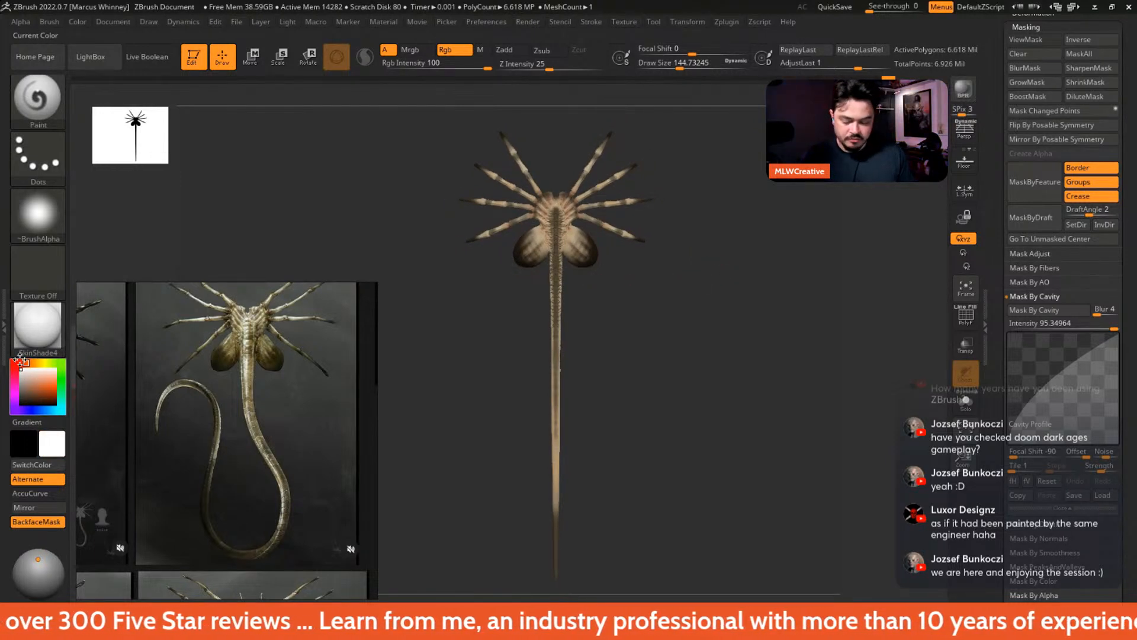
mouse_move(652, 237)
mouse_down()
mouse_move(673, 221)
mouse_move(774, 267)
mouse_move(609, 282)
mouse_move(710, 290)
mouse_move(719, 304)
mouse_up()
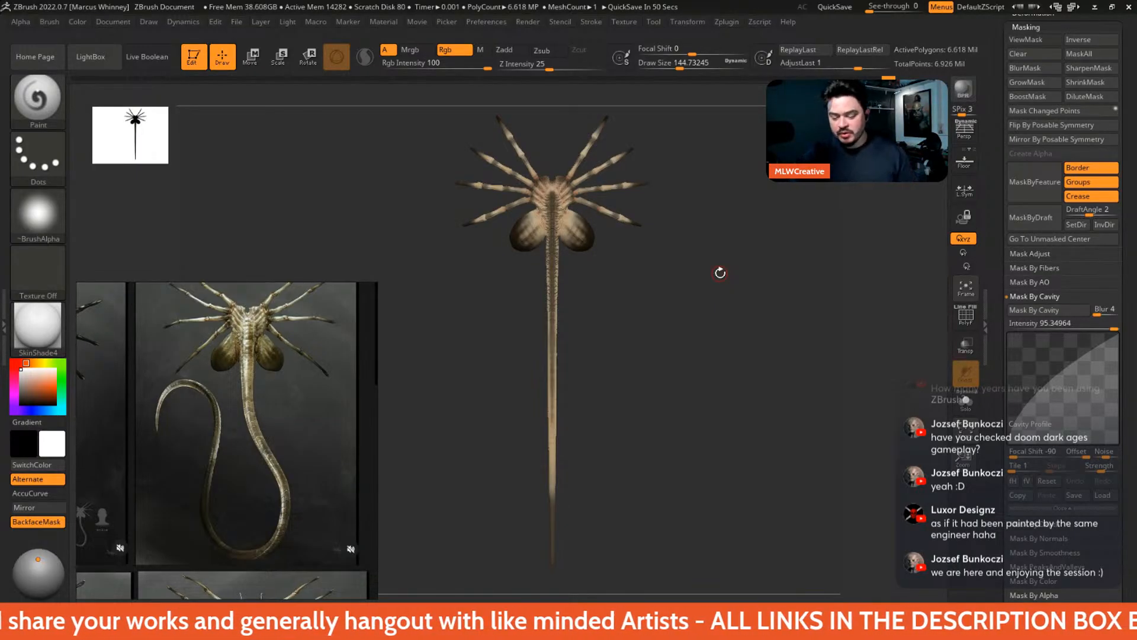
- Browse the reference board, examining the colouring and tail shapes of the concept images
scroll(275, 318, down, 5)
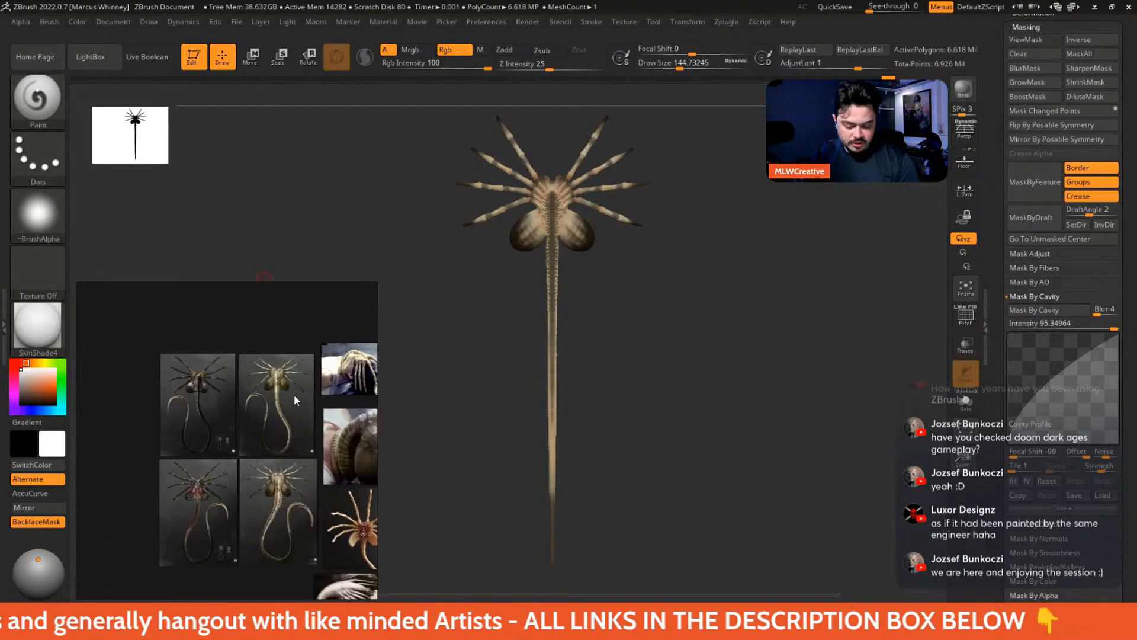
scroll(280, 397, up, 3)
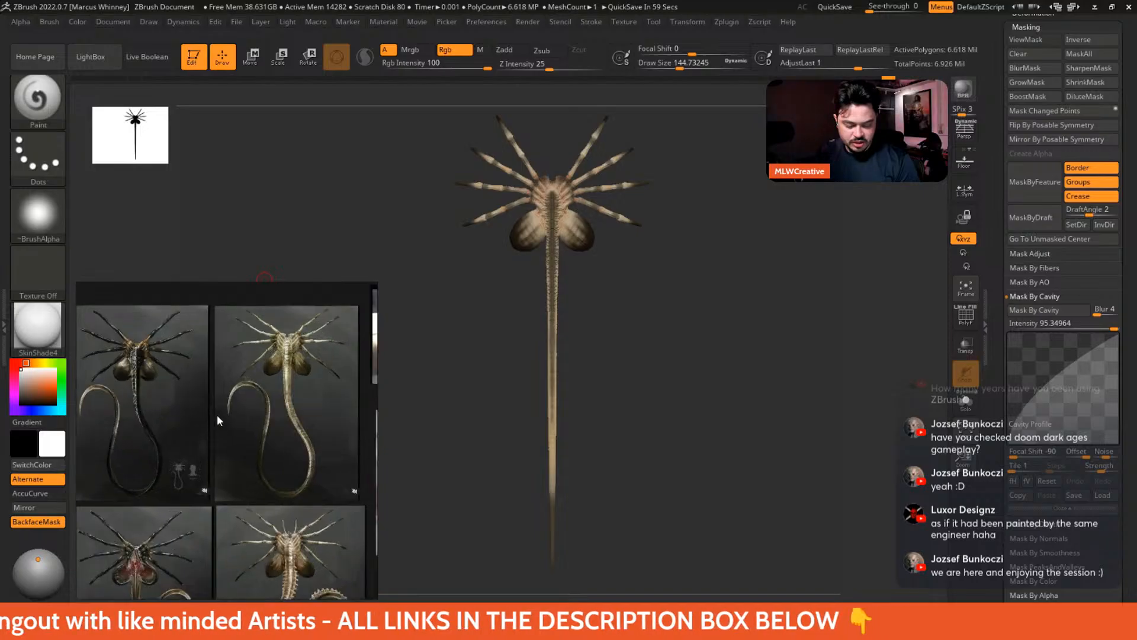
mouse_move(255, 400)
middle_down()
mouse_move(271, 436)
mouse_move(83, 421)
middle_up()
middle_drag(355, 377, 148, 374)
middle_drag(323, 321, 179, 337)
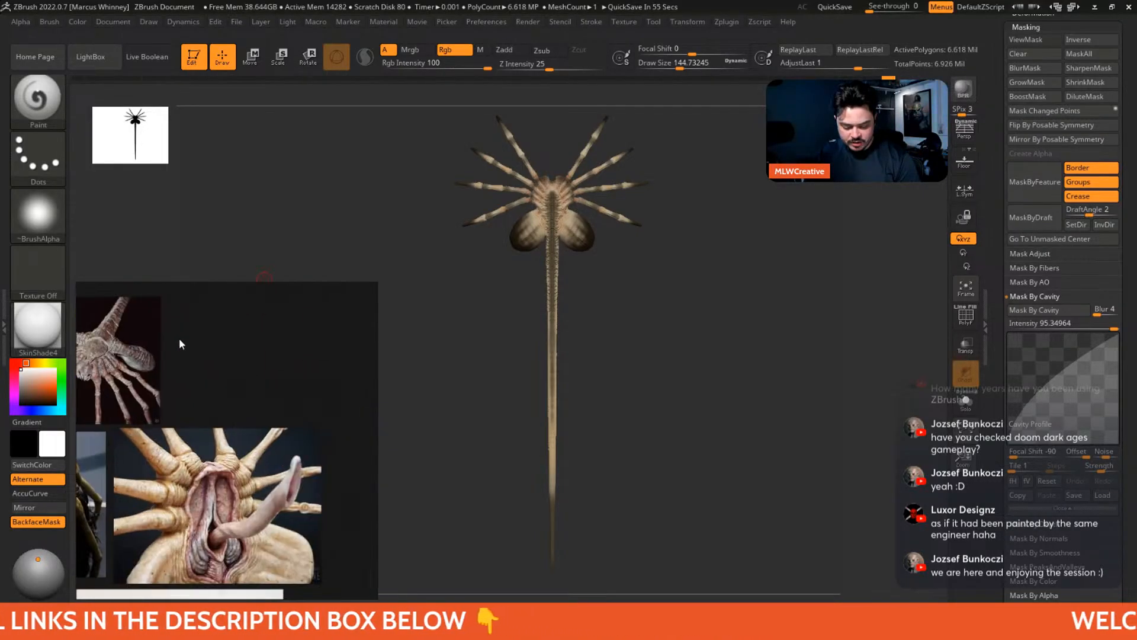
middle_drag(270, 452, 172, 311)
middle_drag(259, 532, 335, 339)
scroll(293, 415, down, 3)
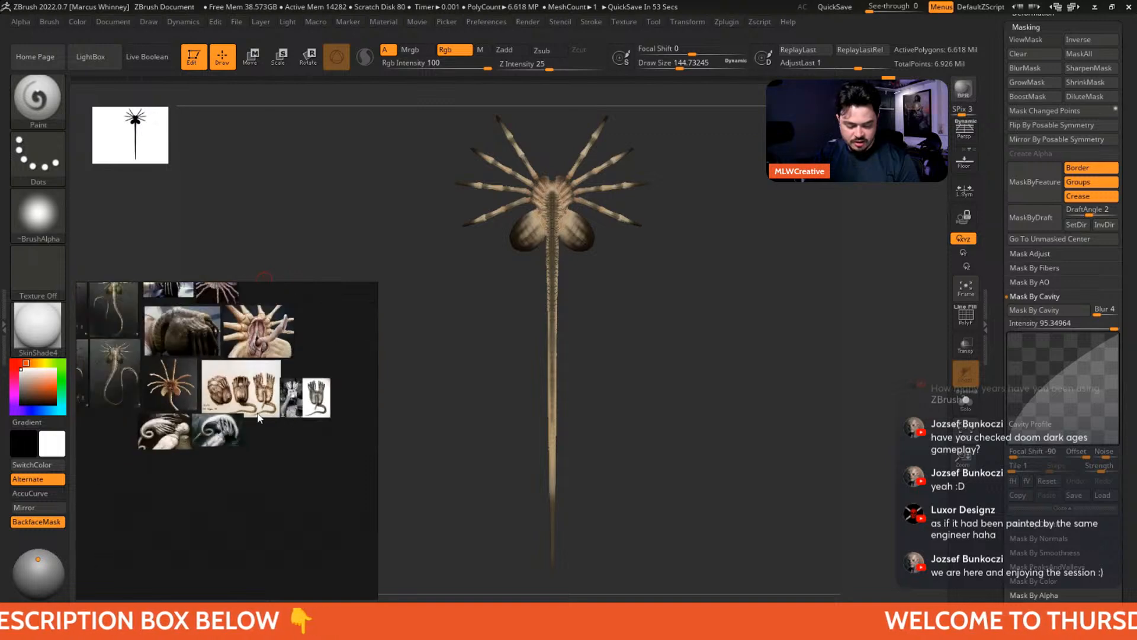
middle_drag(173, 398, 187, 460)
scroll(187, 459, up, 5)
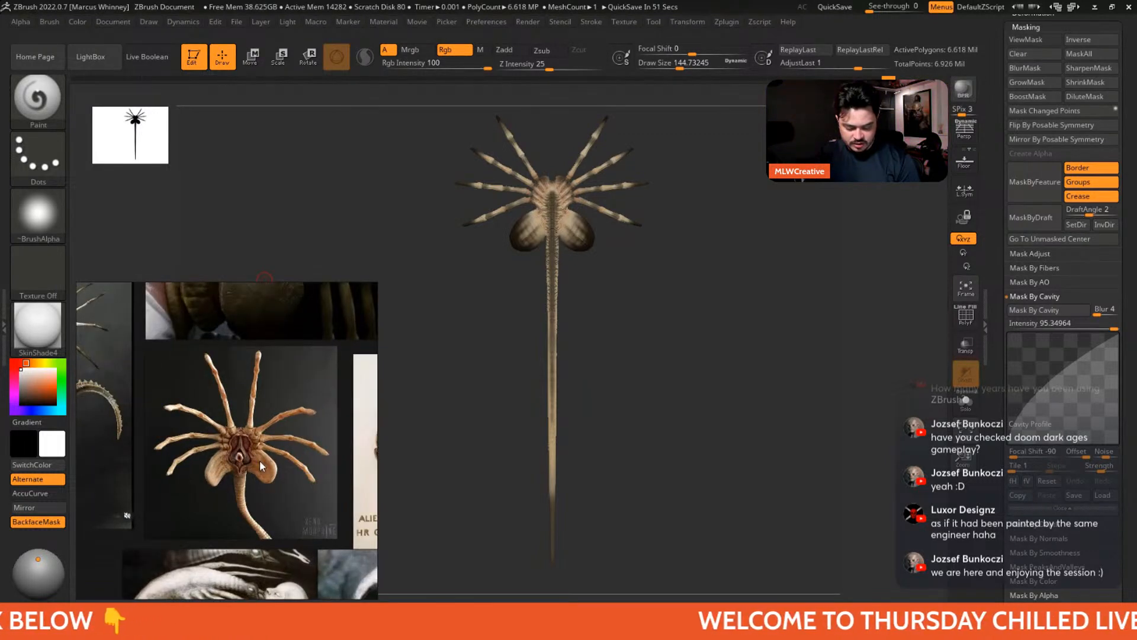
scroll(274, 415, down, 3)
middle_drag(273, 415, 317, 413)
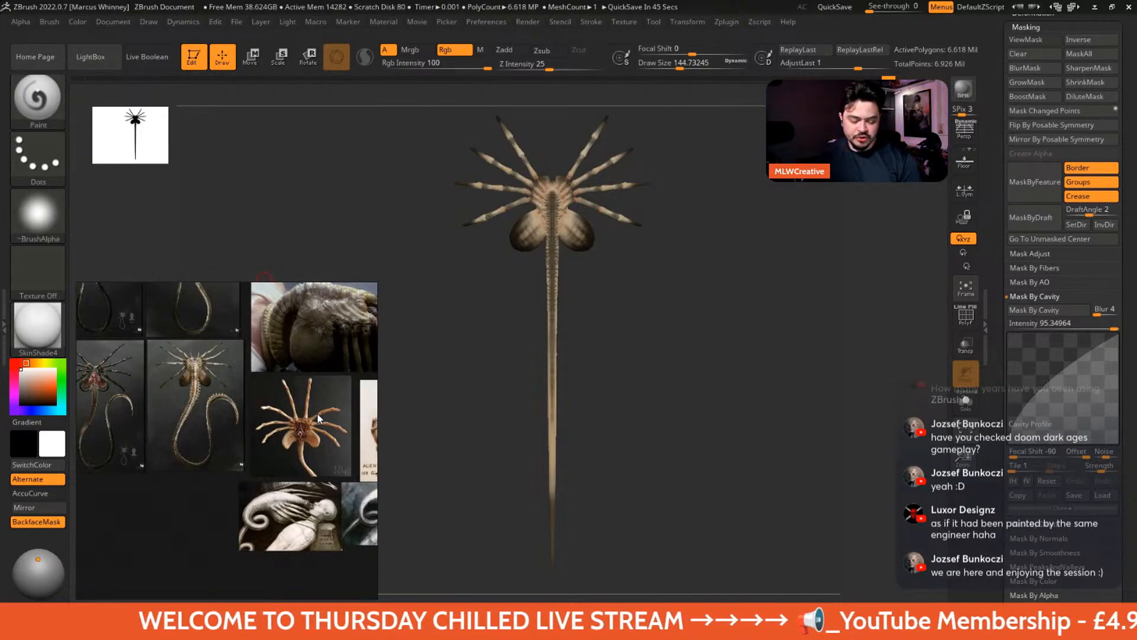
middle_drag(257, 355, 319, 451)
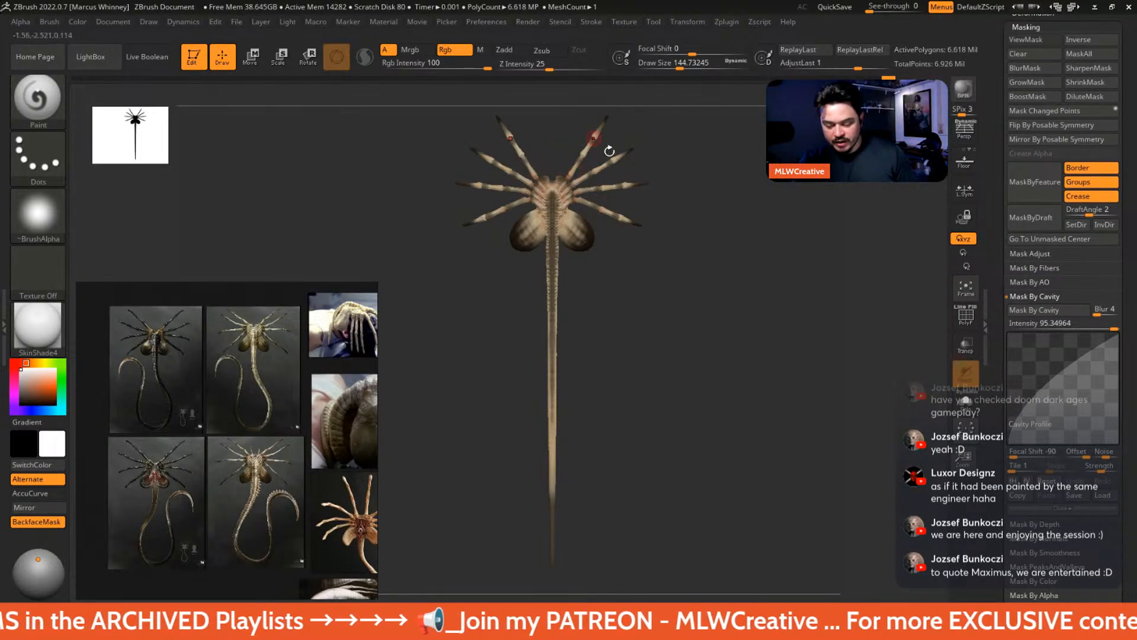
- Inspect the whole creature from the back and side and bring up the subtool list
mouse_move(609, 151)
mouse_down()
mouse_move(687, 171)
mouse_move(764, 220)
mouse_move(792, 221)
mouse_move(647, 214)
mouse_up()
alt+drag(749, 241, 645, 288)
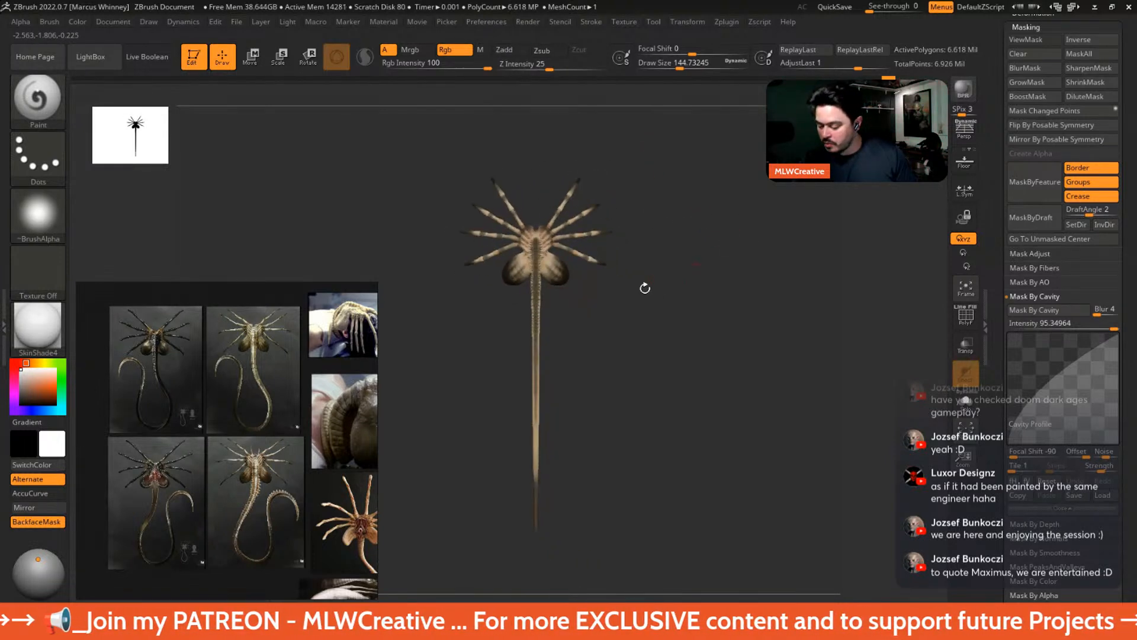
drag(692, 200, 738, 191)
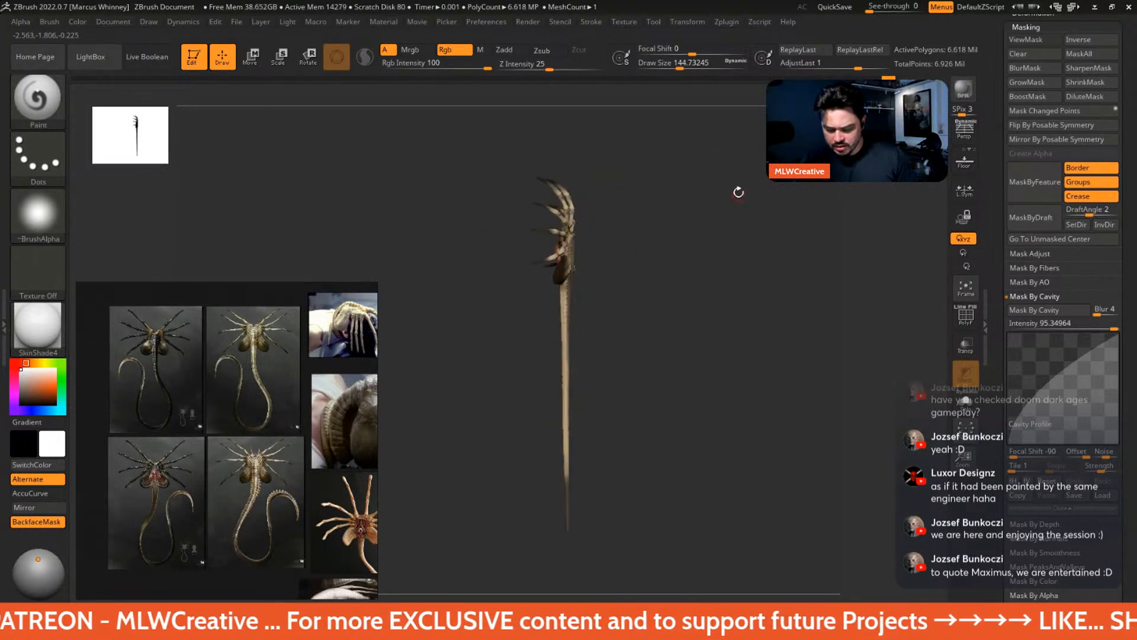
drag(1092, 31, 1054, 105)
click(1057, 28)
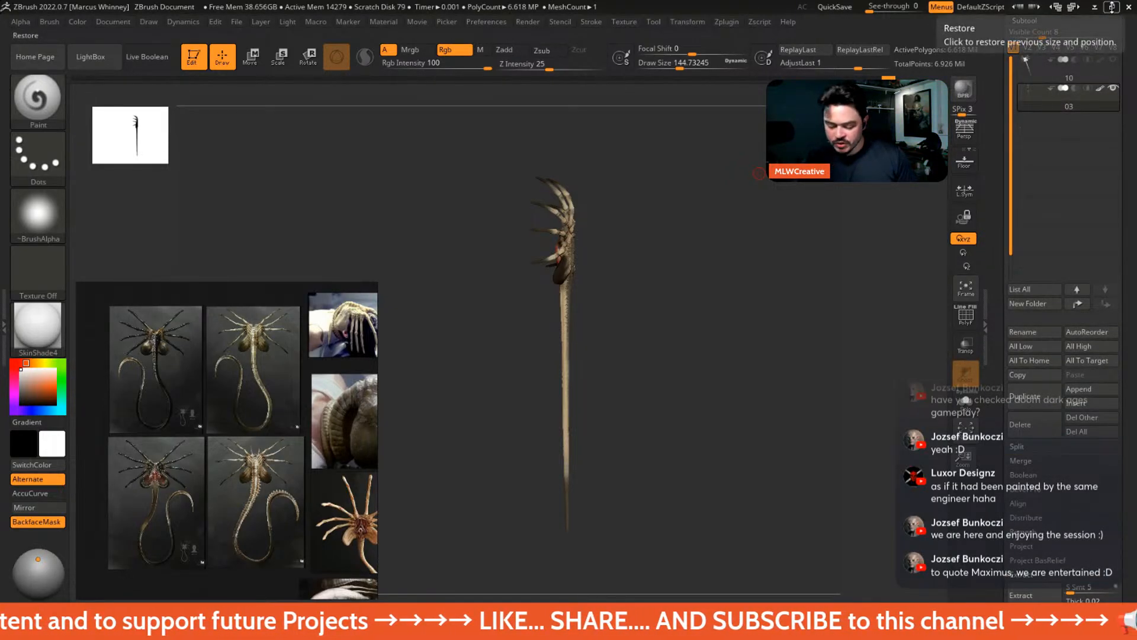
shift+drag(759, 174, 701, 236)
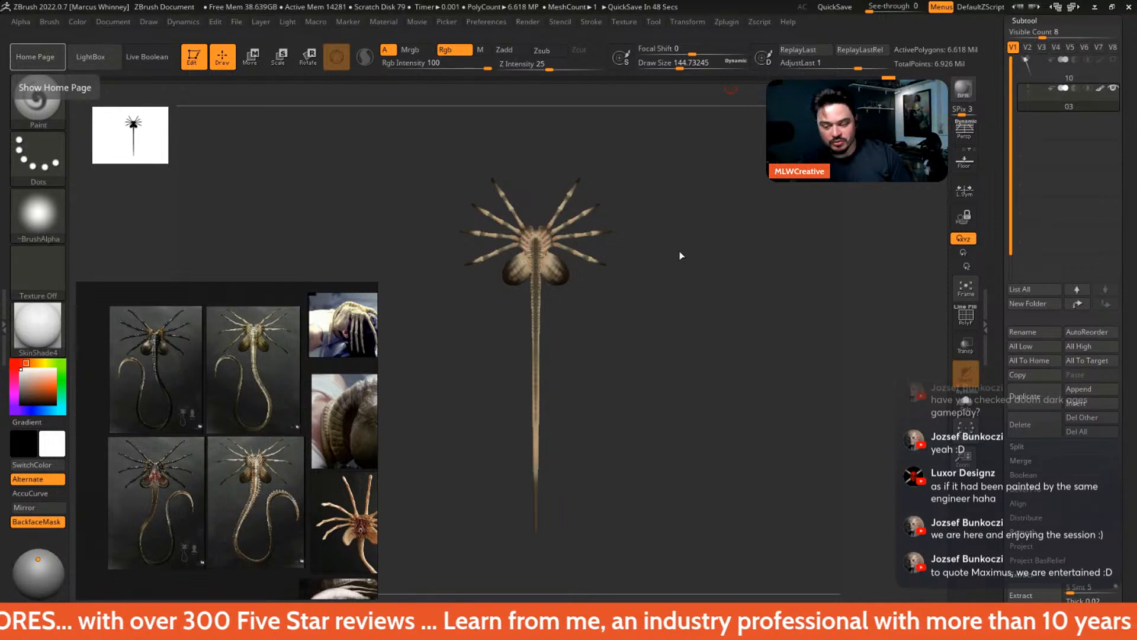
- Look through the plugin options for Transpose Master and review its posing tools
click(727, 24)
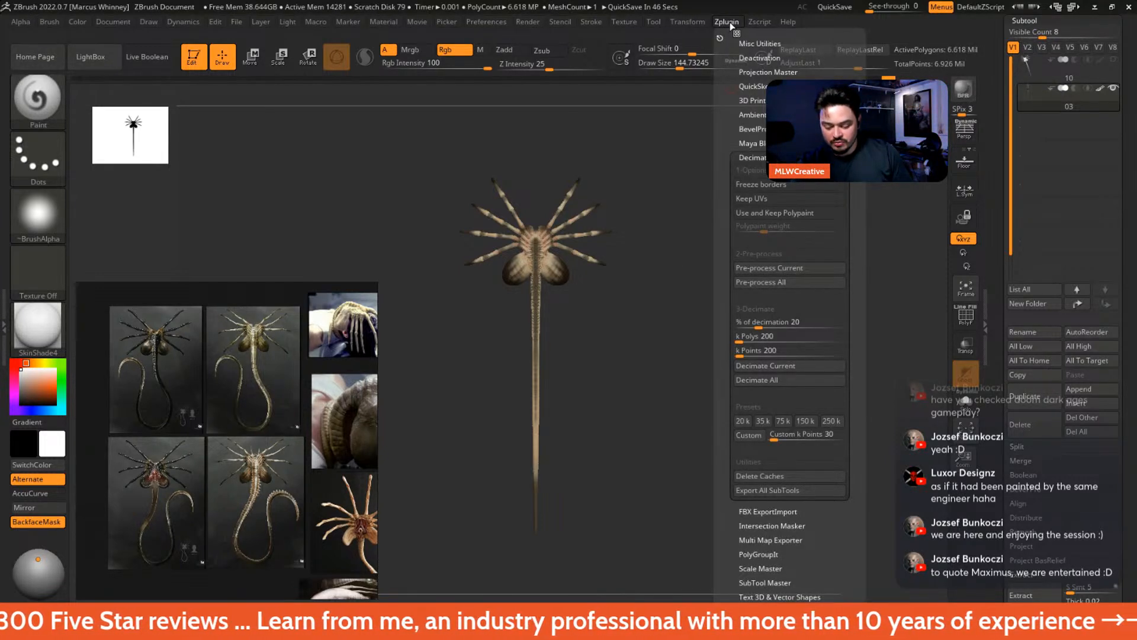
click(777, 157)
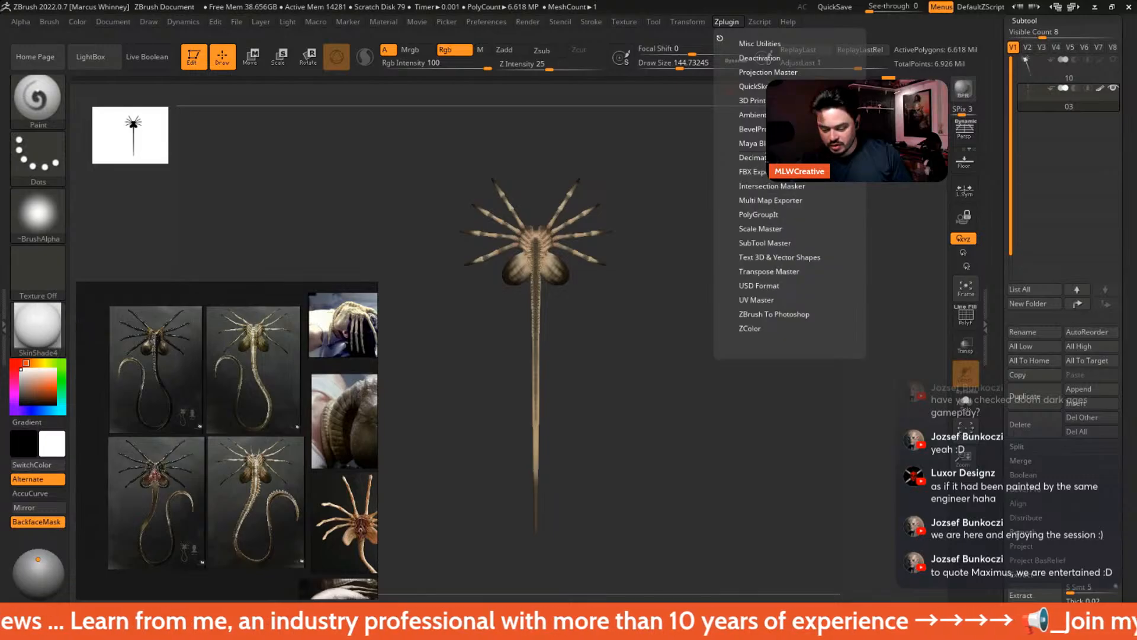
click(798, 274)
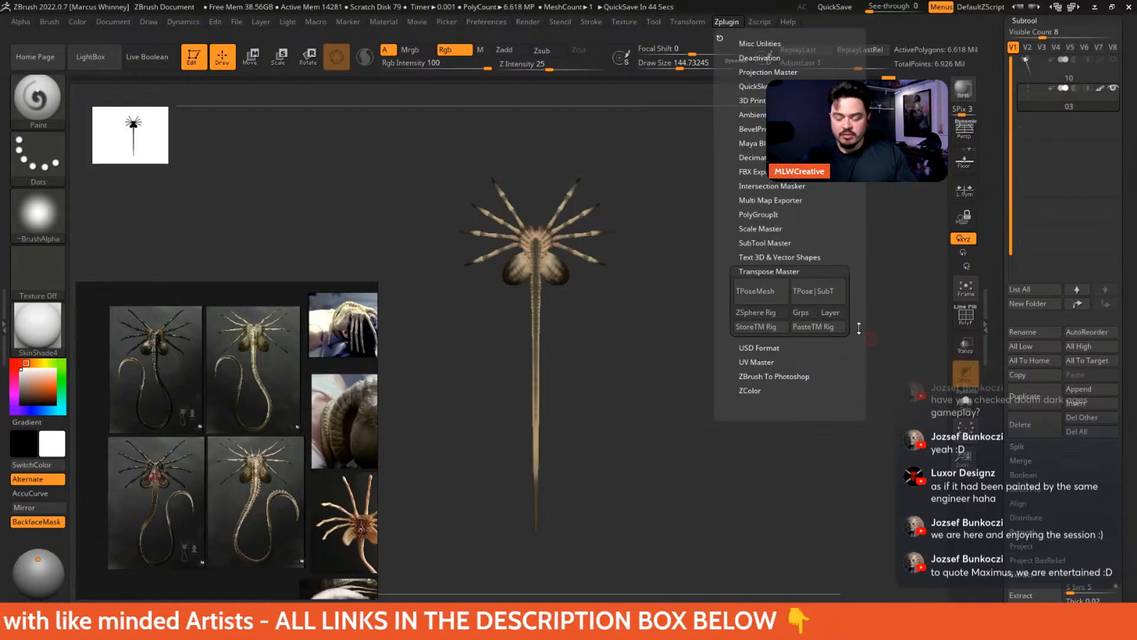
drag(727, 335, 810, 304)
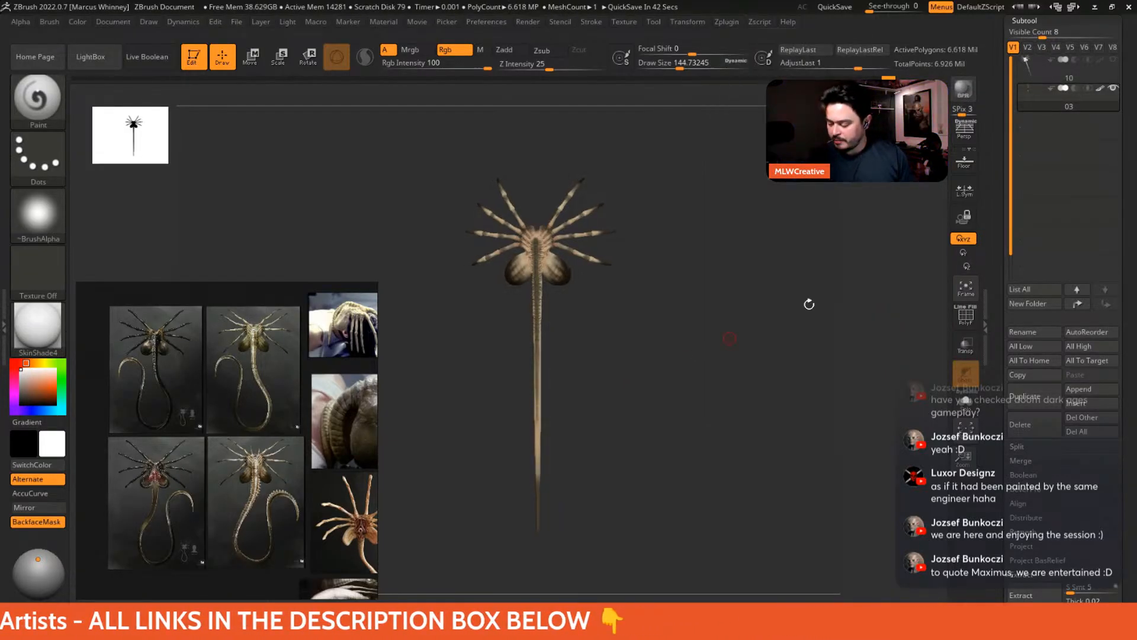
- Create a new layer on the creature and name it "Pose 1"
drag(1131, 243, 1136, 126)
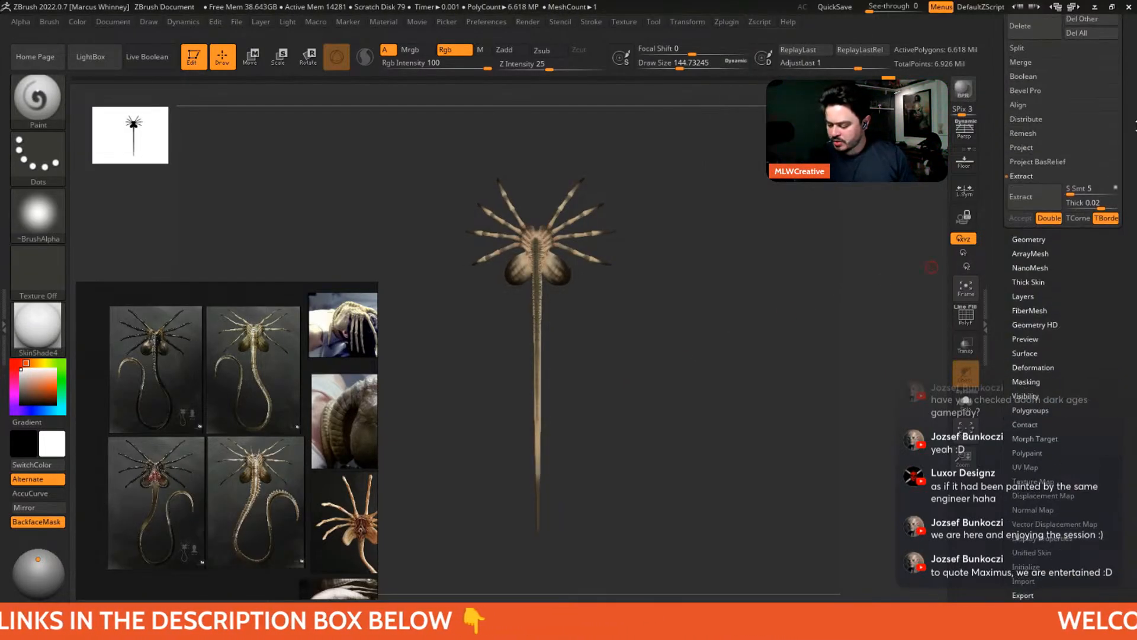
click(1020, 296)
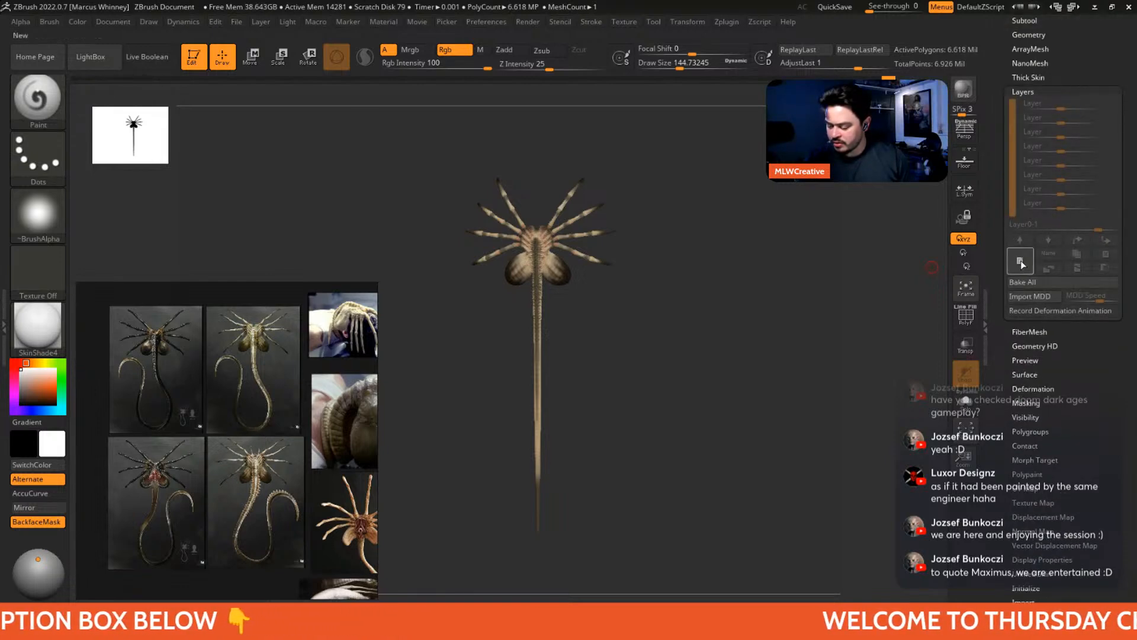
click(1020, 261)
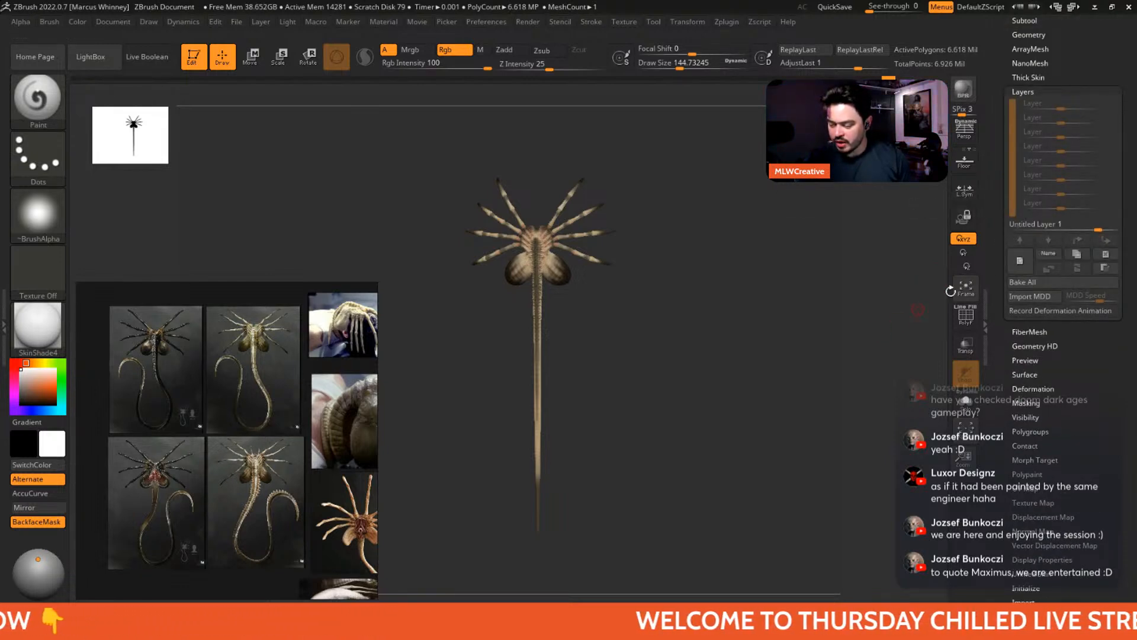
click(1048, 253)
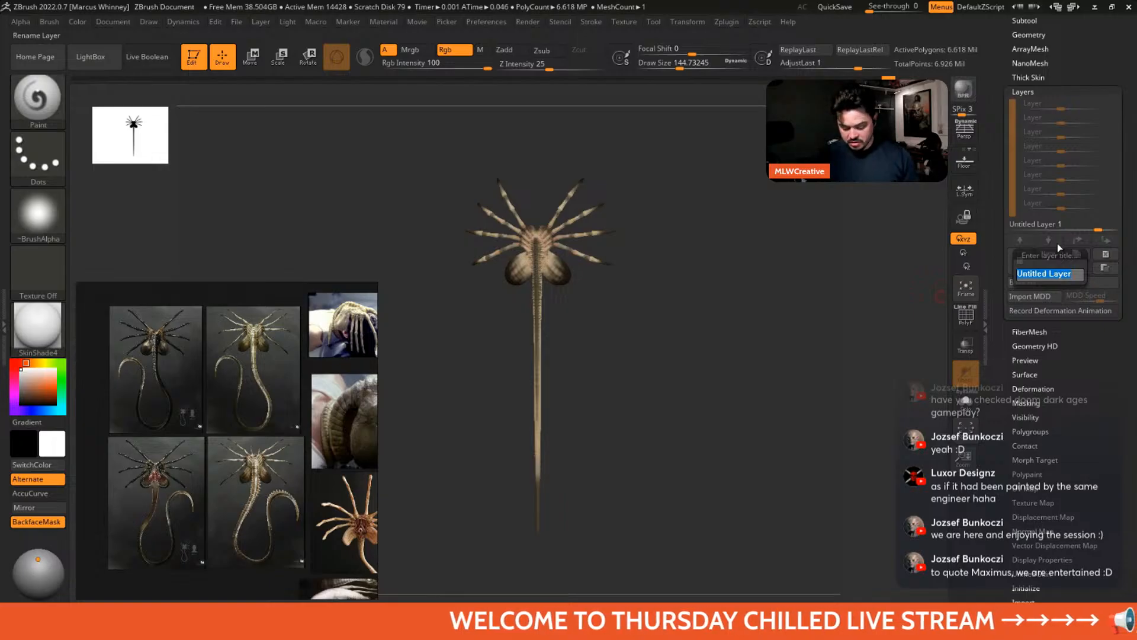
text(Pose 1)
key(Return)
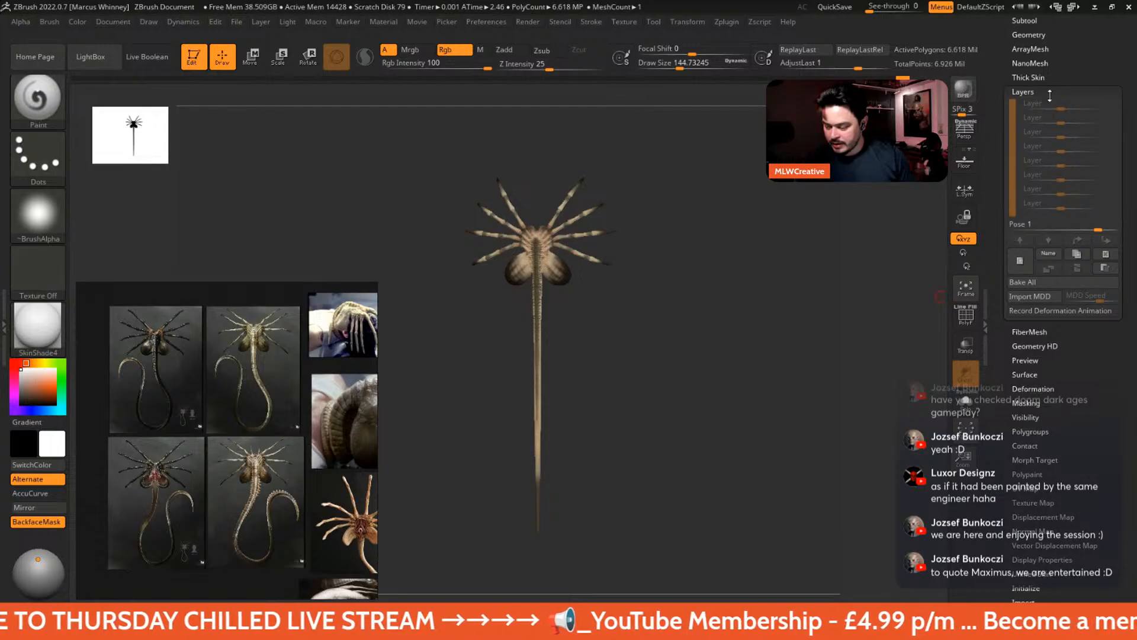
- Undo the accidental layer change and delete the "Pose 1" layer
click(1053, 283)
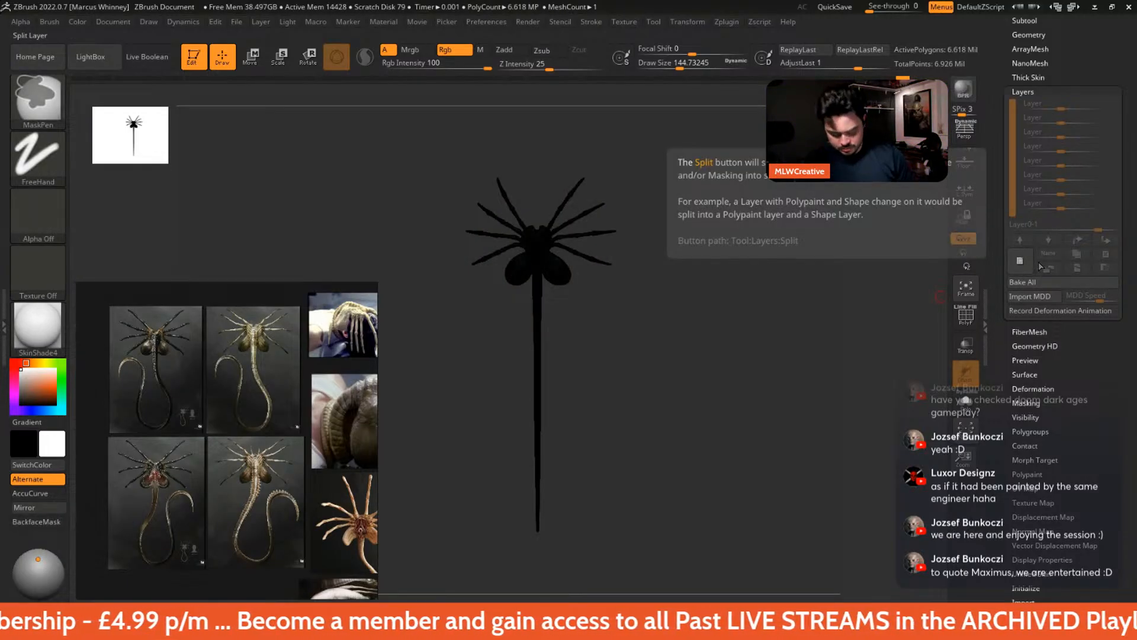
key(ctrl+z)
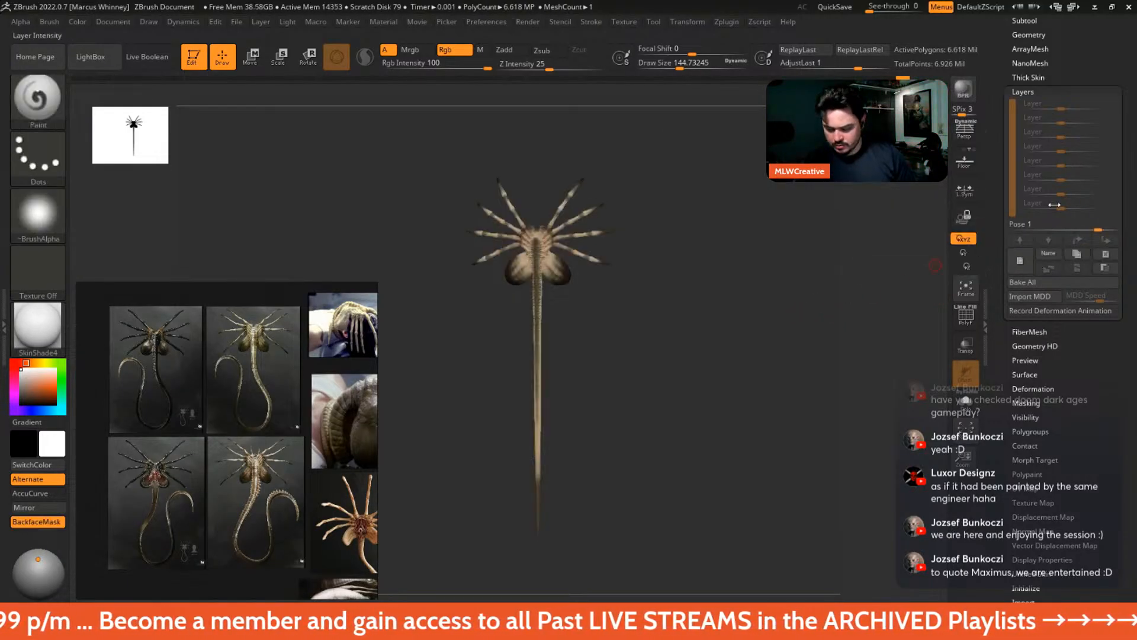
click(1105, 256)
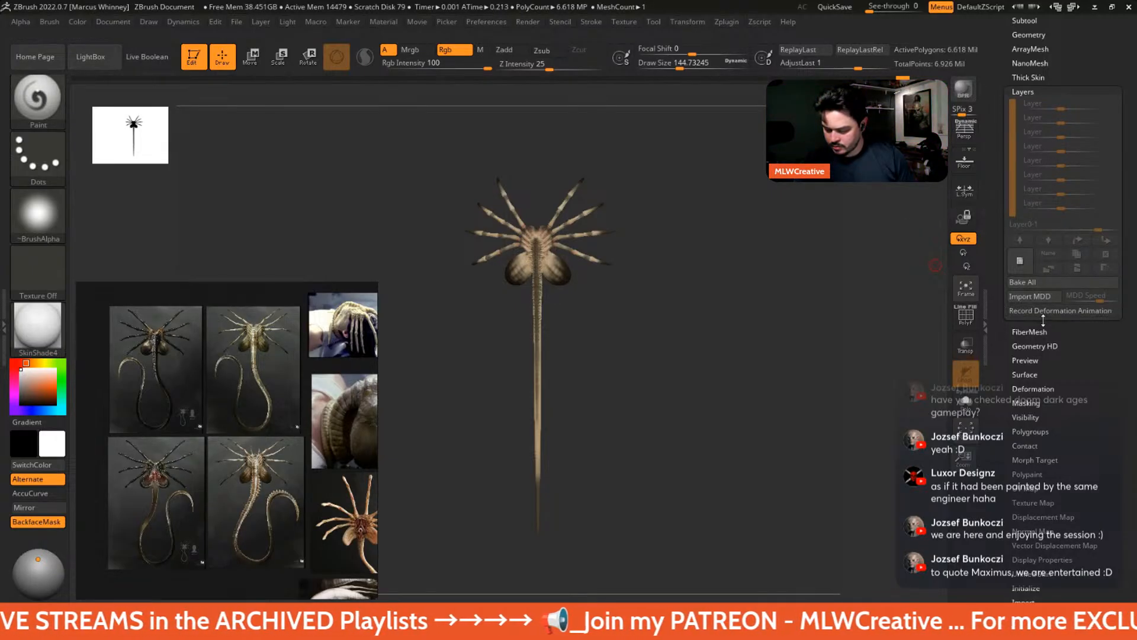
- Try raising an untitled layer's intensity to 5, undo the change and delete the layer
drag(1043, 321, 1041, 362)
click(1025, 180)
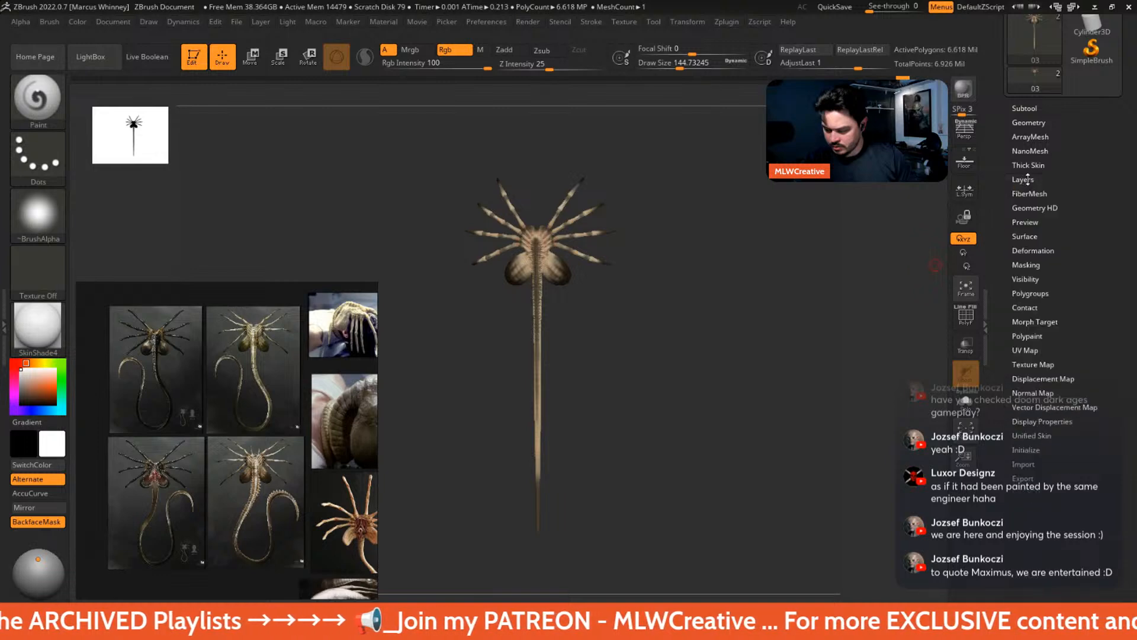
click(1027, 180)
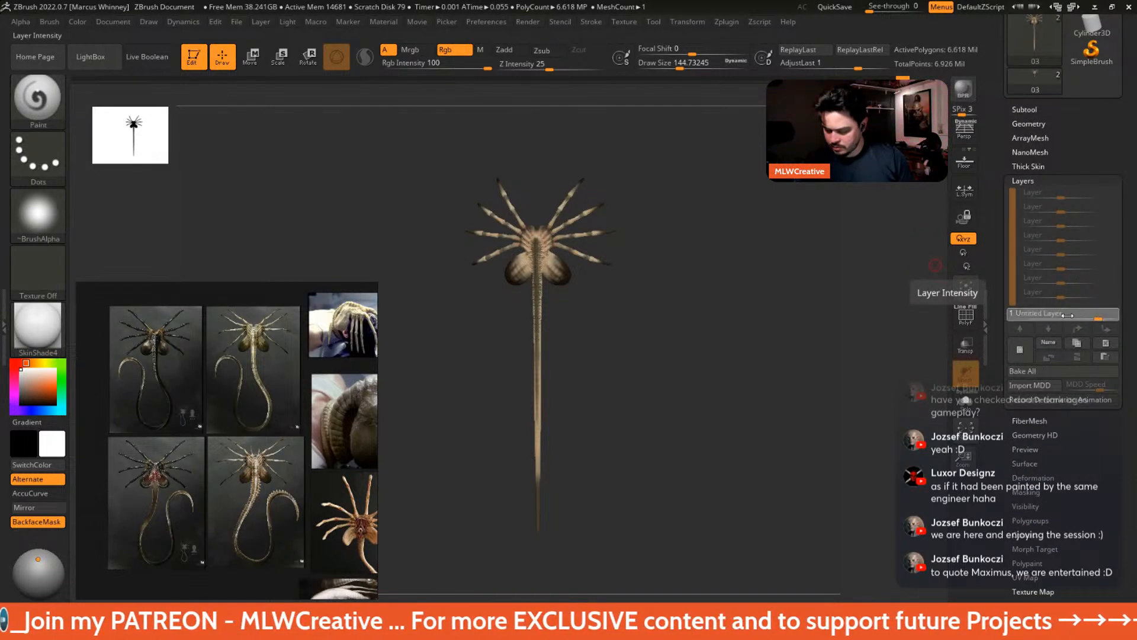
drag(1068, 315, 1060, 316)
key(ctrl)
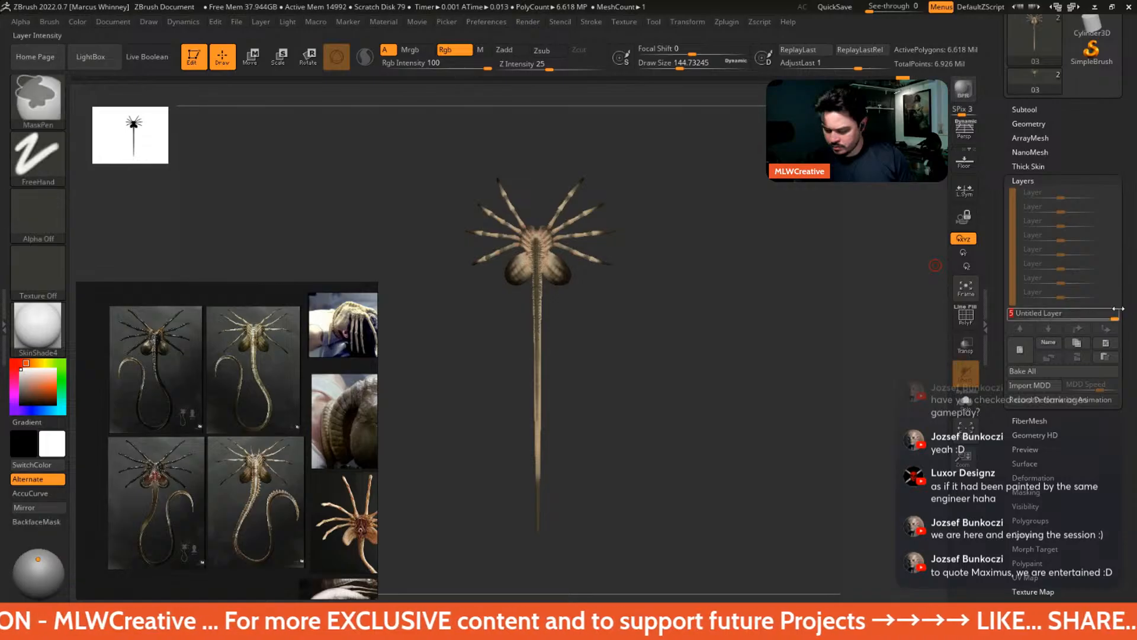
mouse_move(1105, 345)
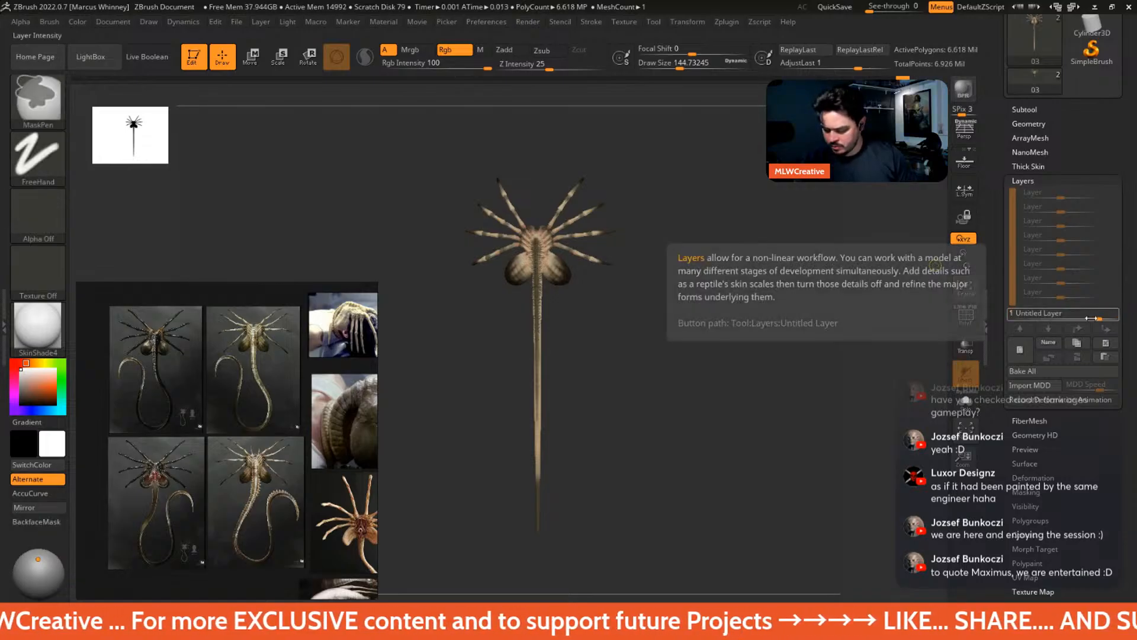
click(1105, 345)
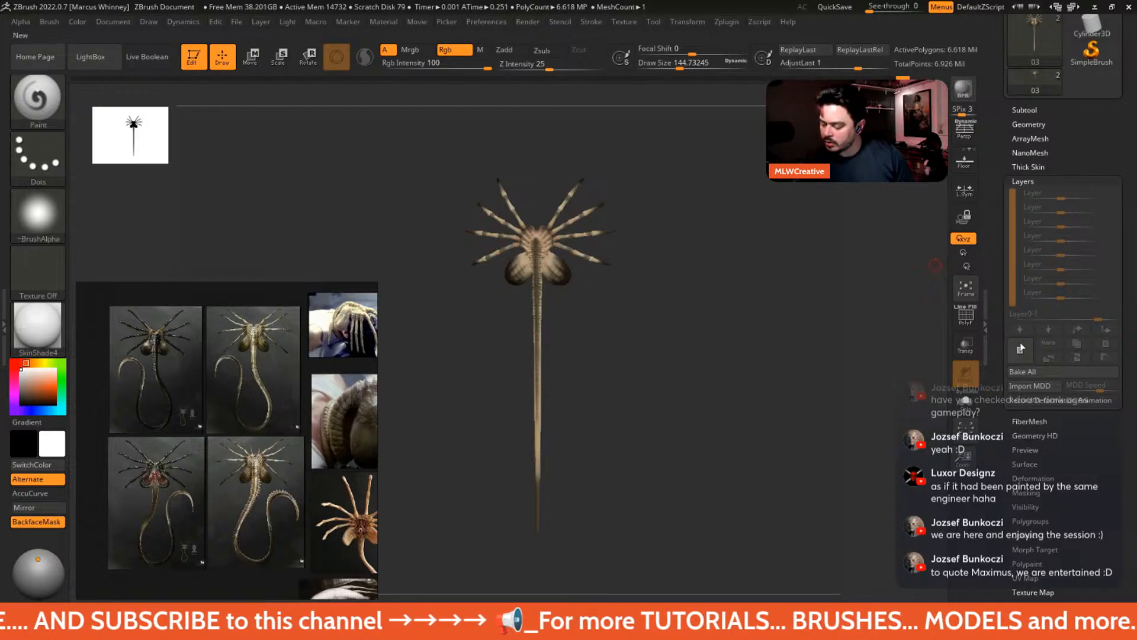
- Check the creature's subdivision settings and compare the model with and without its polypaint
click(1028, 125)
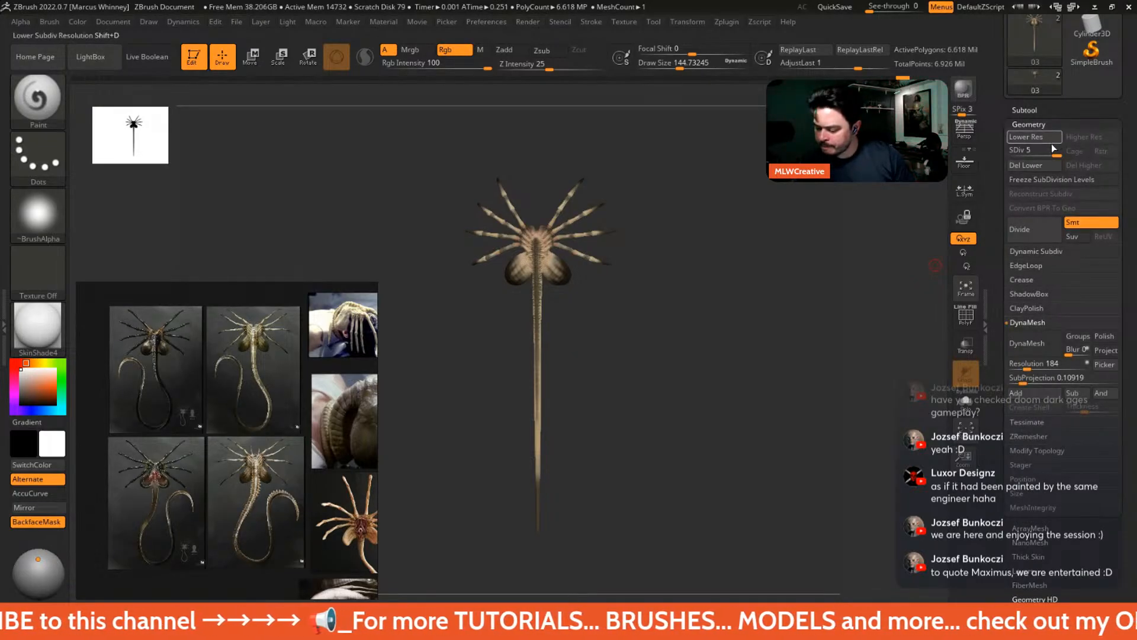
click(1028, 125)
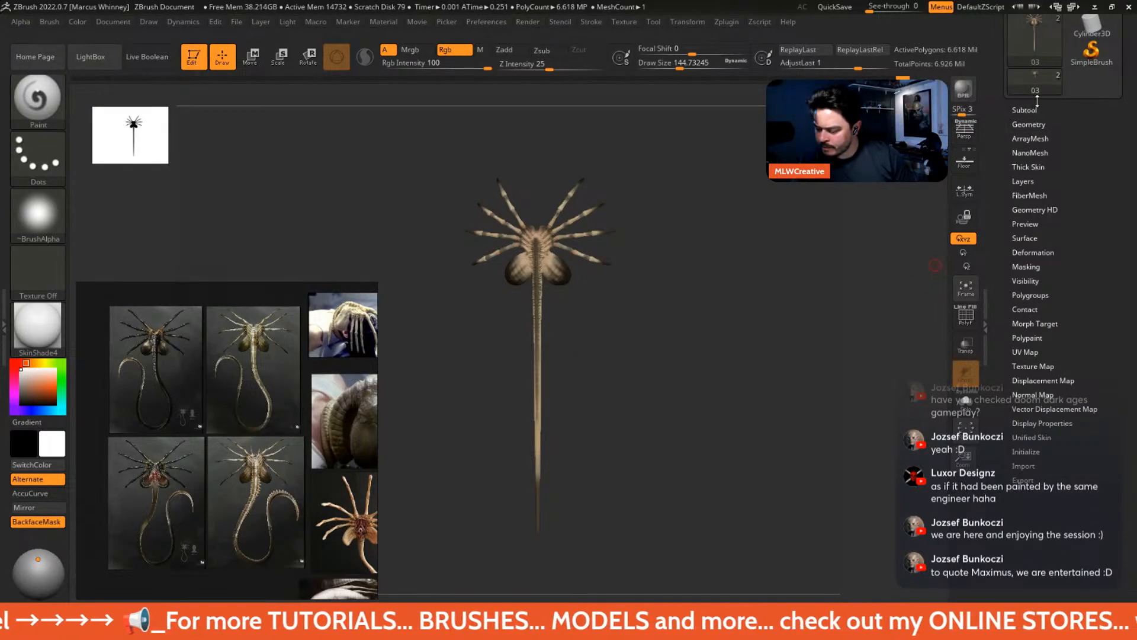
click(1034, 110)
click(1100, 97)
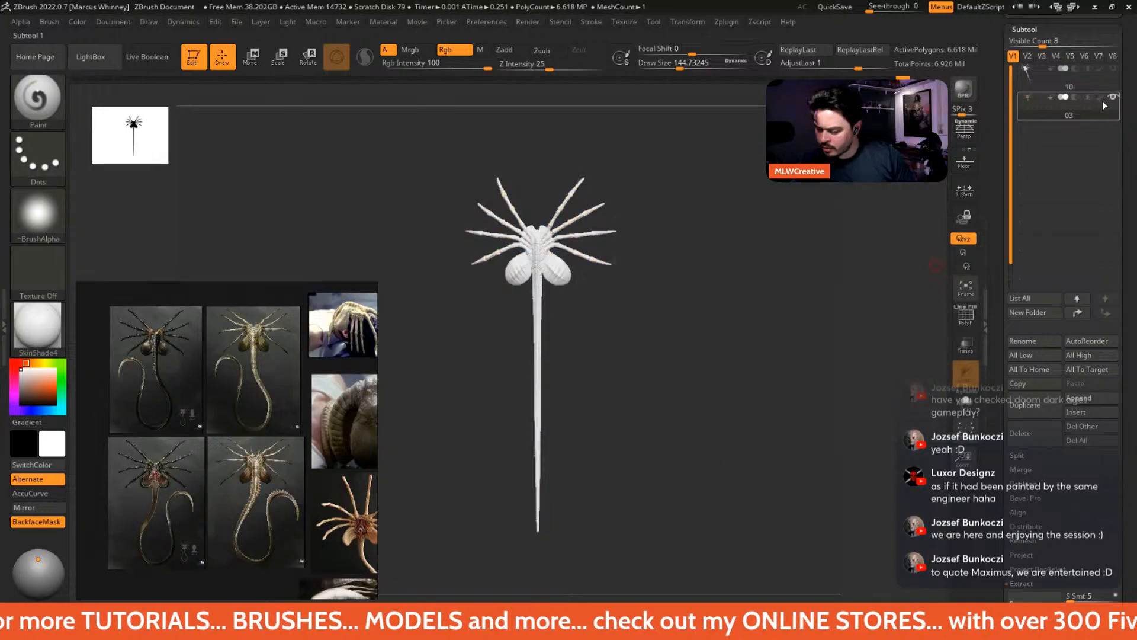
click(1100, 98)
click(1100, 97)
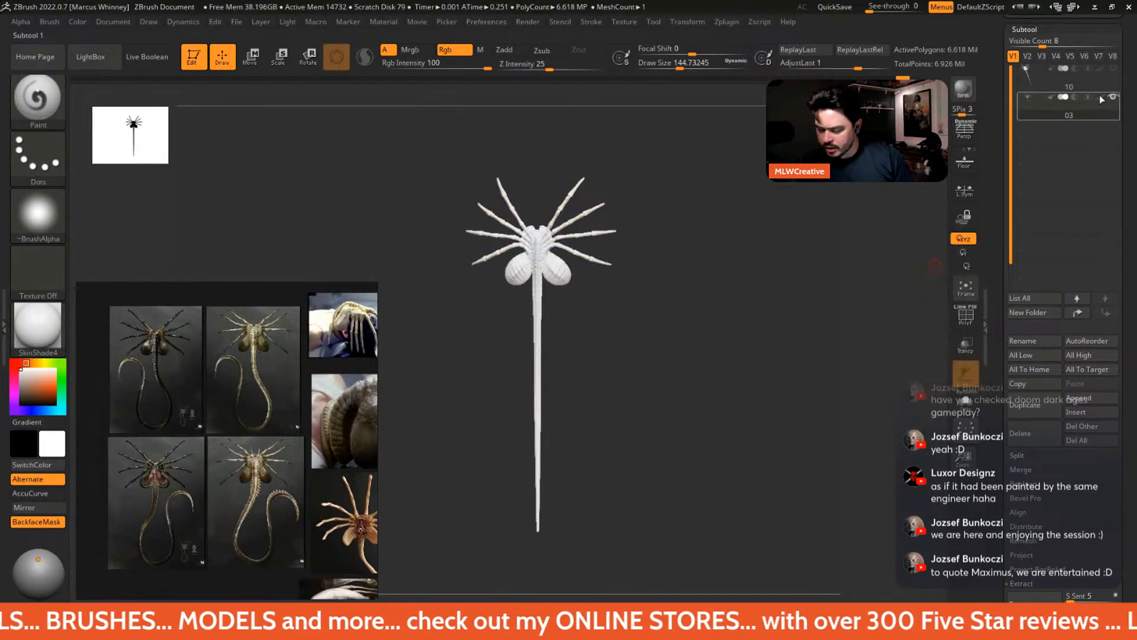
click(1099, 98)
click(1027, 29)
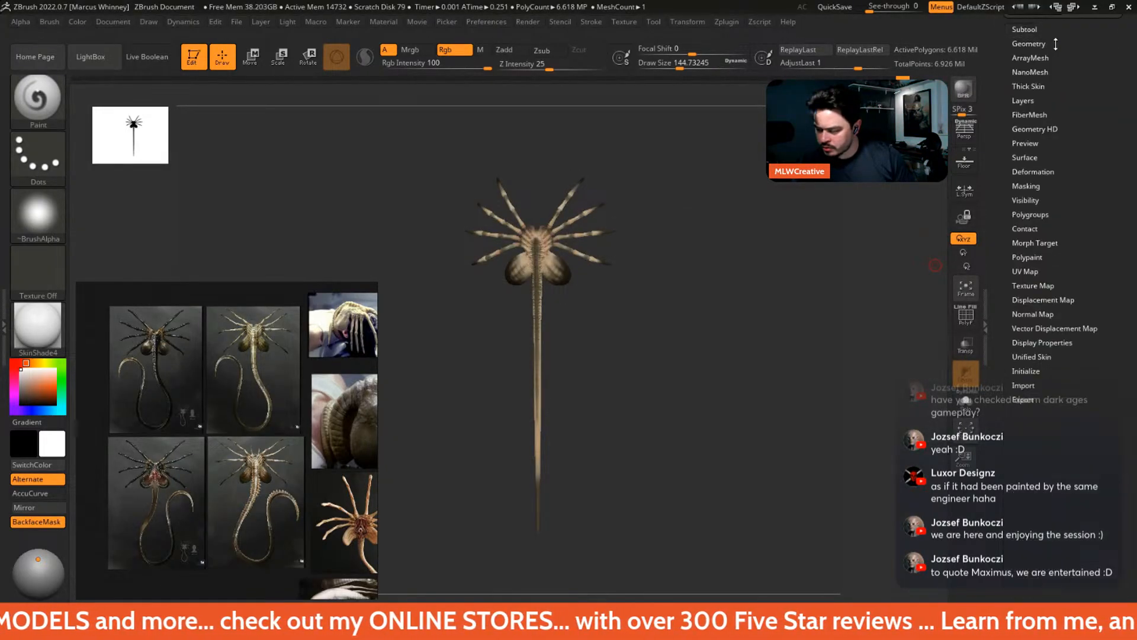
- Add a new layer to the creature, discarding its surplus duplicate, and set the remaining layer to record
click(1024, 100)
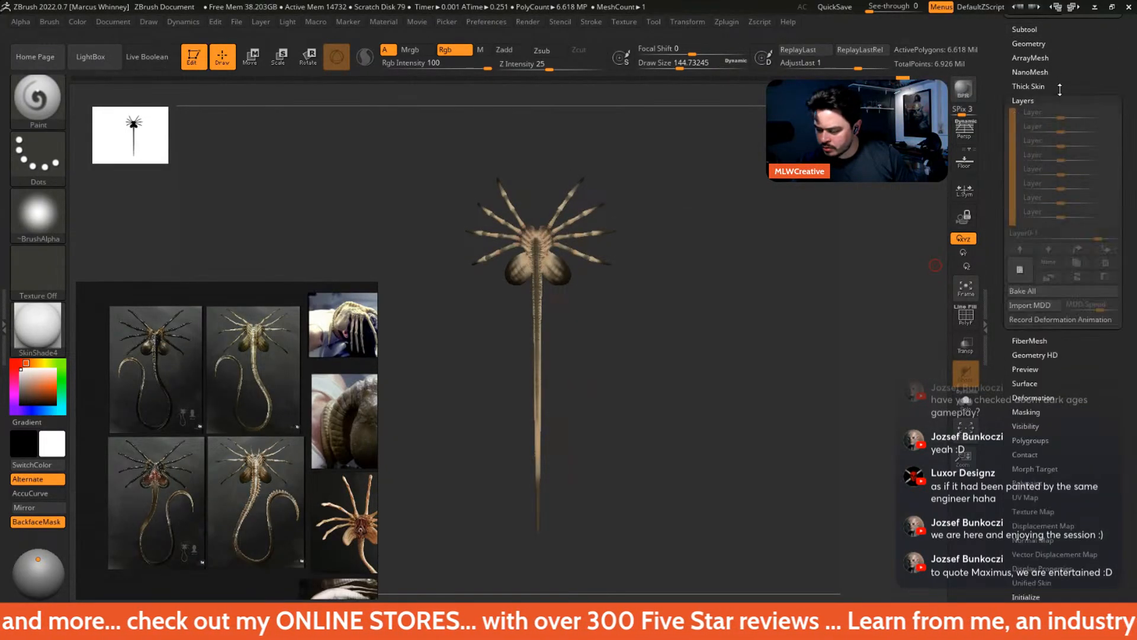
click(1019, 271)
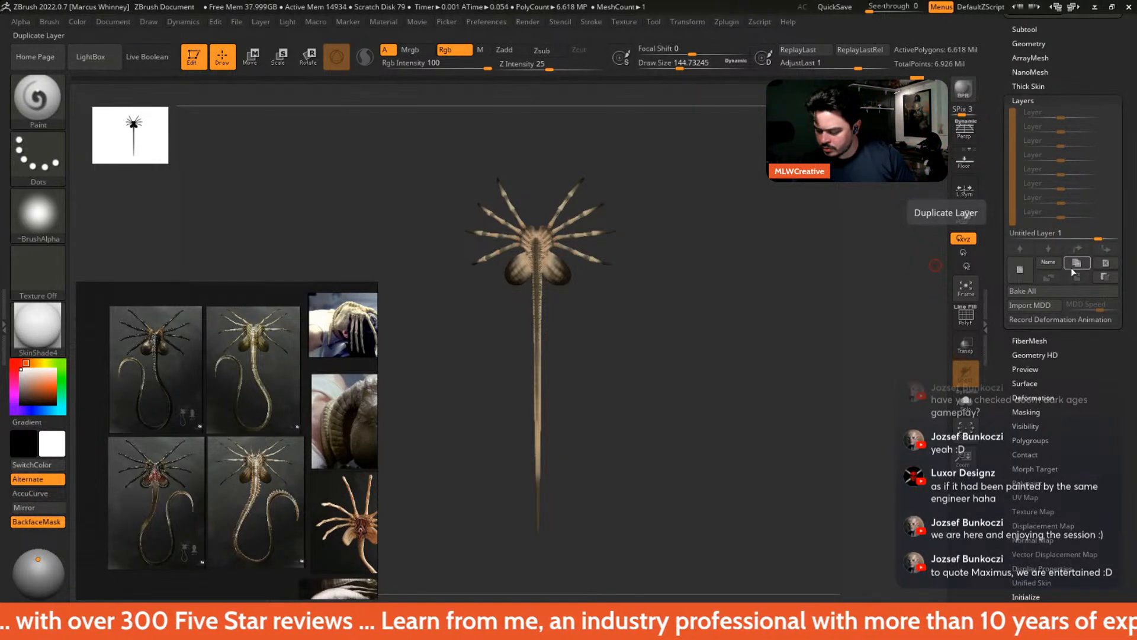
click(1080, 263)
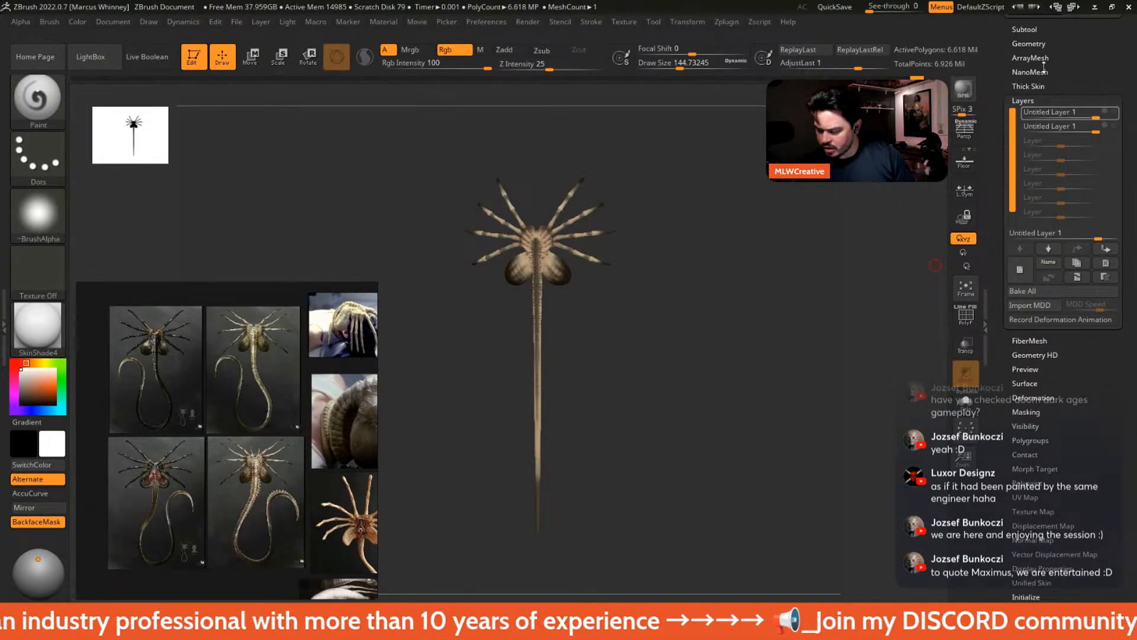
click(1093, 130)
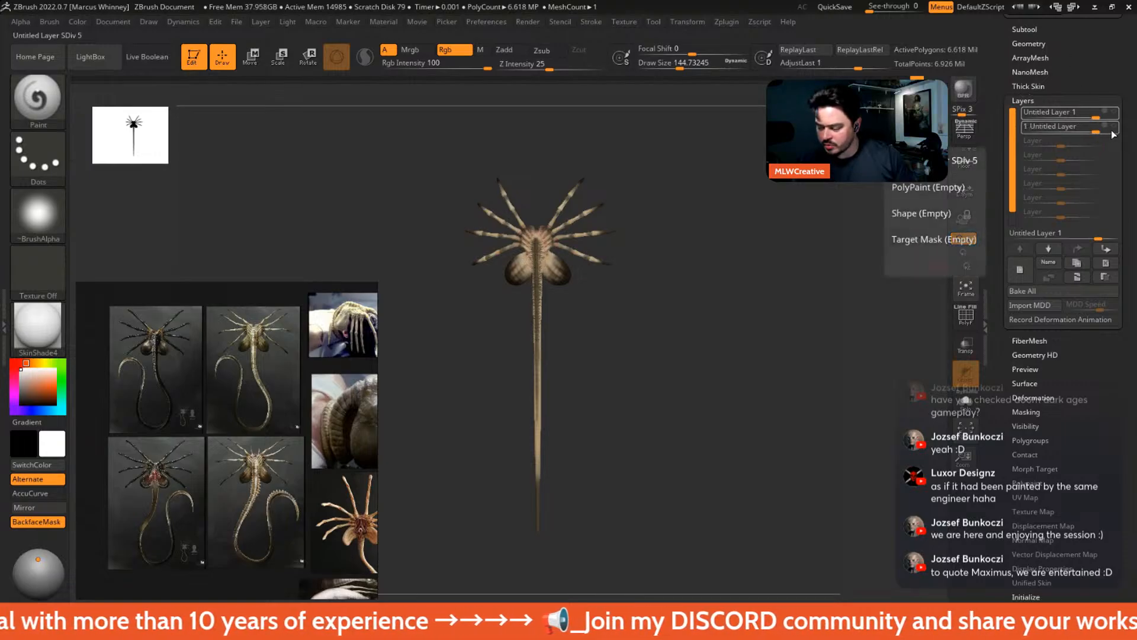
click(1107, 264)
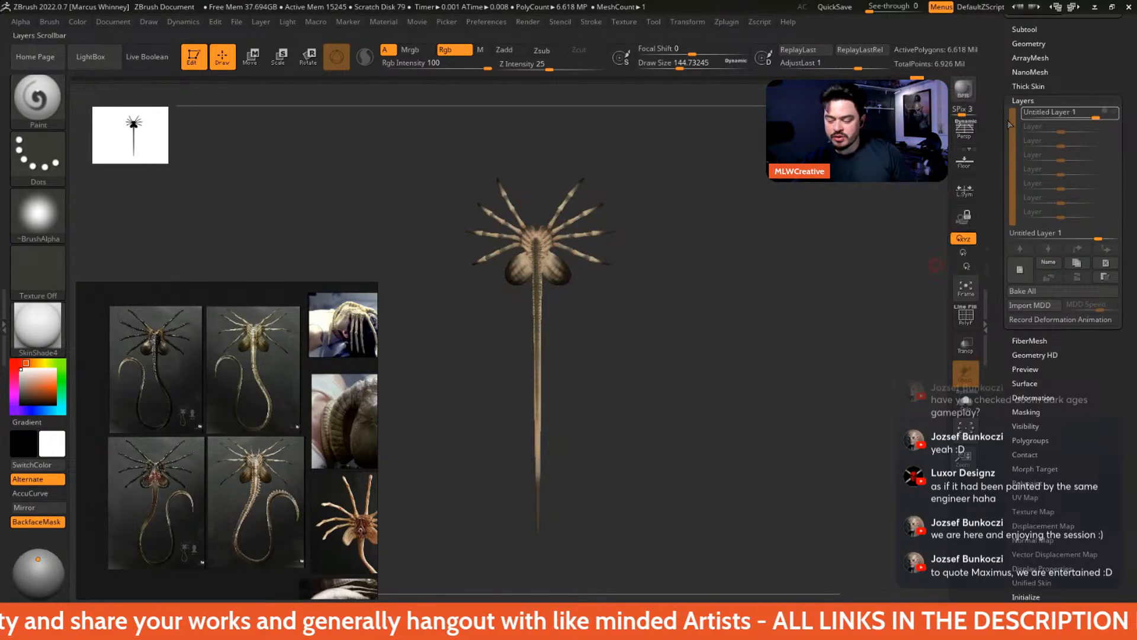
click(1108, 114)
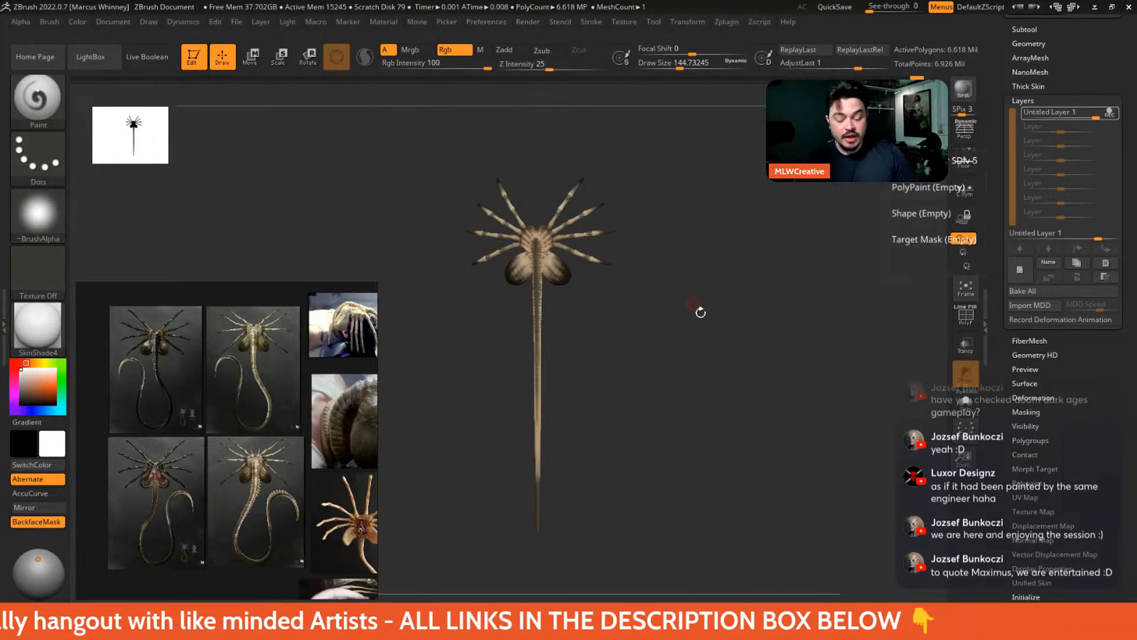
drag(722, 340, 756, 314)
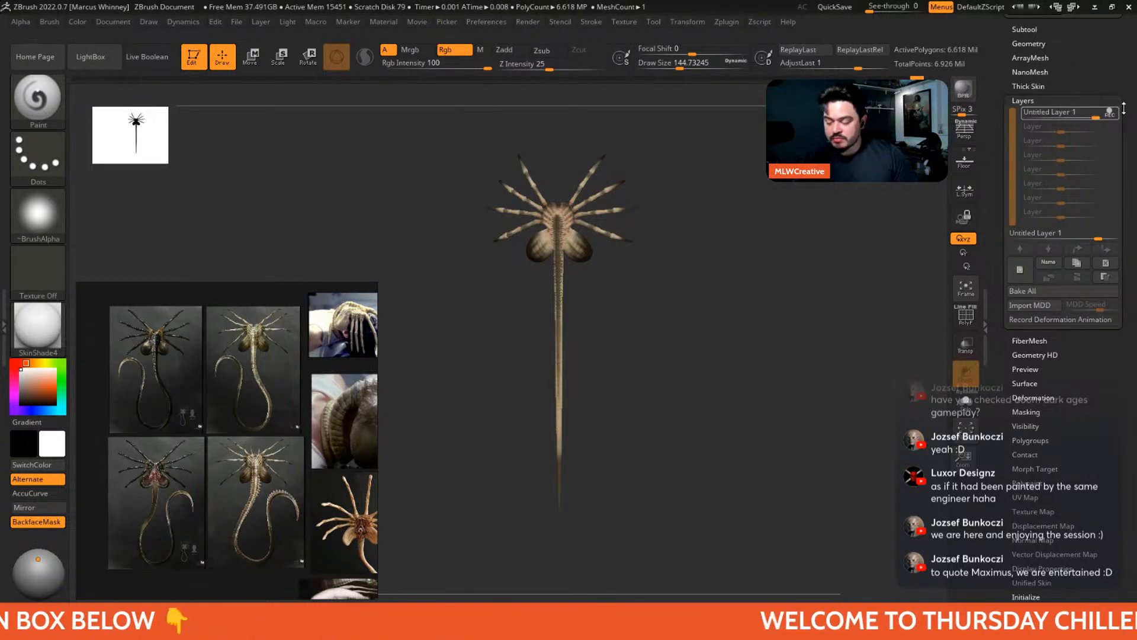
- Lower the creature to subdivision level 1 and check its mesh and polygroups with Polyframe
click(722, 23)
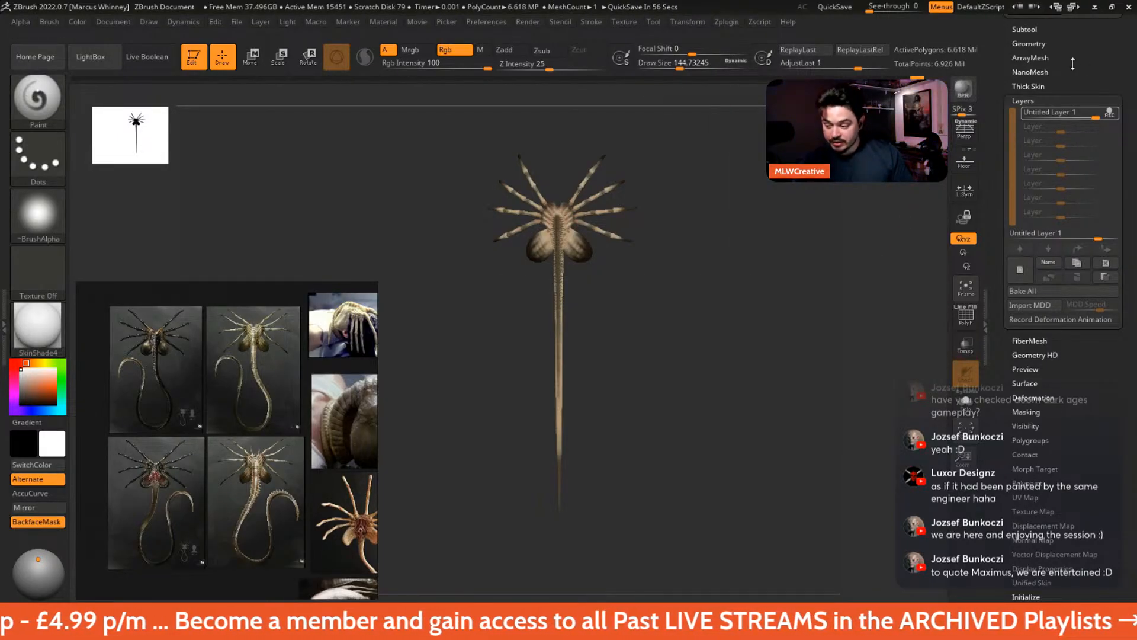
click(1030, 44)
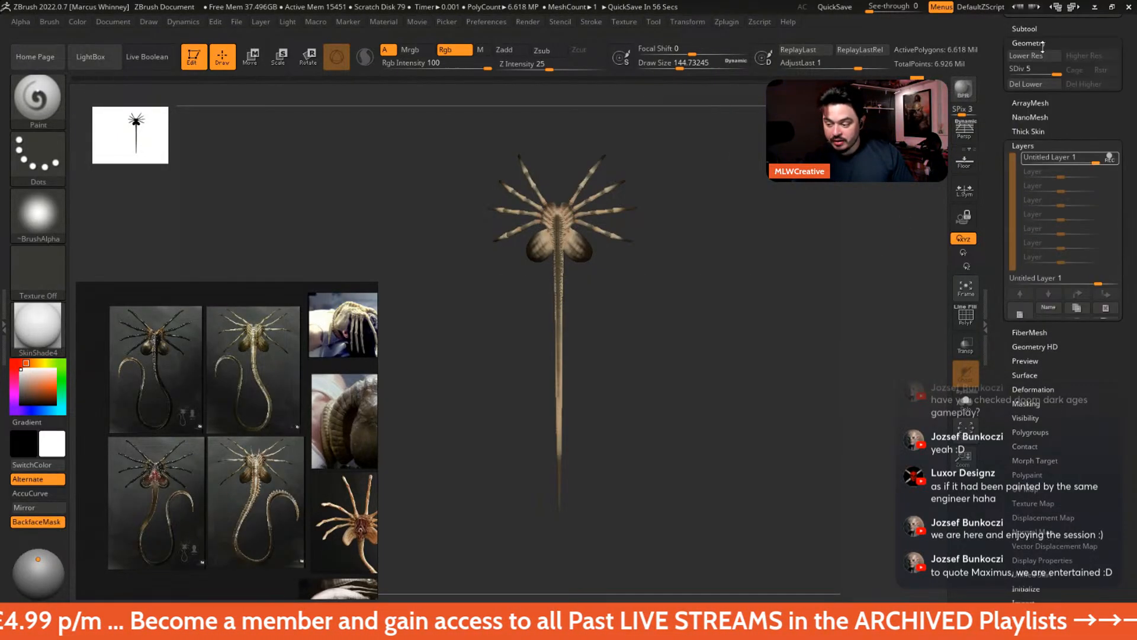
click(1007, 75)
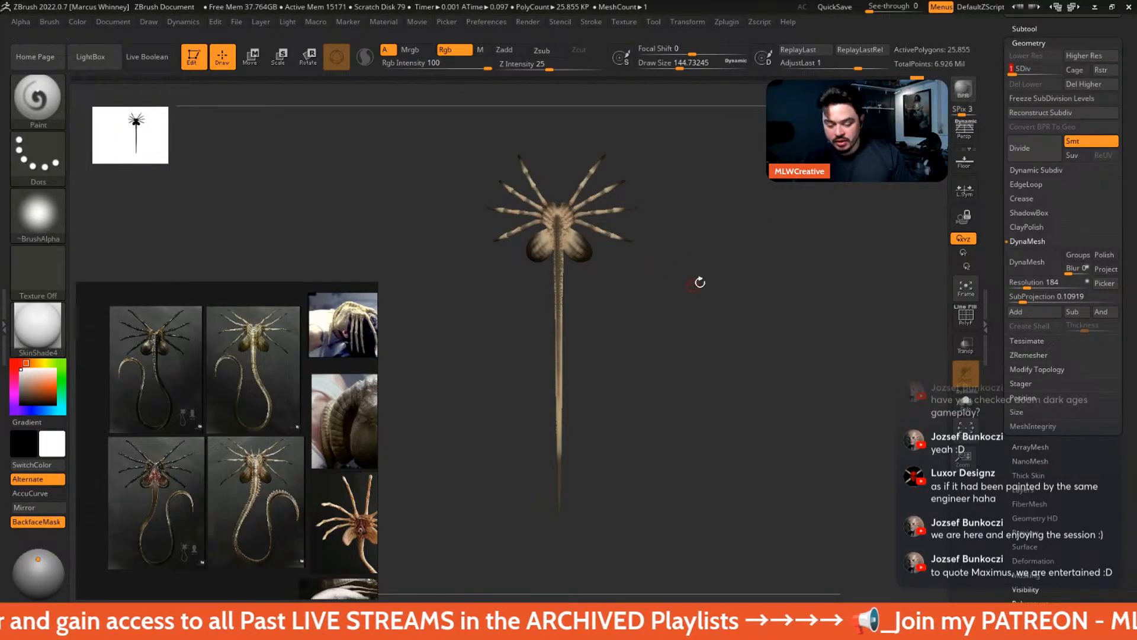
key(f)
click(972, 319)
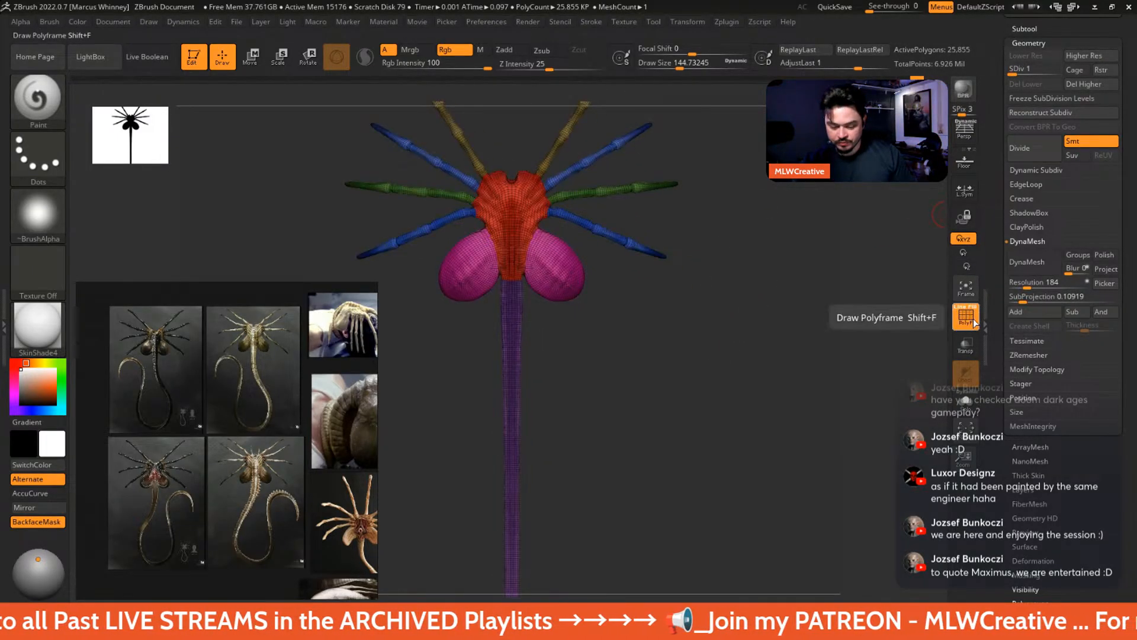
click(975, 321)
drag(681, 315, 489, 303)
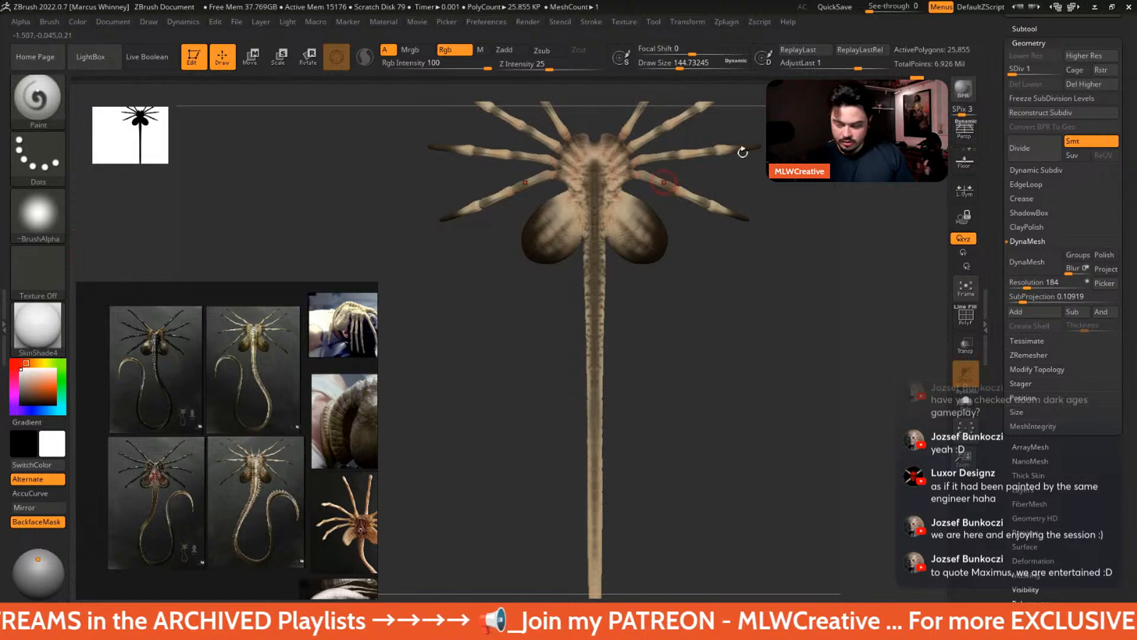
- Turn off the creature's polypaint display and inspect the bare body, legs and tail from the back
click(1023, 28)
click(1099, 97)
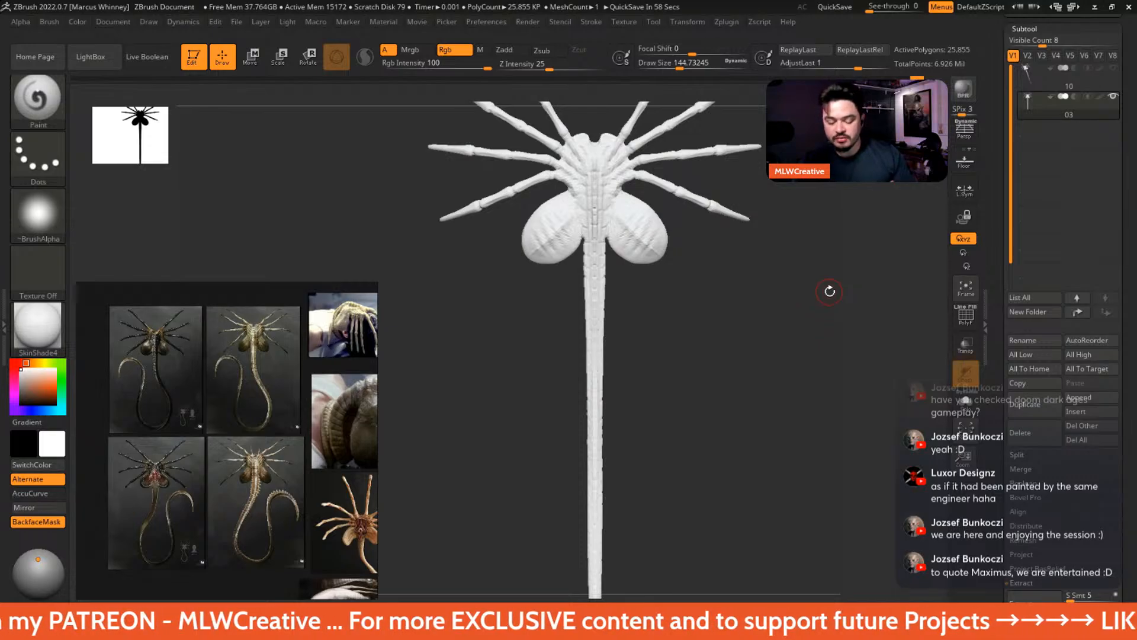
alt+drag(712, 353, 681, 309)
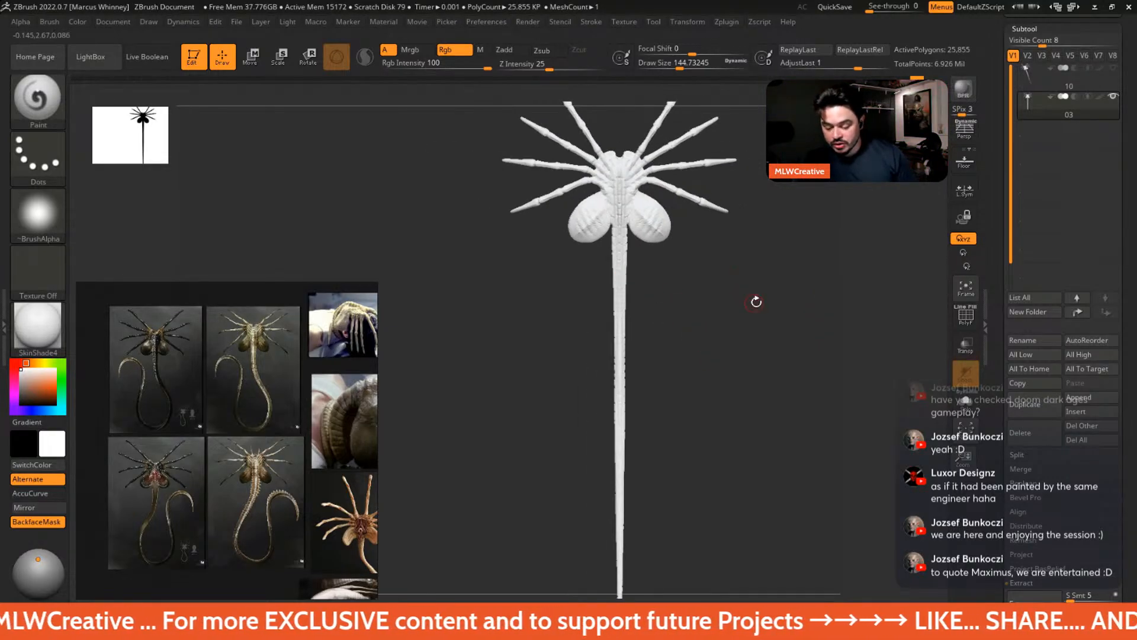
alt+drag(755, 302, 713, 303)
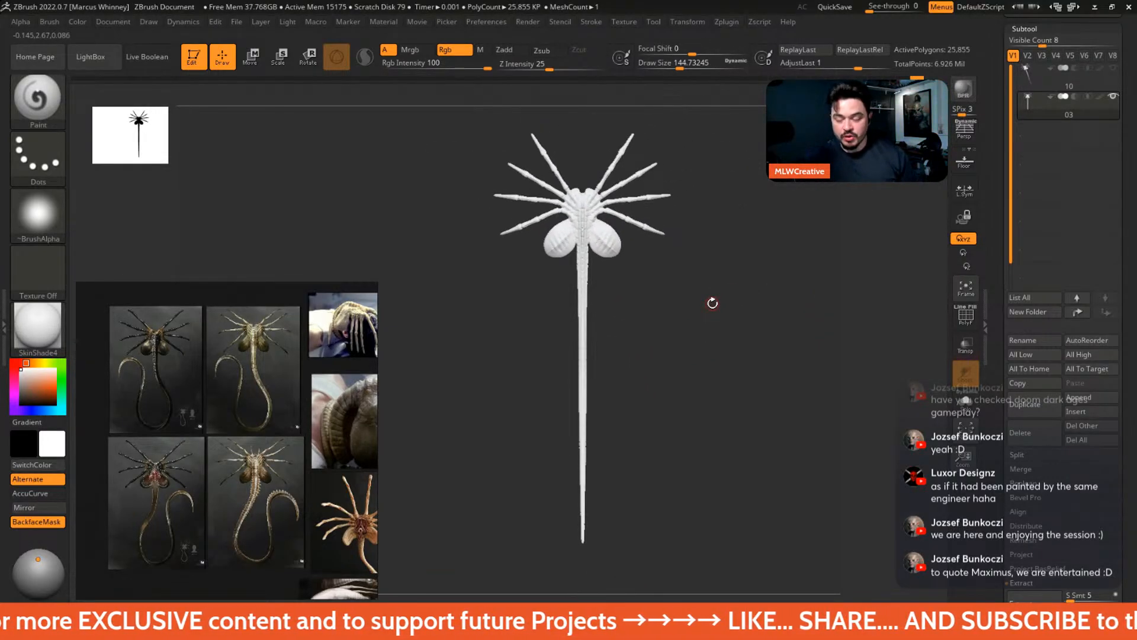
alt+drag(713, 303, 674, 313)
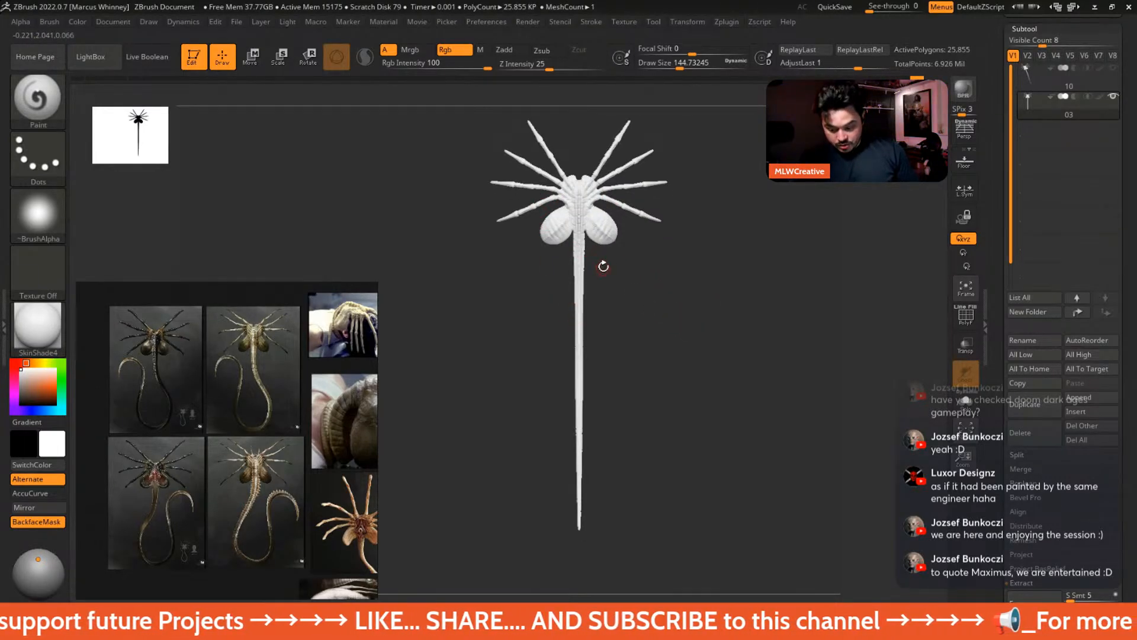
alt+drag(617, 258, 622, 383)
alt+drag(630, 289, 675, 277)
alt+drag(734, 244, 756, 232)
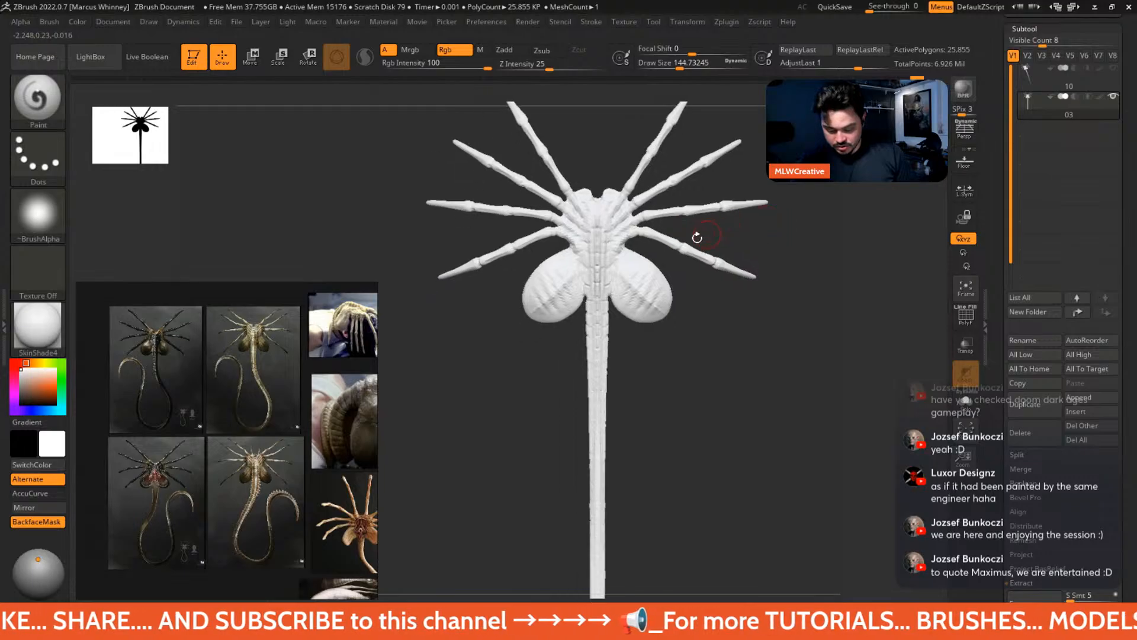
- Set the mask stroke to Lasso, mask the lowest pair of legs, and invert the mask so only those legs stay editable
key(ctrl)
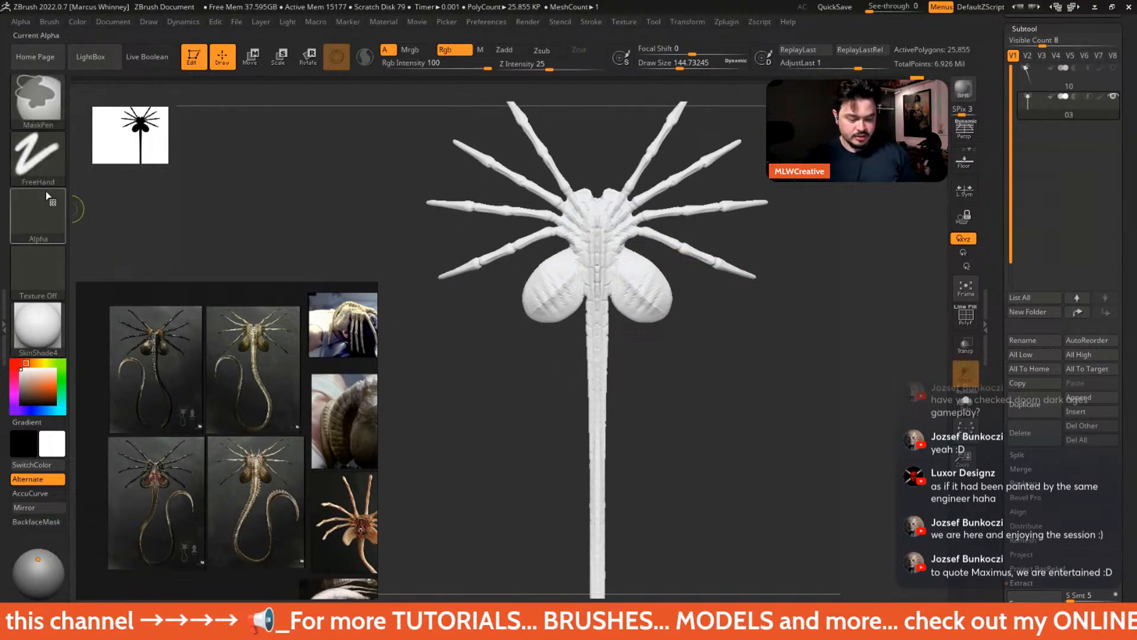
click(38, 157)
click(233, 200)
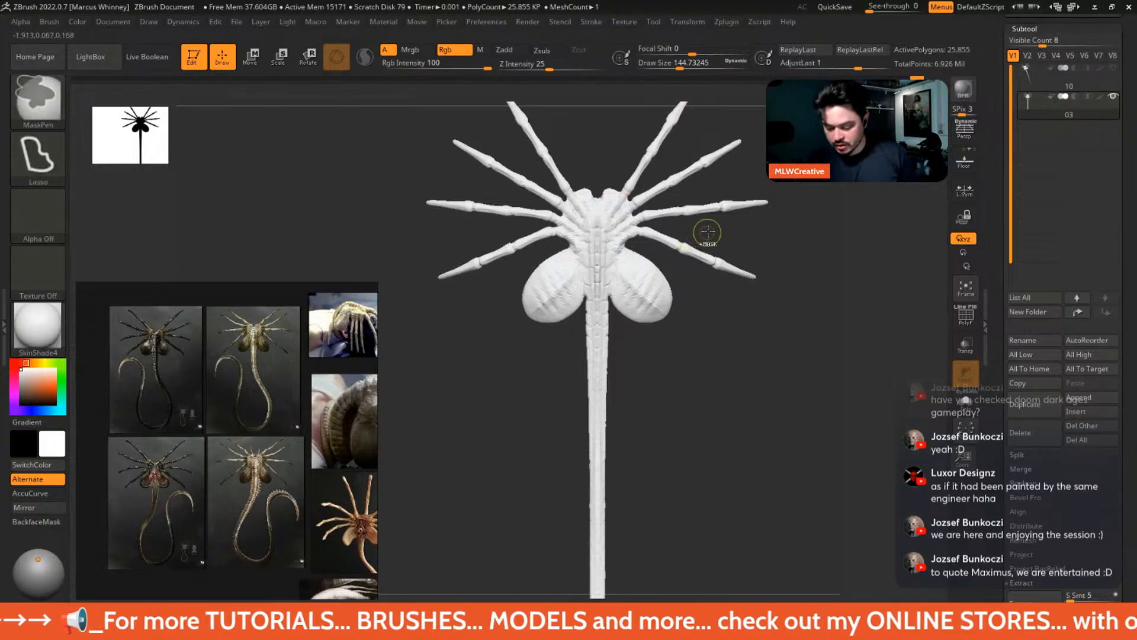
mouse_move(640, 222)
ctrl+mouse_down()
mouse_move(705, 266)
mouse_move(666, 237)
ctrl+mouse_up()
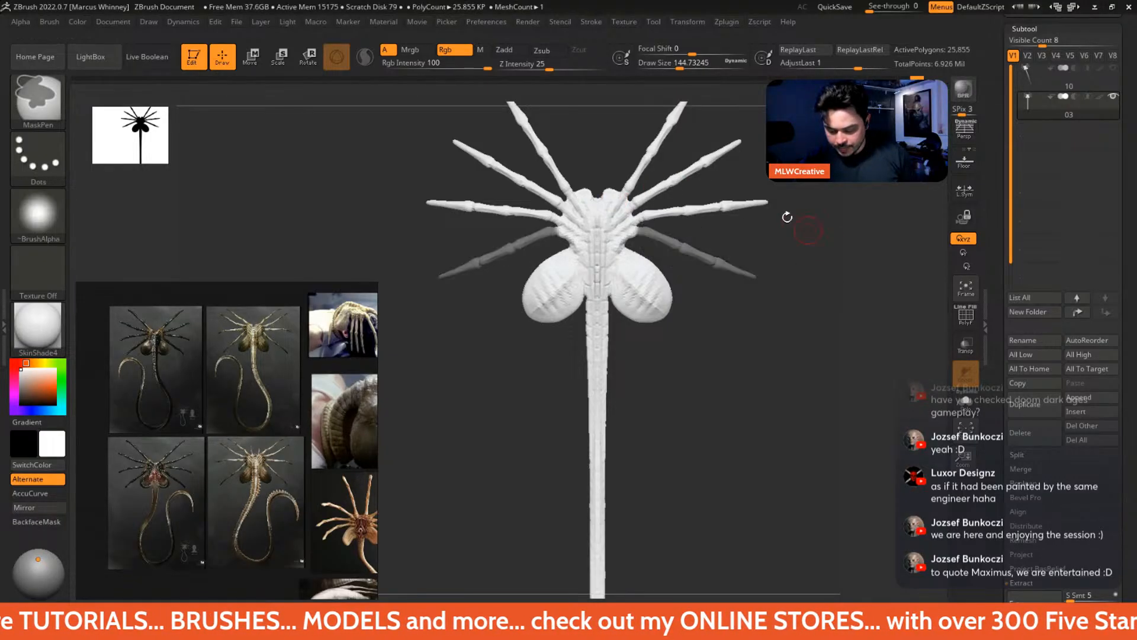
ctrl+click(766, 237)
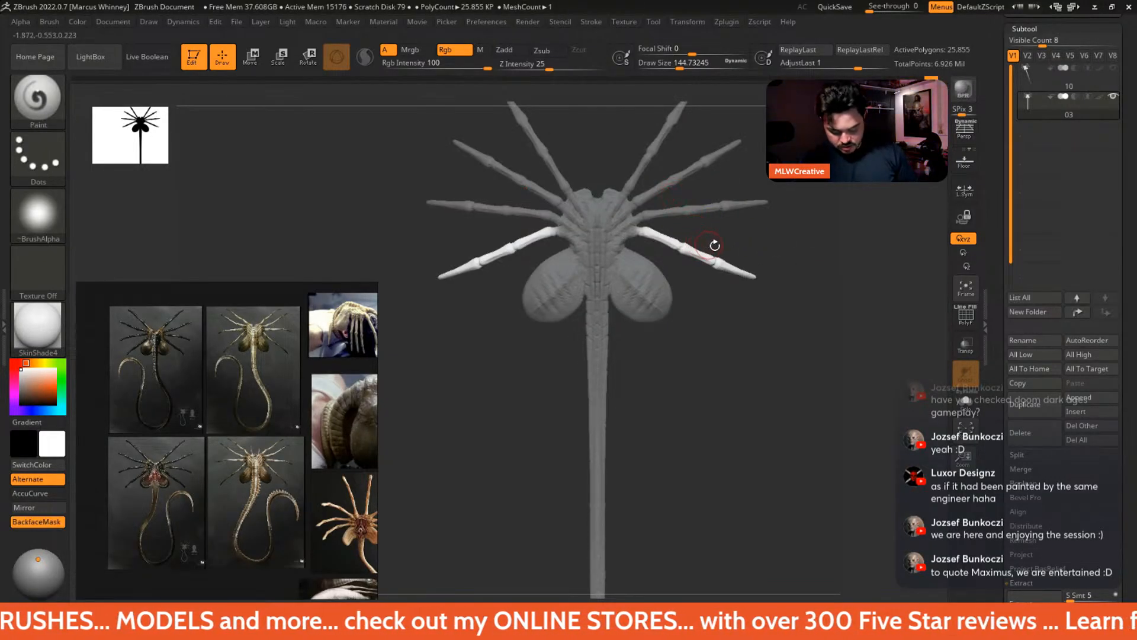
- Place the transform gizmo at the base of the lowest leg pair and rotate those legs slightly down towards the tail
key(e)
ctrl+right_drag(780, 248, 770, 296)
alt+click(694, 219)
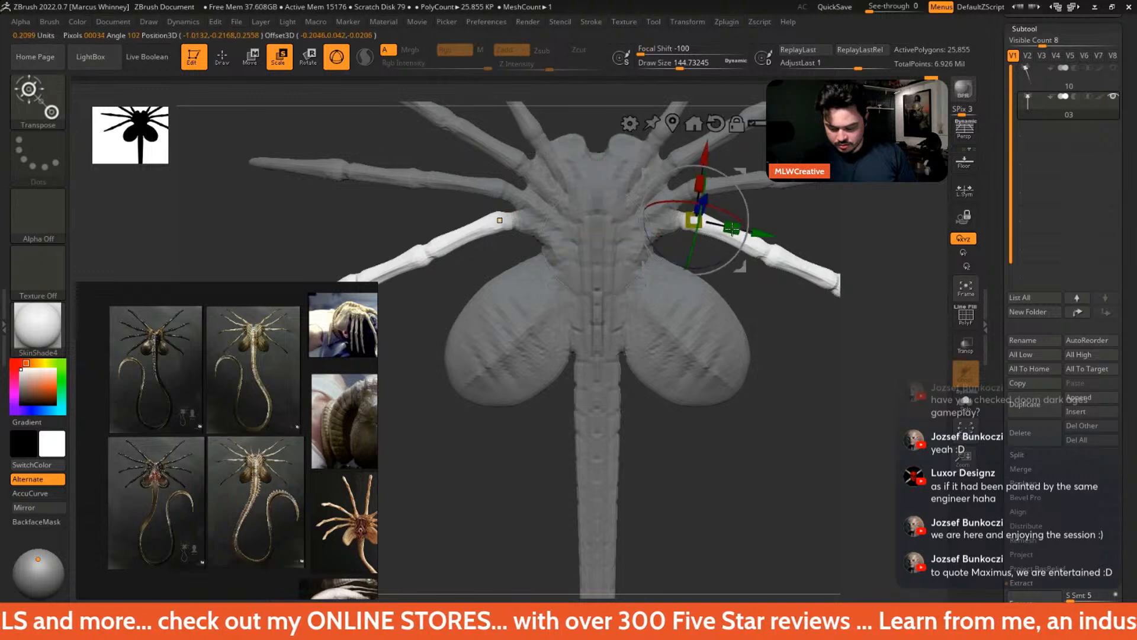
mouse_move(744, 199)
mouse_down()
mouse_move(747, 215)
mouse_move(742, 190)
mouse_move(742, 212)
mouse_up()
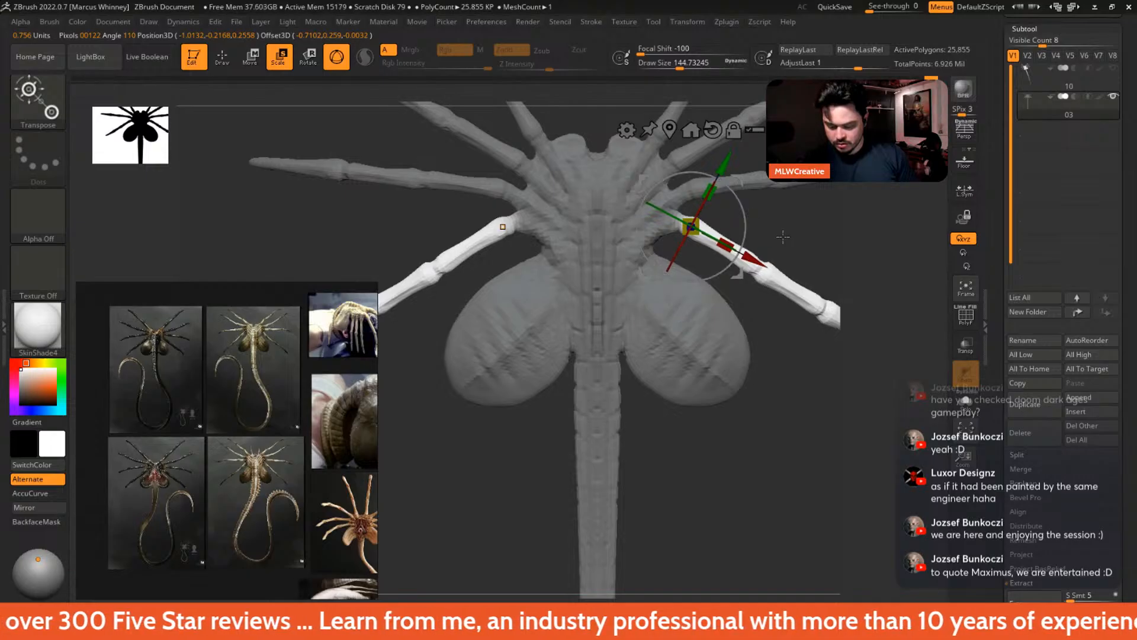
mouse_move(828, 251)
ctrl+right_down()
mouse_move(834, 235)
mouse_move(681, 237)
mouse_move(801, 232)
mouse_move(790, 234)
ctrl+right_up()
- Mask the inner segments of the lowest leg pair, scale up the outer segments slightly from the joint, and clear the mask
key(q)
key(ctrl)
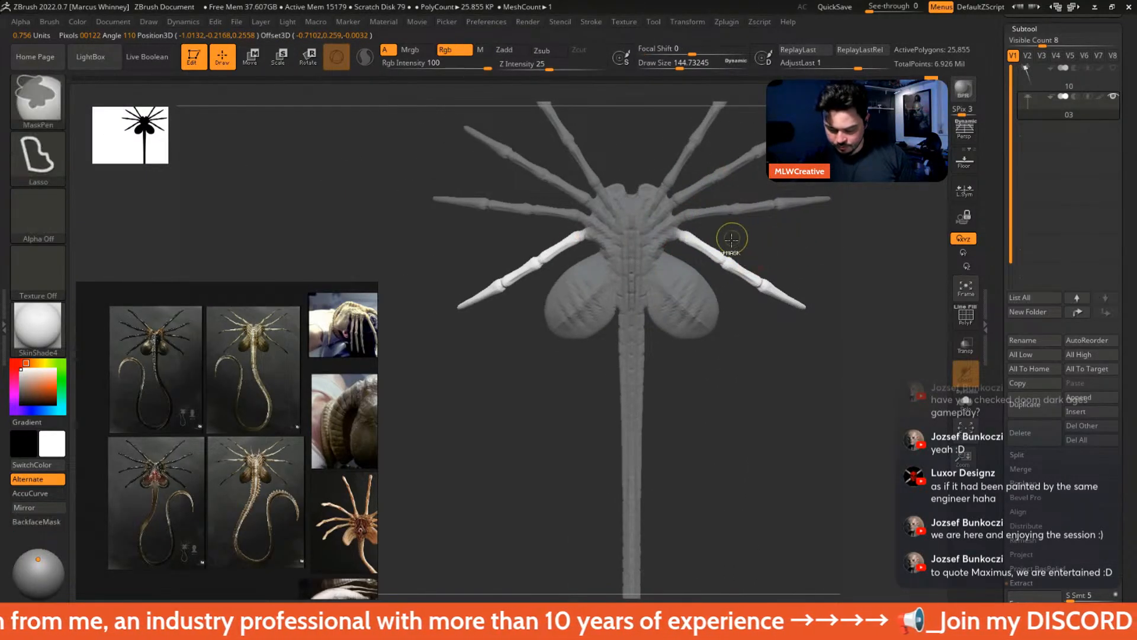
ctrl+drag(700, 270, 674, 214)
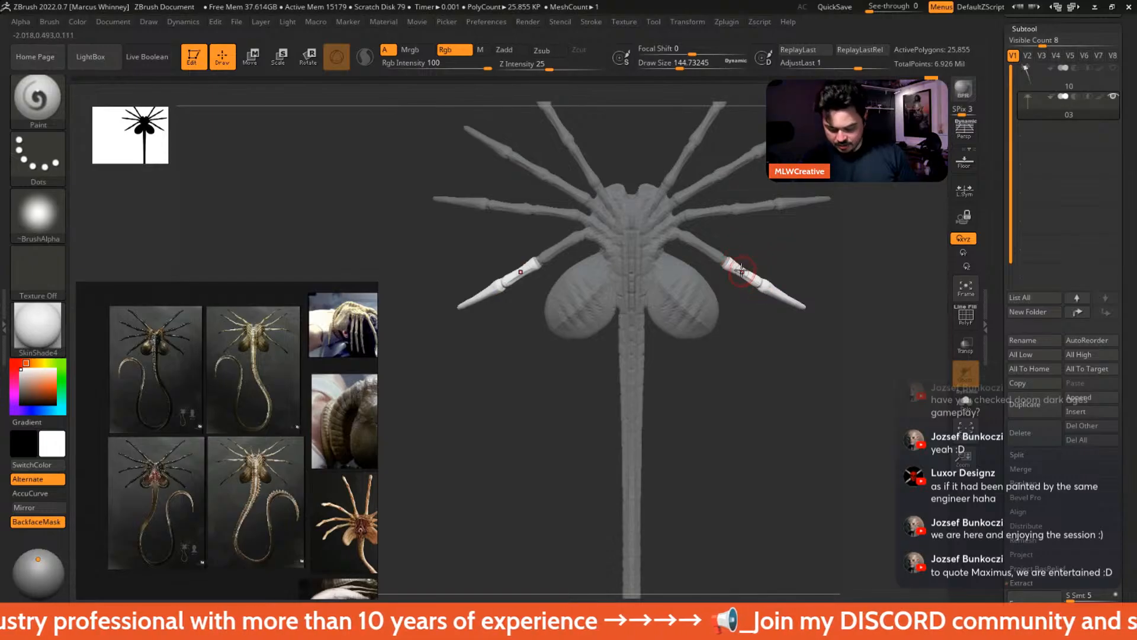
key(w)
alt+drag(785, 306, 783, 305)
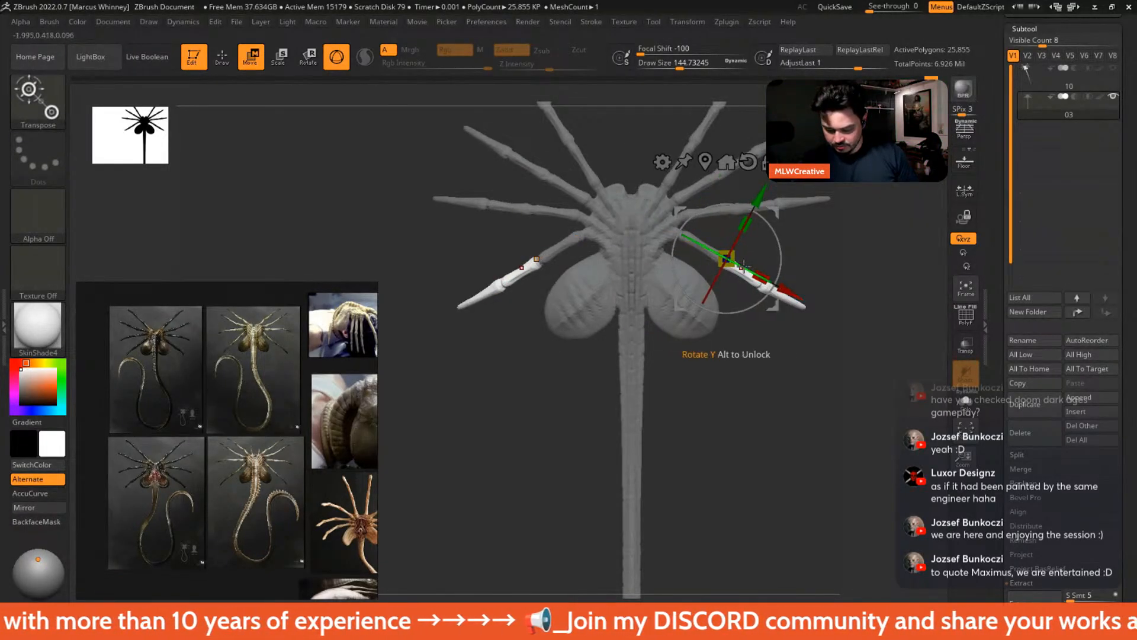
drag(727, 259, 736, 258)
key(ctrl)
ctrl+click(828, 239)
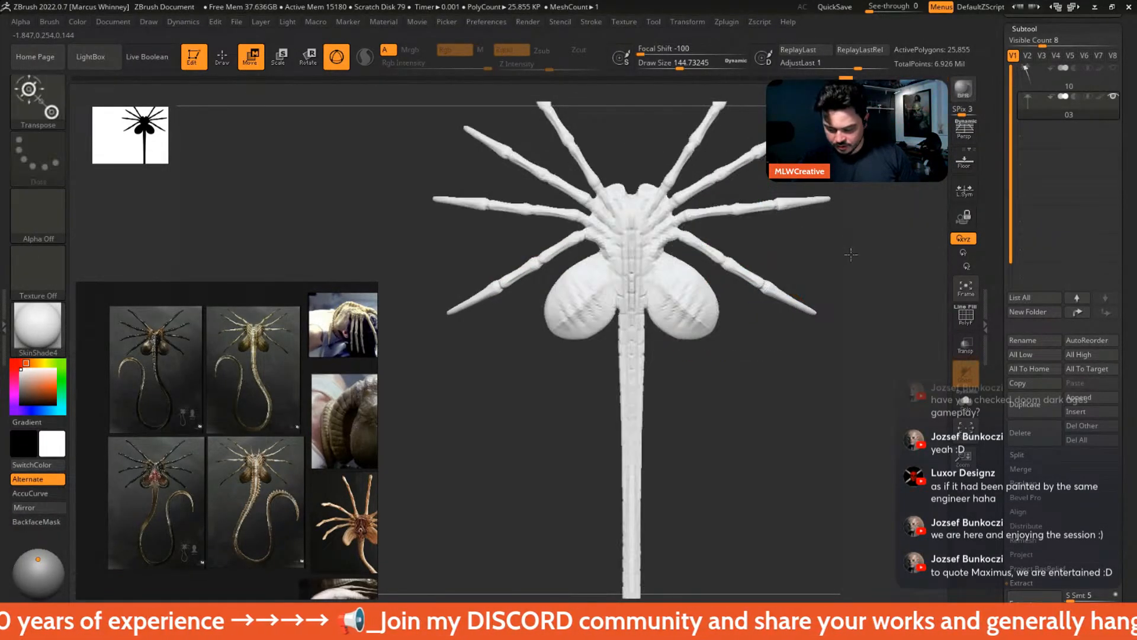
- Isolate the second-lowest leg pair with an inverted lasso mask and rotate it down from its base until the legs are nearly horizontal
key(q)
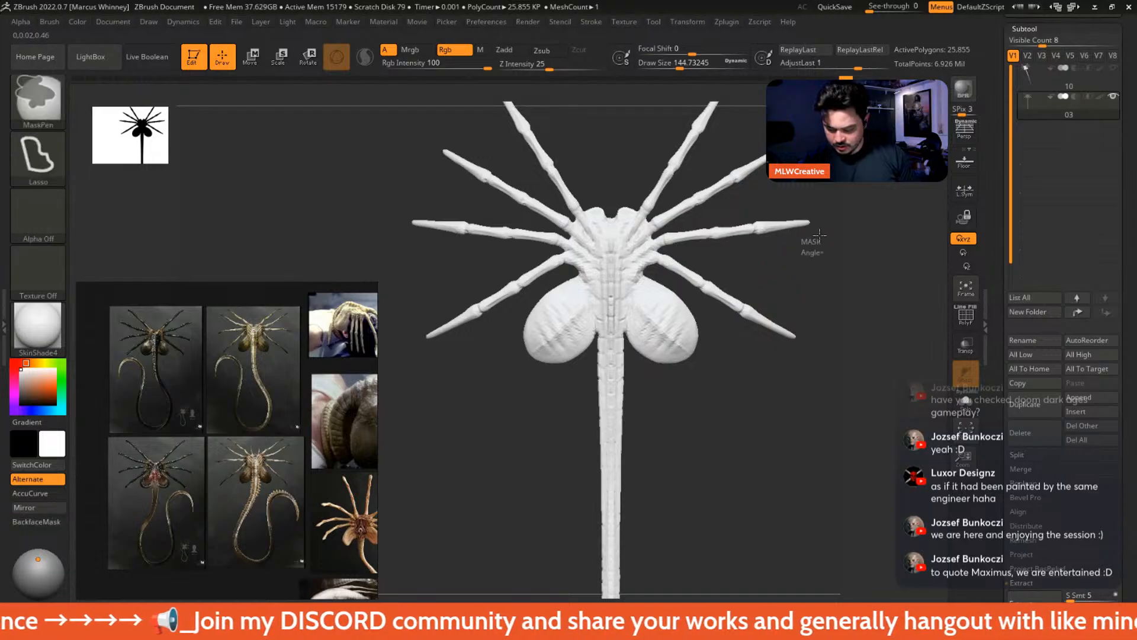
mouse_move(796, 252)
ctrl+mouse_down()
mouse_move(717, 194)
mouse_move(661, 208)
mouse_move(668, 247)
mouse_move(833, 227)
mouse_move(722, 211)
mouse_move(655, 236)
mouse_move(696, 252)
ctrl+mouse_up()
key(ctrl+z)
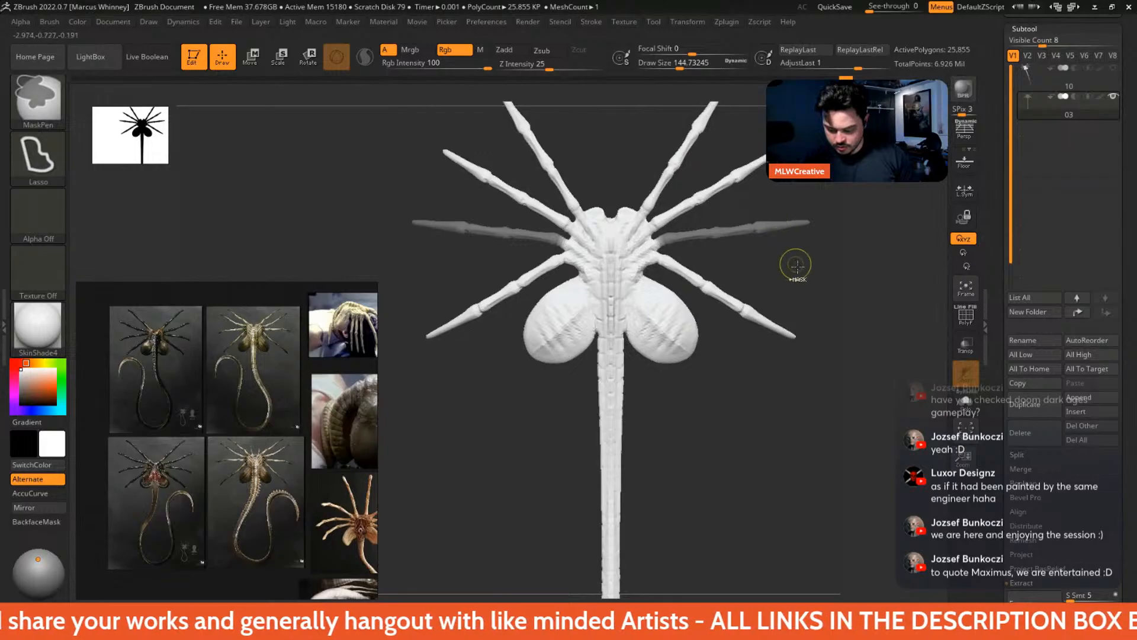
key(ctrl+i)
key(w)
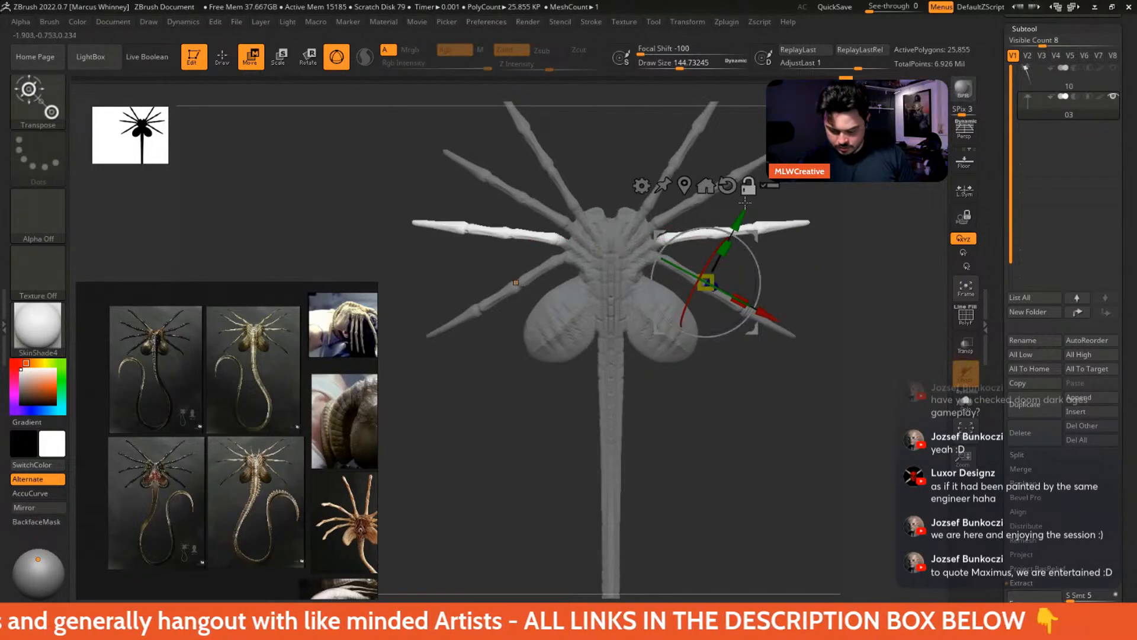
alt+drag(862, 238, 863, 309)
click(641, 210)
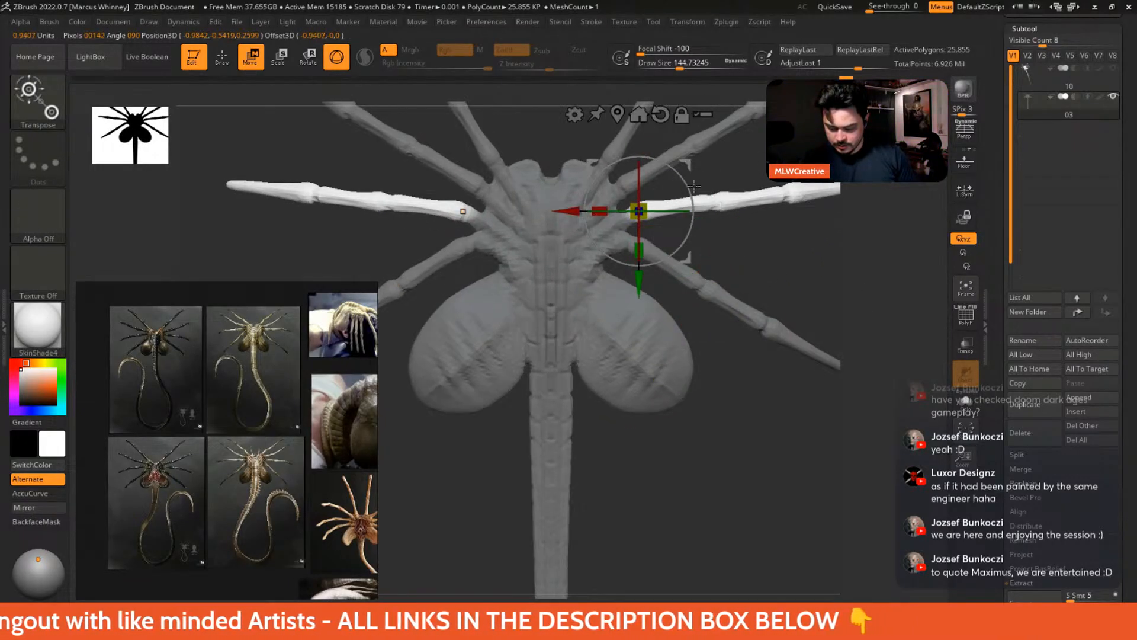
mouse_move(694, 187)
mouse_down()
mouse_move(839, 259)
mouse_move(709, 301)
mouse_up()
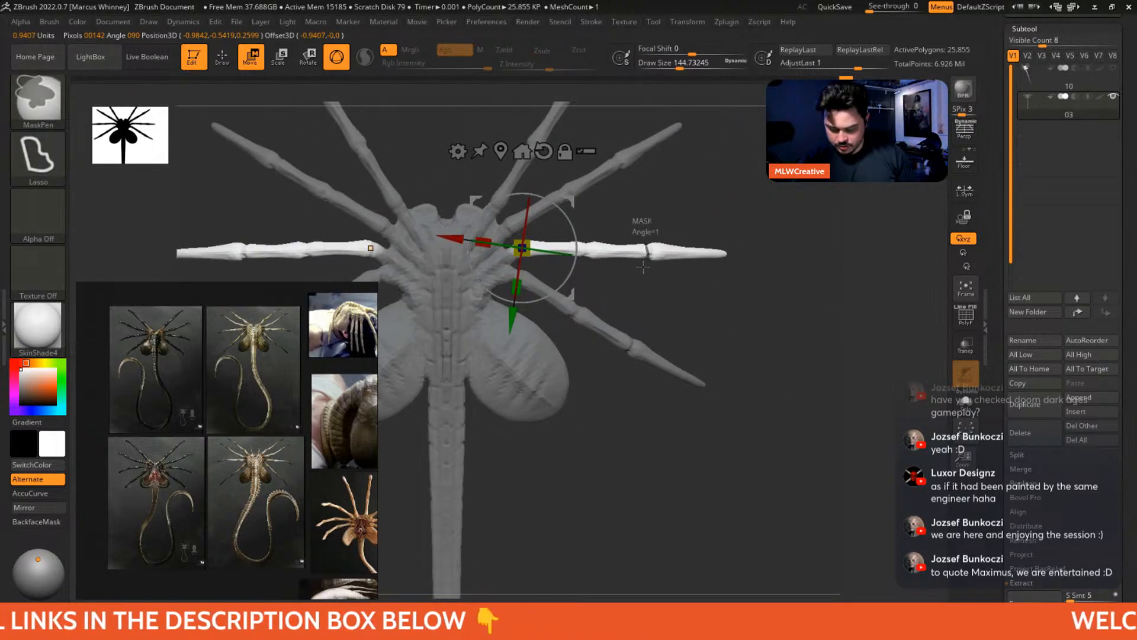
- Mask the inner part of the second-lowest leg pair and adjust the bend of its outer segments
mouse_move(643, 267)
ctrl+mouse_down()
mouse_move(542, 275)
mouse_move(651, 220)
ctrl+mouse_up()
mouse_move(575, 205)
alt+mouse_down()
mouse_move(723, 198)
mouse_move(701, 221)
mouse_move(699, 210)
mouse_move(701, 222)
mouse_move(767, 219)
mouse_move(734, 193)
mouse_move(759, 190)
mouse_move(761, 204)
mouse_move(789, 197)
alt+mouse_up()
key(q)
key(space)
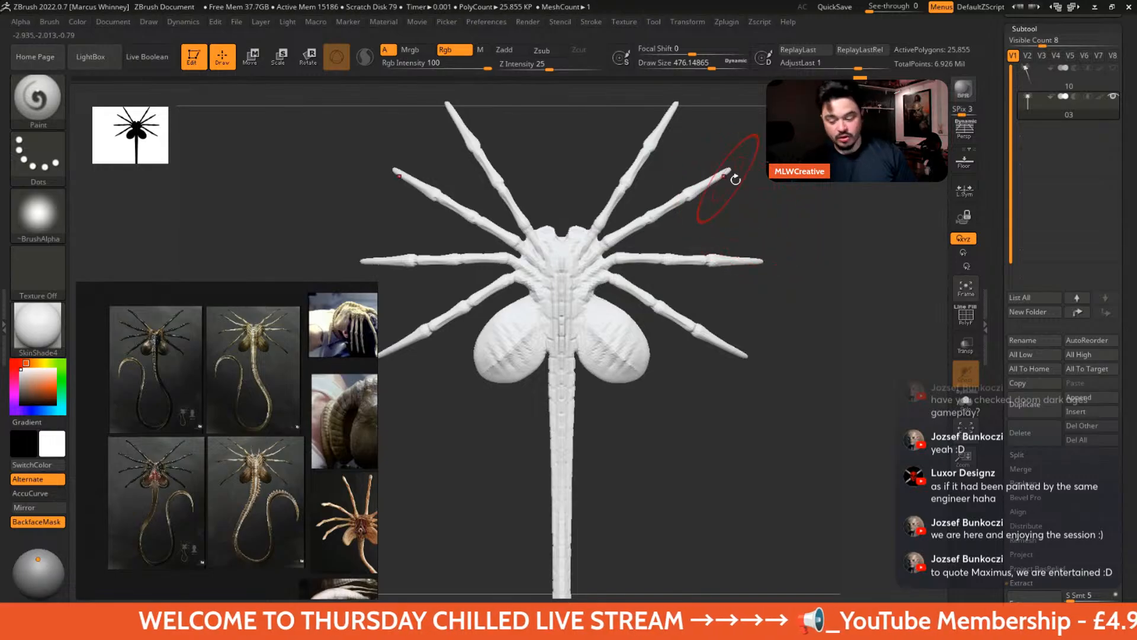
- Isolate the tip of the second-lowest leg on the right side with an inverted mask and bend it slightly downward
mouse_move(705, 286)
ctrl+mouse_down()
mouse_move(704, 268)
mouse_move(791, 311)
ctrl+mouse_up()
ctrl+click(763, 218)
key(w)
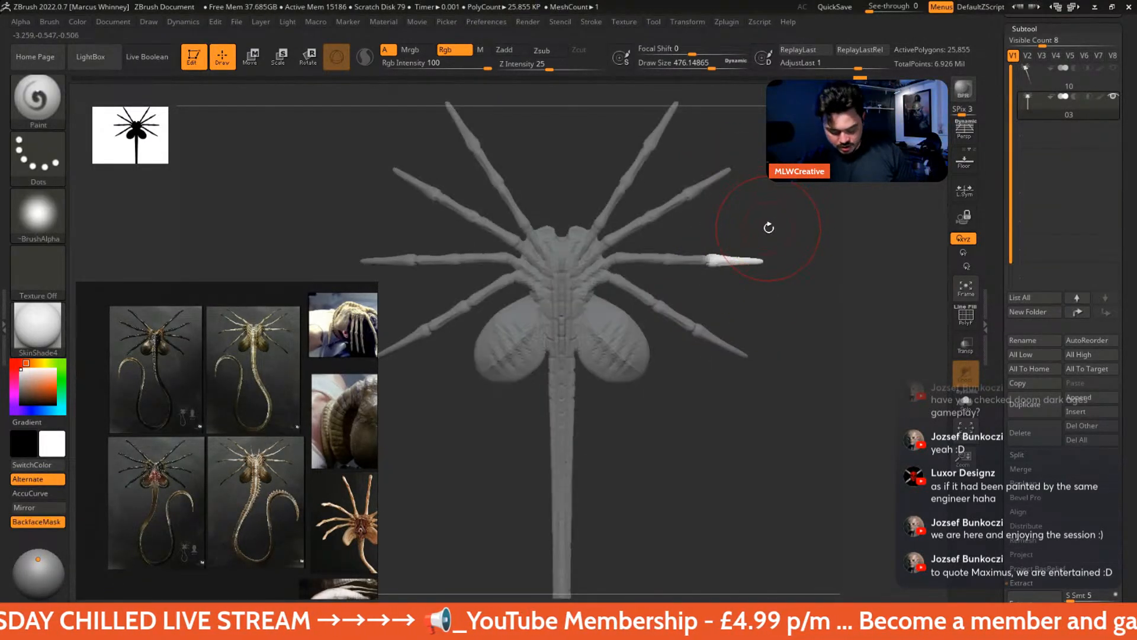
mouse_move(765, 222)
mouse_down()
mouse_move(769, 231)
mouse_move(751, 219)
mouse_move(756, 238)
mouse_move(750, 217)
mouse_move(754, 232)
mouse_move(786, 212)
mouse_up()
key(ctrl+z)
key(q)
- Isolate the second-highest leg pair with an inverted lasso mask and align the transform gizmo along the leg from its base
right_click(783, 211)
alt+right_drag(782, 191, 790, 234)
key(space)
drag(761, 206, 751, 204)
alt+right_drag(717, 200, 732, 203)
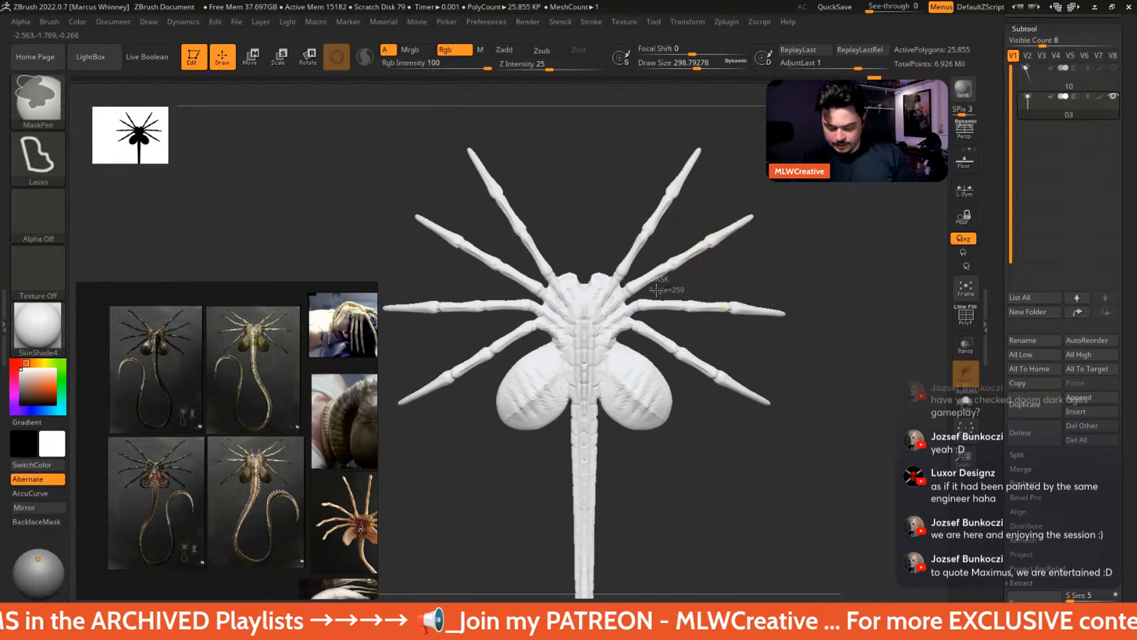
key(ctrl)
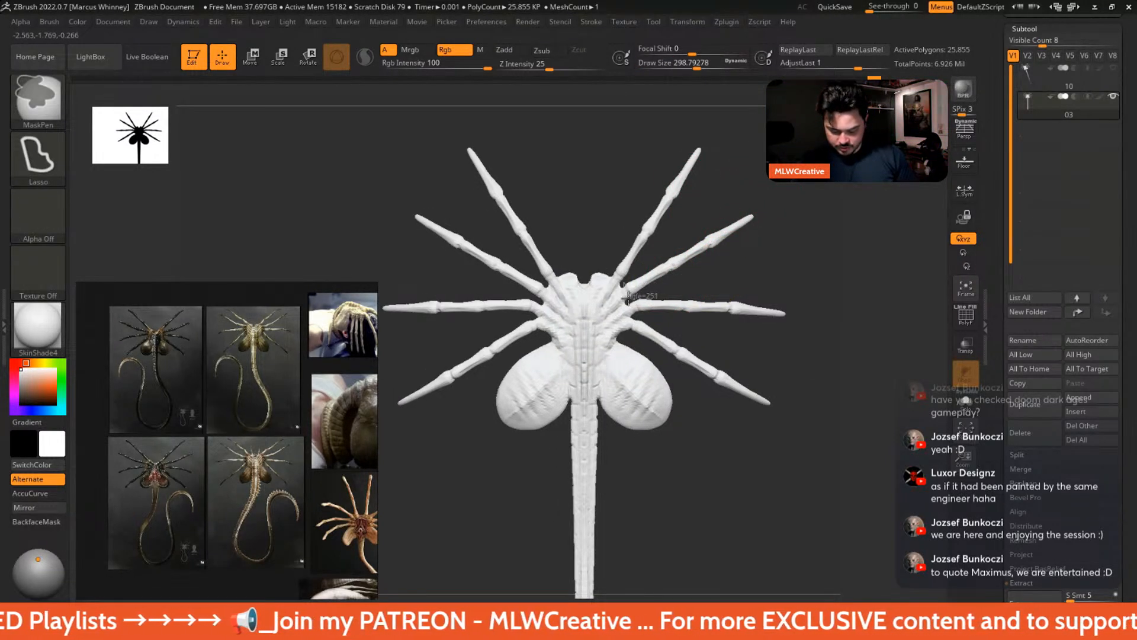
mouse_move(699, 214)
ctrl+mouse_down()
mouse_move(816, 244)
mouse_move(788, 255)
ctrl+mouse_up()
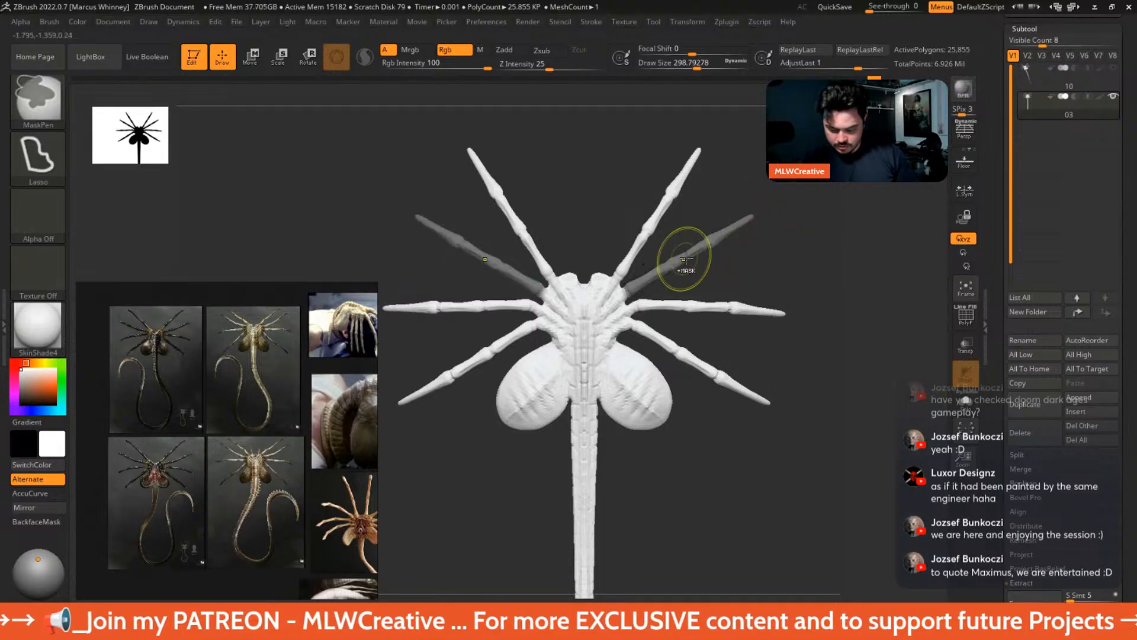
ctrl+click(754, 264)
key(w)
alt+drag(624, 295, 712, 244)
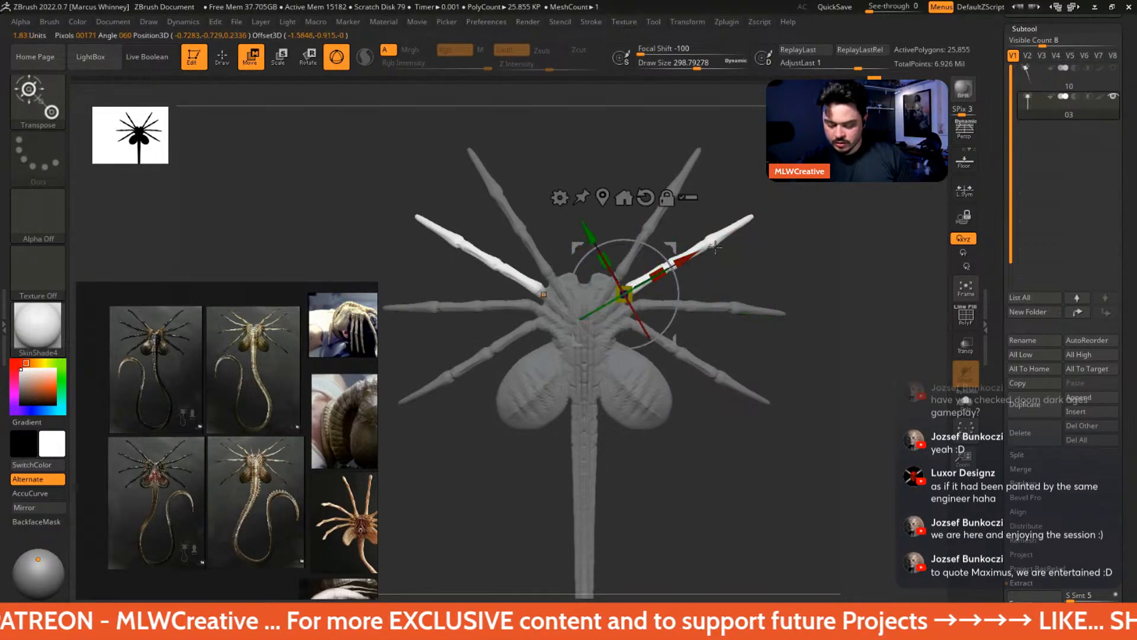
- Rotate the unmasked second leg pair slightly downward and switch to the Move brush at a draw size of about 921
drag(677, 284, 679, 292)
key(b)
key(m)
key(v)
key(space)
drag(710, 205, 733, 204)
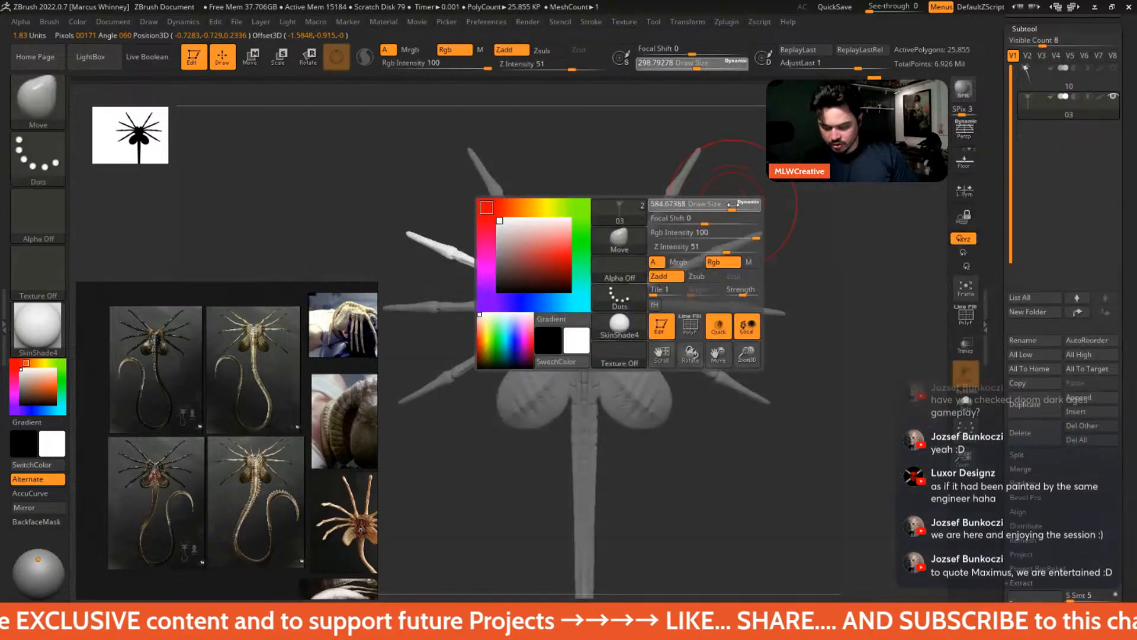
key(space)
drag(703, 262, 719, 263)
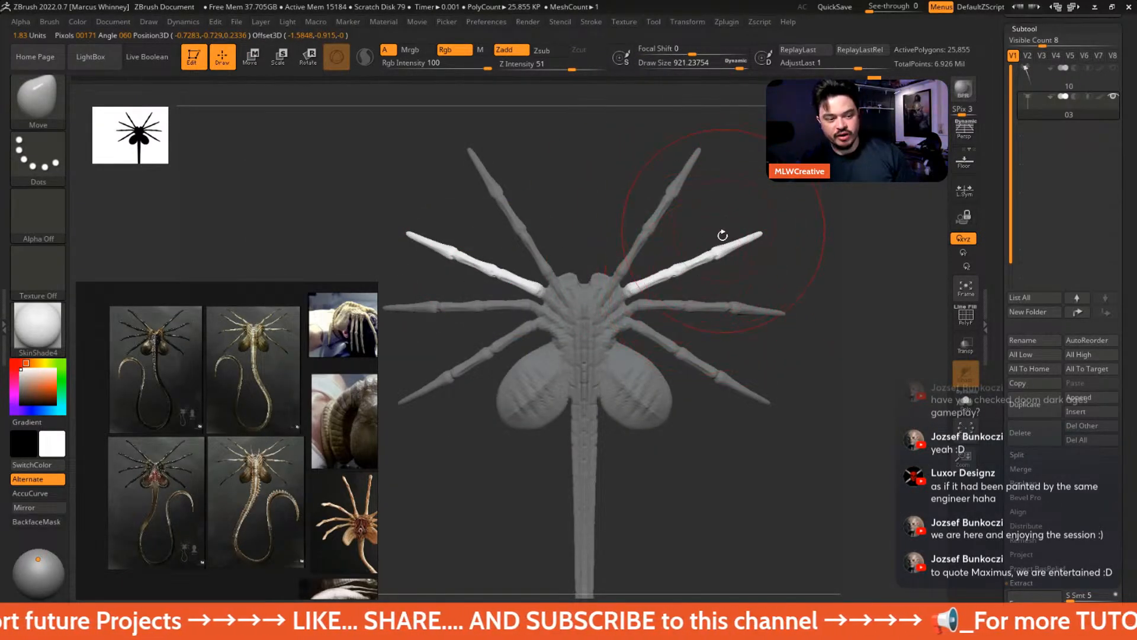
- Bend the second leg pair at its joints with the Move brush at a draw size of about 559
key(space)
drag(699, 257, 693, 265)
key(space)
key(space)
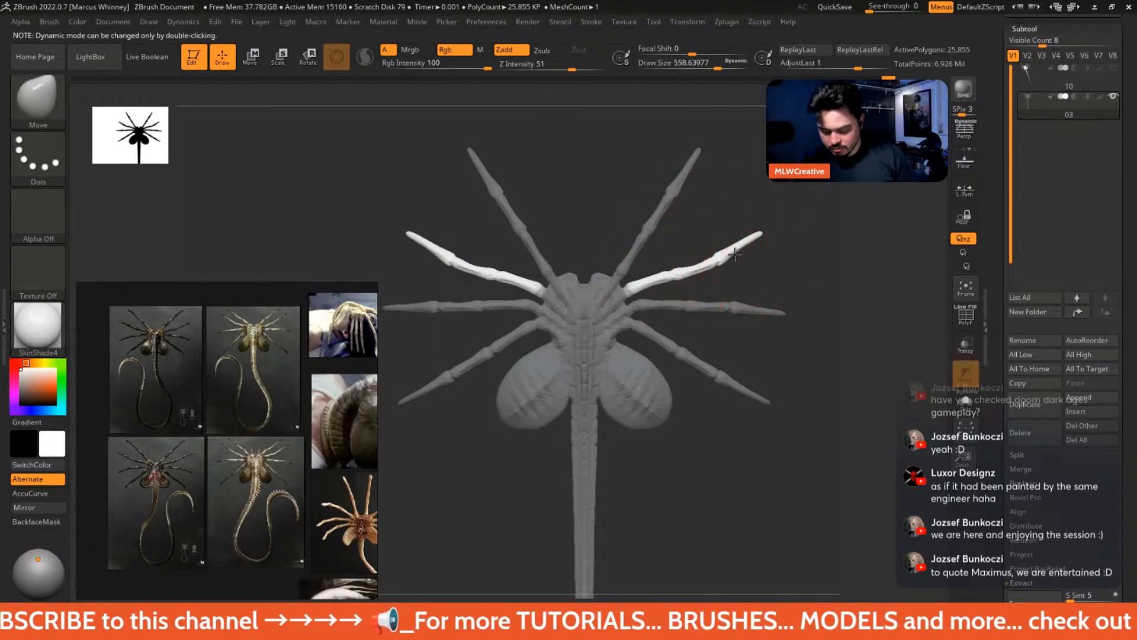
- Clear the mask, isolate the third leg pair with an inverted lasso mask and bend its joints with the Move brush
mouse_move(800, 254)
ctrl+mouse_down()
mouse_move(767, 235)
mouse_move(760, 247)
mouse_move(798, 269)
ctrl+mouse_up()
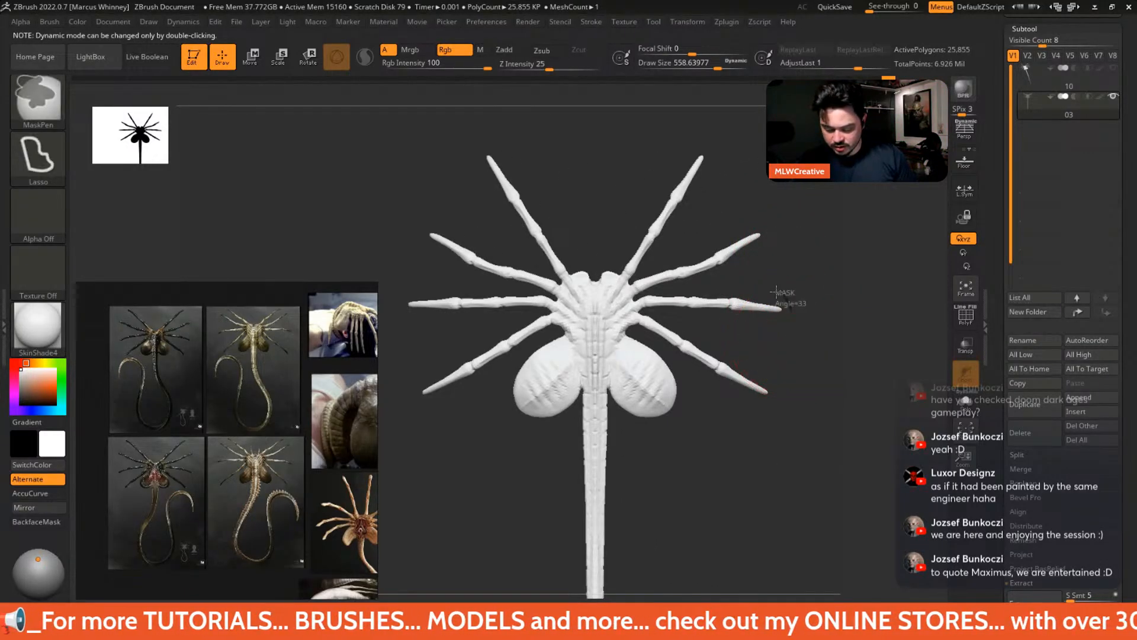
mouse_move(791, 317)
ctrl+mouse_down()
mouse_move(675, 293)
mouse_move(778, 318)
ctrl+mouse_up()
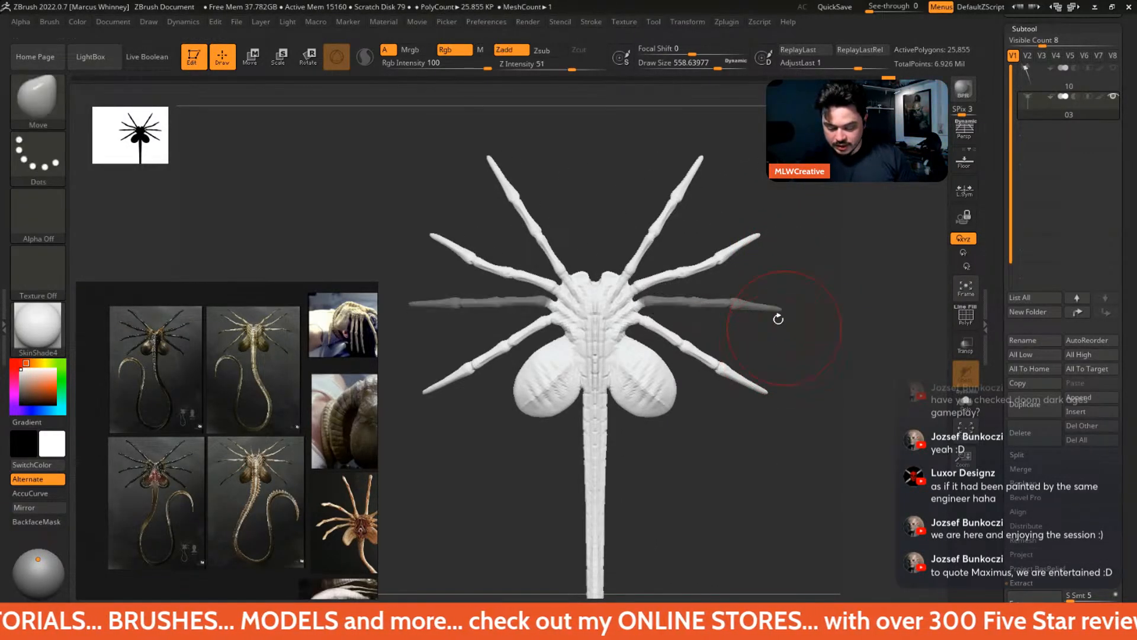
ctrl+click(764, 287)
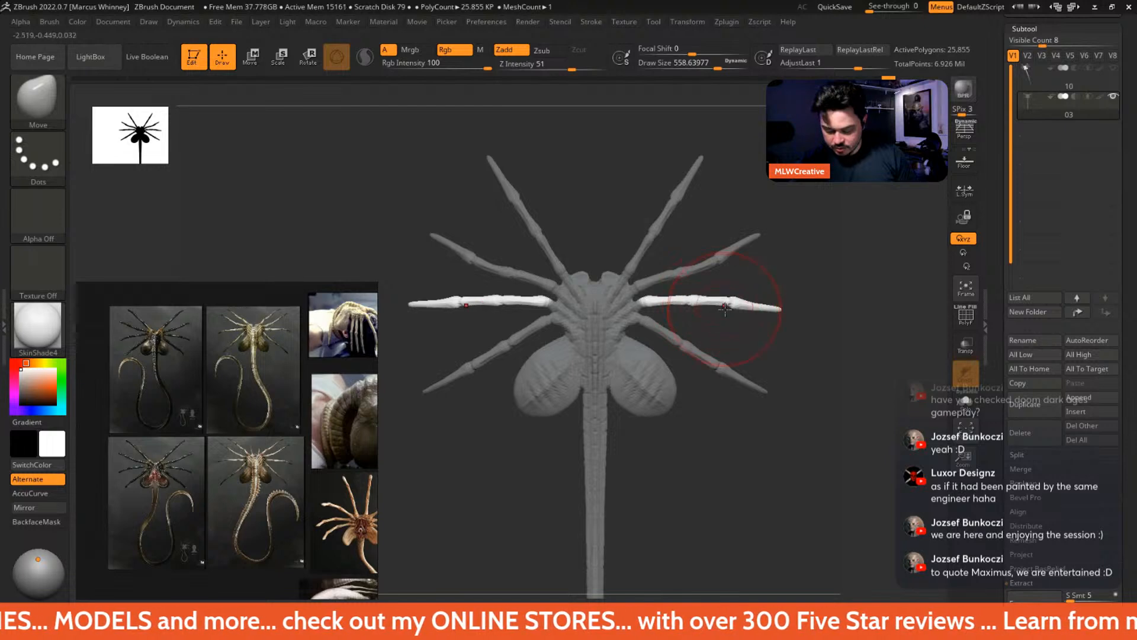
mouse_move(712, 305)
mouse_down()
mouse_move(676, 304)
mouse_move(716, 297)
mouse_up()
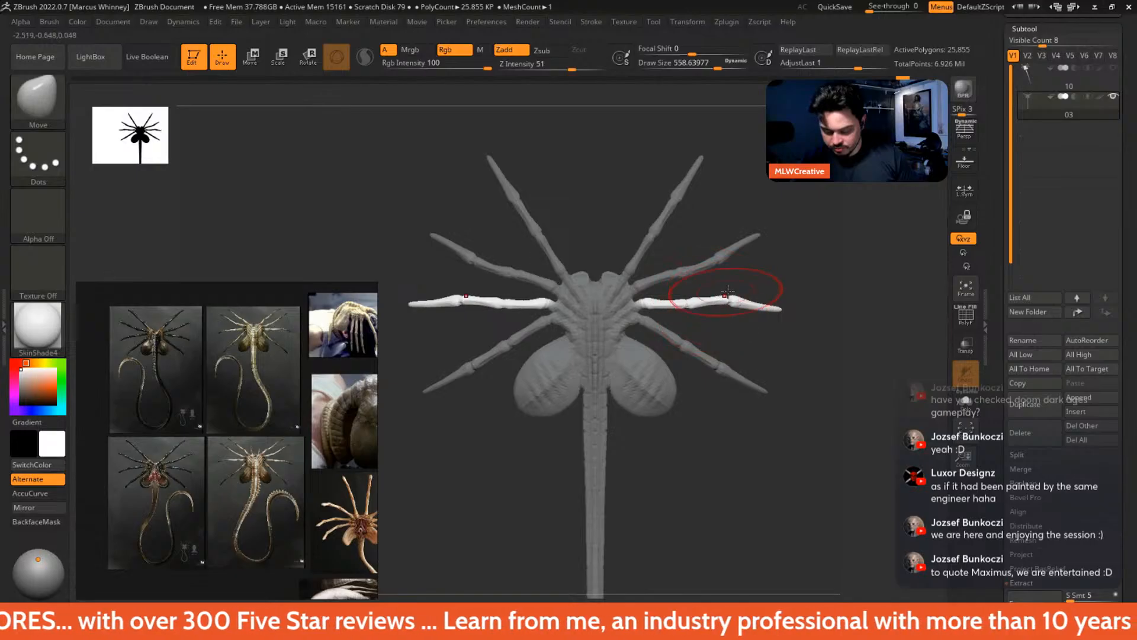
- Isolate the lowest leg pair with an inverted lasso mask and adjust its shape with the Move brush at a draw size of about 422
ctrl+drag(800, 256, 807, 264)
mouse_move(800, 263)
mouse_down()
mouse_move(829, 270)
mouse_move(802, 281)
mouse_up()
mouse_move(784, 376)
ctrl+mouse_down()
mouse_move(651, 308)
mouse_move(644, 331)
mouse_move(753, 393)
mouse_move(778, 392)
mouse_move(673, 324)
mouse_move(764, 361)
mouse_move(793, 462)
mouse_move(781, 385)
ctrl+mouse_up()
key(ctrl+z)
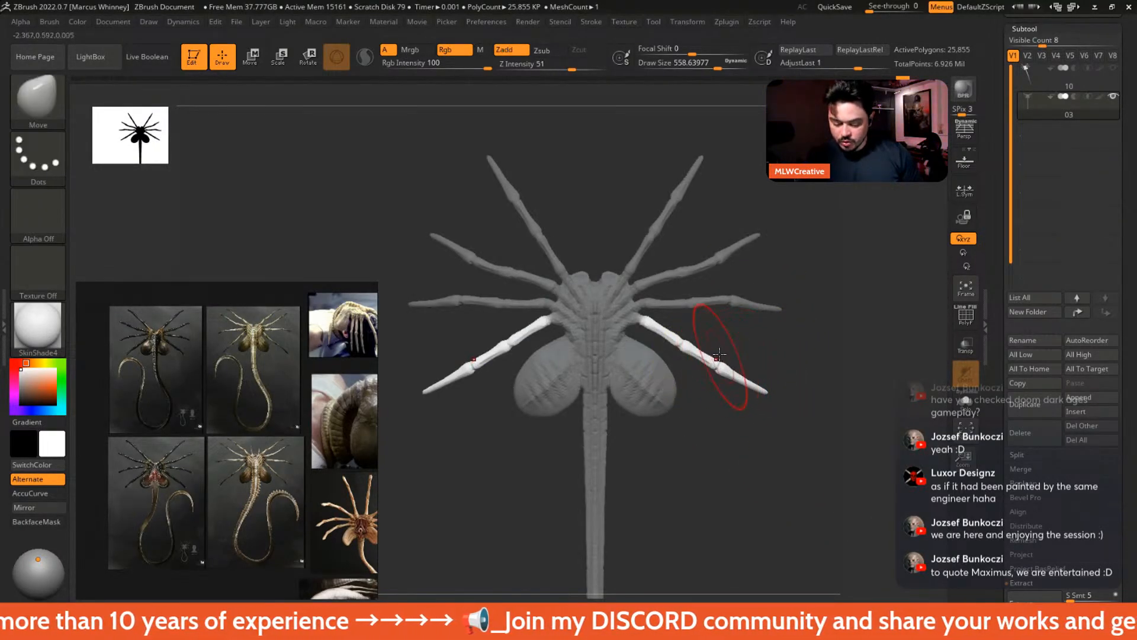
key(space)
mouse_move(724, 355)
mouse_down()
mouse_move(741, 354)
mouse_move(716, 320)
mouse_move(690, 318)
mouse_up()
key(space)
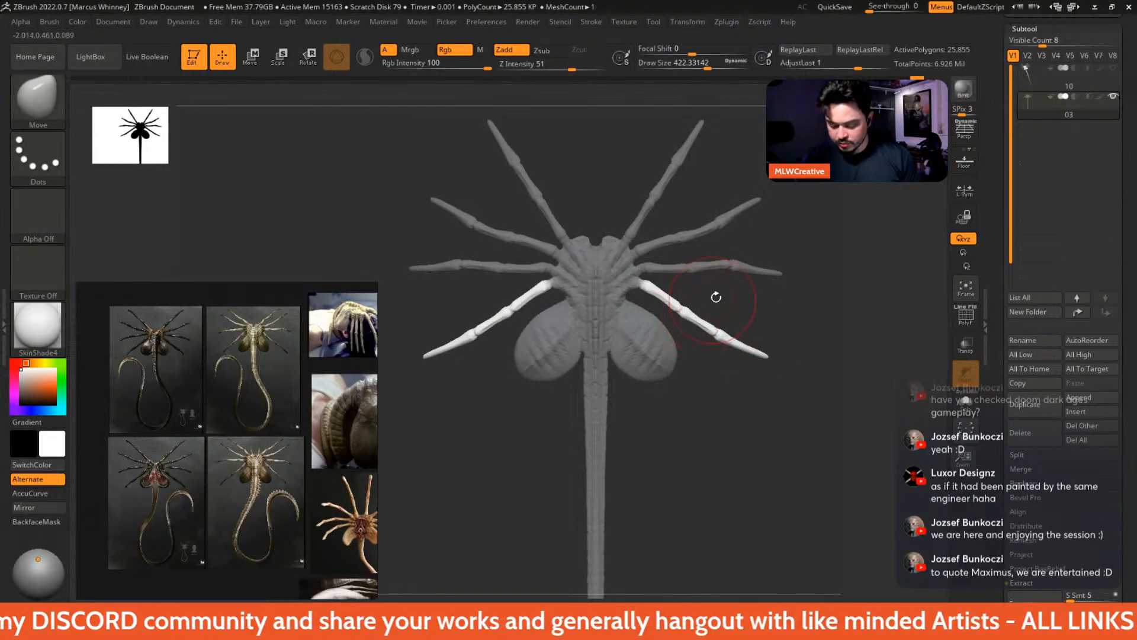
- Clear the mask, isolate the top leg pair with an inverted lasso mask and rotate both legs outward
ctrl+click(818, 253)
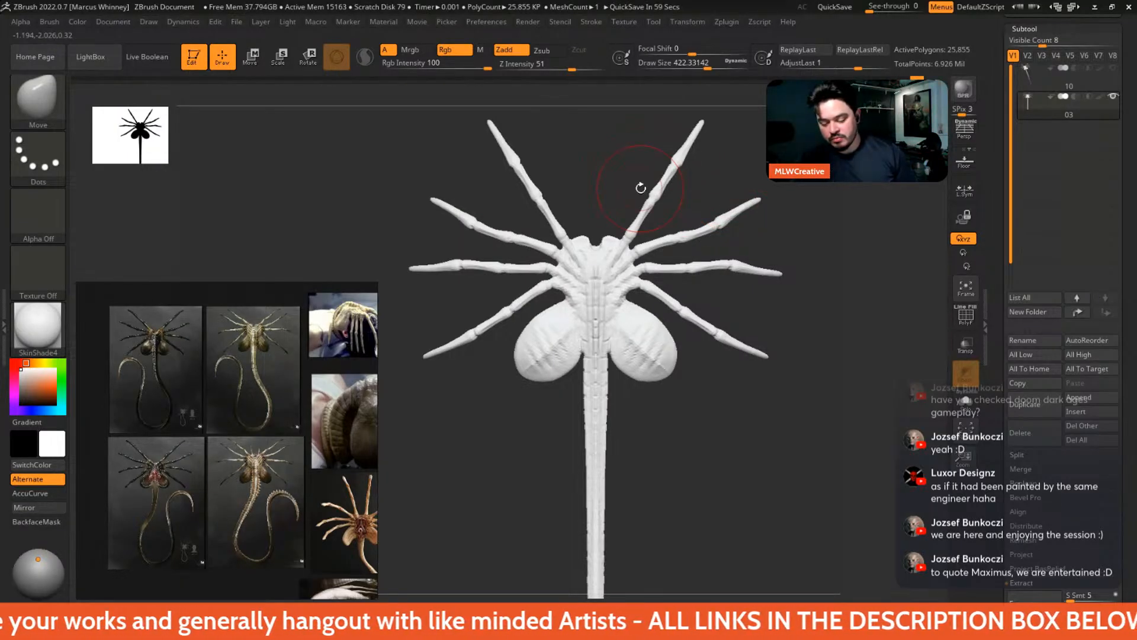
mouse_move(723, 172)
mouse_down()
mouse_move(723, 190)
mouse_move(655, 266)
mouse_up()
mouse_move(625, 305)
ctrl+mouse_down()
mouse_move(705, 143)
mouse_move(723, 190)
ctrl+mouse_up()
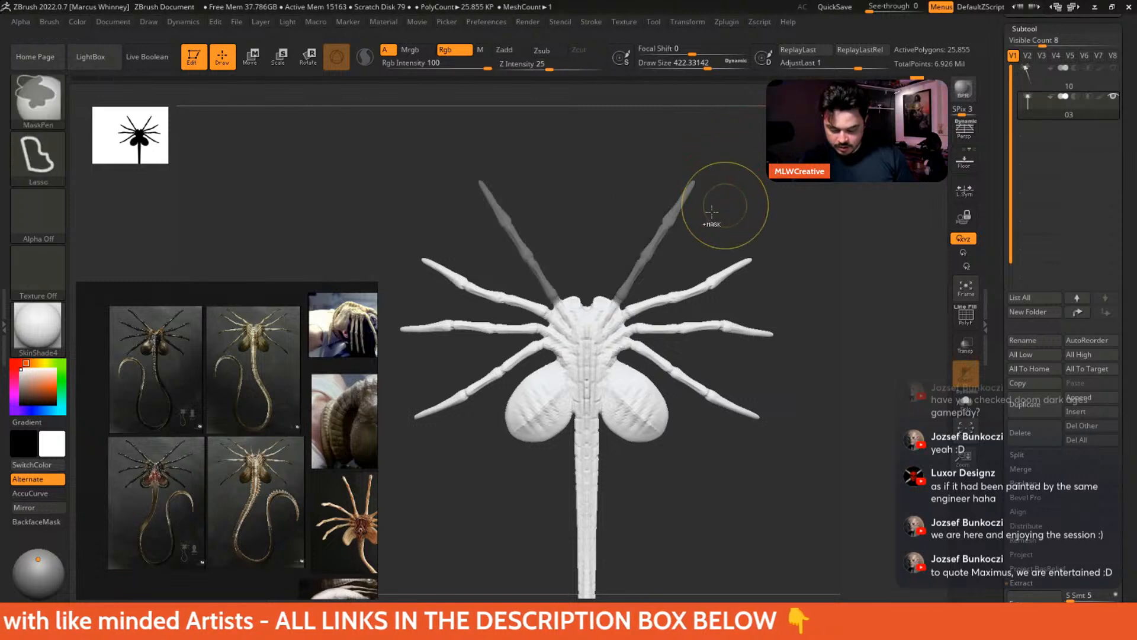
ctrl+click(723, 236)
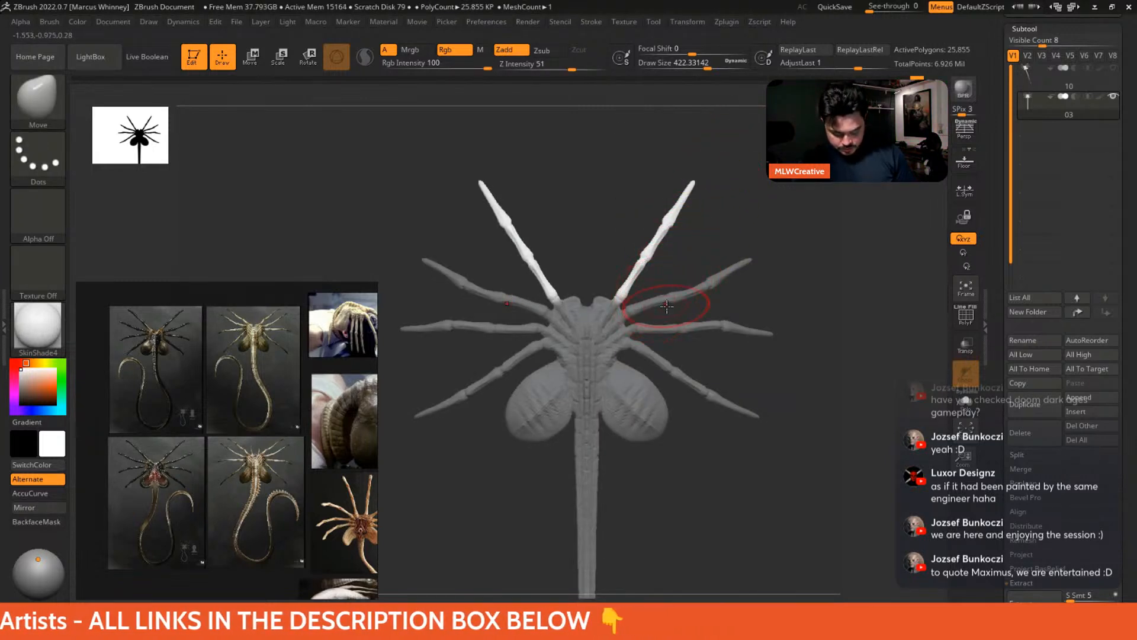
key(e)
drag(670, 305, 664, 270)
key(q)
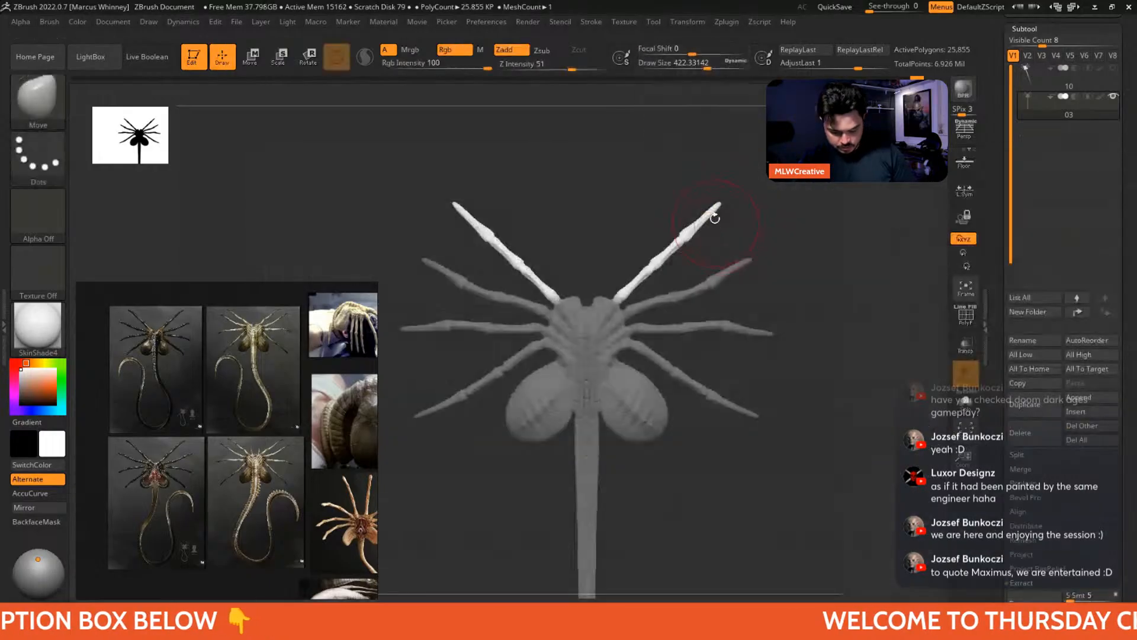
- Bend the top leg pair's joints with the Move brush at draw sizes of about 533 and 415, and clear the mask
drag(702, 230, 694, 220)
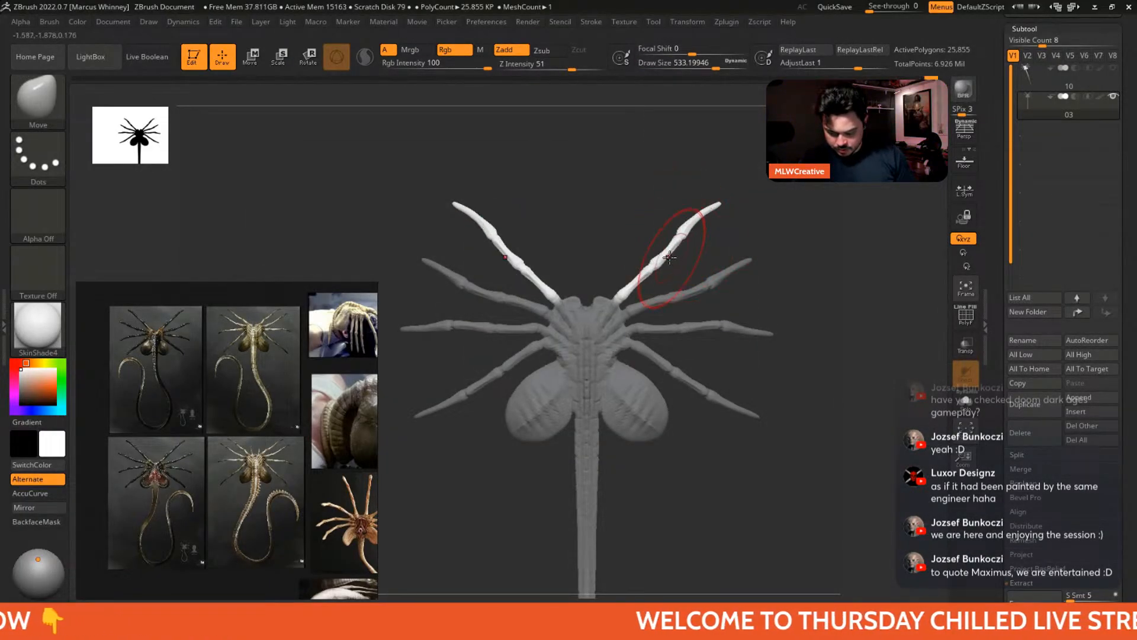
drag(669, 257, 672, 261)
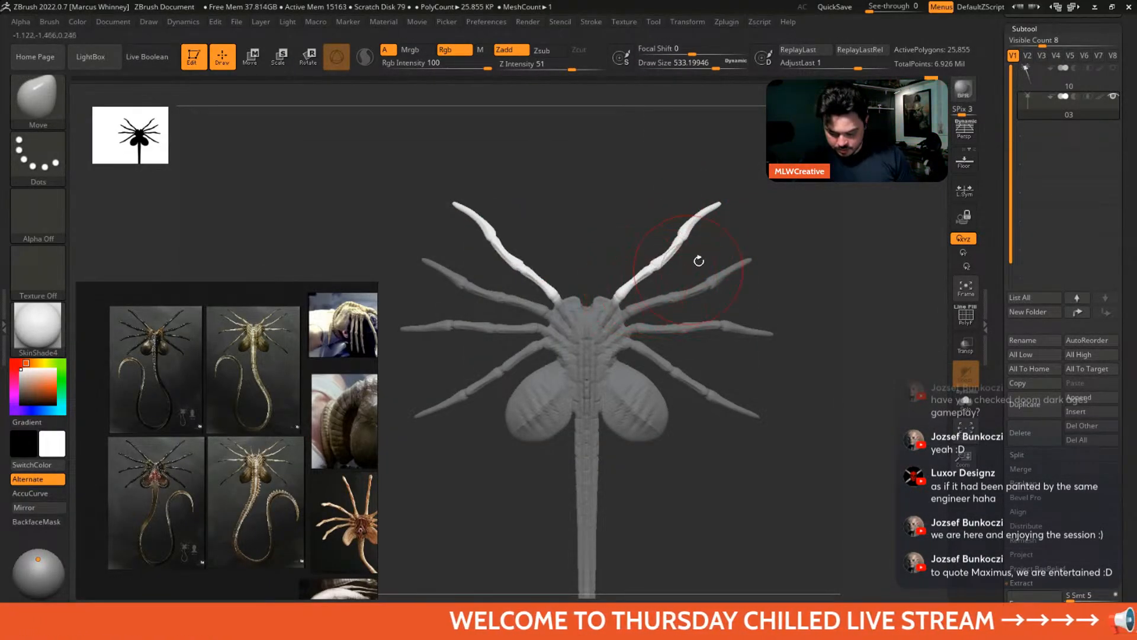
key(space)
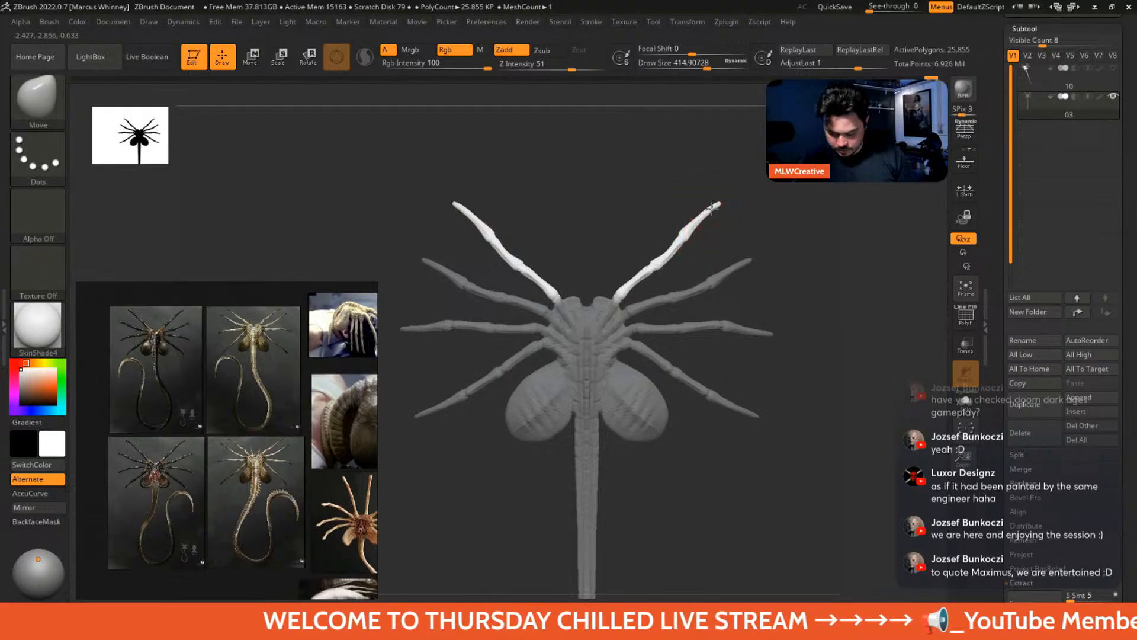
mouse_move(762, 223)
ctrl+mouse_down()
mouse_move(792, 246)
mouse_move(762, 208)
mouse_move(786, 219)
mouse_move(763, 209)
ctrl+mouse_up()
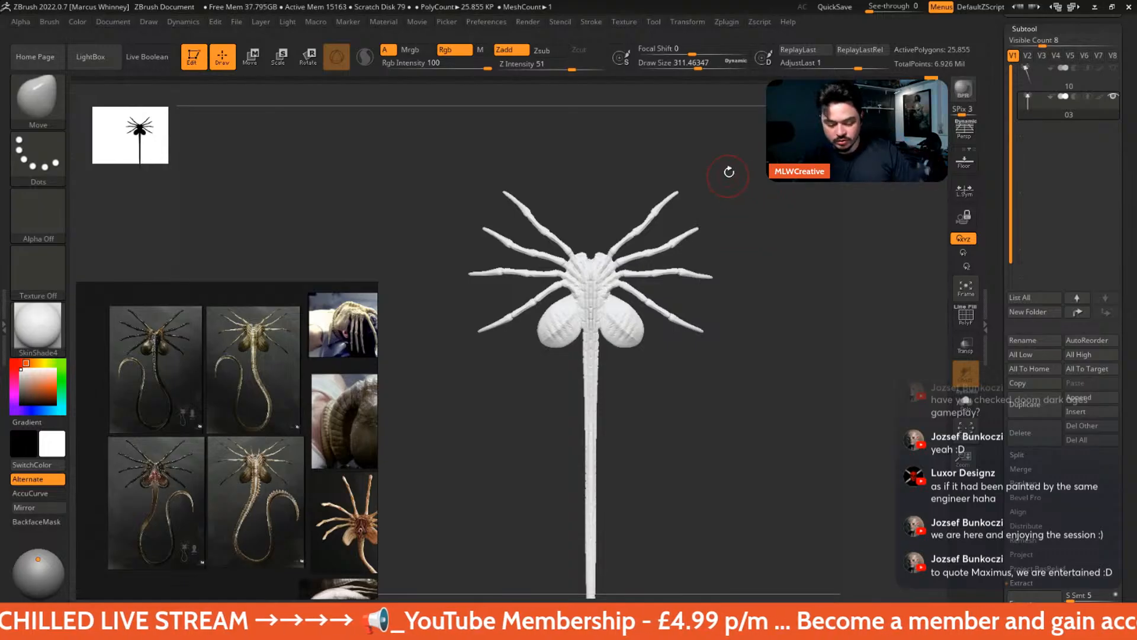
- Mask the whole tail below the two sacs and activate the transform gizmo
mouse_move(732, 169)
alt+mouse_down()
mouse_move(749, 225)
mouse_move(715, 246)
mouse_move(716, 259)
mouse_move(751, 223)
mouse_move(762, 240)
mouse_move(699, 249)
mouse_move(645, 229)
mouse_move(687, 342)
mouse_move(658, 211)
mouse_move(562, 237)
mouse_move(592, 536)
mouse_move(597, 240)
alt+mouse_up()
key(space)
key(ctrl)
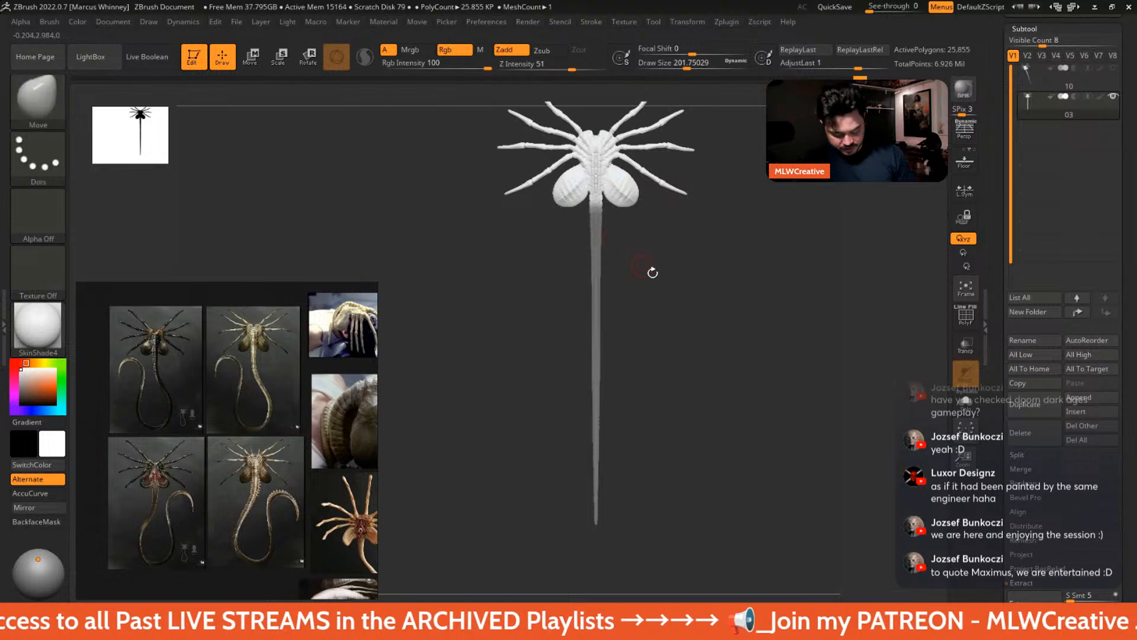
key(w)
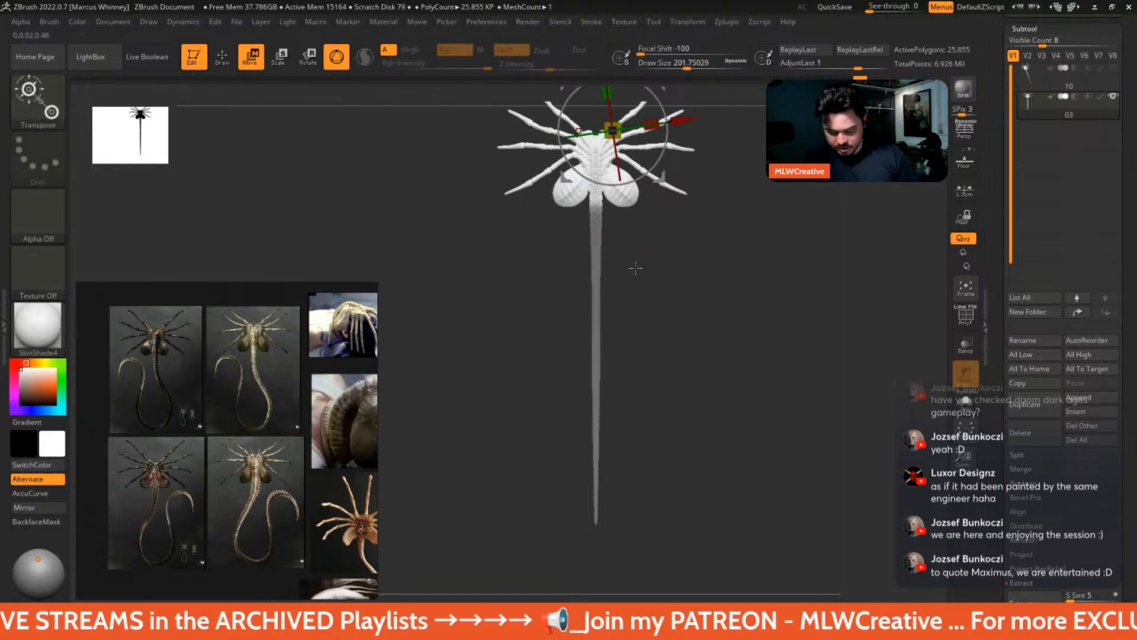
alt+drag(636, 268, 647, 278)
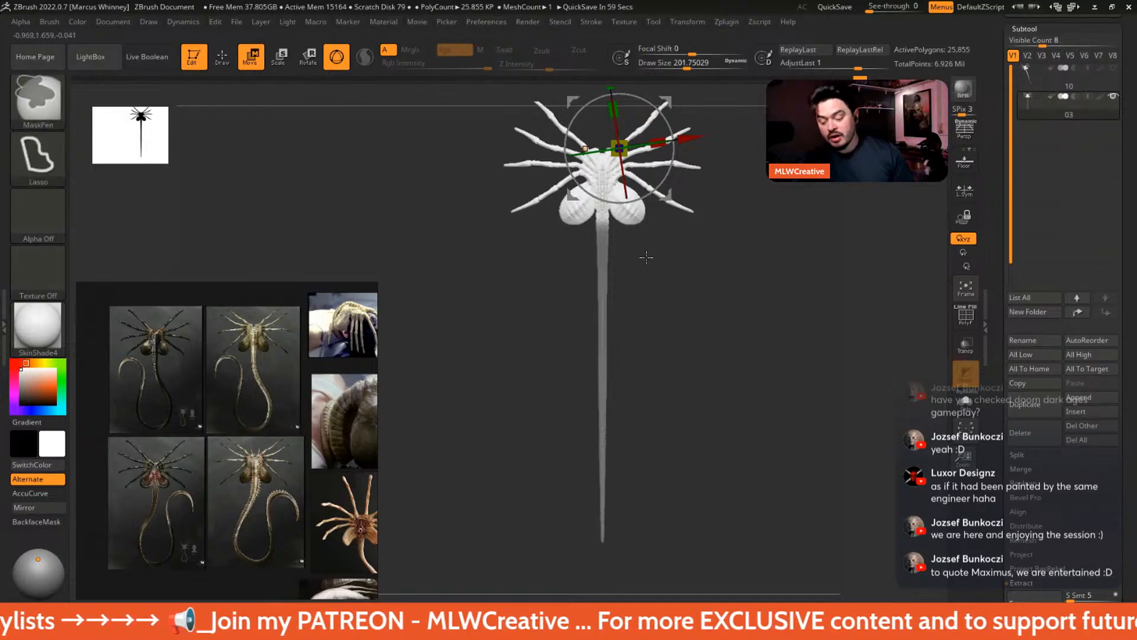
- Soften and invert the mask so only the tail is editable, and align the gizmo upright at the tail's base
ctrl+click(604, 251)
ctrl+click(637, 250)
ctrl+click(637, 249)
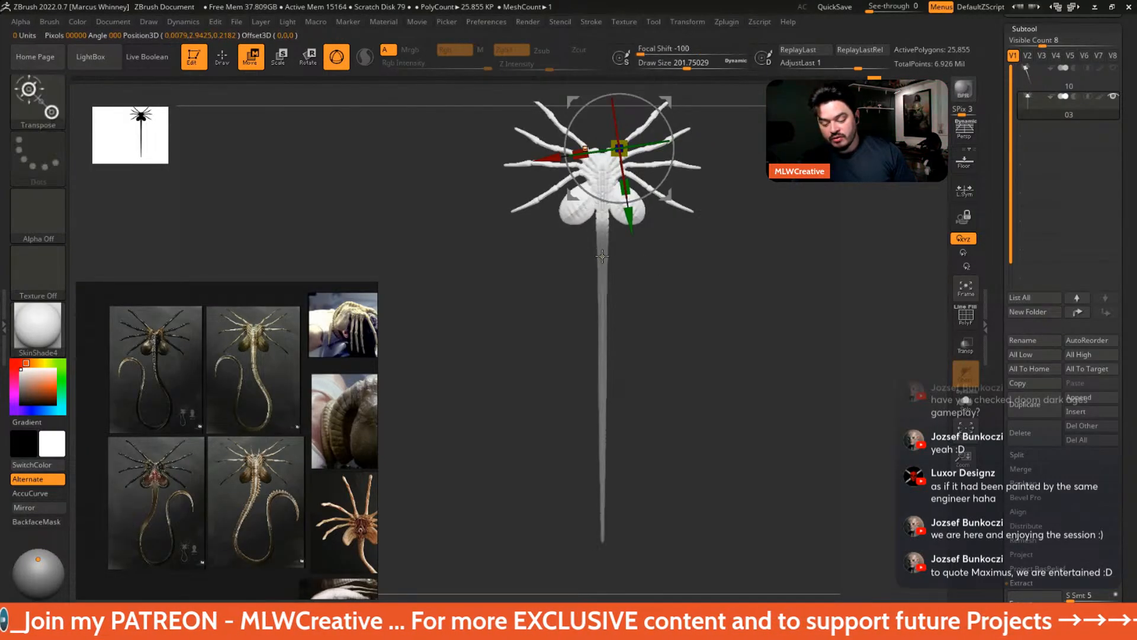
ctrl+click(634, 251)
alt+drag(654, 272, 650, 325)
alt+drag(669, 152, 647, 249)
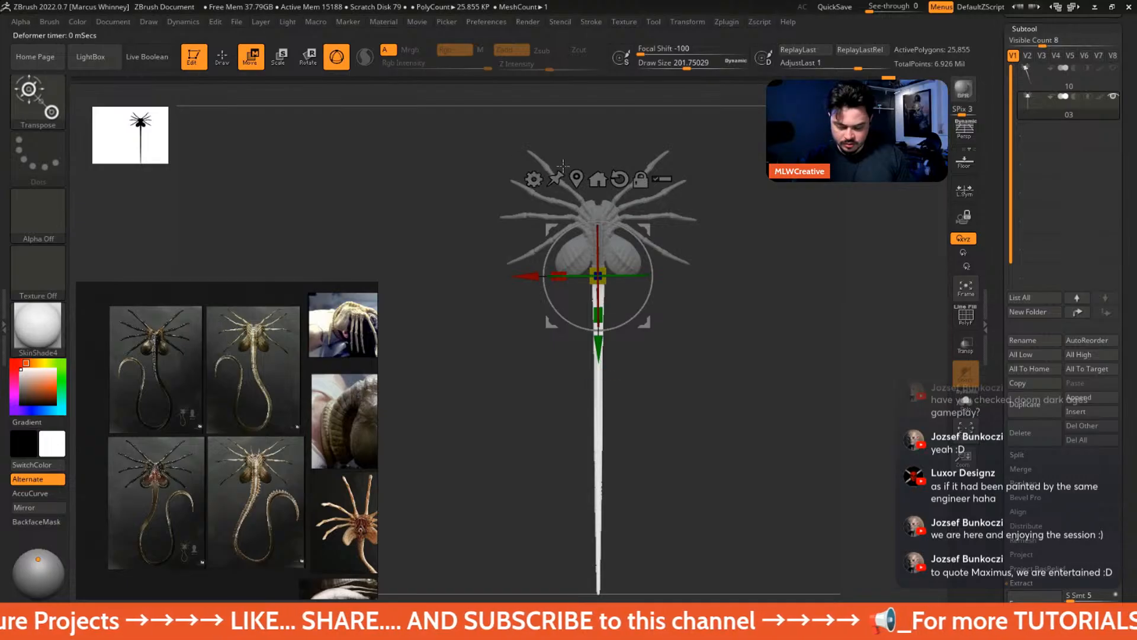
- Try to apply the Bend Curve deformer to the unmasked tail
click(534, 179)
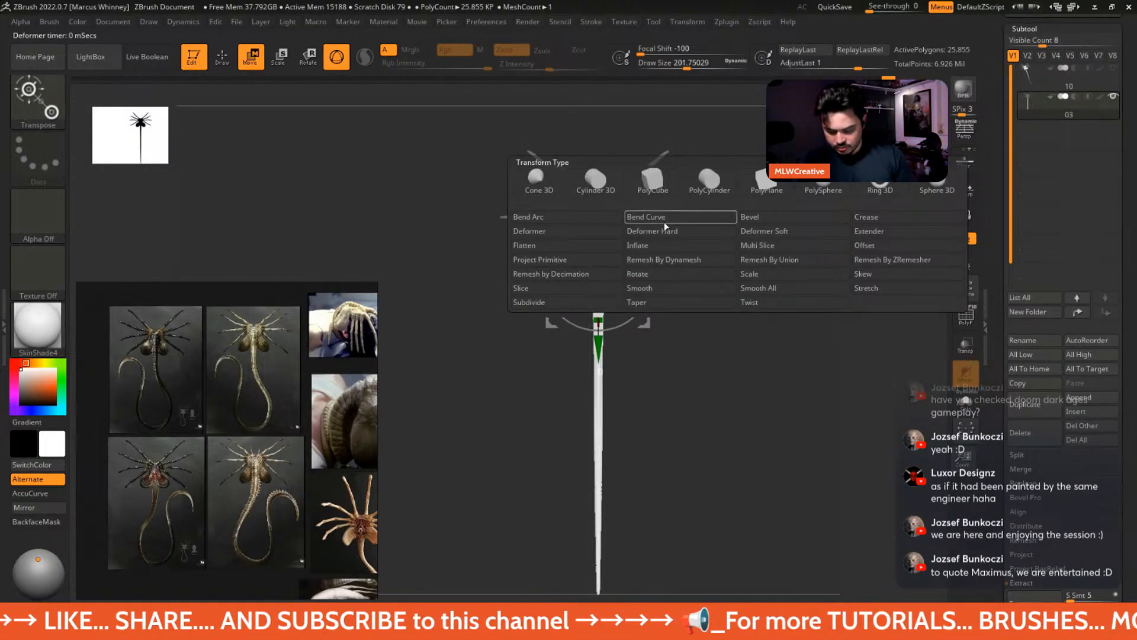
click(596, 220)
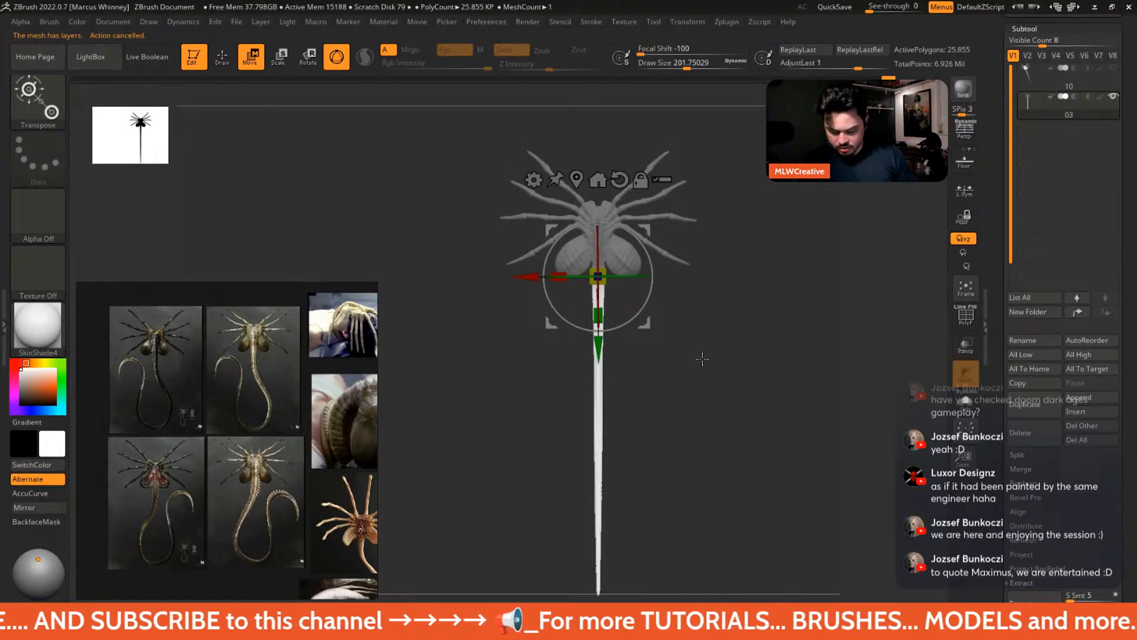
alt+drag(703, 355, 677, 310)
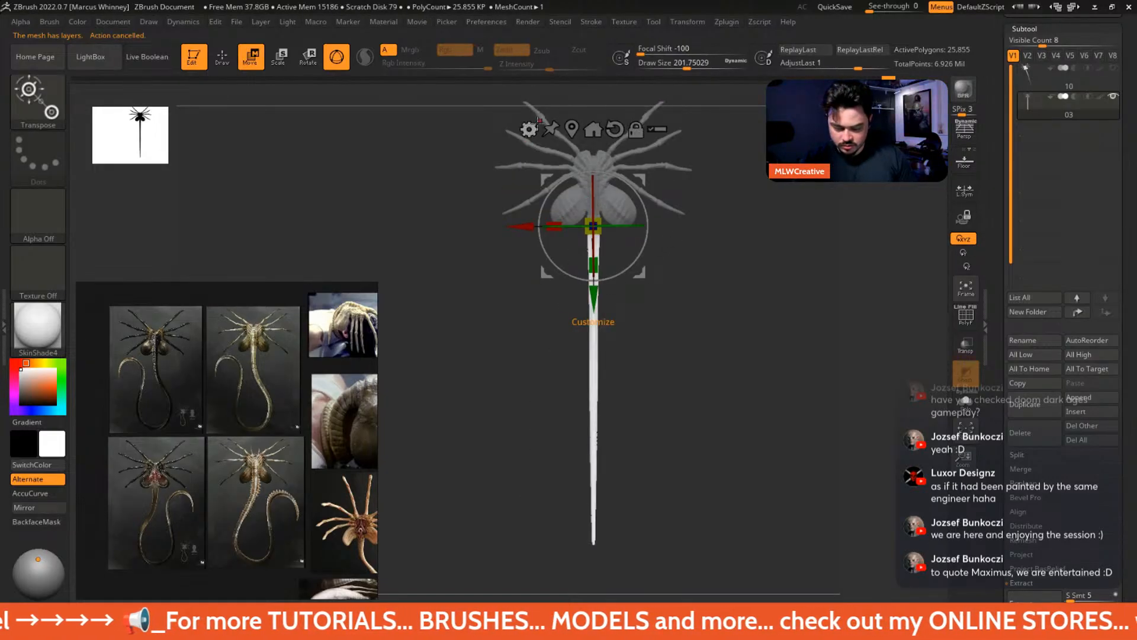
click(529, 129)
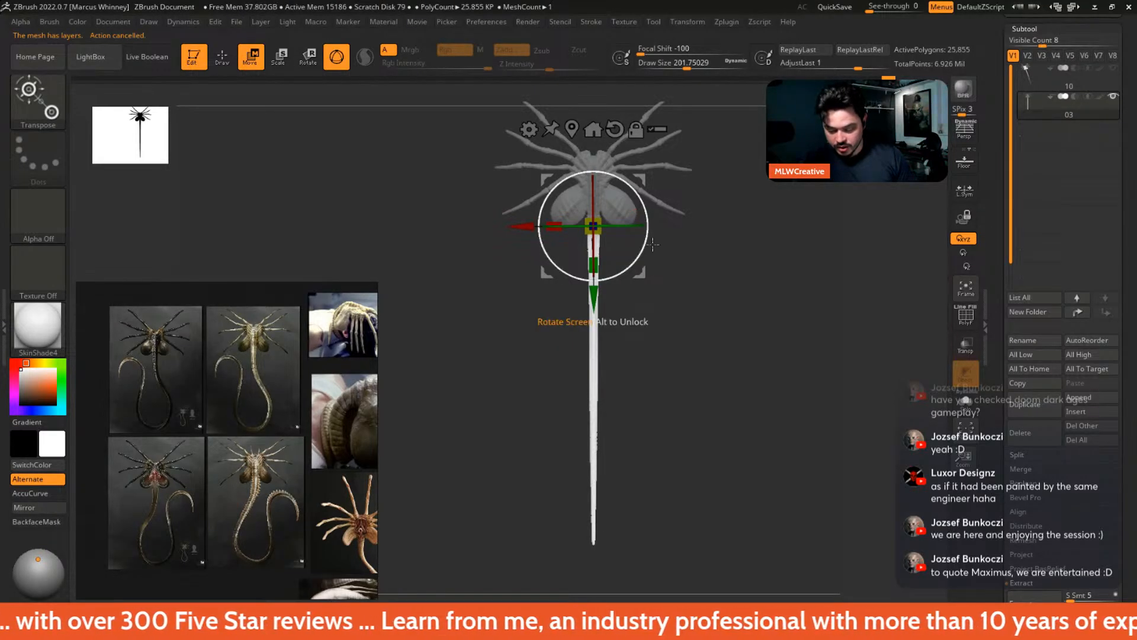
- Extend the mask further down over the base of the tail and soften its edge
key(ctrl)
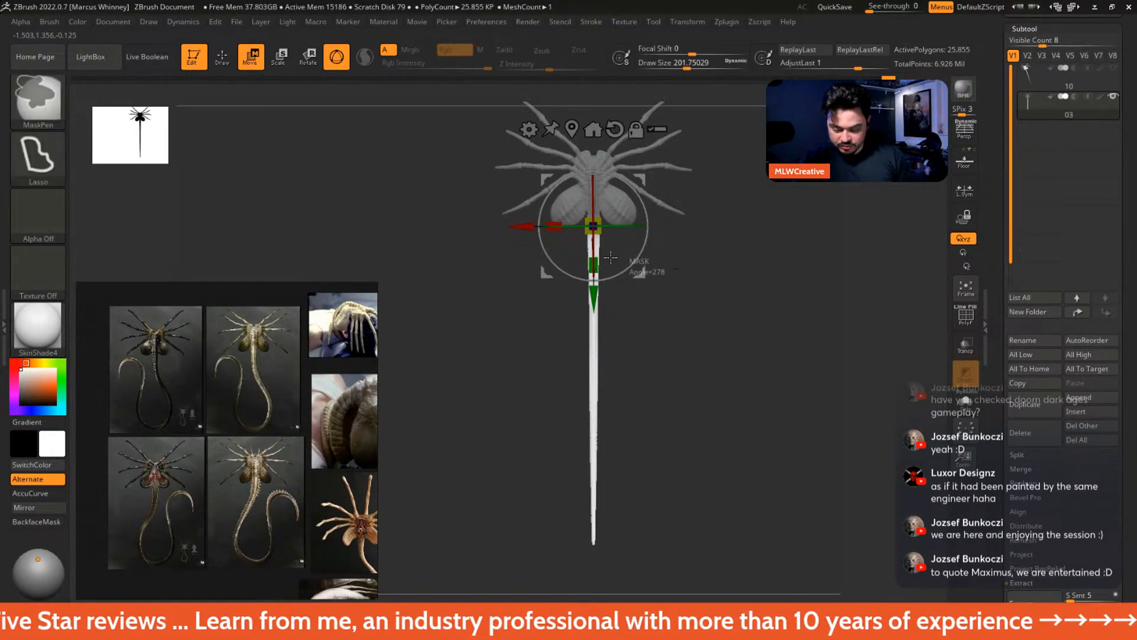
ctrl+drag(634, 258, 643, 209)
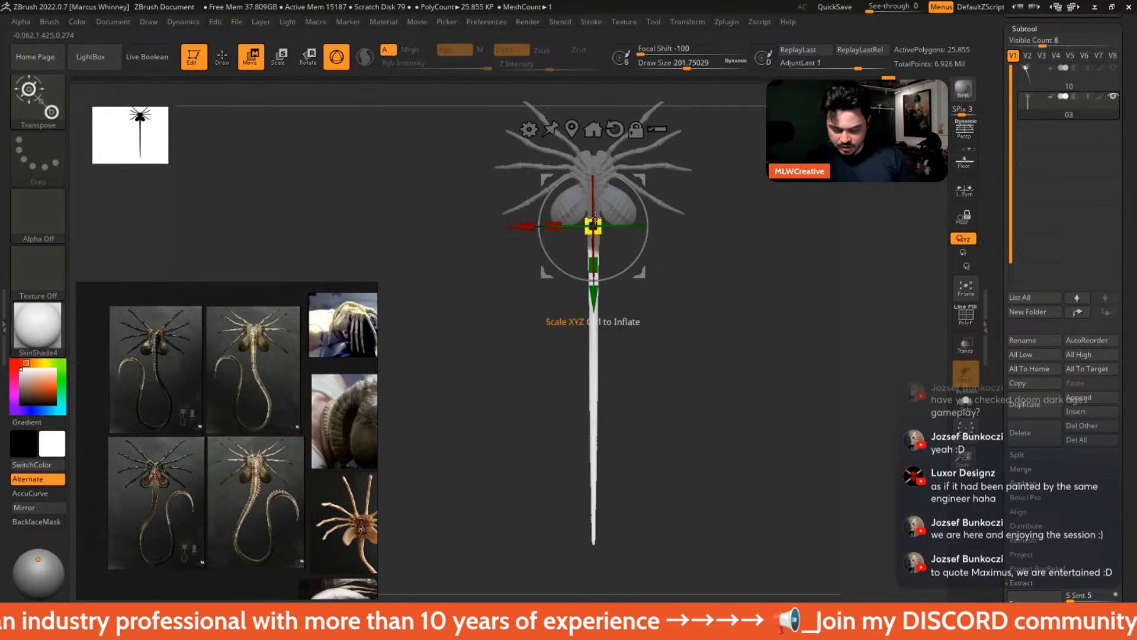
alt+drag(699, 295, 699, 362)
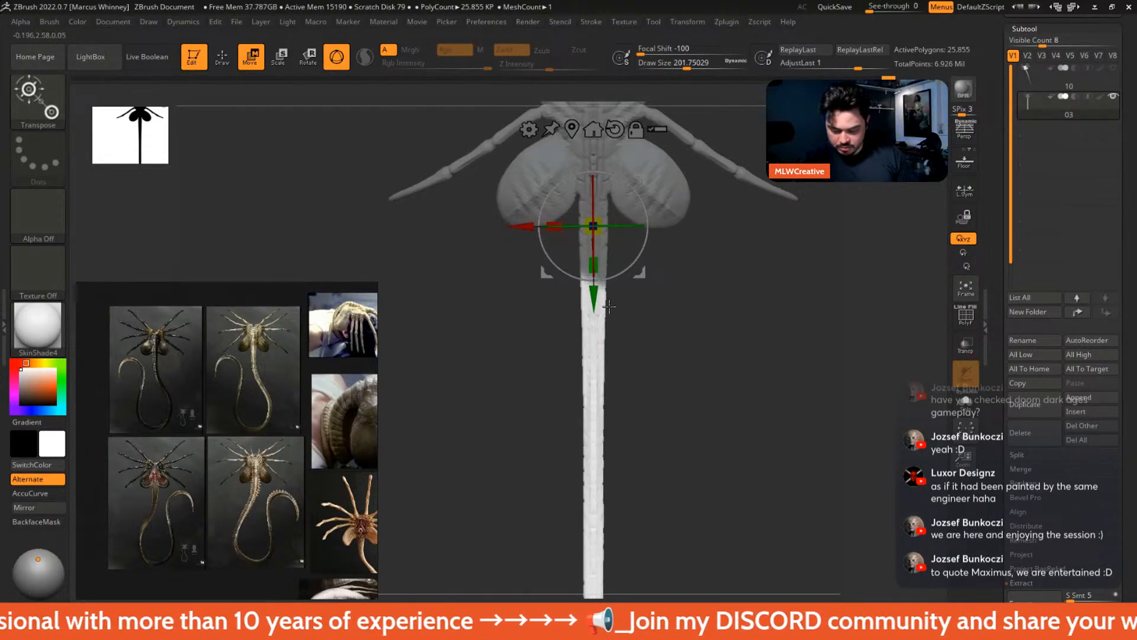
ctrl+click(597, 329)
ctrl+click(599, 333)
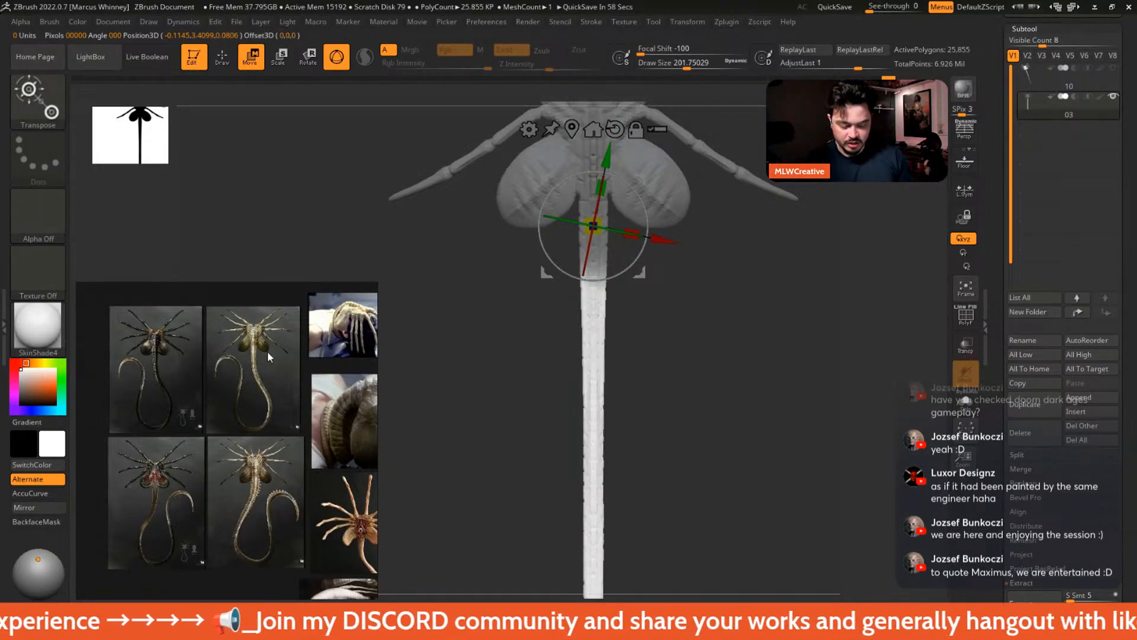
- Move the gizmo down to the mask's edge on the tail, soften the transition further and keep the tail unmasked
alt+drag(641, 271, 643, 301)
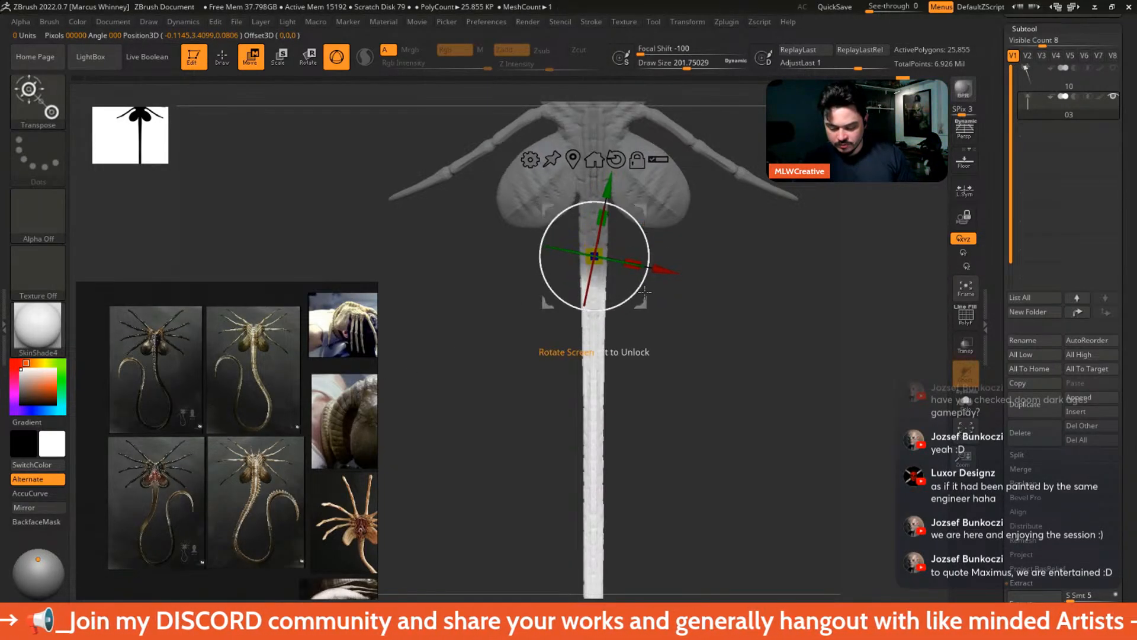
ctrl+click(597, 353)
key(ctrl+i)
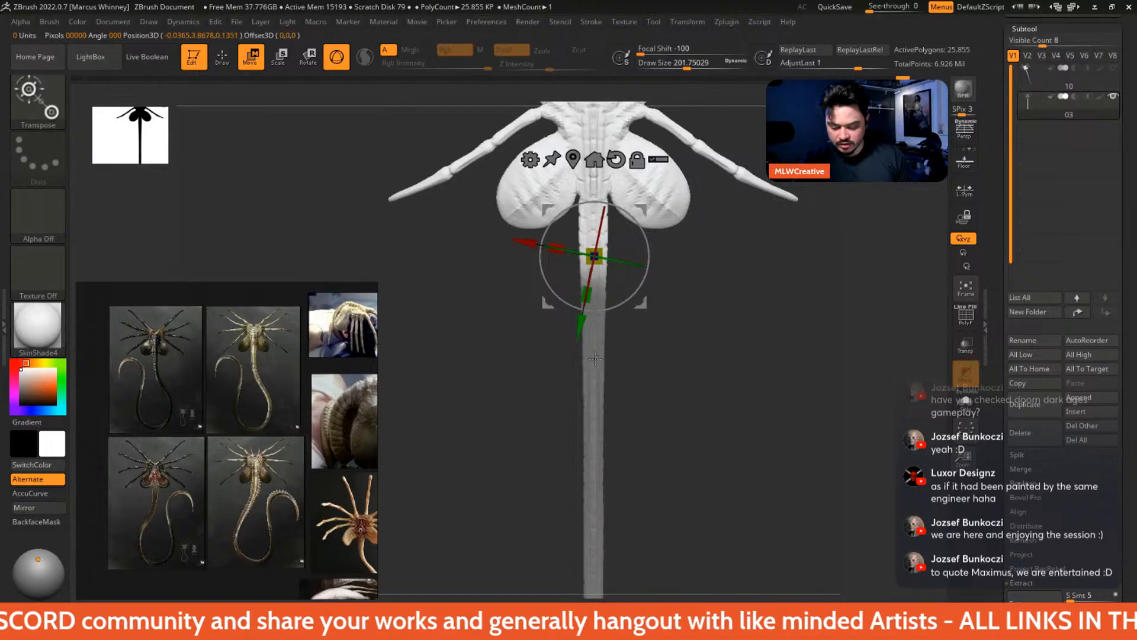
ctrl+click(643, 333)
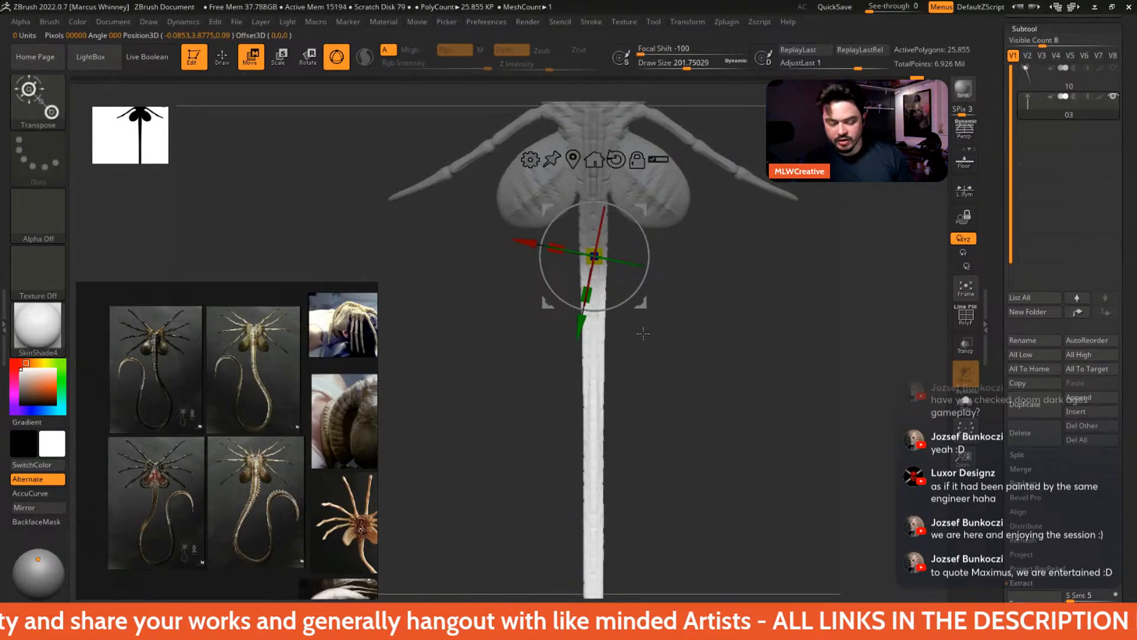
- Rotate the tail sideways about its base and switch to the Move brush at a draw size of 1000
mouse_move(645, 234)
mouse_down()
mouse_move(645, 219)
mouse_move(718, 242)
mouse_move(665, 229)
mouse_up()
key(b)
key(m)
key(v)
key(space)
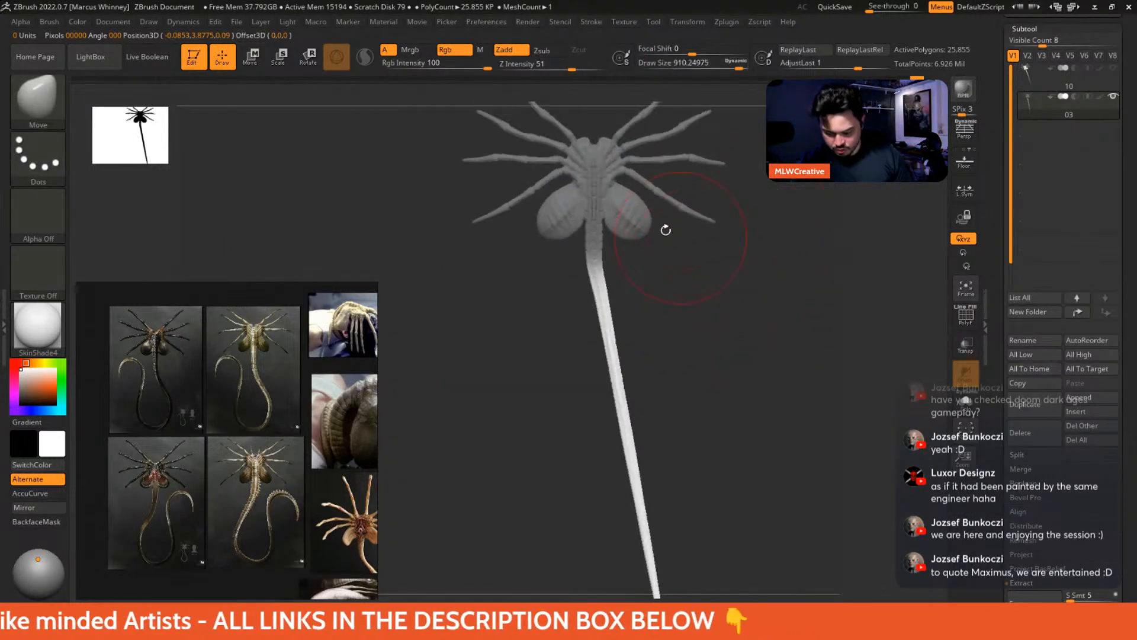
alt+drag(698, 349, 677, 268)
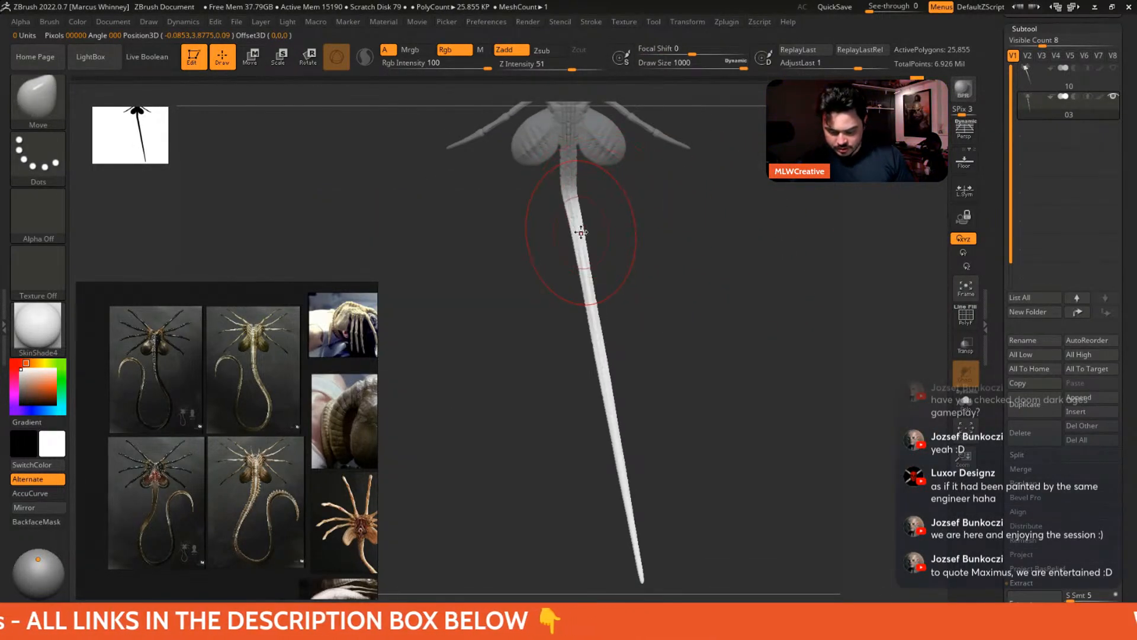
- Ease the bend in the upper tail with the Move brush, stepping the draw size down to about 533 and restoring it to 1000
drag(573, 238, 569, 232)
key(space)
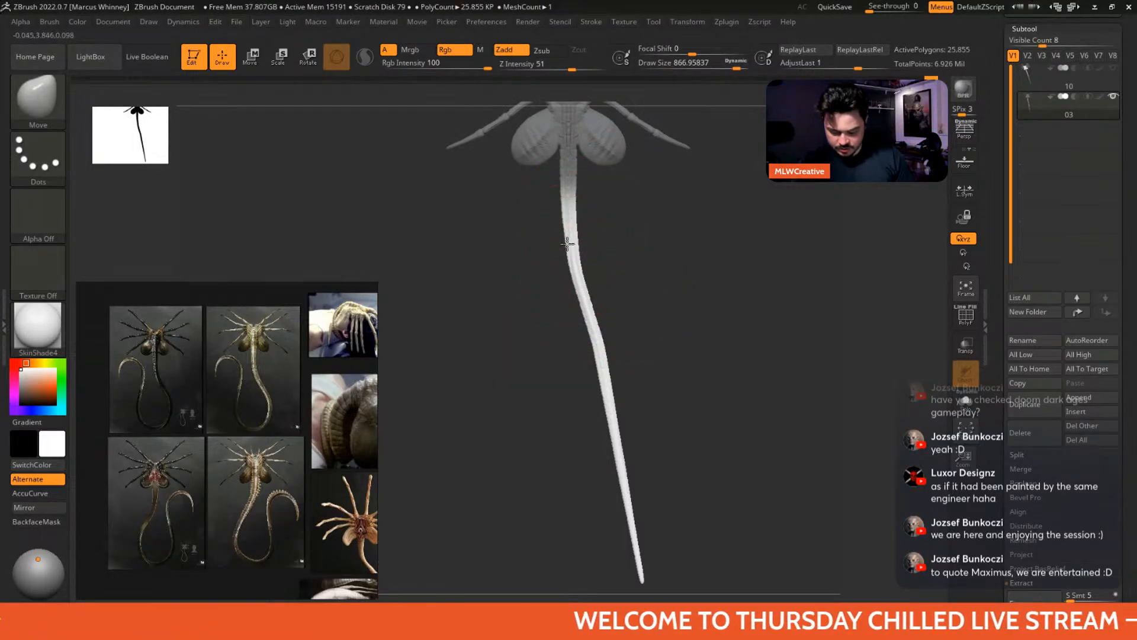
key(space)
drag(568, 244, 565, 244)
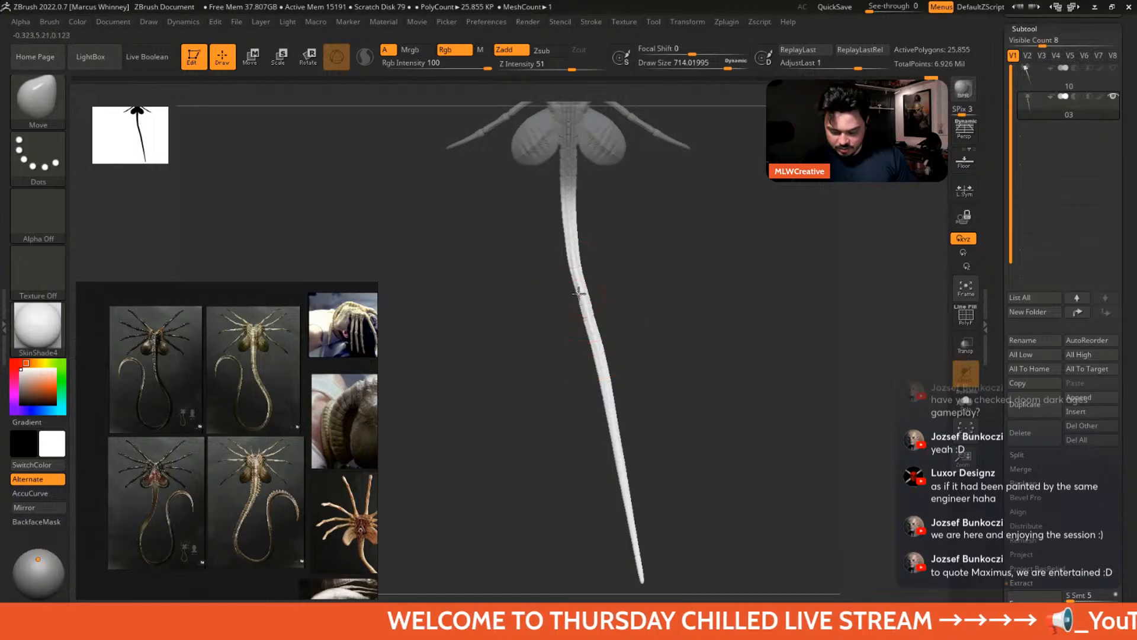
key(space)
drag(584, 223, 580, 223)
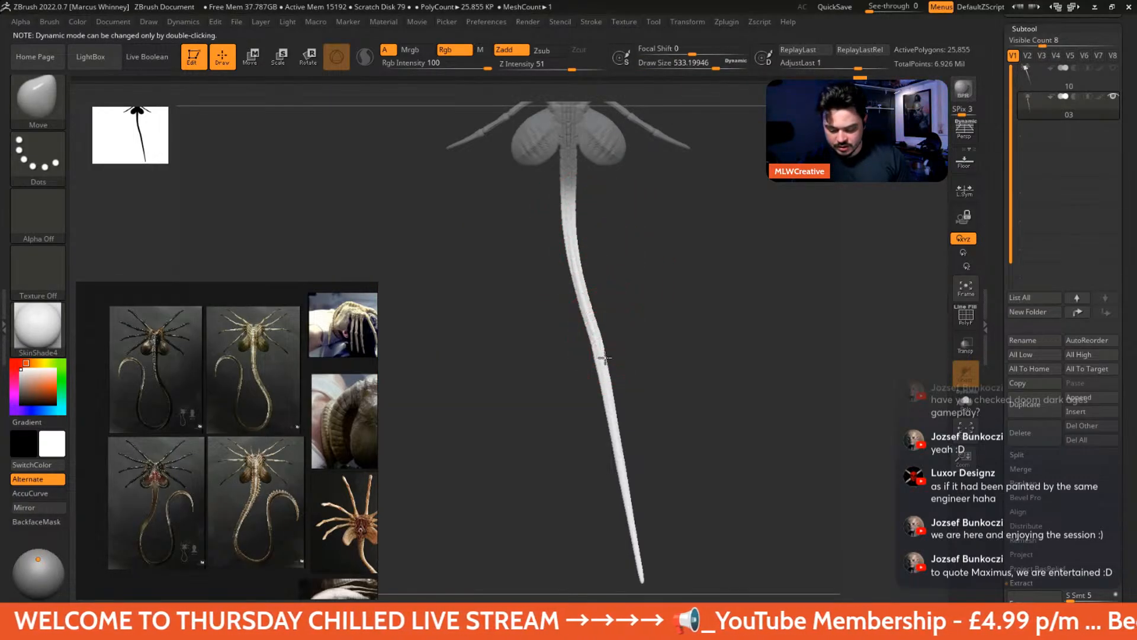
alt+drag(617, 356, 632, 333)
key(space)
drag(631, 269, 650, 268)
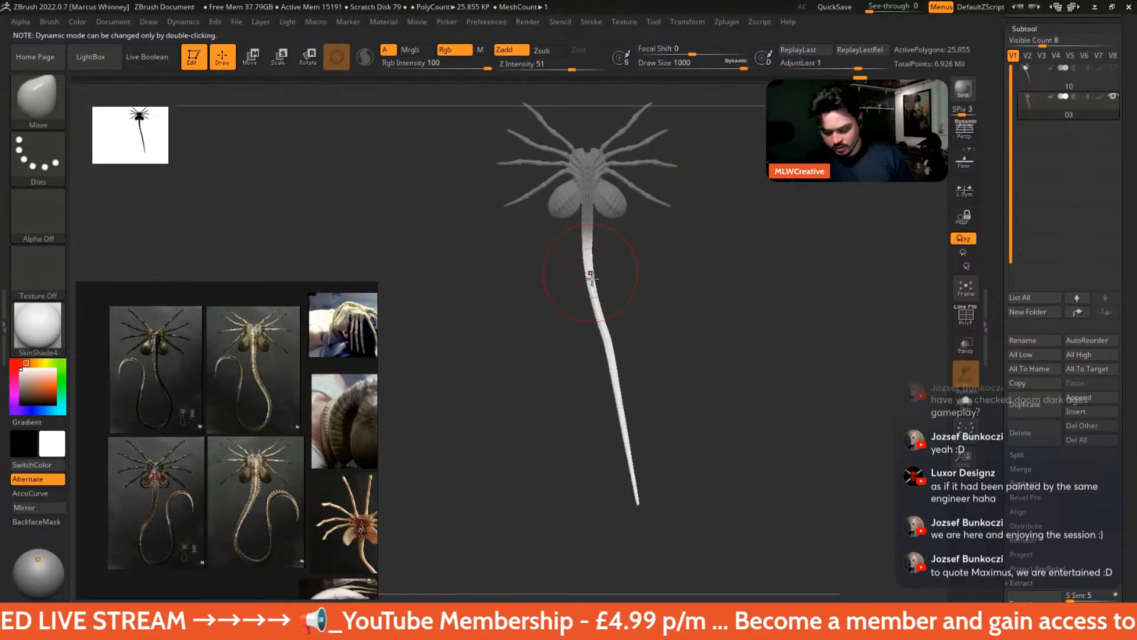
- Mask the body and upper tail with a softened edge, and rotate the unmasked lower tail slightly further outward
ctrl+drag(619, 290, 639, 525)
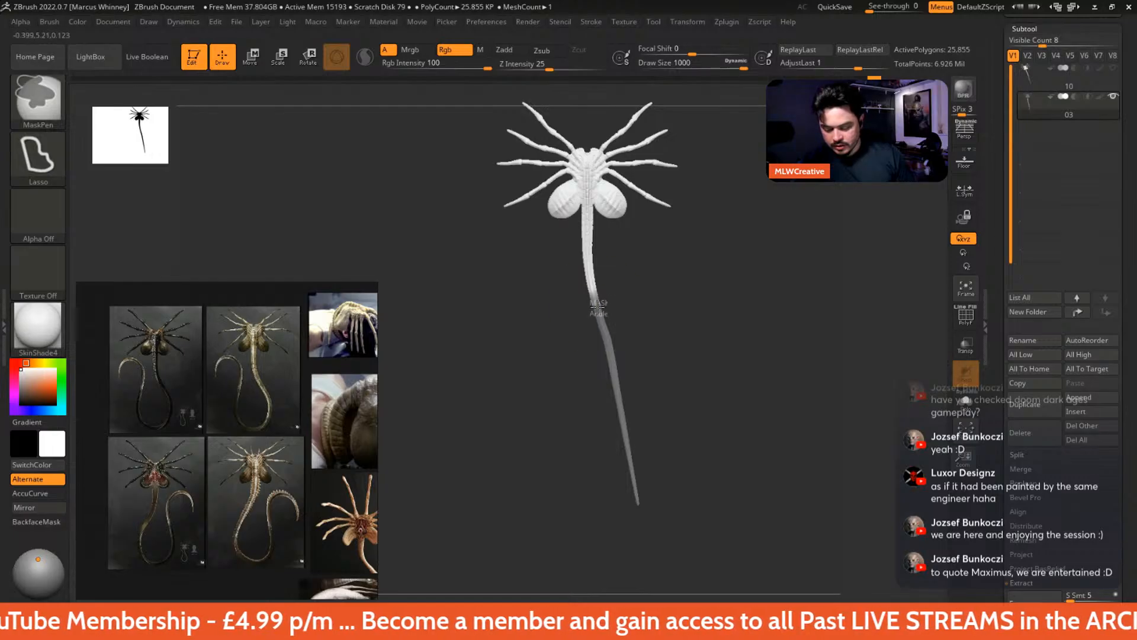
key(ctrl+i)
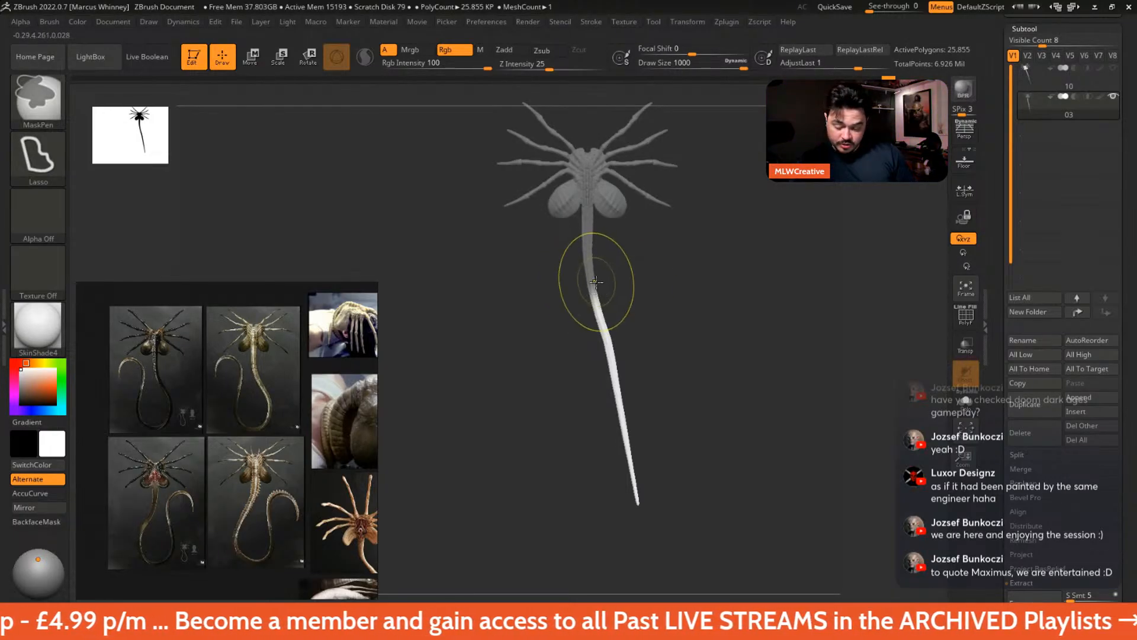
key(ctrl+i)
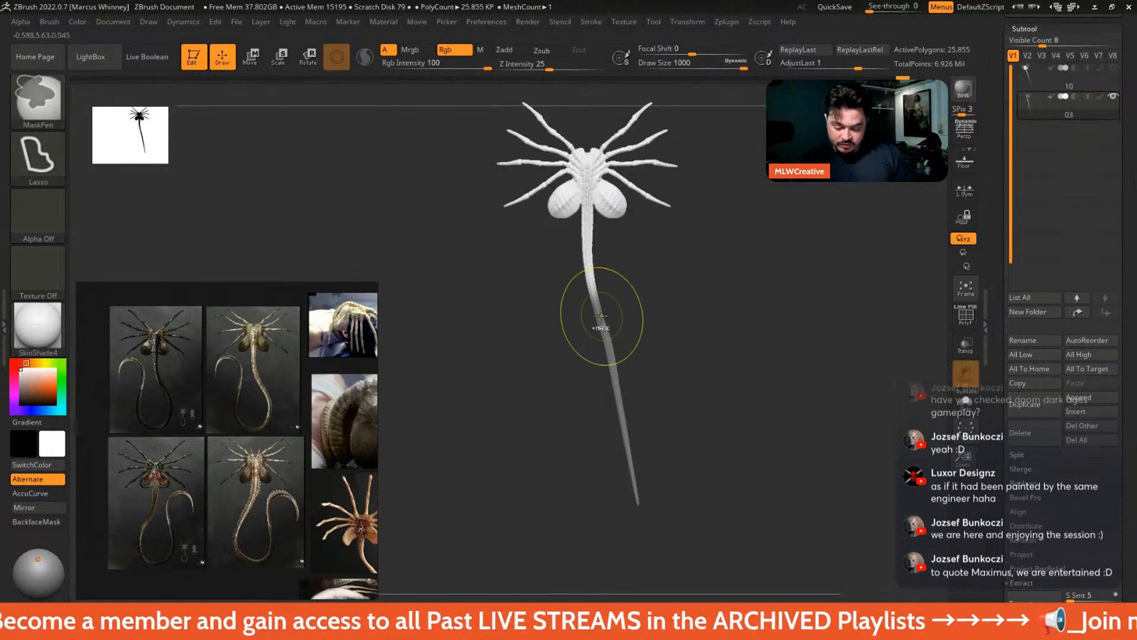
key(ctrl+i)
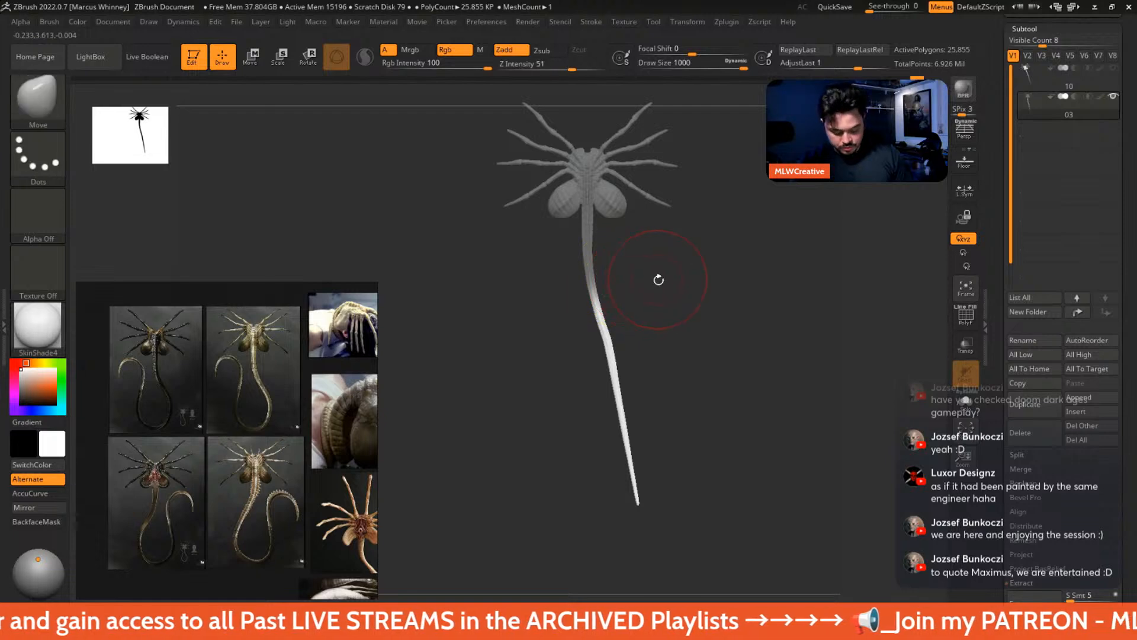
key(e)
drag(647, 215, 793, 182)
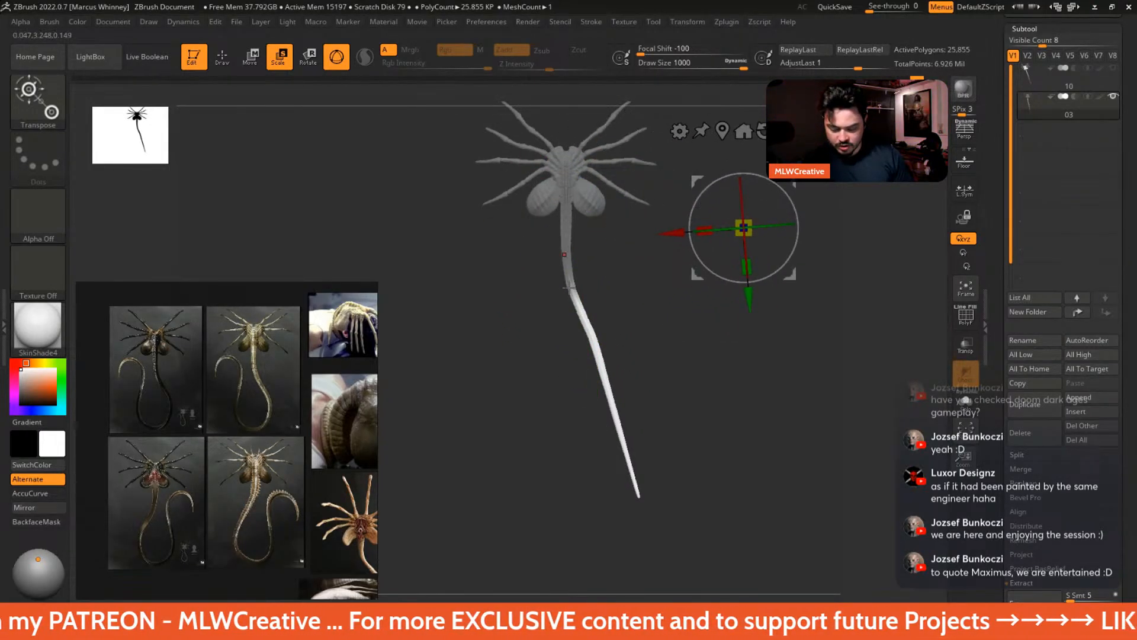
- Extend the softened mask down to mid-tail and rotate the lower half around the mask edge until it hangs almost straight down
mouse_move(602, 329)
ctrl+mouse_down()
mouse_move(548, 350)
mouse_move(610, 290)
mouse_move(591, 296)
ctrl+mouse_up()
ctrl+click(593, 333)
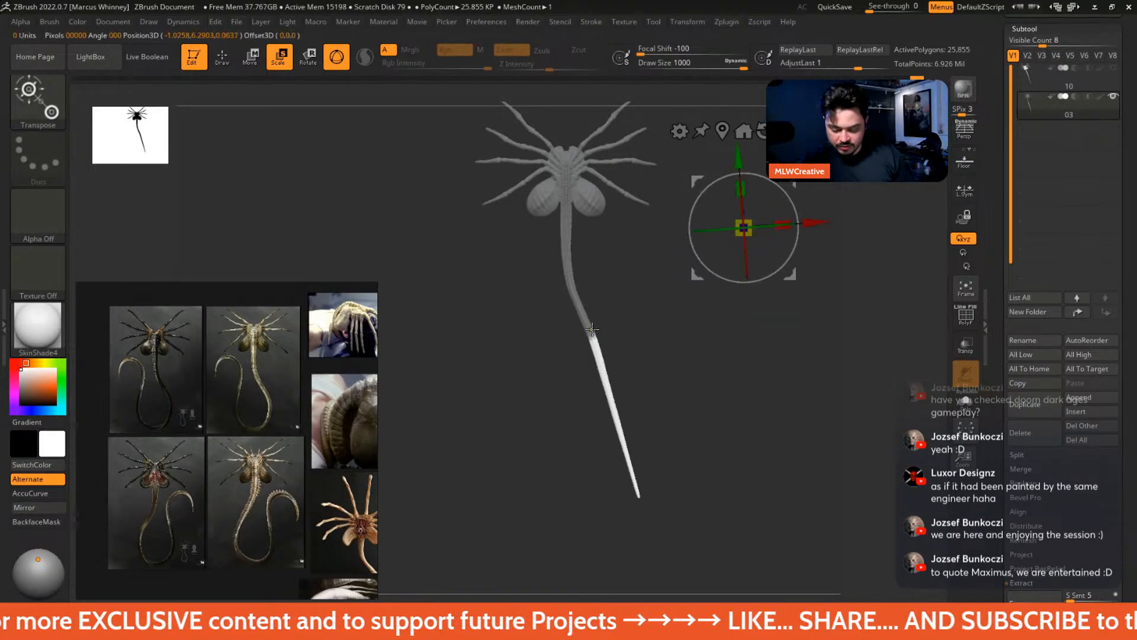
ctrl+click(593, 334)
key(ctrl+i)
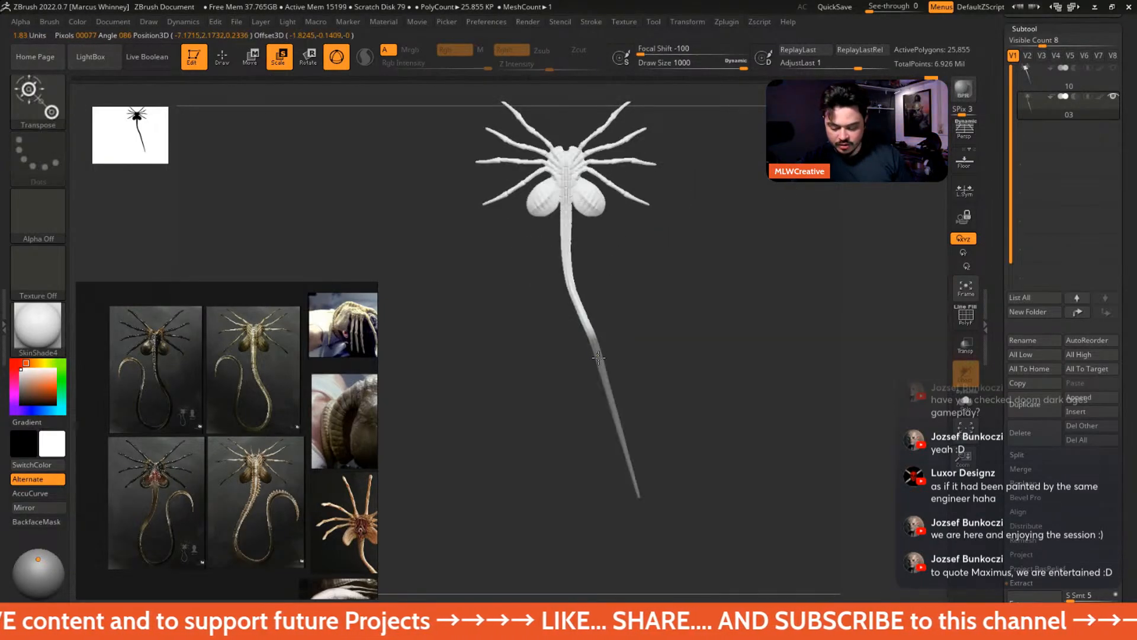
key(ctrl+i)
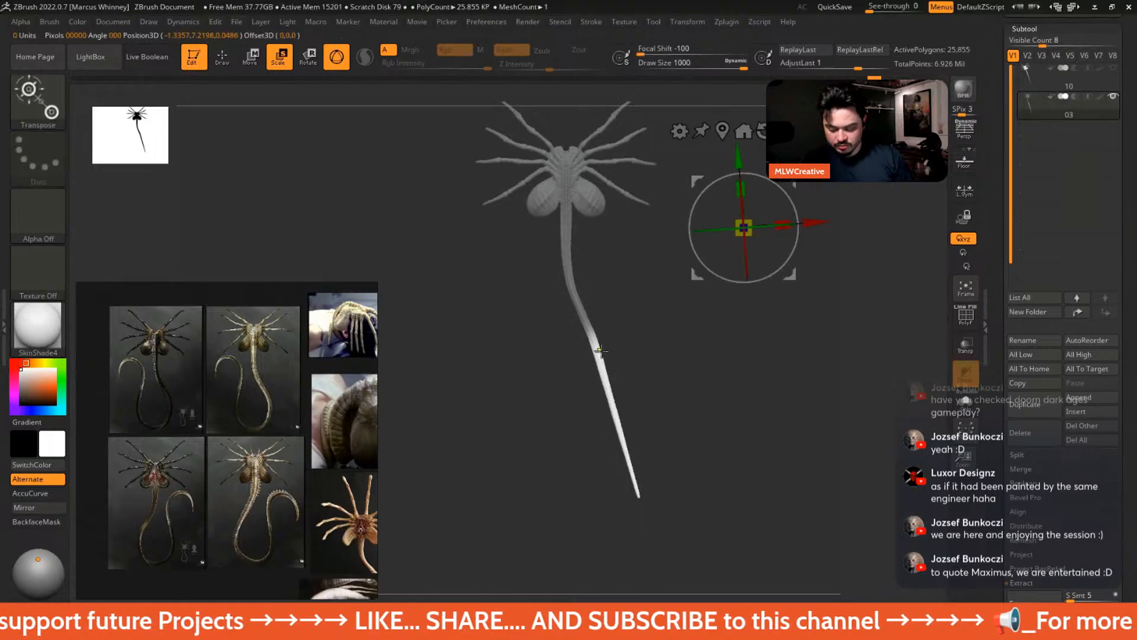
key(ctrl+i)
key(ctrl+i)
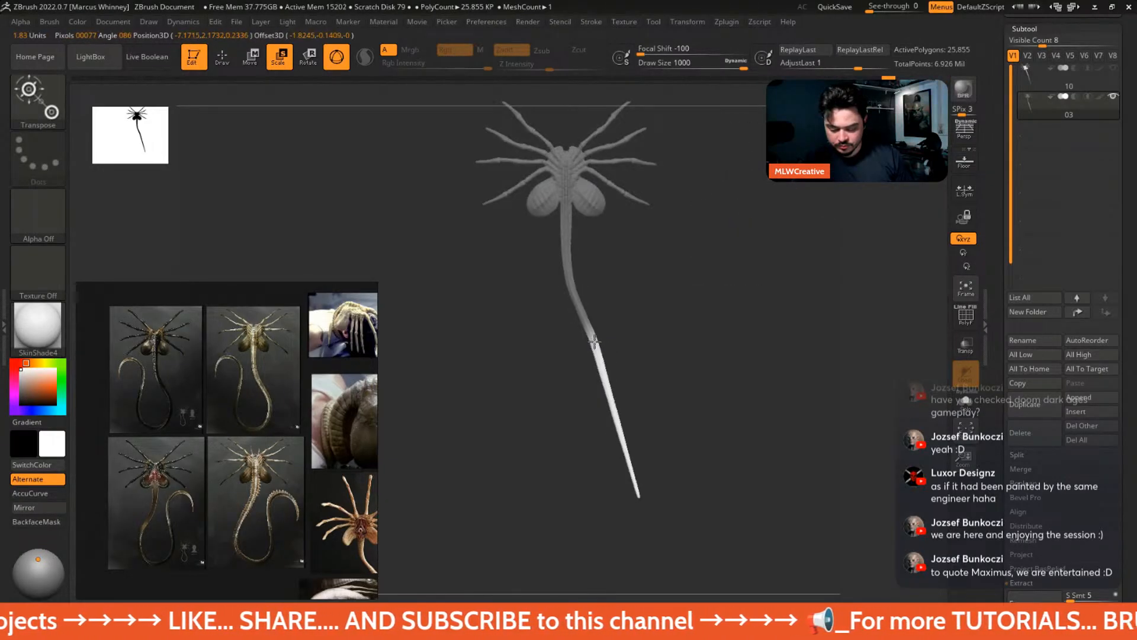
mouse_move(792, 182)
alt+mouse_down()
mouse_move(647, 290)
mouse_move(649, 334)
alt+mouse_up()
key(ctrl+z)
- Mask just past the mid-tail bend, soften the transition, and rotate the remaining tail toward the opposite side of the body
ctrl+drag(668, 406, 537, 296)
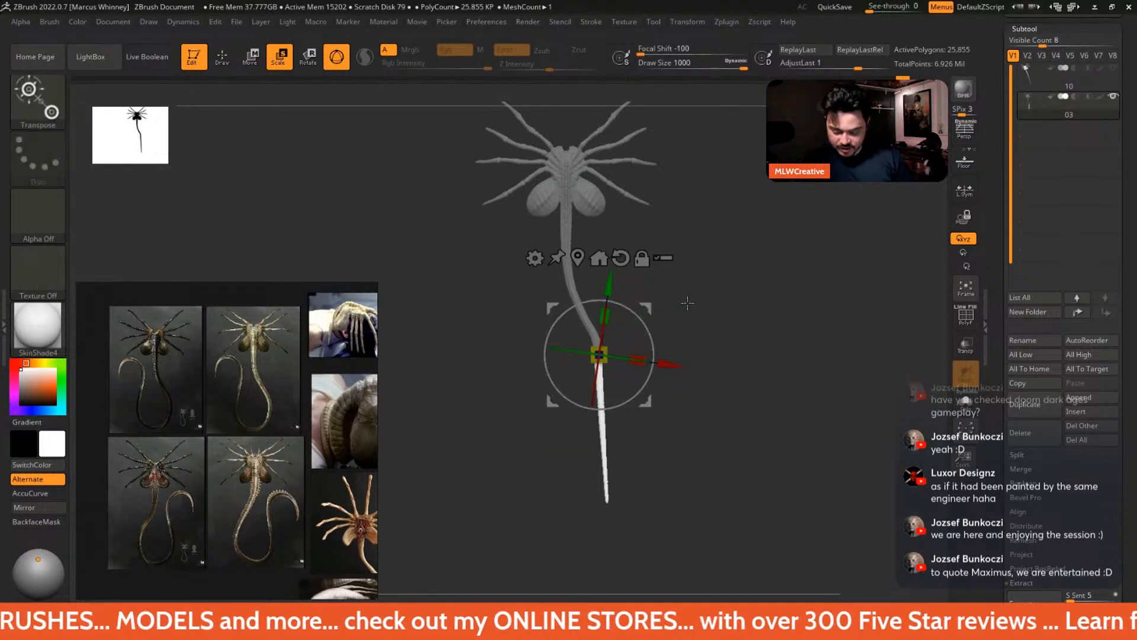
mouse_move(687, 304)
mouse_down()
mouse_move(736, 353)
mouse_move(703, 279)
mouse_up()
ctrl+drag(605, 287, 661, 196)
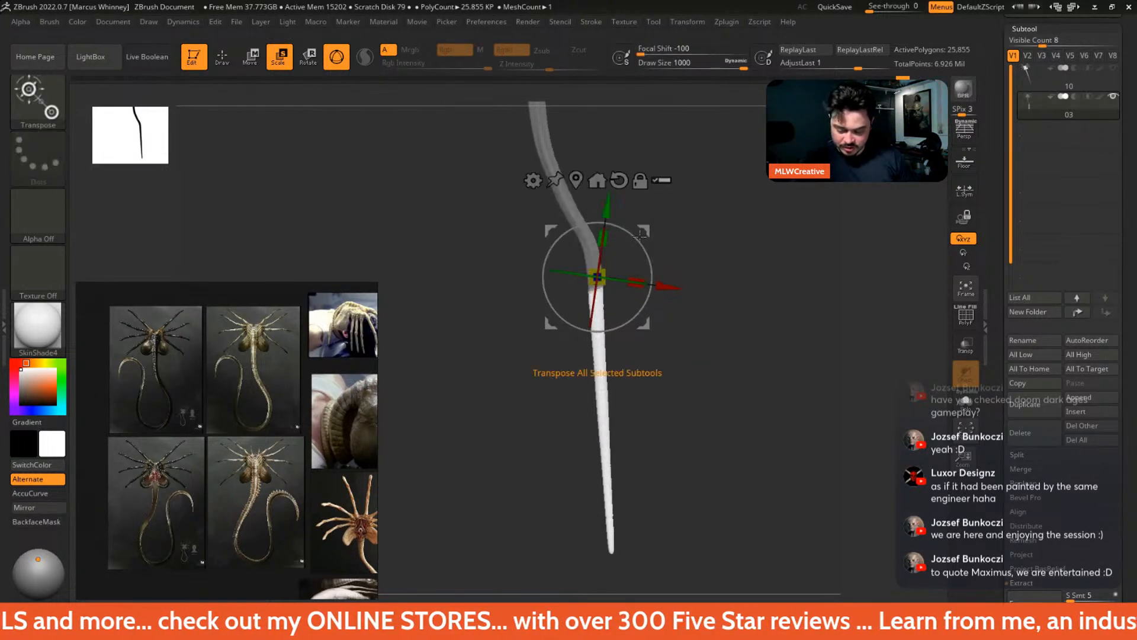
ctrl+click(599, 371)
key(ctrl+i)
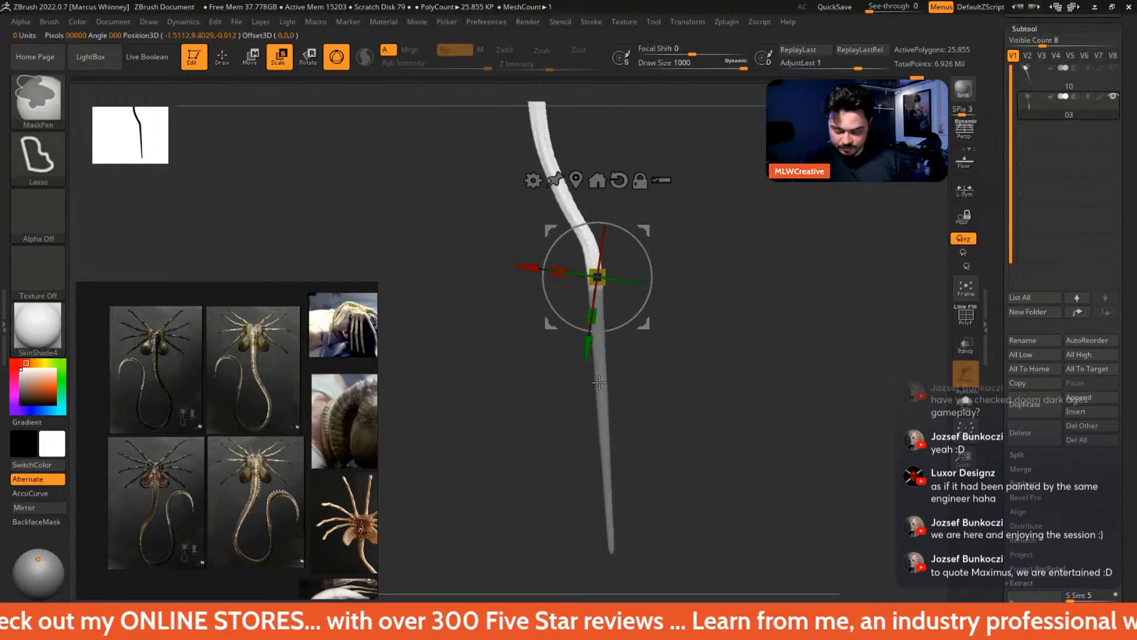
key(ctrl+i)
ctrl+click(601, 380)
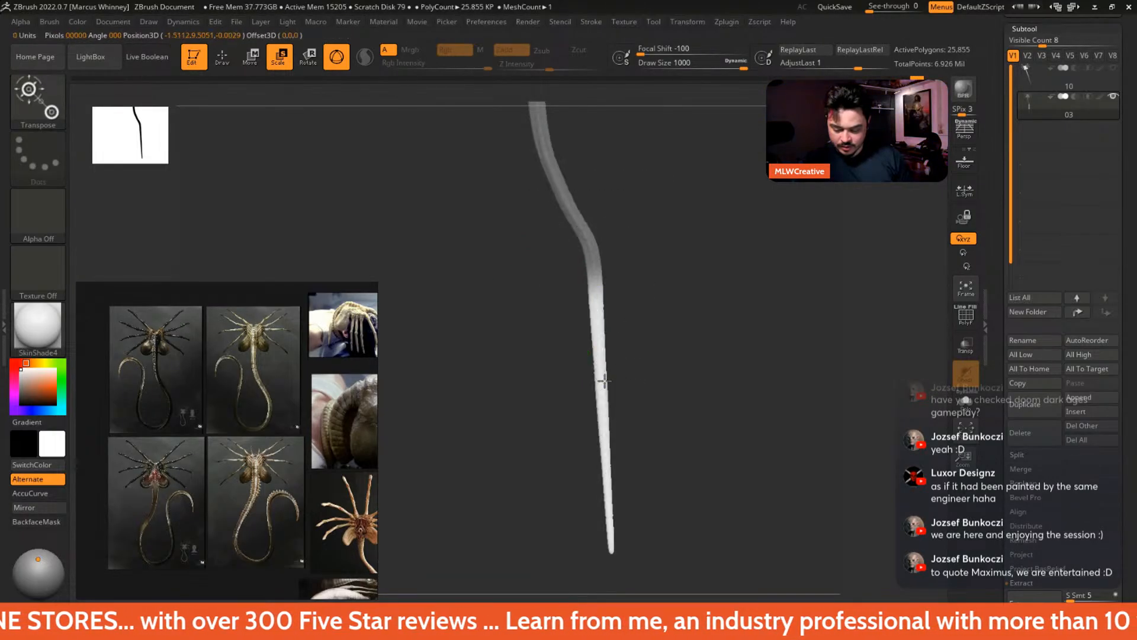
alt+drag(645, 232, 648, 268)
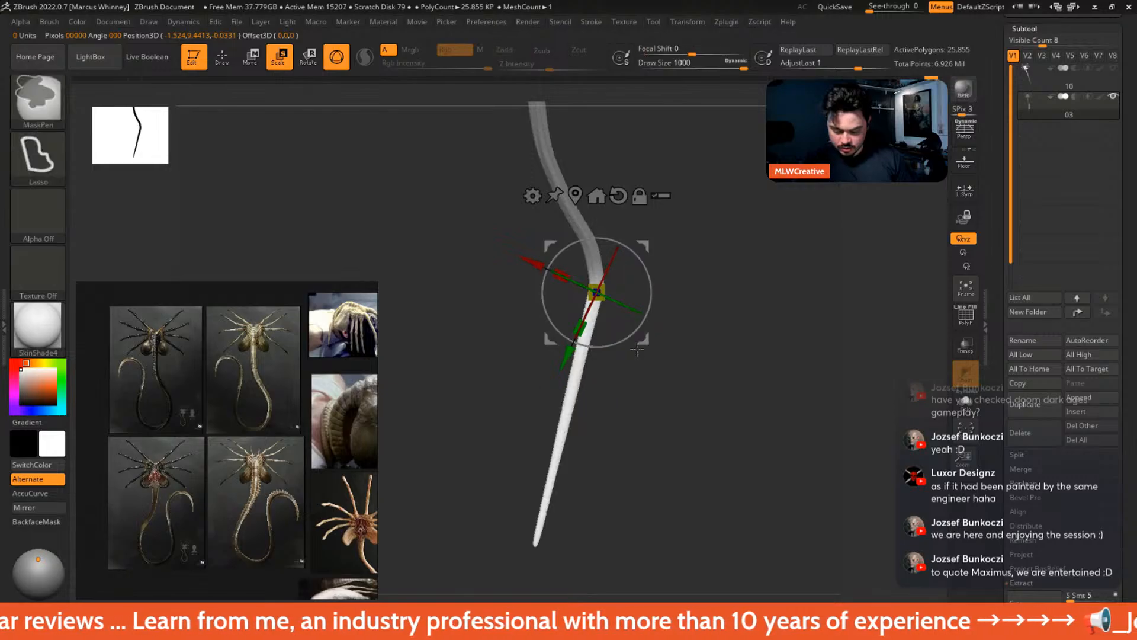
- Soften the mask transition below the mid-tail bend, shift the gizmo slightly down the tail and rotate the free end further inward
ctrl+click(578, 372)
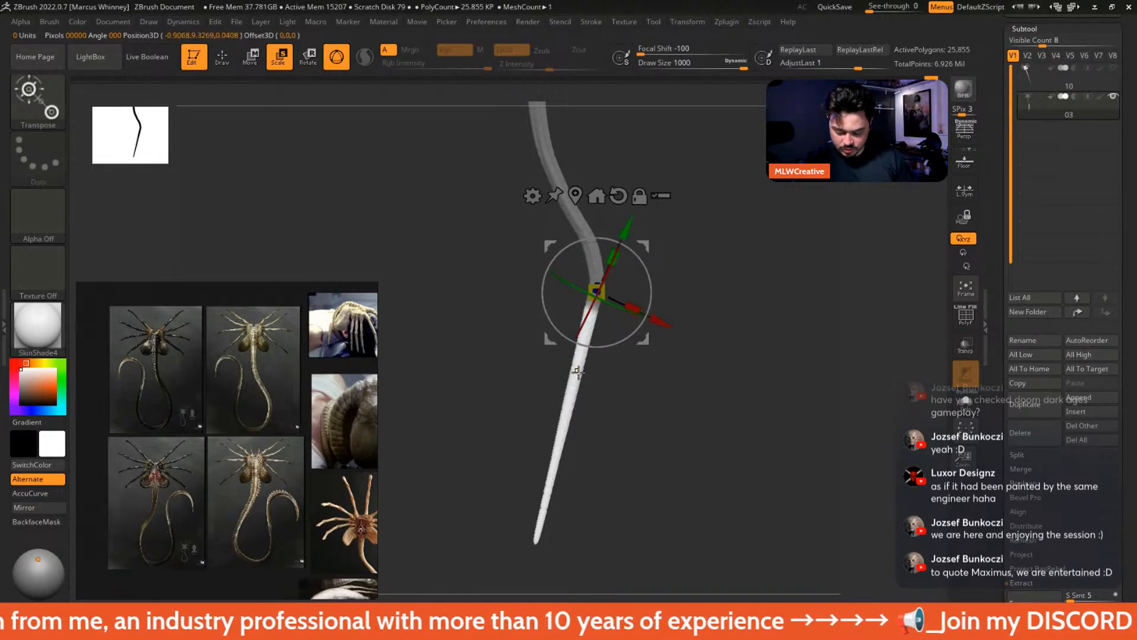
ctrl+click(605, 376)
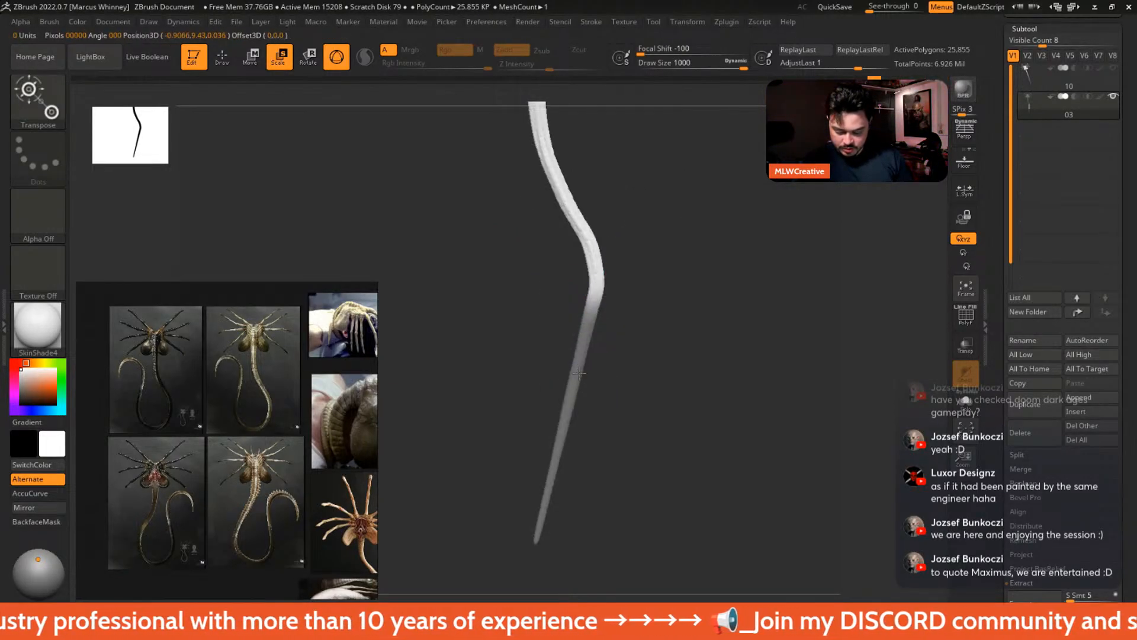
ctrl+click(604, 376)
ctrl+click(622, 373)
ctrl+click(610, 359)
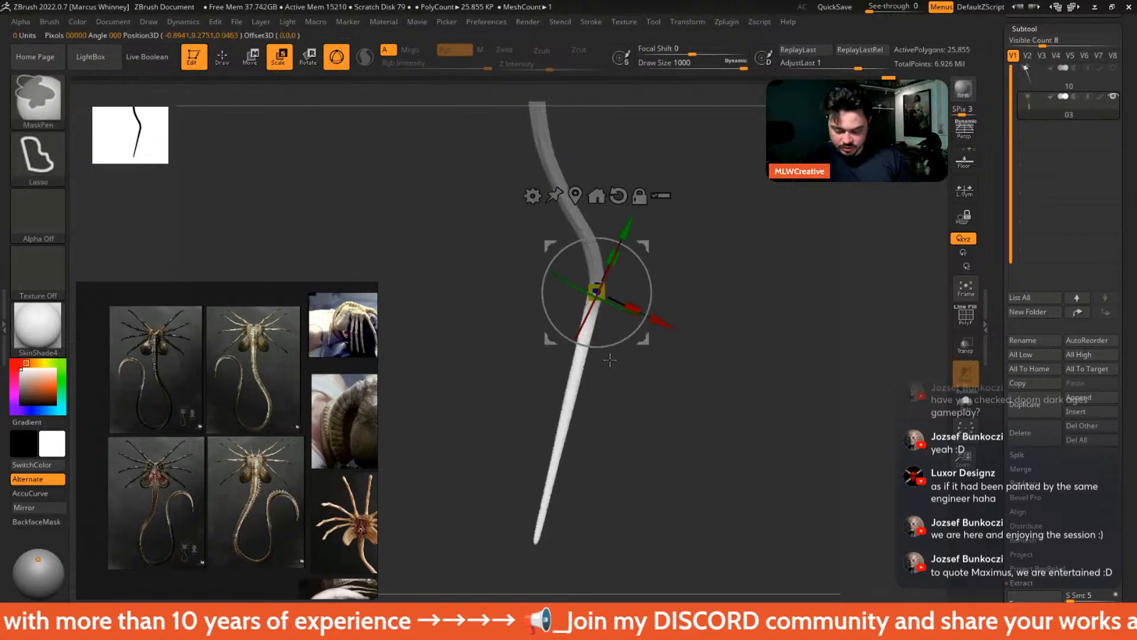
drag(651, 248, 642, 308)
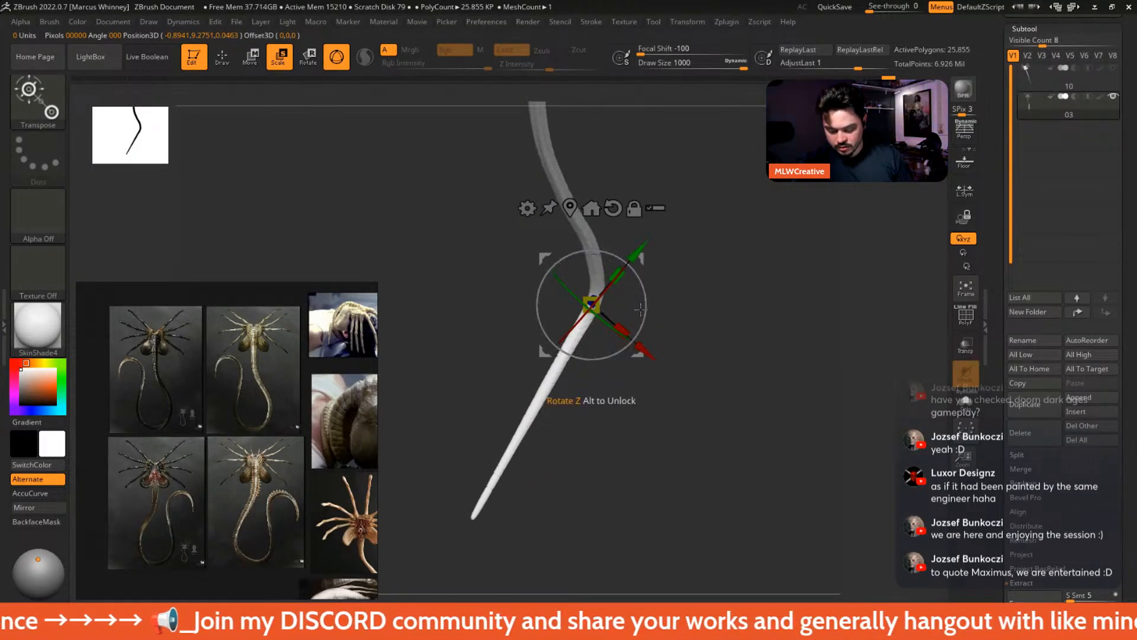
- Mask the next short tail section with a soft edge and rotate the free end in two passes past the diagonal
ctrl+drag(606, 353, 542, 299)
ctrl+click(573, 339)
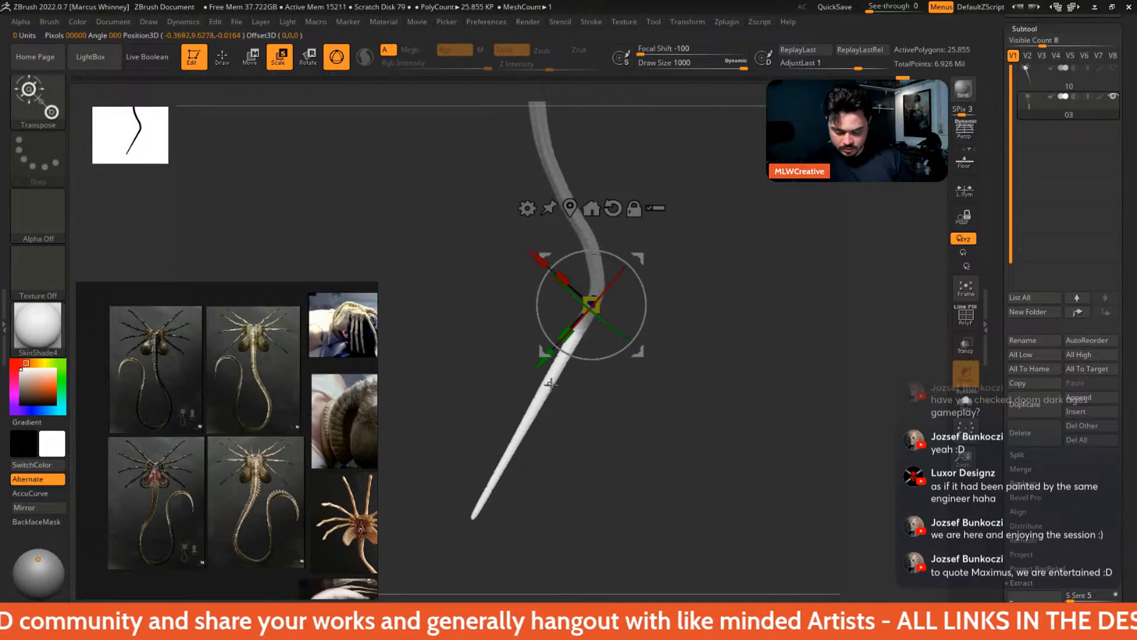
key(ctrl+i)
key(ctrl+i)
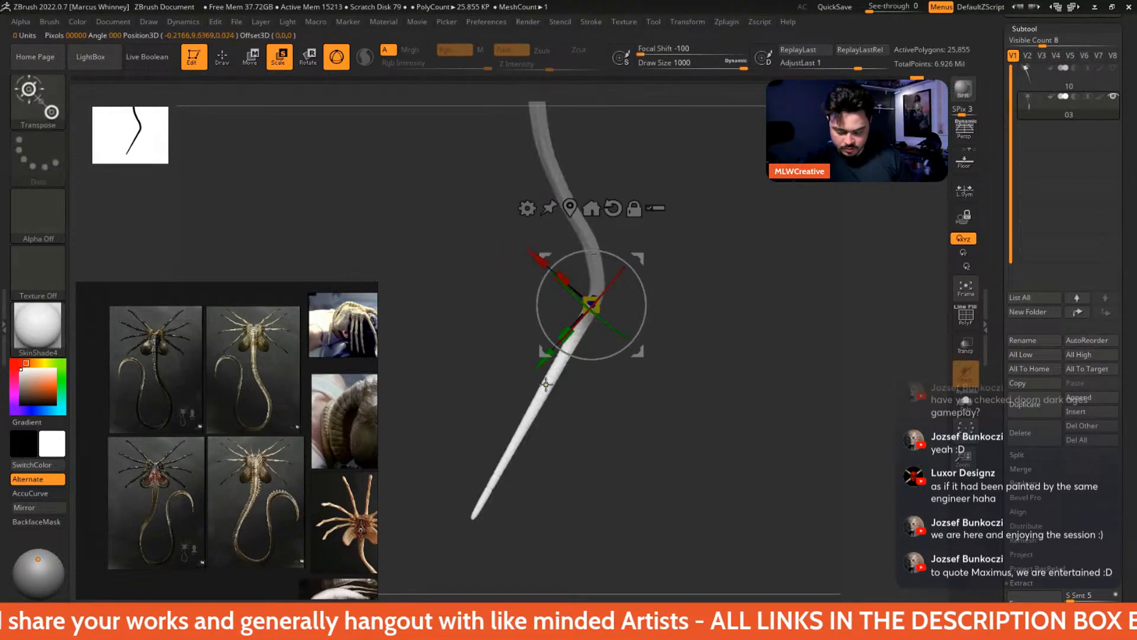
alt+drag(640, 257, 623, 303)
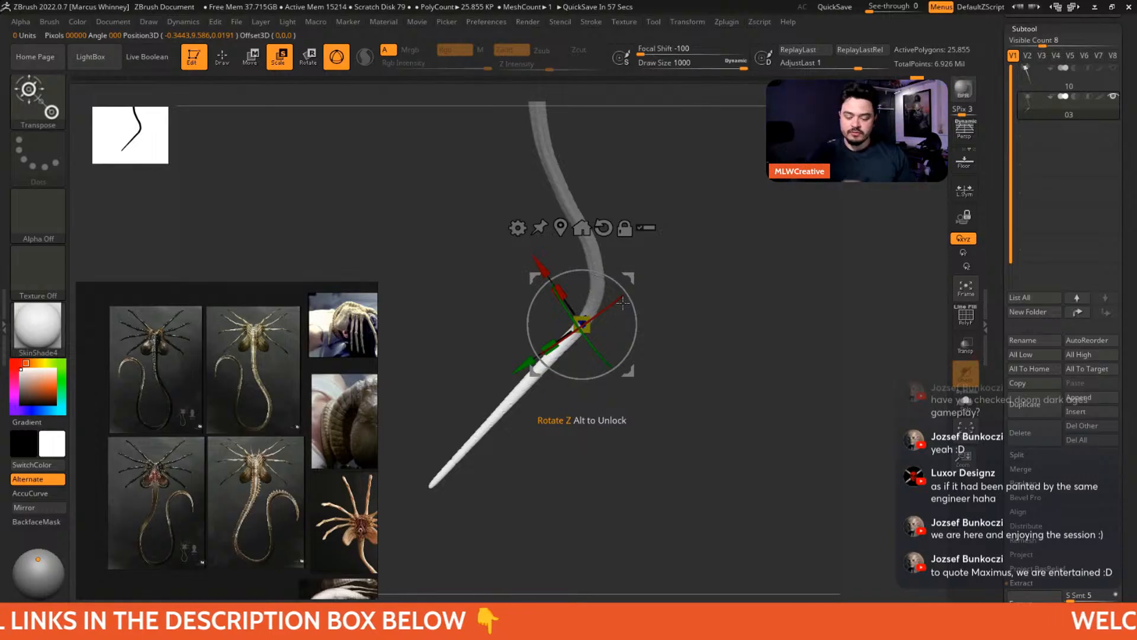
alt+drag(715, 256, 741, 258)
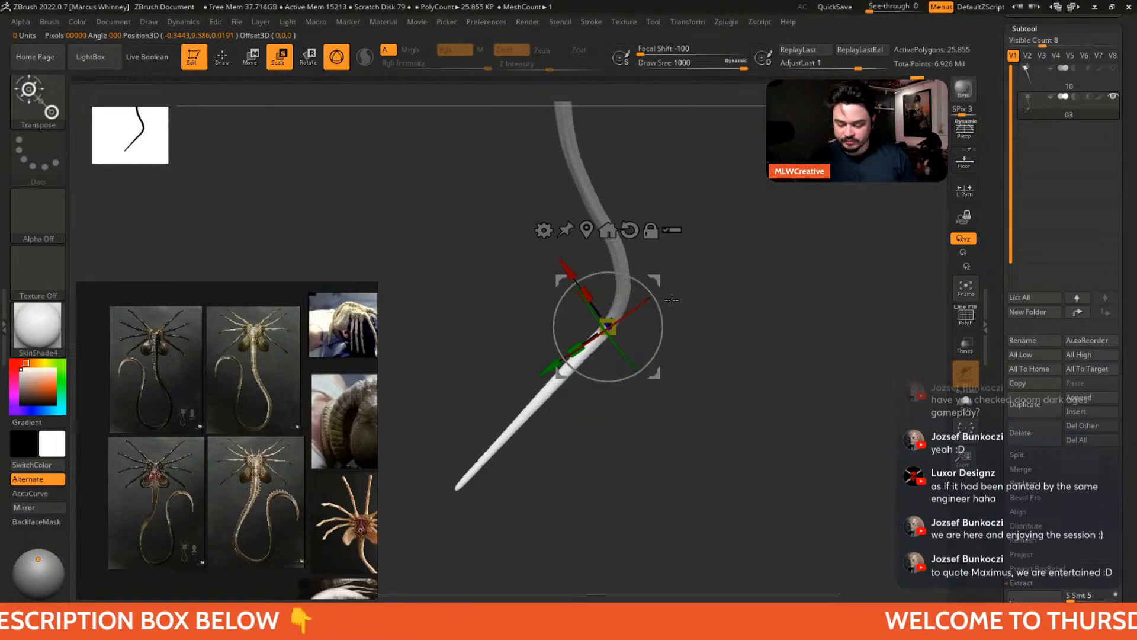
mouse_move(660, 299)
mouse_down()
mouse_move(655, 290)
mouse_move(648, 314)
mouse_up()
- Extend the softened mask along the diagonal tail section and rotate the unmasked end to nearly horizontal
mouse_move(669, 423)
ctrl+mouse_down()
mouse_move(566, 349)
mouse_move(573, 367)
ctrl+mouse_up()
alt+click(519, 391)
key(ctrl+i)
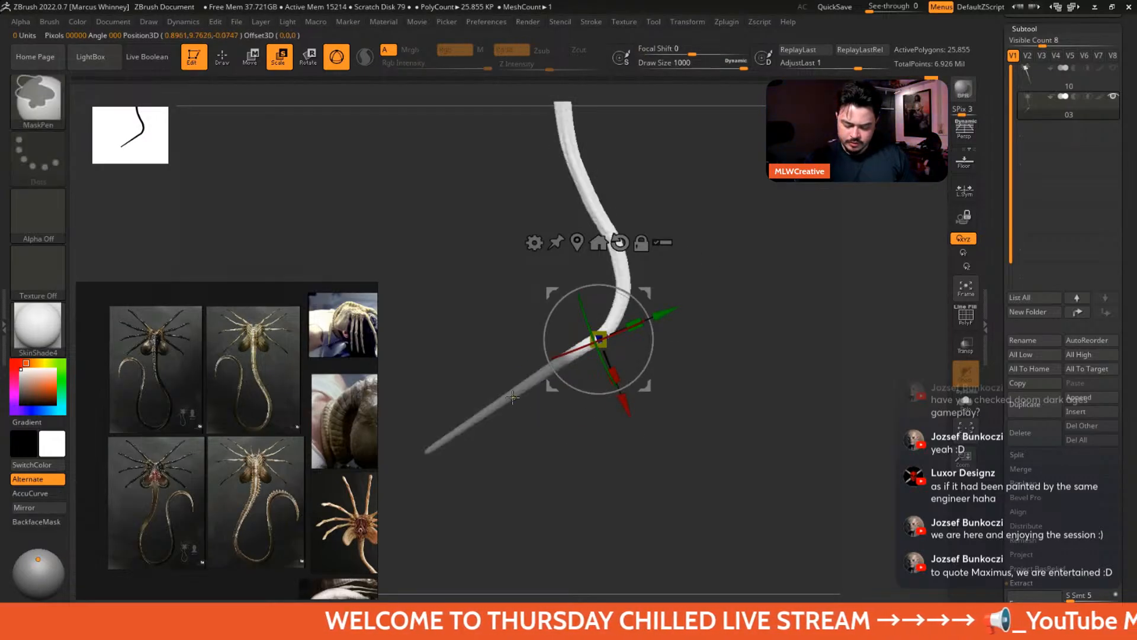
key(ctrl+i)
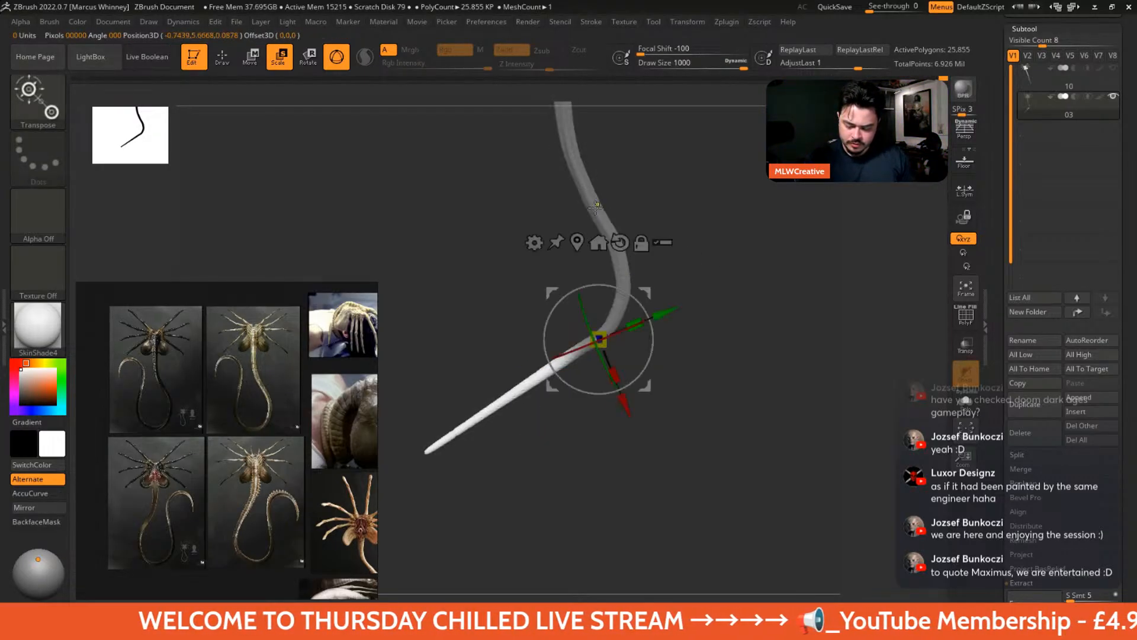
drag(646, 299, 632, 326)
alt+drag(697, 283, 738, 274)
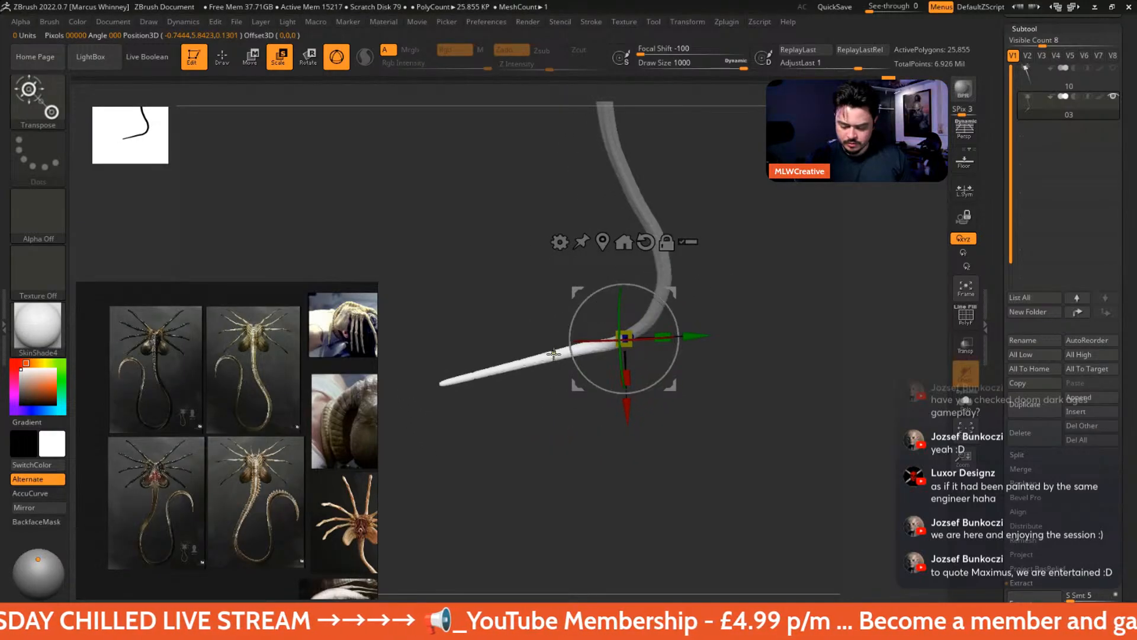
- Mask past the lower curve of the tail, blur the mask edge, and rotate the tip section until it tilts slightly upward
ctrl+click(593, 431)
ctrl+click(591, 431)
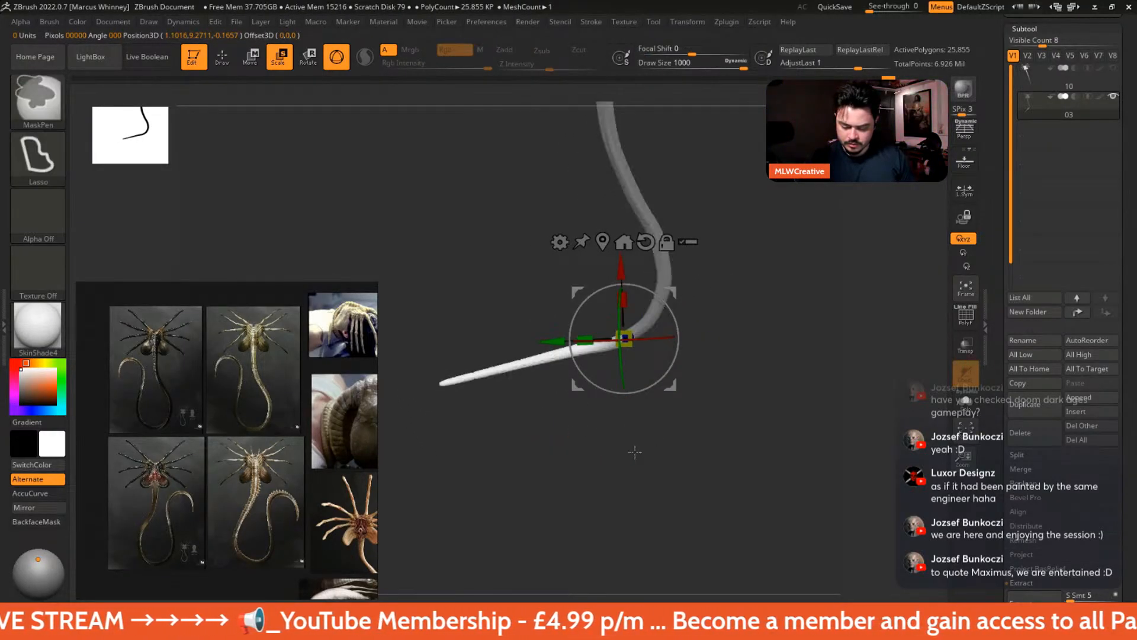
ctrl+drag(635, 452, 588, 260)
ctrl+click(536, 362)
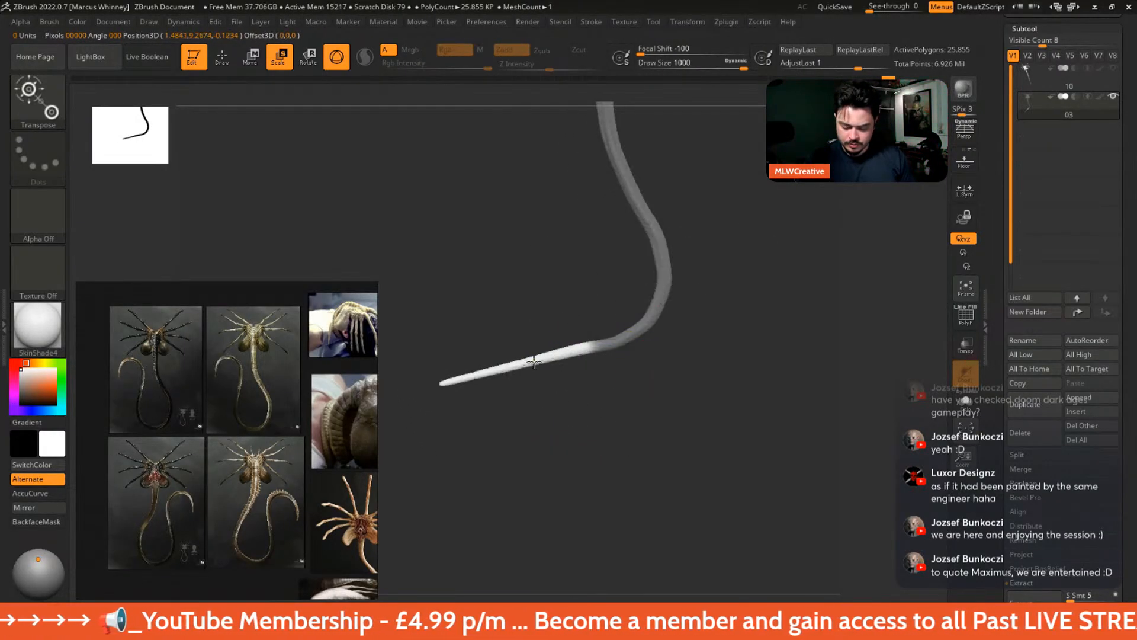
ctrl+click(552, 369)
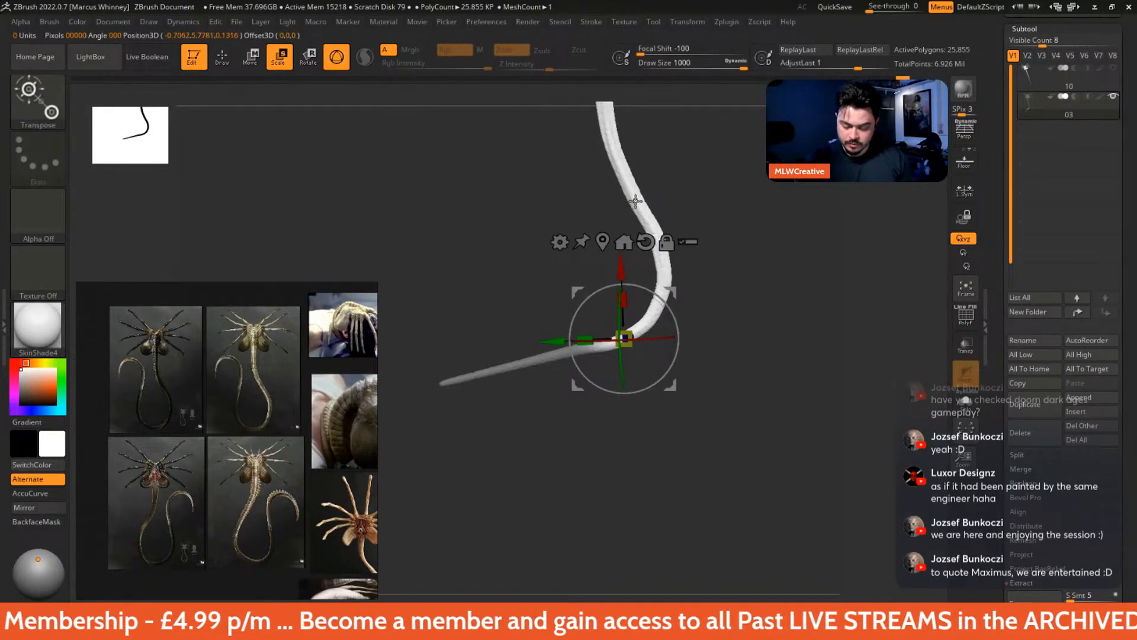
ctrl+click(654, 206)
alt+drag(668, 293, 623, 407)
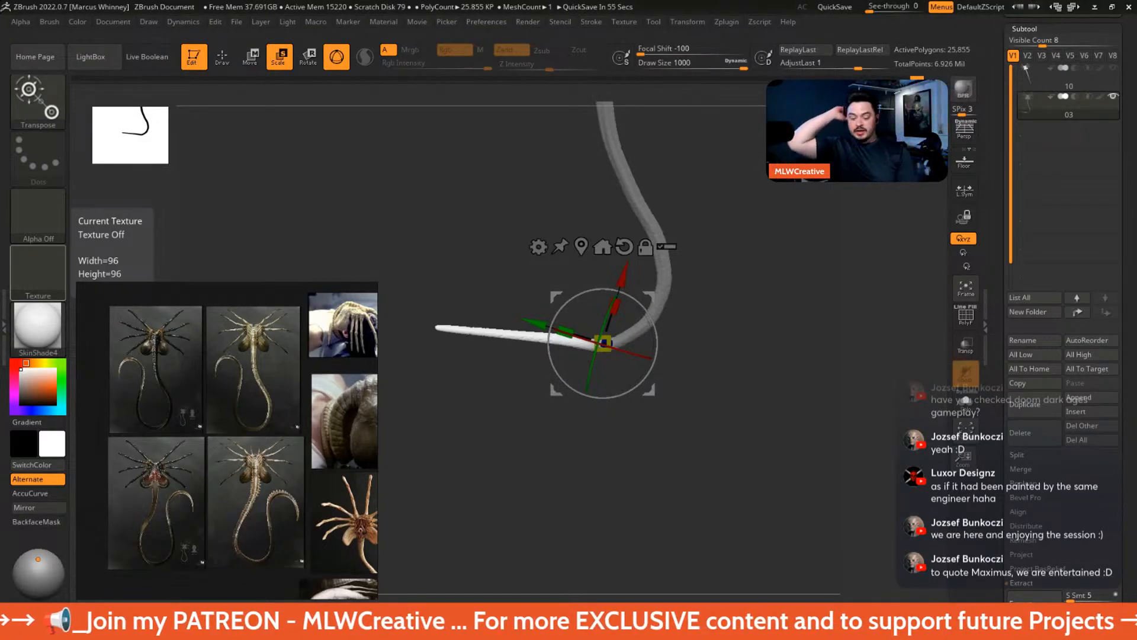
- Extend the mask past the lower tail curve, soften its edge and rotate the free end diagonally upward
drag(728, 275, 762, 225)
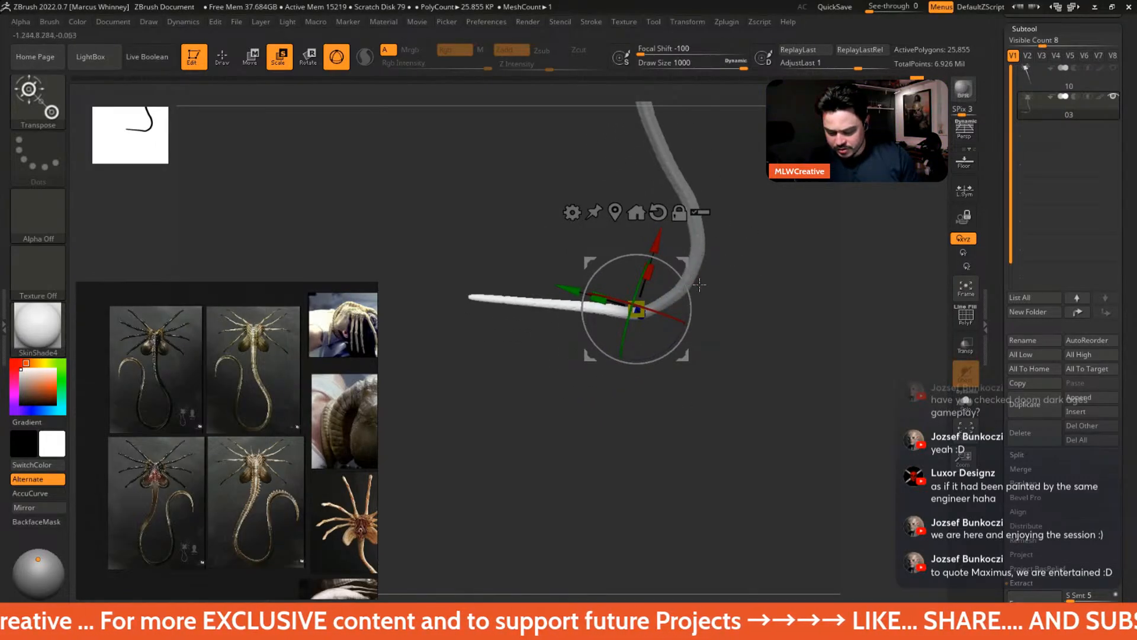
alt+click(699, 243)
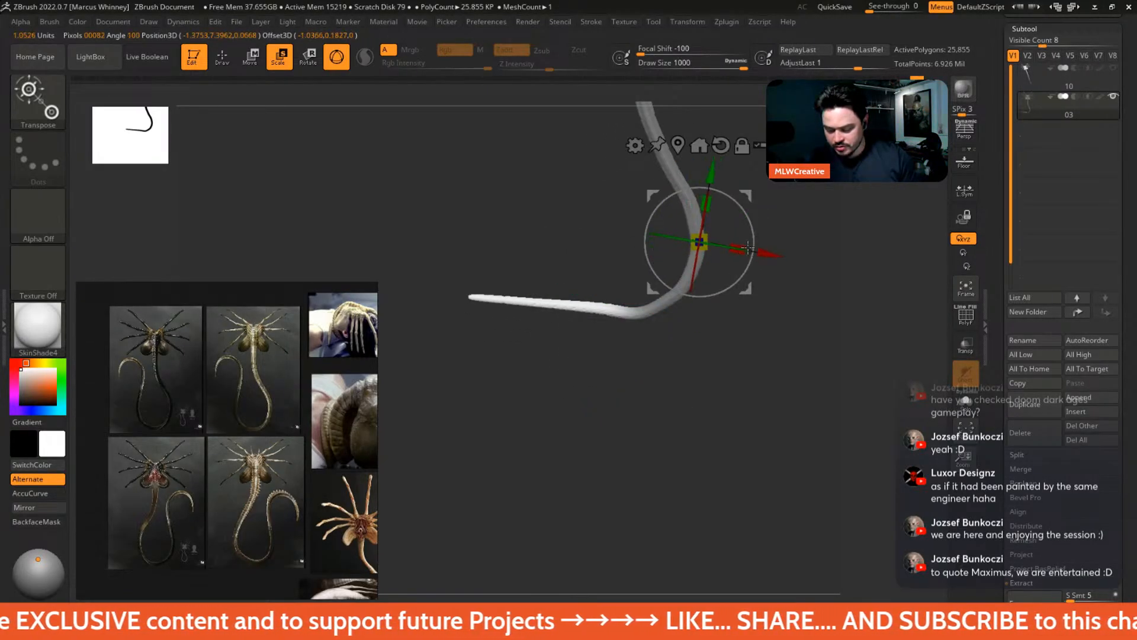
alt+drag(737, 201, 661, 288)
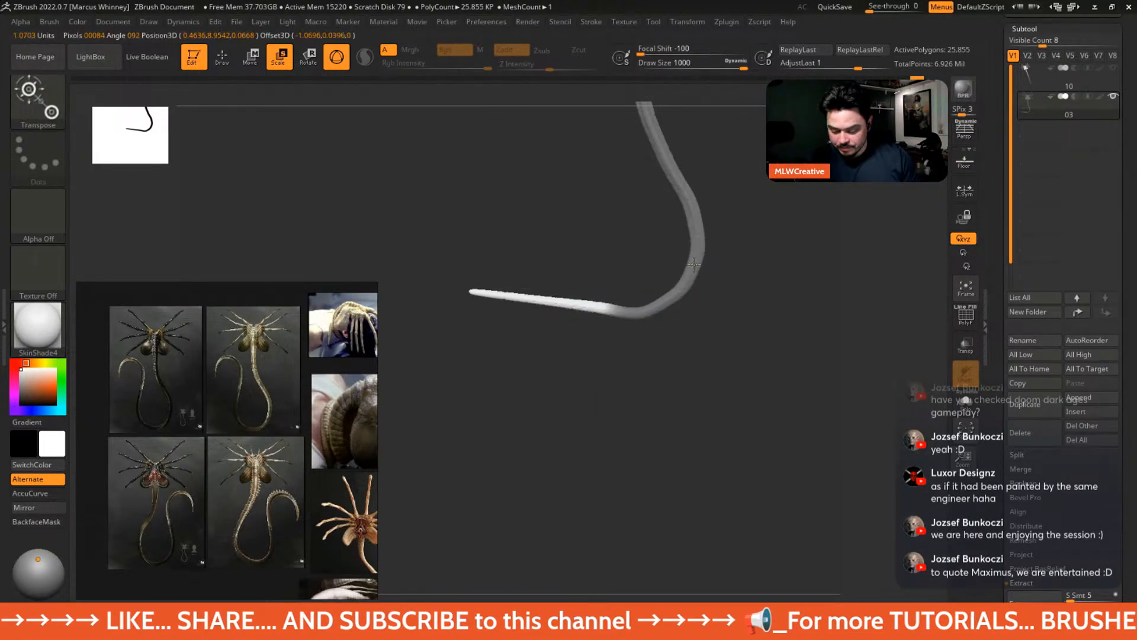
ctrl+click(719, 274)
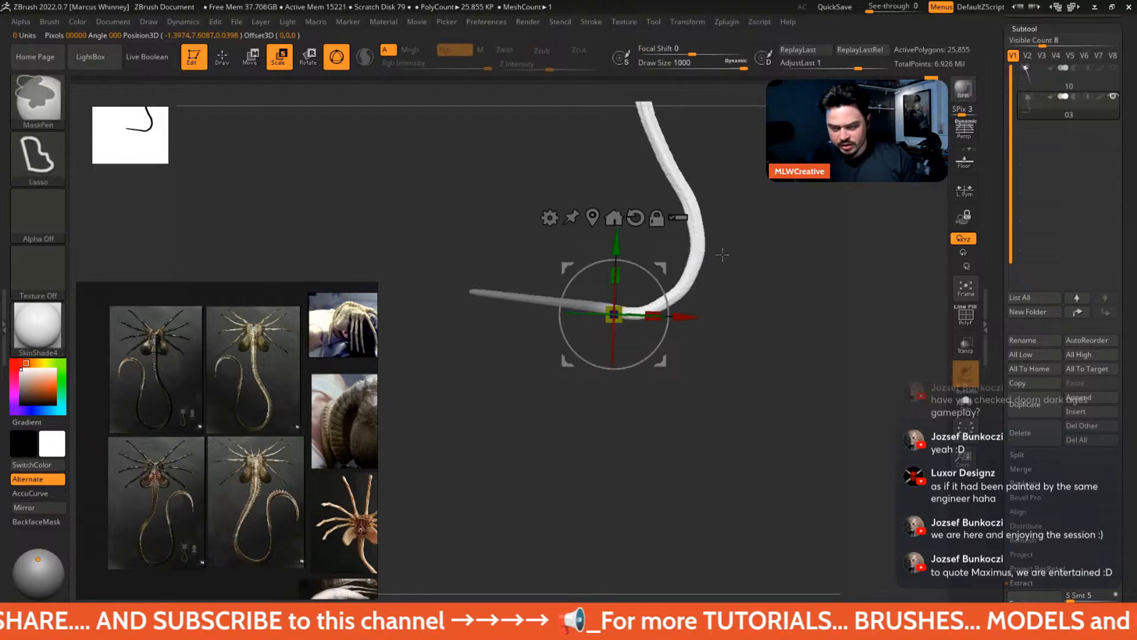
ctrl+click(726, 248)
ctrl+click(730, 243)
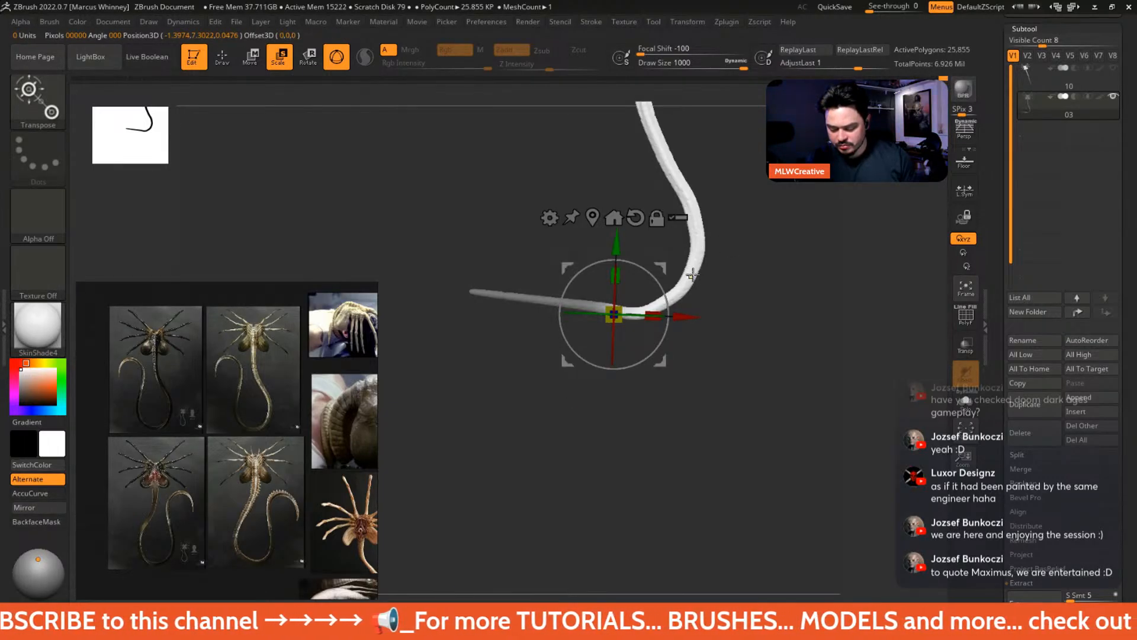
ctrl+click(723, 262)
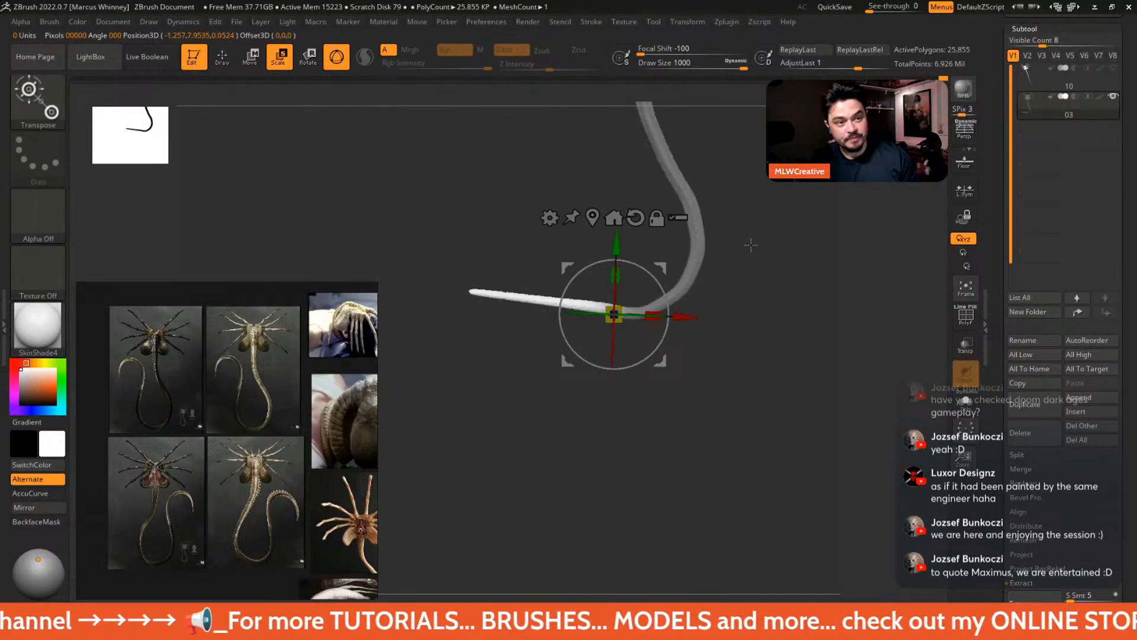
alt+drag(737, 234, 752, 248)
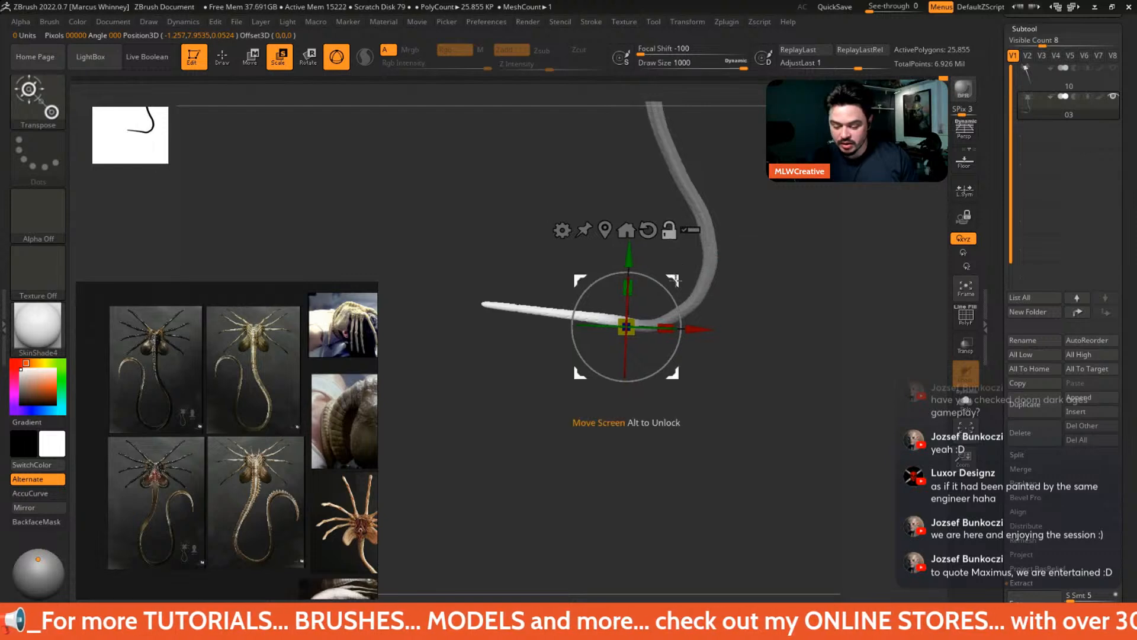
alt+drag(672, 279, 658, 306)
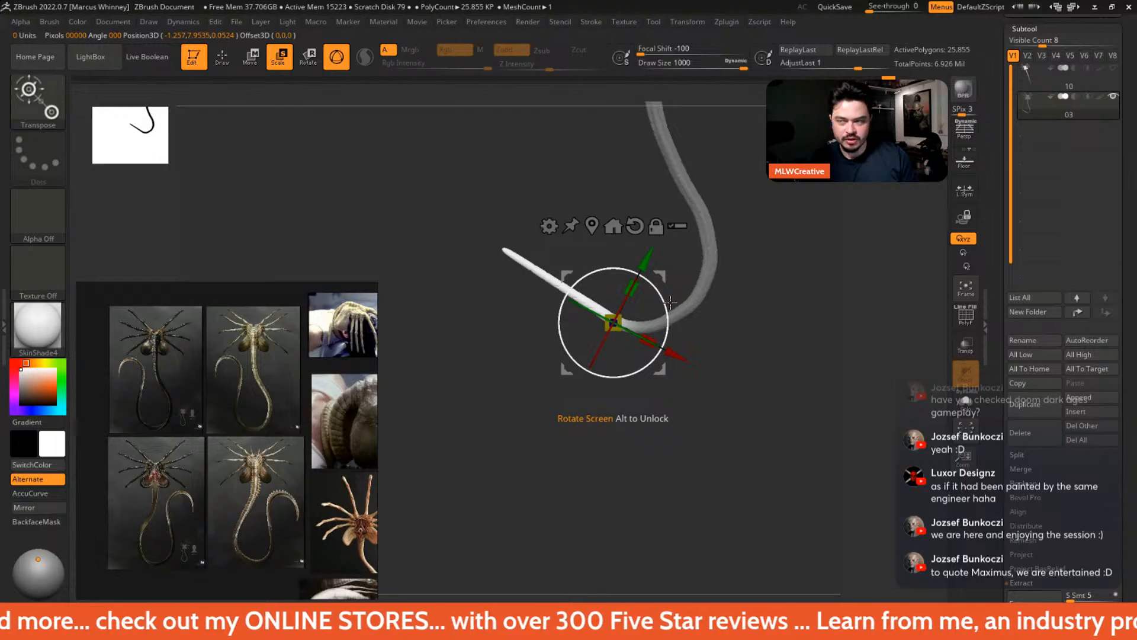
- Mask the start of the upturned tail section, blur the mask edge and rotate the remaining end to a steep upward angle
alt+drag(747, 255, 752, 311)
ctrl+drag(635, 468, 645, 331)
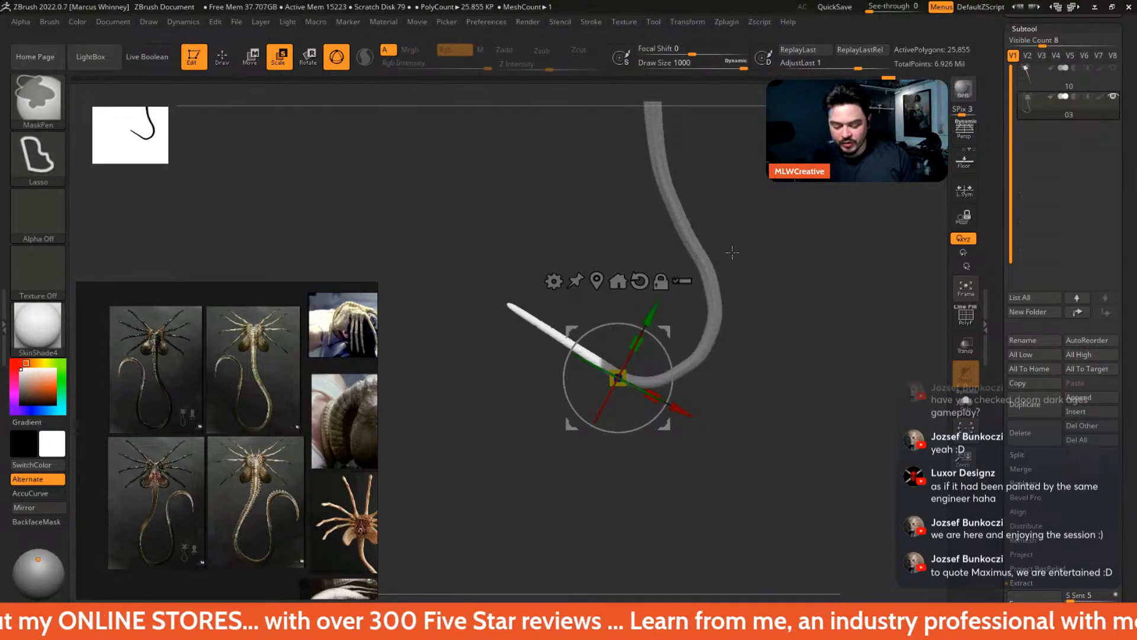
ctrl+click(535, 320)
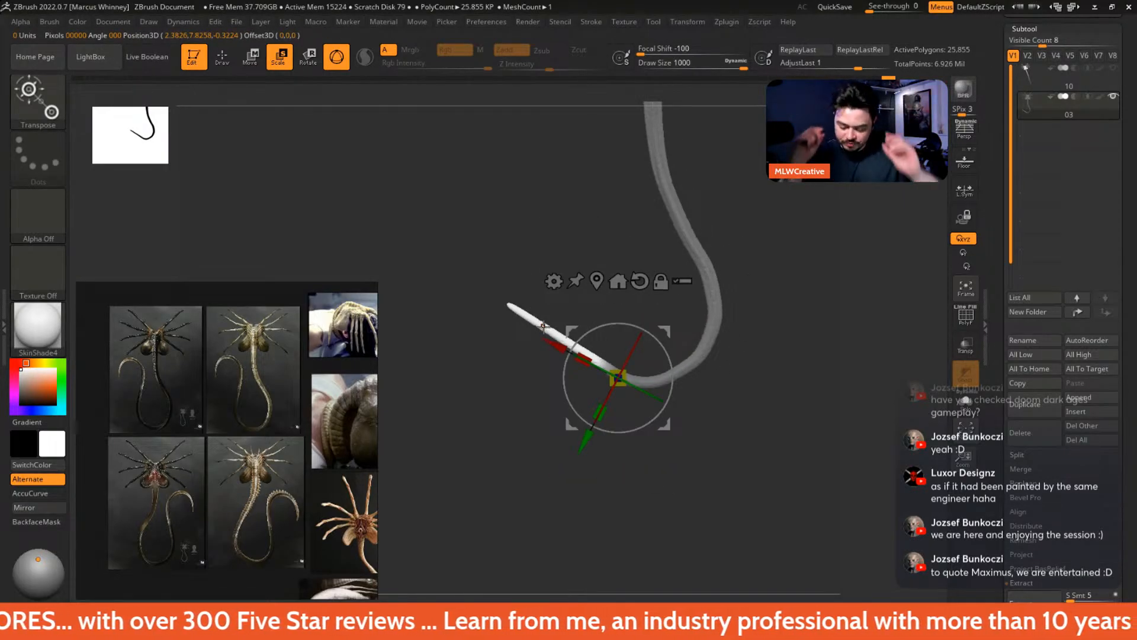
ctrl+click(699, 237)
ctrl+click(703, 233)
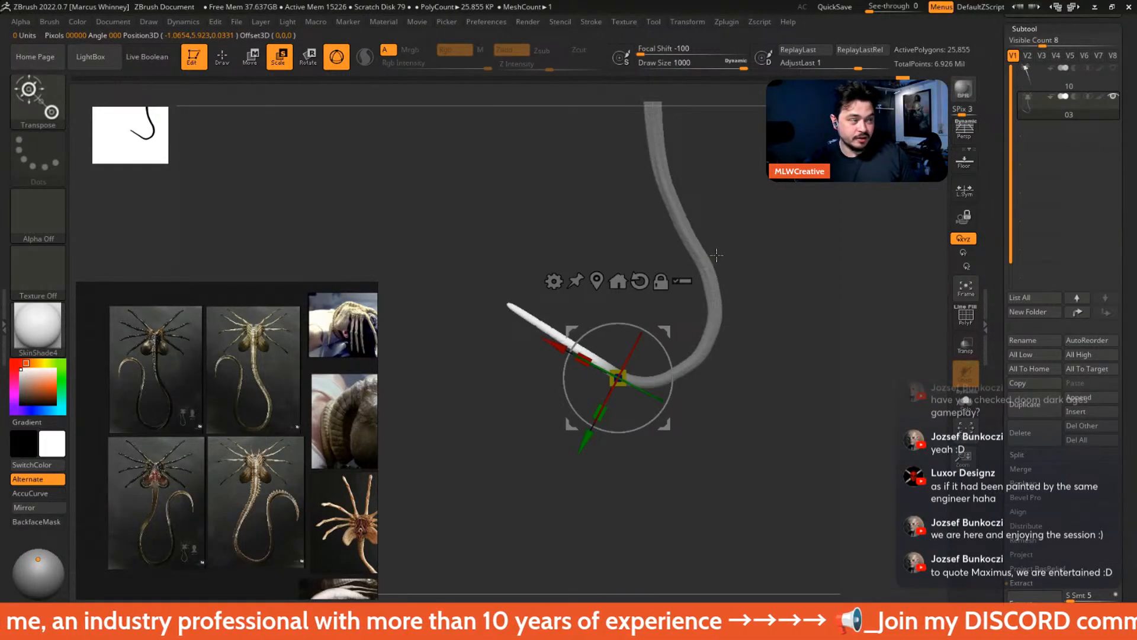
alt+drag(666, 332, 653, 356)
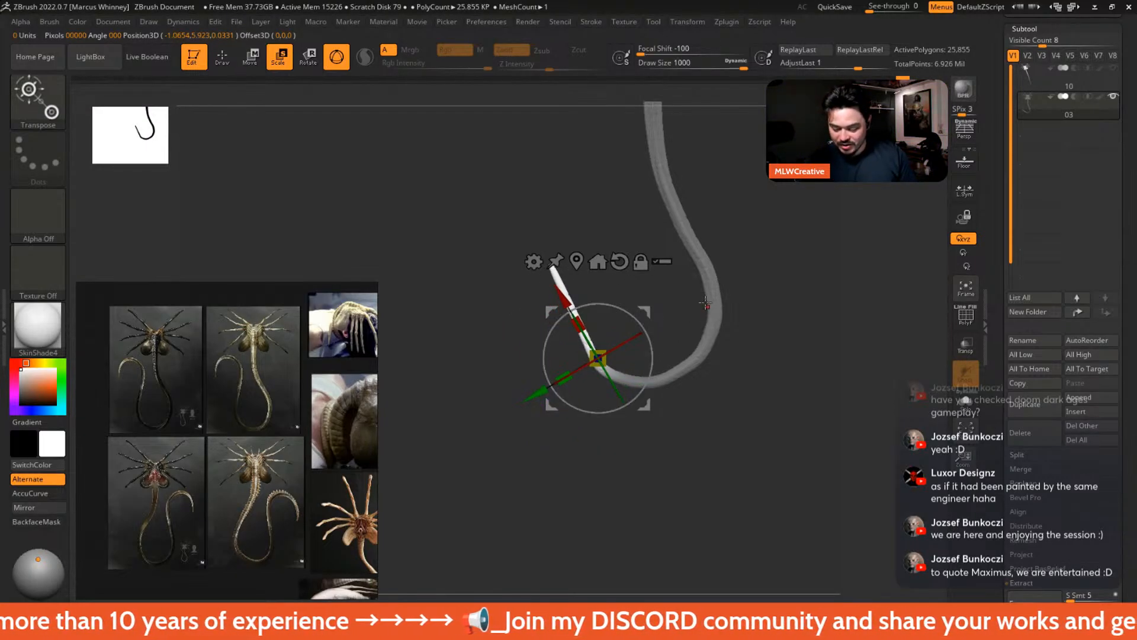
- Mask a further short section of the rising tail end with a soft edge and rotate the tip closer to vertical
mouse_move(672, 288)
ctrl+mouse_down()
mouse_move(640, 290)
mouse_move(748, 347)
mouse_move(743, 332)
ctrl+mouse_up()
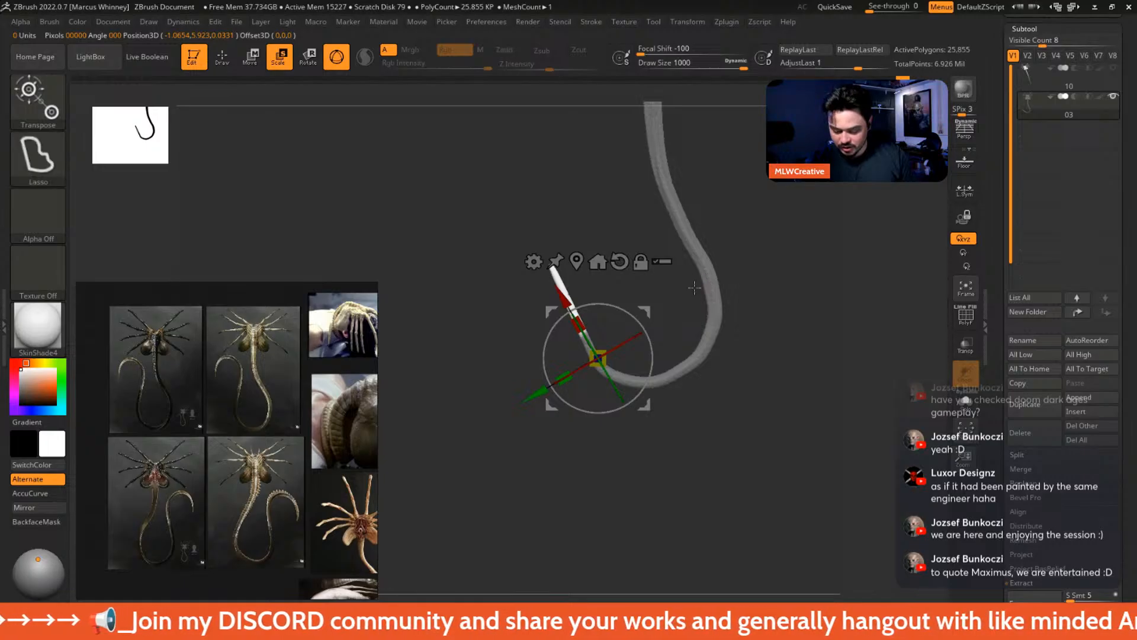
ctrl+click(708, 267)
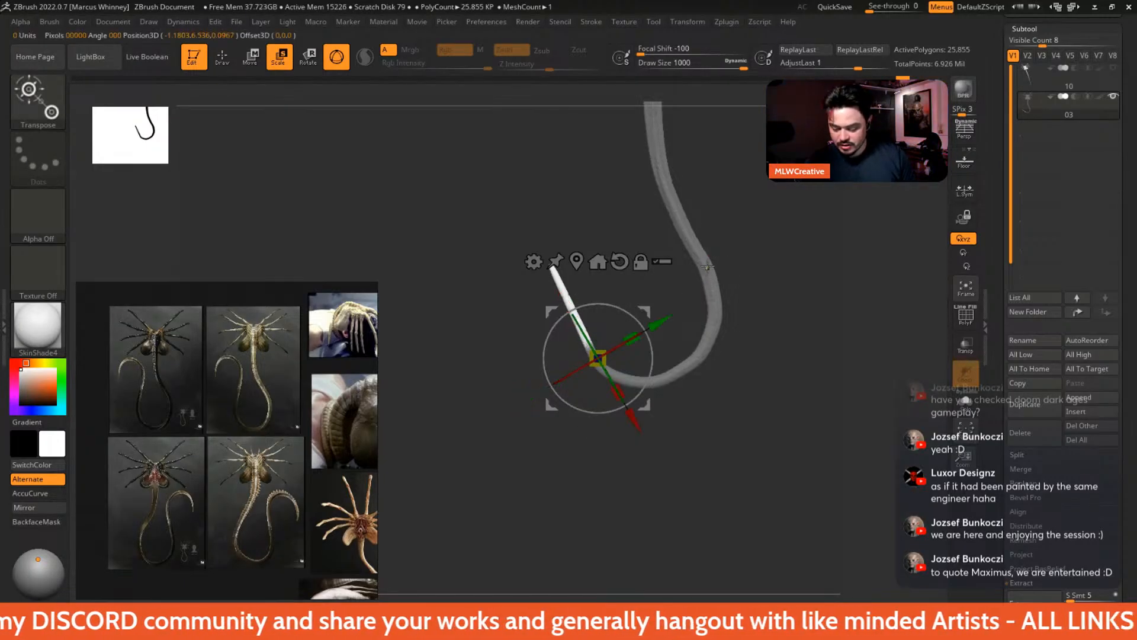
ctrl+click(709, 268)
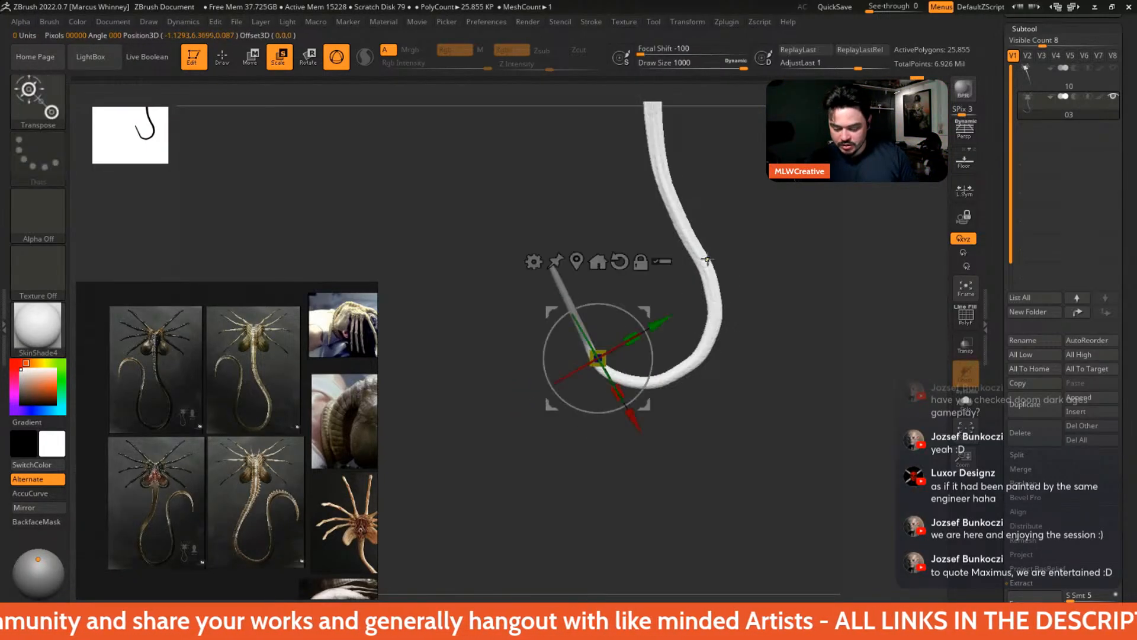
ctrl+click(746, 236)
mouse_move(644, 312)
alt+mouse_down()
mouse_move(636, 305)
mouse_move(652, 320)
alt+mouse_up()
alt+drag(795, 259, 762, 327)
alt+drag(602, 260, 606, 248)
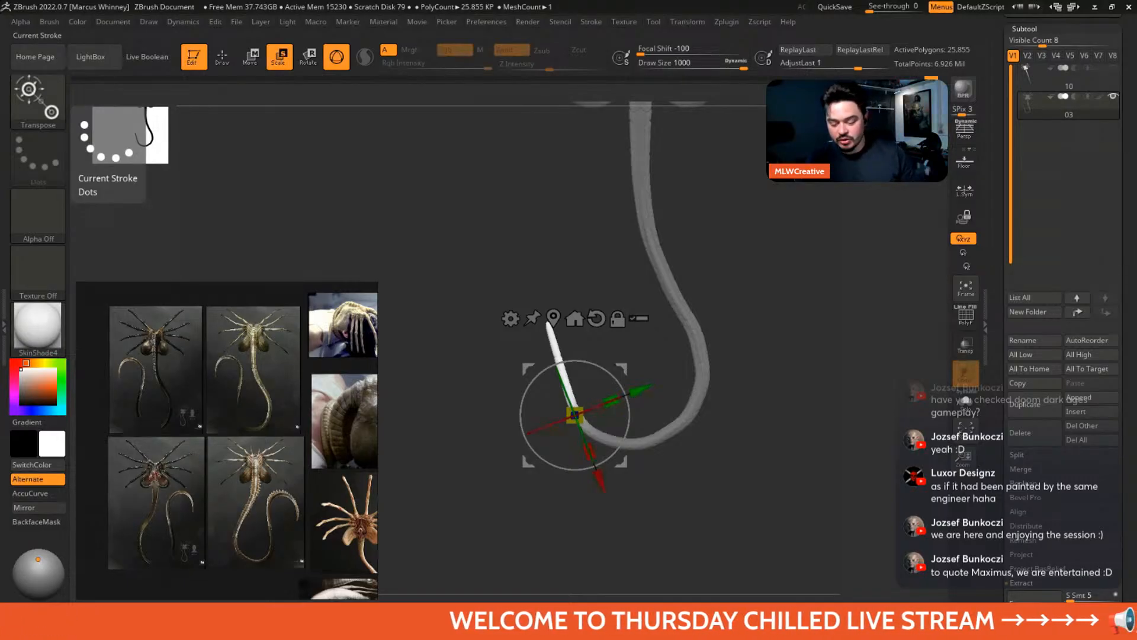
- Check the tail against the whole body, refine the mask near the tip and rotate the tip just past vertical
mouse_move(757, 282)
alt+mouse_down()
mouse_move(723, 267)
mouse_move(749, 299)
mouse_move(736, 276)
alt+mouse_up()
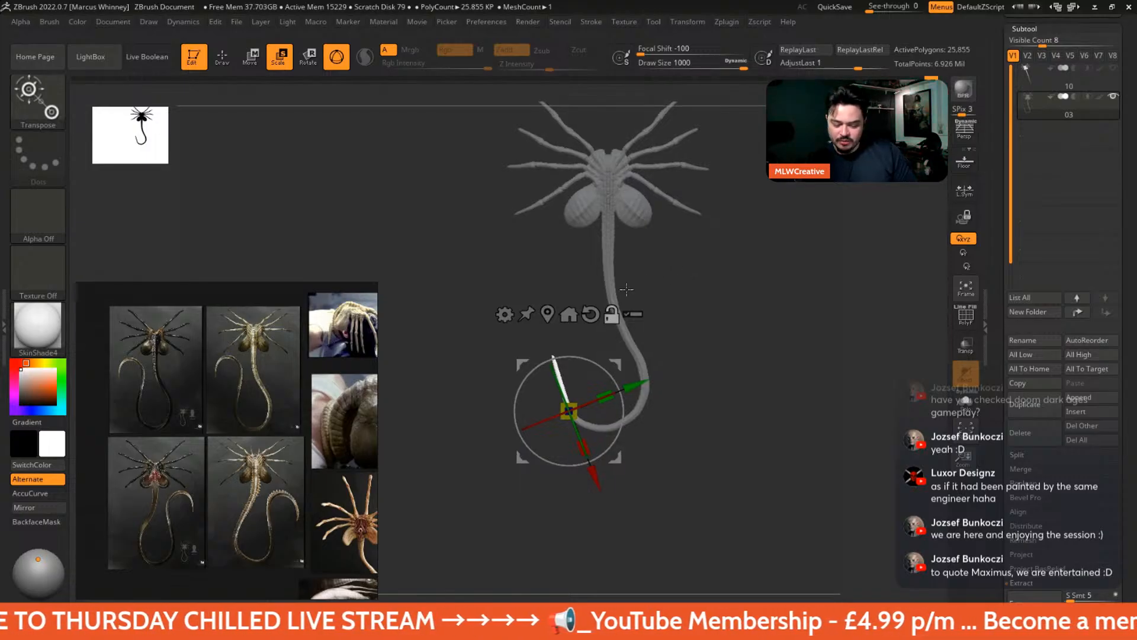
alt+drag(672, 248, 731, 324)
mouse_move(622, 327)
alt+mouse_down()
mouse_move(617, 304)
mouse_move(747, 252)
mouse_move(629, 309)
mouse_move(645, 411)
alt+mouse_up()
key(ctrl)
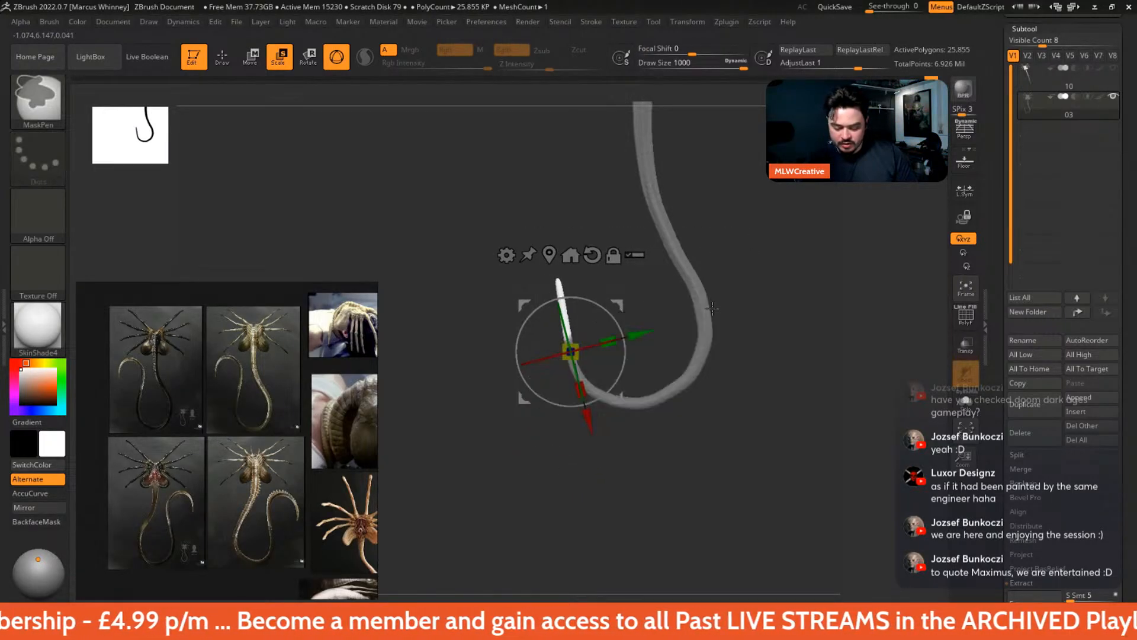
ctrl+click(628, 305)
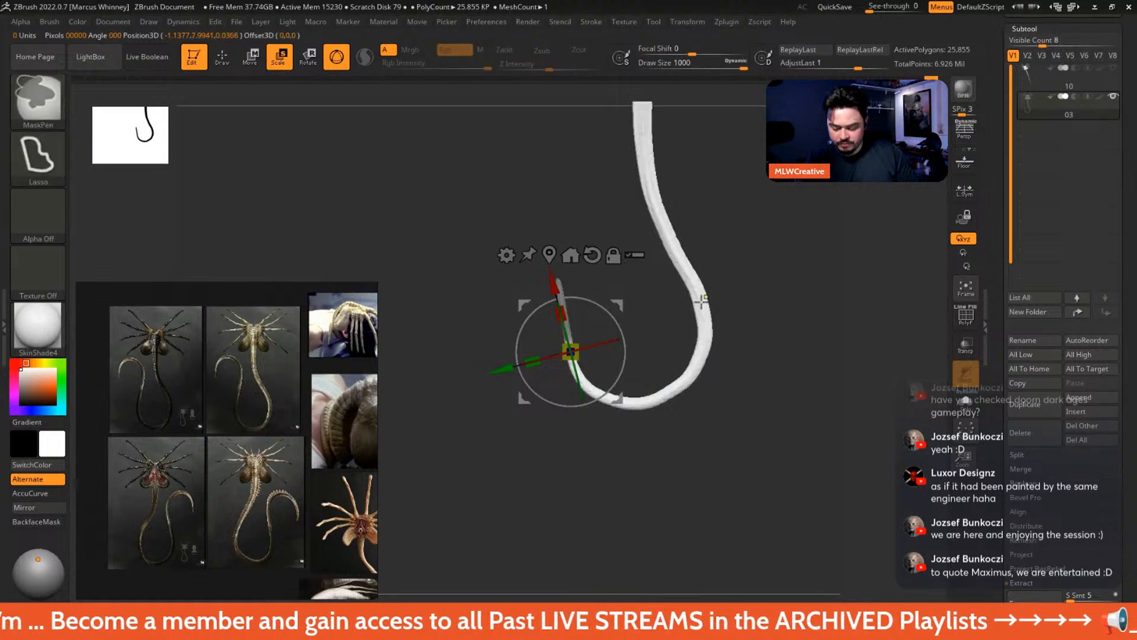
ctrl+click(697, 303)
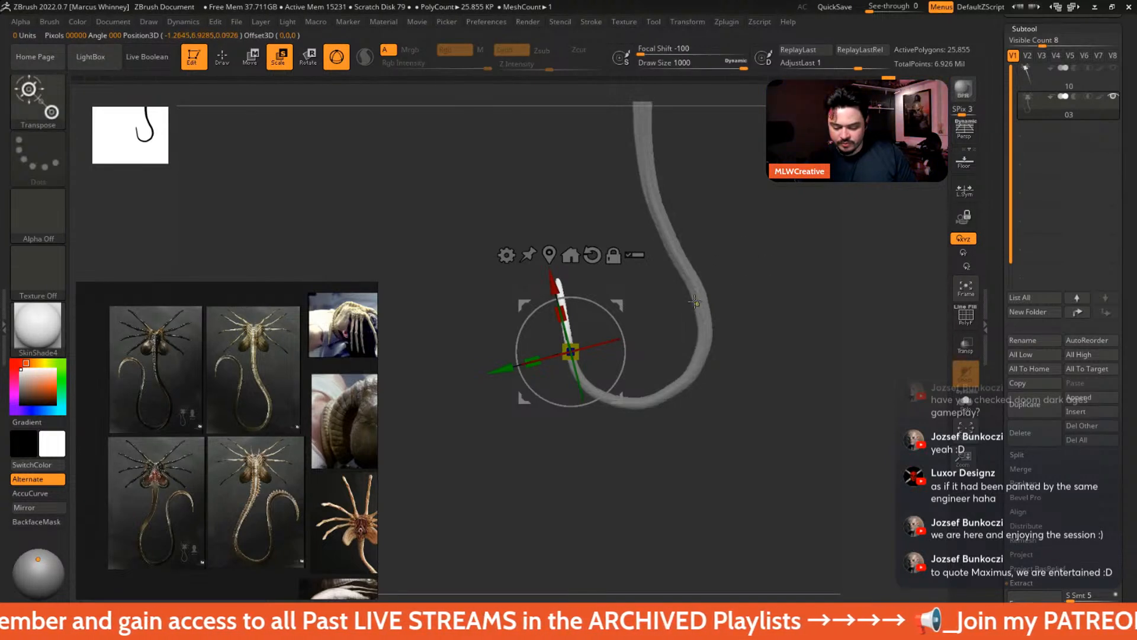
drag(614, 306, 634, 322)
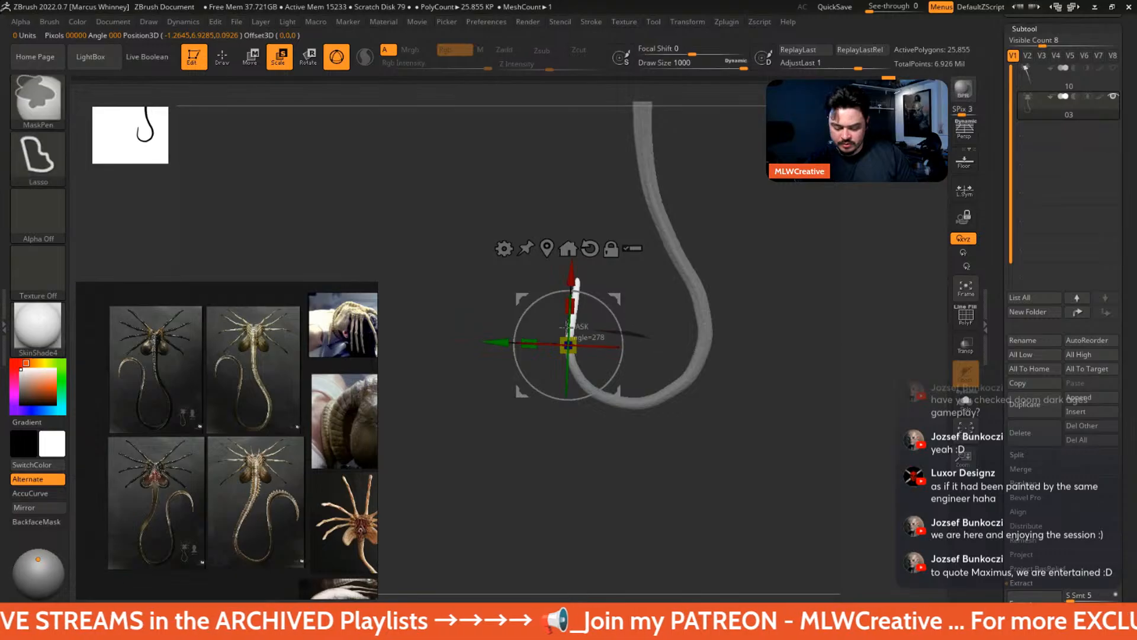
- Soften the mask transition below the vertical tip and rotate the tip further inward over the loop
ctrl+click(707, 324)
key(ctrl+i)
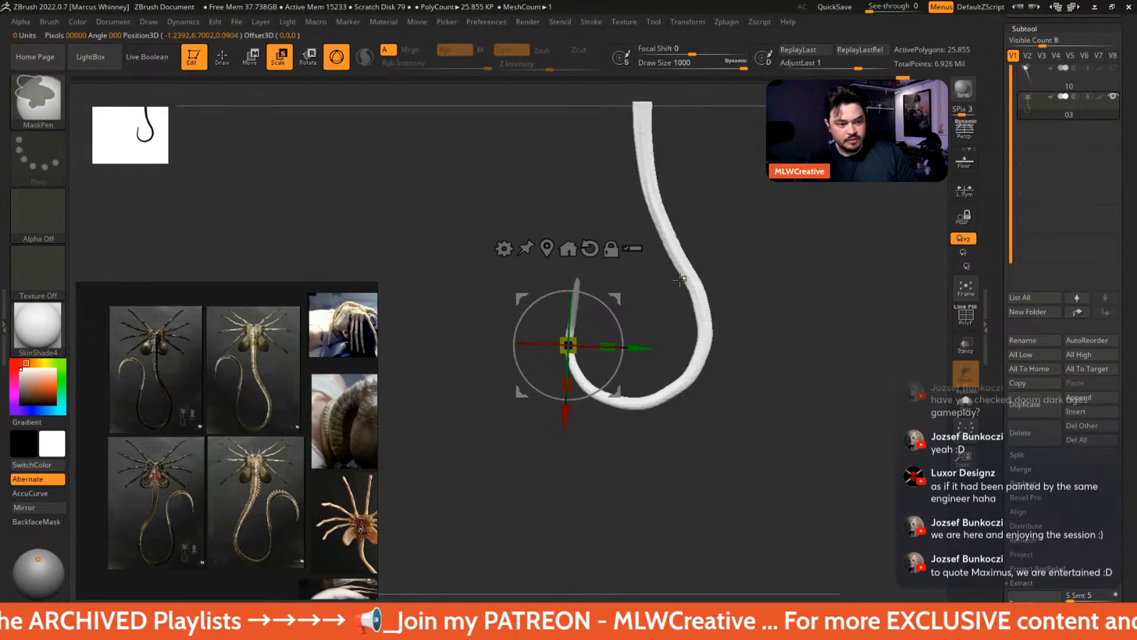
ctrl+click(700, 296)
key(ctrl+i)
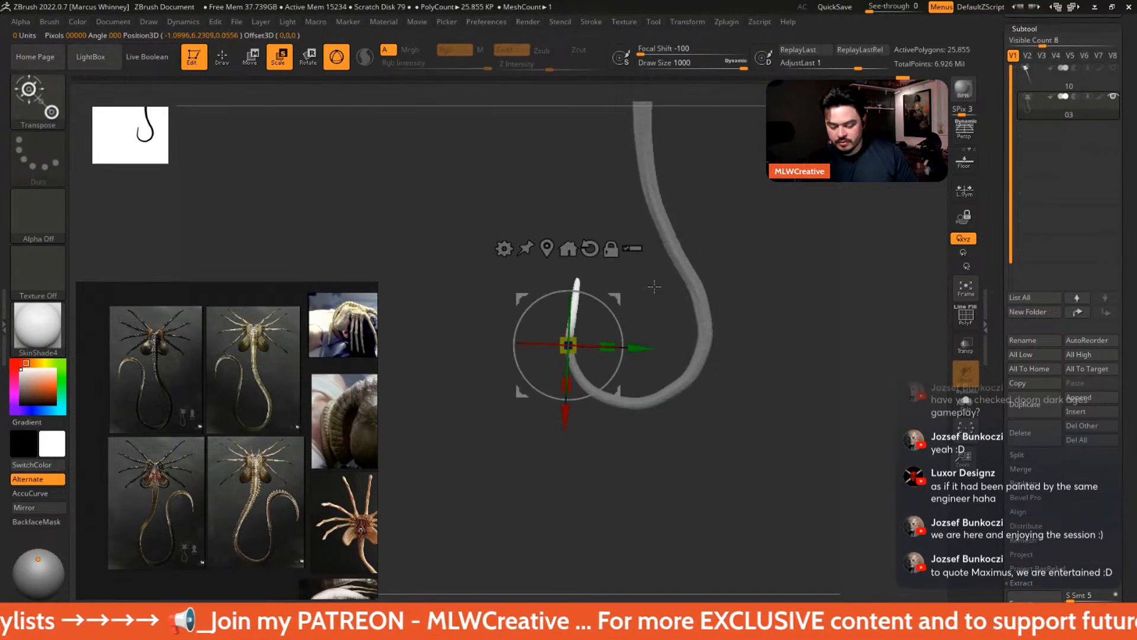
drag(606, 292, 619, 309)
- Mask up to the last short piece of the tail, blur the mask edge and rotate the tip into an inward hook
ctrl+drag(532, 347, 648, 429)
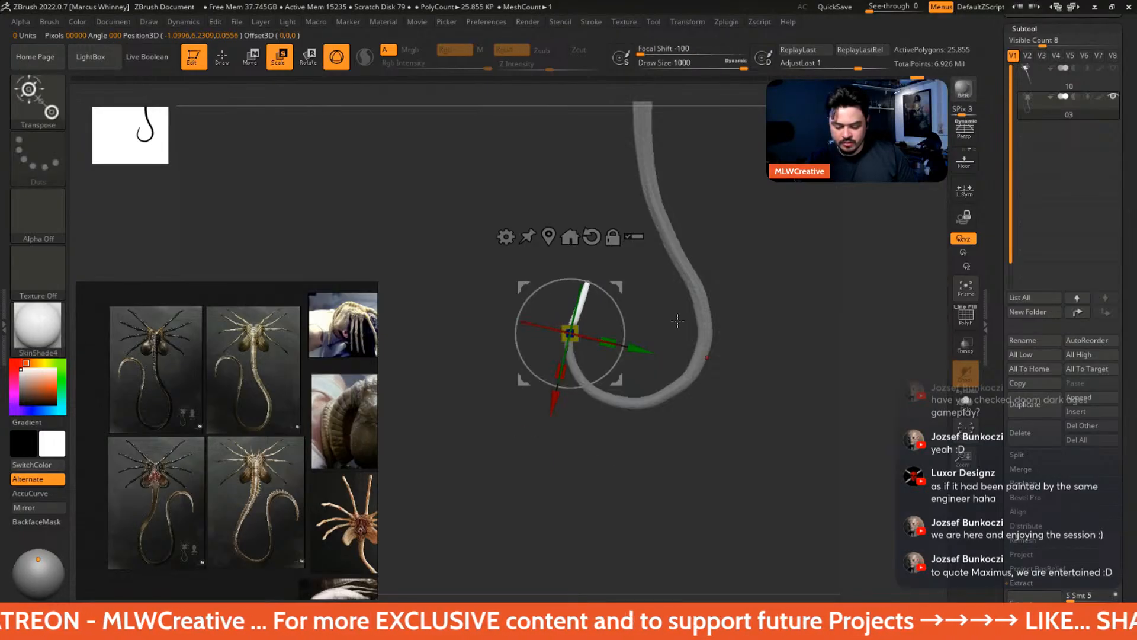
ctrl+click(687, 264)
ctrl+drag(721, 252, 691, 268)
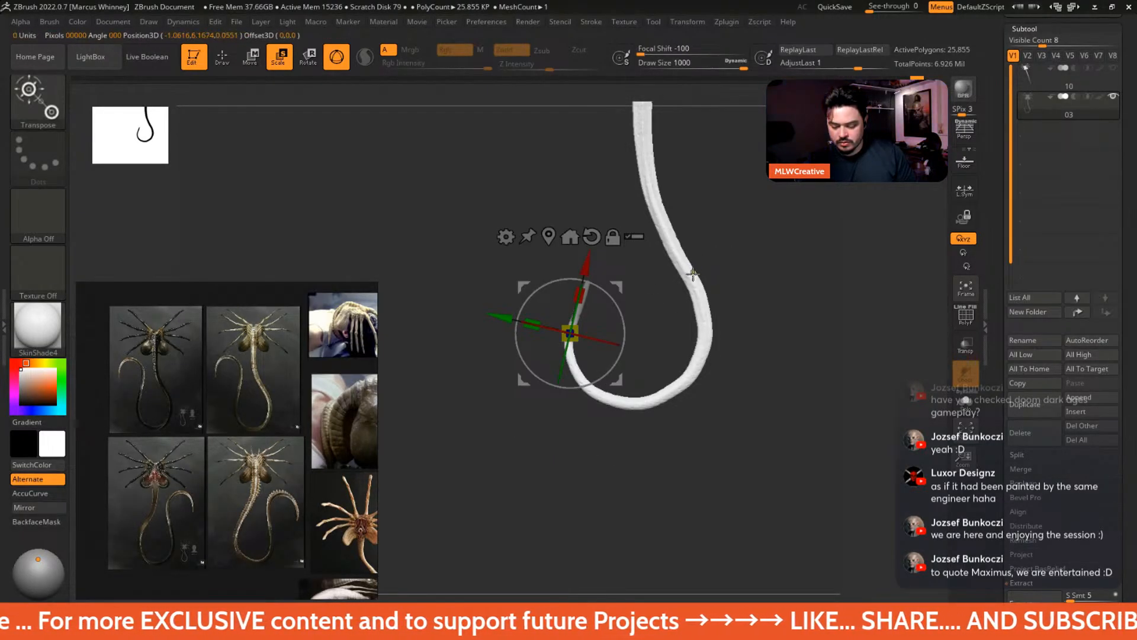
ctrl+click(708, 255)
alt+drag(617, 288, 618, 276)
drag(613, 283, 634, 286)
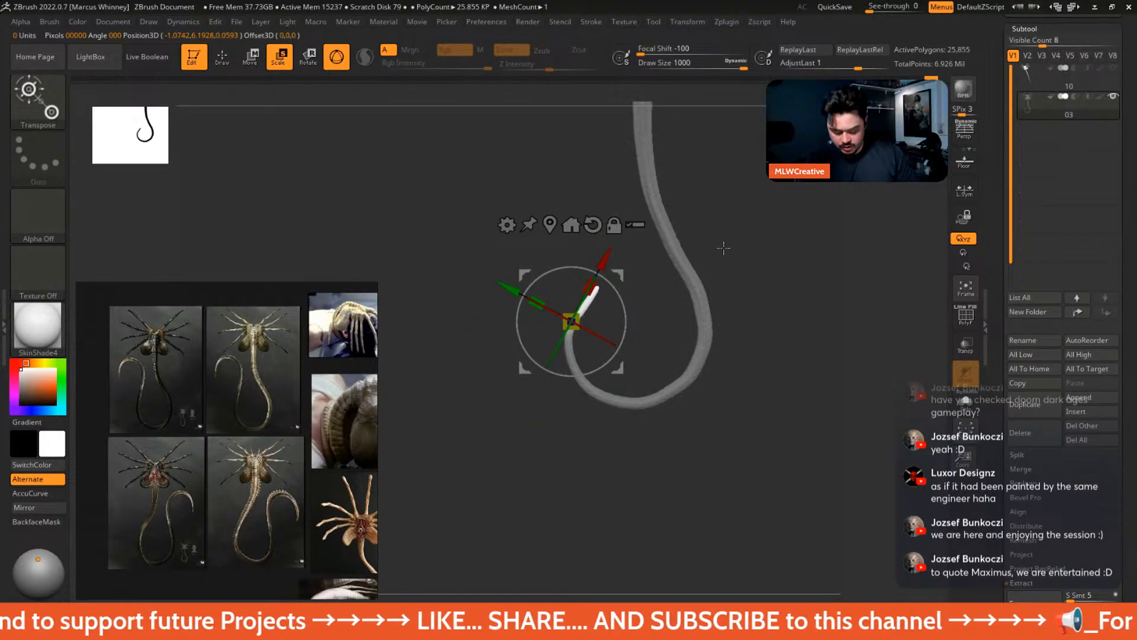
- Switch to the Move brush, set its draw size to about 559 and clear the tail mask
key(b)
key(m)
key(v)
key(space)
mouse_move(721, 234)
mouse_down()
mouse_move(772, 242)
mouse_move(776, 261)
mouse_up()
key(space)
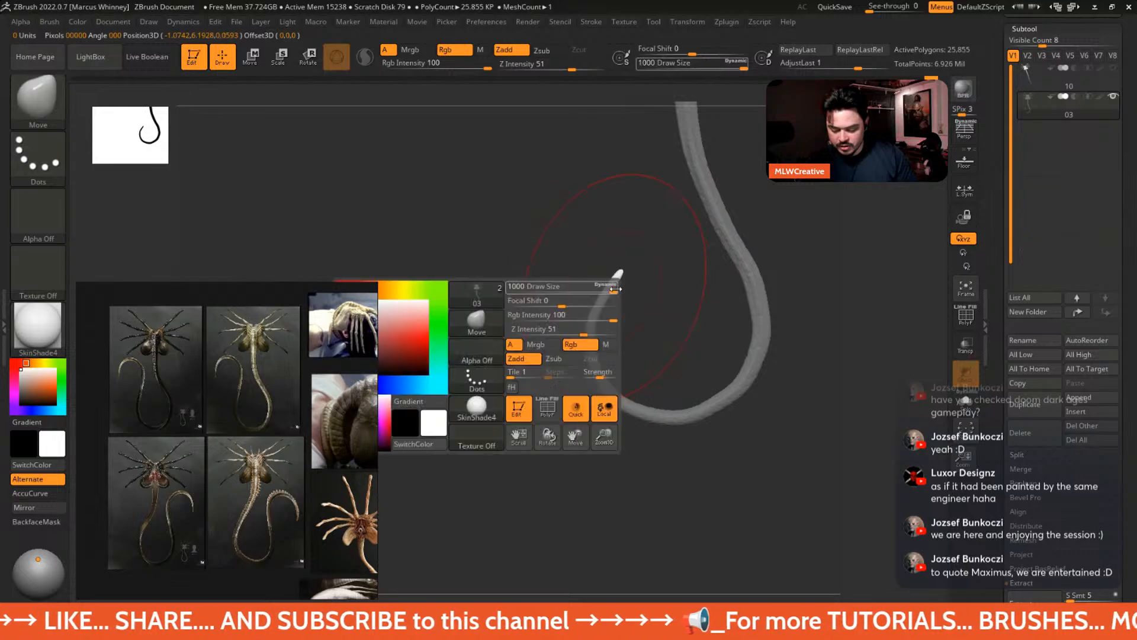
drag(619, 289, 602, 289)
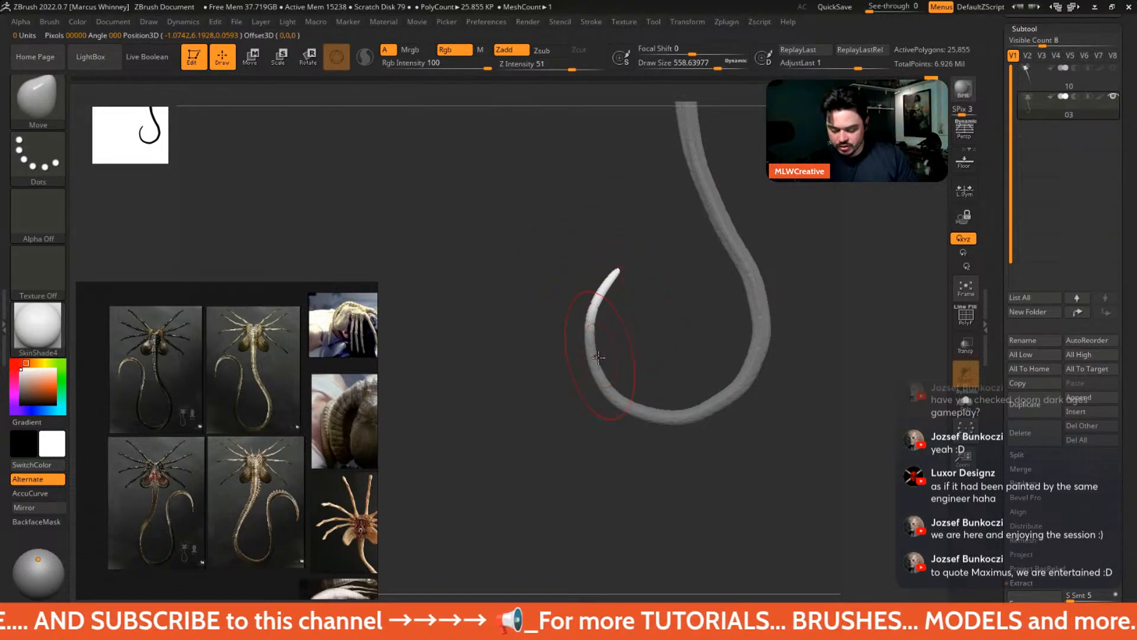
ctrl+drag(790, 248, 812, 260)
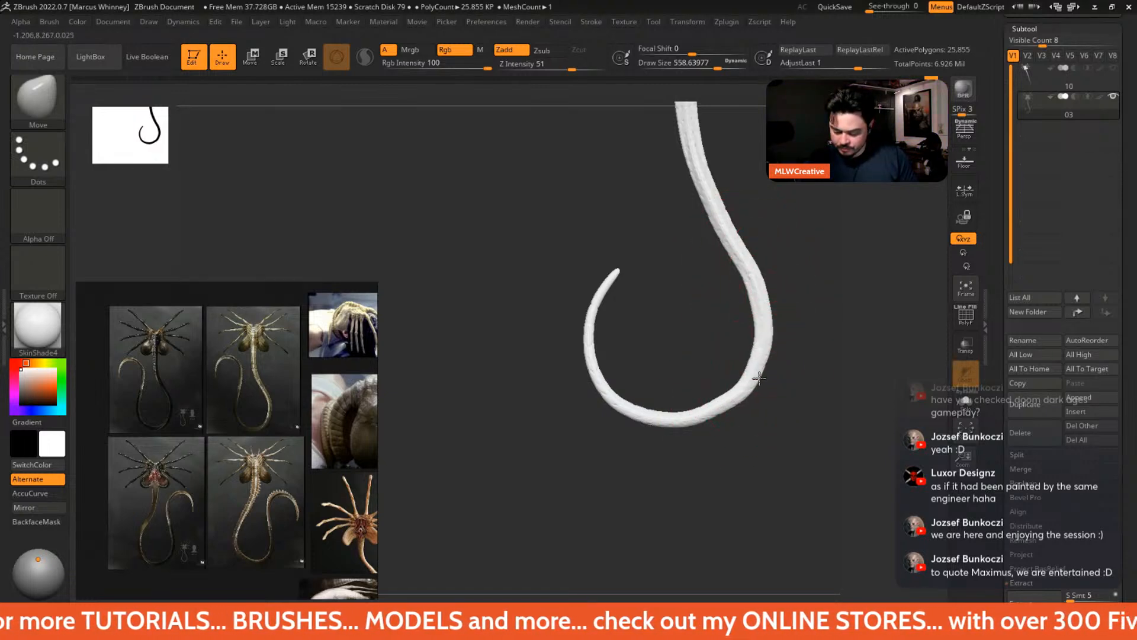
- Pull the upper tail sideways below the body with the Move brush, raising the draw size to 1000 for a broader S-curve
alt+drag(774, 246, 746, 367)
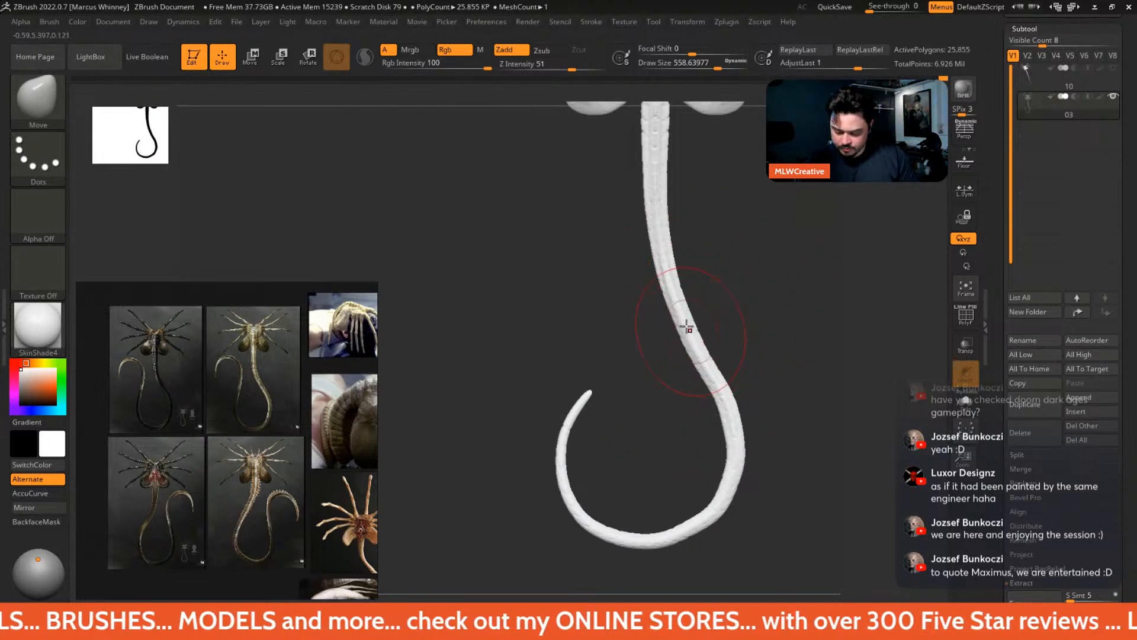
drag(656, 256, 651, 253)
drag(650, 205, 669, 228)
key(space)
key(s)
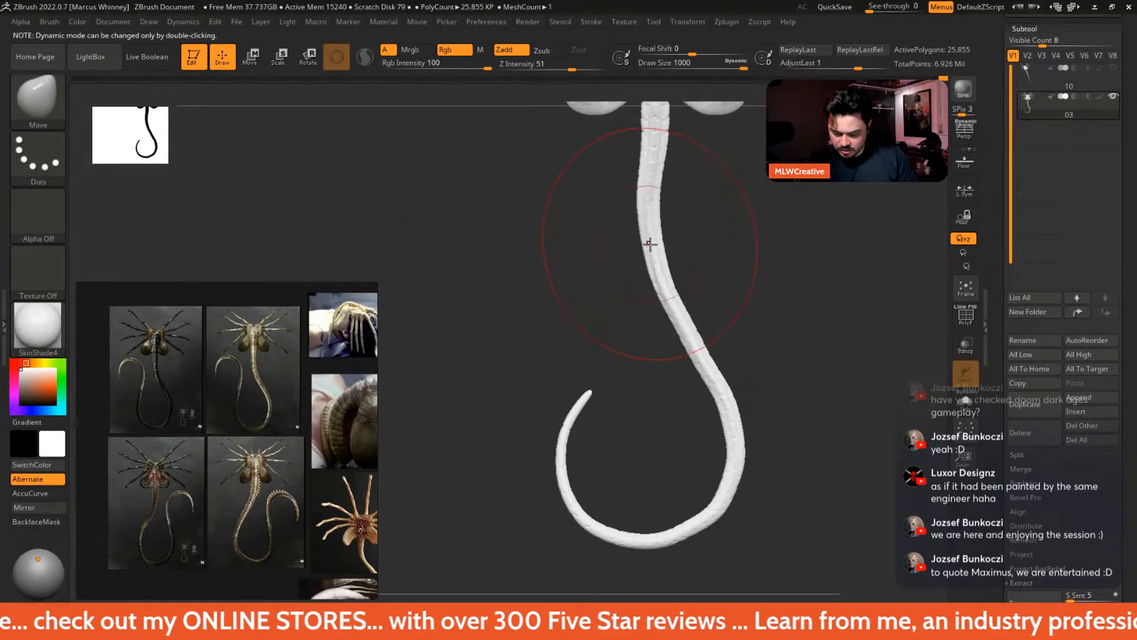
drag(662, 291, 636, 289)
- Refine the outer bend and lower loop of the tail with the Move brush at draw sizes of about 559 and 358
key(space)
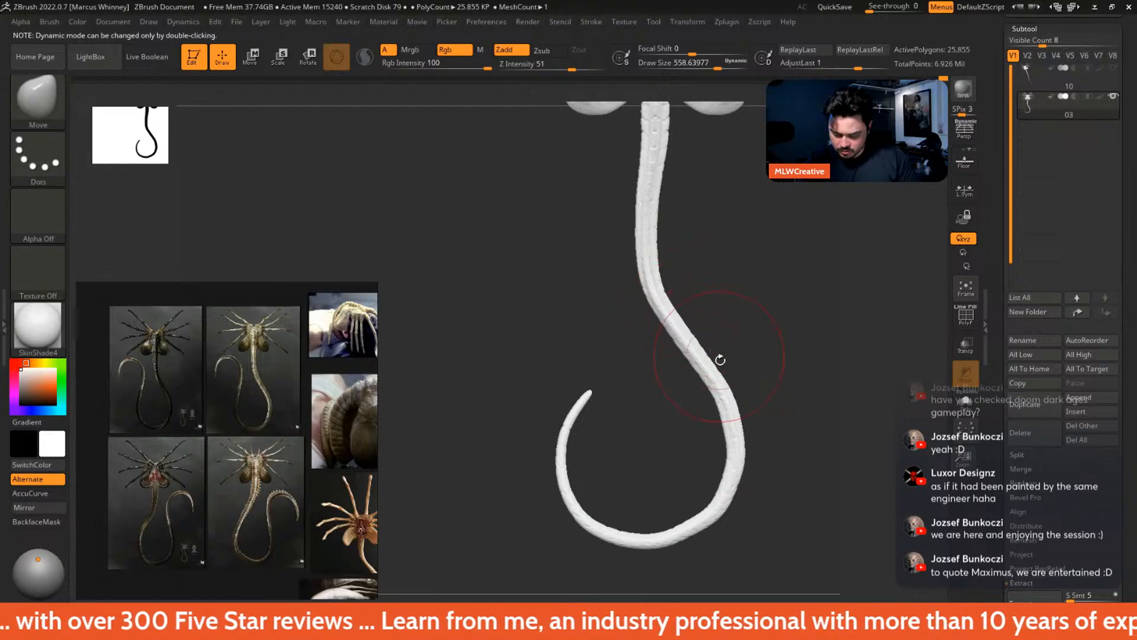
drag(737, 439, 740, 442)
drag(739, 487, 730, 417)
drag(671, 460, 646, 431)
key(space)
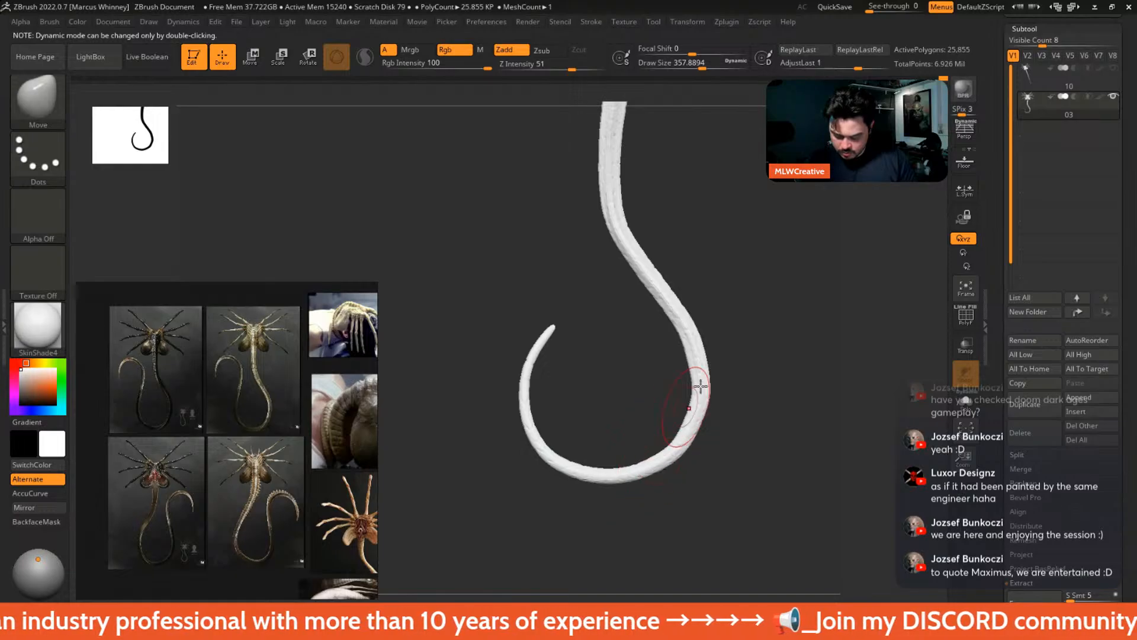
drag(716, 394, 744, 414)
drag(737, 330, 675, 337)
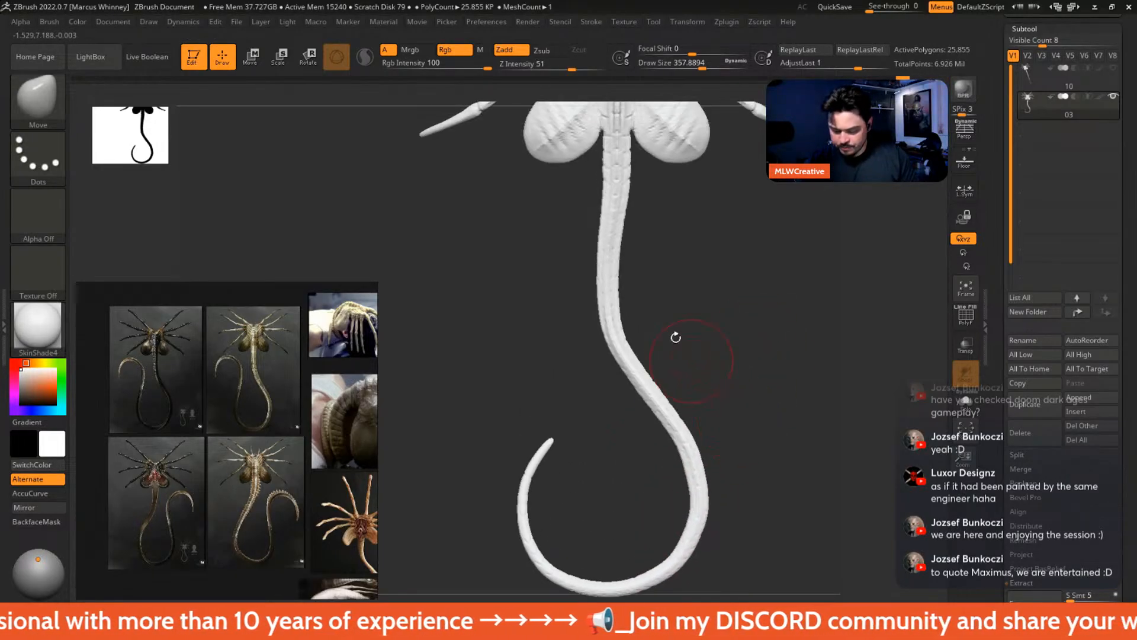
mouse_move(701, 287)
alt+mouse_down()
mouse_move(670, 302)
mouse_move(700, 294)
alt+mouse_up()
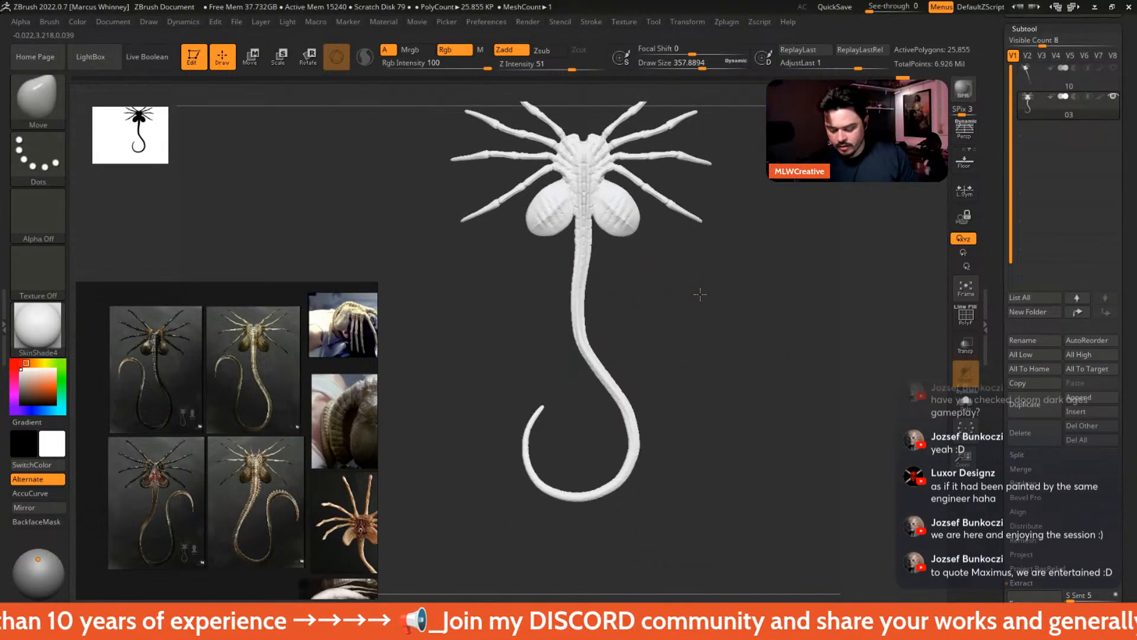
- Refine the tail's lower loop with the Move brush at a draw size of about 358, checking the curve from both sides
alt+drag(690, 375, 668, 337)
drag(643, 394, 638, 394)
drag(698, 324, 694, 333)
drag(652, 415, 802, 320)
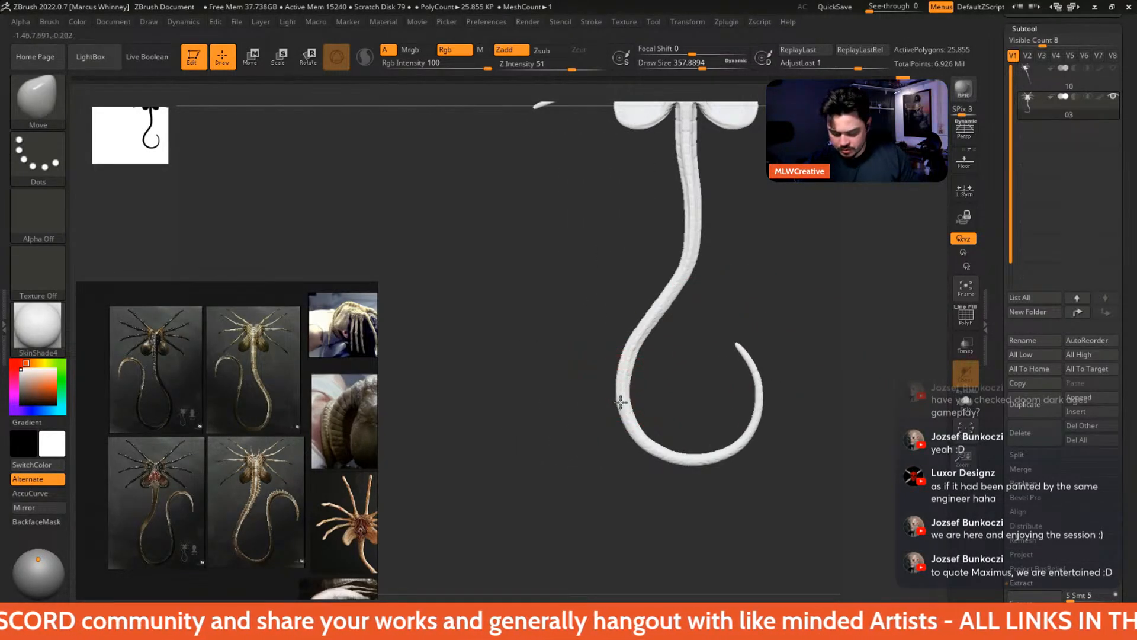
drag(631, 420, 788, 362)
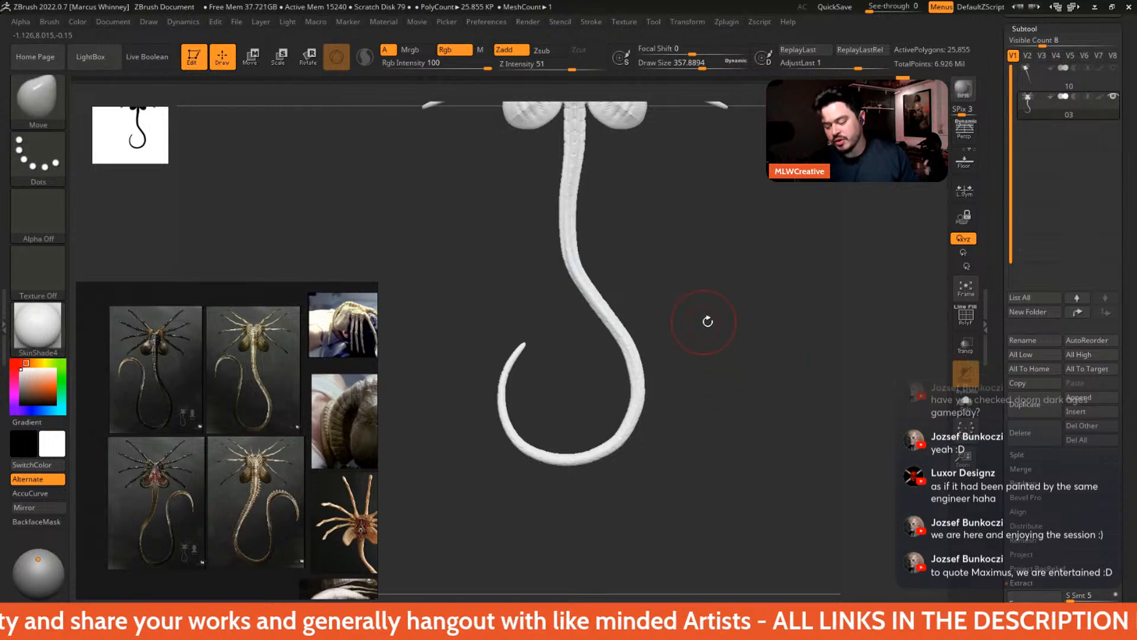
- Smooth the tail's upper bend with the Move brush at draw size 1000 and reduce the draw size to about 685
drag(707, 322, 668, 347)
key(space)
drag(629, 253, 665, 237)
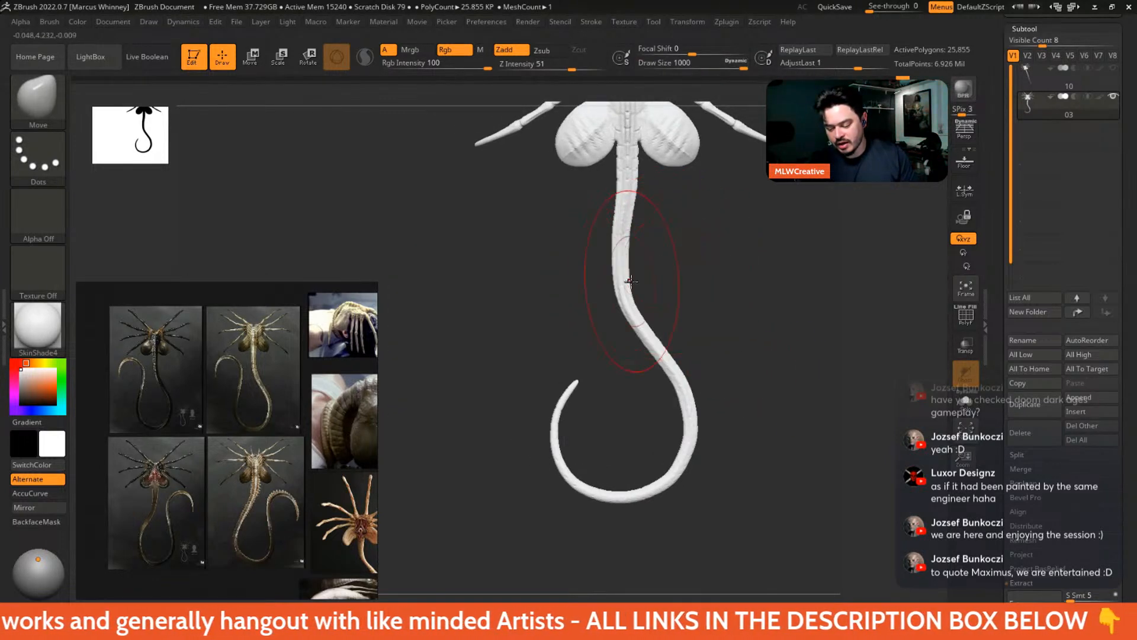
drag(627, 278, 624, 279)
drag(644, 318, 648, 323)
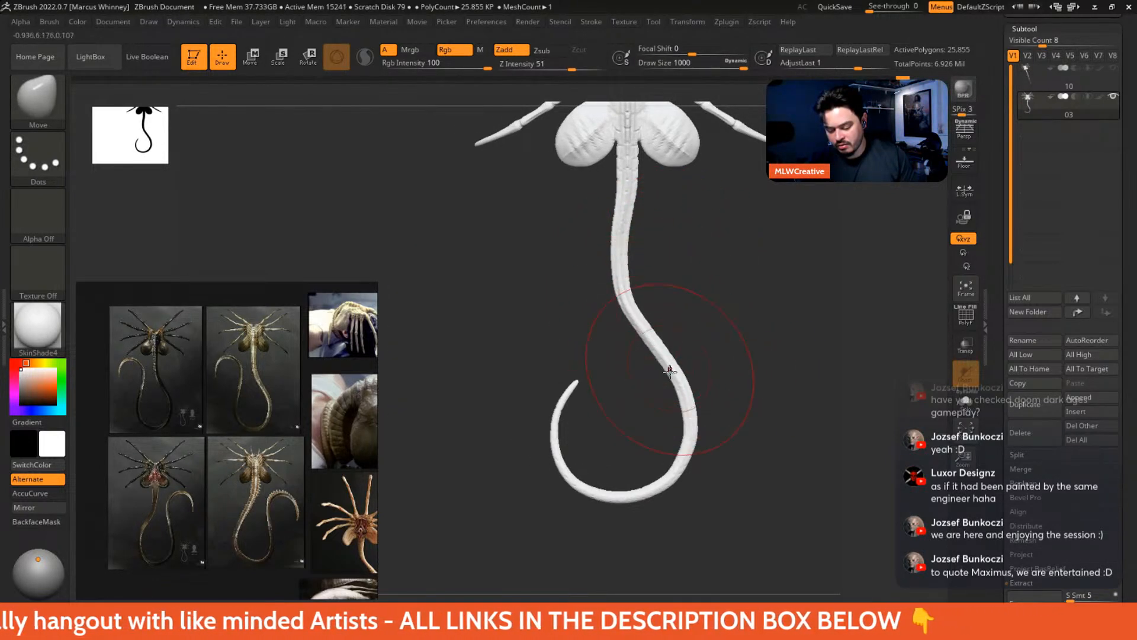
key(space)
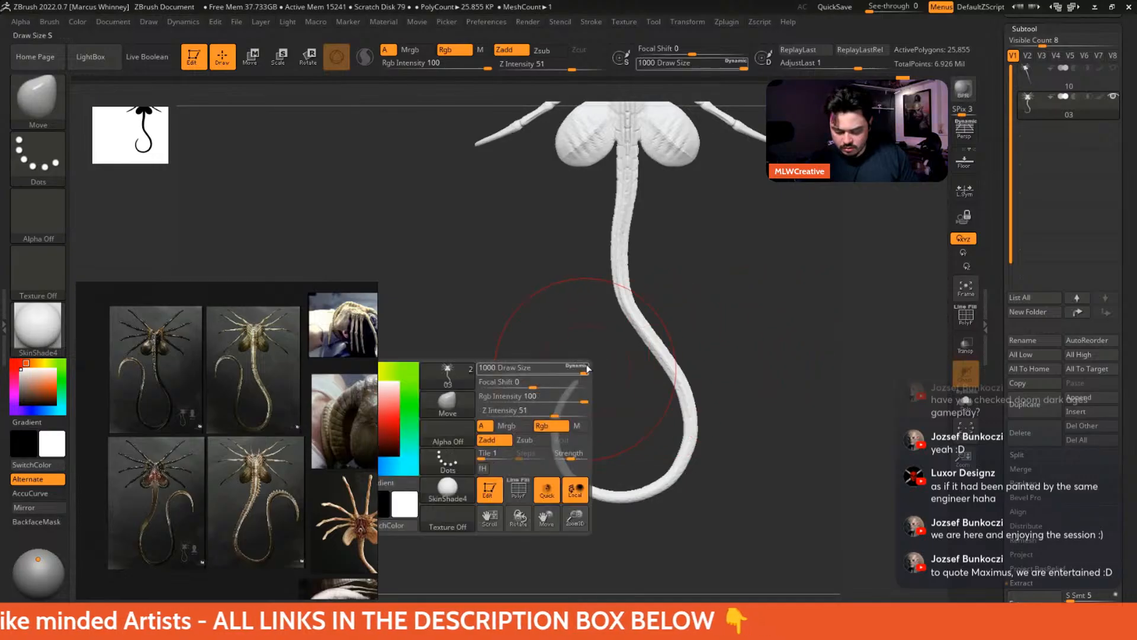
drag(589, 372, 568, 371)
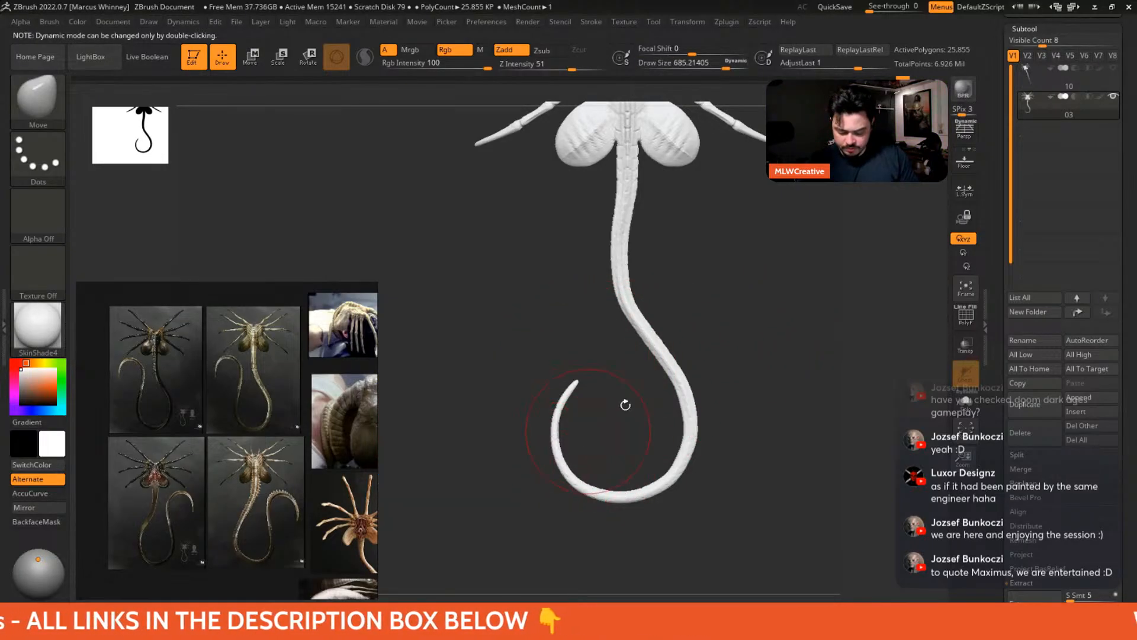
alt+drag(764, 330, 710, 351)
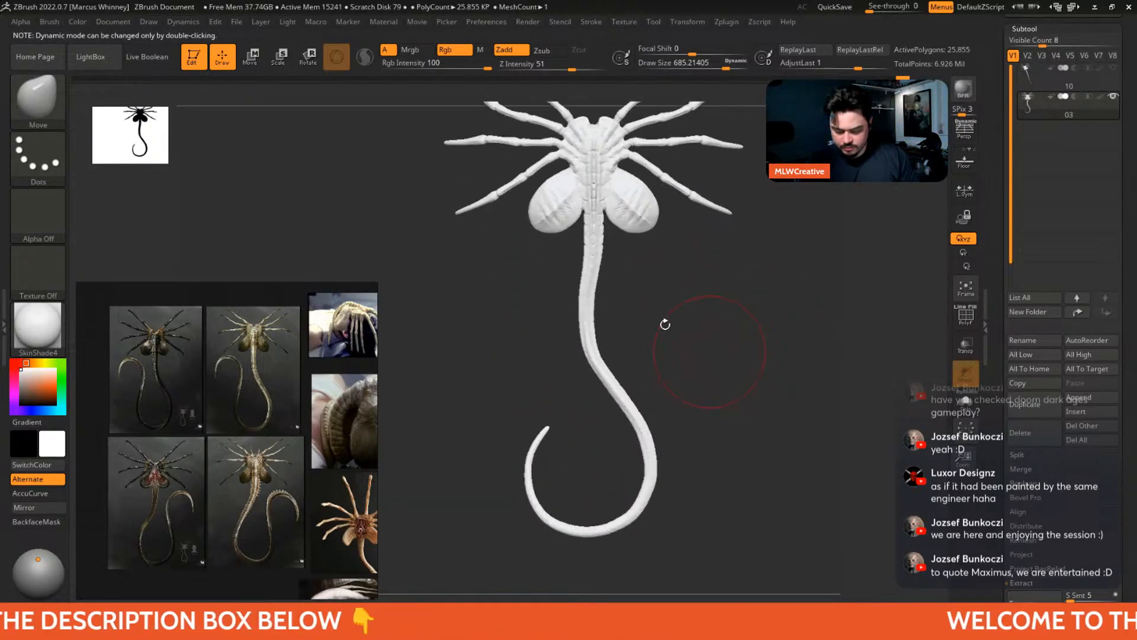
- Mask everything except the tail, place the gizmo at the tail's base and rotate the tail slightly sideways
mouse_move(545, 230)
ctrl+mouse_down()
mouse_move(628, 249)
mouse_move(584, 253)
ctrl+mouse_up()
key(ctrl+i)
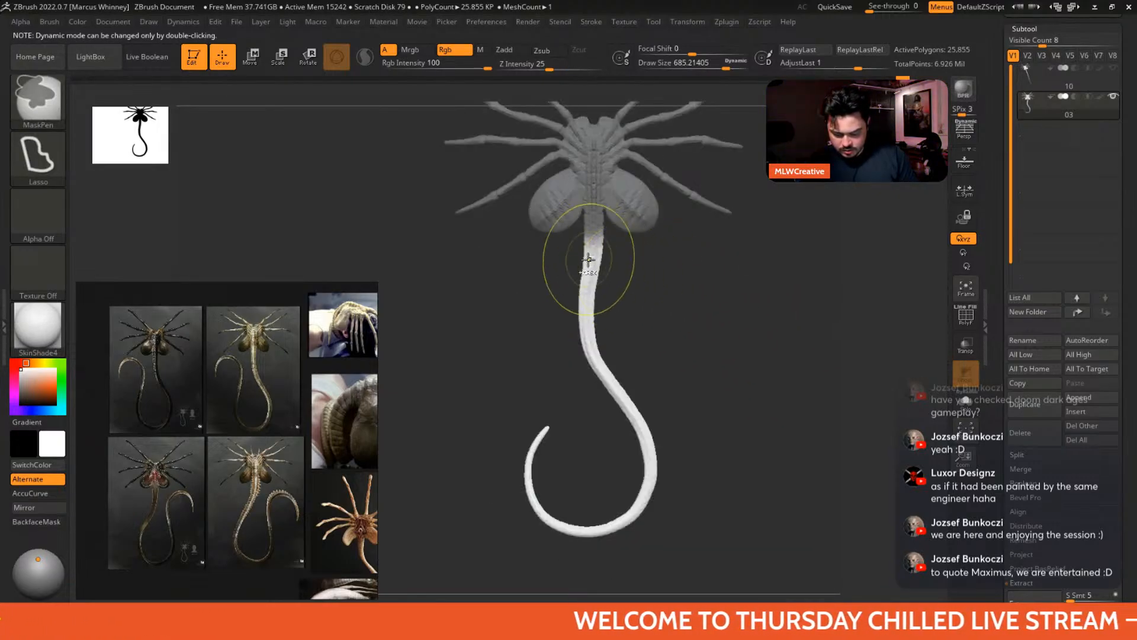
key(w)
alt+click(594, 238)
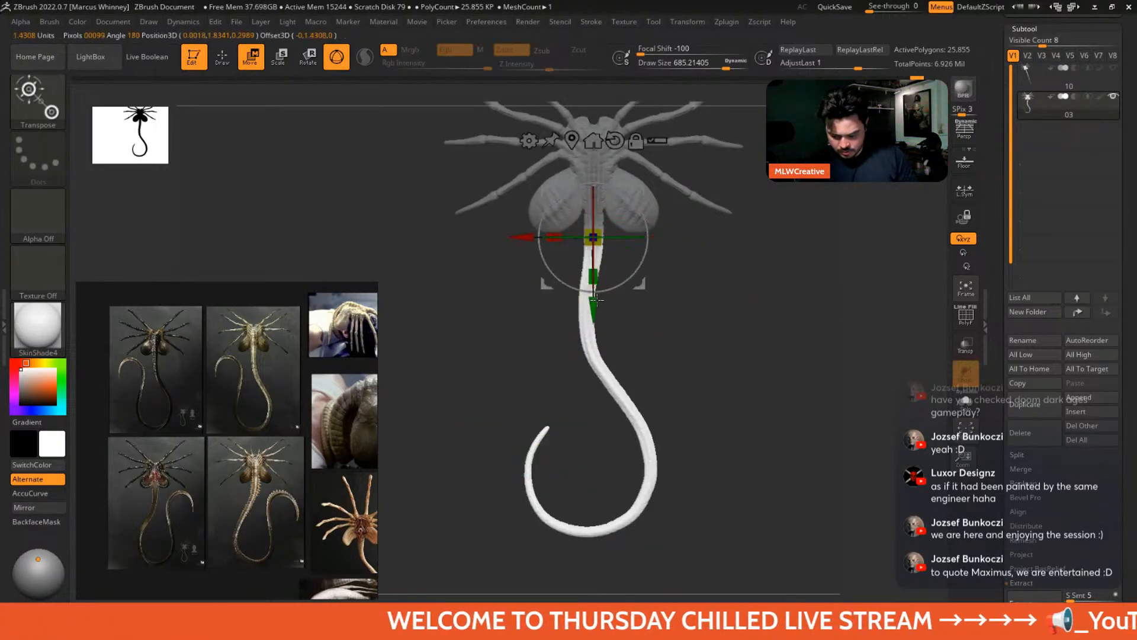
drag(648, 254, 650, 247)
key(q)
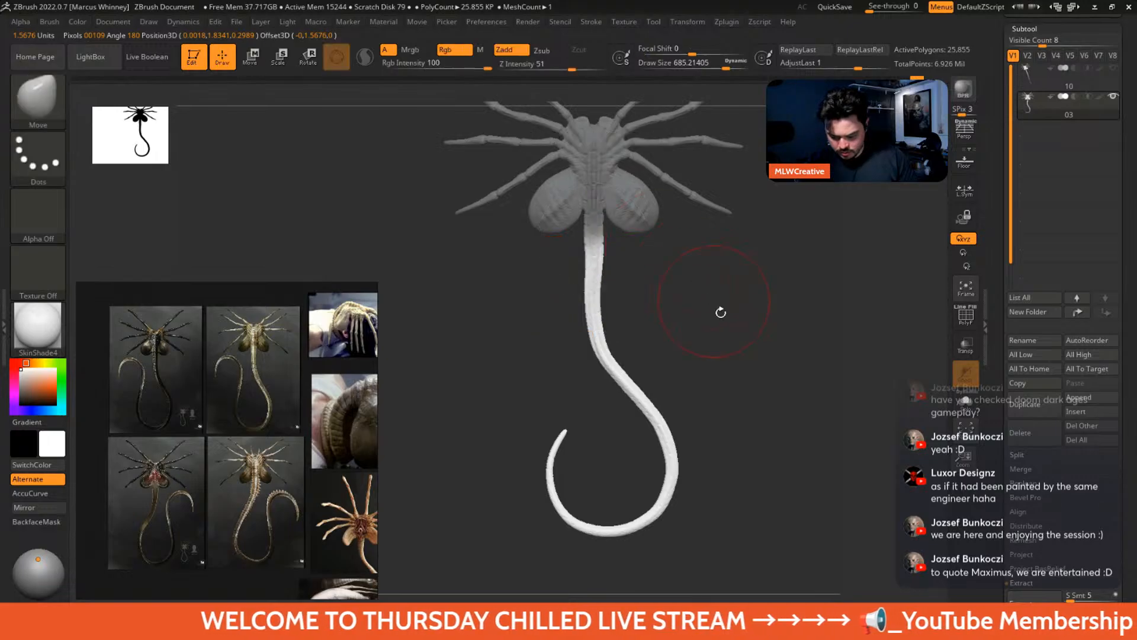
- Fine-tune the tail's rotation about its base with the gizmo and clear the body mask
alt+drag(721, 313, 722, 317)
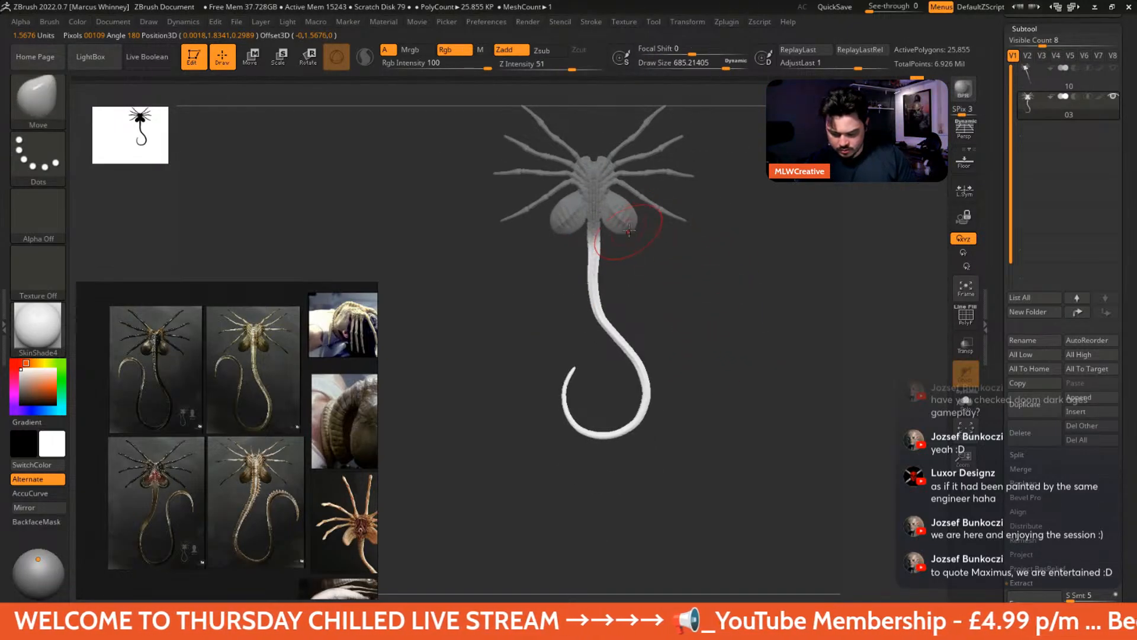
key(w)
mouse_move(646, 250)
mouse_down()
mouse_move(661, 245)
mouse_move(705, 318)
mouse_up()
key(q)
drag(697, 269, 761, 299)
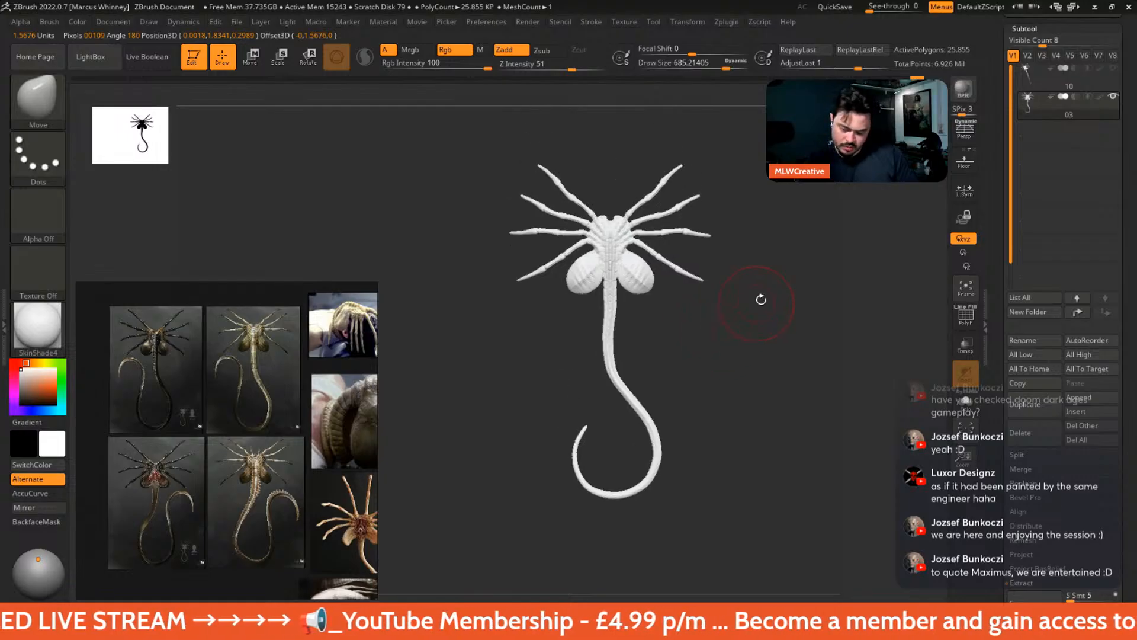
- Mask everything except the tail again and enlarge the tail uniformly from its base in two passes
mouse_move(619, 296)
ctrl+mouse_down()
mouse_move(536, 287)
mouse_move(797, 438)
mouse_move(616, 300)
ctrl+mouse_up()
ctrl+click(650, 314)
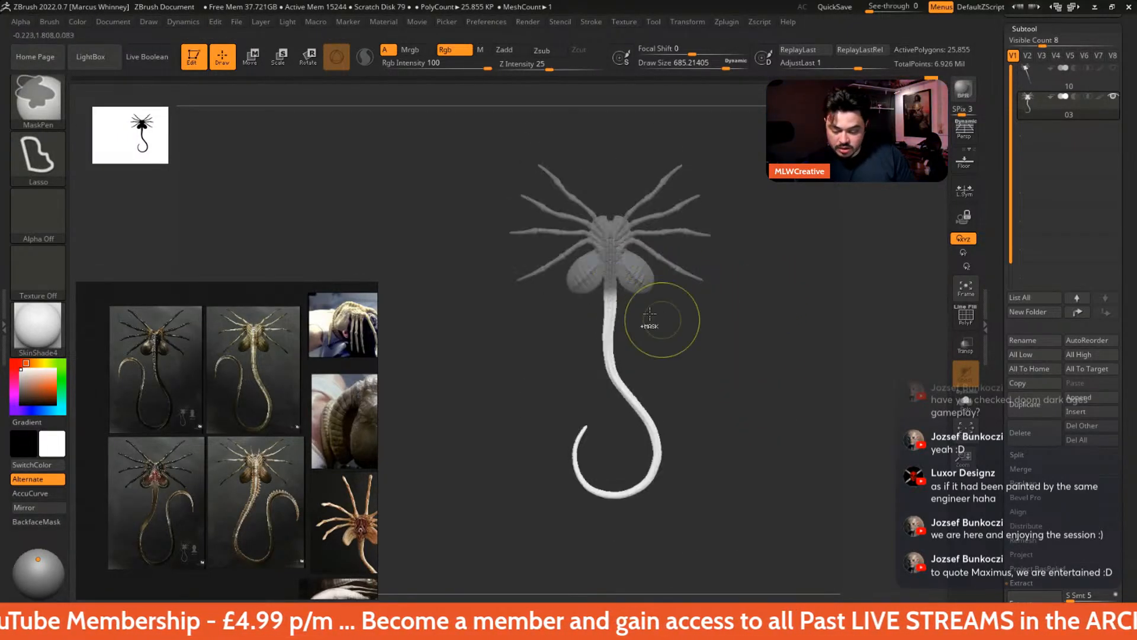
key(e)
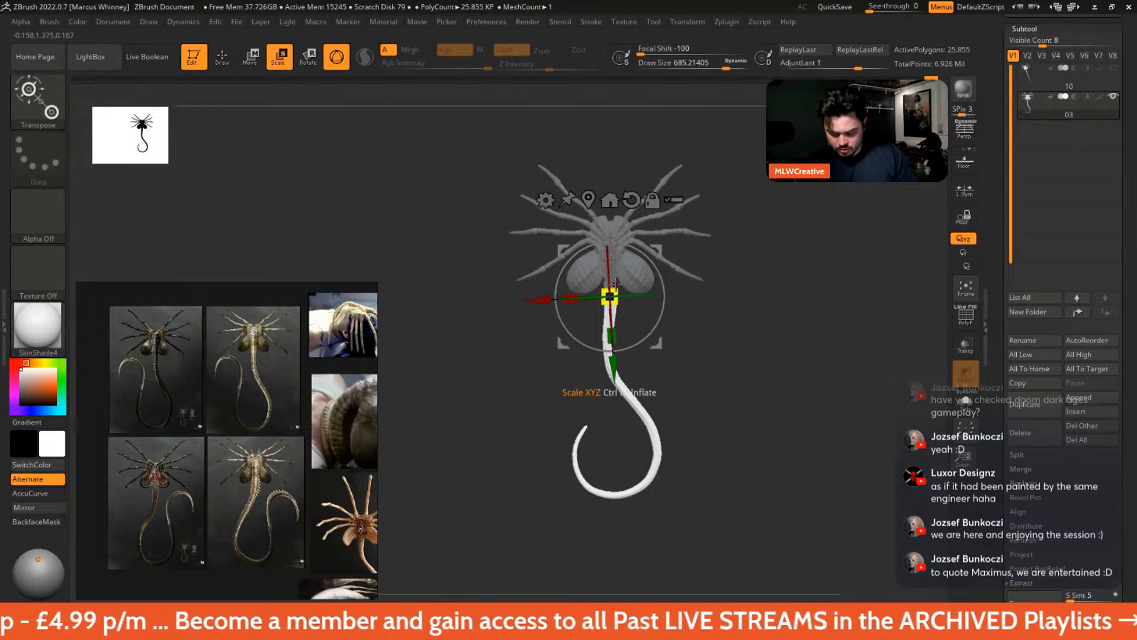
drag(618, 287, 619, 282)
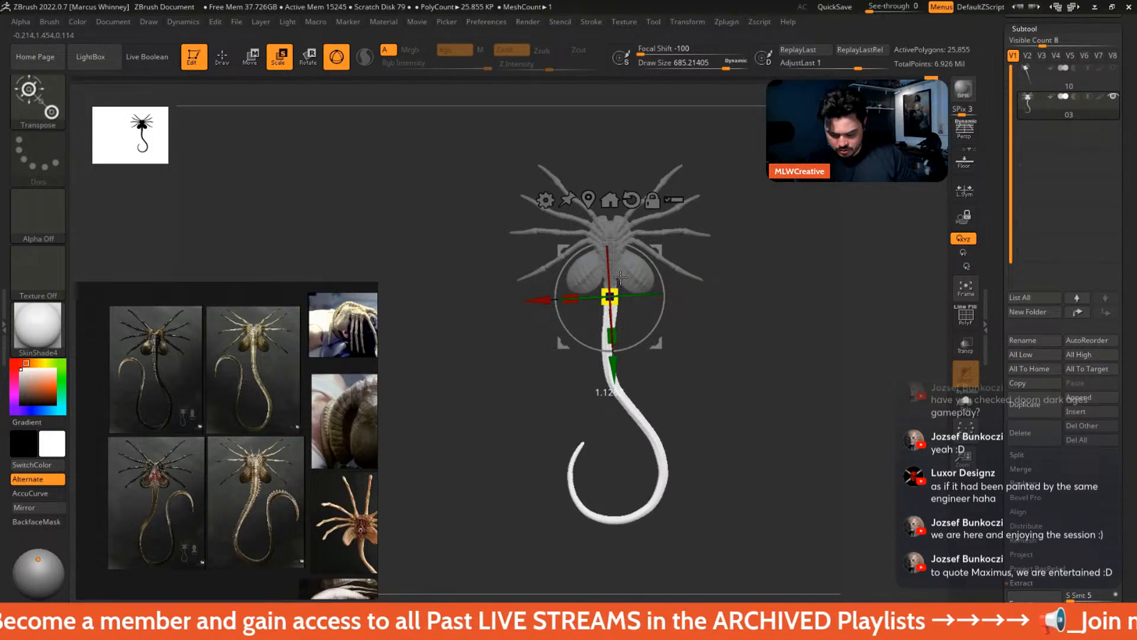
drag(658, 332, 711, 342)
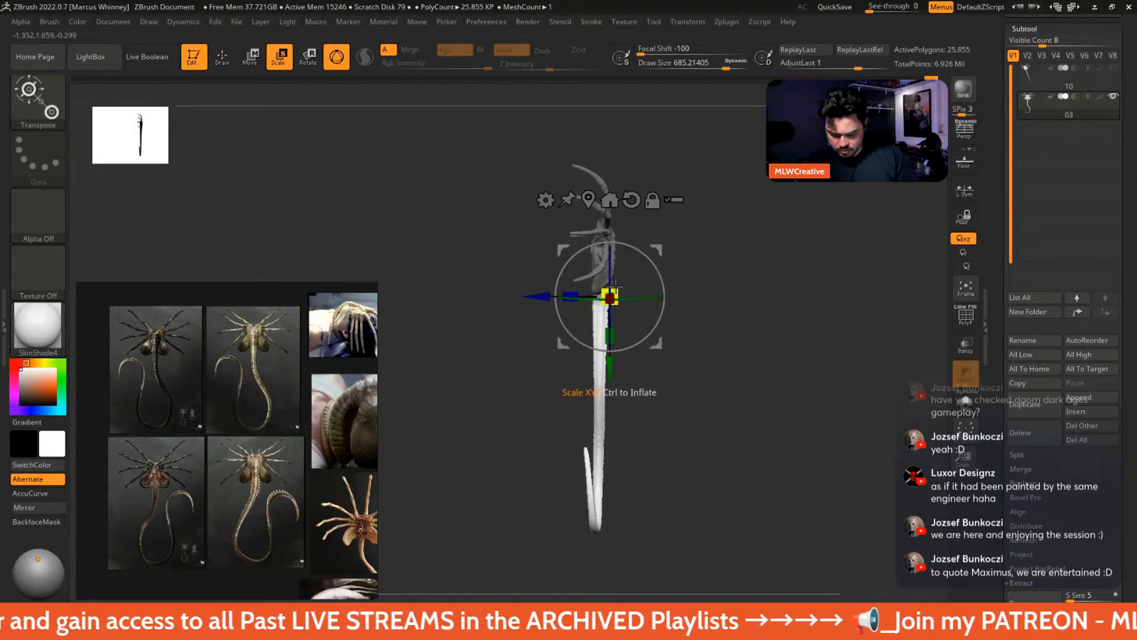
mouse_move(614, 288)
mouse_down()
mouse_move(572, 291)
mouse_move(672, 262)
mouse_move(665, 296)
mouse_up()
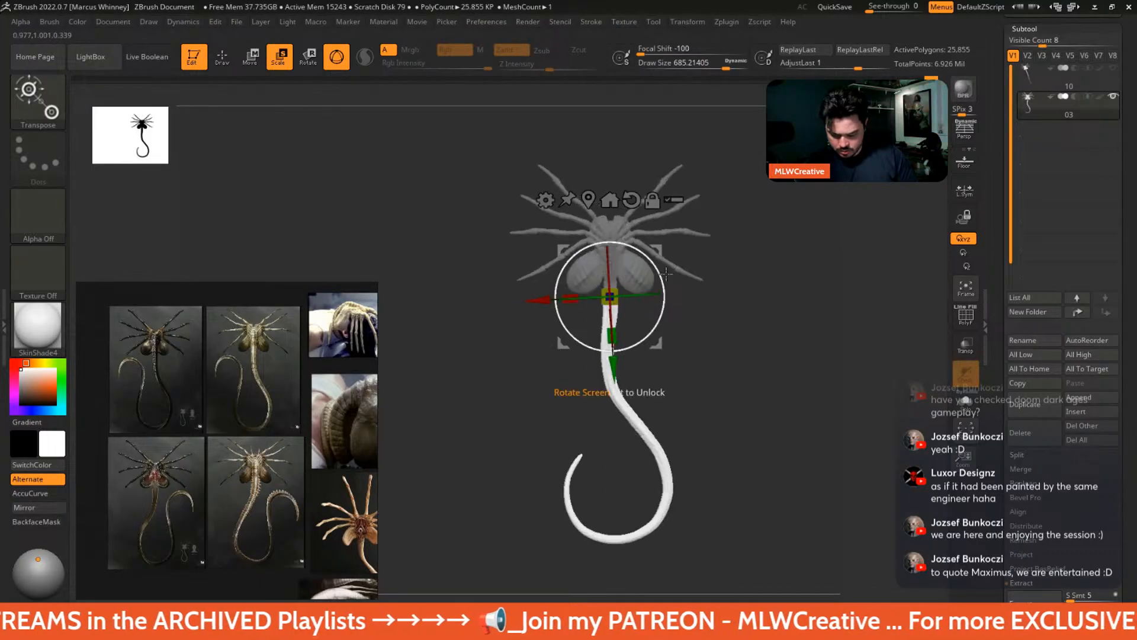
key(q)
key(w)
mouse_move(712, 330)
alt+mouse_down()
mouse_move(707, 299)
mouse_move(708, 331)
alt+mouse_up()
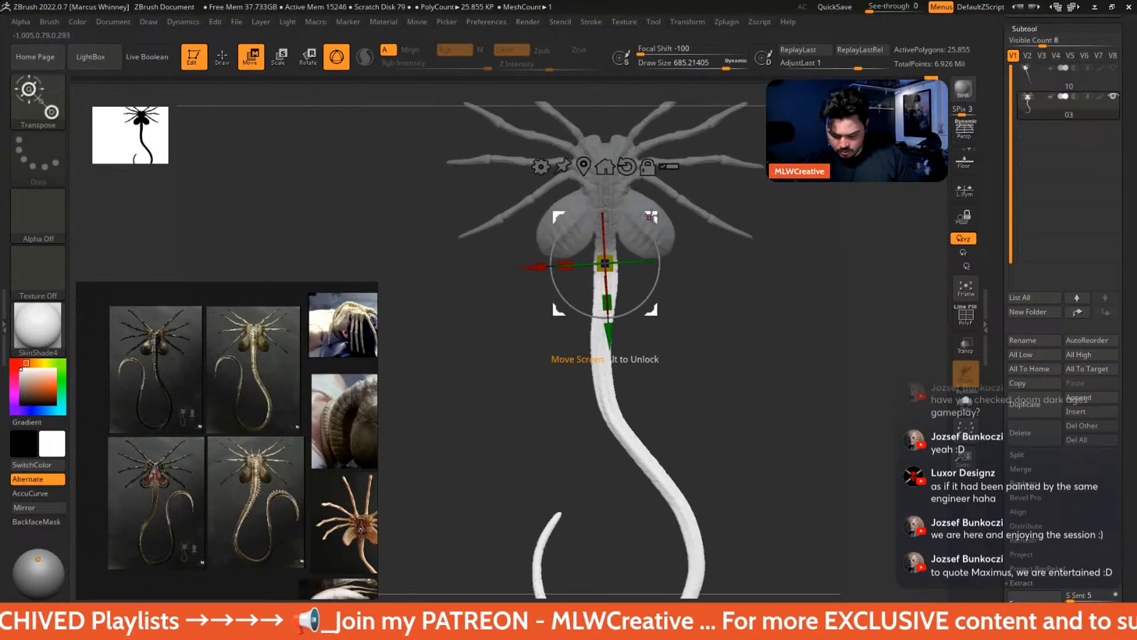
drag(608, 335, 609, 335)
key(ctrl+z)
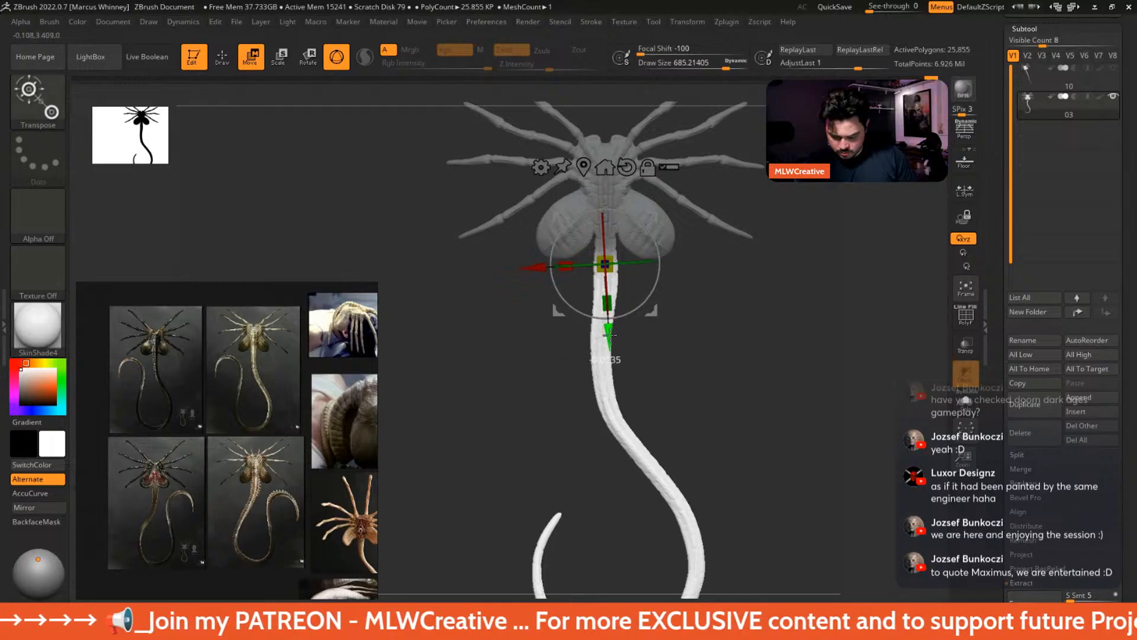
- Adjust the unmasked upper tail just below the body with the Move brush at draw sizes of about 825 and 611
key(b)
key(m)
key(v)
key(space)
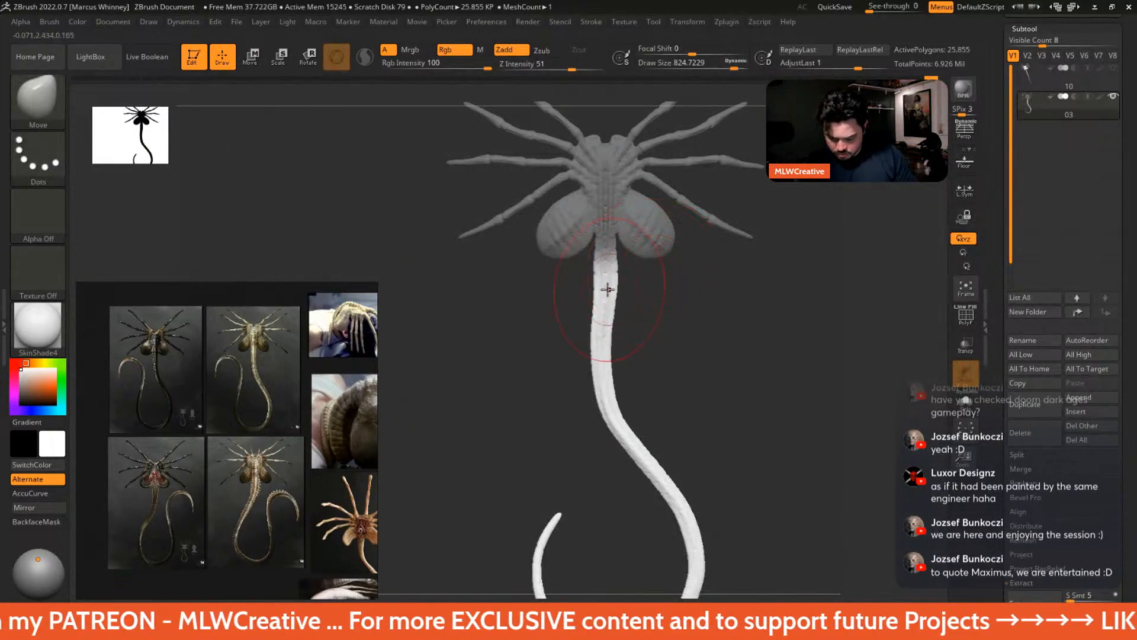
key(bracketleft)
key(bracketleft)
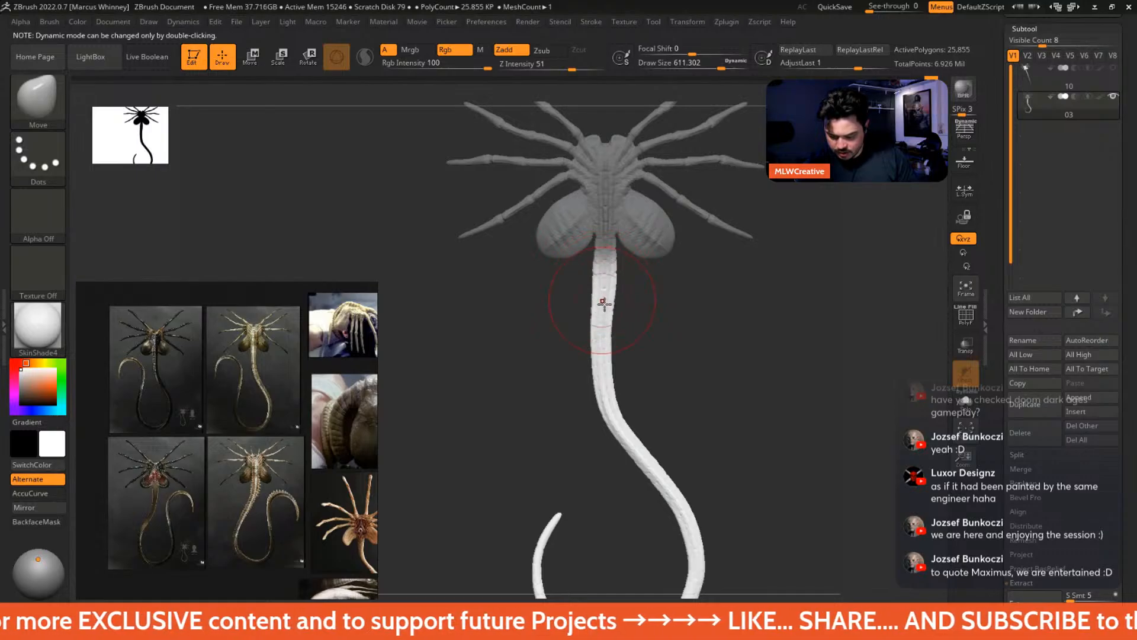
mouse_move(694, 365)
alt+mouse_down()
mouse_move(716, 358)
mouse_move(682, 329)
alt+mouse_up()
drag(640, 452, 640, 452)
- Check the tail in profile and reshape its upper stretch with the Move brush at a draw size of about 542
drag(713, 419, 769, 408)
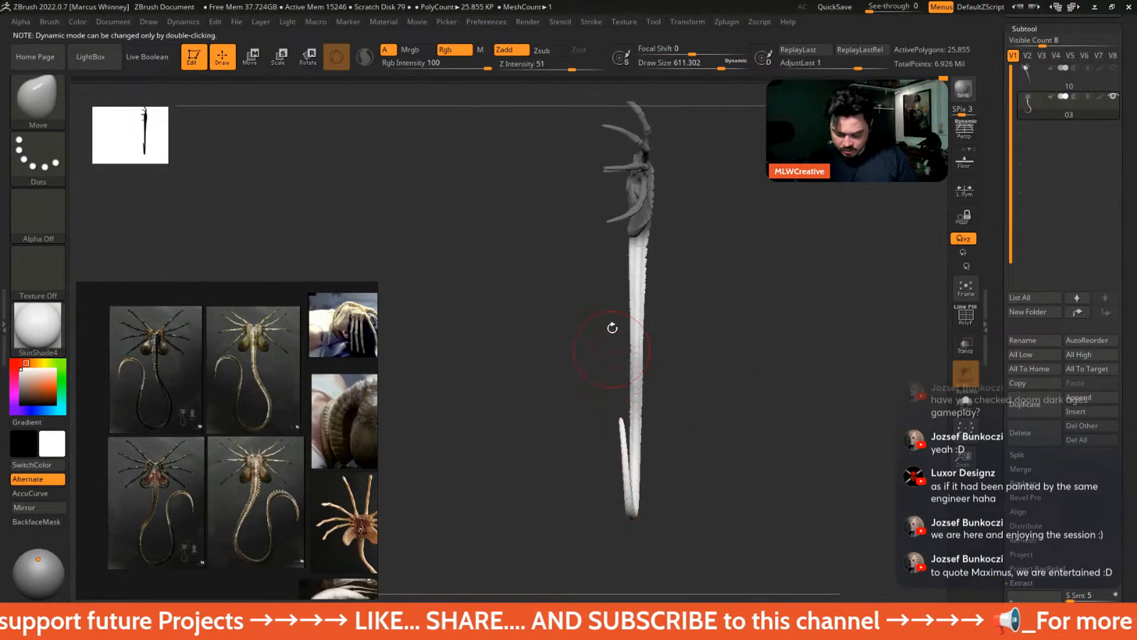
mouse_move(700, 333)
shift+mouse_down()
mouse_move(614, 314)
mouse_move(686, 323)
shift+mouse_up()
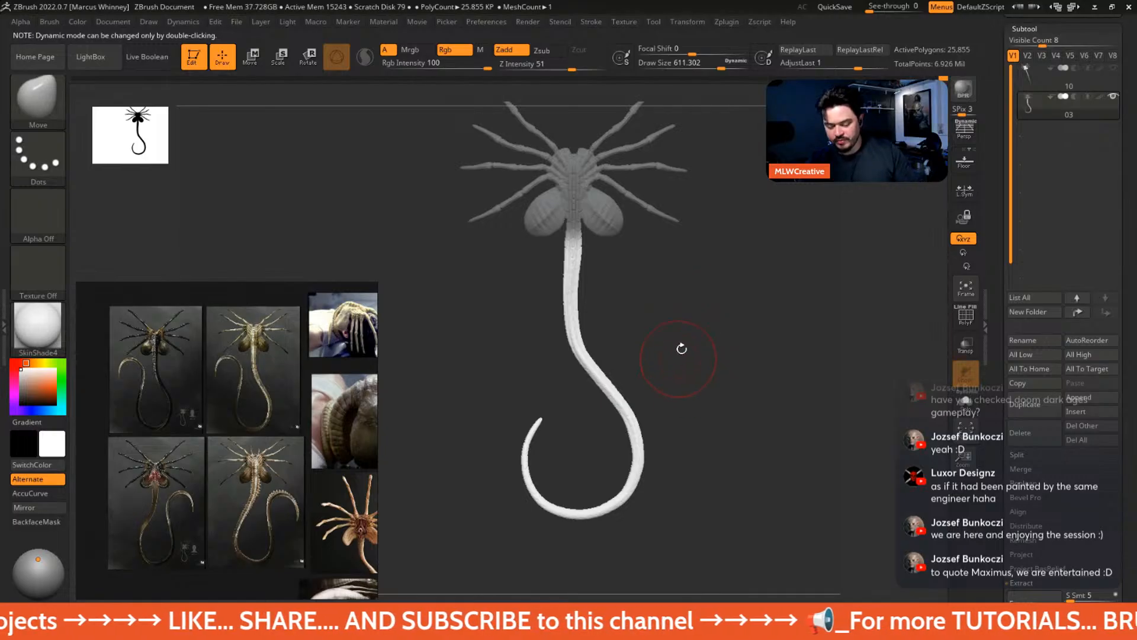
key(space)
drag(594, 272, 583, 278)
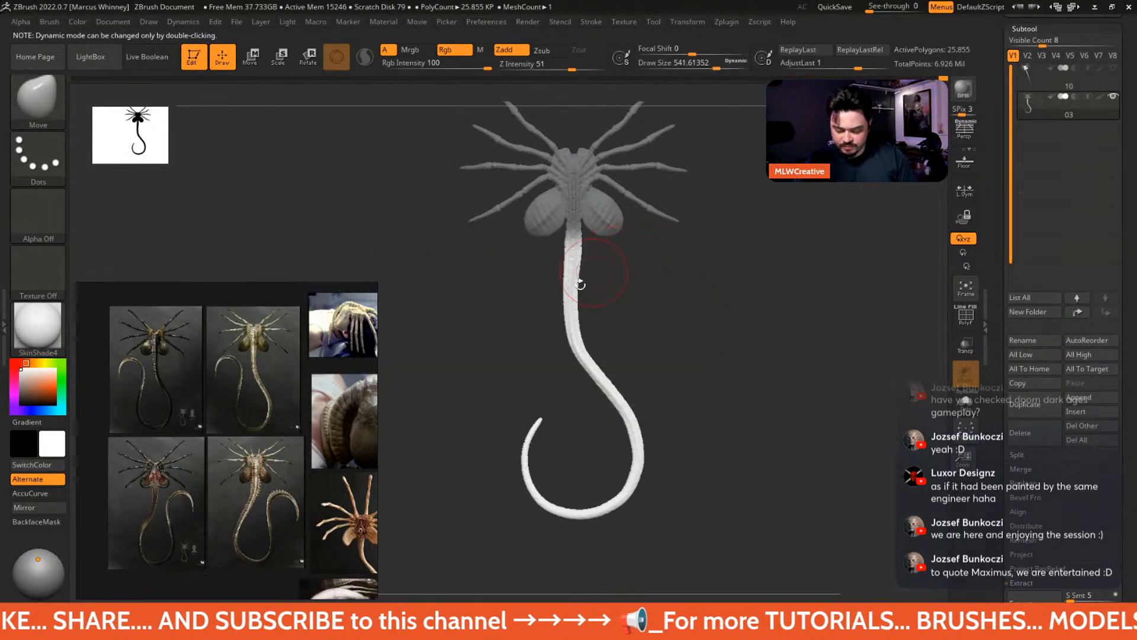
drag(578, 327, 577, 341)
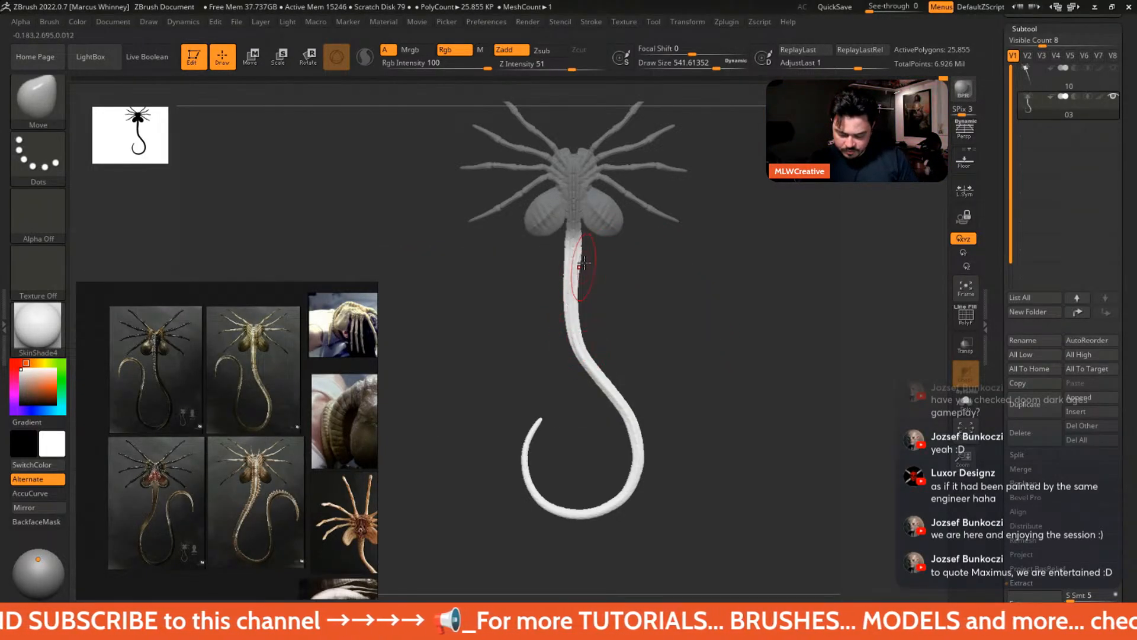
mouse_move(581, 264)
mouse_down()
mouse_move(568, 256)
mouse_move(685, 337)
mouse_move(676, 349)
mouse_move(642, 265)
mouse_move(649, 251)
mouse_up()
- Widen the tail's lower loop and open its tip with the Move brush at draw sizes of about 593 and 867
key(space)
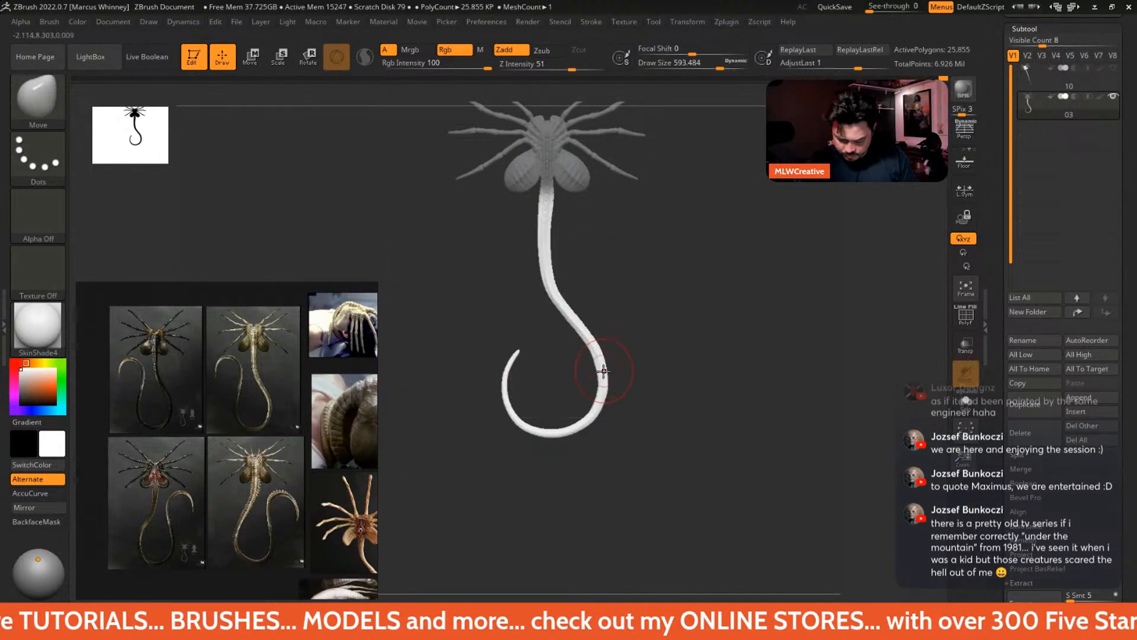
mouse_move(661, 310)
alt+mouse_down()
mouse_move(671, 367)
mouse_move(686, 374)
mouse_move(687, 423)
alt+mouse_up()
key(space)
drag(567, 308, 638, 301)
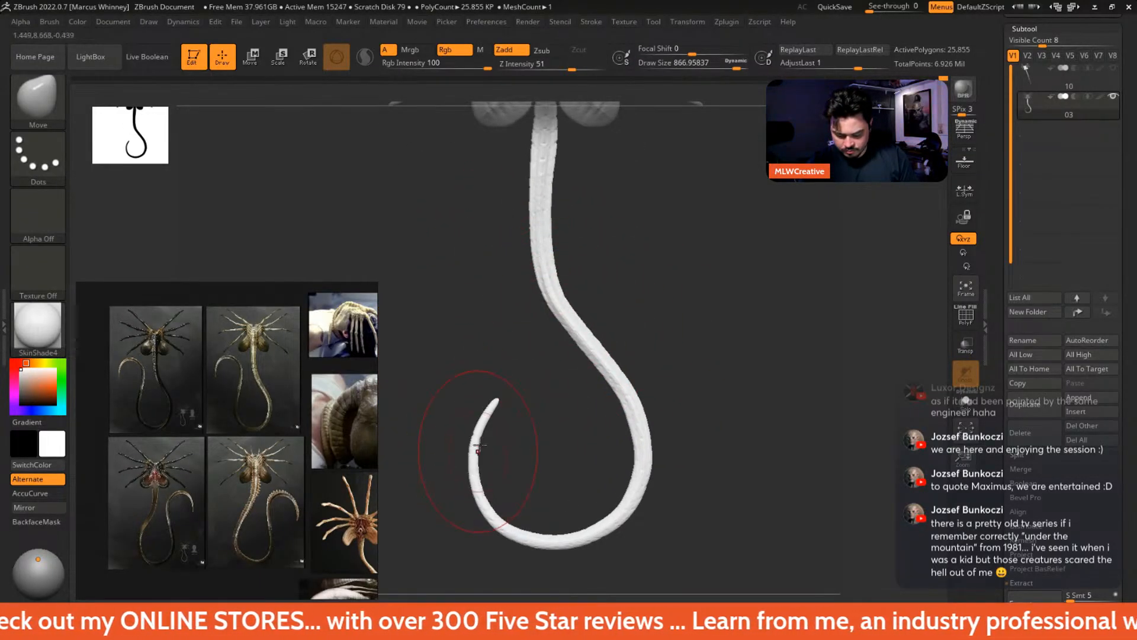
alt+drag(697, 379, 682, 299)
key(space)
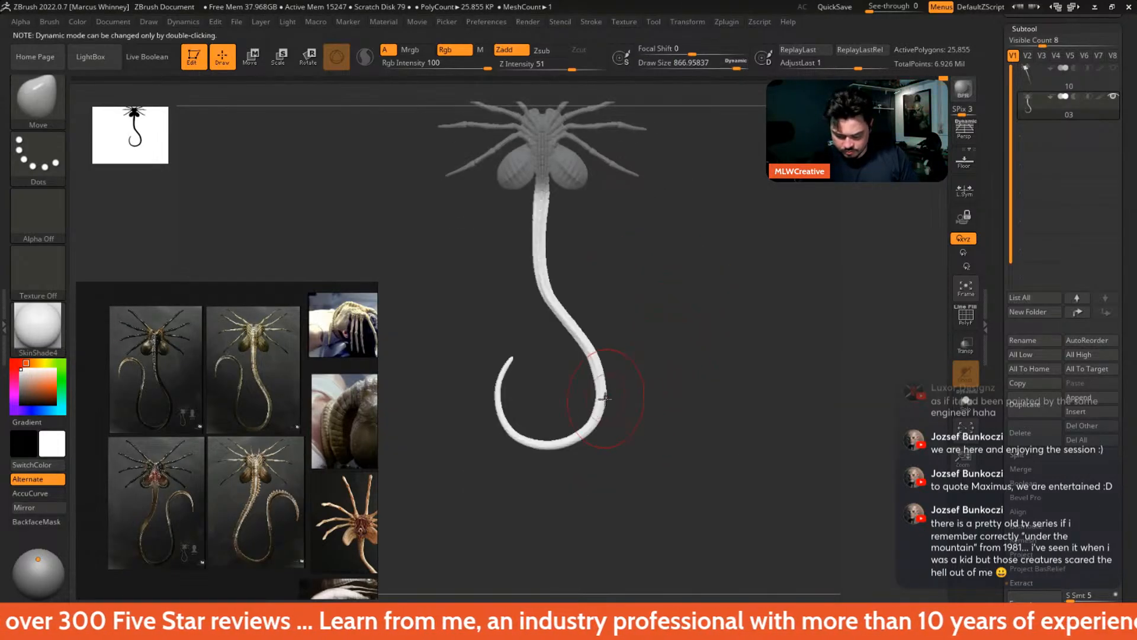
- Refine the outer lower bend and upper tail with the Move brush at draw sizes of about 154 and 101
key(space)
drag(618, 358, 556, 358)
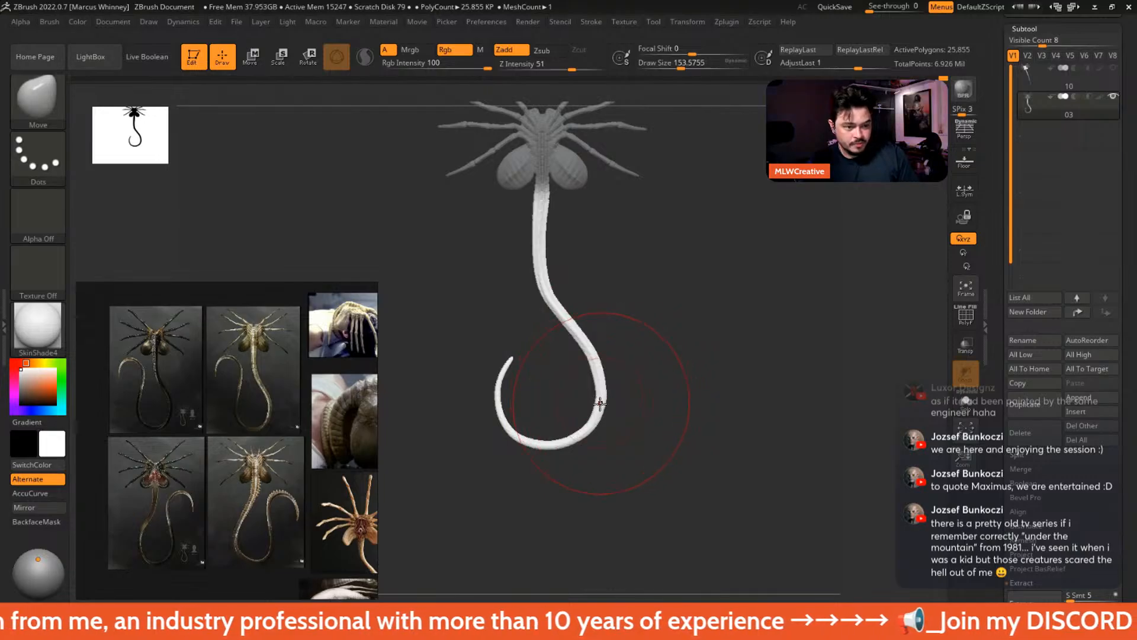
drag(593, 408, 591, 414)
key(space)
drag(593, 370, 584, 369)
drag(539, 246, 535, 246)
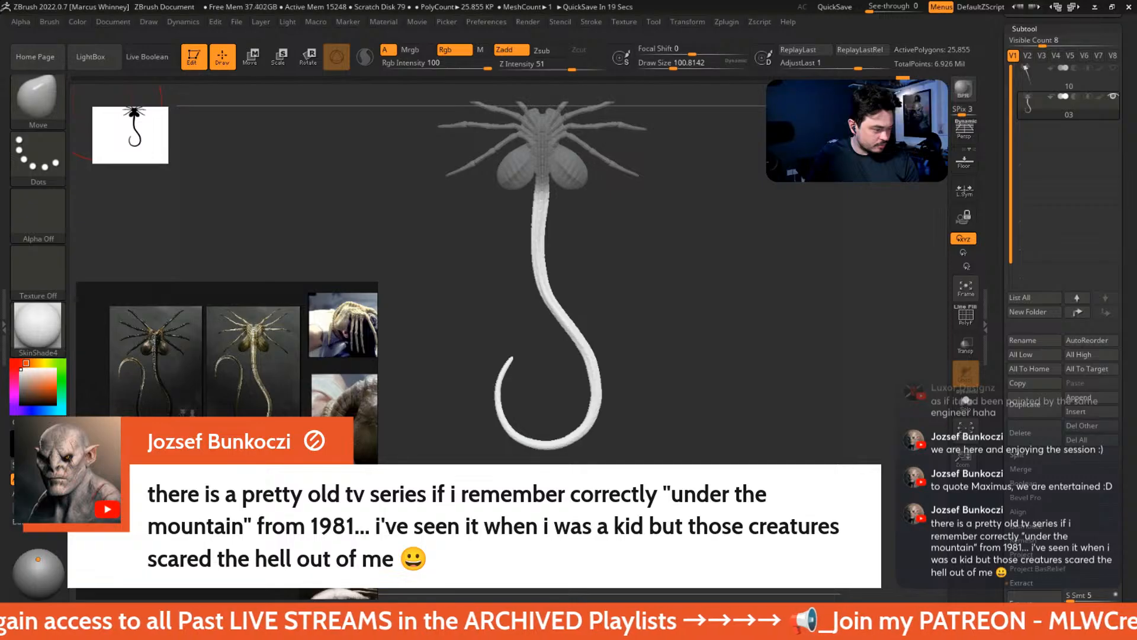
- Switch to Chrome and examine the creature stills in the Google image results for "under the mountain tv series"
drag(231, 637, 412, 3)
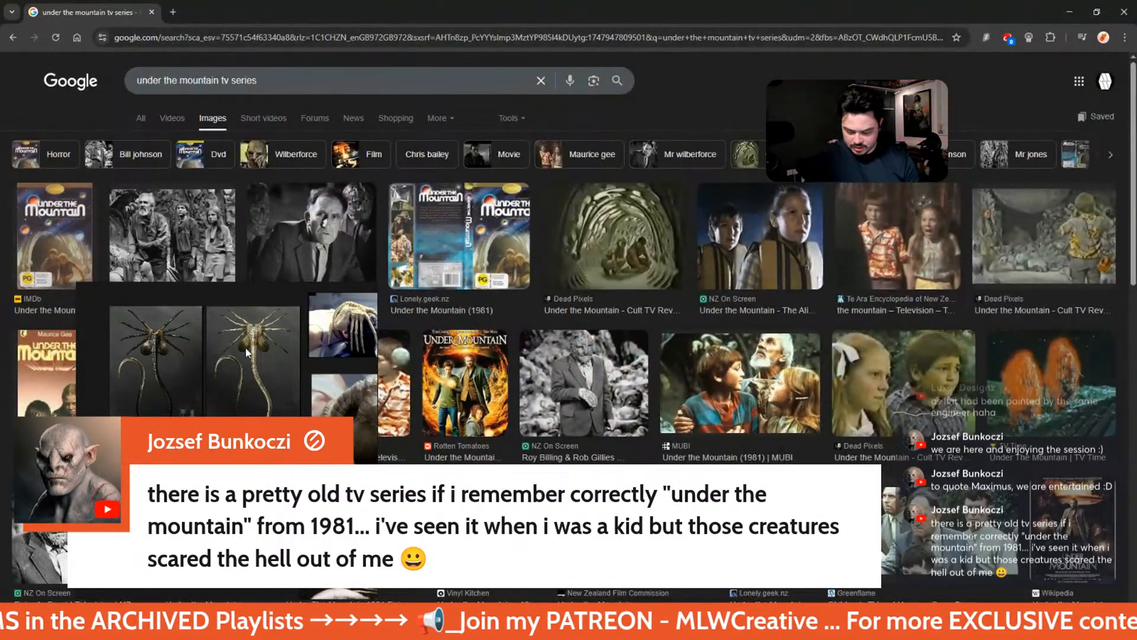
click(600, 406)
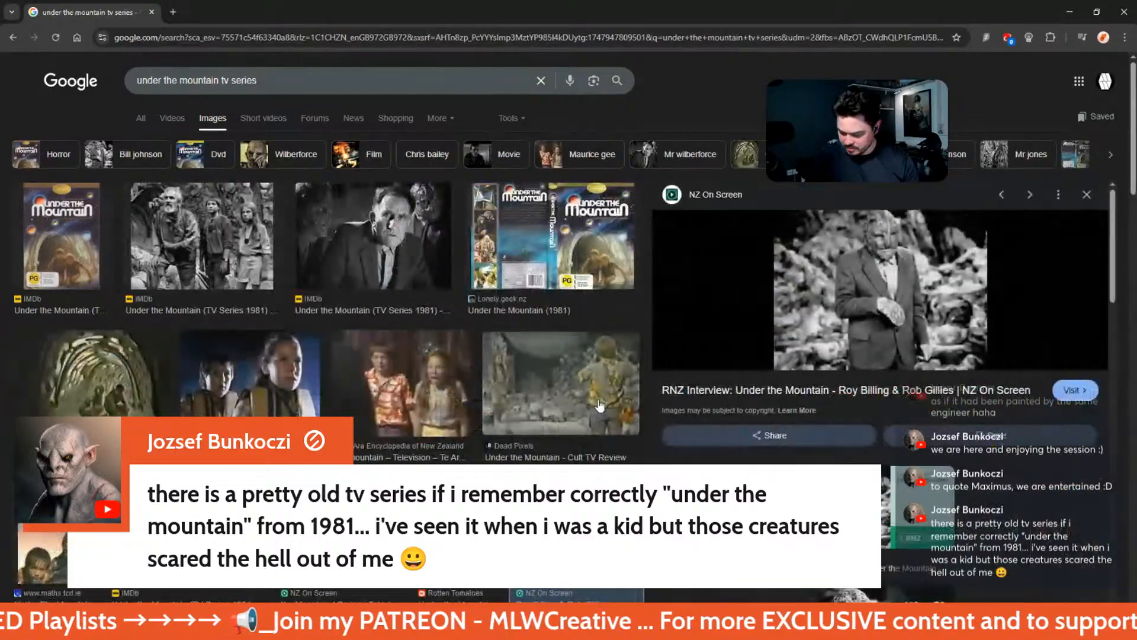
scroll(984, 403, down, 2)
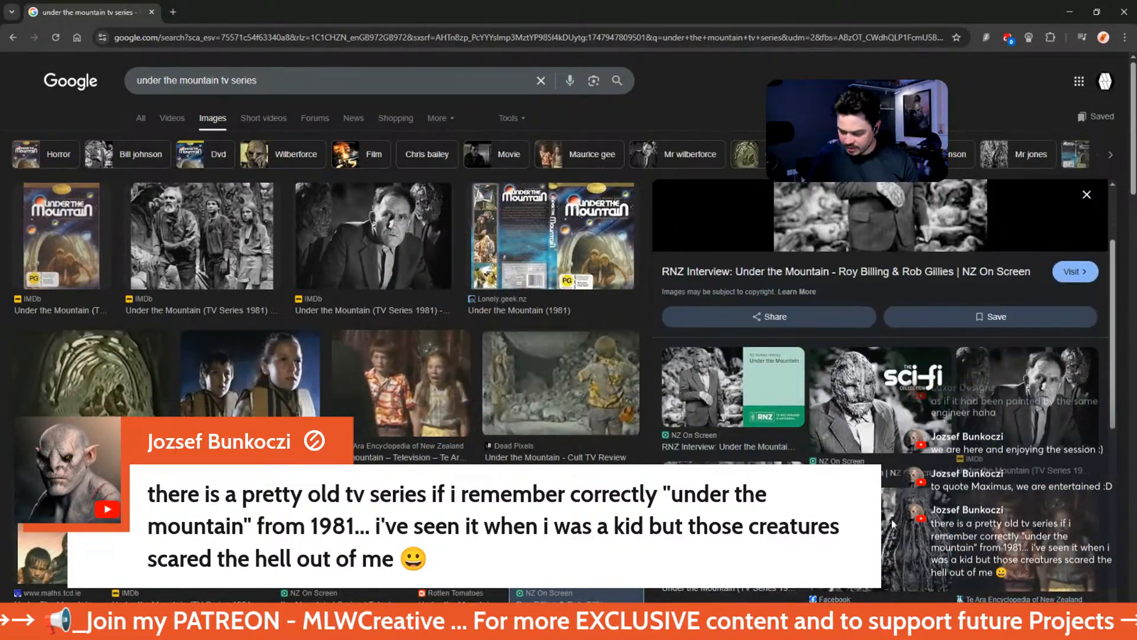
click(891, 519)
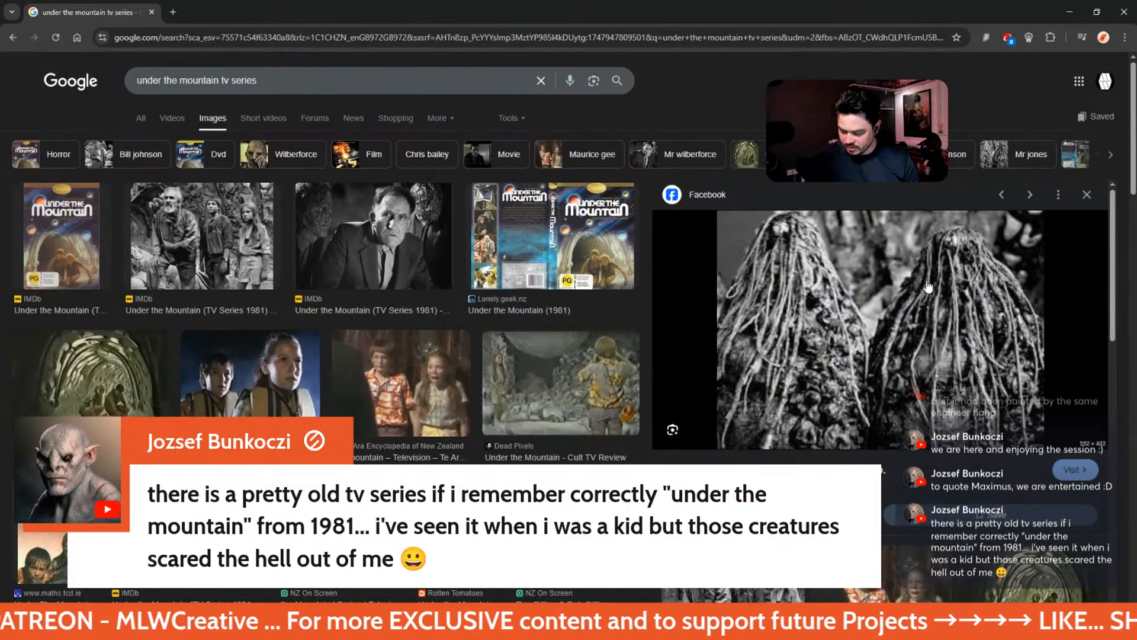
scroll(928, 287, down, 2)
scroll(935, 322, up, 3)
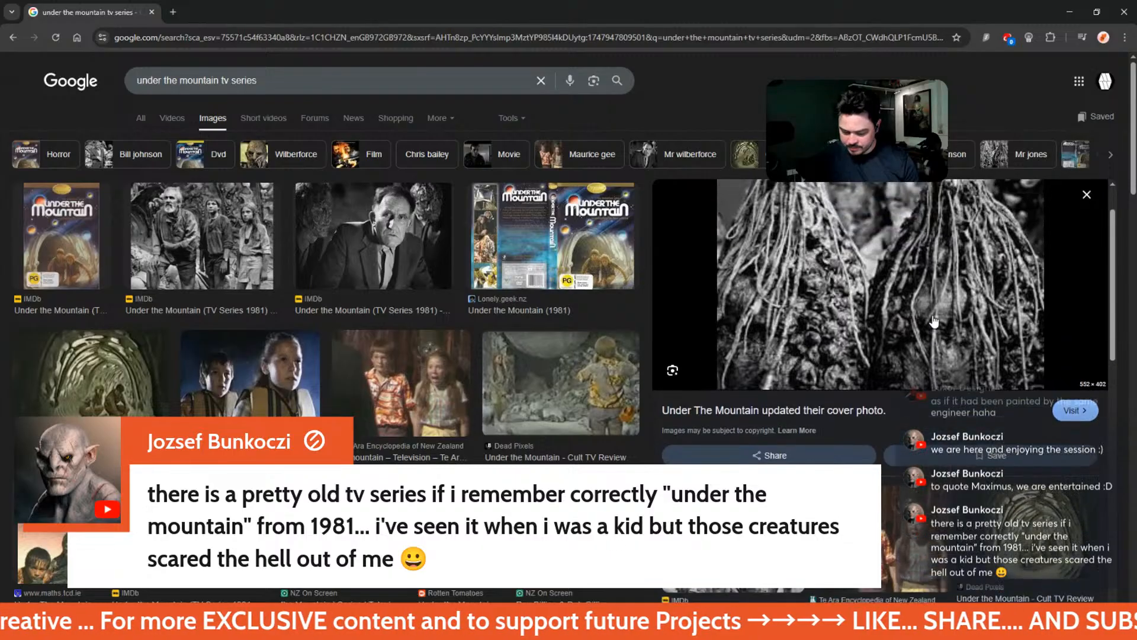
- View the still of the suited man, and return to ZBrush with the reference board resized beside the facehugger
click(359, 249)
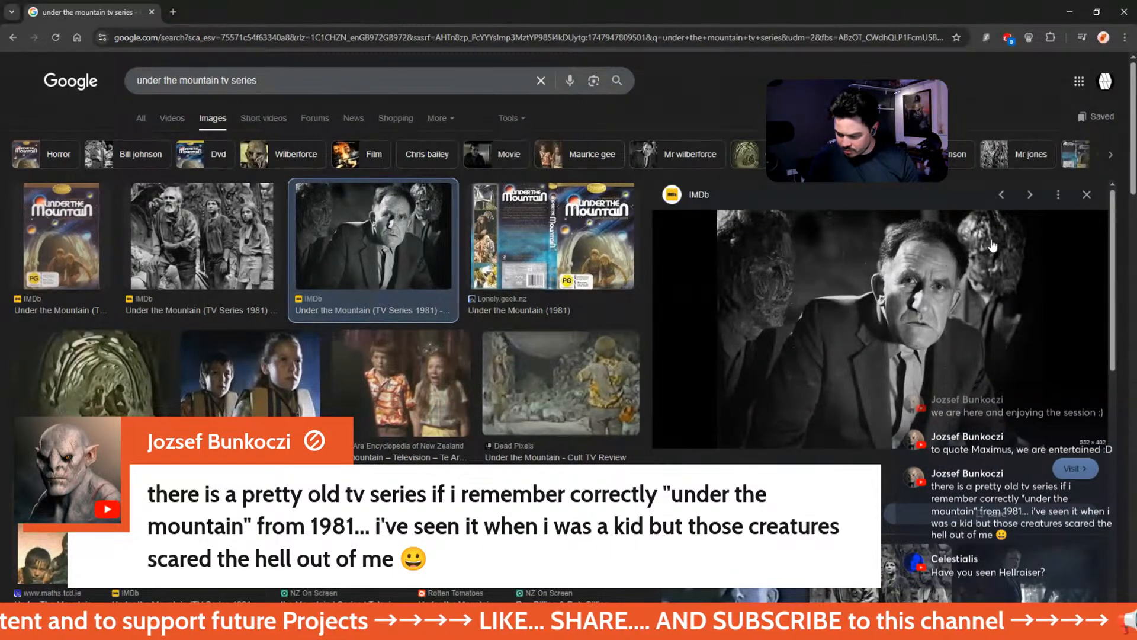
drag(974, 19, 0, 267)
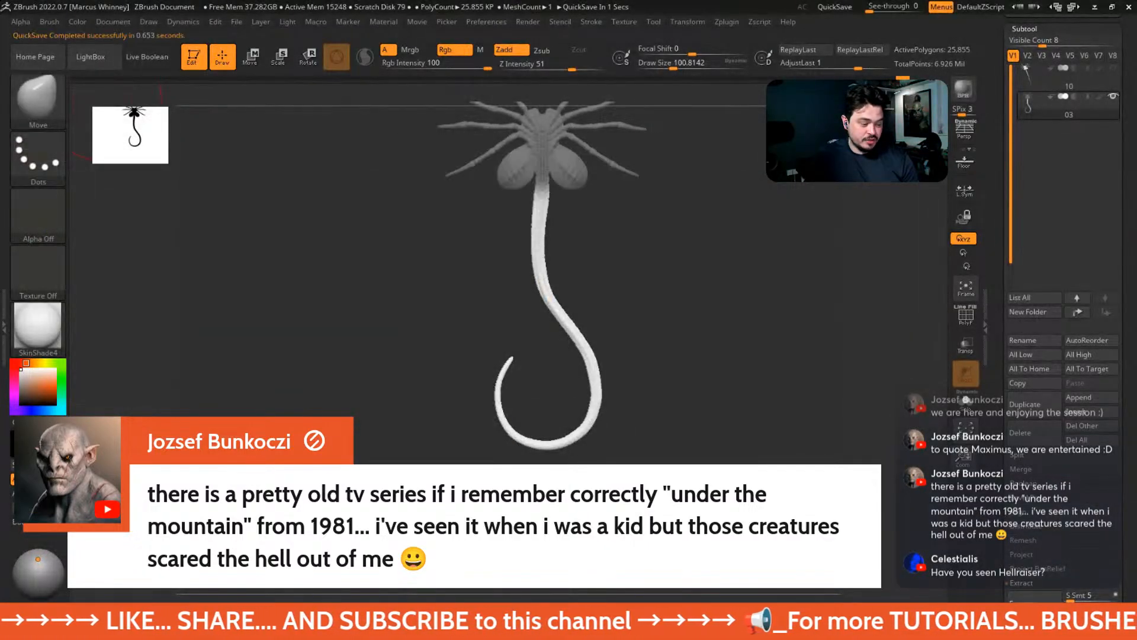
right_drag(0, 388, 215, 358)
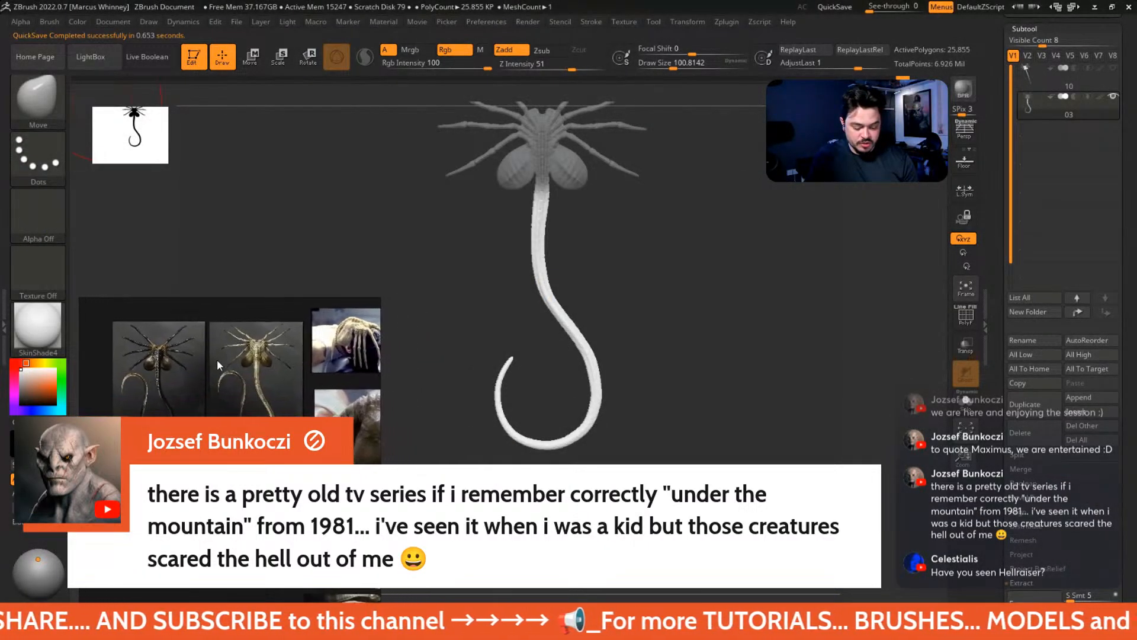
drag(378, 295, 329, 392)
middle_drag(255, 467, 261, 560)
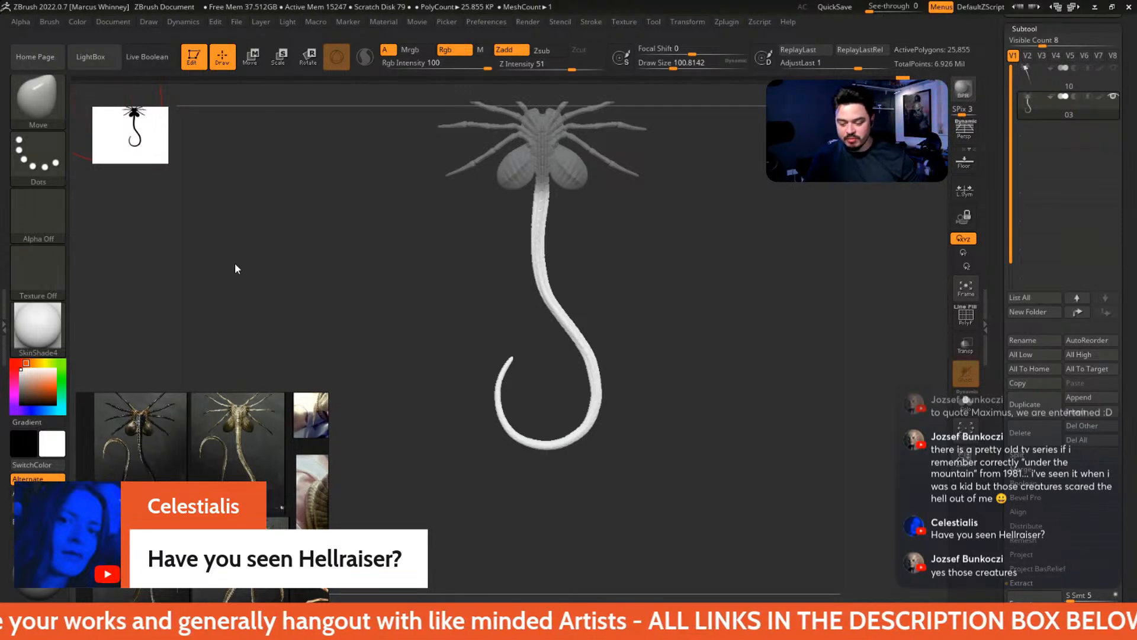
- Refine the tail's middle and outer bends with the Move brush at draw sizes of about 68 and 62, checking the underside
mouse_move(610, 216)
mouse_down()
mouse_move(665, 311)
mouse_move(659, 335)
mouse_up()
key(space)
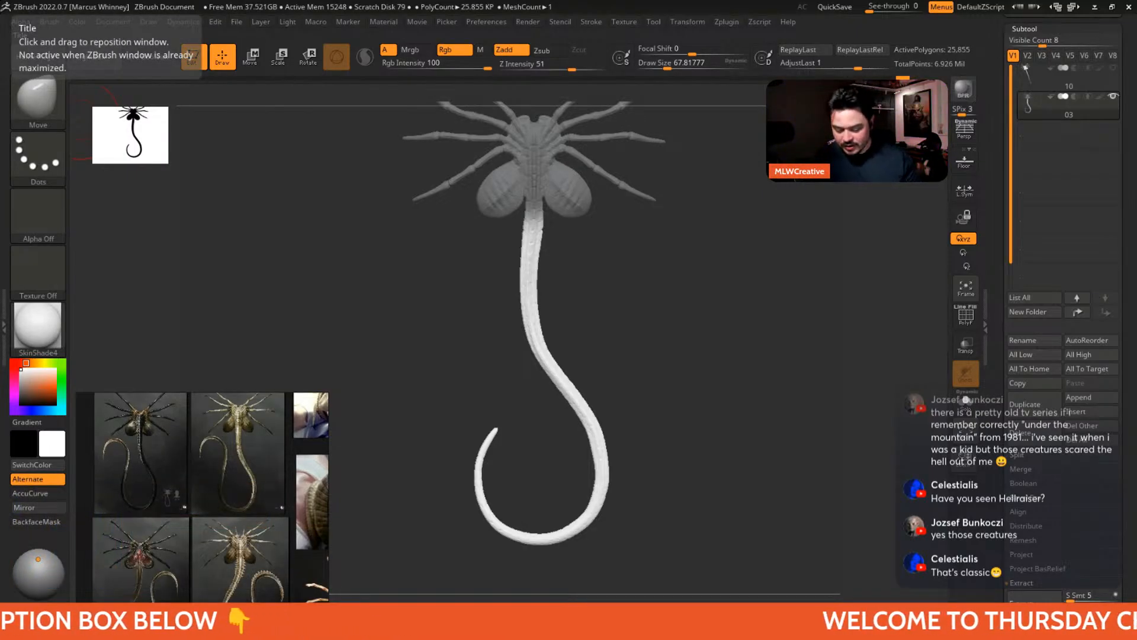
drag(626, 376, 589, 398)
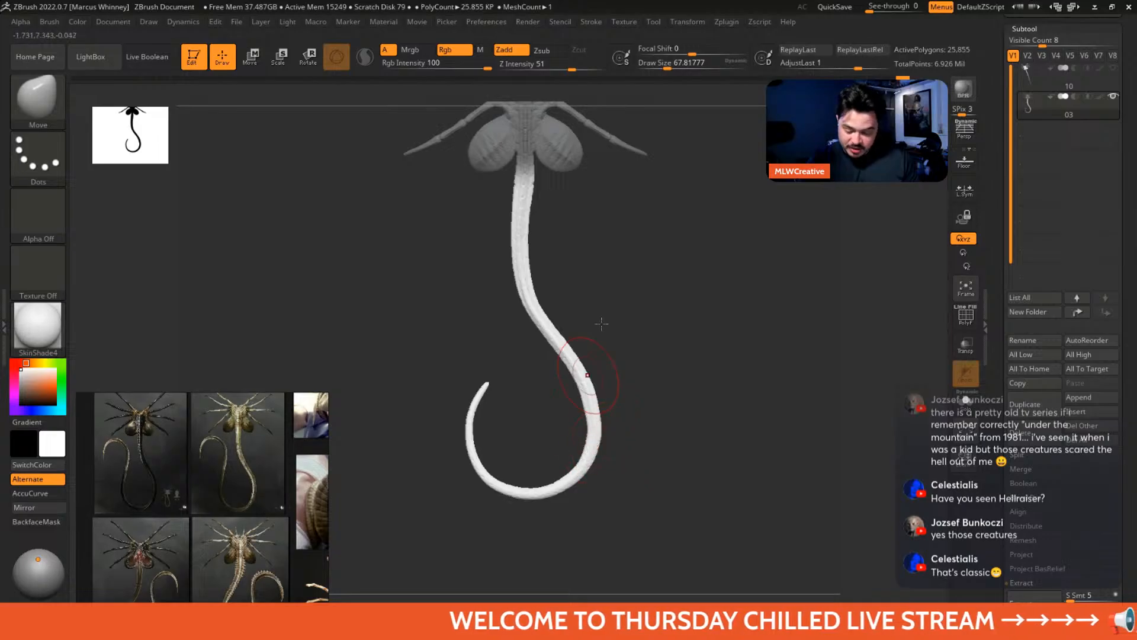
alt+drag(613, 263, 652, 348)
key(space)
drag(578, 273, 561, 275)
mouse_move(619, 376)
alt+mouse_down()
mouse_move(616, 332)
mouse_move(723, 341)
mouse_move(732, 326)
alt+mouse_up()
mouse_move(634, 340)
shift+mouse_down()
mouse_move(652, 344)
mouse_move(647, 279)
mouse_move(655, 310)
shift+mouse_up()
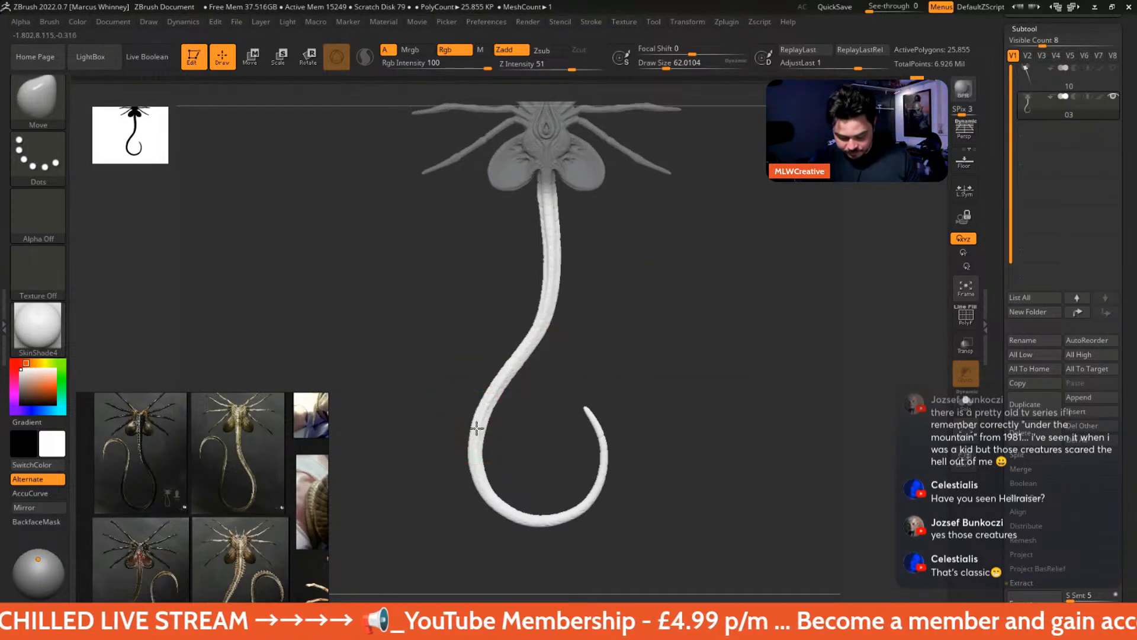
mouse_move(492, 453)
mouse_down()
mouse_move(691, 353)
mouse_move(695, 422)
mouse_move(667, 382)
mouse_up()
- Clear the mask from the body and adjust the upper back symmetrically with the Move brush at draw sizes of about 104 and 128
mouse_move(669, 321)
ctrl+mouse_down()
mouse_move(708, 341)
mouse_move(670, 318)
ctrl+mouse_up()
key(space)
mouse_move(691, 271)
alt+mouse_down()
mouse_move(720, 320)
mouse_move(708, 287)
alt+mouse_up()
alt+drag(690, 238, 711, 290)
key(space)
mouse_move(690, 229)
mouse_down()
mouse_move(739, 231)
mouse_move(736, 302)
mouse_move(698, 300)
mouse_move(753, 244)
mouse_up()
key(space)
alt+drag(758, 242, 767, 317)
key(space)
drag(564, 266, 573, 265)
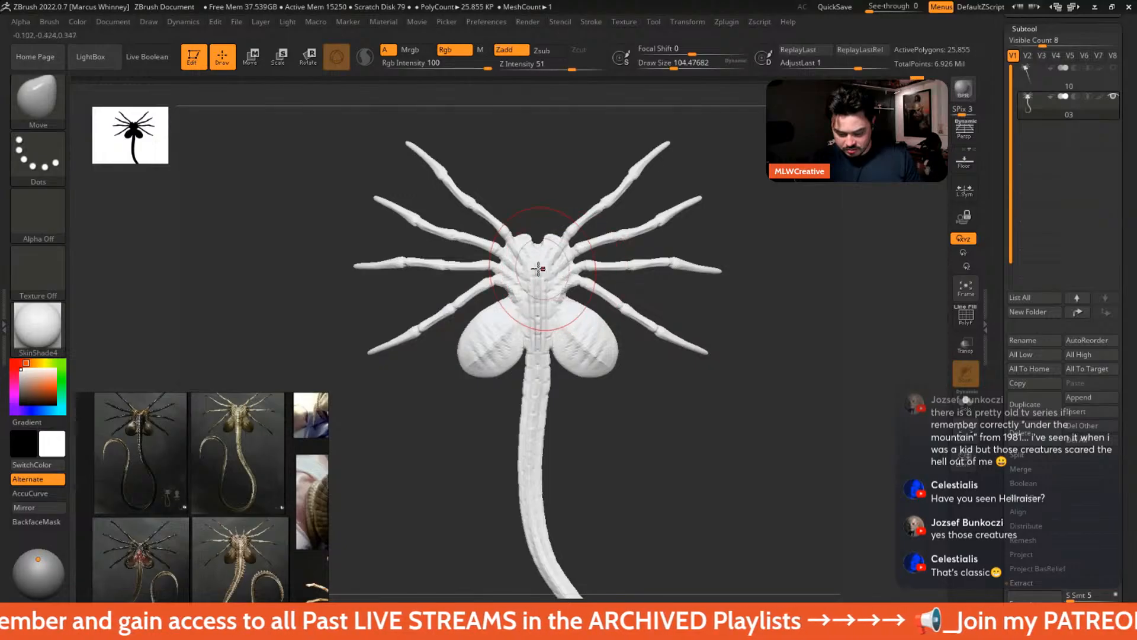
key(space)
drag(559, 273, 563, 273)
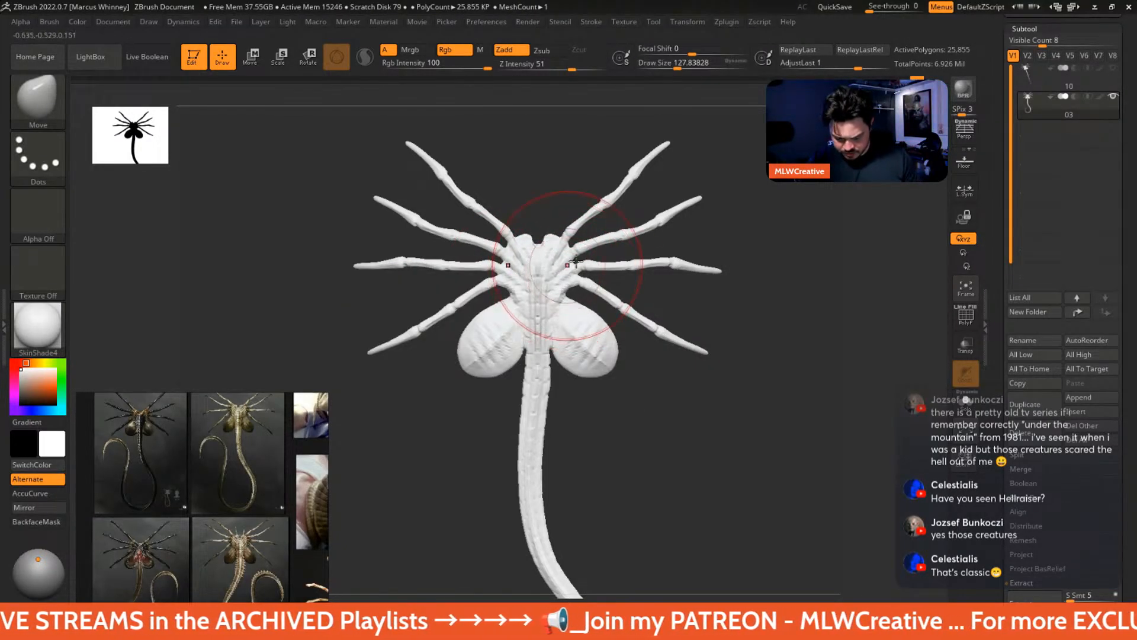
- Reduce the draw size to about 37 and review the whole facehugger from its back
mouse_move(780, 252)
mouse_down()
mouse_move(511, 179)
mouse_move(748, 250)
mouse_move(752, 288)
mouse_move(736, 272)
mouse_up()
mouse_move(734, 321)
alt+mouse_down()
mouse_move(725, 276)
mouse_move(704, 266)
mouse_move(733, 253)
mouse_move(741, 269)
alt+mouse_up()
key(space)
alt+drag(625, 372, 616, 321)
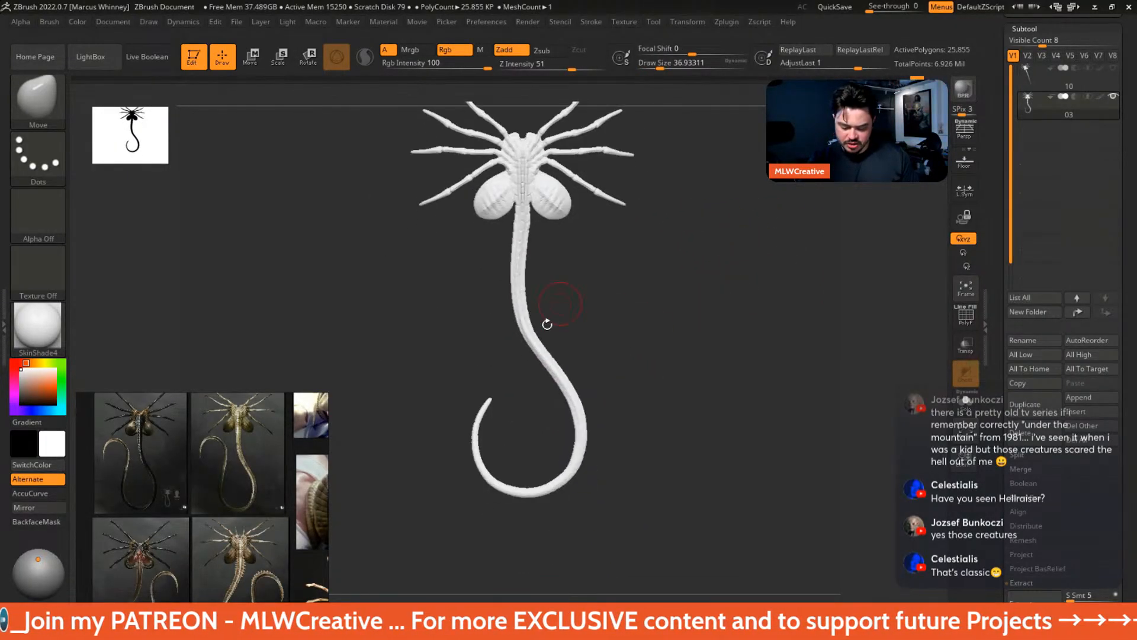
alt+drag(721, 299, 721, 332)
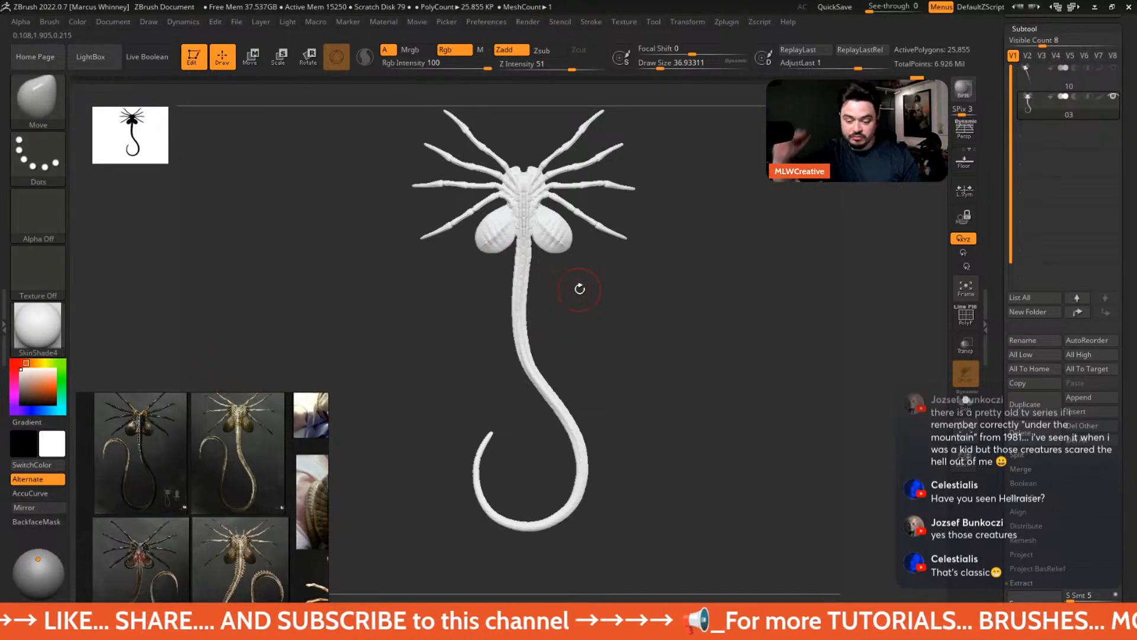
- Raise the facehugger to subdivision level 5 and display its painted colours
scroll(1117, 327, down, 5)
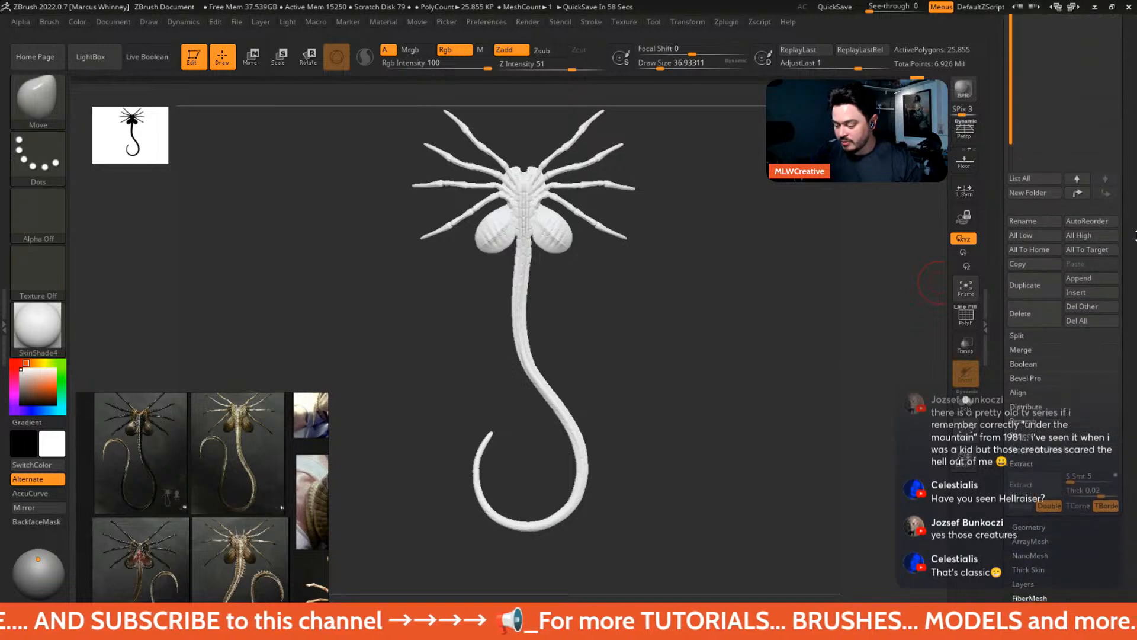
click(1020, 505)
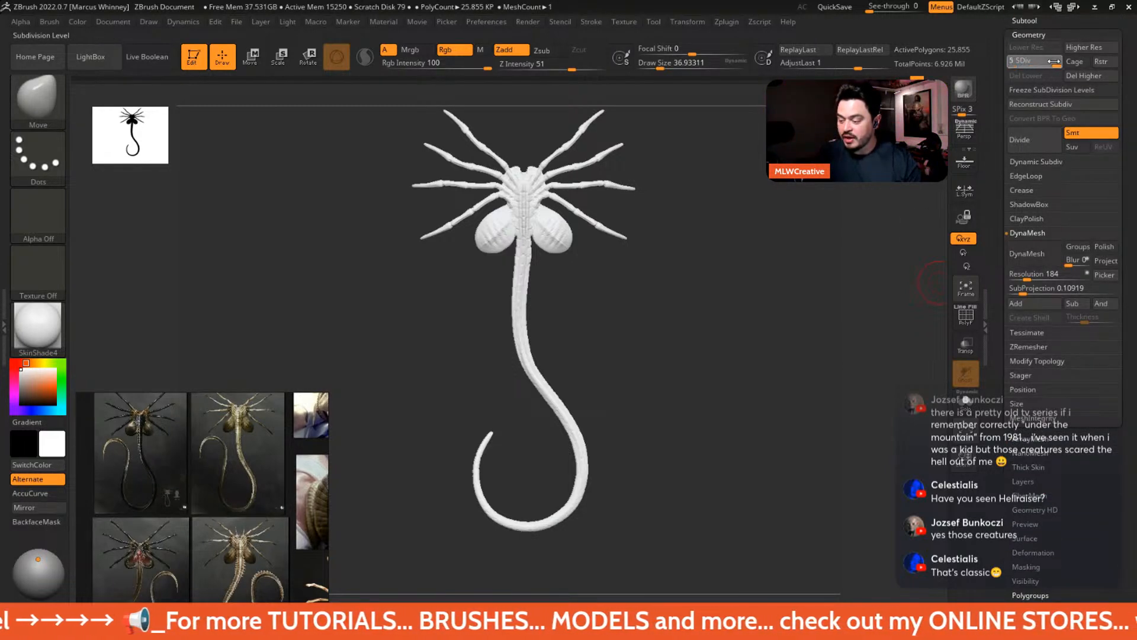
drag(1054, 61, 809, 251)
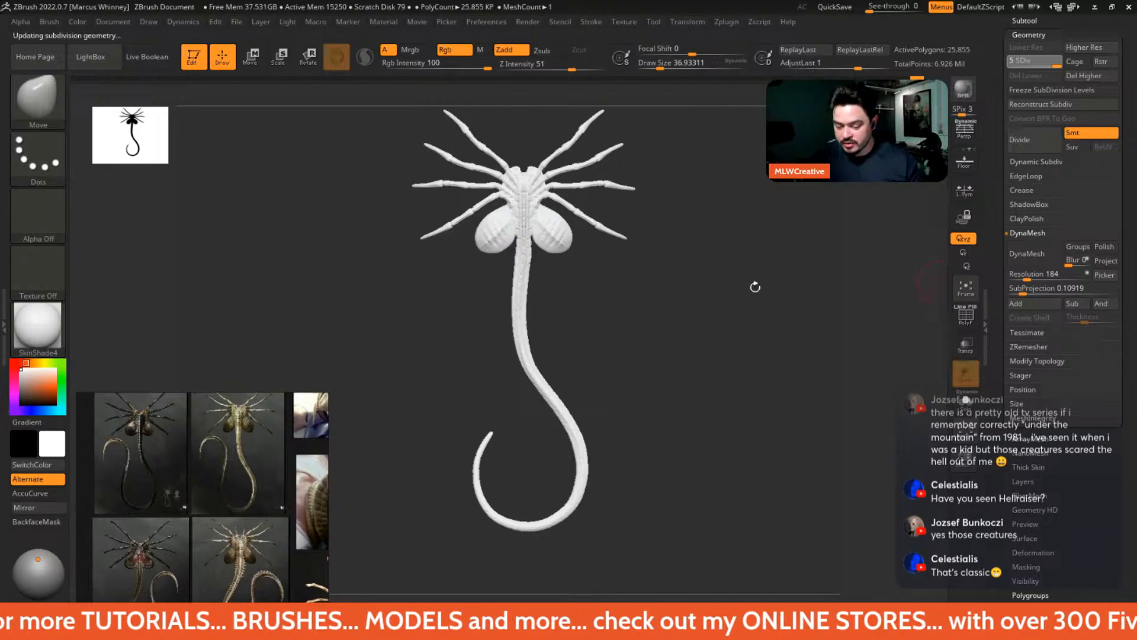
alt+drag(714, 284, 703, 325)
alt+drag(686, 254, 753, 478)
click(1030, 22)
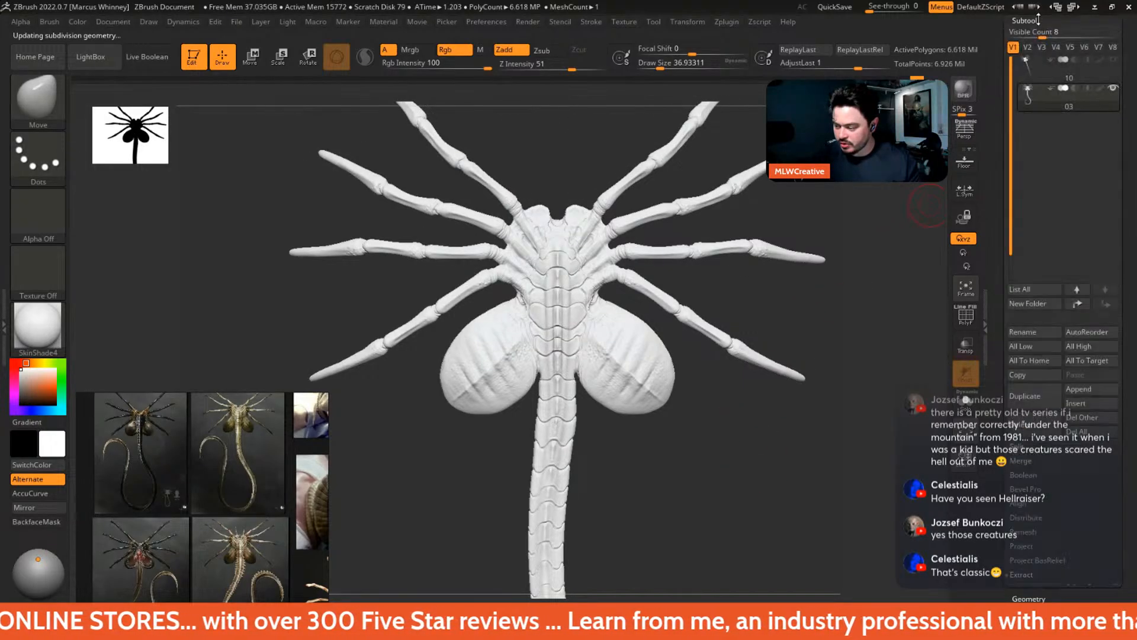
alt+drag(716, 481, 733, 394)
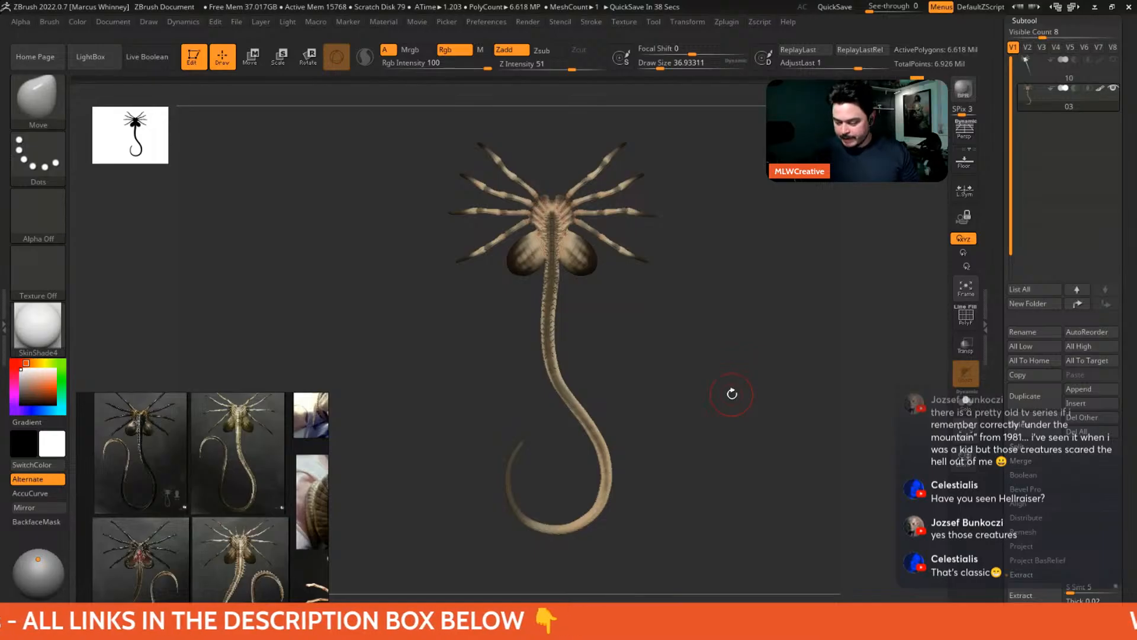
- Open the facehugger's layer stack and save the tool to disk
drag(1132, 398, 1136, 89)
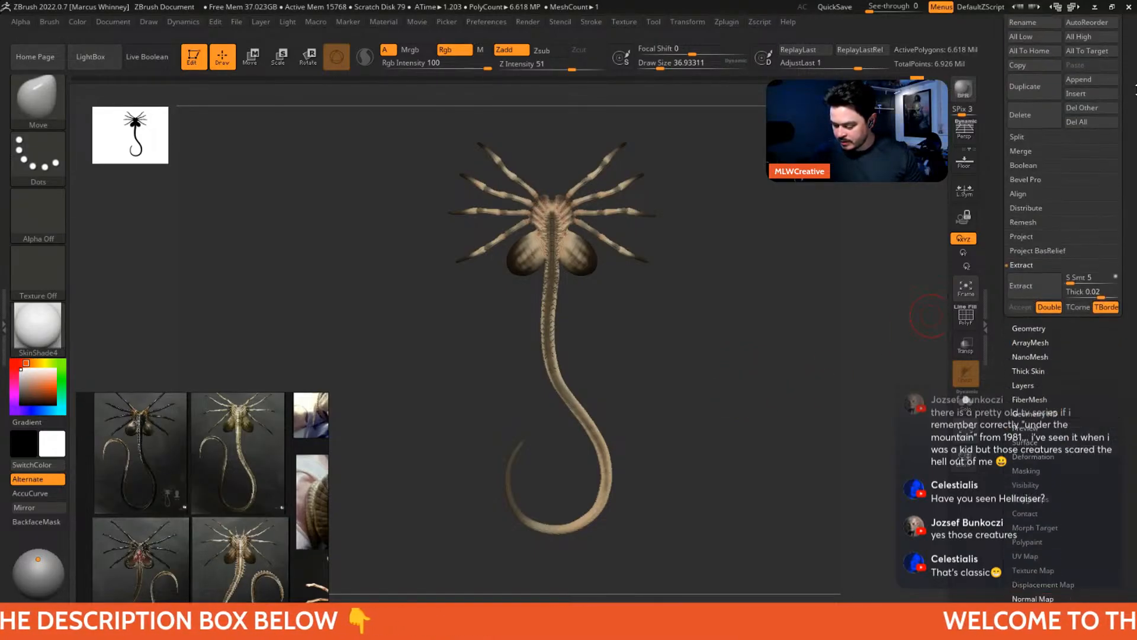
click(1023, 385)
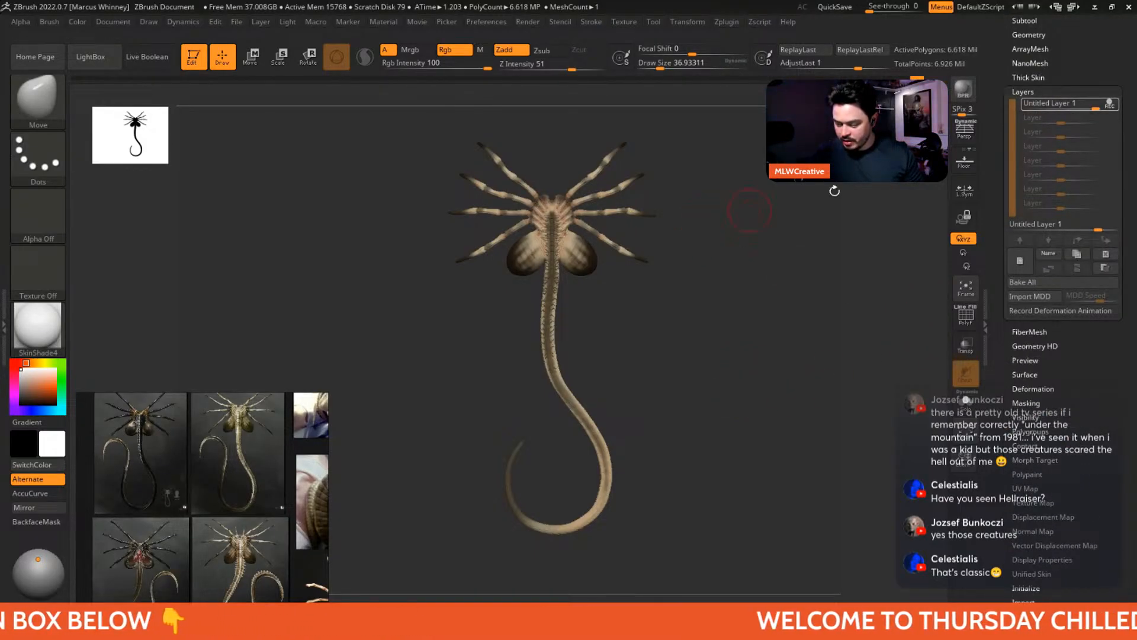
drag(1136, 121, 1135, 259)
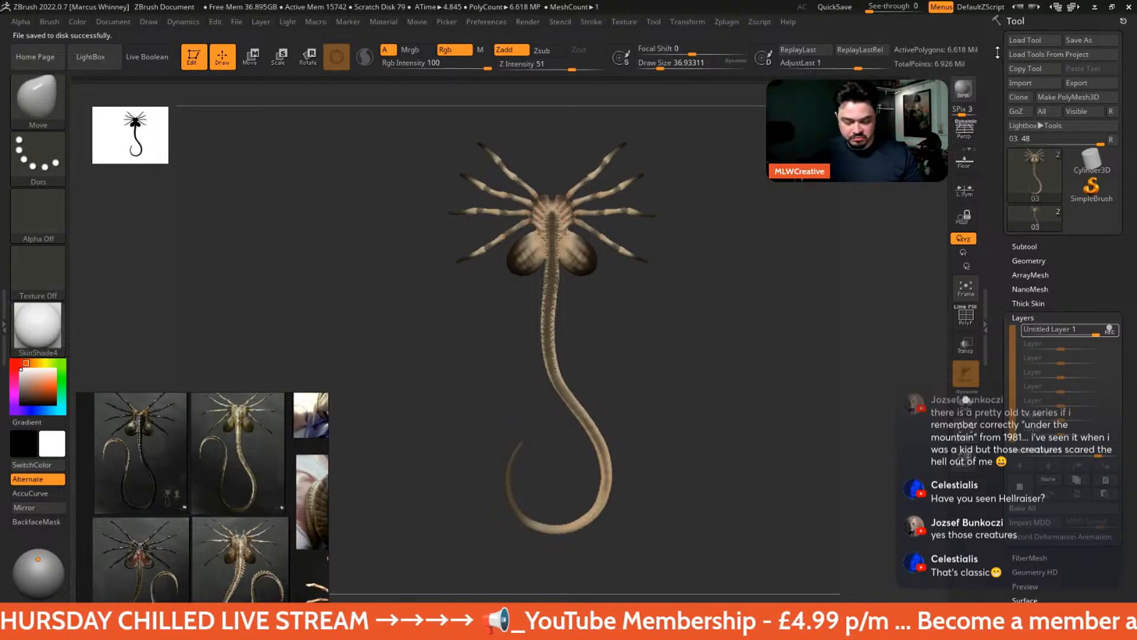
drag(754, 213, 749, 229)
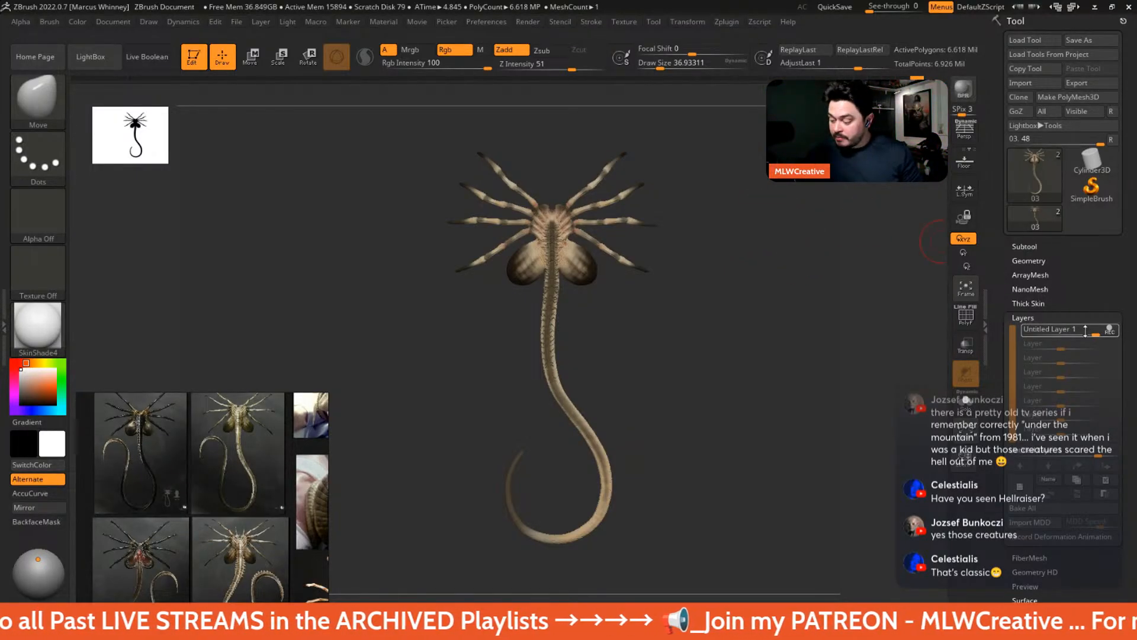
- Bake all of the facehugger's layers and undo the bake
click(1022, 510)
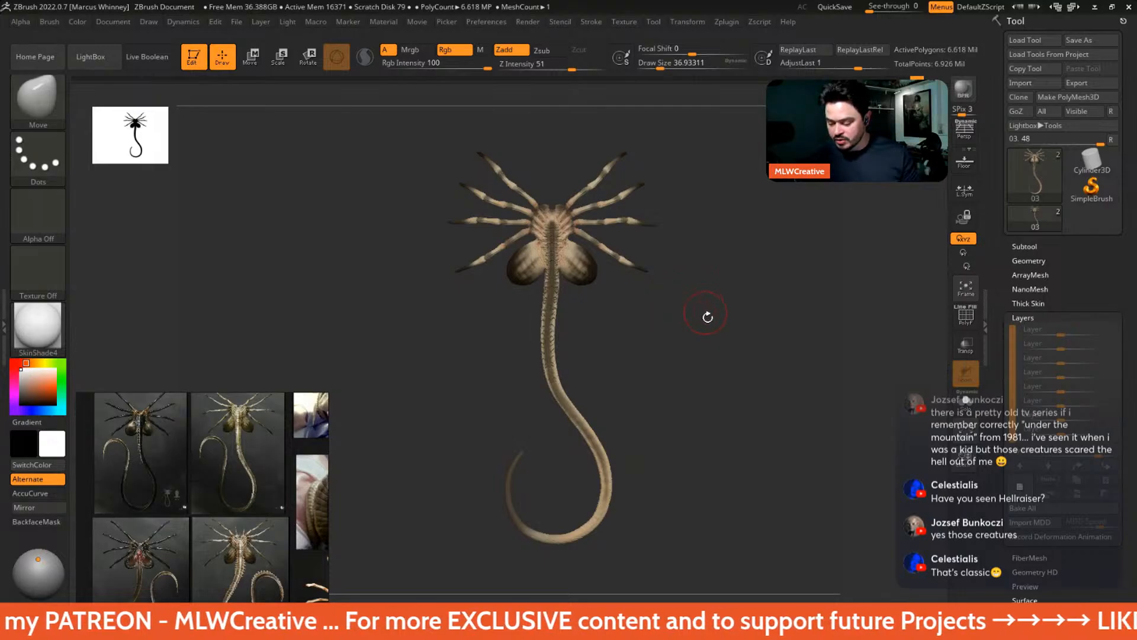
key(ctrl+z)
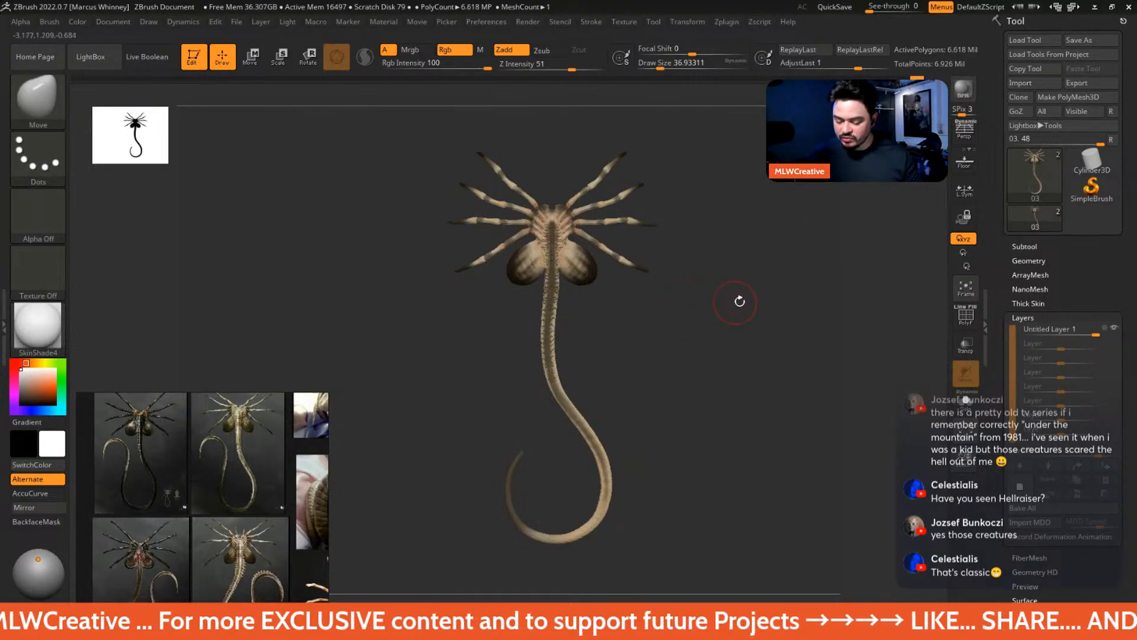
alt+drag(740, 301, 691, 301)
- Reduce the draw size to about 6.6 and move the reference board off the canvas
key(space)
key(space)
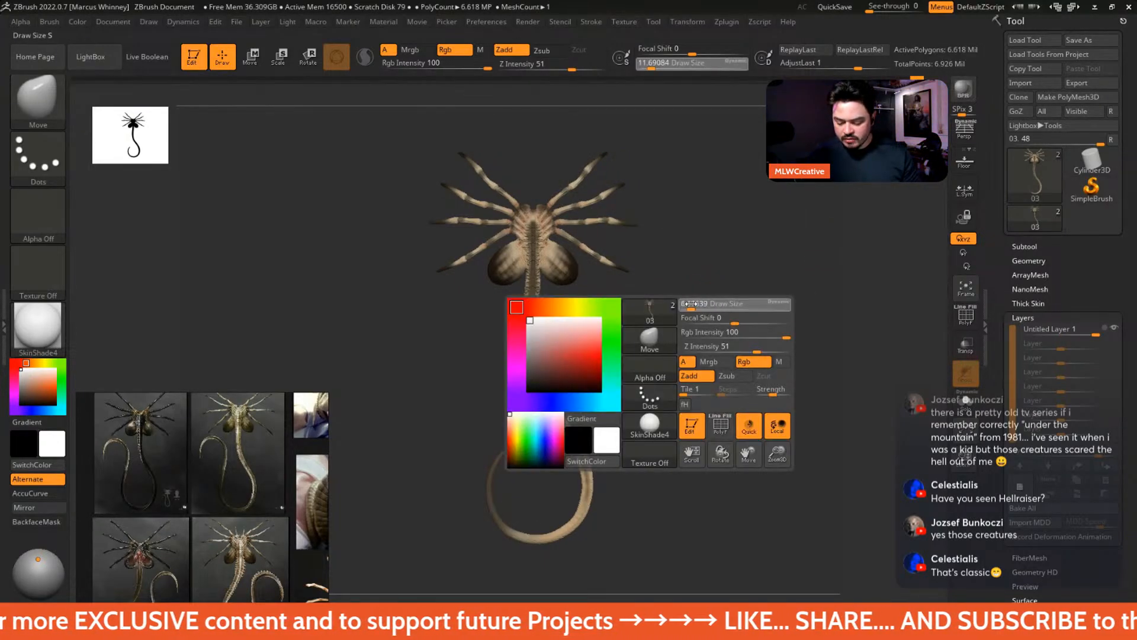
right_drag(251, 422, 0, 154)
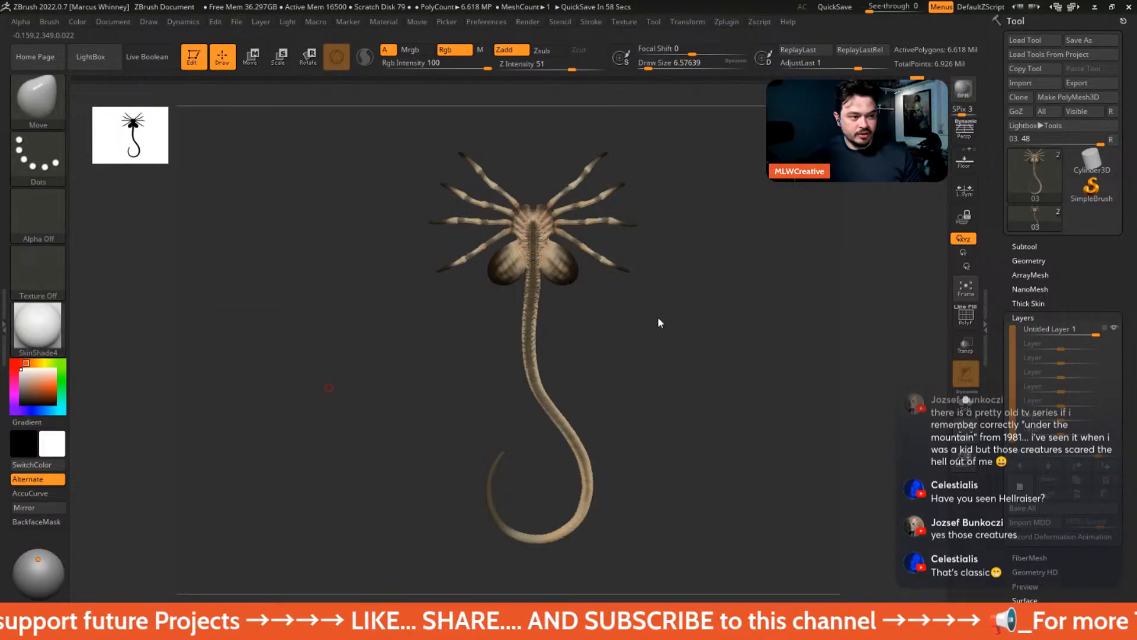
drag(717, 319, 698, 281)
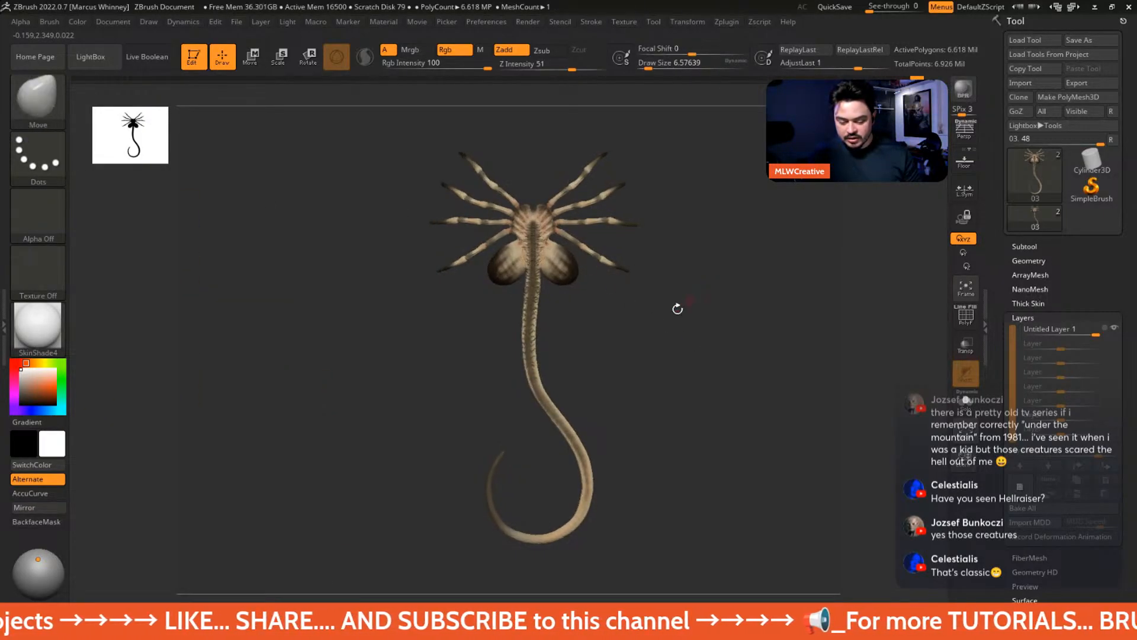
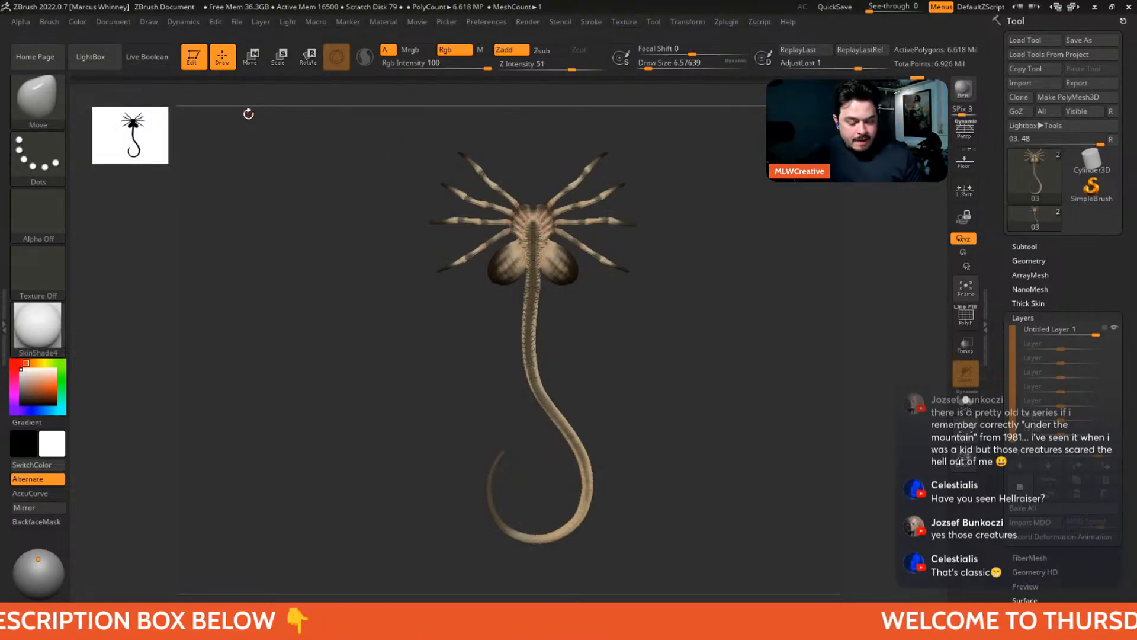
click(118, 22)
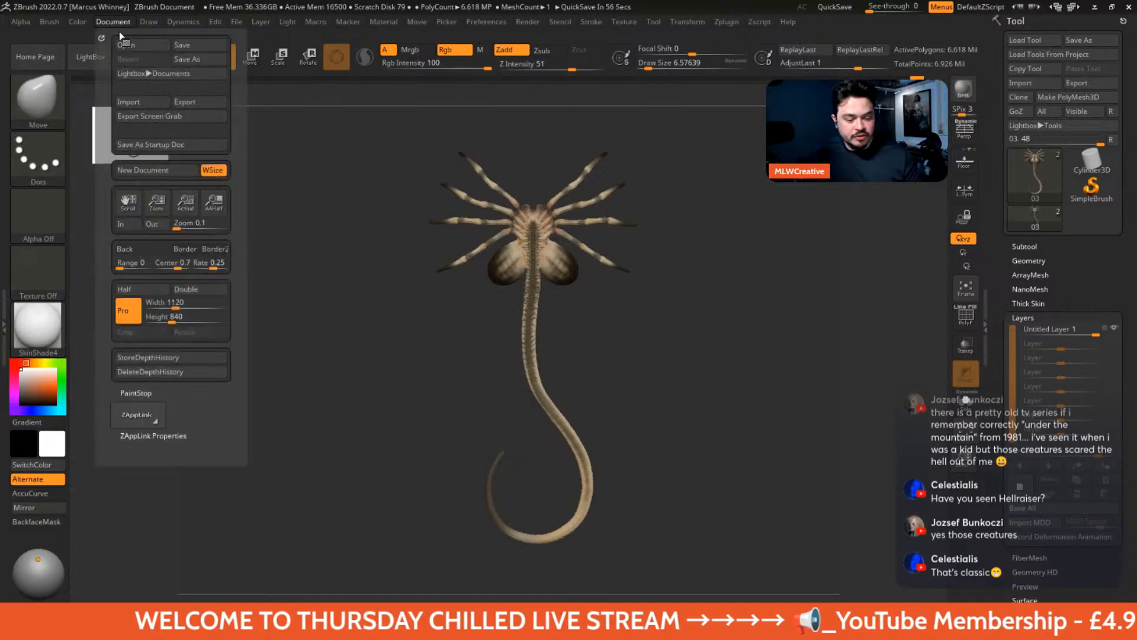
click(178, 302)
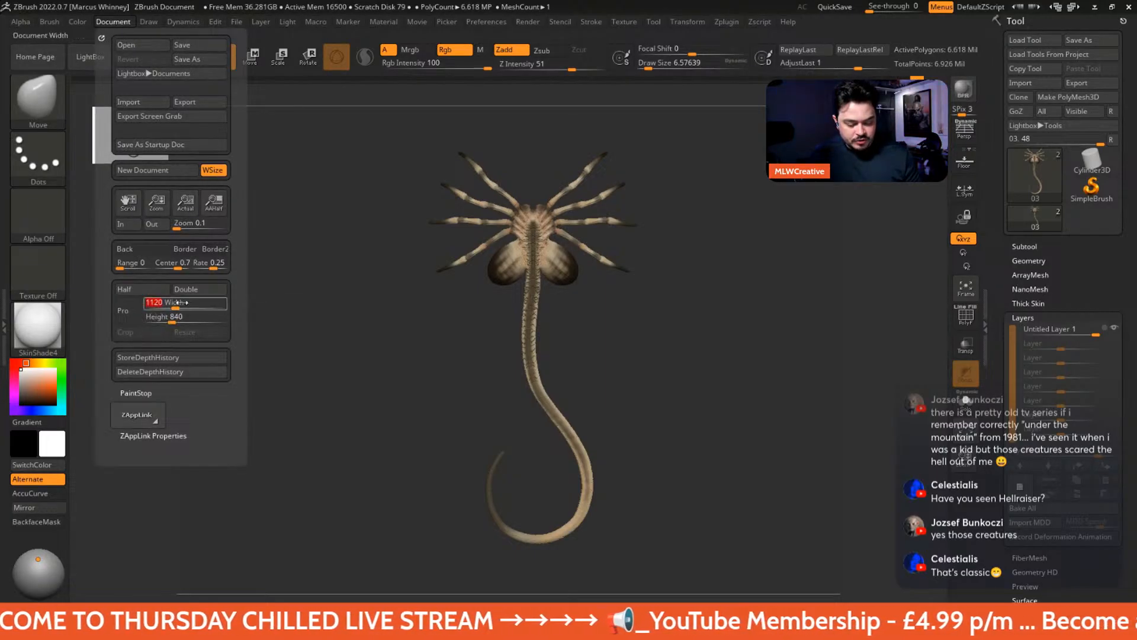
text(7)
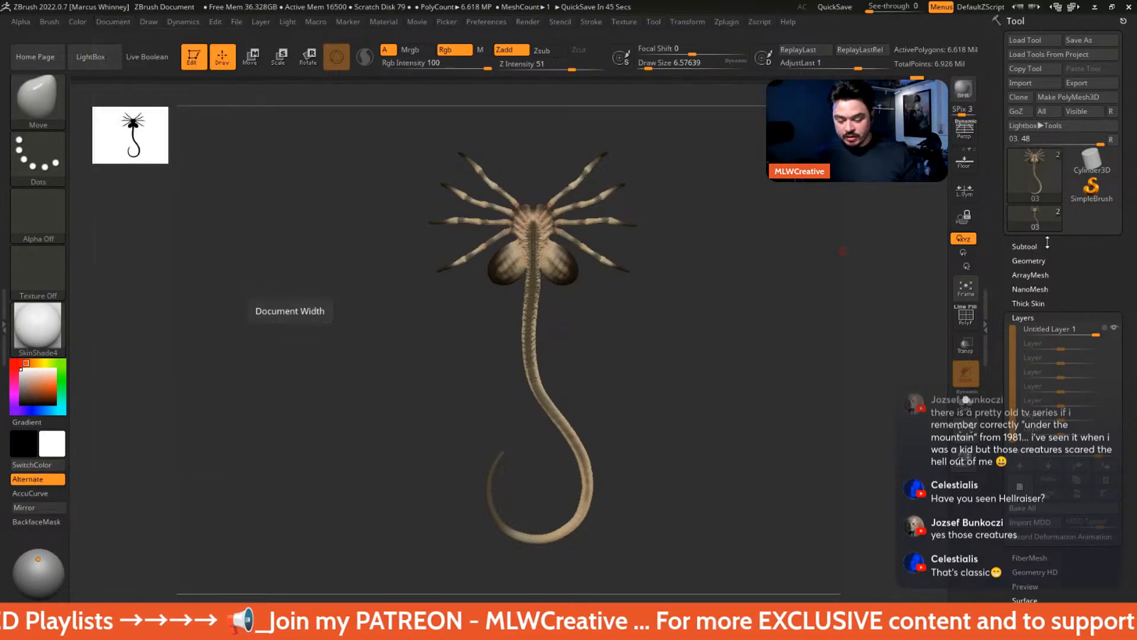
drag(971, 462, 885, 336)
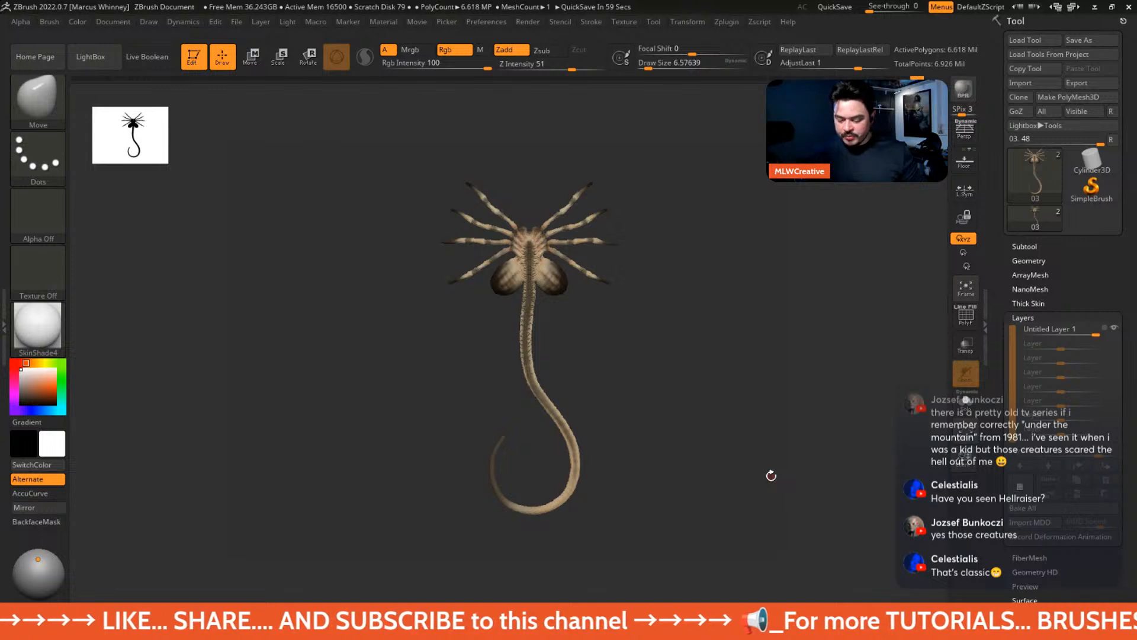
- Resize the document to a width of 1270 and a height of 1920
click(115, 22)
click(173, 302)
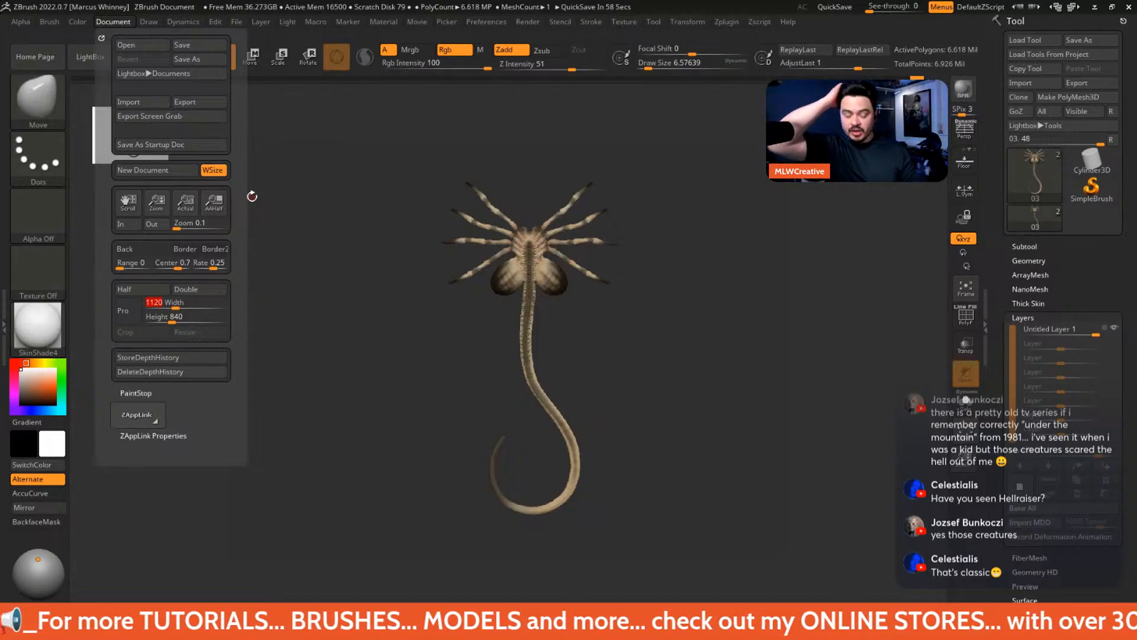
text(1270)
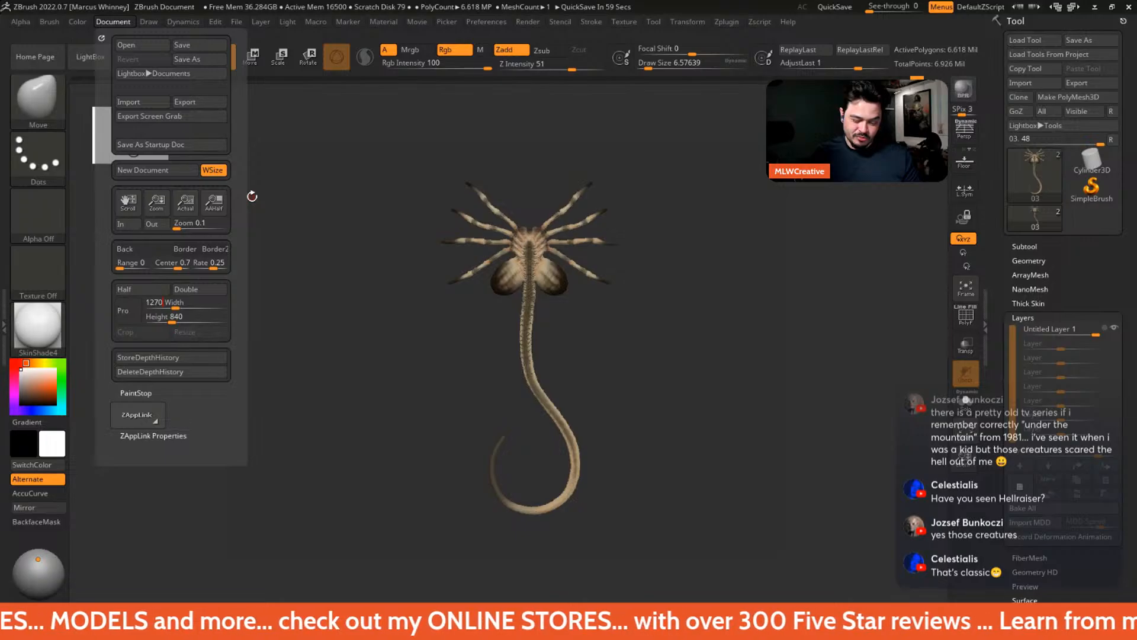
click(172, 317)
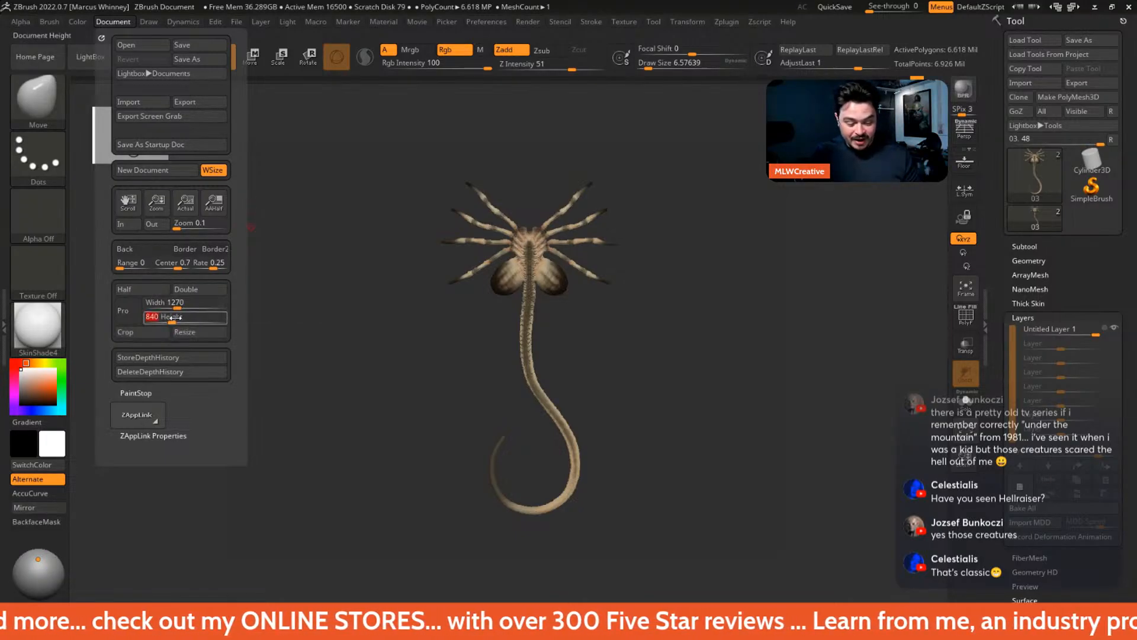
text(192)
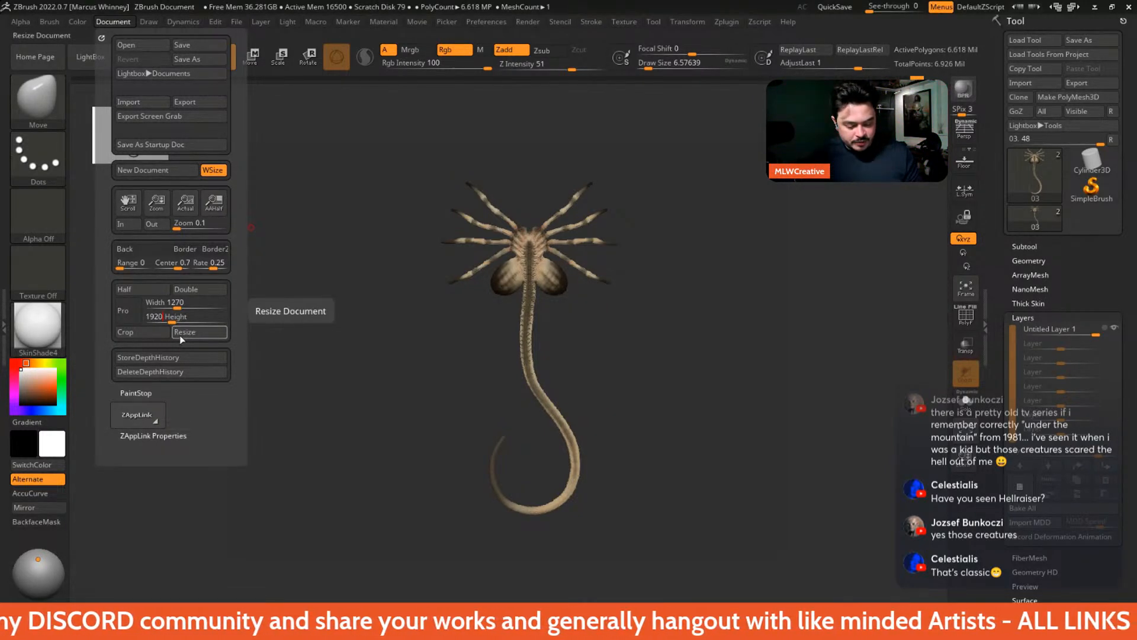
click(180, 333)
click(599, 369)
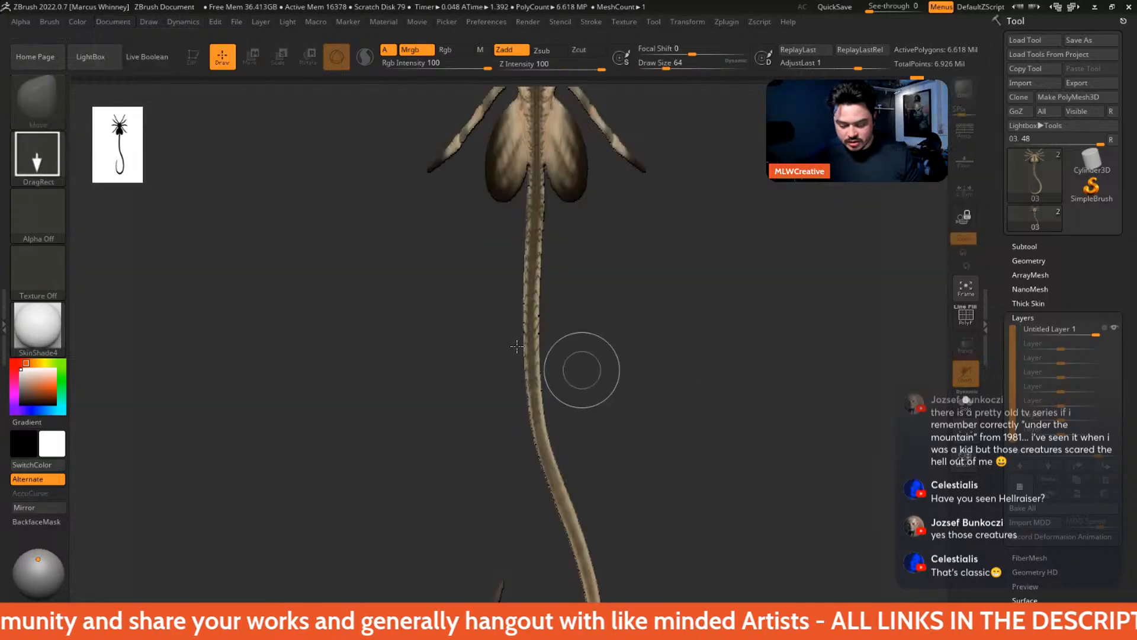
- Clear the canvas and redraw the facehugger in the resized document as an editable model
key(ctrl+n)
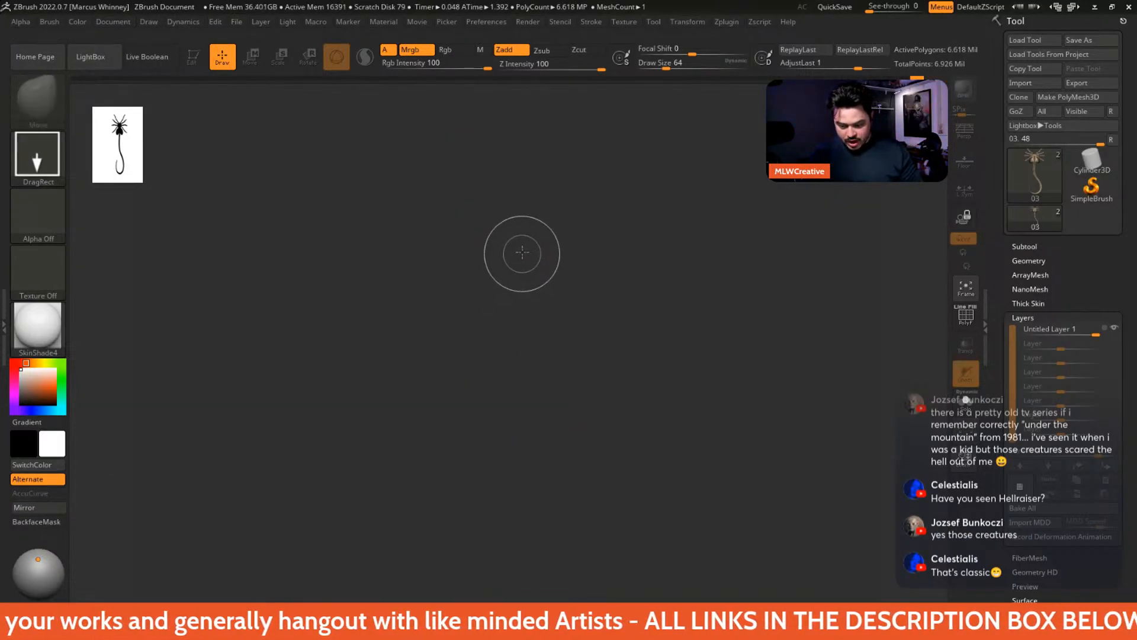
drag(521, 254, 520, 420)
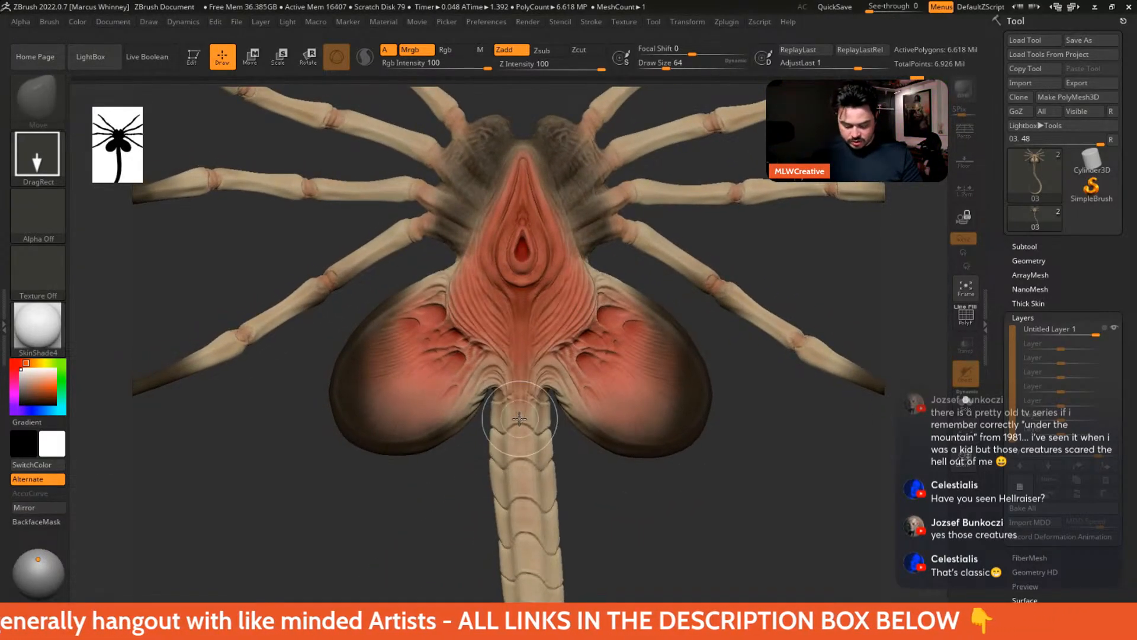
key(t)
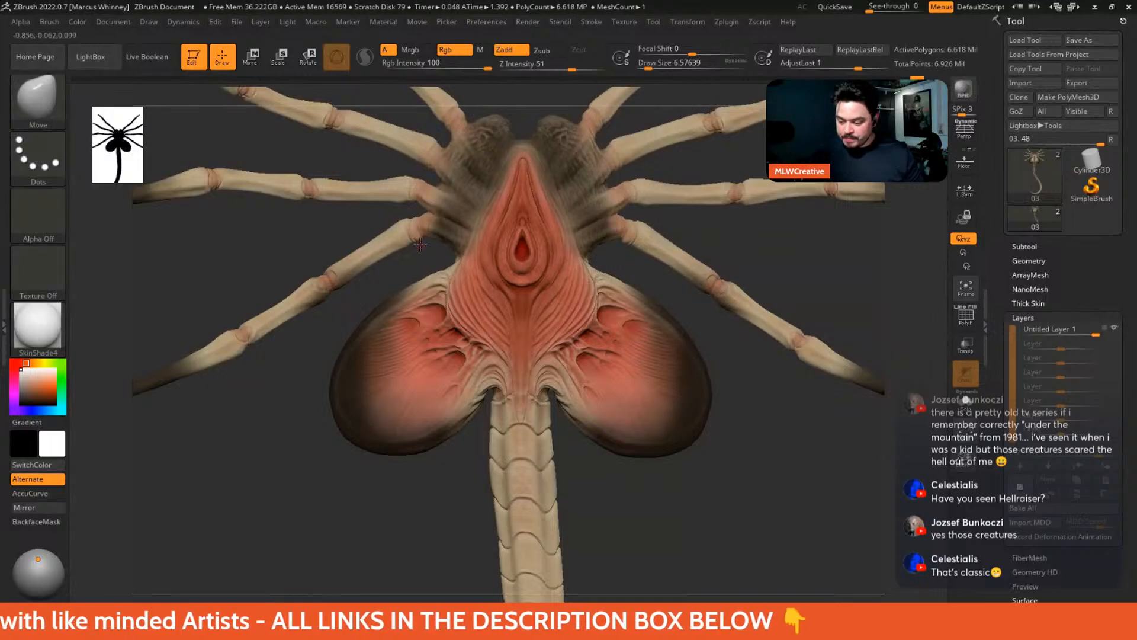
- Fit the whole facehugger within the tall document and turn it to show its back
alt+drag(754, 482, 682, 323)
alt+drag(696, 414, 711, 373)
drag(964, 465, 953, 391)
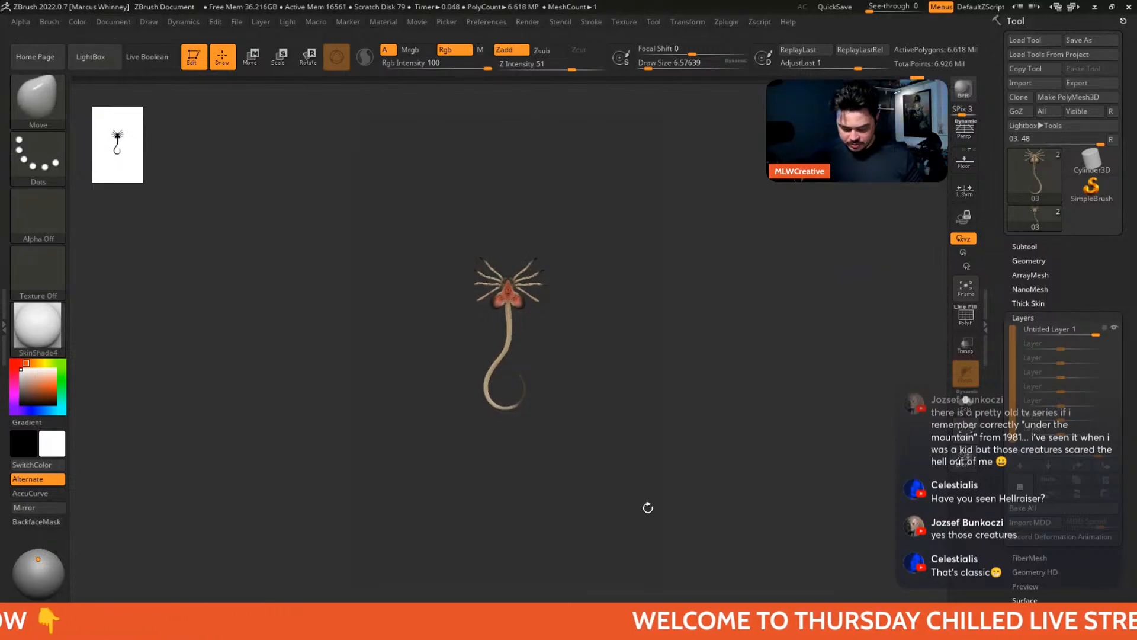
mouse_move(721, 297)
alt+mouse_down()
mouse_move(688, 353)
mouse_move(748, 279)
mouse_move(739, 300)
mouse_move(724, 292)
alt+mouse_up()
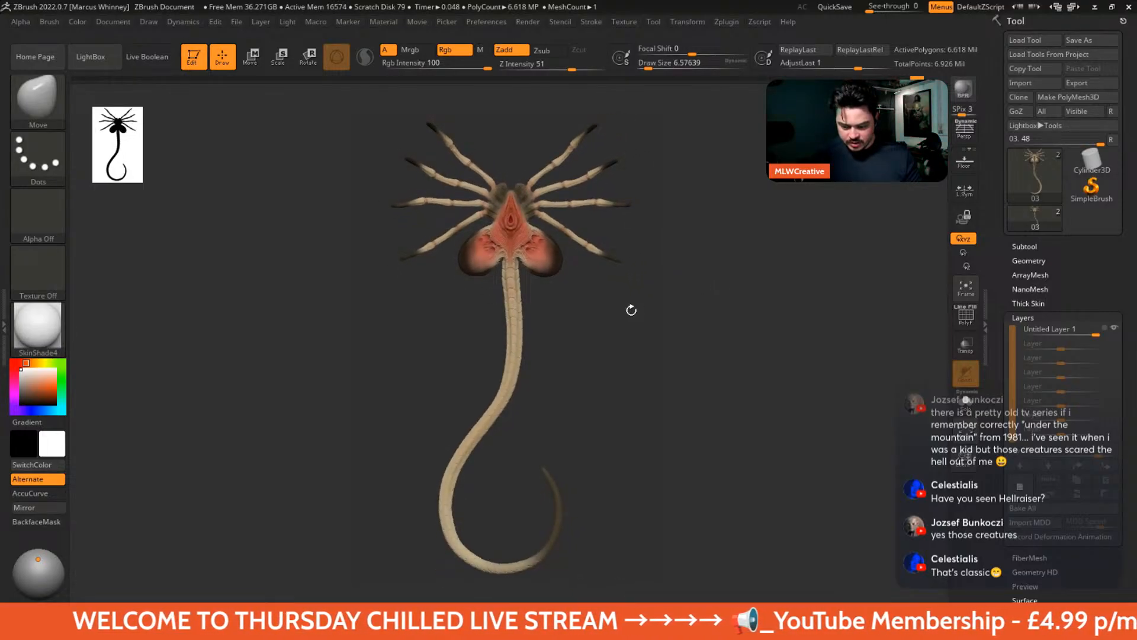
mouse_move(630, 310)
mouse_down()
mouse_move(754, 314)
mouse_move(718, 302)
mouse_move(741, 318)
mouse_move(741, 308)
mouse_up()
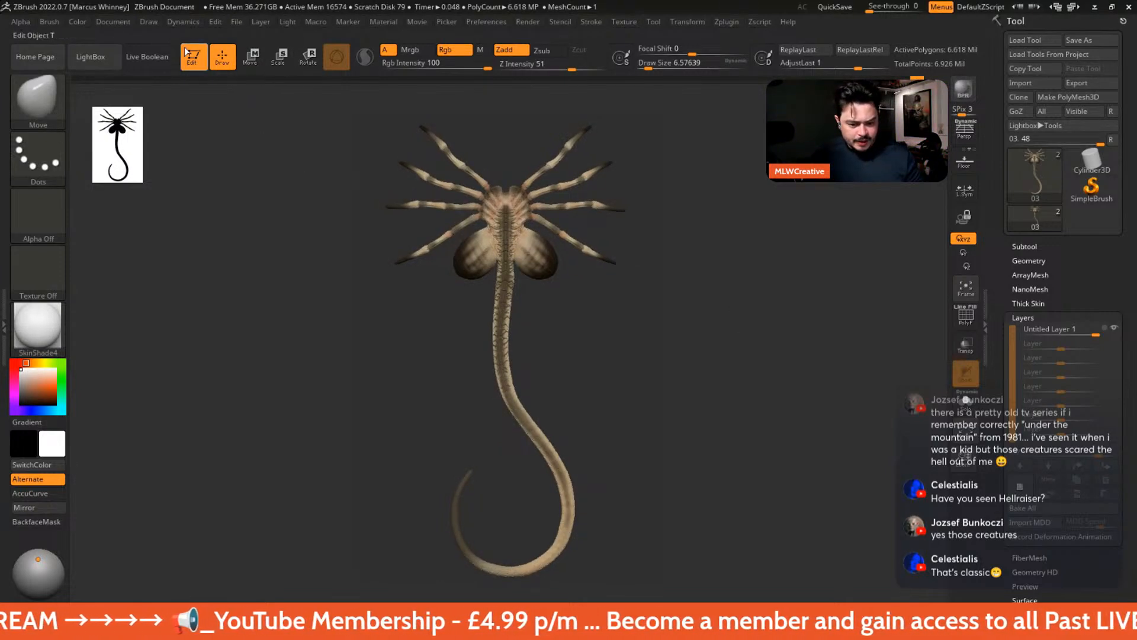
- Turn on perspective for the facehugger view and open the camera settings
click(964, 132)
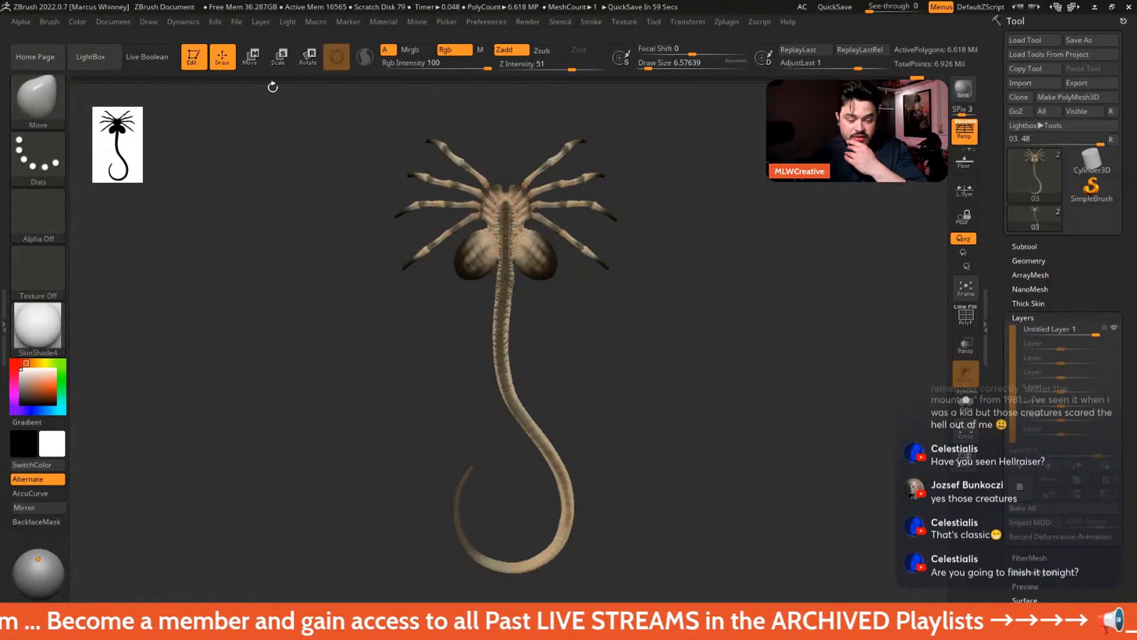
click(152, 22)
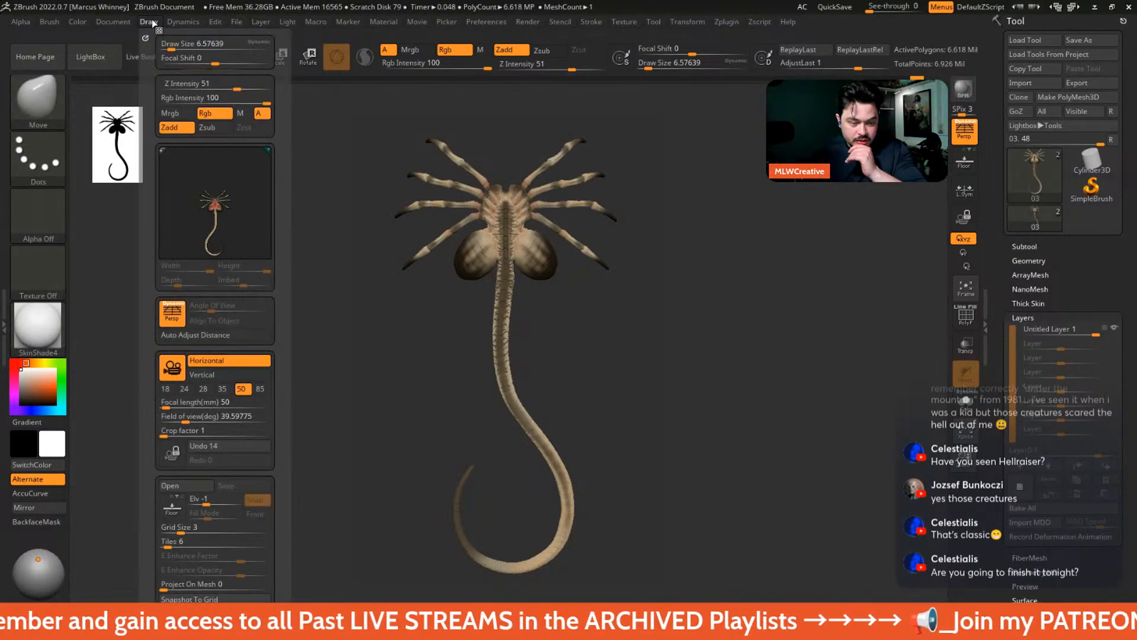
click(152, 23)
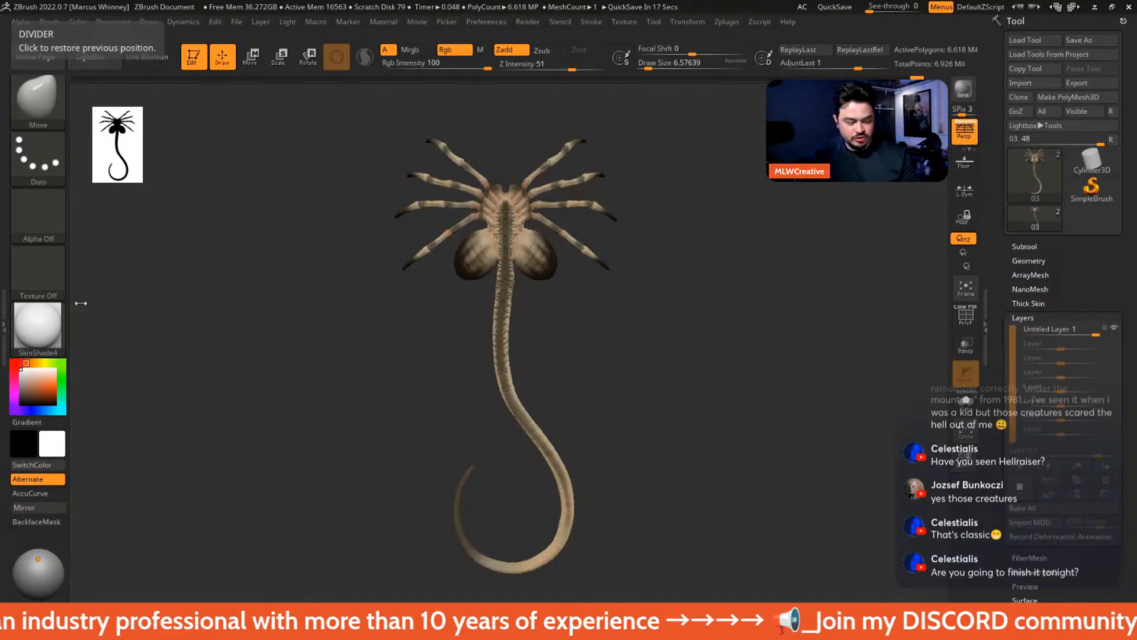
- Bring the reference board over the canvas, examine the facehugger back view with the curved tail, and put the board away
right_drag(0, 320, 344, 369)
scroll(422, 289, up, 2)
middle_drag(436, 279, 419, 291)
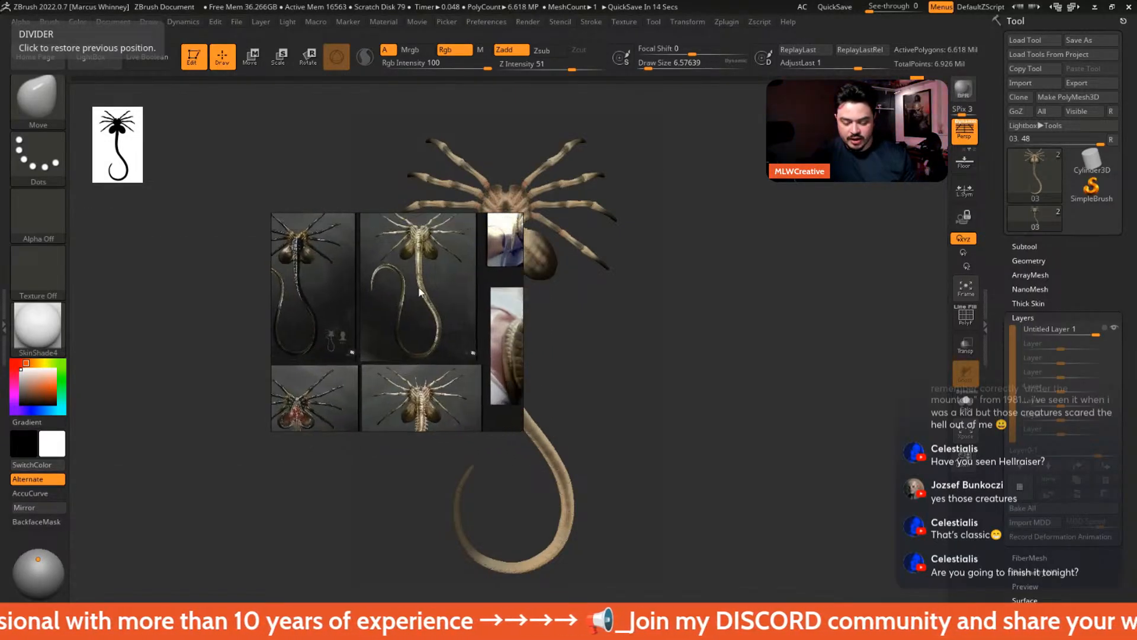
scroll(420, 291, up, 2)
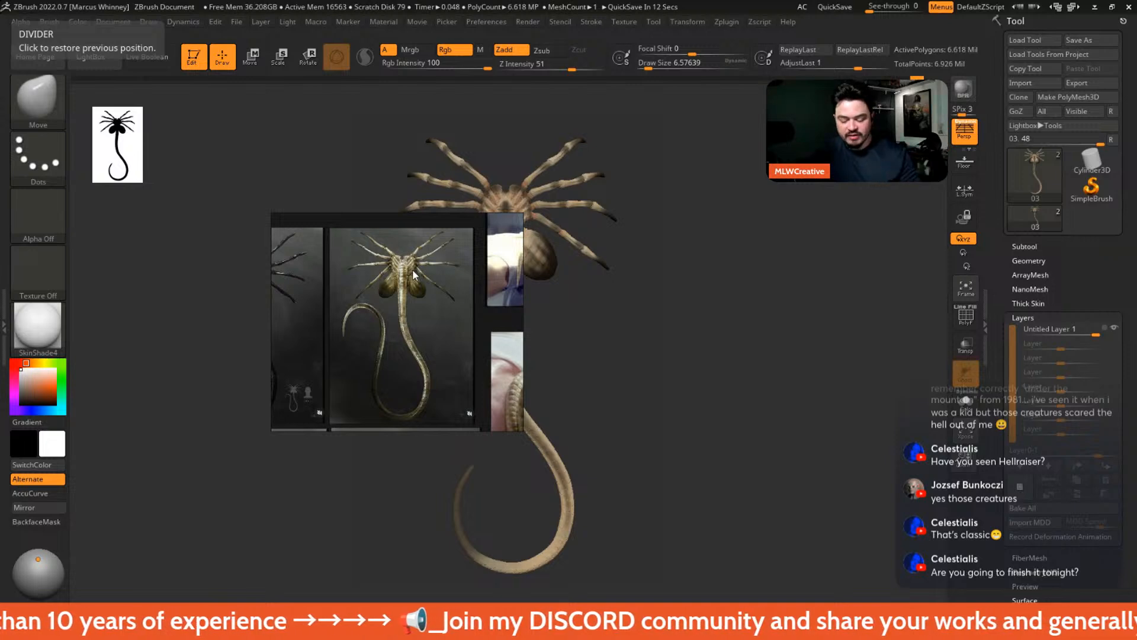
right_drag(453, 286, 0, 250)
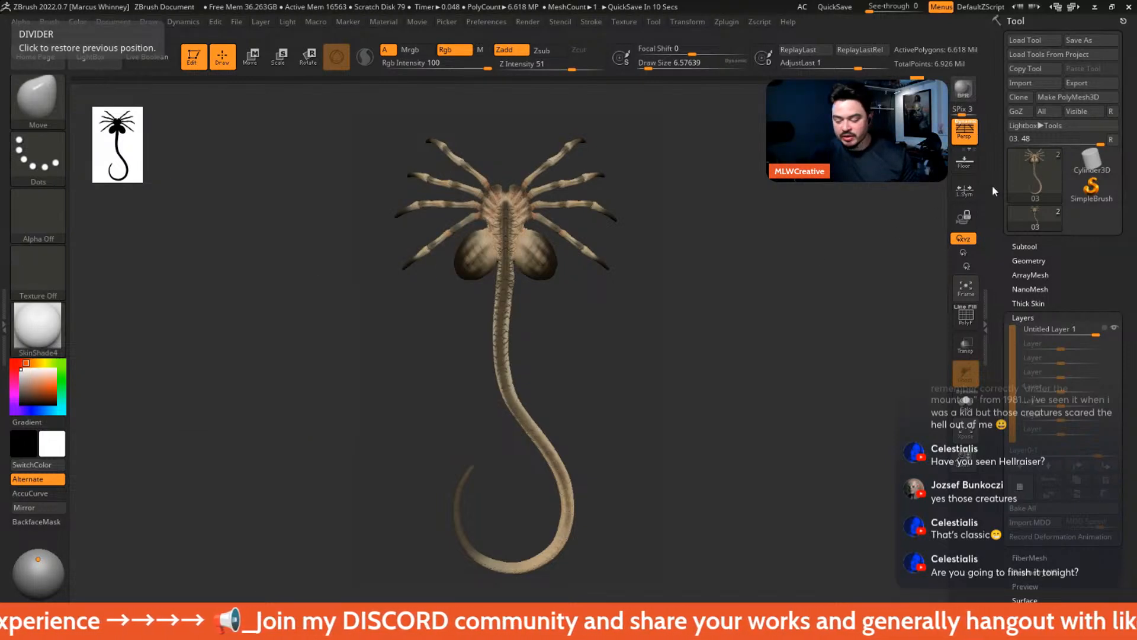
- Base the camera's field of view on the vertical sensor size and set the focal length to 85 mm
click(160, 22)
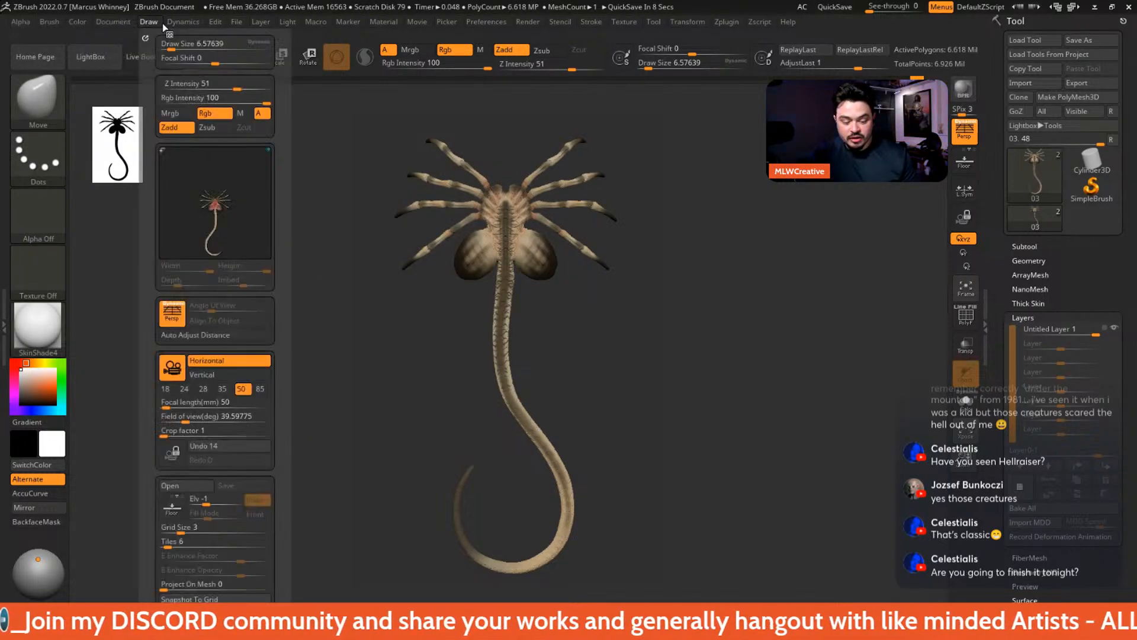
click(222, 375)
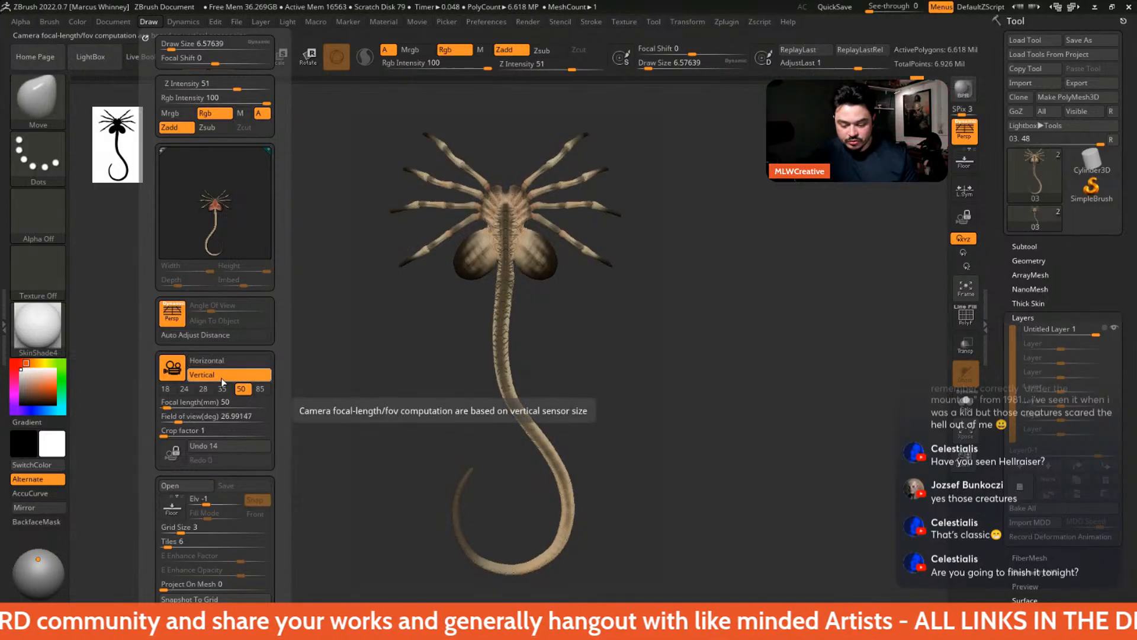
click(259, 392)
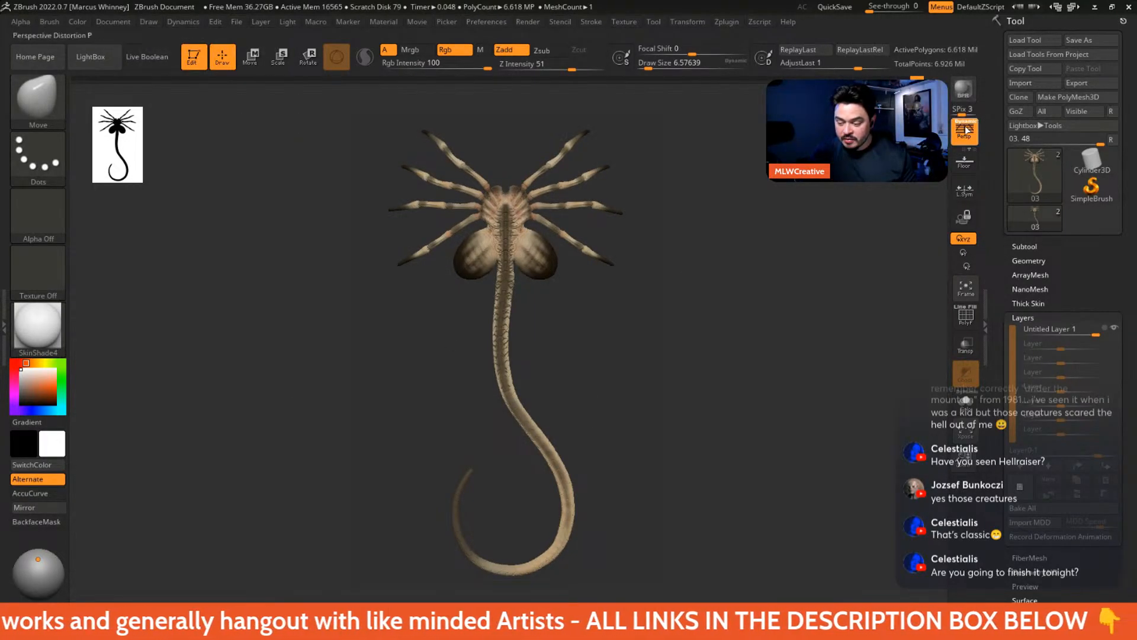
- Compare the facehugger with and without perspective distortion and leave perspective off
click(965, 130)
click(965, 131)
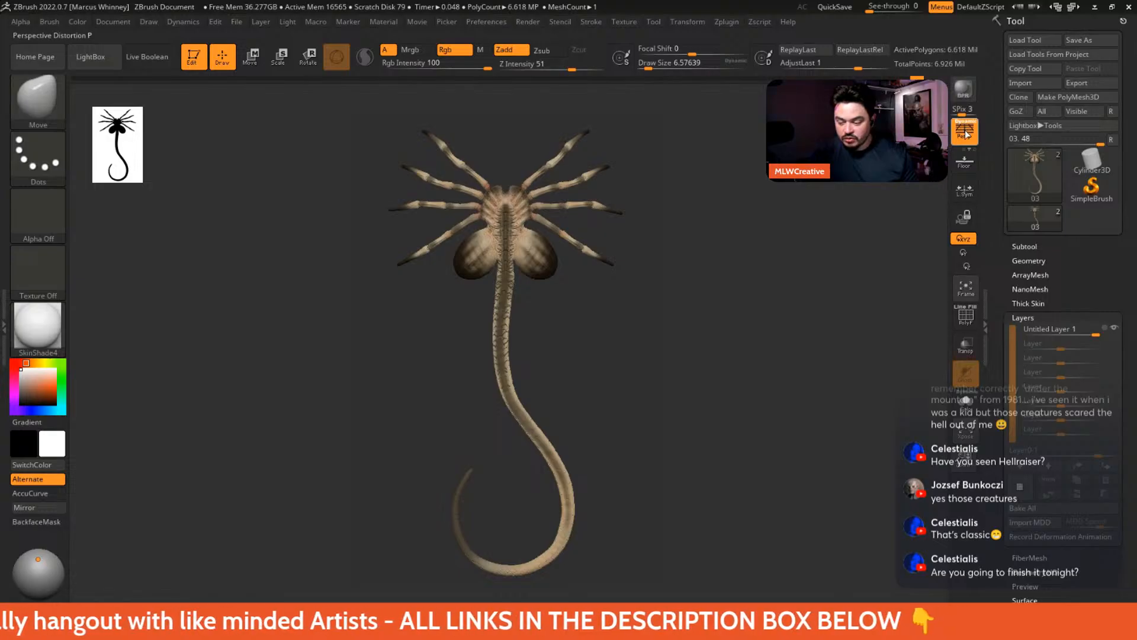
click(966, 131)
click(966, 130)
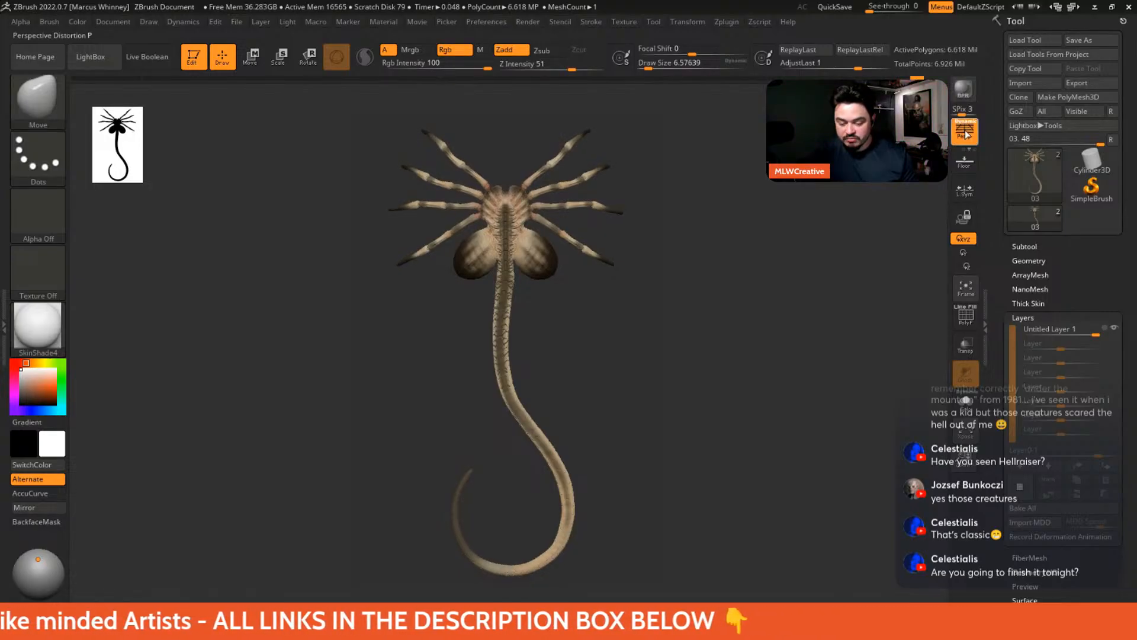
click(965, 131)
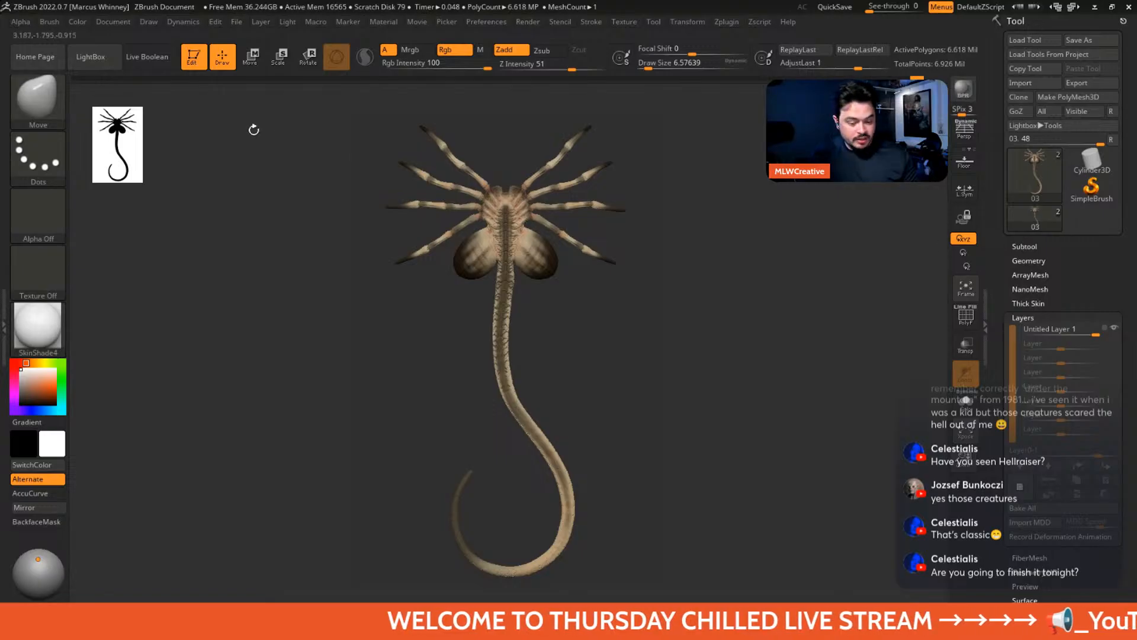
- Show the subtool list and open the light settings
click(1019, 247)
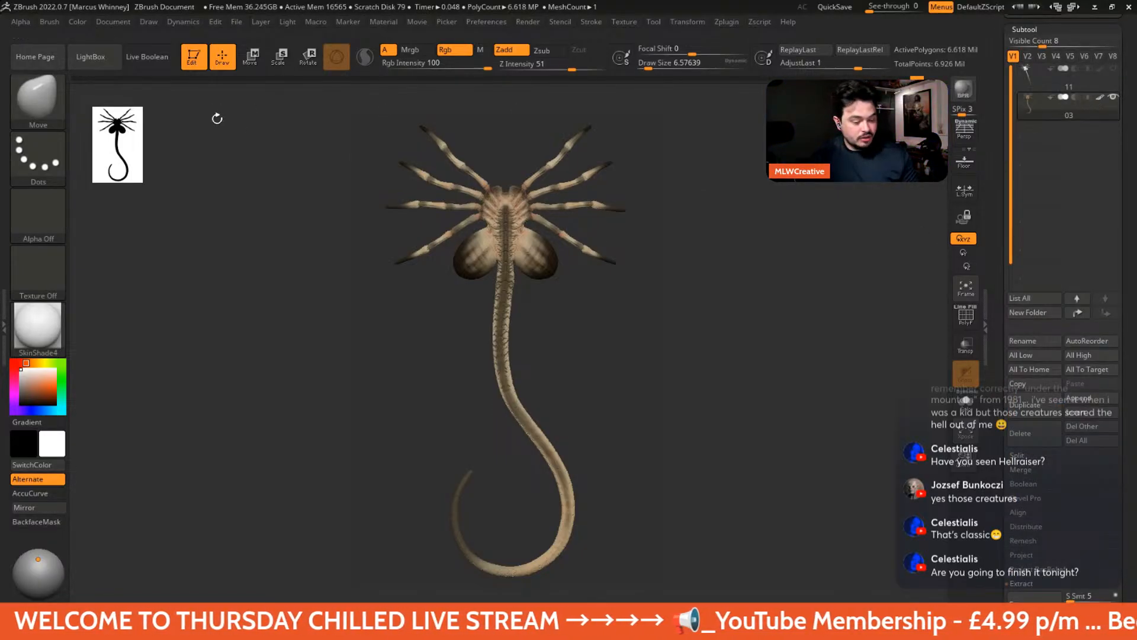
click(4, 326)
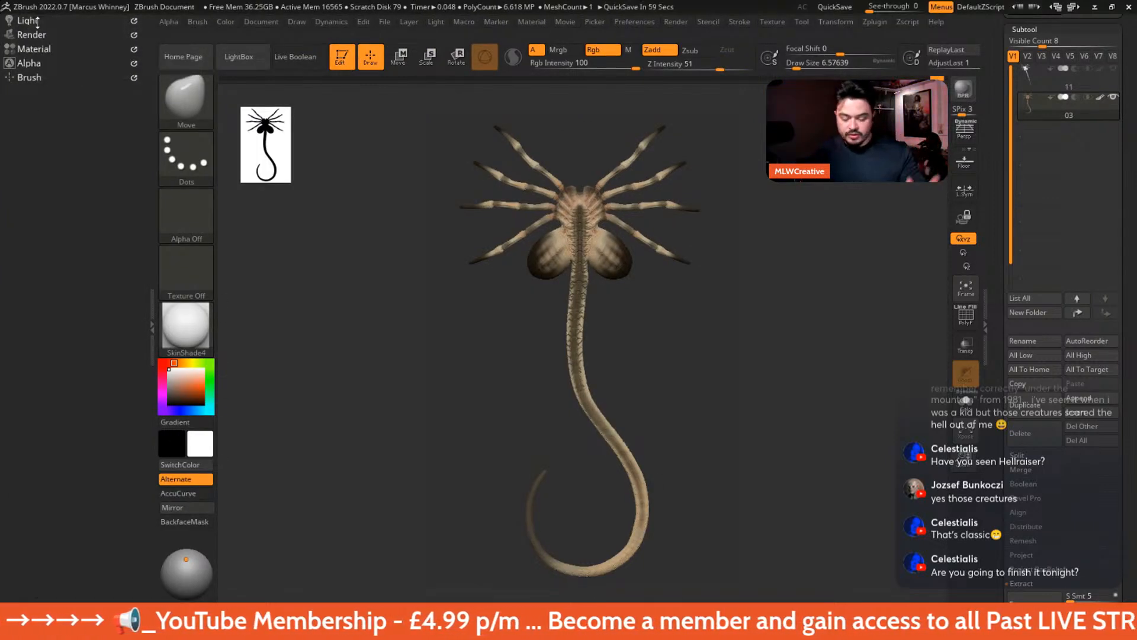
click(32, 22)
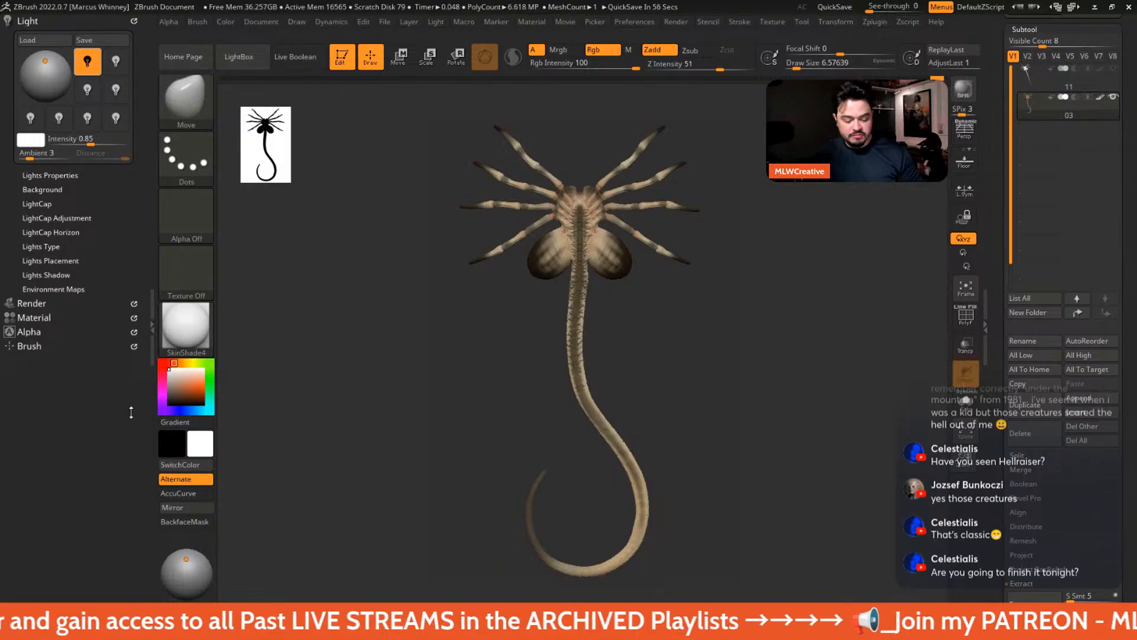
- Place the main light high on the centre line of the preview sphere and make a BPR render
click(188, 568)
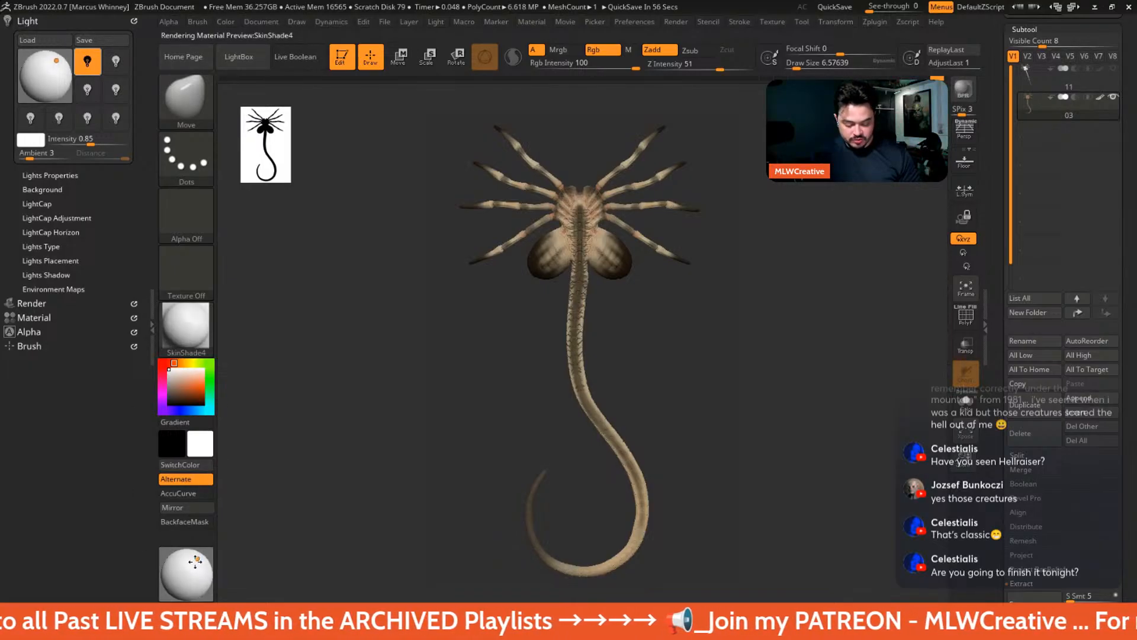
mouse_move(188, 568)
mouse_down()
mouse_move(176, 567)
mouse_move(184, 554)
mouse_up()
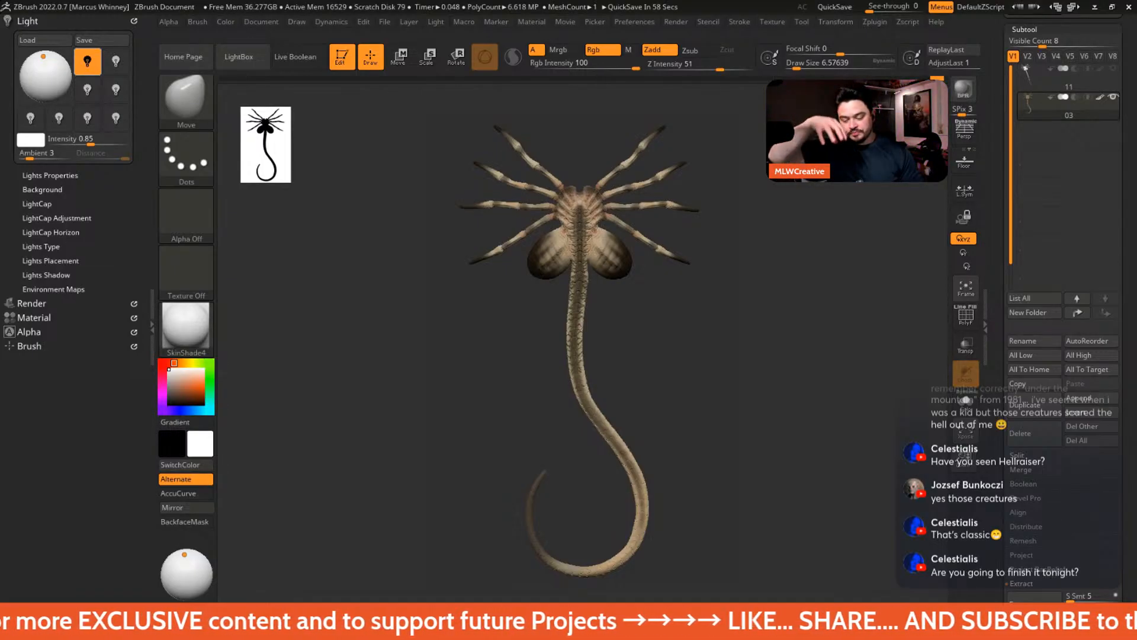
key(shift+r)
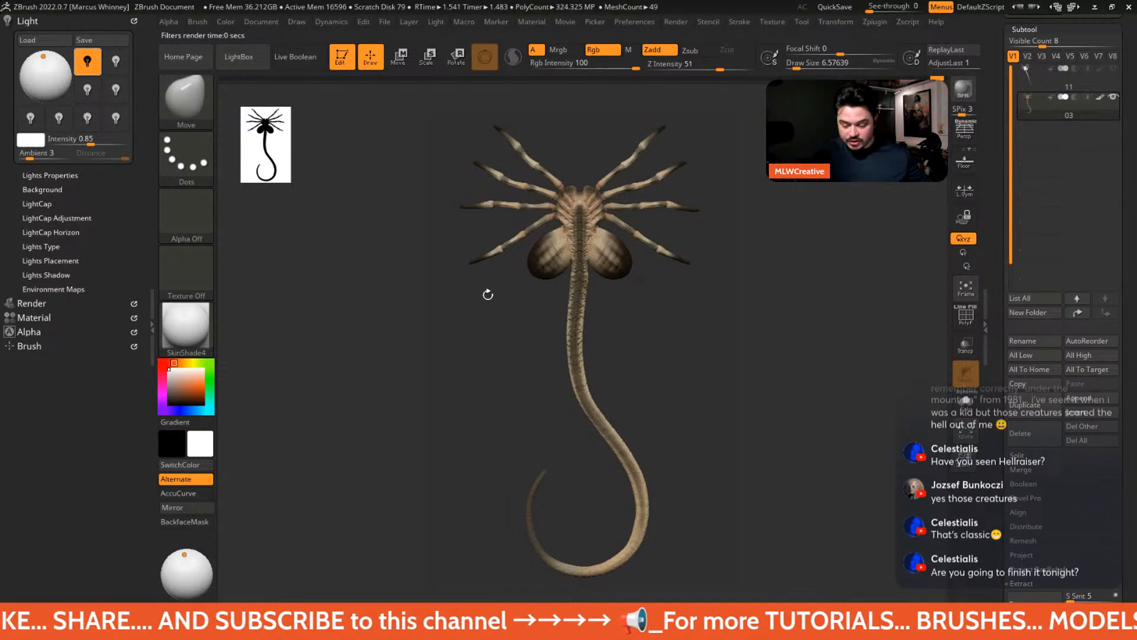
- Try the light at the sphere's upper left, upper centre and top edge, with a BPR render for each placement
mouse_move(187, 560)
mouse_down()
mouse_move(181, 595)
mouse_move(176, 555)
mouse_up()
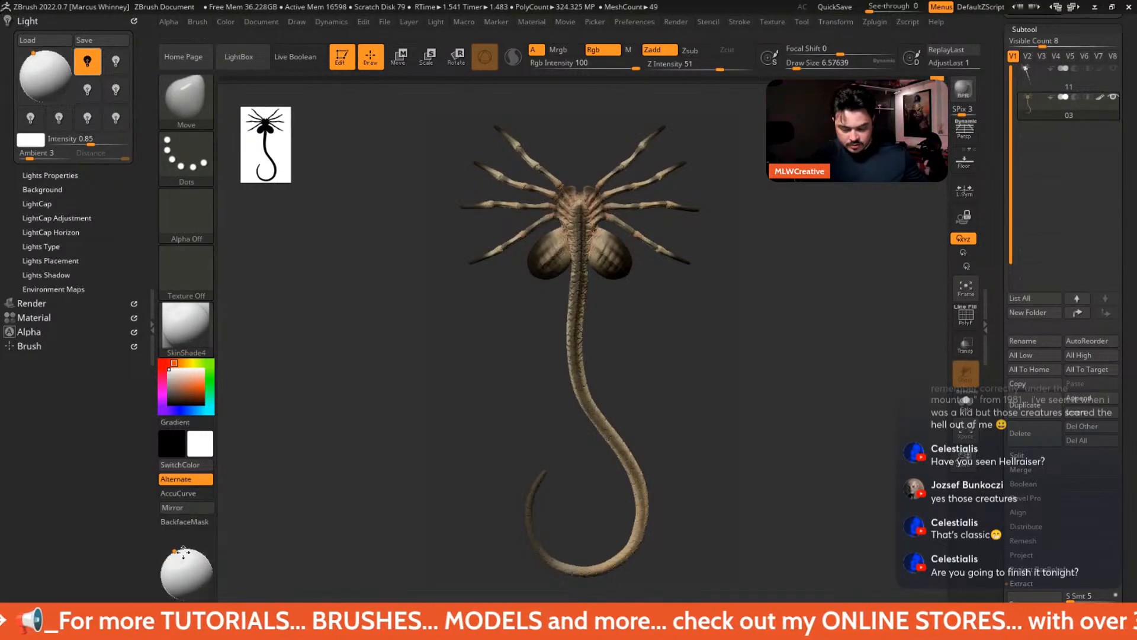
click(964, 89)
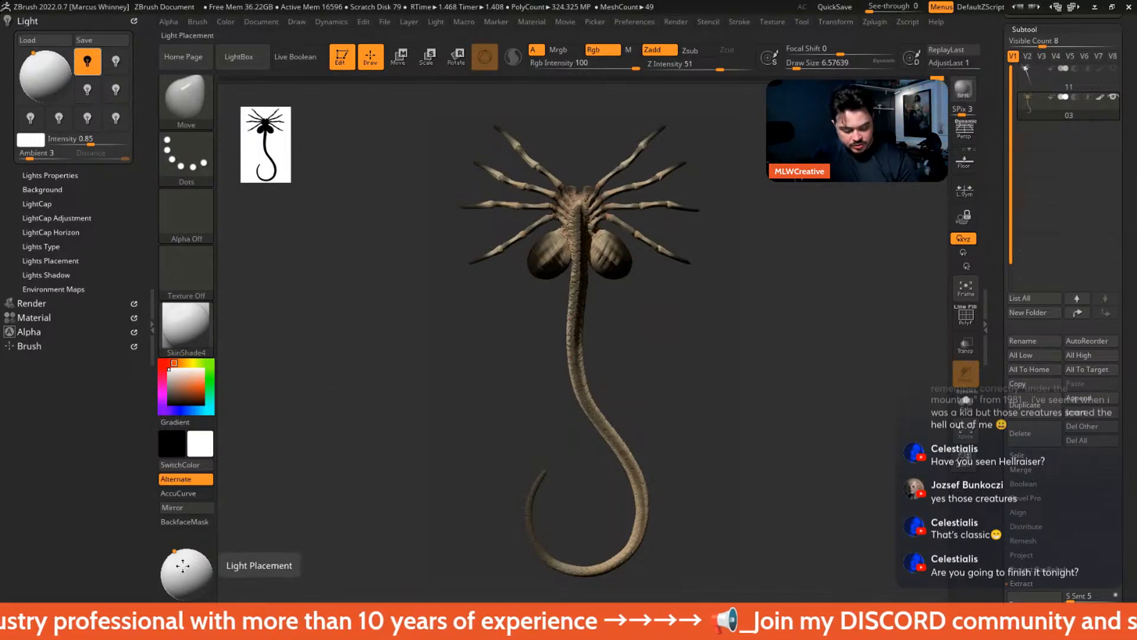
drag(182, 566, 185, 551)
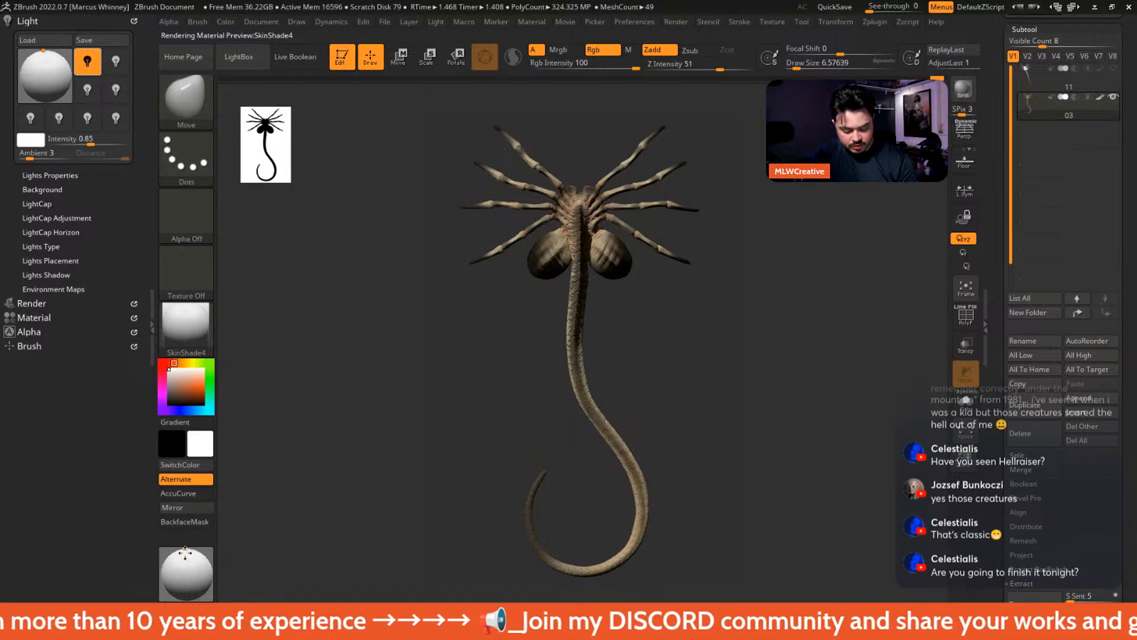
click(964, 89)
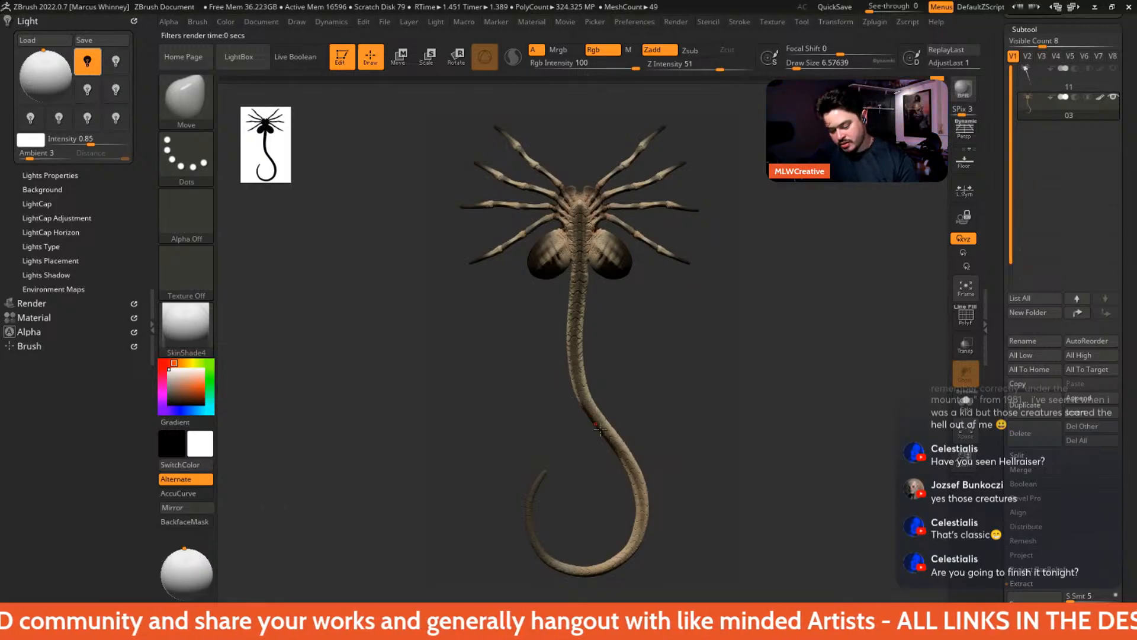
drag(163, 568, 186, 550)
click(964, 89)
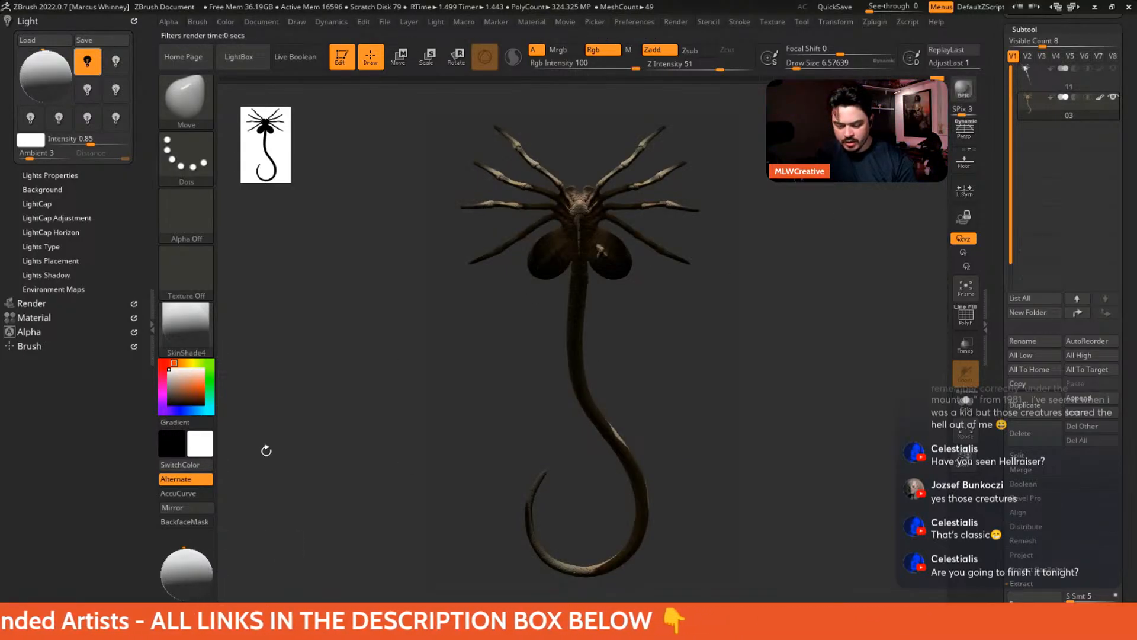
- Try lighting the facehugger from below and straight from the front, with a BPR render for each placement
click(186, 573)
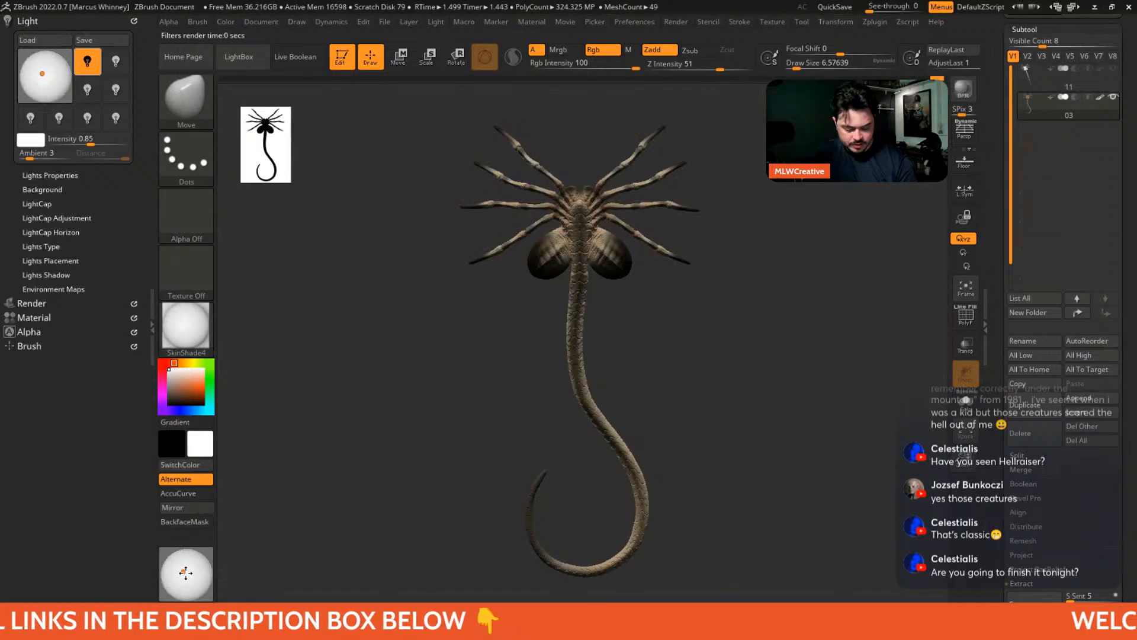
drag(185, 573, 186, 591)
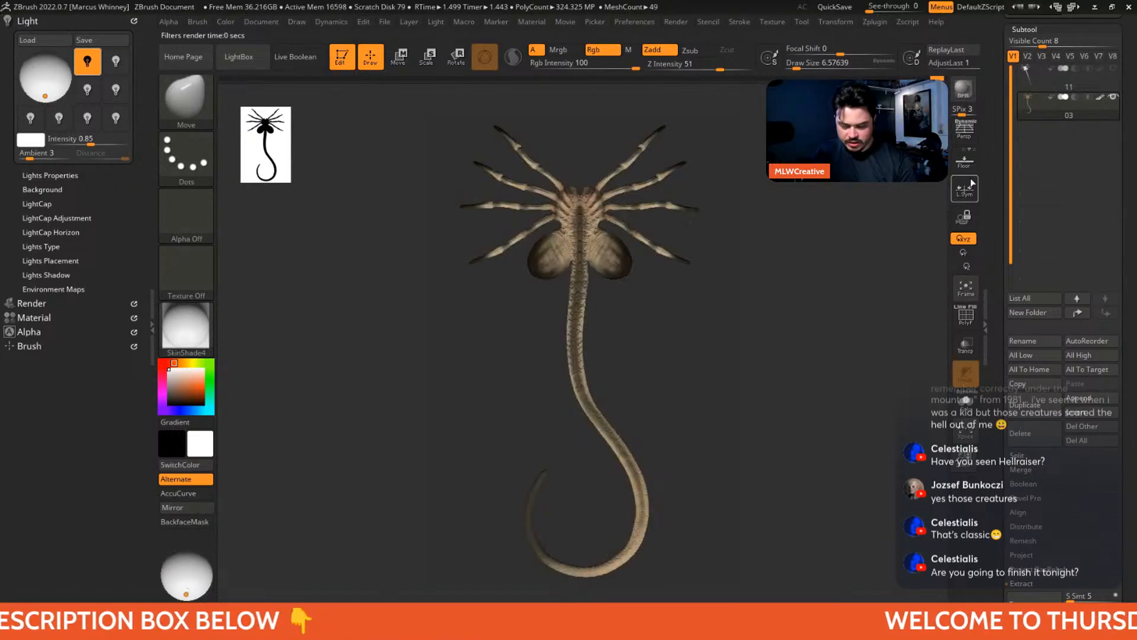
click(965, 91)
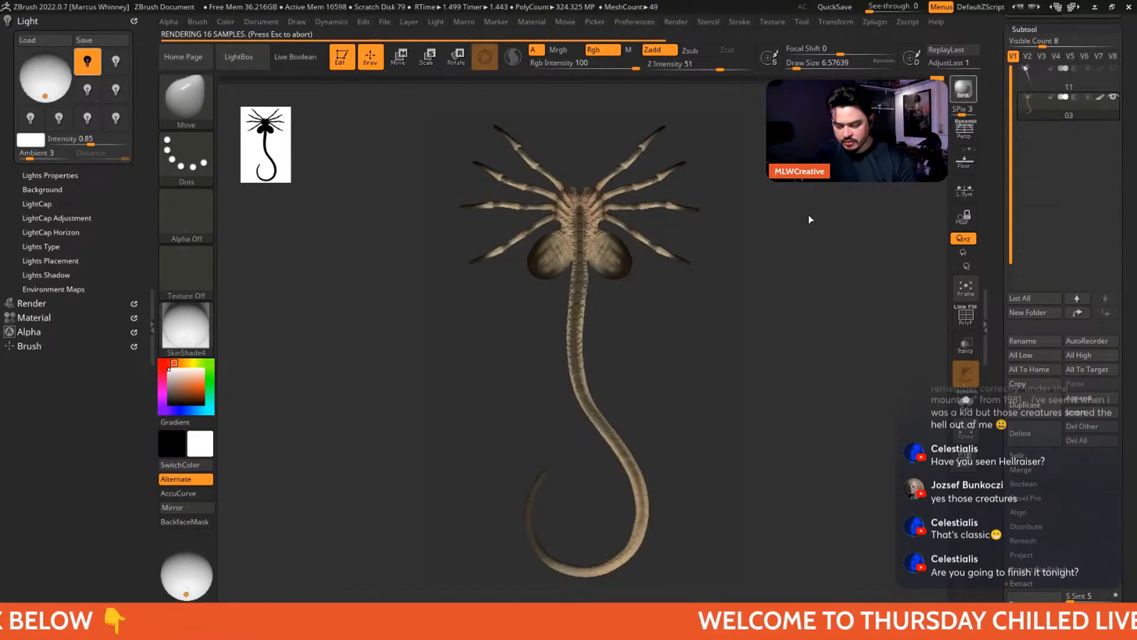
click(186, 570)
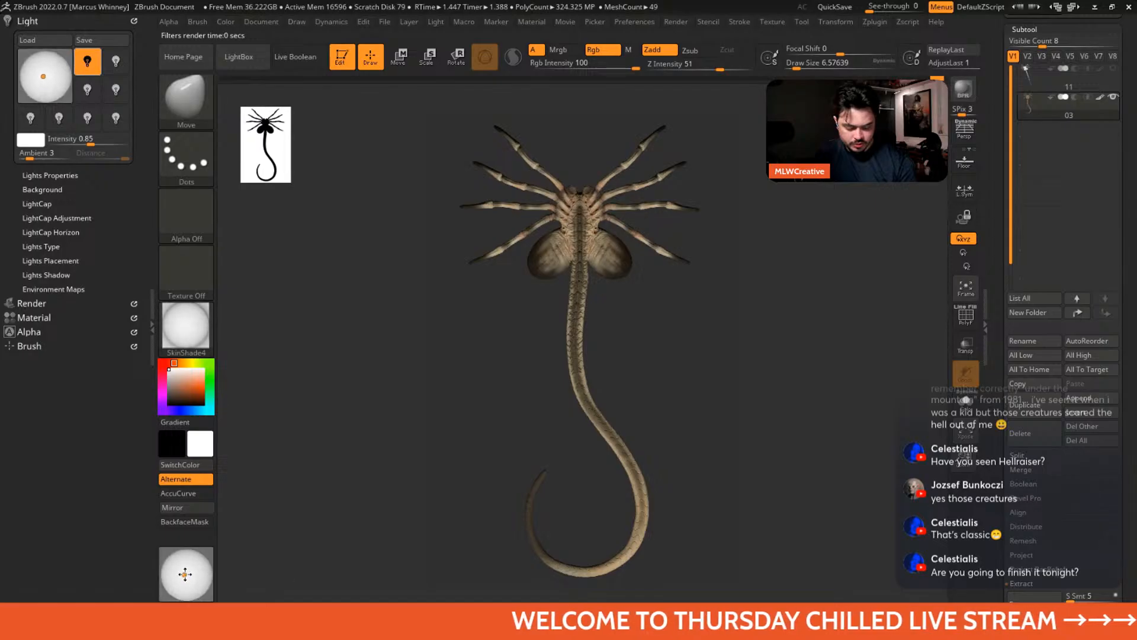
click(964, 90)
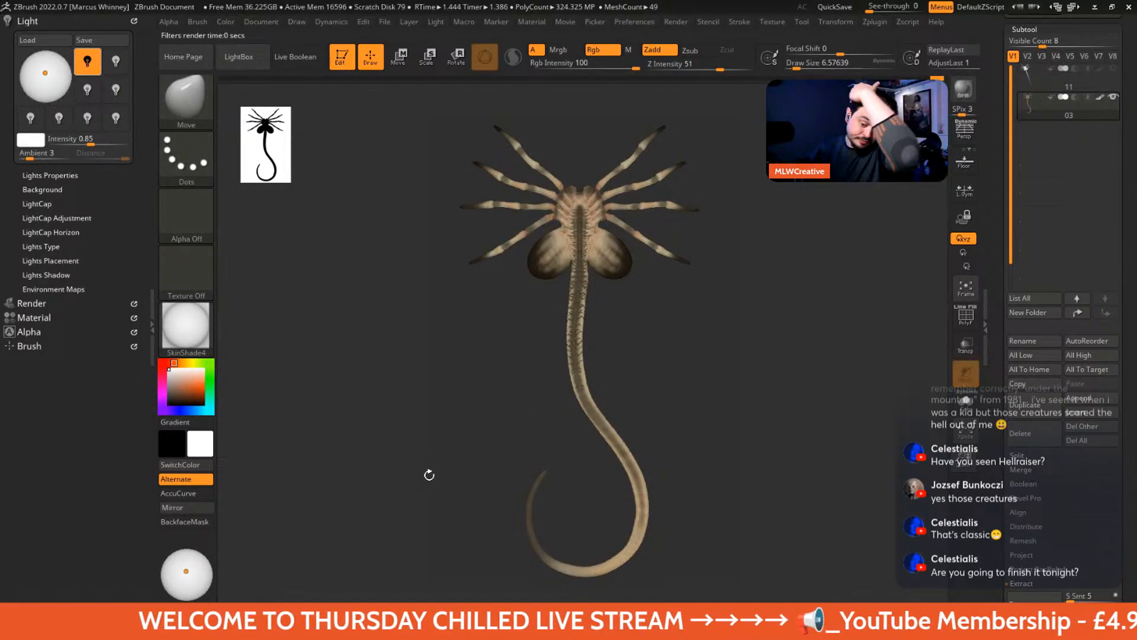
- Move the light back near the sphere's top, slightly left of centre, and make a BPR render
click(181, 557)
drag(181, 559, 181, 550)
key(shift+r)
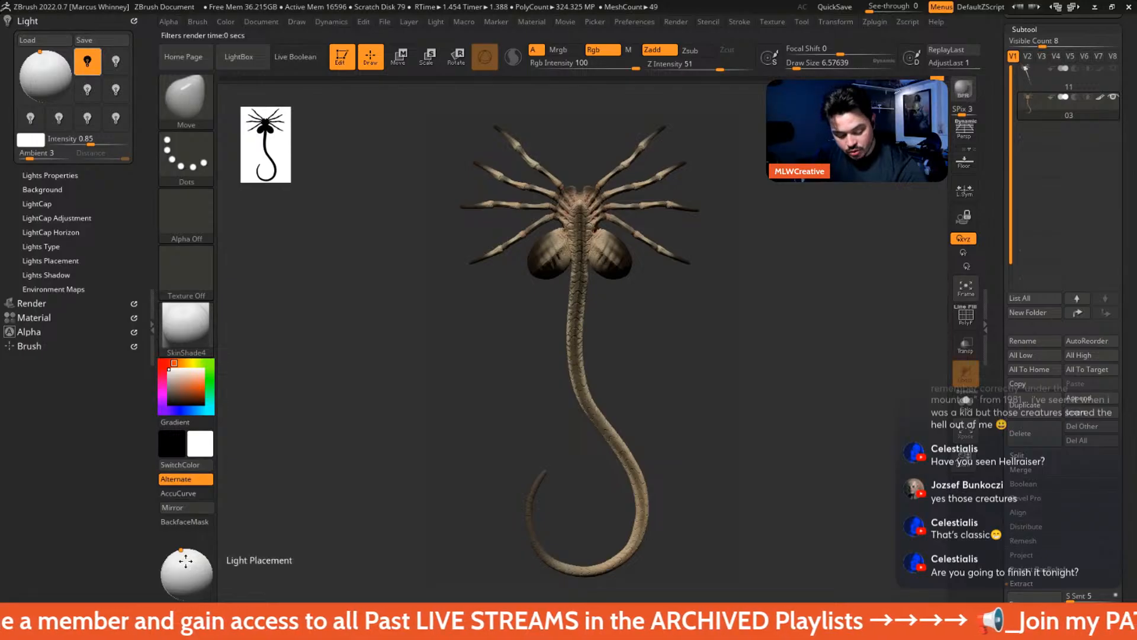
- Try the light at the preview sphere's upper left and far upper right edge, with a BPR render for each placement
drag(181, 551, 170, 558)
key(shift+r)
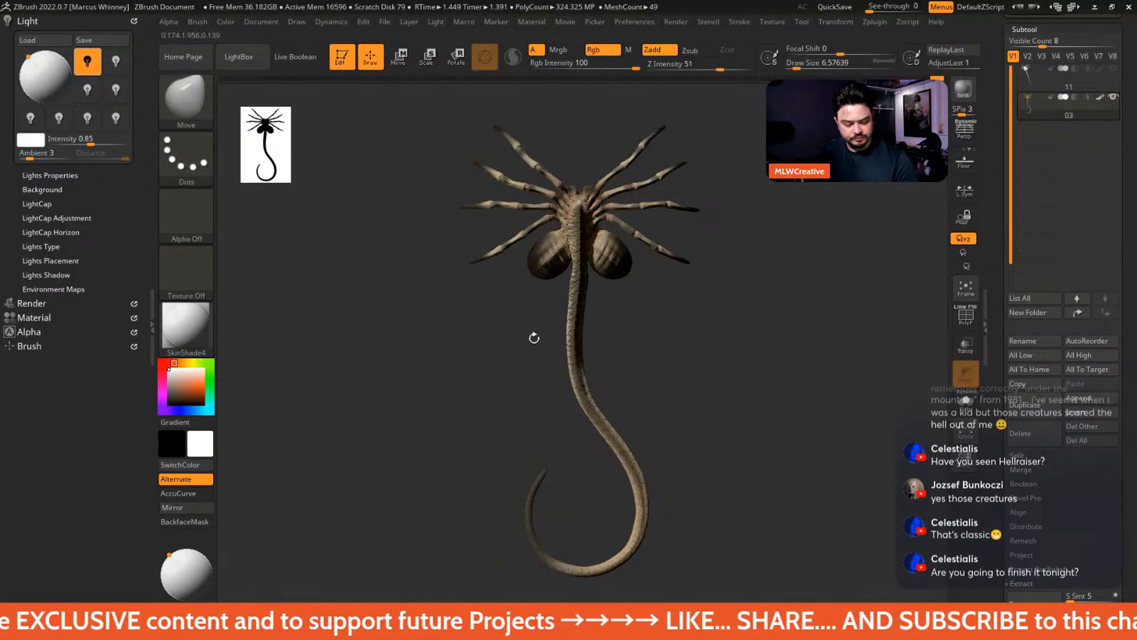
drag(194, 553, 203, 552)
key(shift+r)
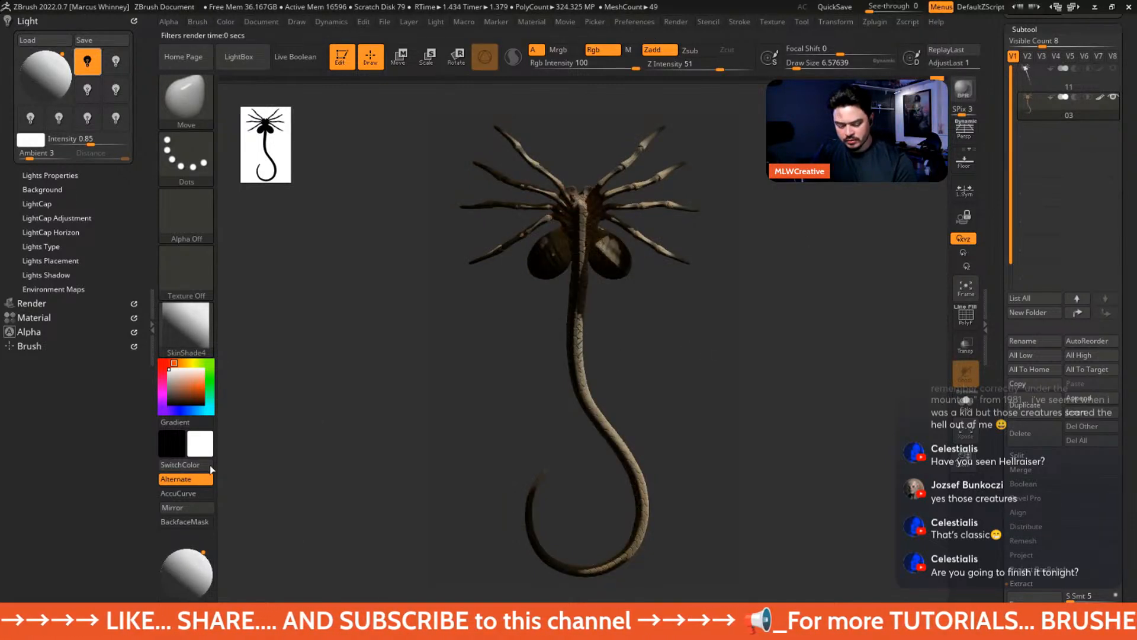
- Place the light at the preview sphere's upper right, slightly in from the edge, and make a BPR render
drag(203, 553, 201, 555)
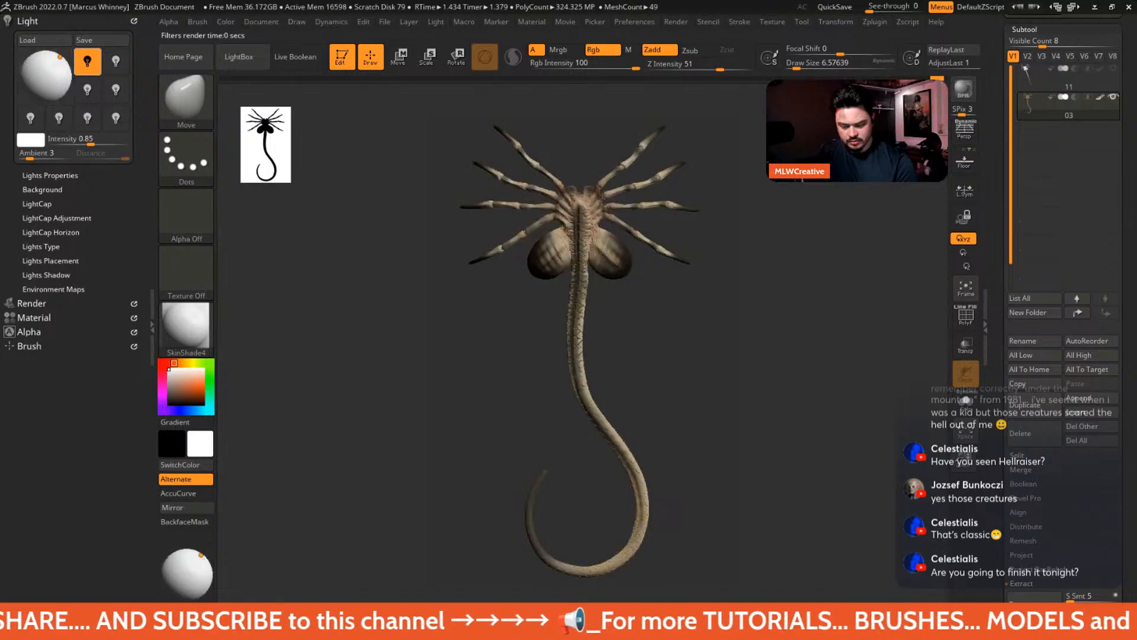
click(972, 85)
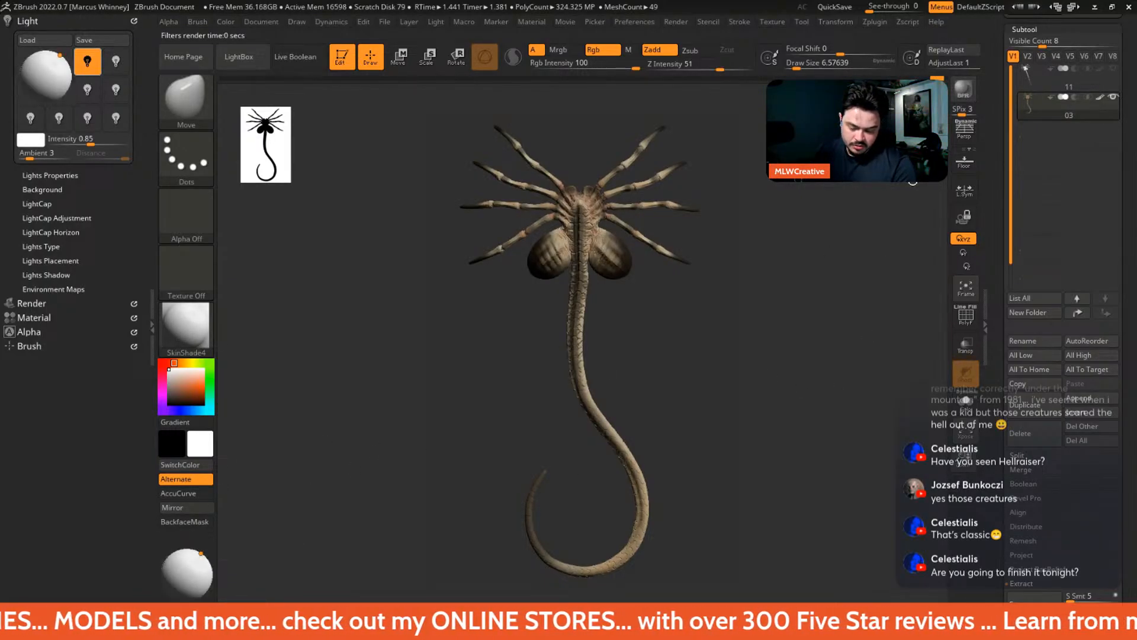
click(964, 89)
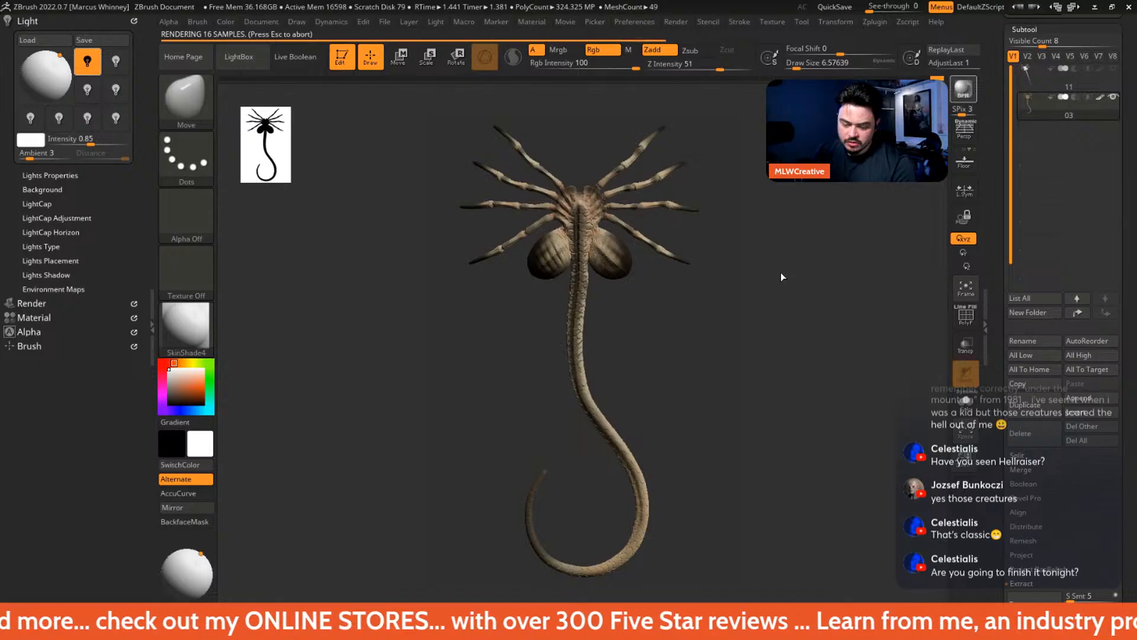
- Turn on perspective and increase the camera's focal length
click(975, 135)
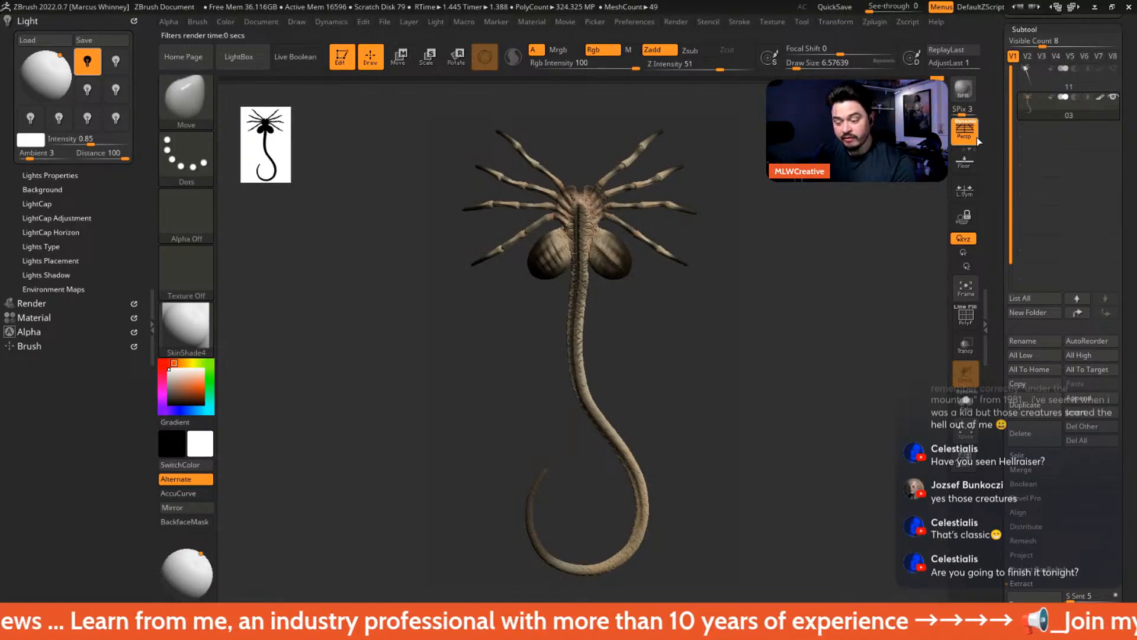
click(338, 21)
mouse_move(301, 24)
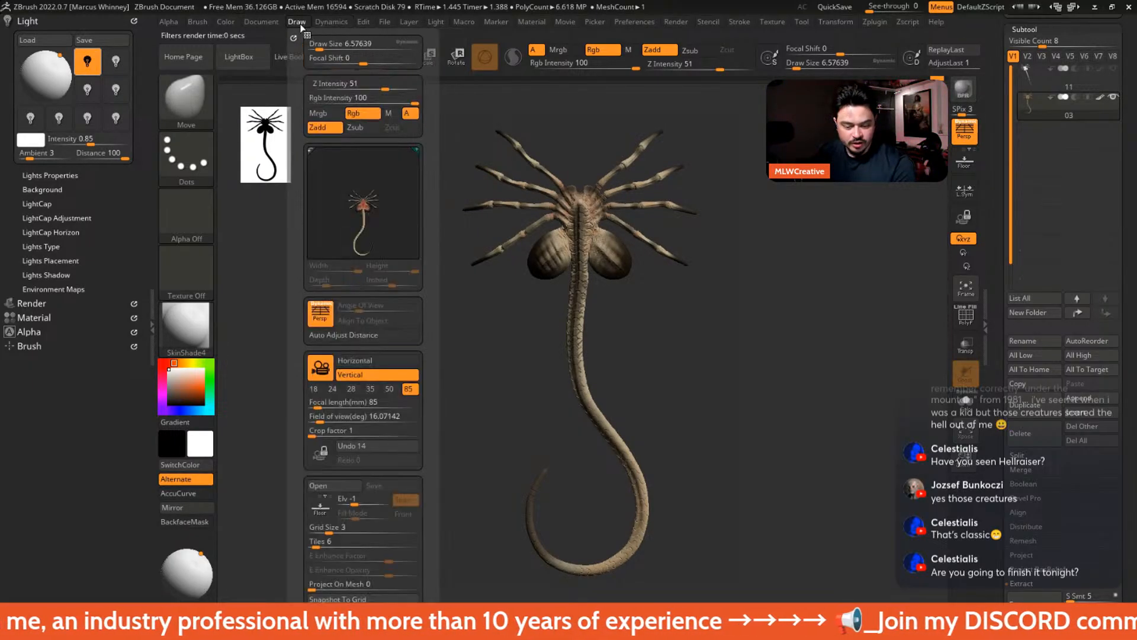
click(320, 405)
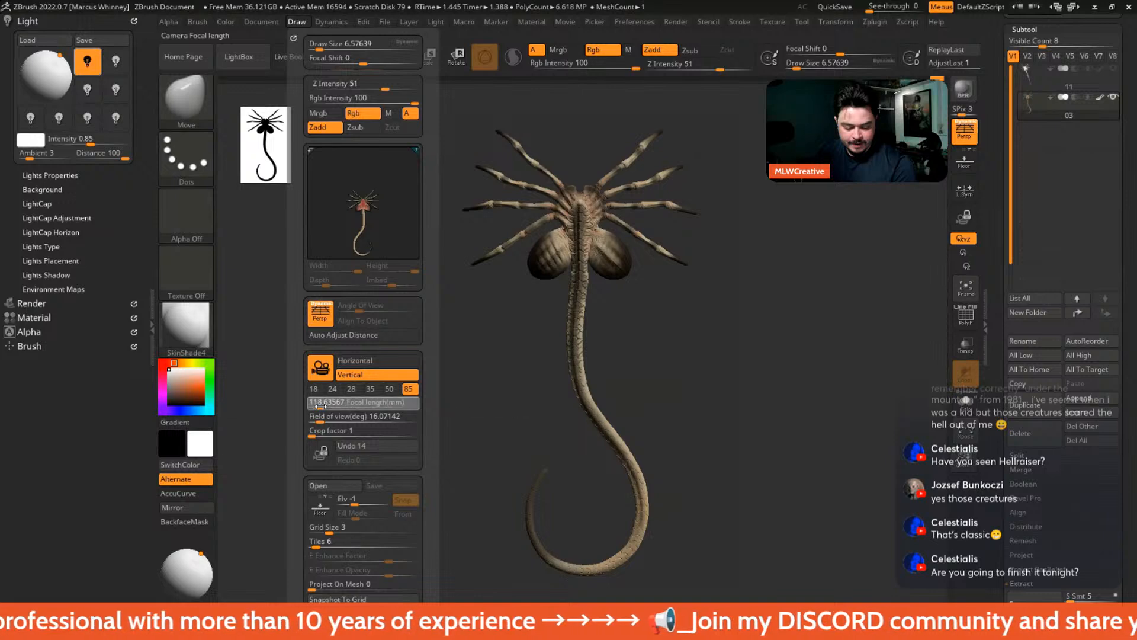
drag(321, 406, 329, 406)
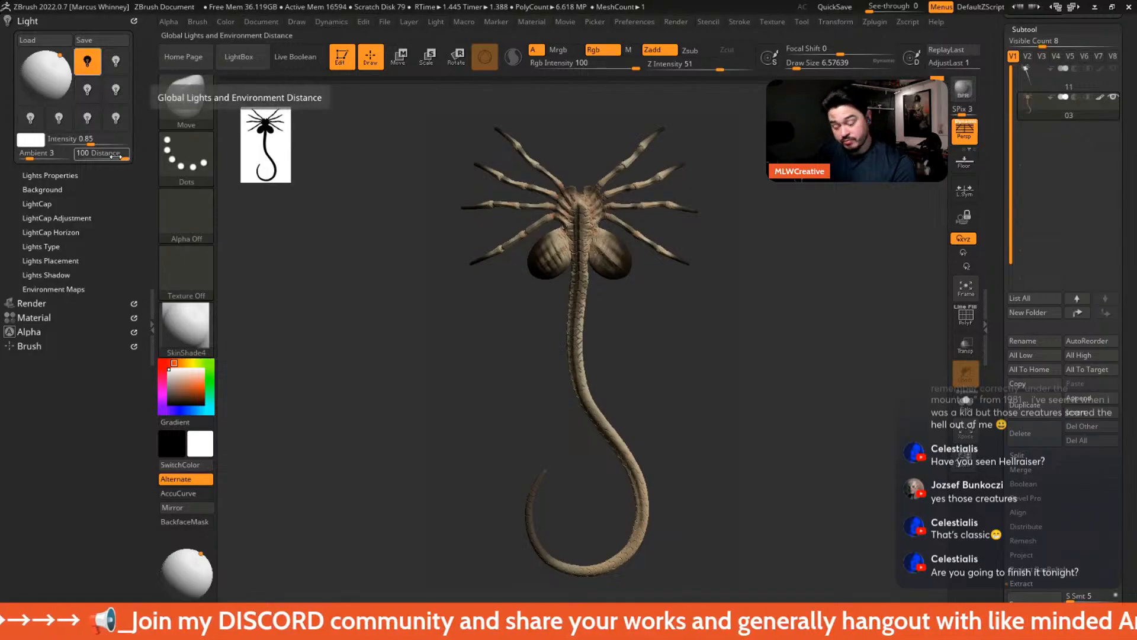
- Test global light distances of 63 and 83, making a BPR render for each
drag(123, 155, 102, 155)
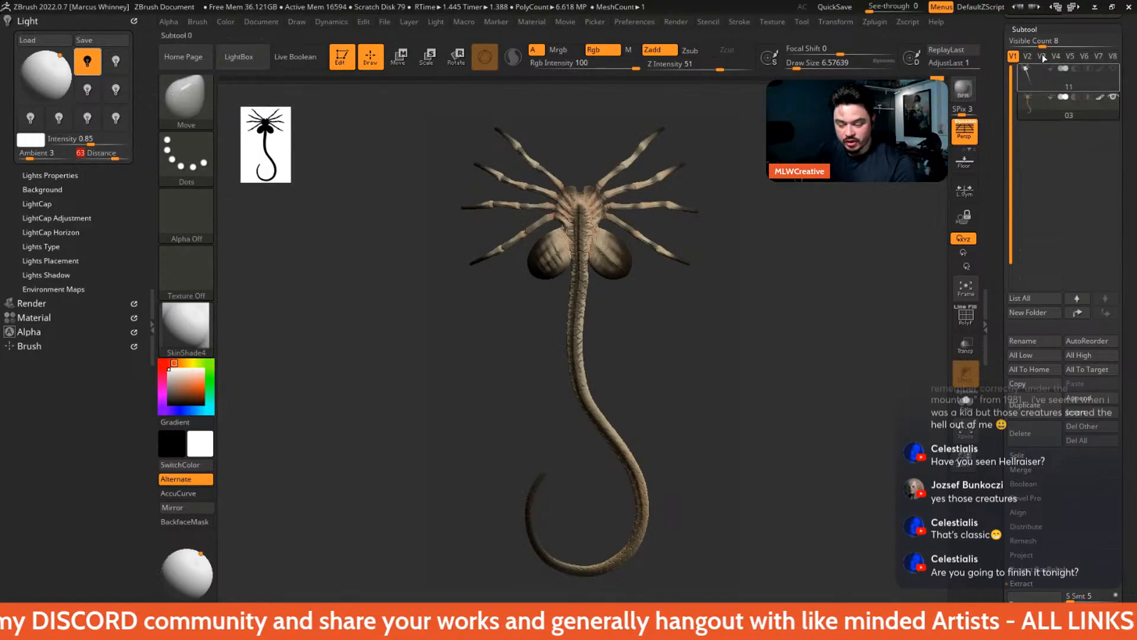
click(963, 87)
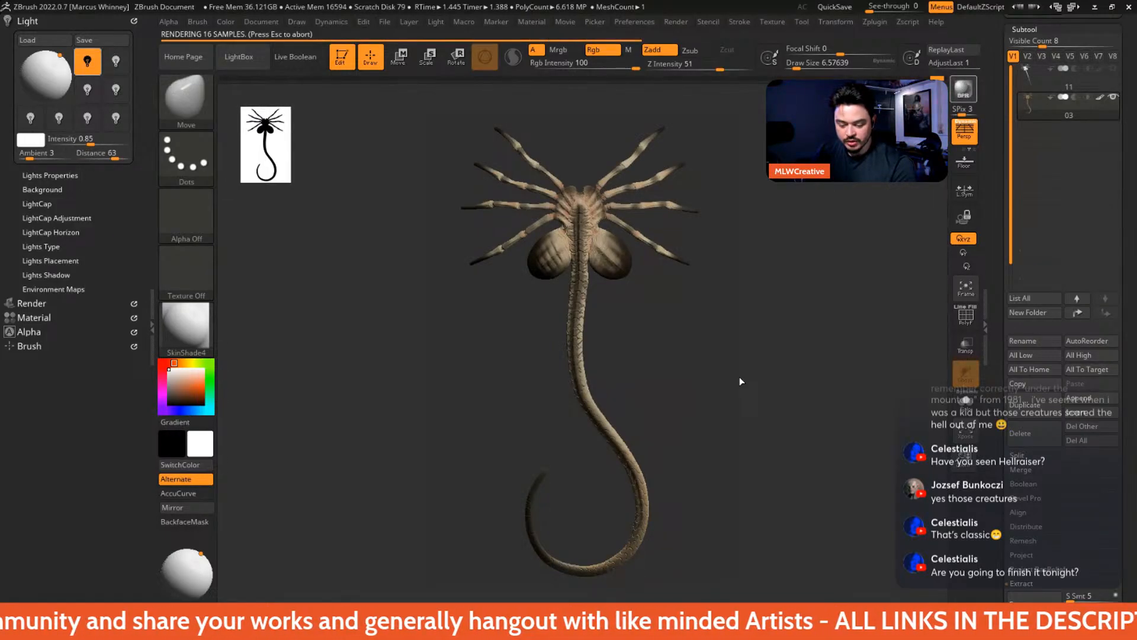
mouse_move(119, 155)
mouse_down()
mouse_move(98, 157)
mouse_move(121, 156)
mouse_up()
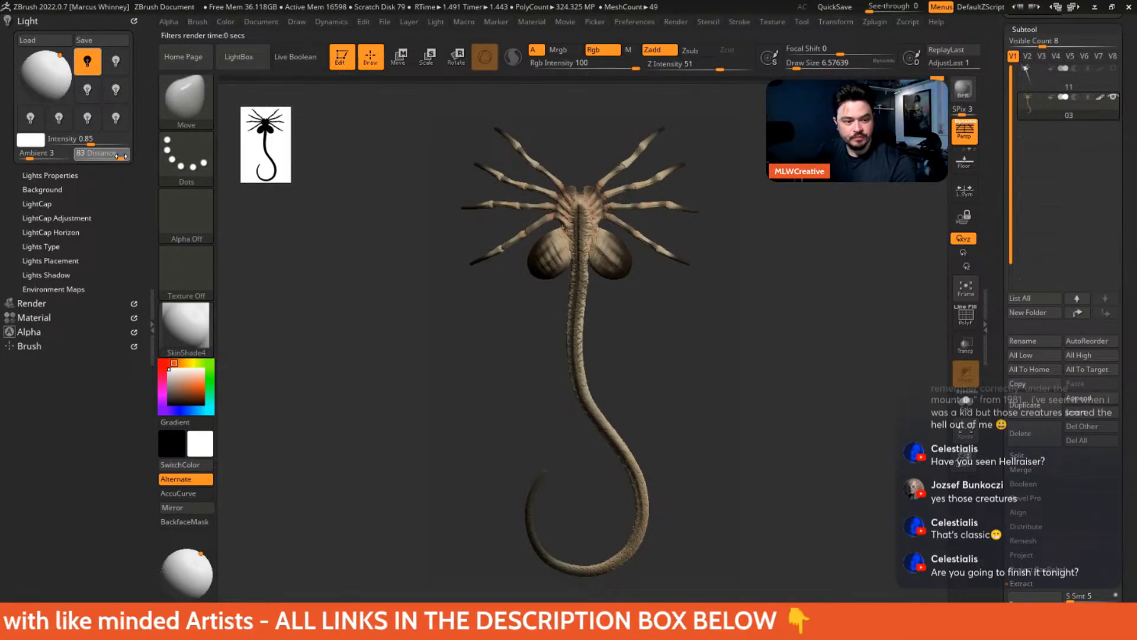
click(963, 88)
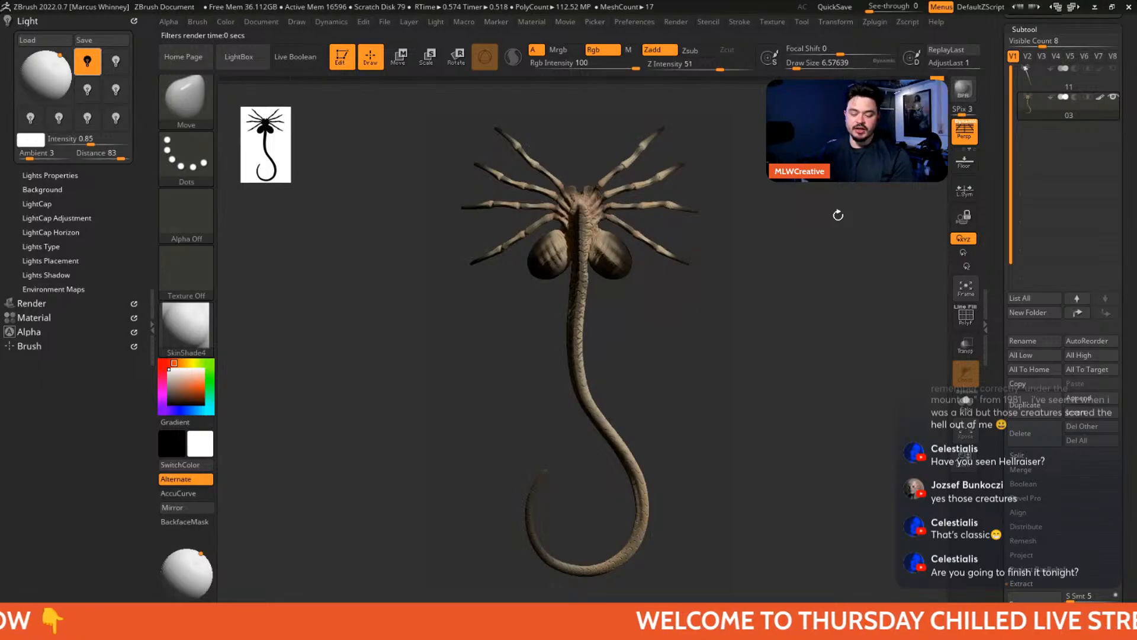
- Enable ambient occlusion in the render properties
click(32, 303)
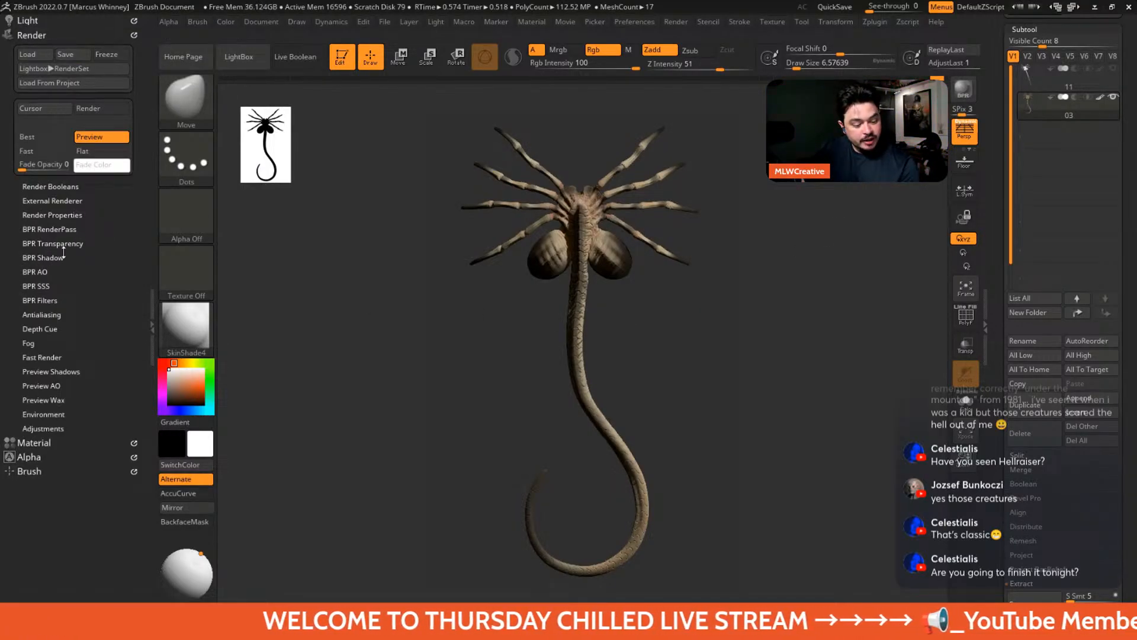
click(61, 215)
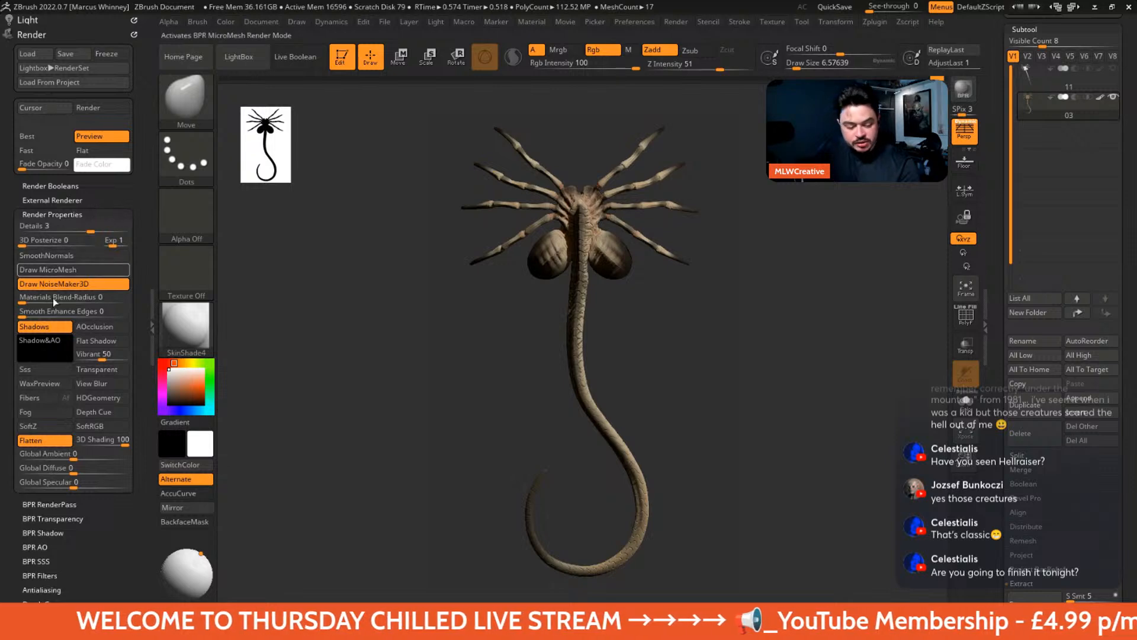
click(90, 327)
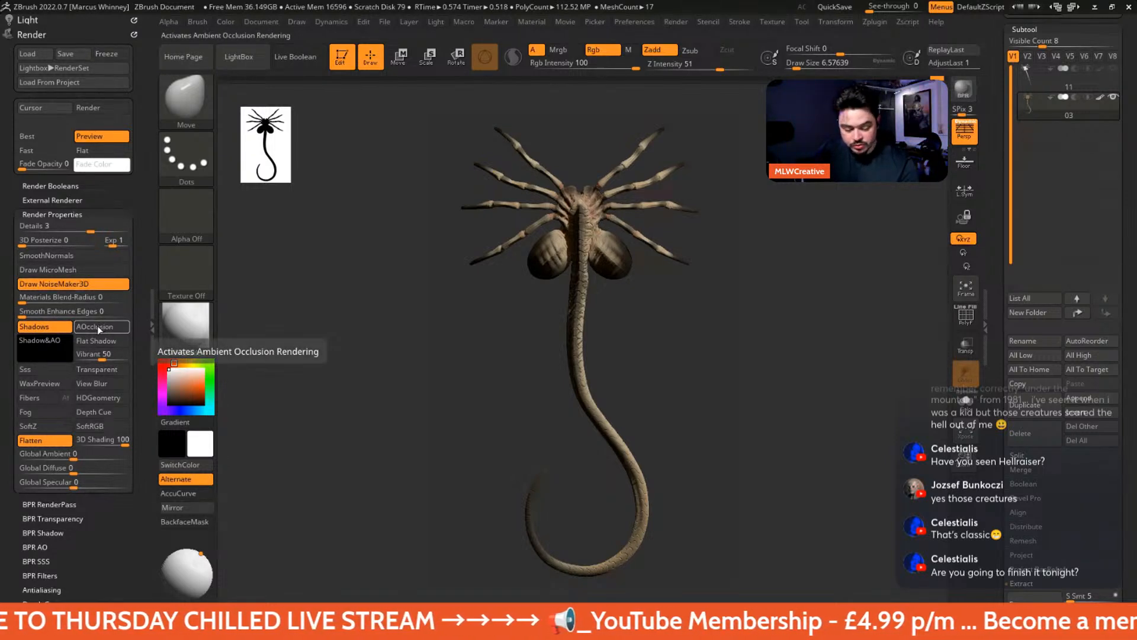
- Configure the BPR shadow with an angle of 13.31361, a blur of 2 and 130 rays
click(48, 532)
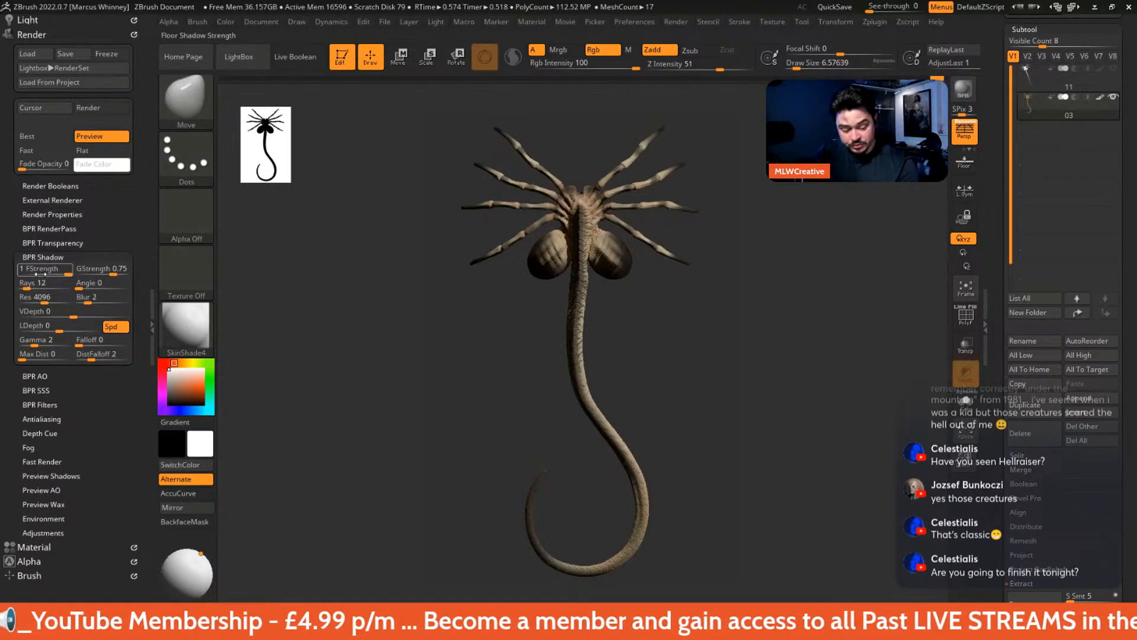
drag(81, 287, 86, 289)
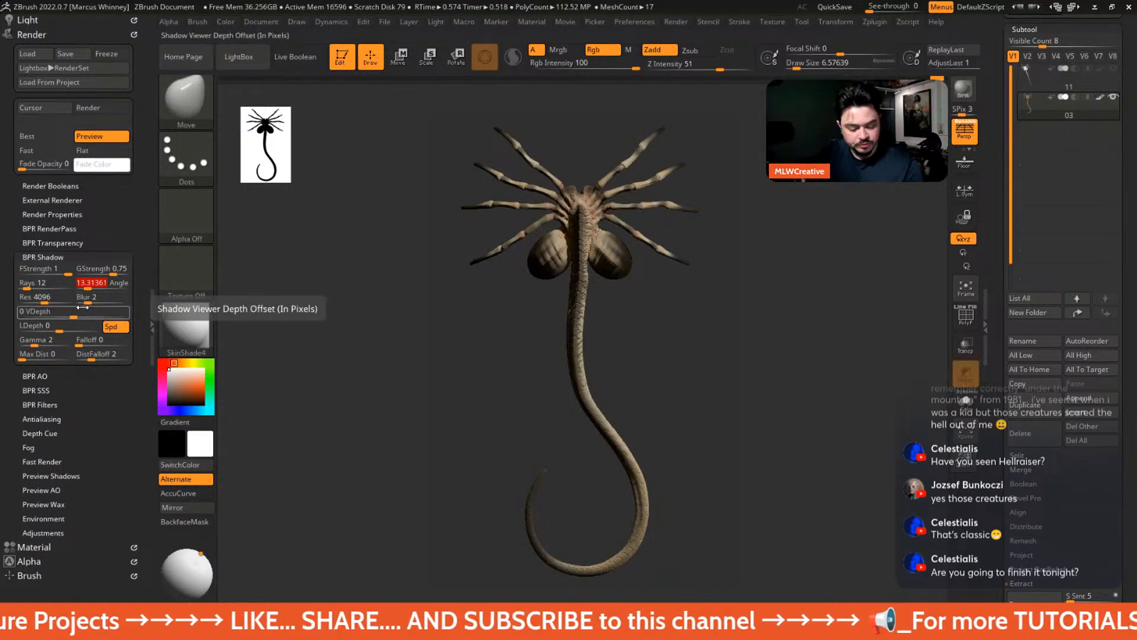
click(88, 302)
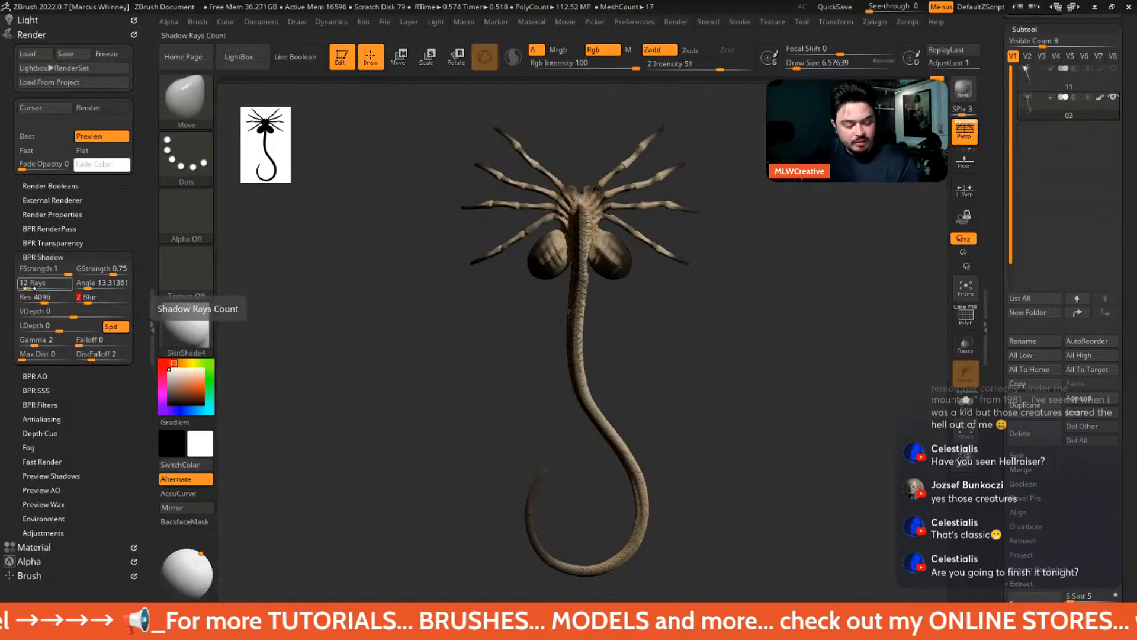
drag(29, 288, 36, 288)
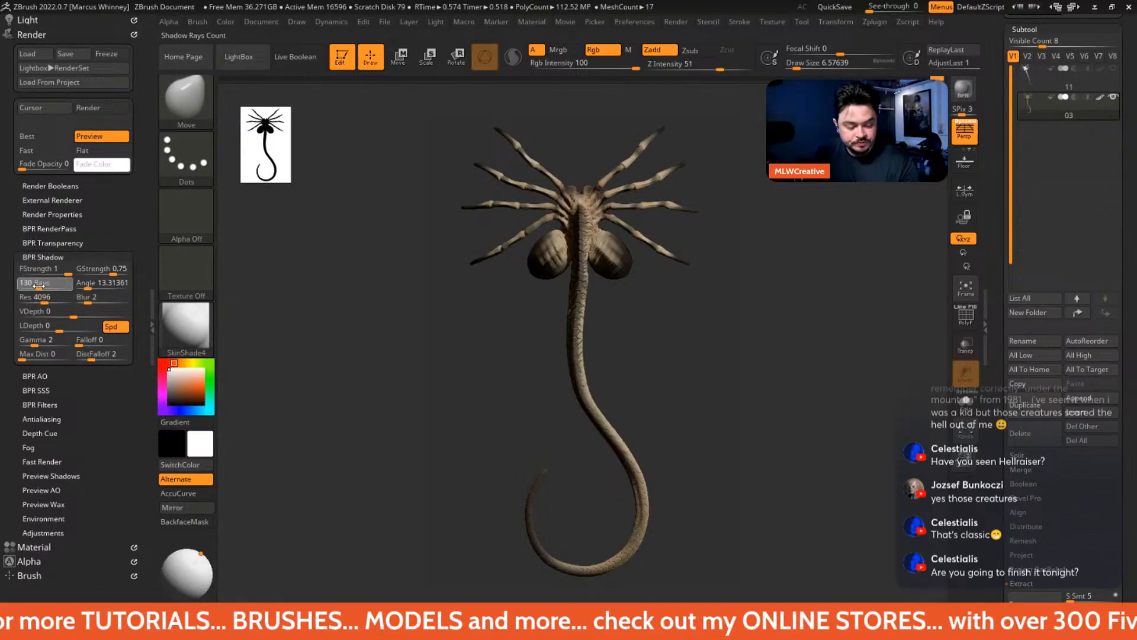
- Set the BPR ambient occlusion to blur 0, resolution 4202, 121 rays and VDepth 1
click(53, 376)
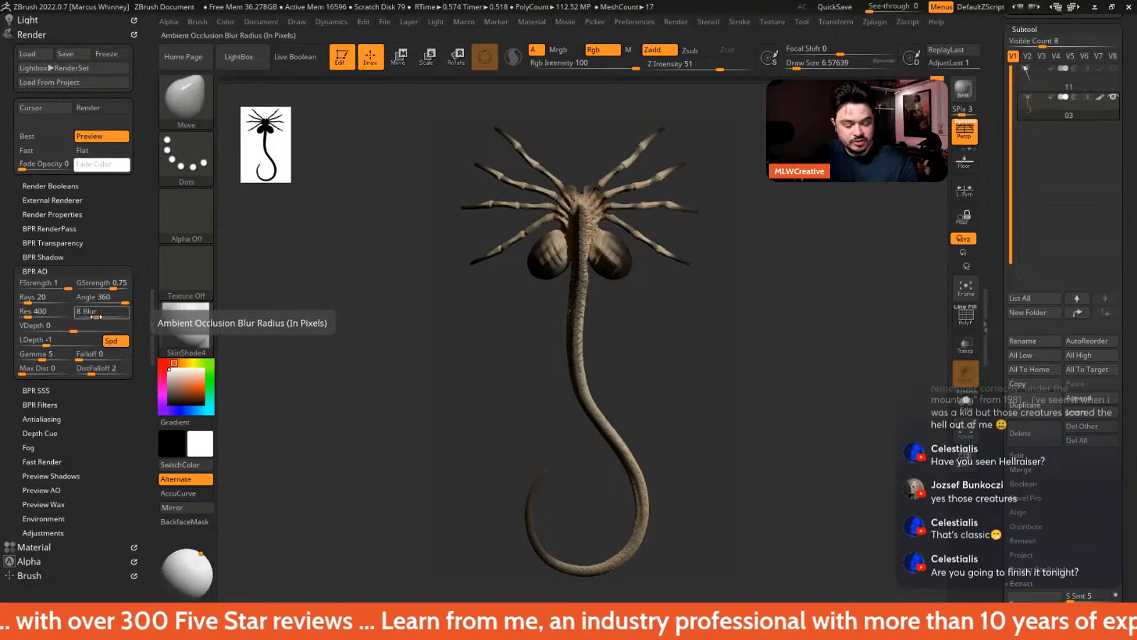
drag(95, 317, 43, 315)
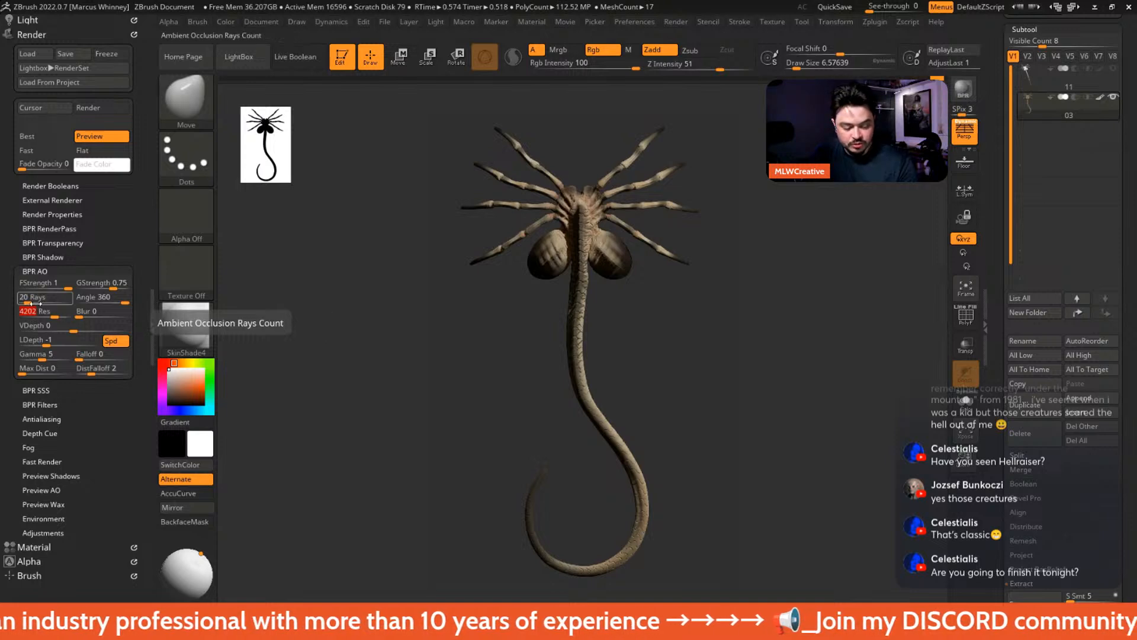
drag(27, 299, 37, 300)
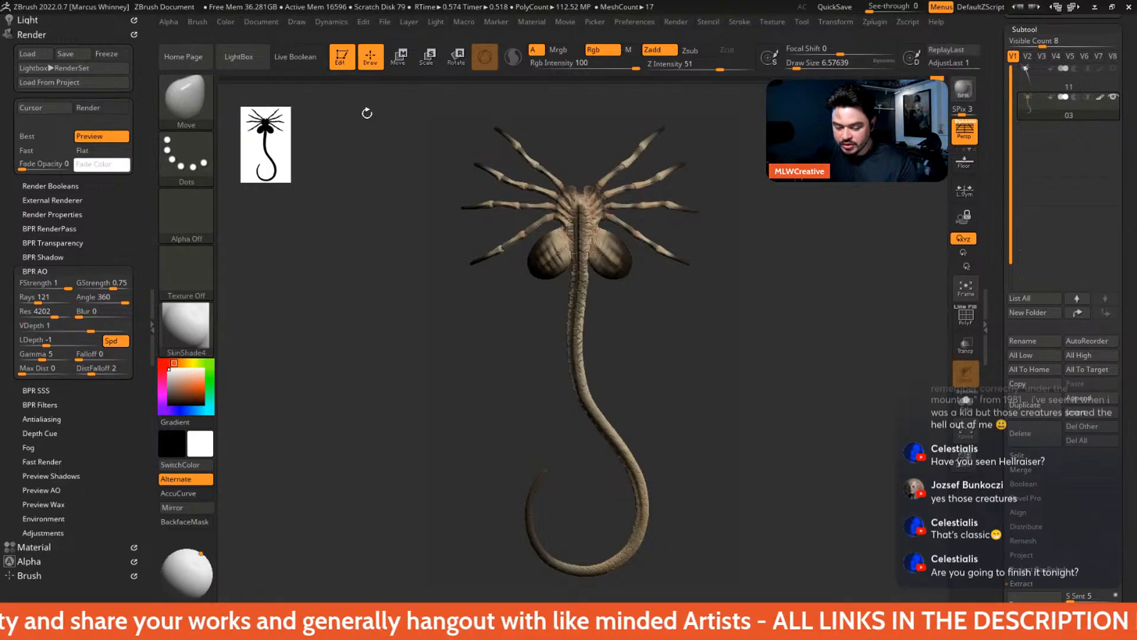
- Store the current back view as custom view 1 in the ZAppLink properties and save the views
click(271, 22)
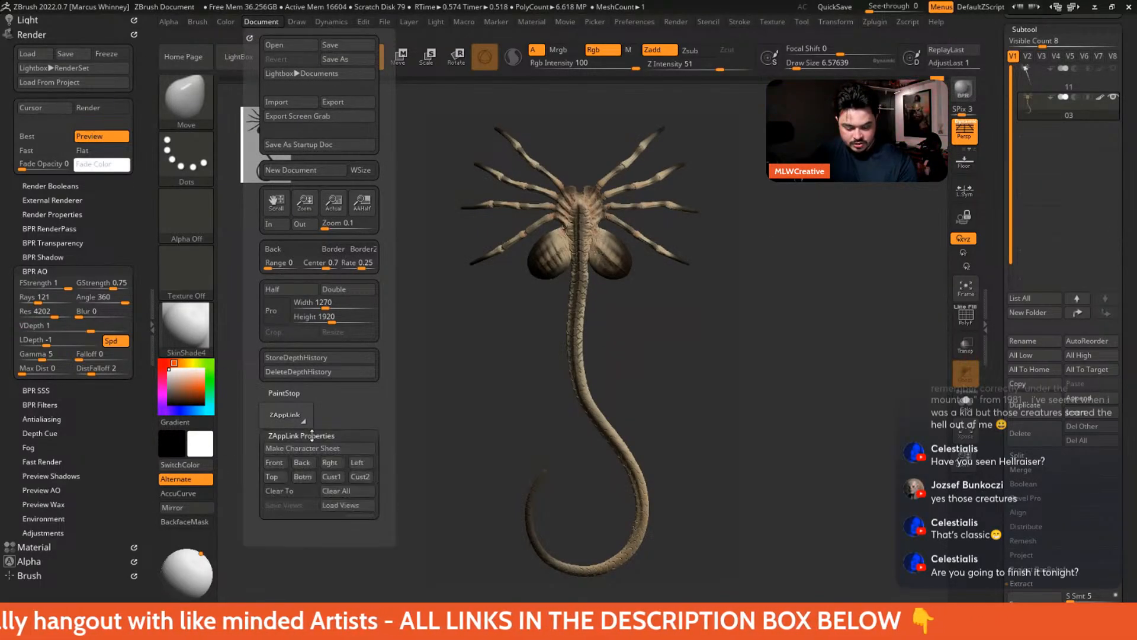
click(335, 481)
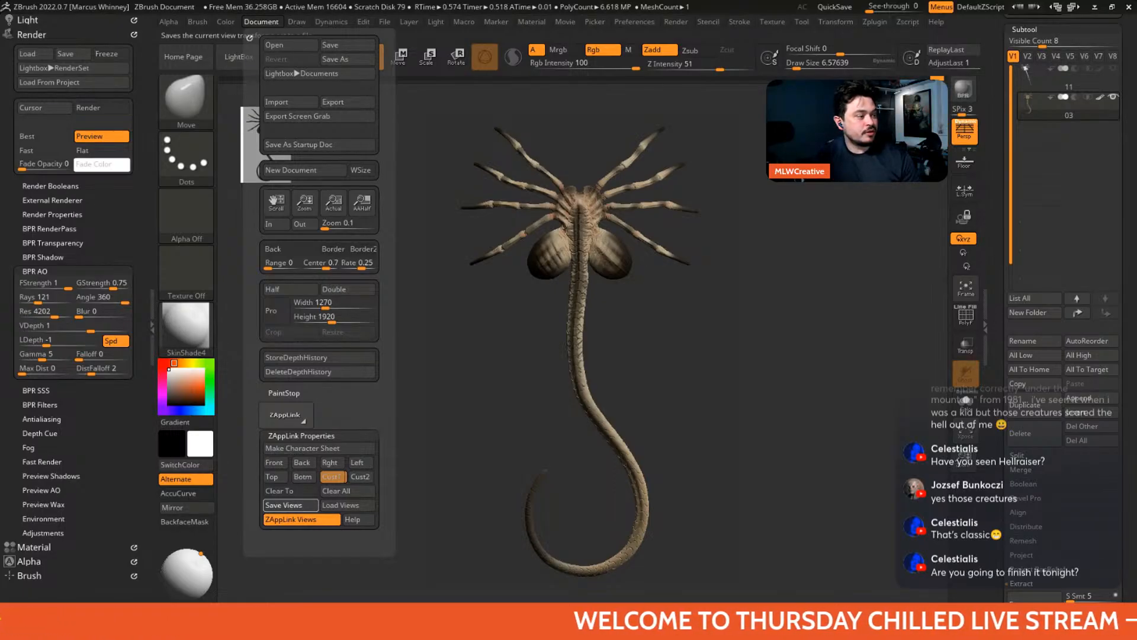
click(291, 505)
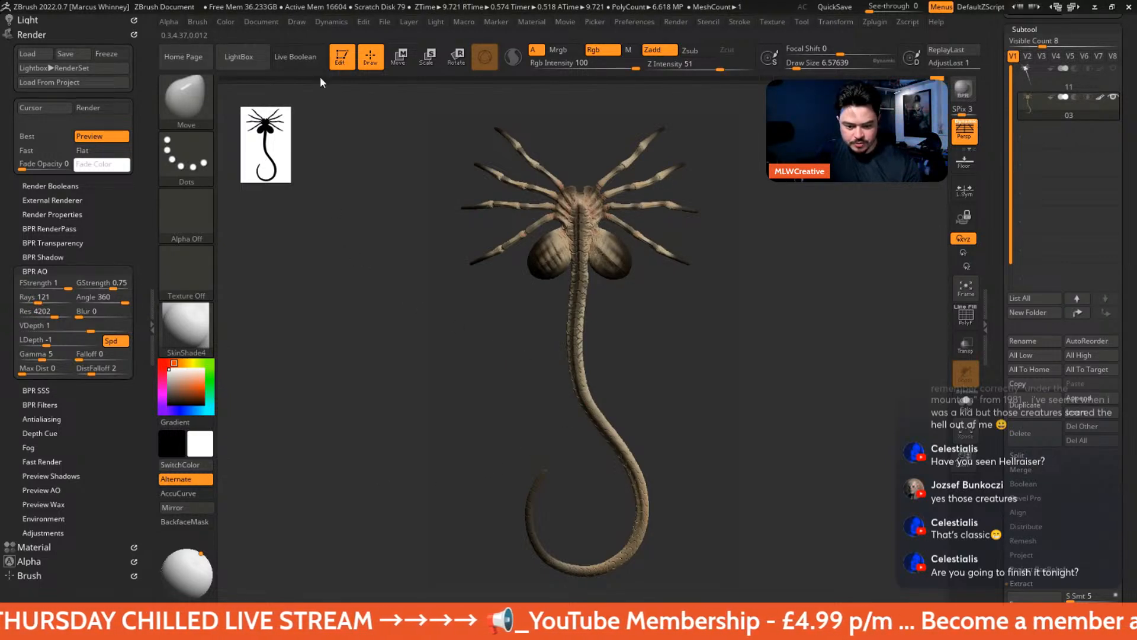
click(263, 22)
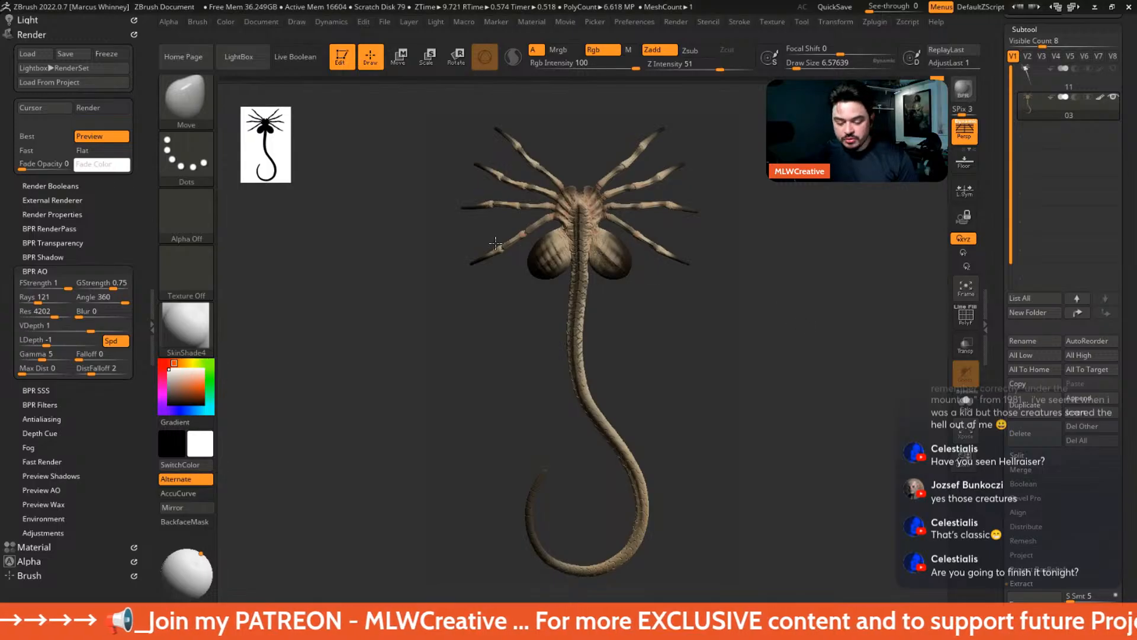
- Make a BPR render with the new shadow and occlusion settings and inspect its render pass maps
click(249, 22)
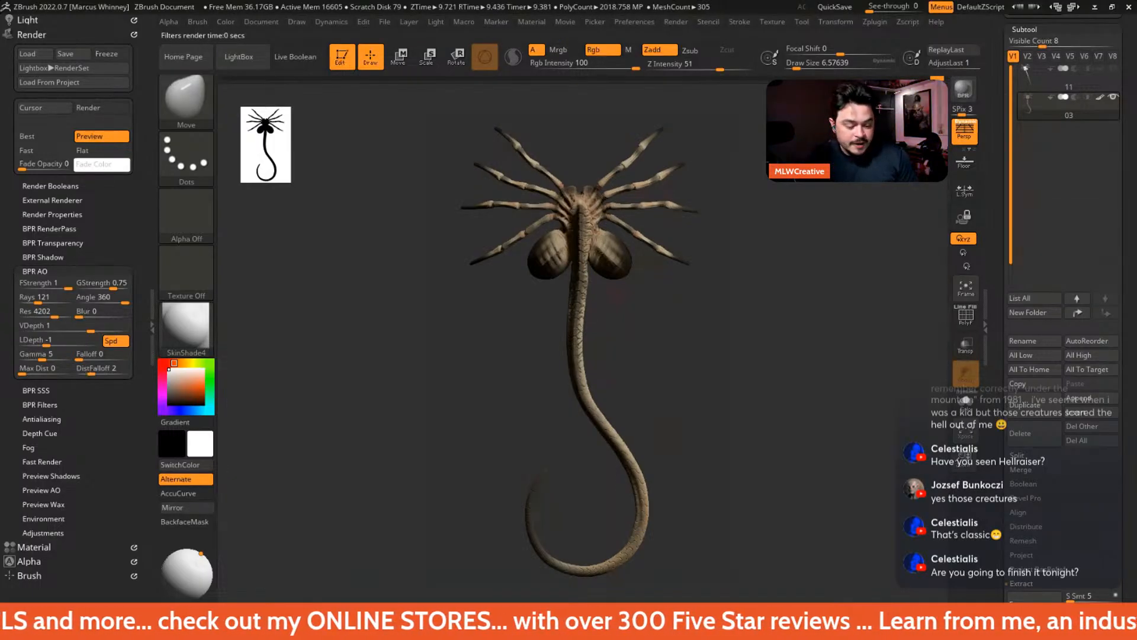
click(59, 227)
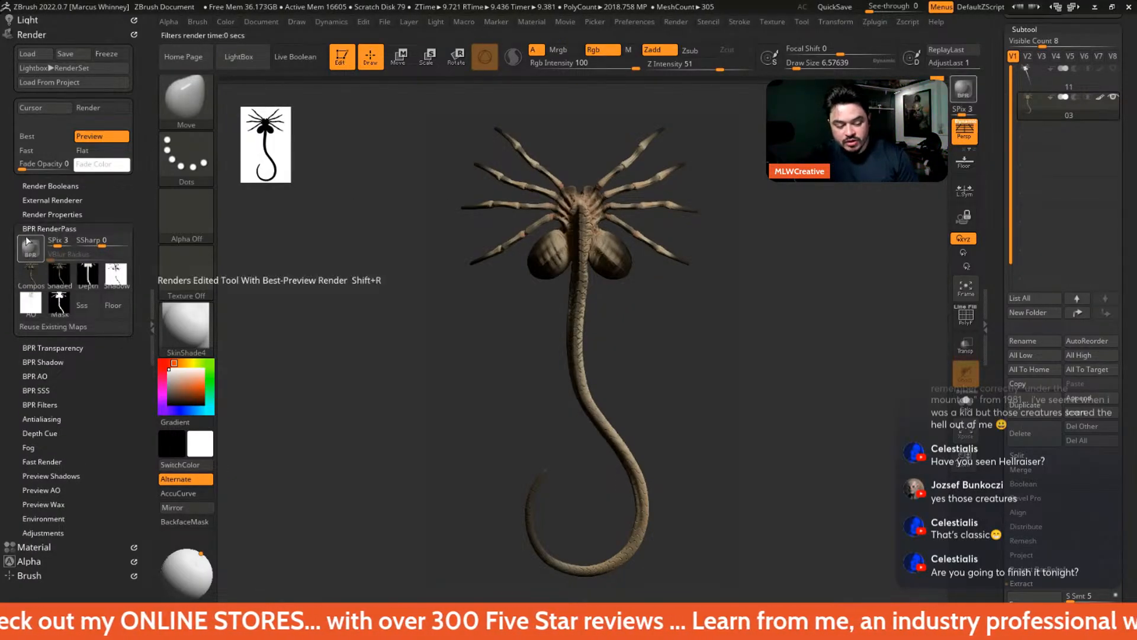
mouse_move(98, 277)
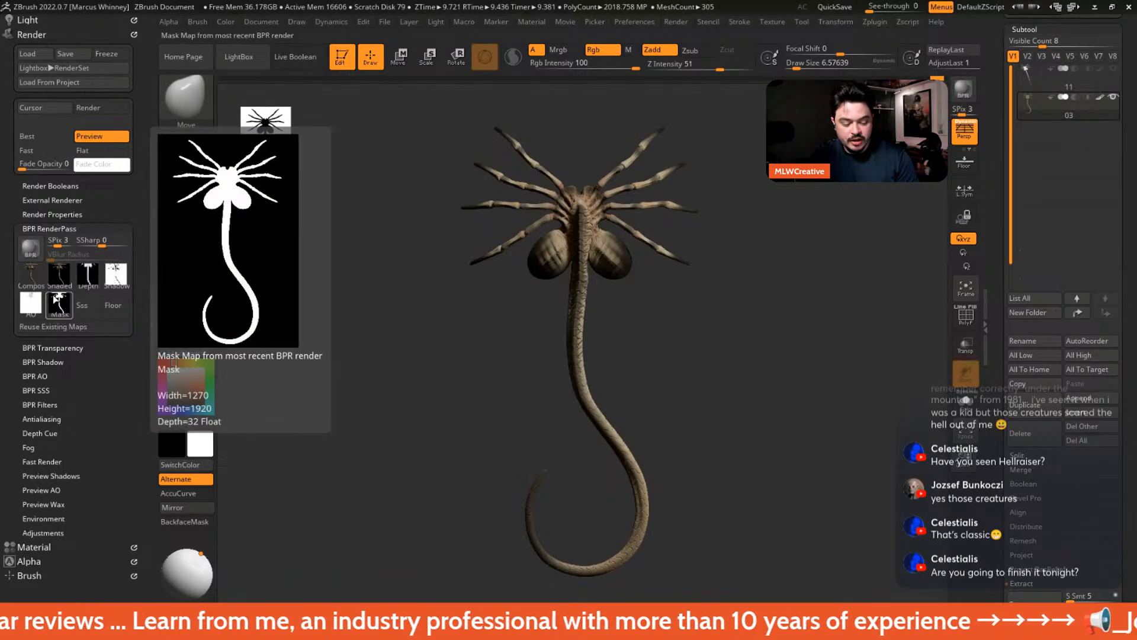
mouse_move(30, 305)
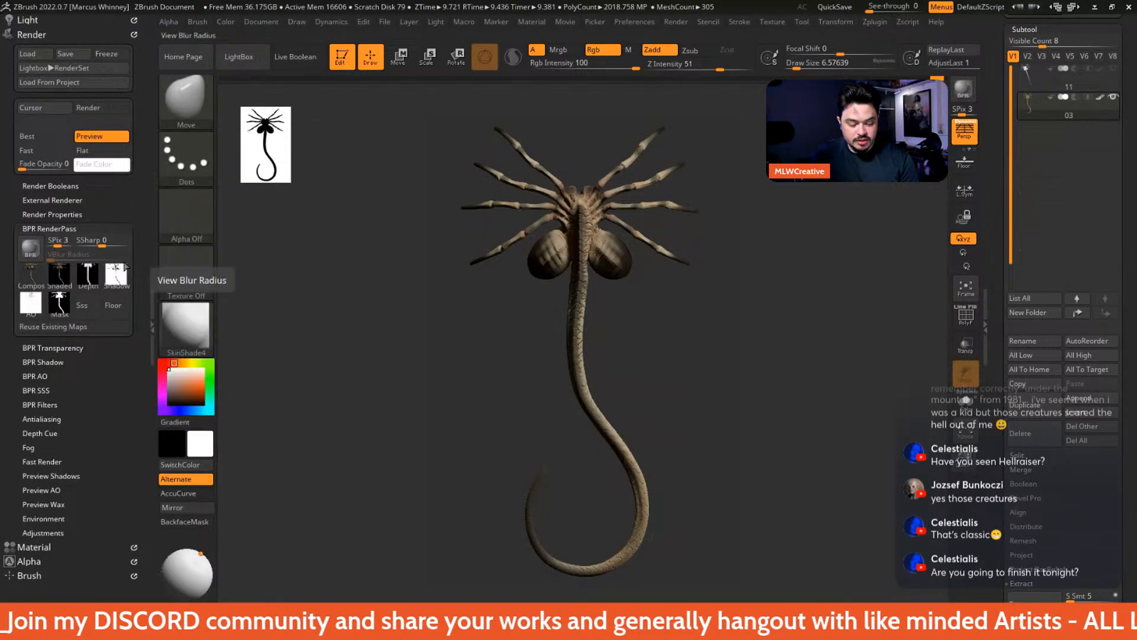
- Set the BPR shadow's VDepth to -1, make a new BPR render and check its shadow pass
click(63, 362)
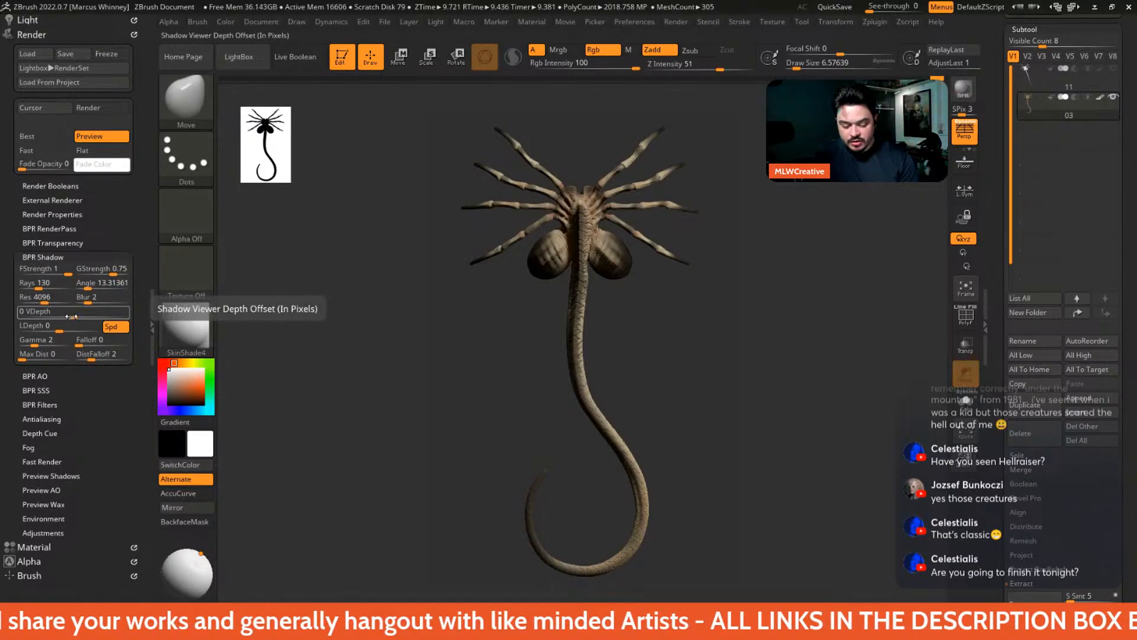
drag(70, 316, 66, 316)
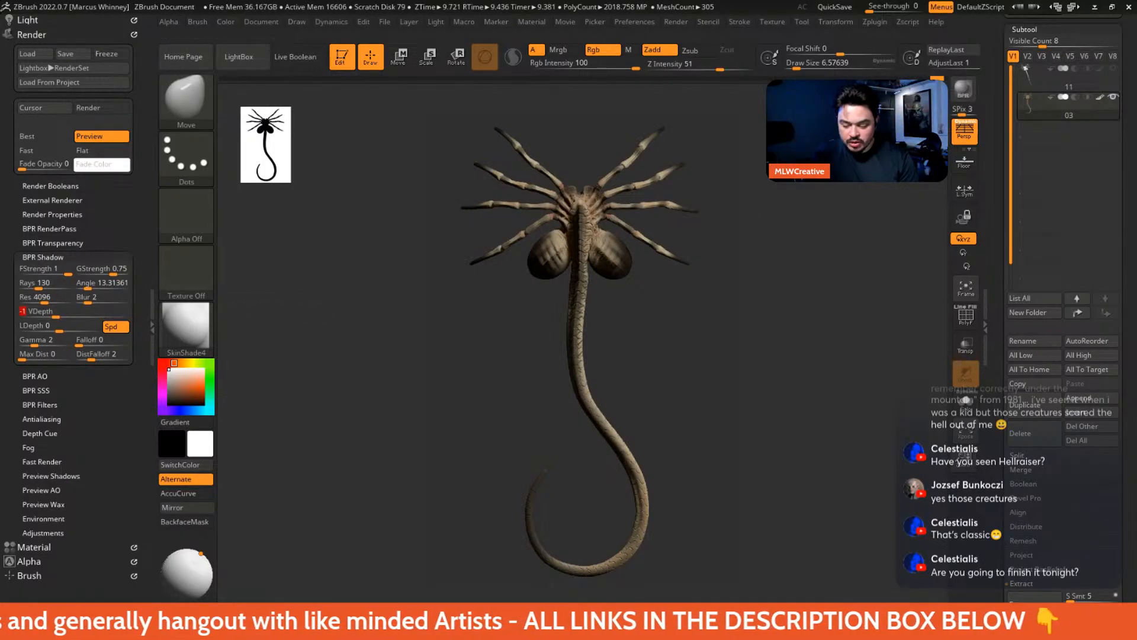
key(shift+r)
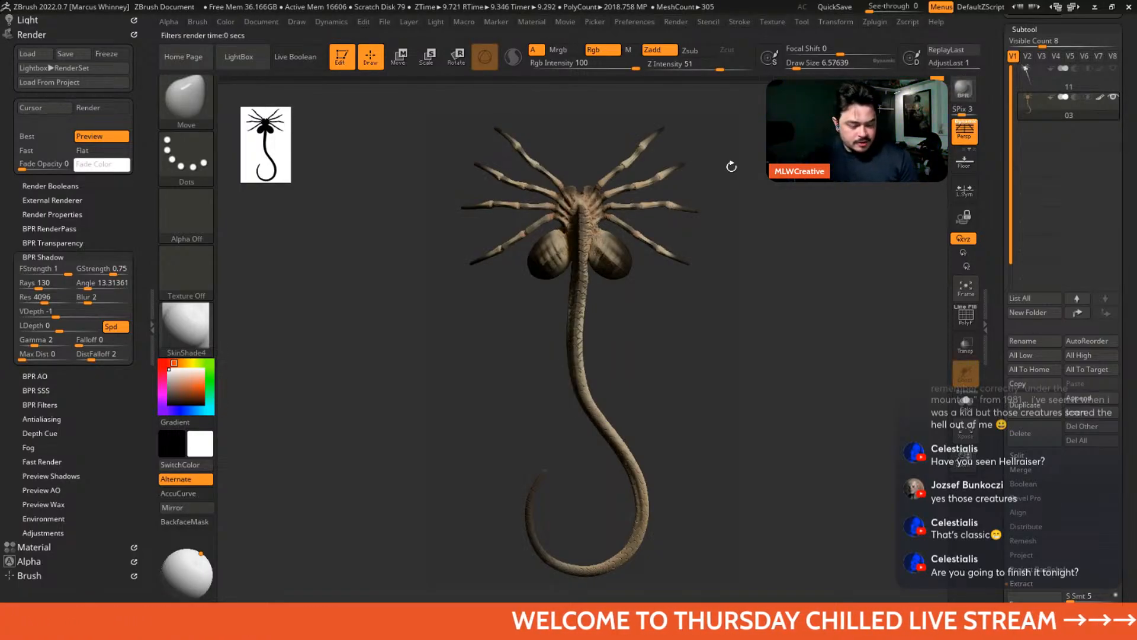
click(50, 229)
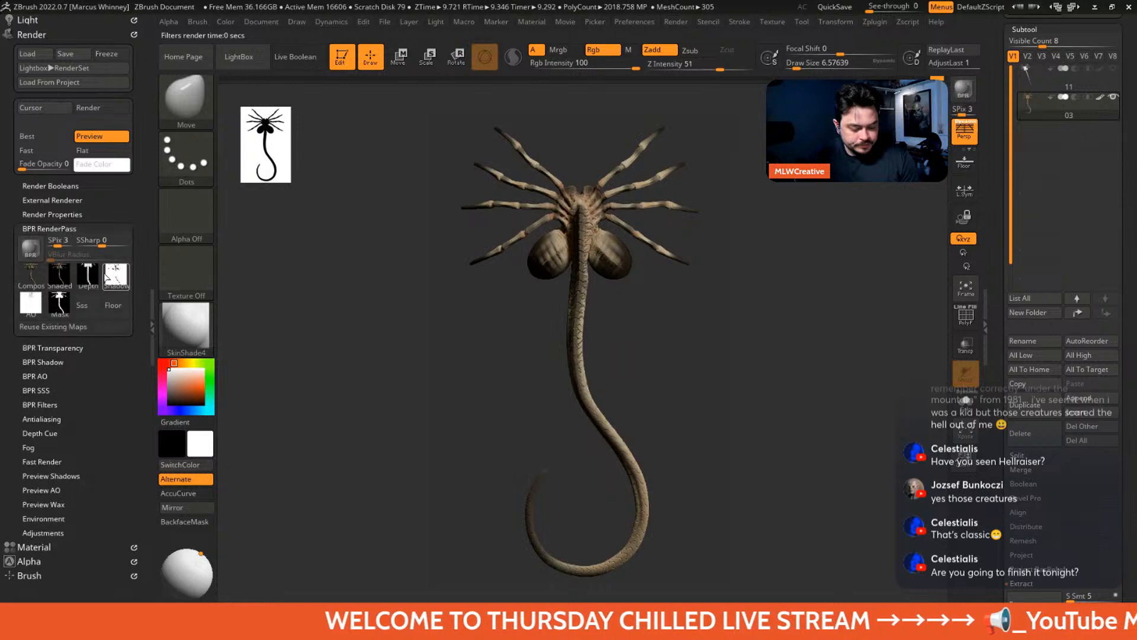
- Export the mask, ambient occlusion and shadow maps from the latest BPR render
mouse_move(107, 278)
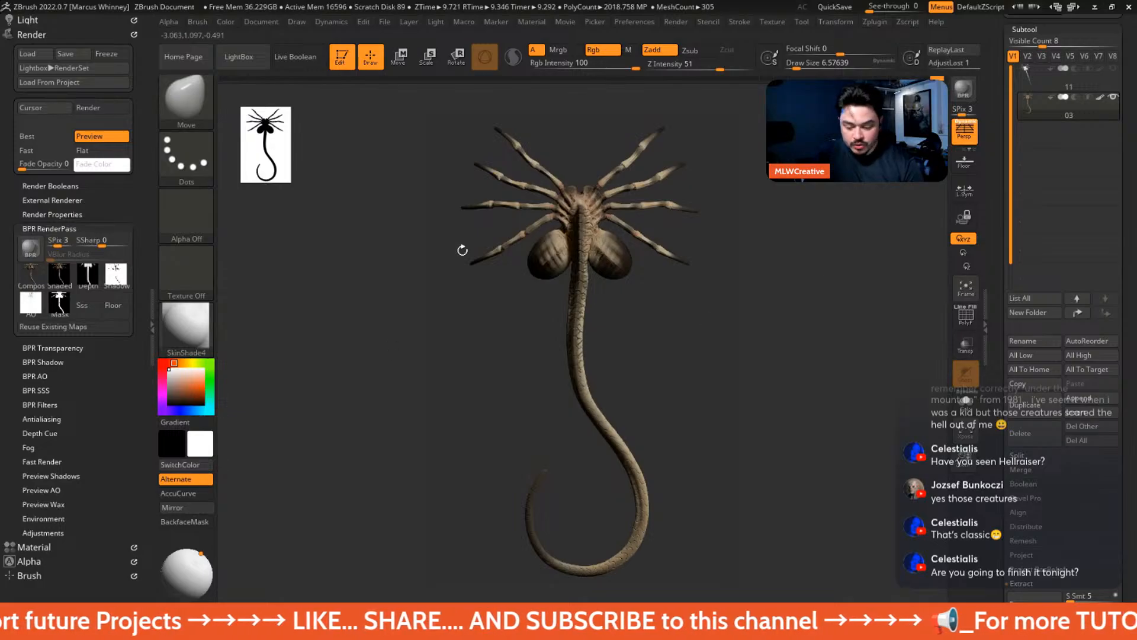
mouse_move(35, 313)
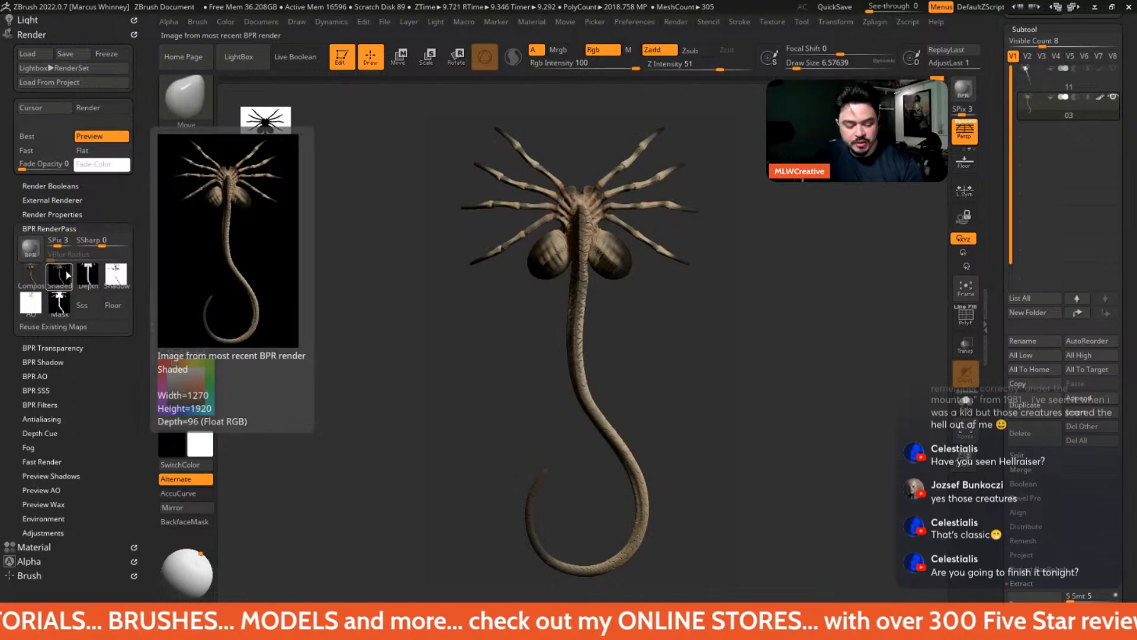
mouse_move(70, 312)
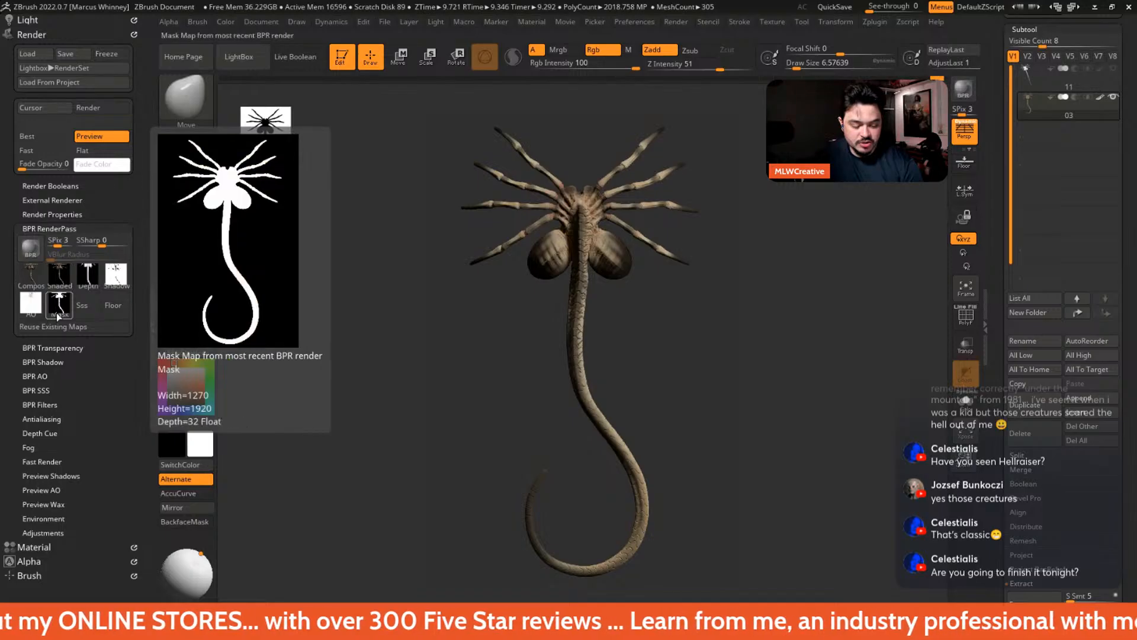
click(57, 310)
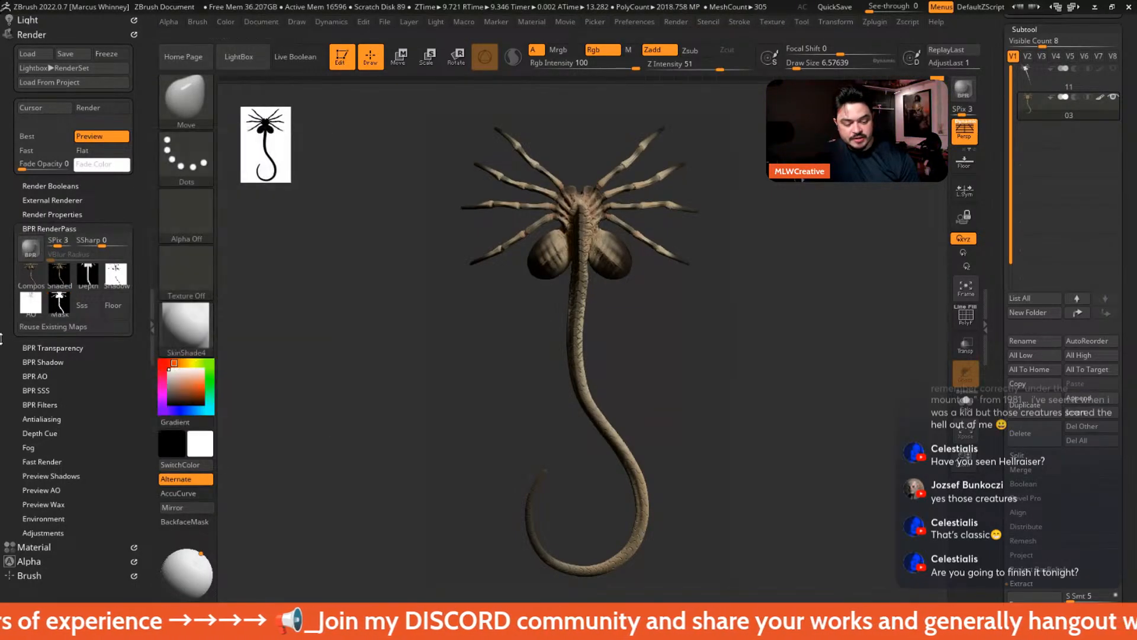
click(28, 305)
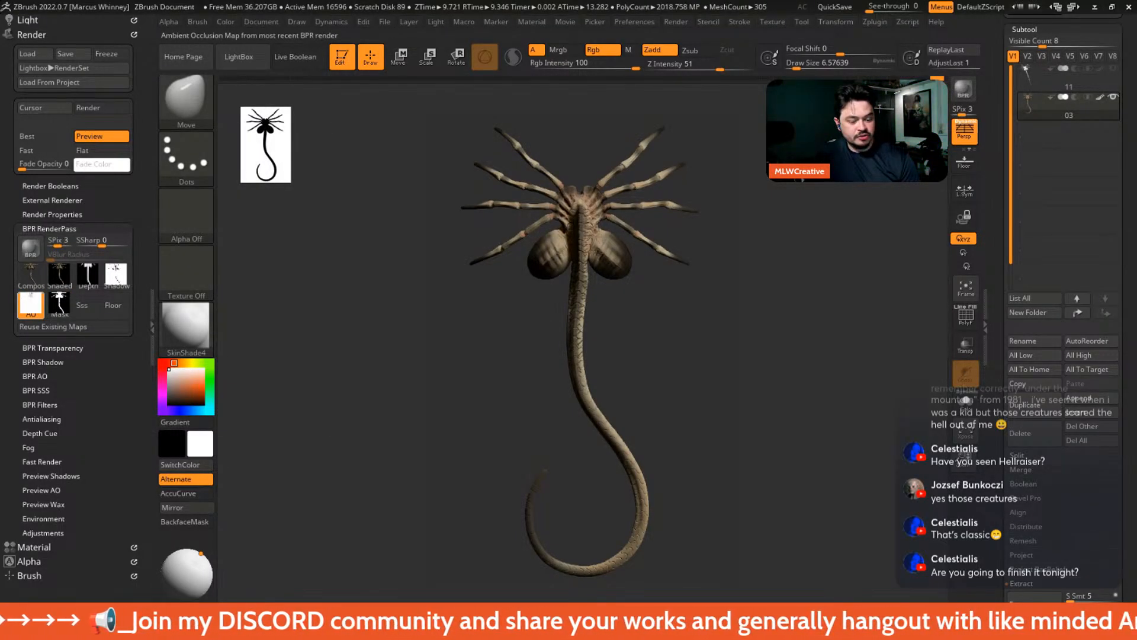
click(117, 274)
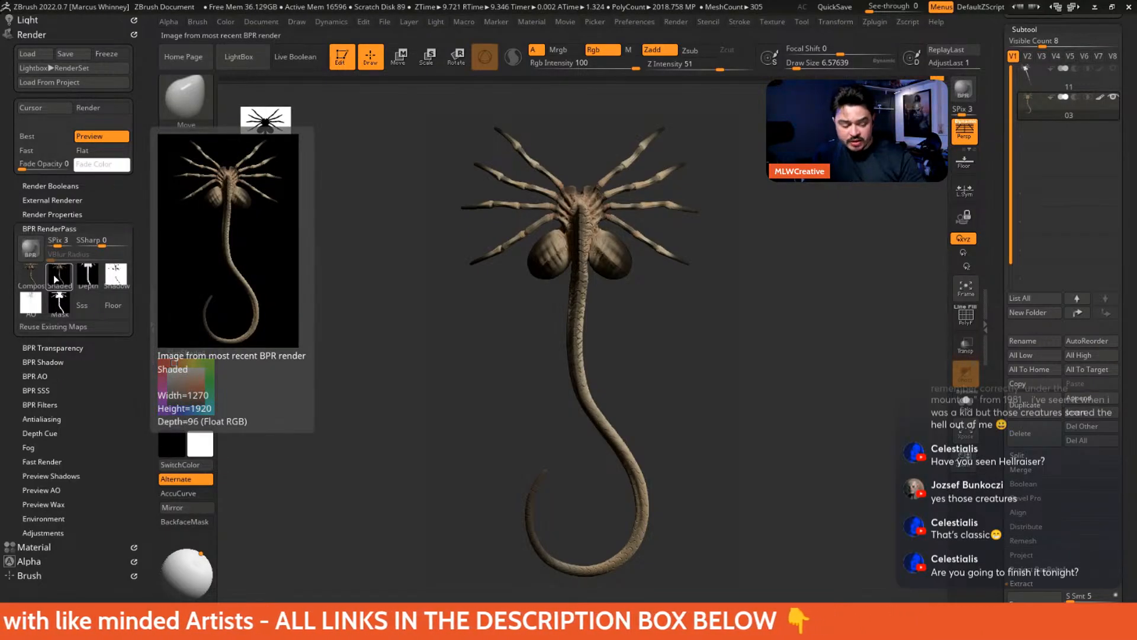
- Turn off shadows and ambient occlusion in the render properties and make a new BPR render
click(52, 215)
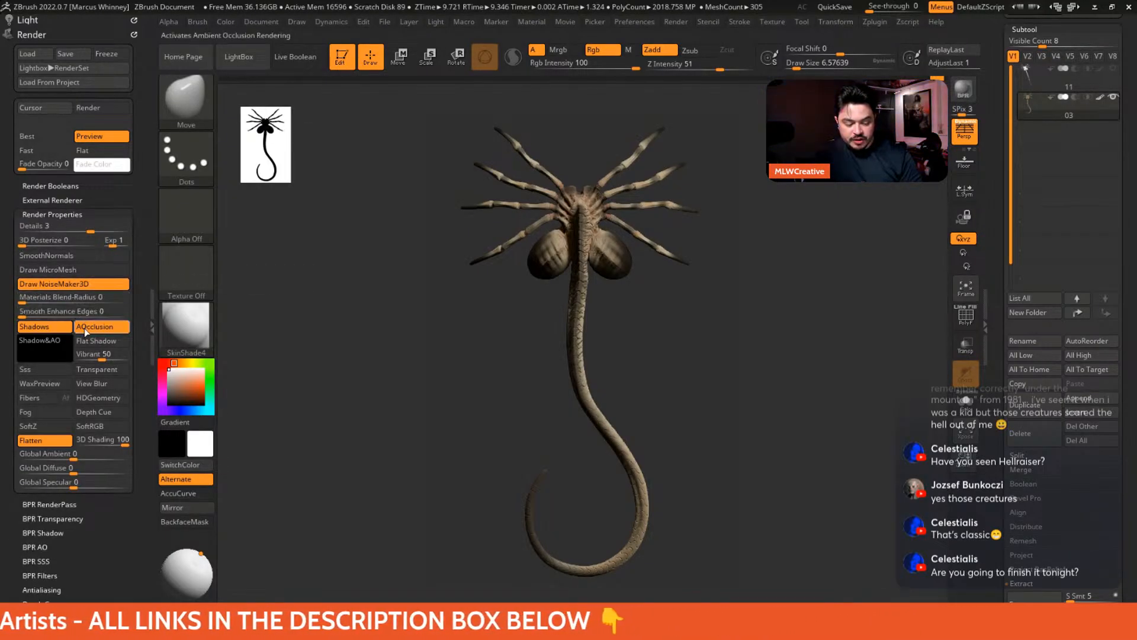
click(59, 330)
click(61, 212)
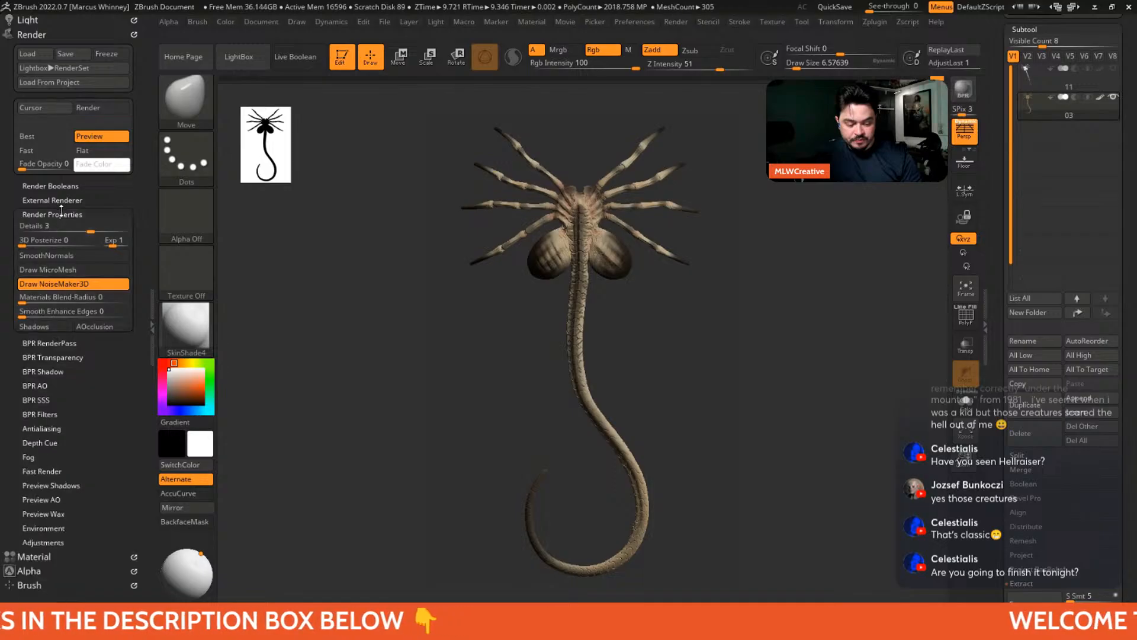
click(61, 212)
click(963, 90)
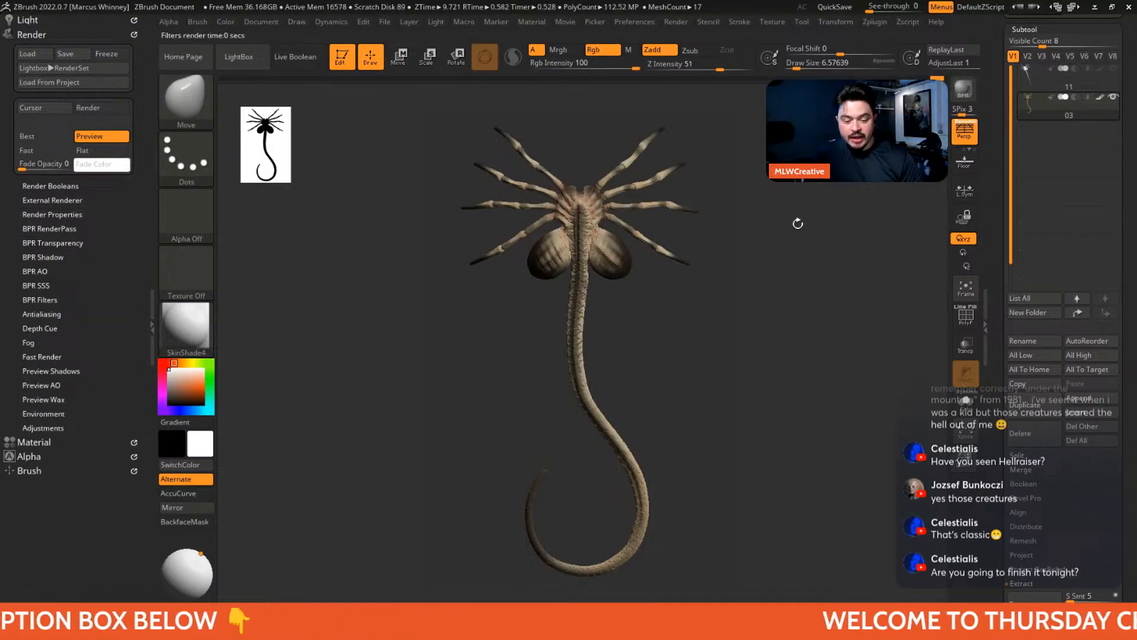
- Export the shaded pass of the BPR render made without shadows and ambient occlusion
click(60, 257)
click(68, 228)
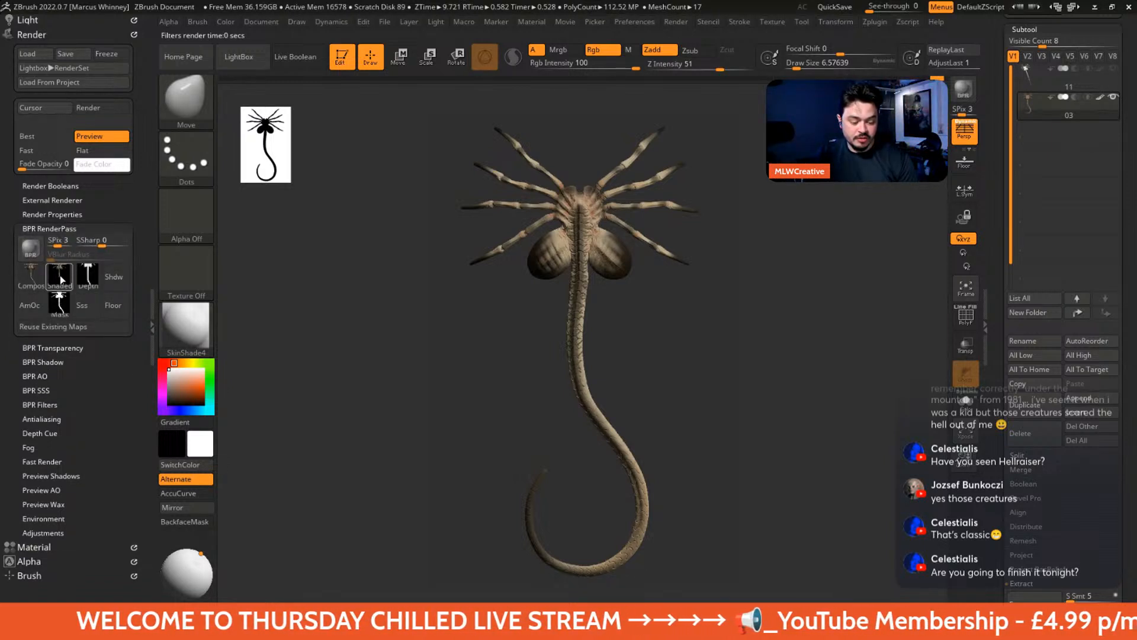
mouse_move(60, 276)
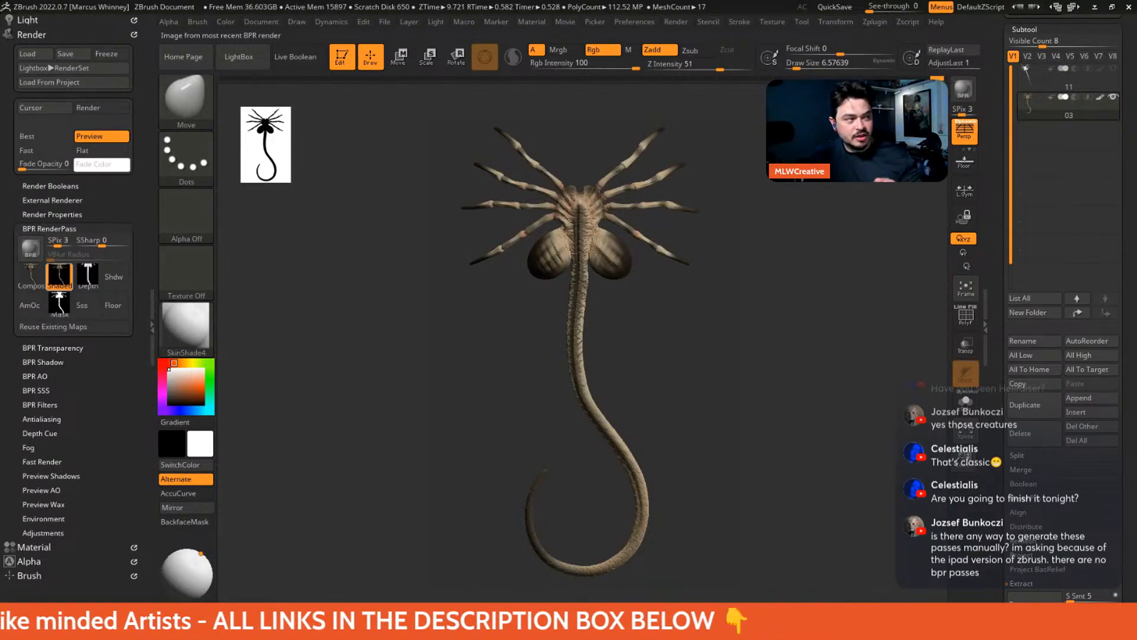
mouse_move(59, 276)
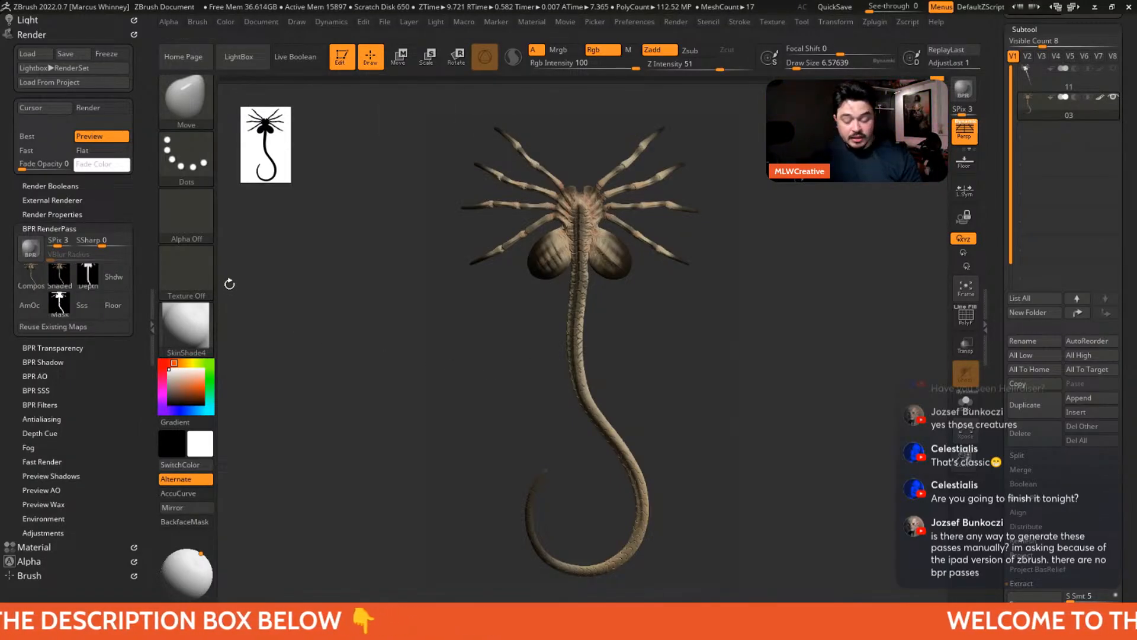
- Apply the Flat Color material to the facehugger, make a BPR render and export its shaded pass
click(192, 329)
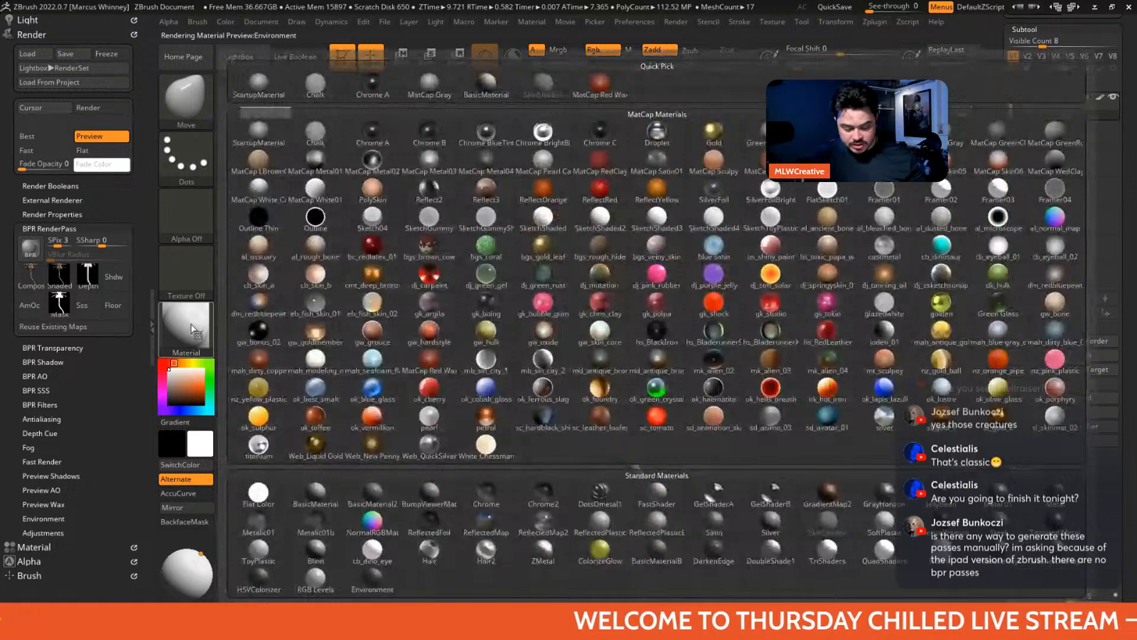
click(258, 492)
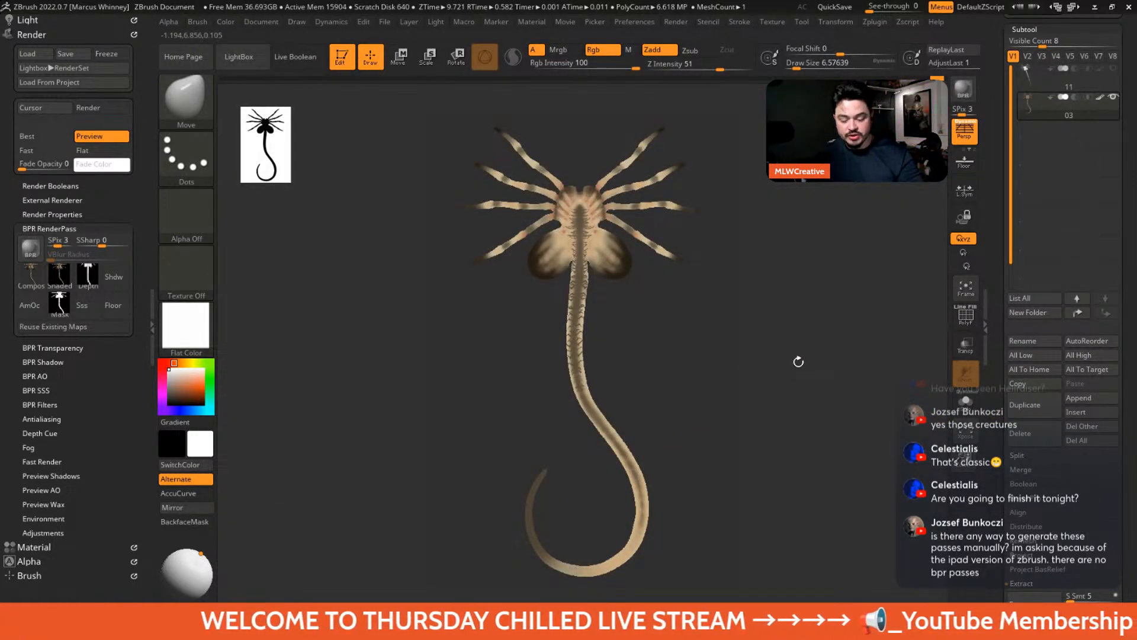
click(199, 320)
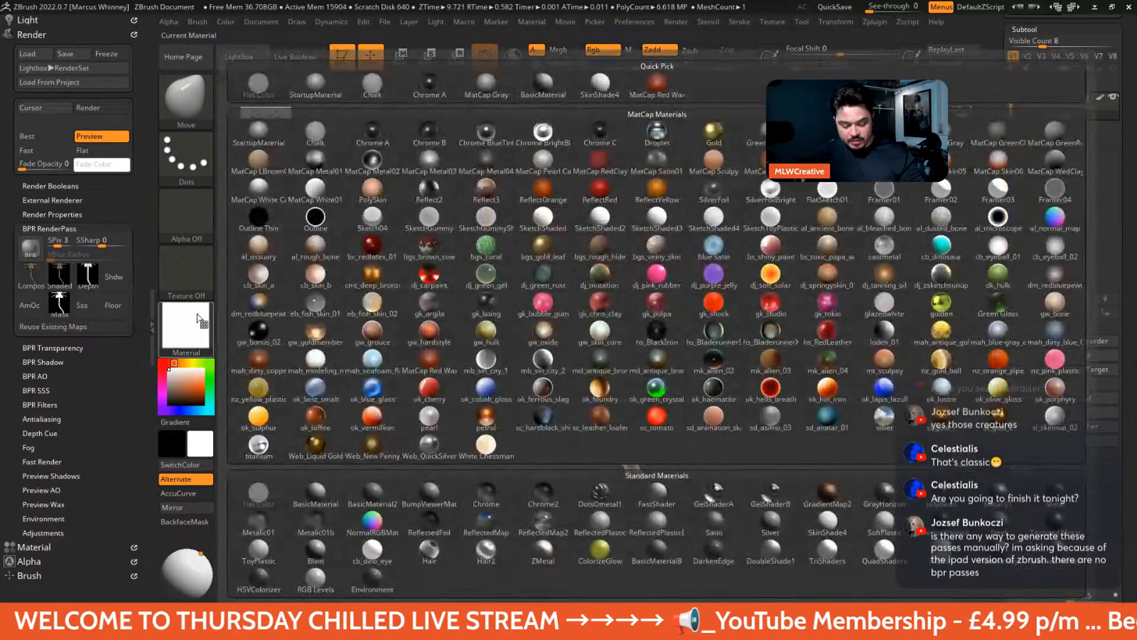
click(258, 492)
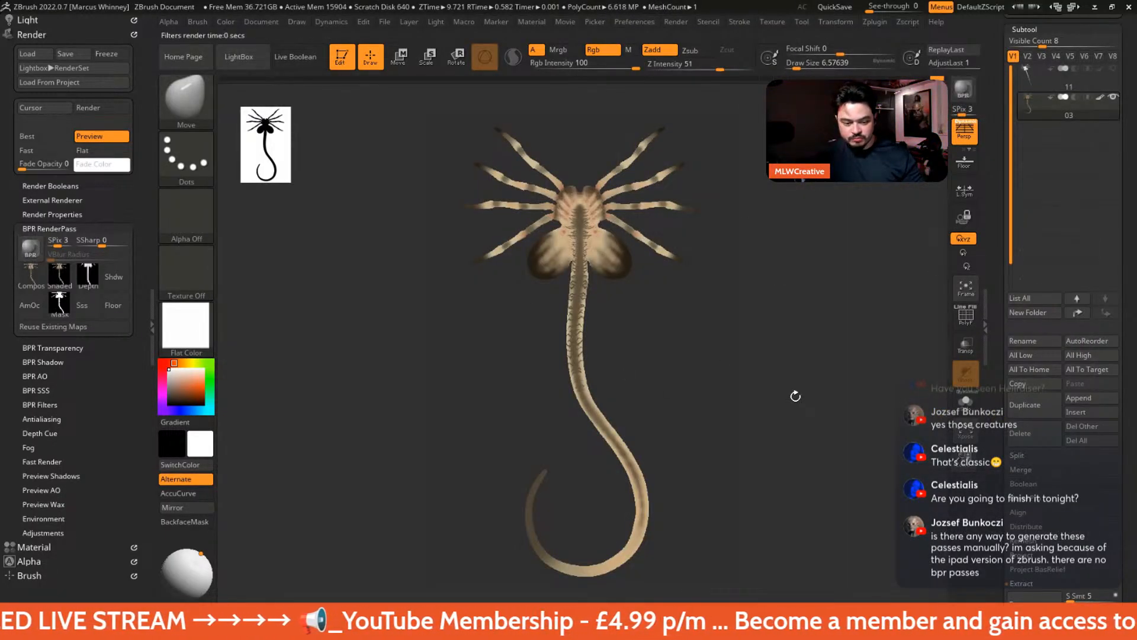
click(60, 276)
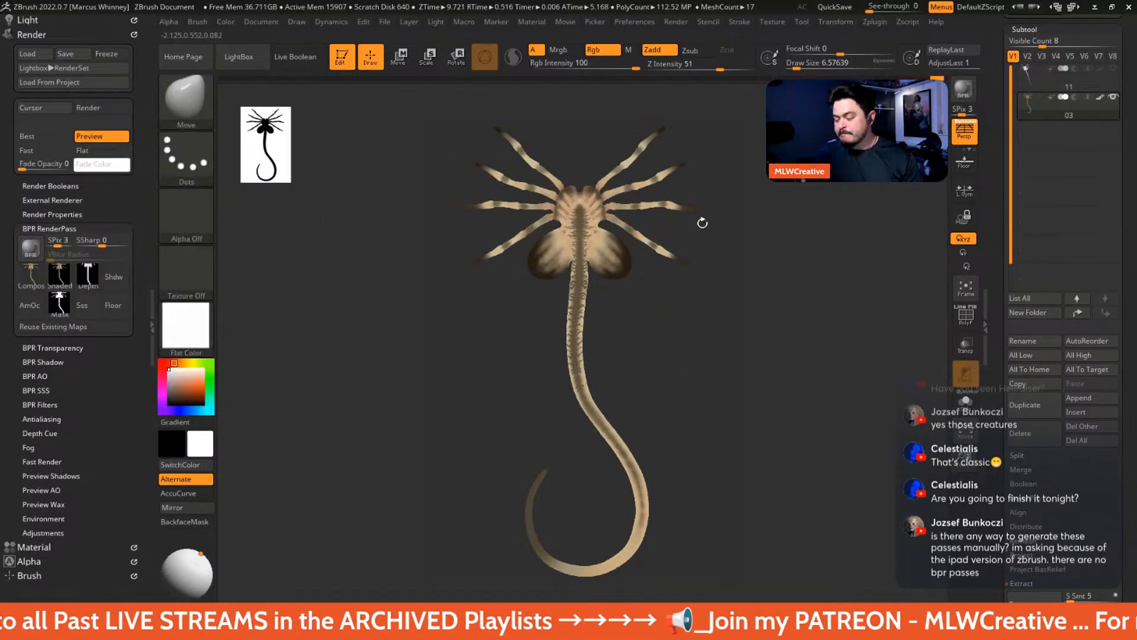
- Turn off the polypaint display of subtool 03 and apply the MatCap Skin04 material
click(1100, 96)
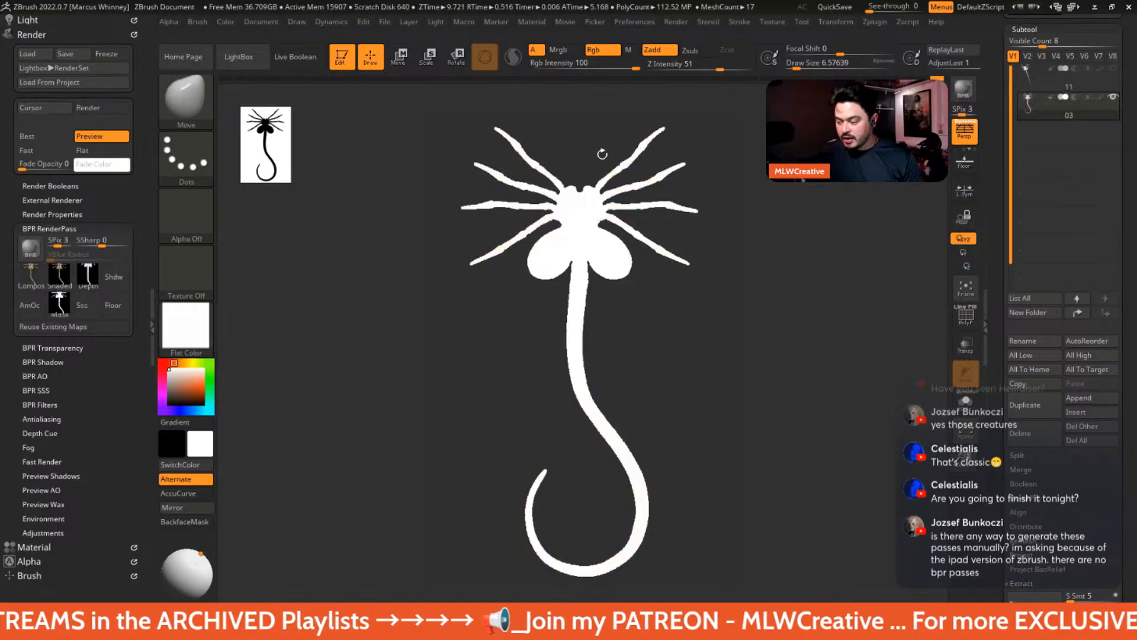
mouse_move(1098, 94)
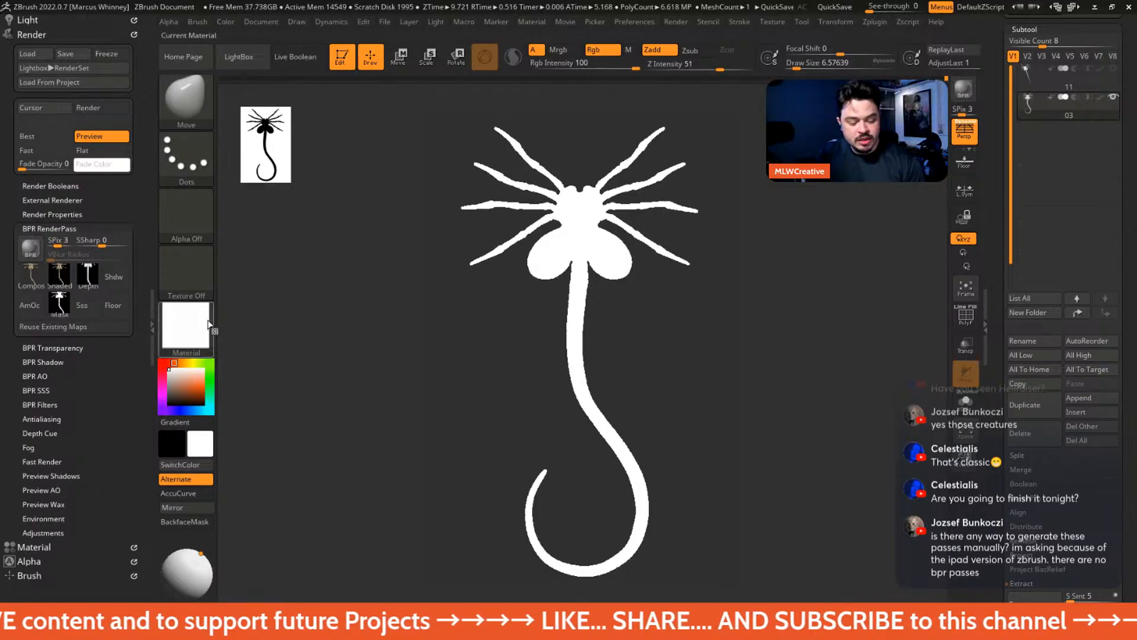
click(208, 324)
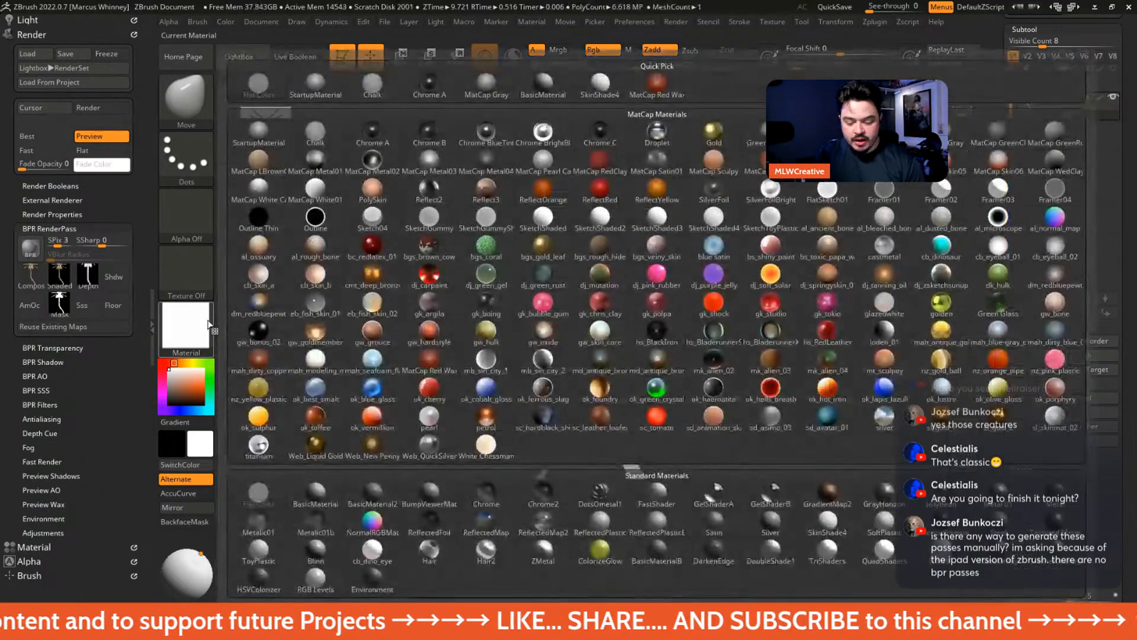
click(882, 189)
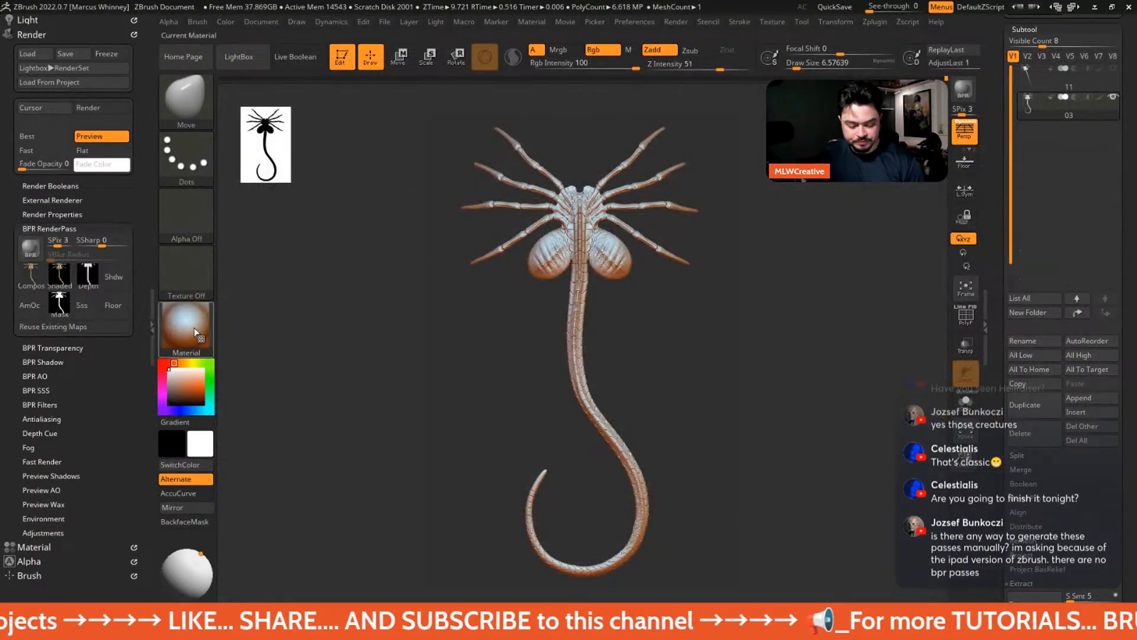
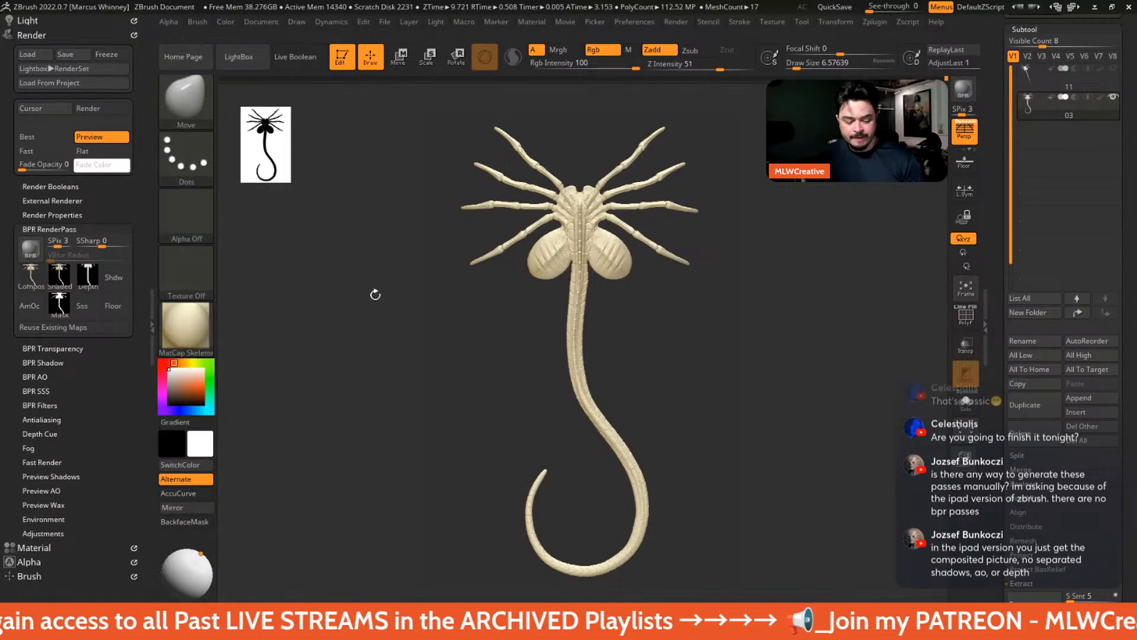
- Apply the ReflectedMap material, make a BPR render and export its shaded pass
click(191, 321)
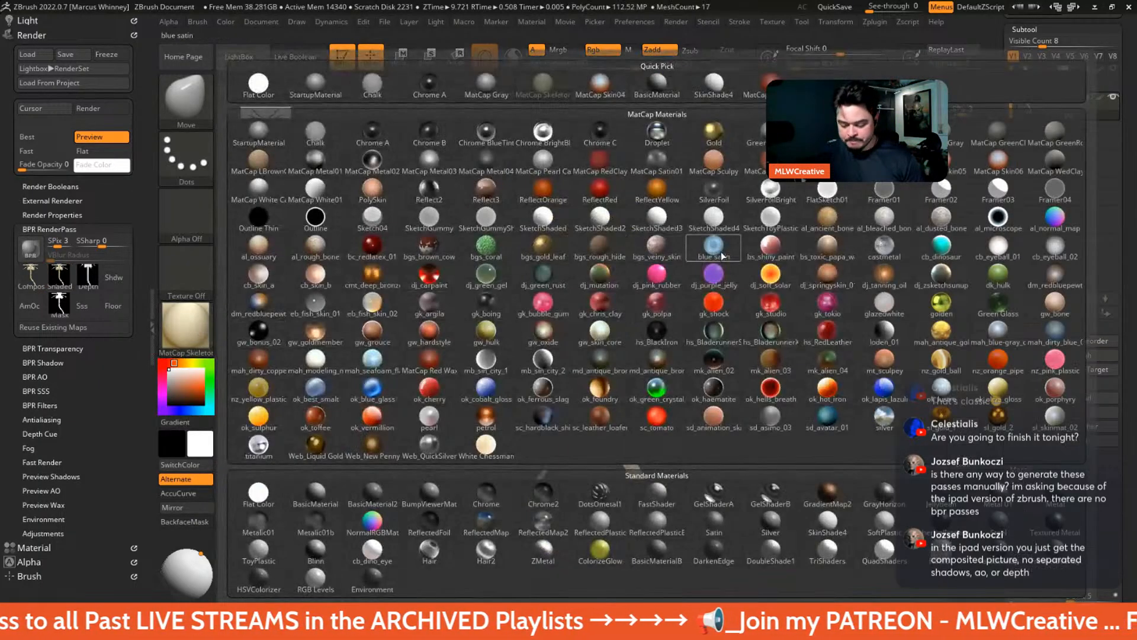
click(486, 520)
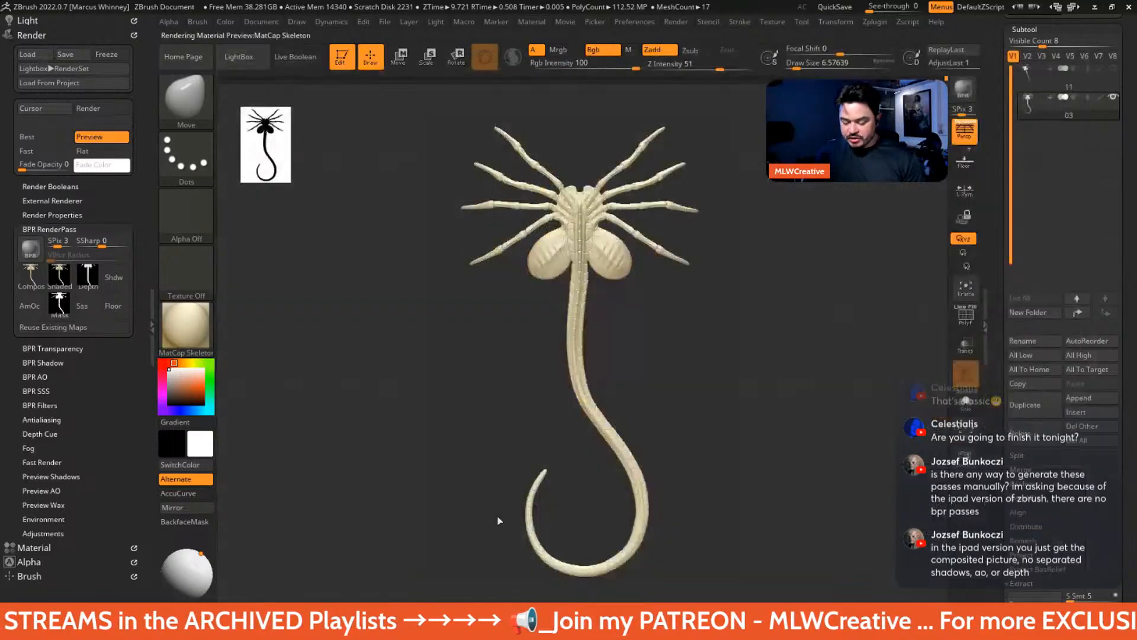
click(968, 93)
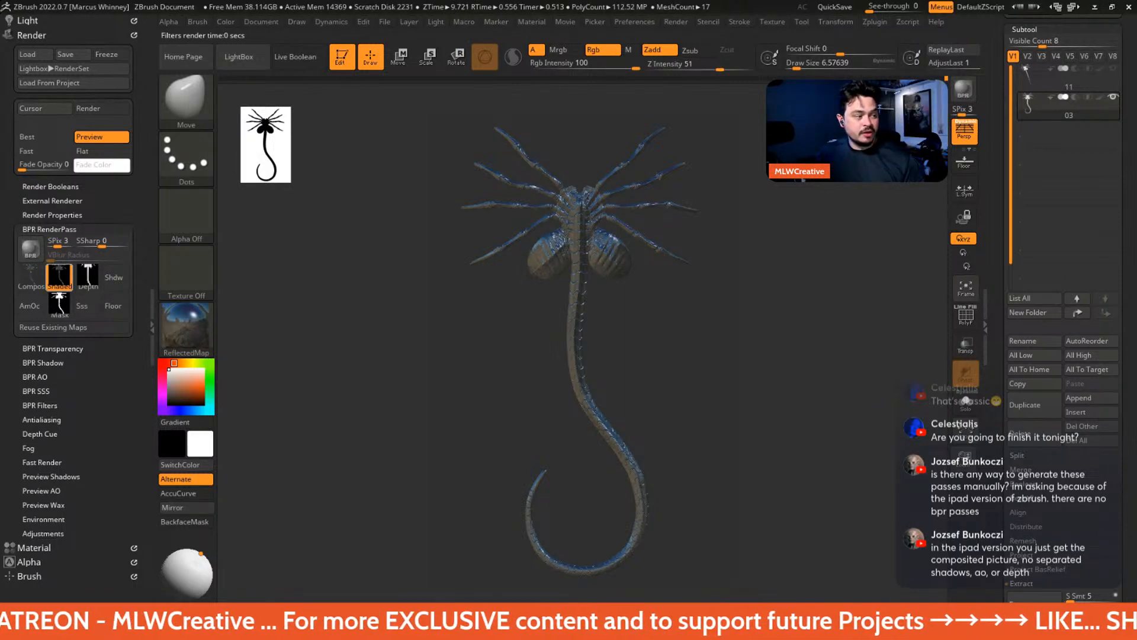
mouse_move(59, 276)
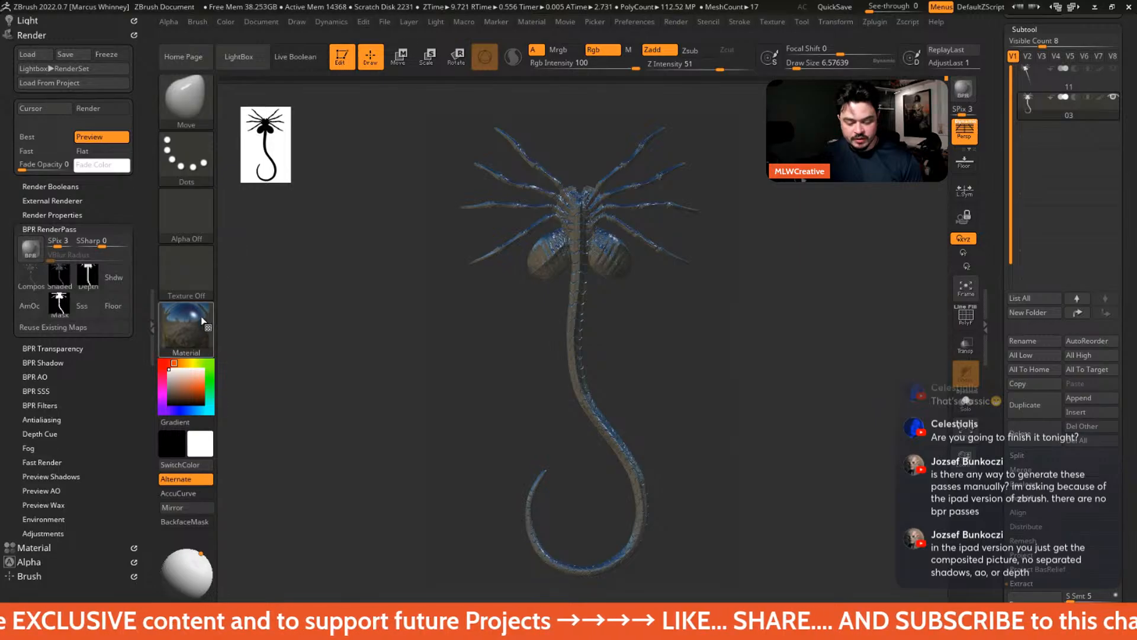
- Apply the ReflectedMap2 material, make a BPR render and export its shaded pass
click(202, 321)
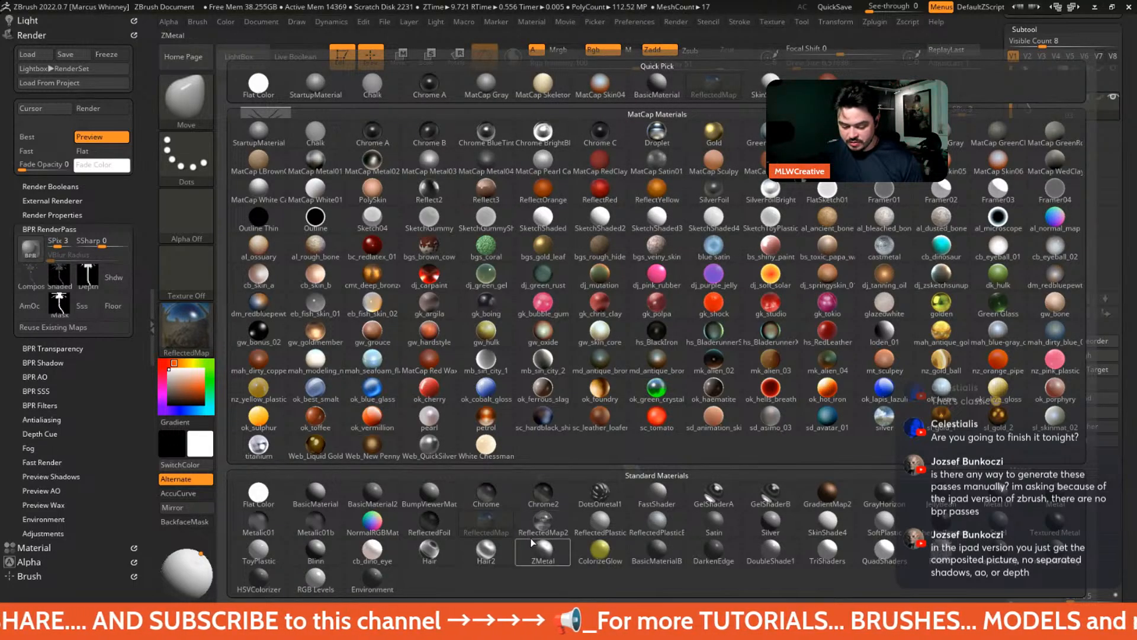
mouse_move(426, 456)
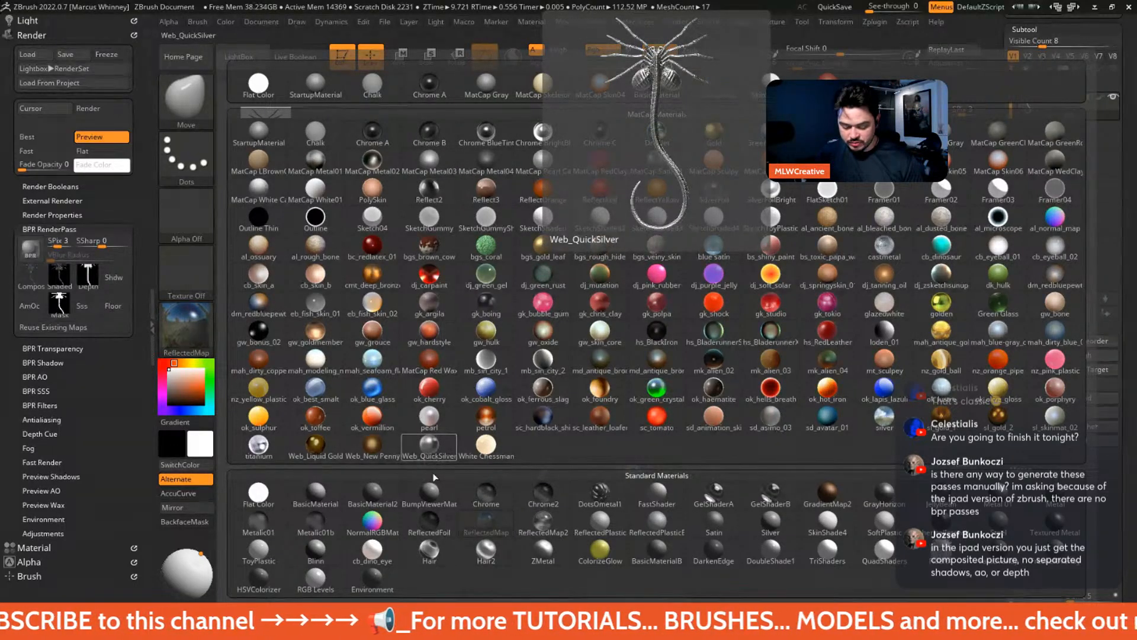
click(430, 450)
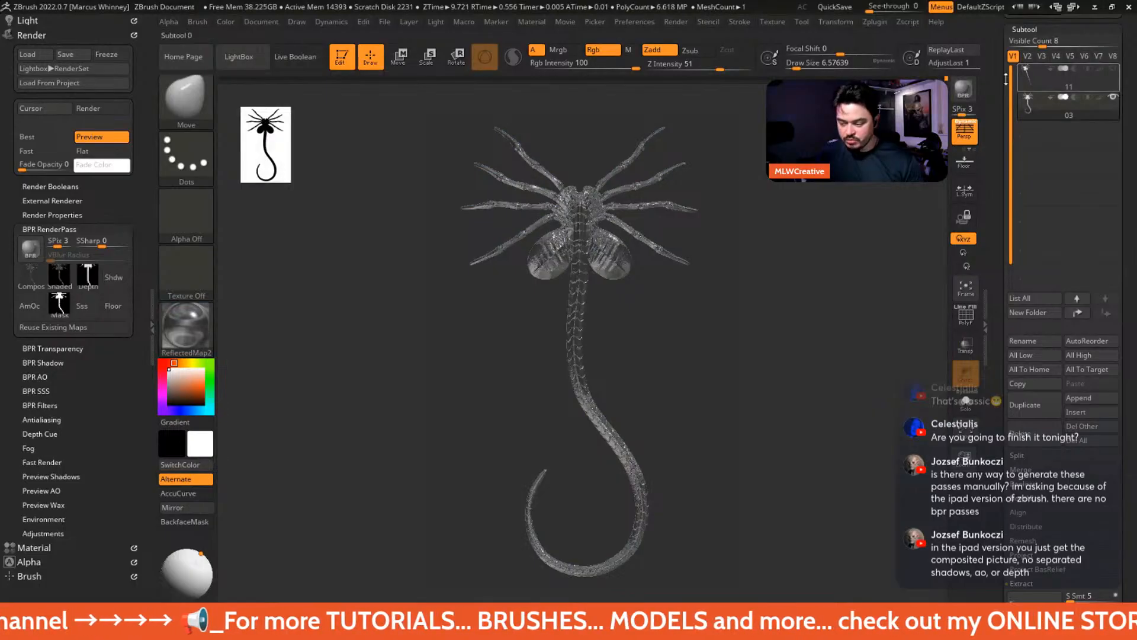
click(964, 89)
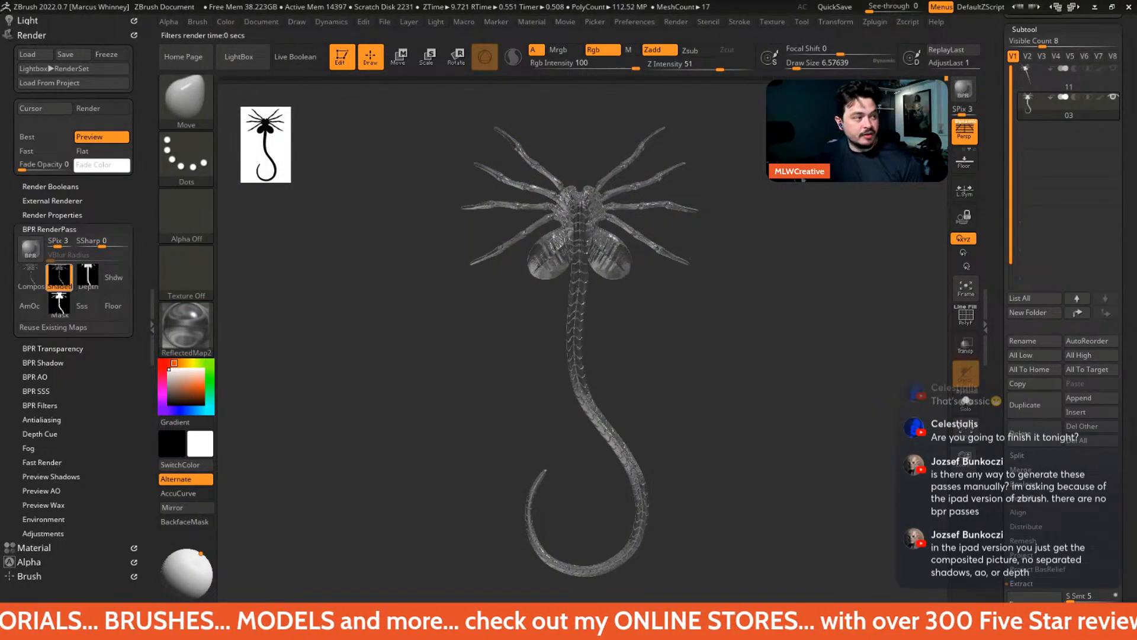
mouse_move(60, 276)
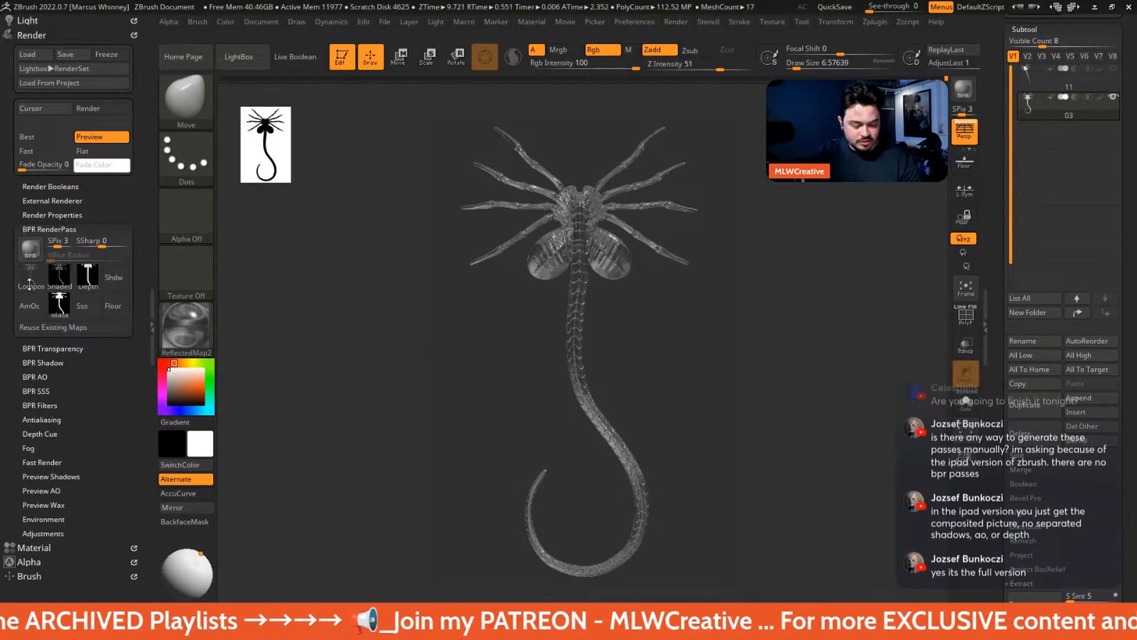
- Apply the al_normal_map material to the facehugger and make a BPR render of it
click(184, 329)
click(1040, 215)
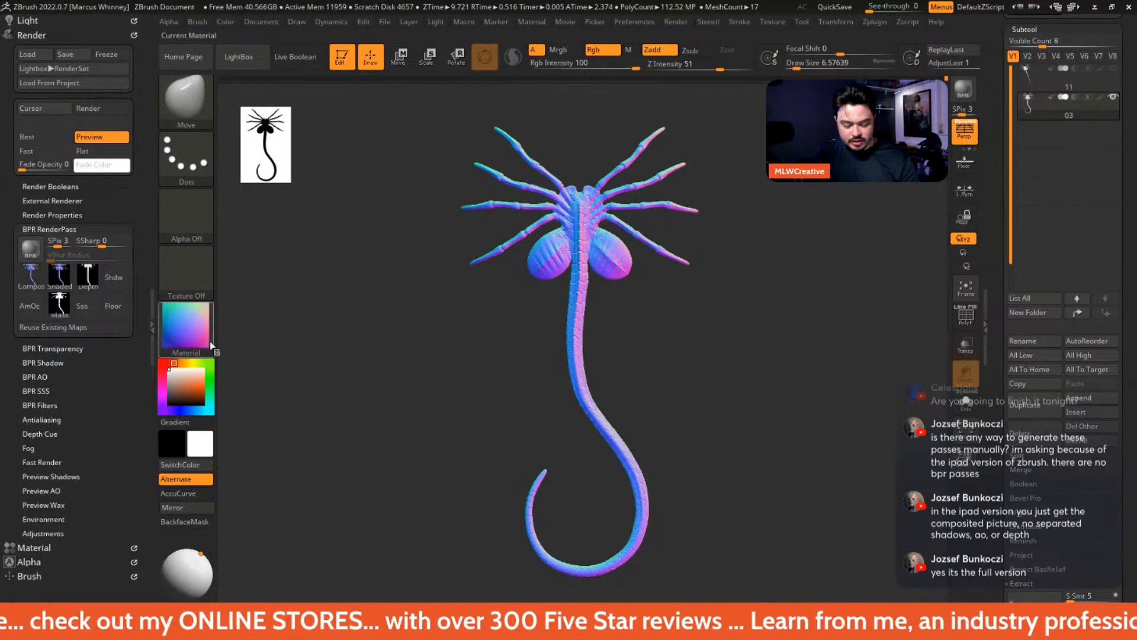
- Apply the mah_blue-gray material to the facehugger and make a BPR render of it
mouse_move(209, 345)
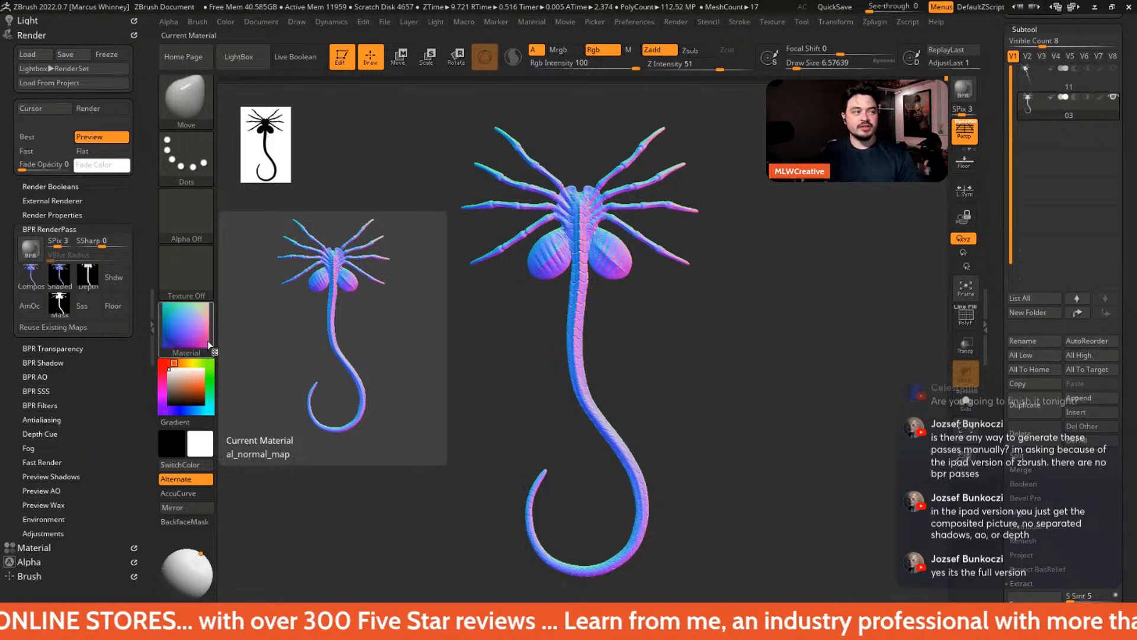
click(209, 345)
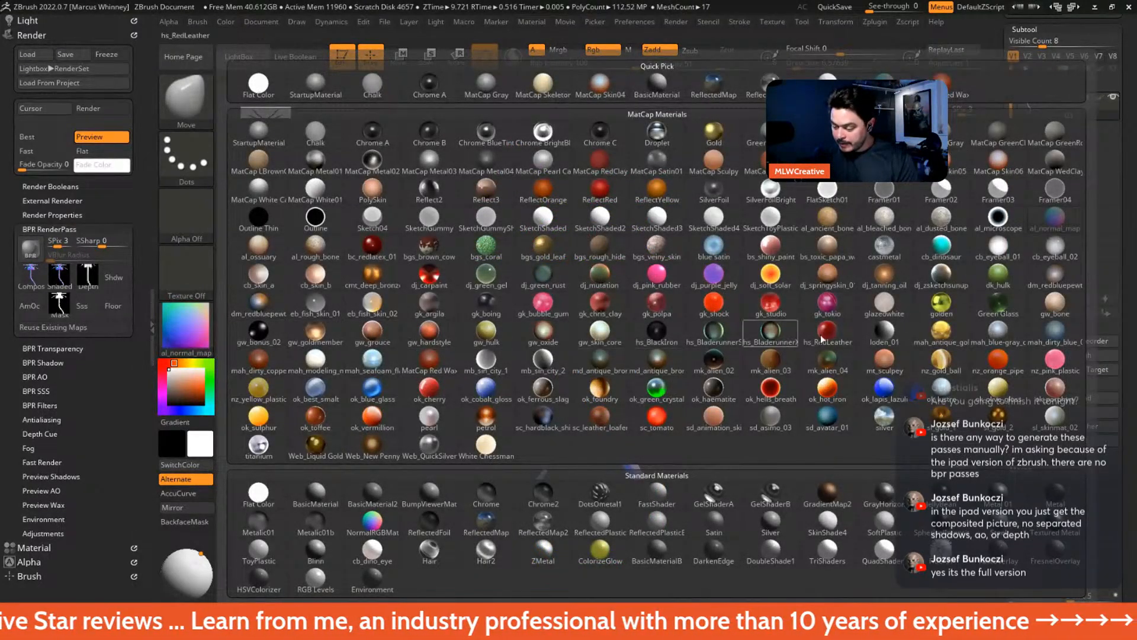
click(997, 332)
key(shift+r)
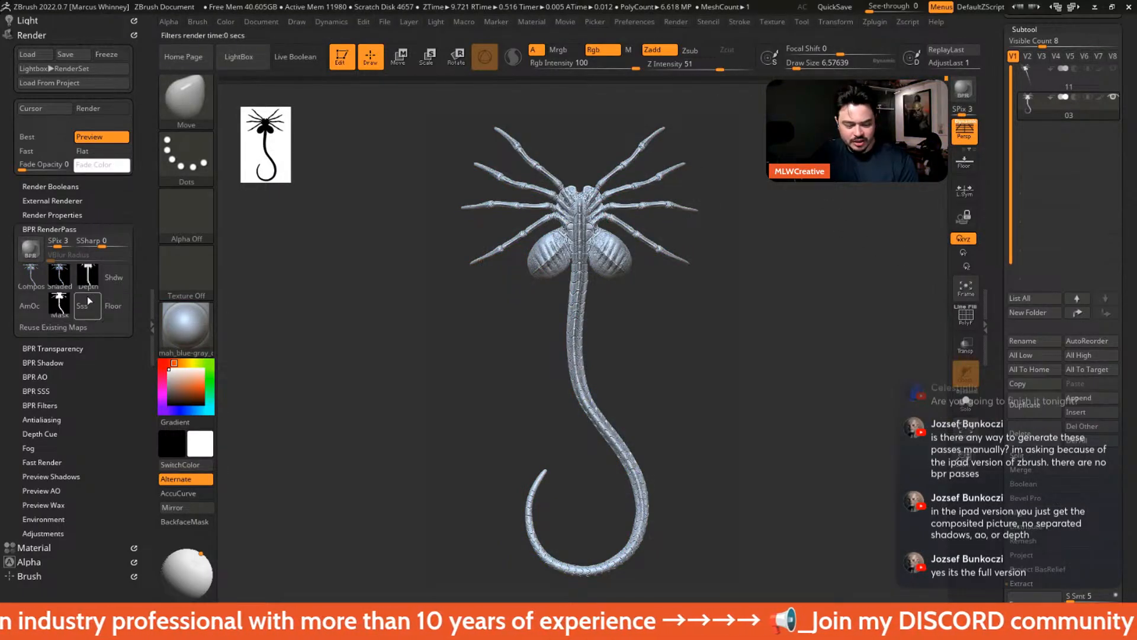
- Apply the gk_boing material to the facehugger, make a BPR render and export its shaded pass
mouse_move(32, 274)
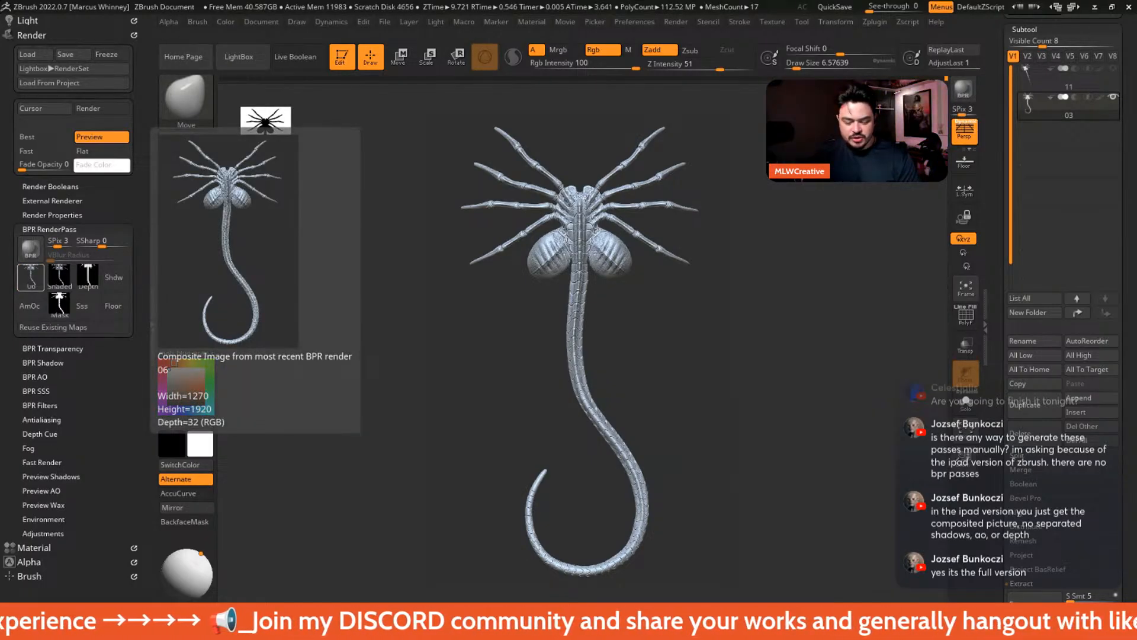
click(185, 323)
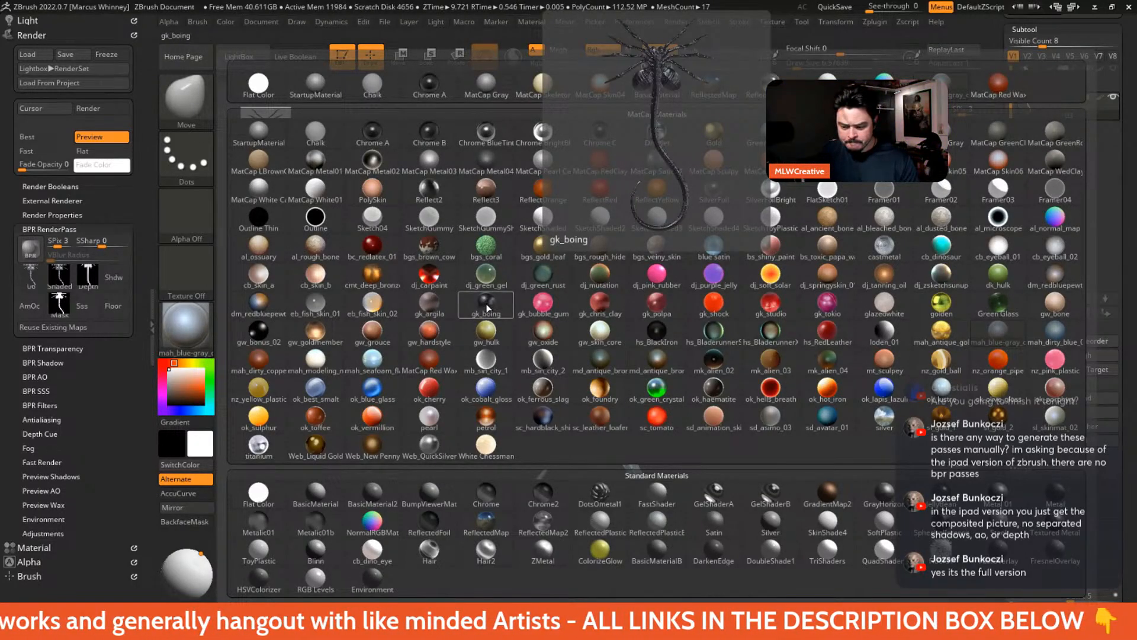
click(487, 308)
click(962, 89)
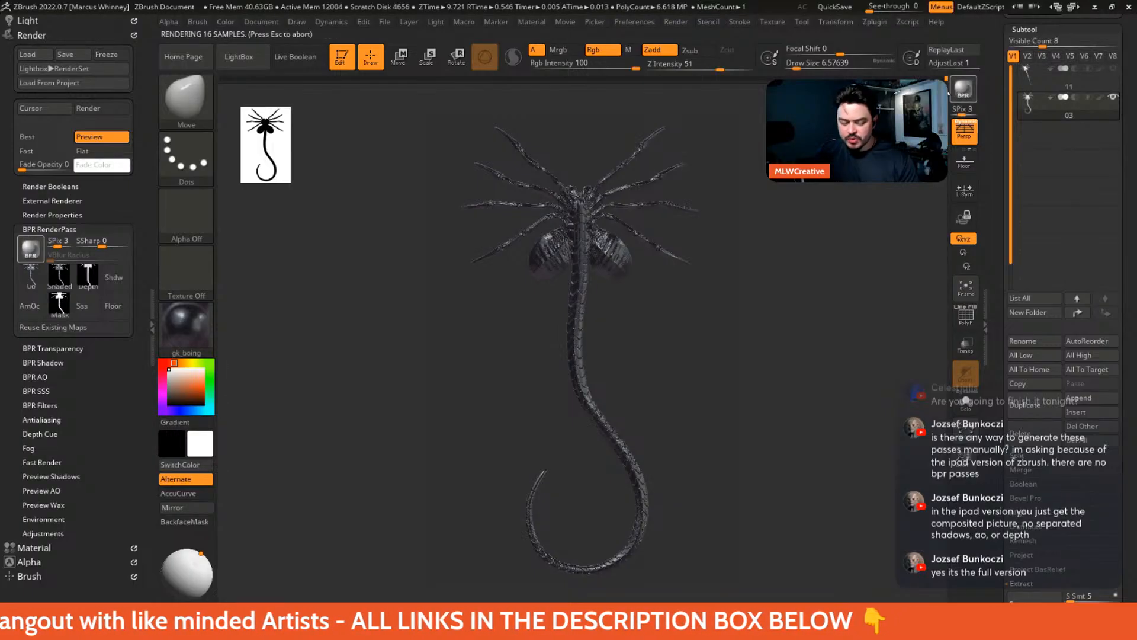
click(59, 276)
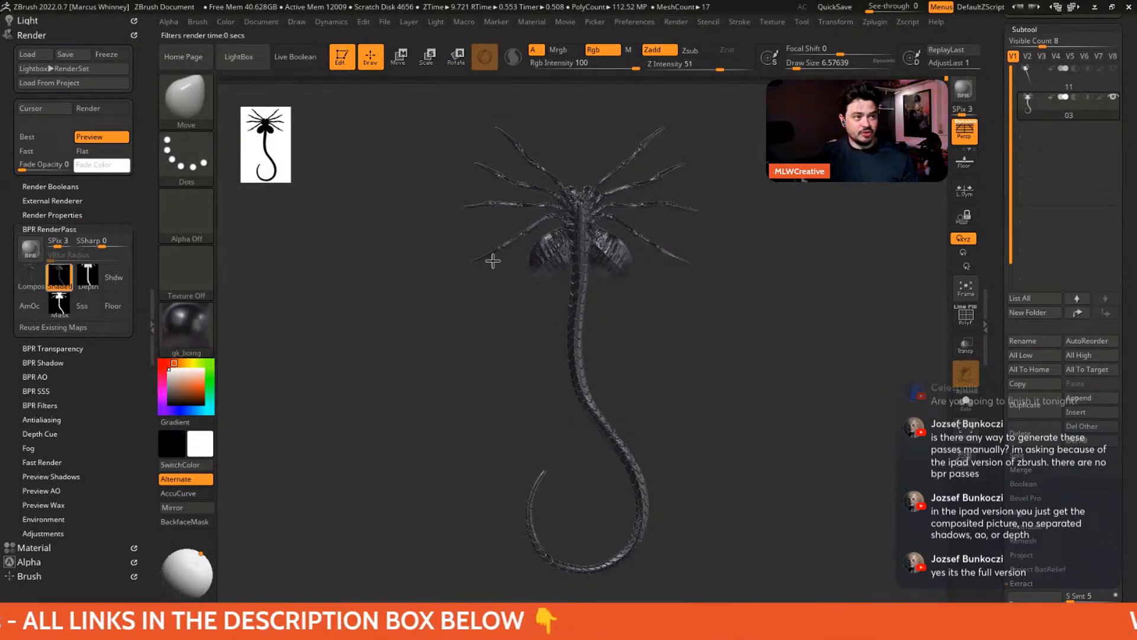
drag(492, 261, 494, 260)
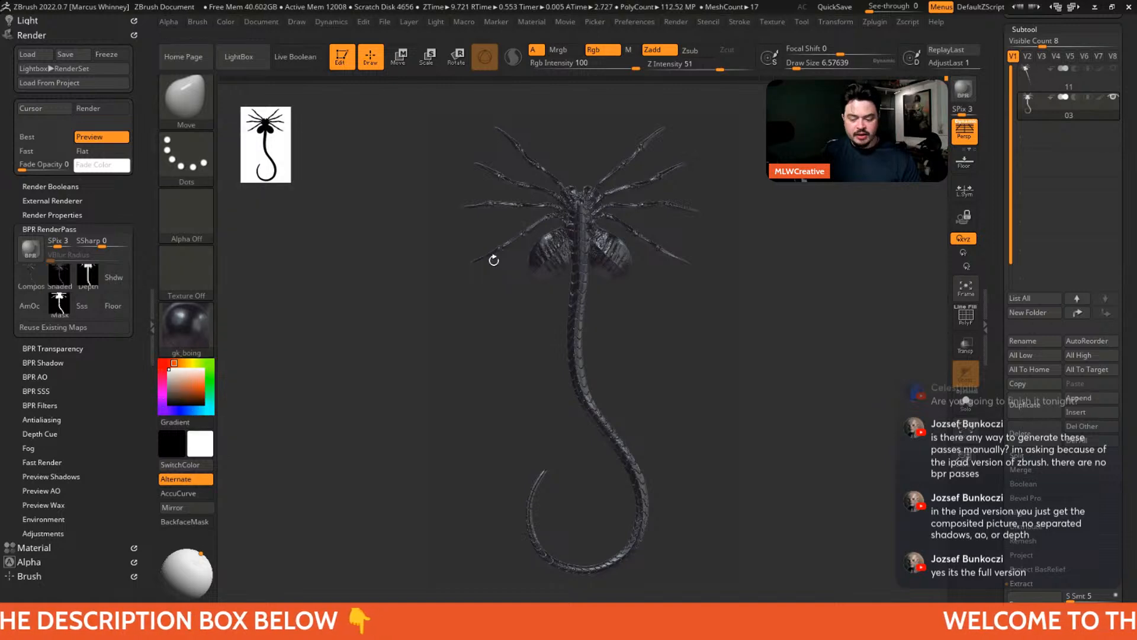
- Apply the dk_hulk material to the facehugger, make a BPR render and export its shaded pass
click(186, 325)
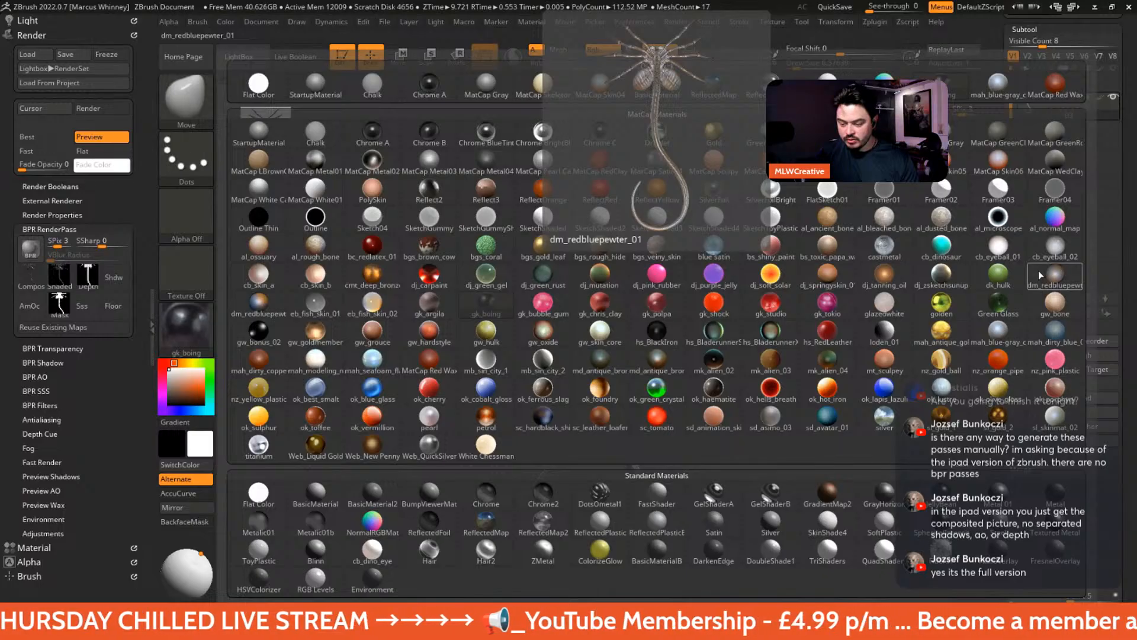
click(983, 278)
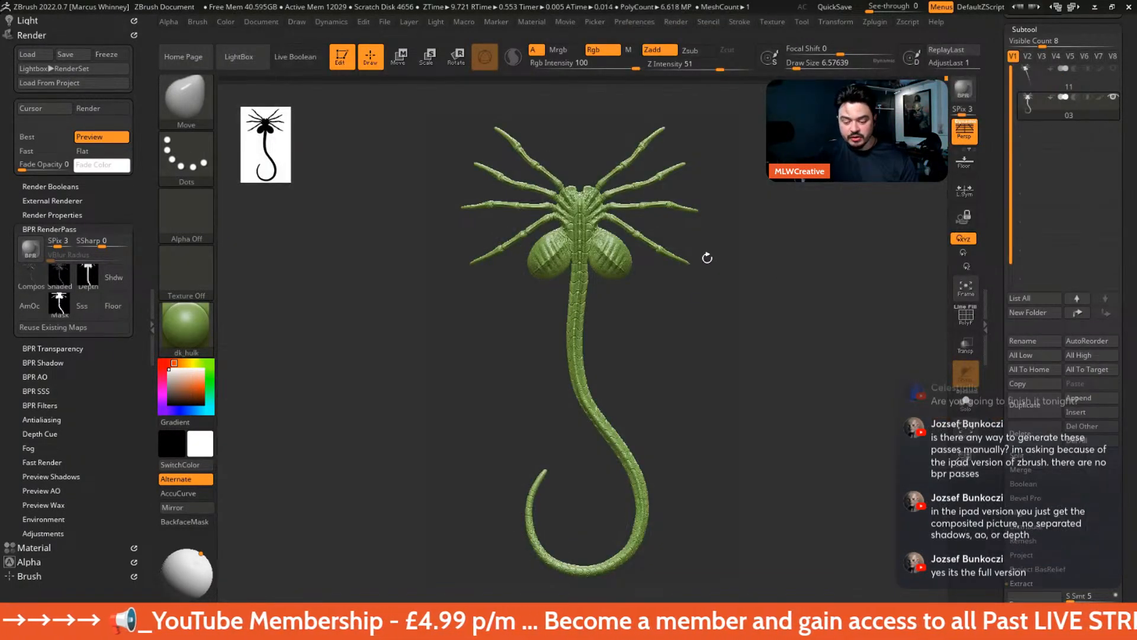
key(shift+r)
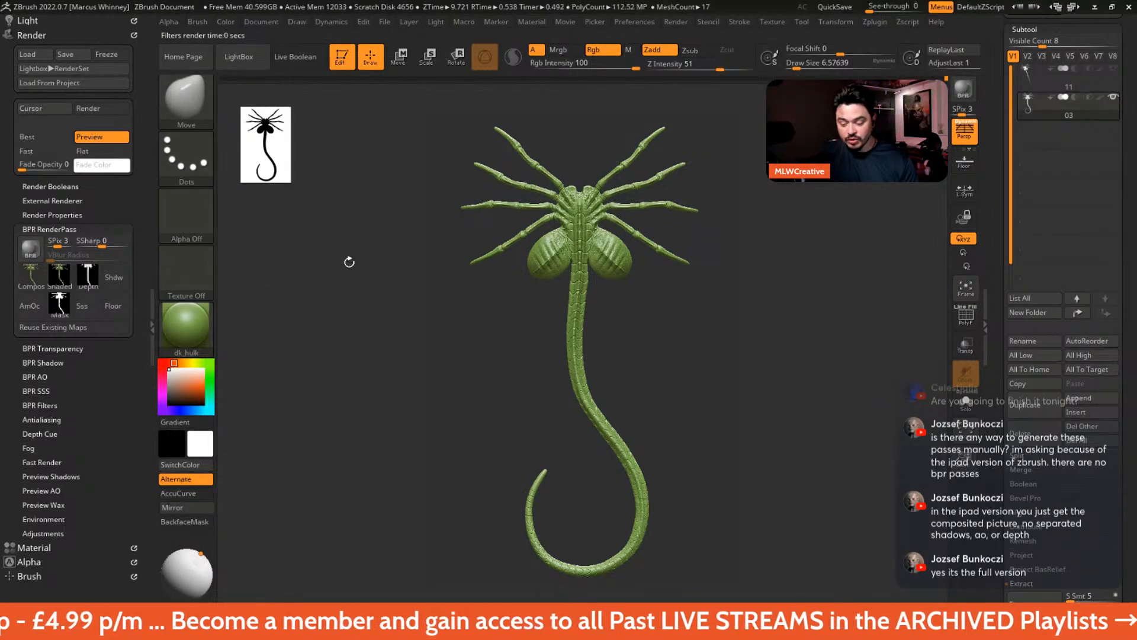
click(70, 277)
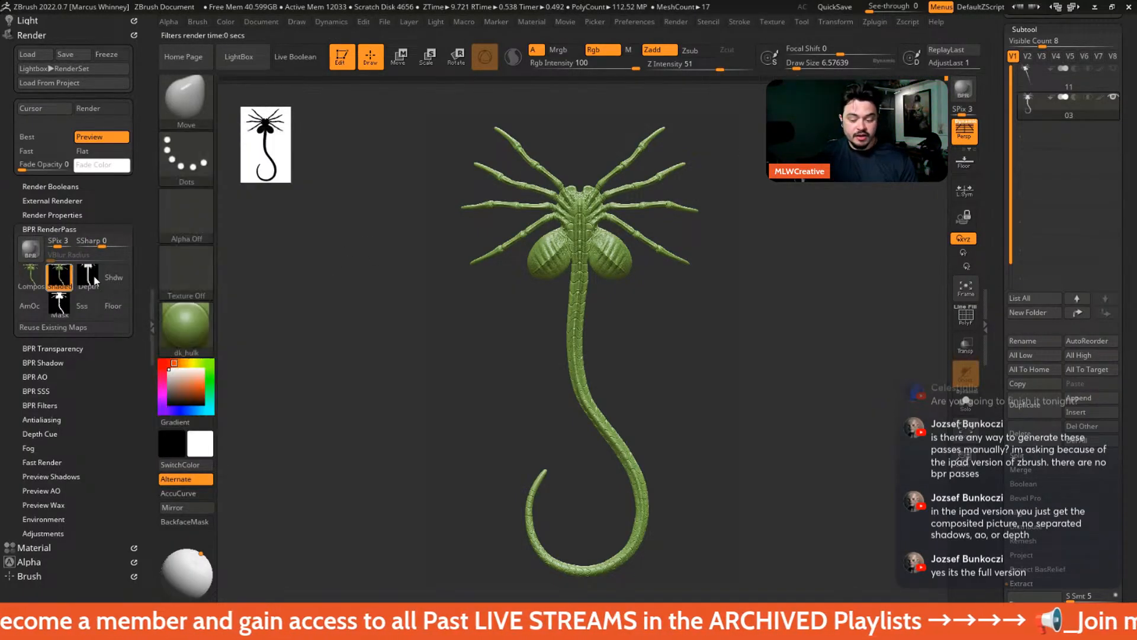
click(457, 190)
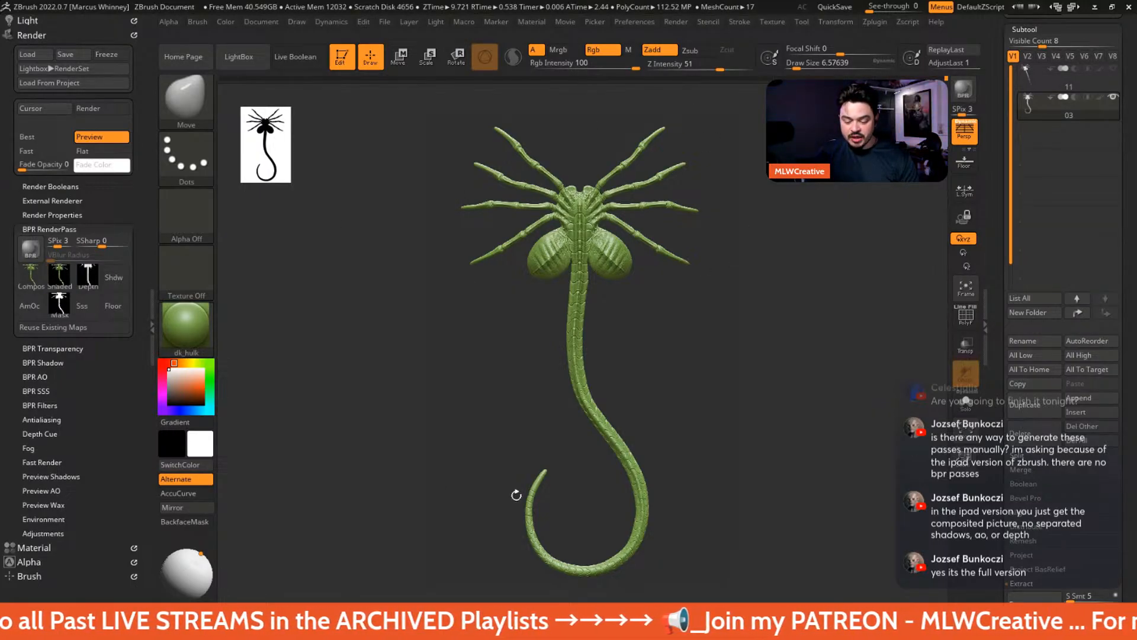
- Apply the Blinn material to the facehugger and set its colour to black
click(168, 327)
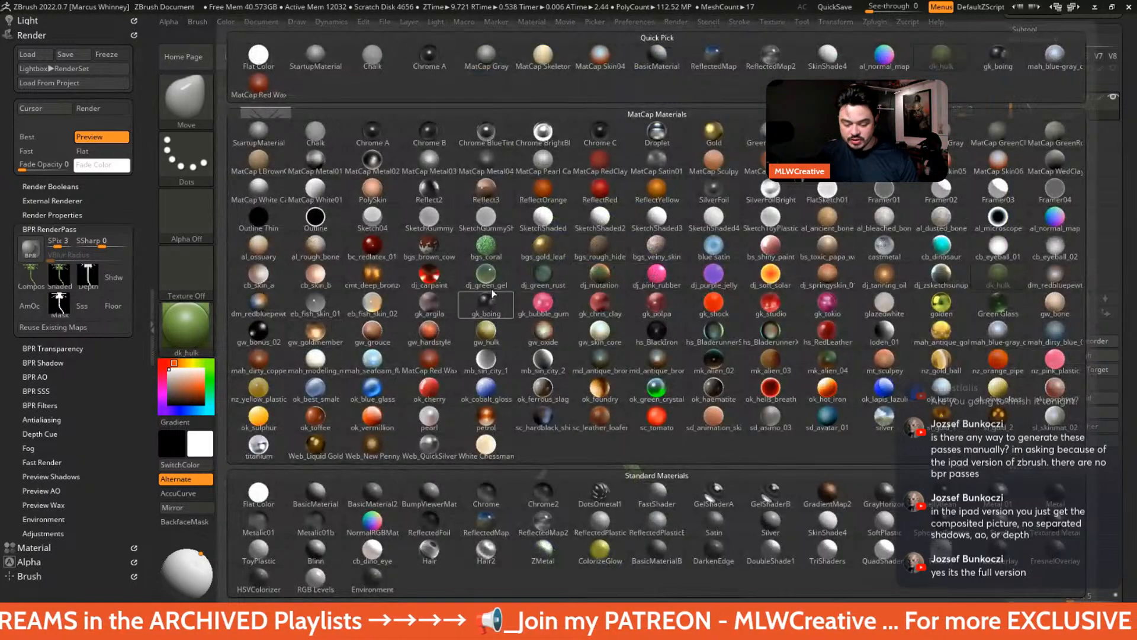
mouse_move(454, 284)
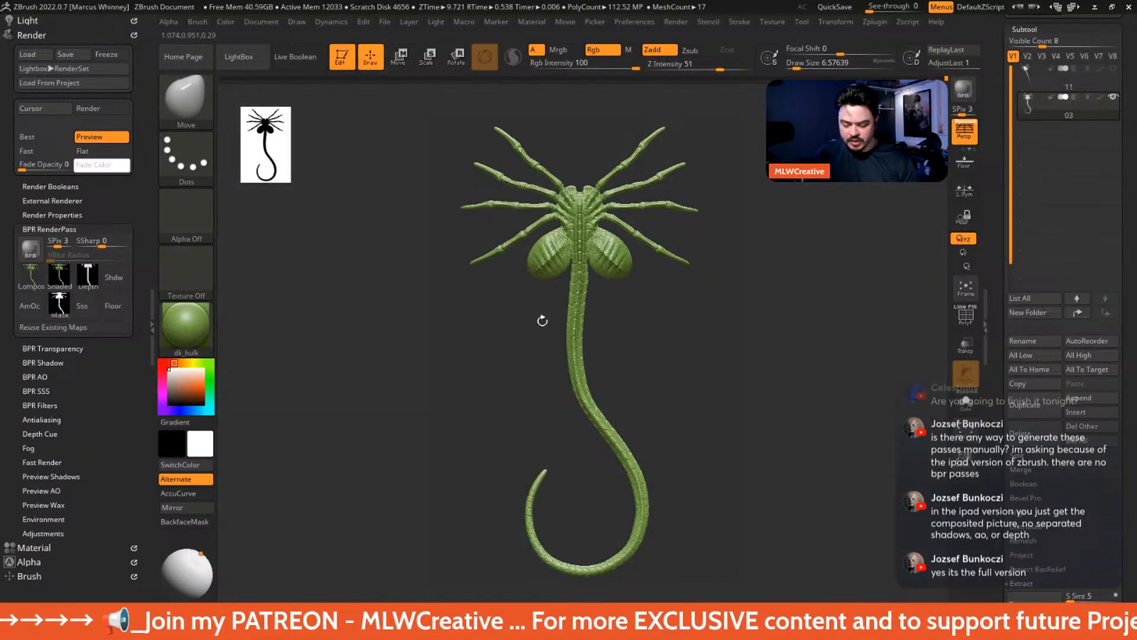
click(185, 324)
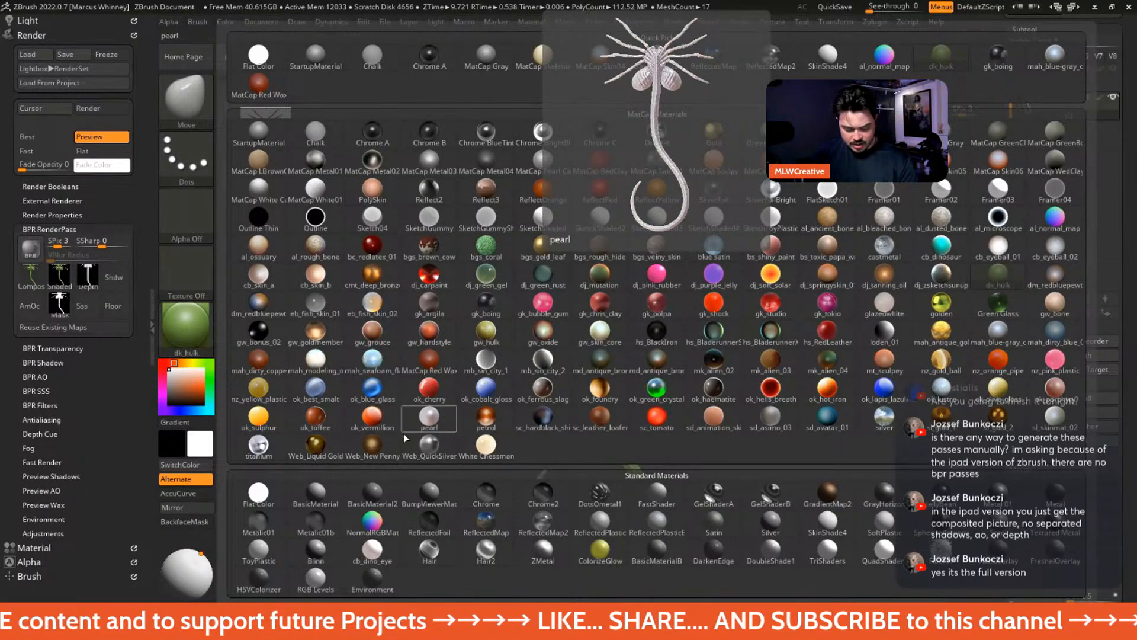
click(317, 550)
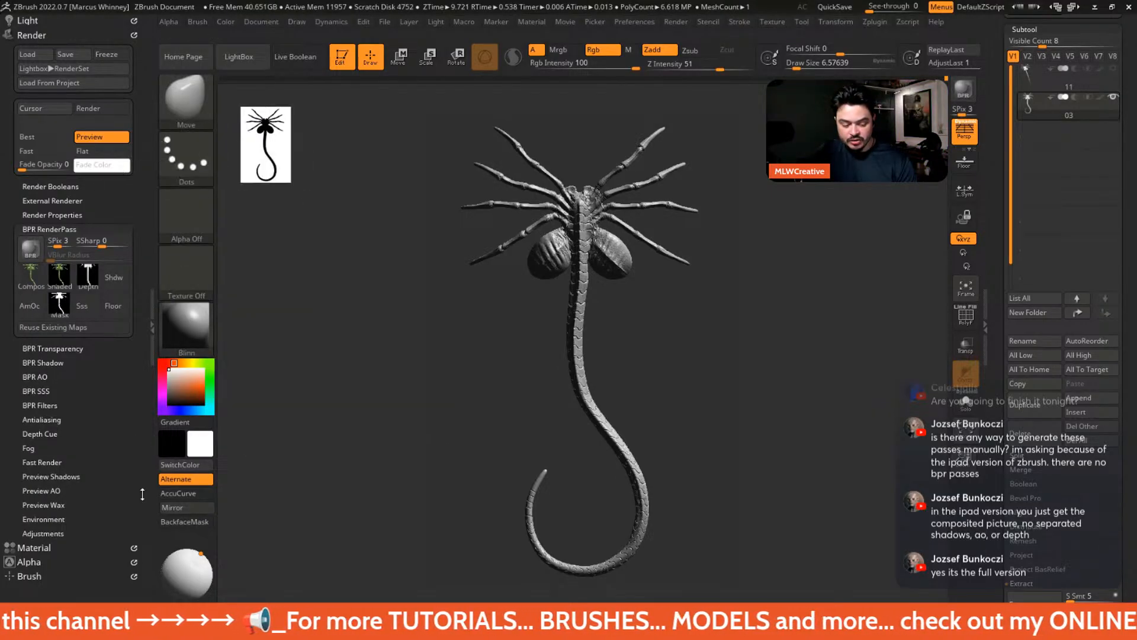
click(168, 405)
drag(164, 418, 169, 404)
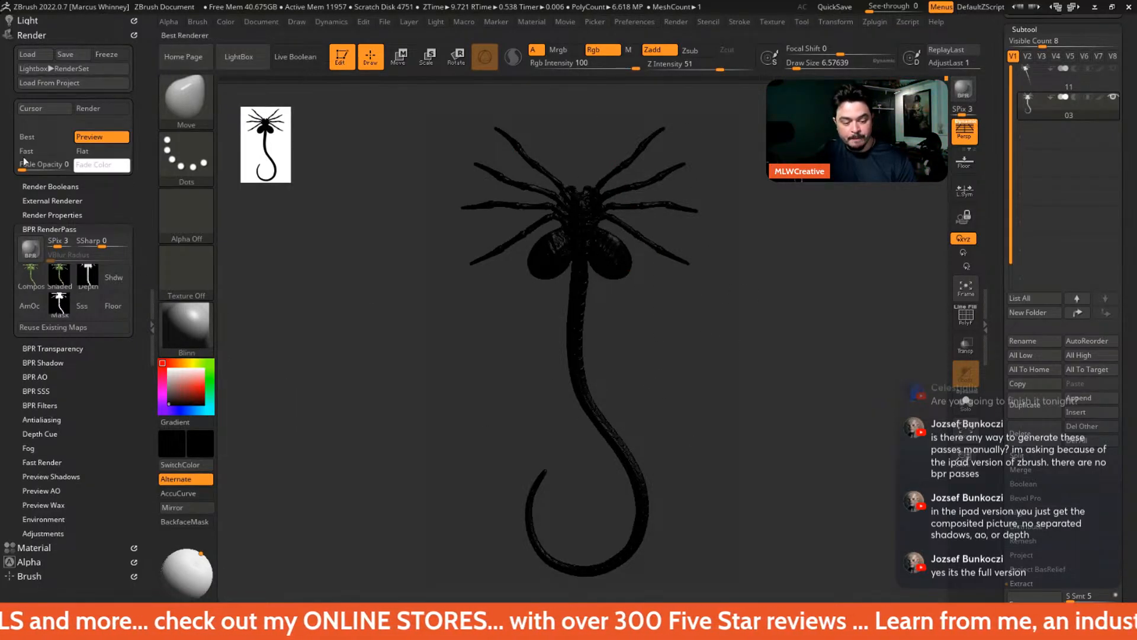
- Raise the light intensity to about 3.37, make a BPR render and export the shaded pass of the black Blinn facehugger
click(52, 21)
drag(99, 141, 107, 141)
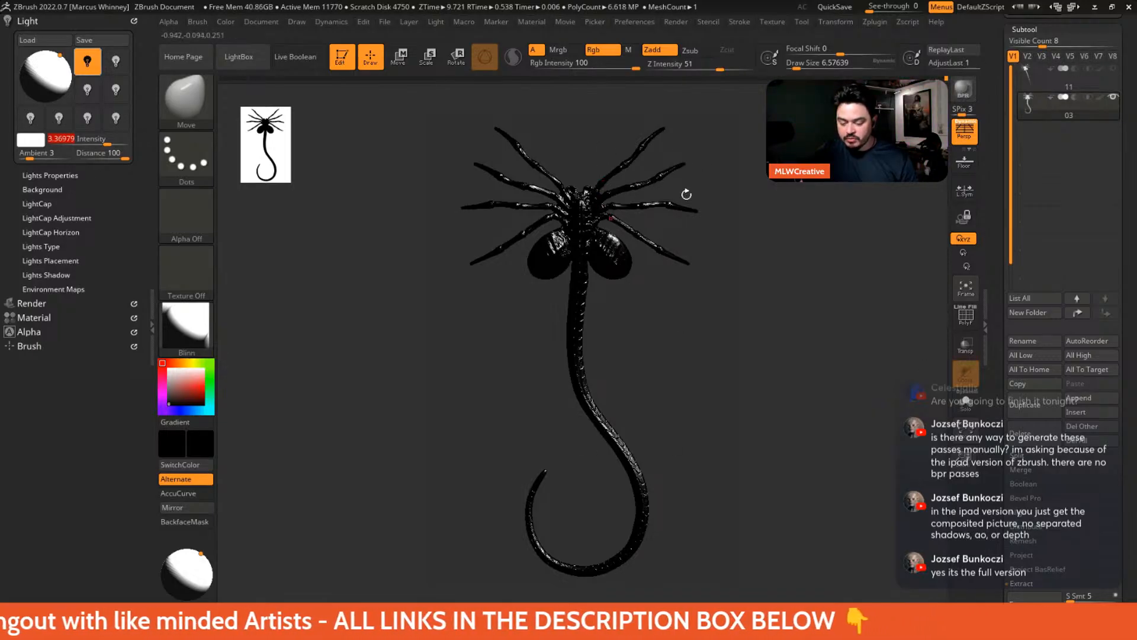
click(963, 90)
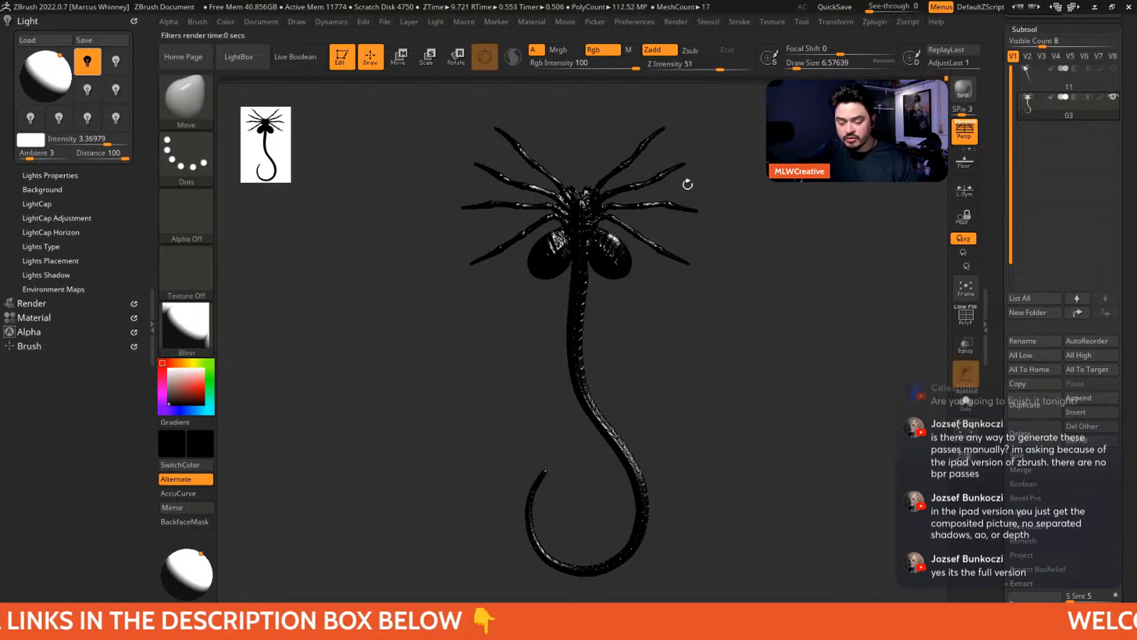
click(68, 302)
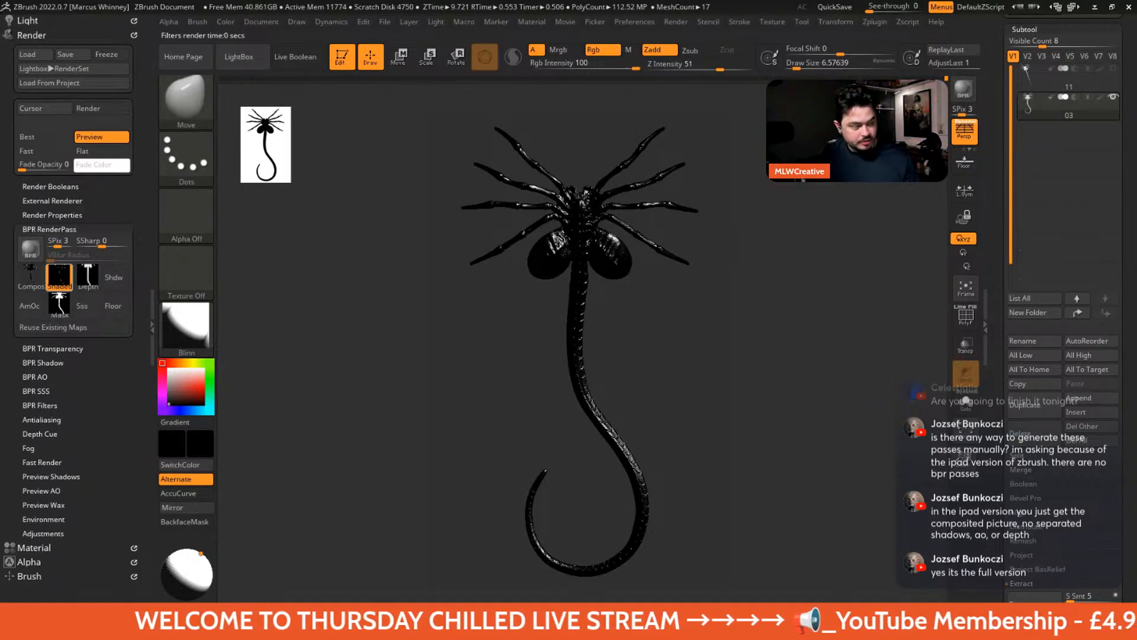
mouse_move(60, 276)
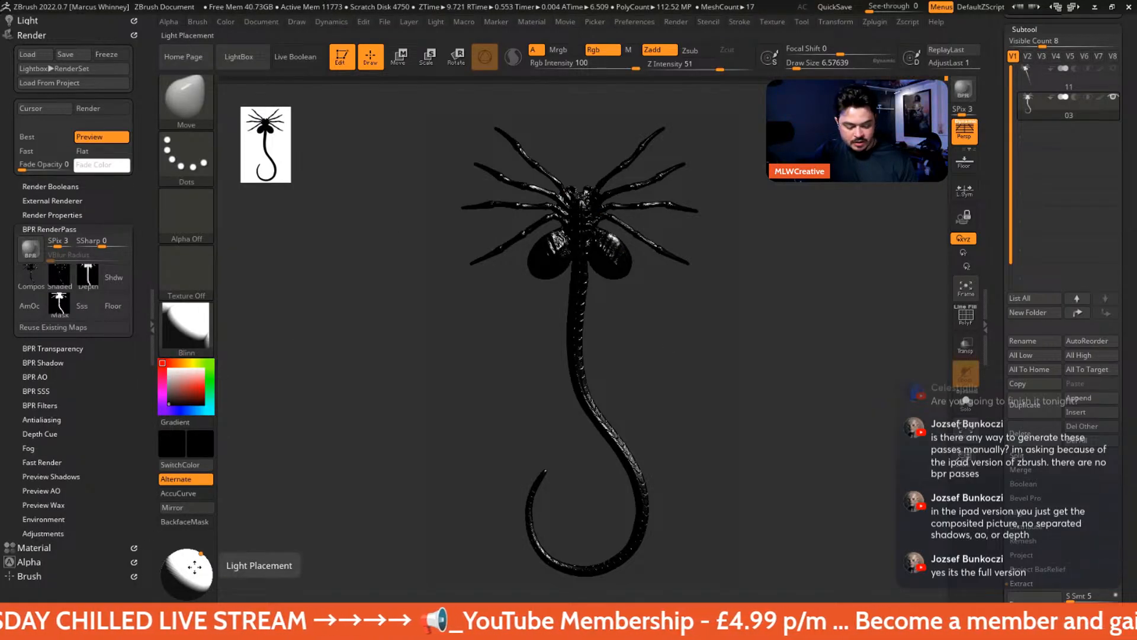
- Light the facehugger from above with the light distance at 83, make a BPR render and export the shaded pass
drag(194, 567, 187, 566)
click(27, 20)
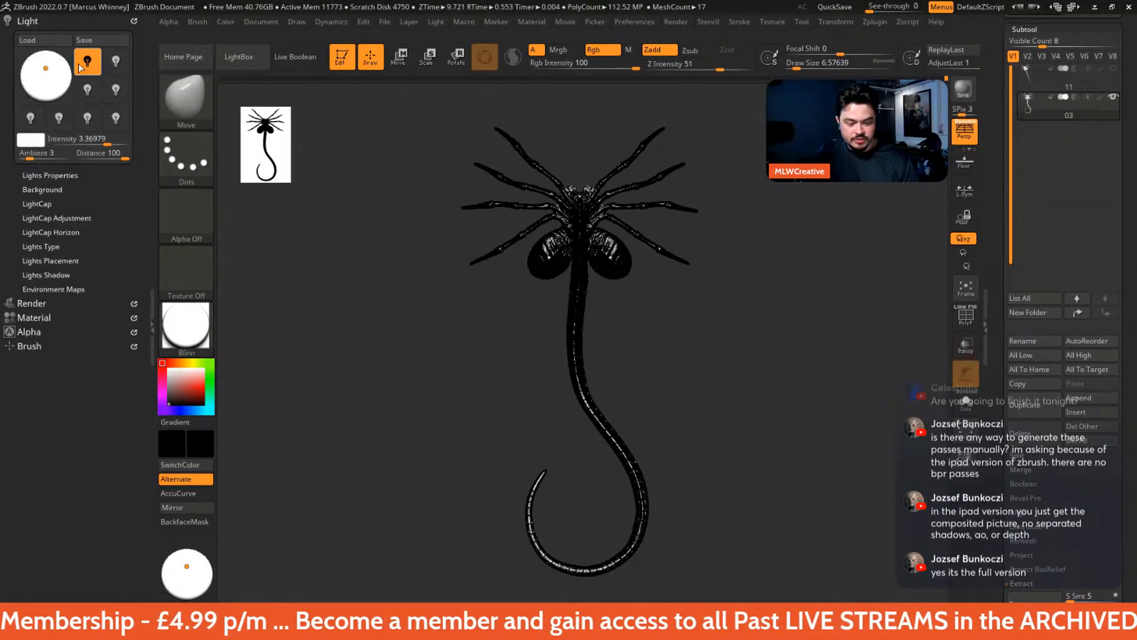
drag(119, 159, 122, 159)
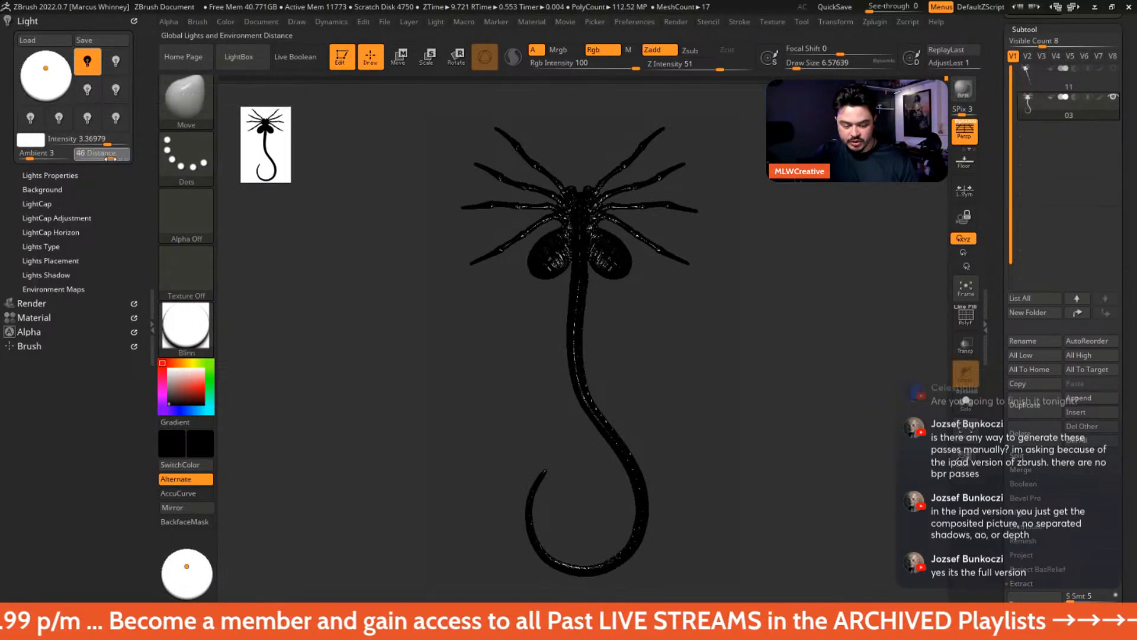
drag(186, 566, 186, 552)
click(186, 561)
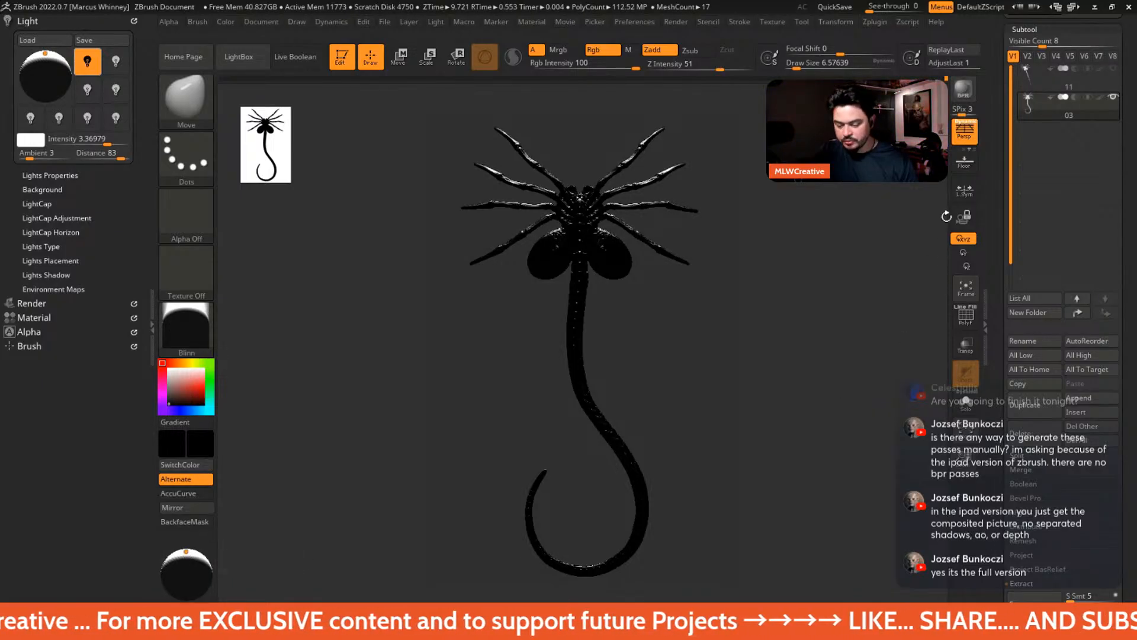
click(965, 88)
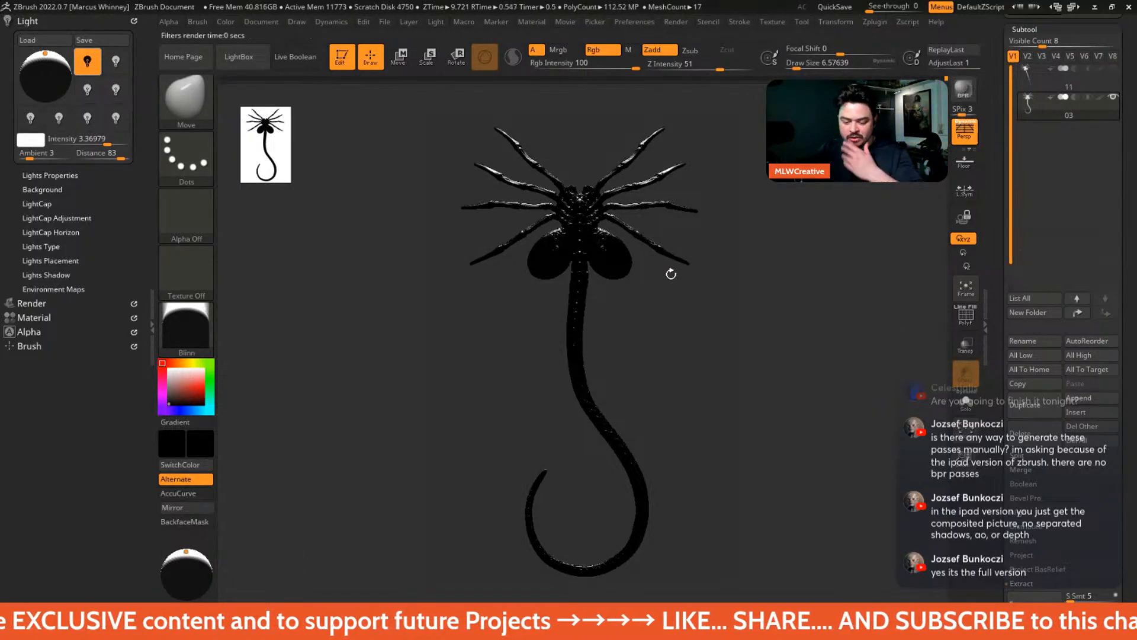
click(47, 304)
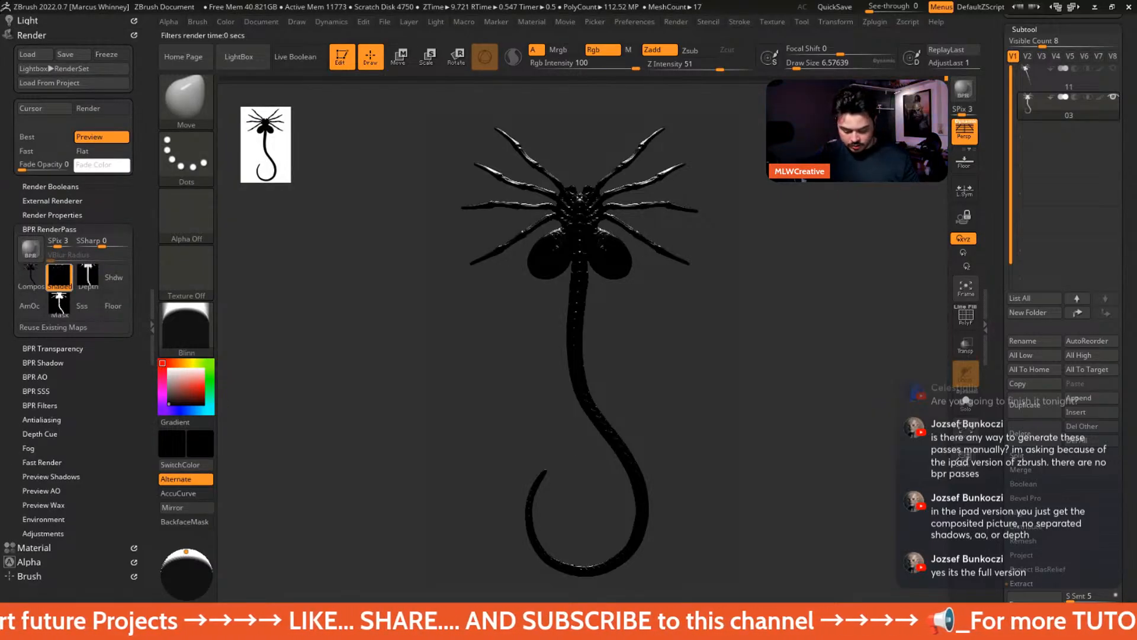
mouse_move(60, 275)
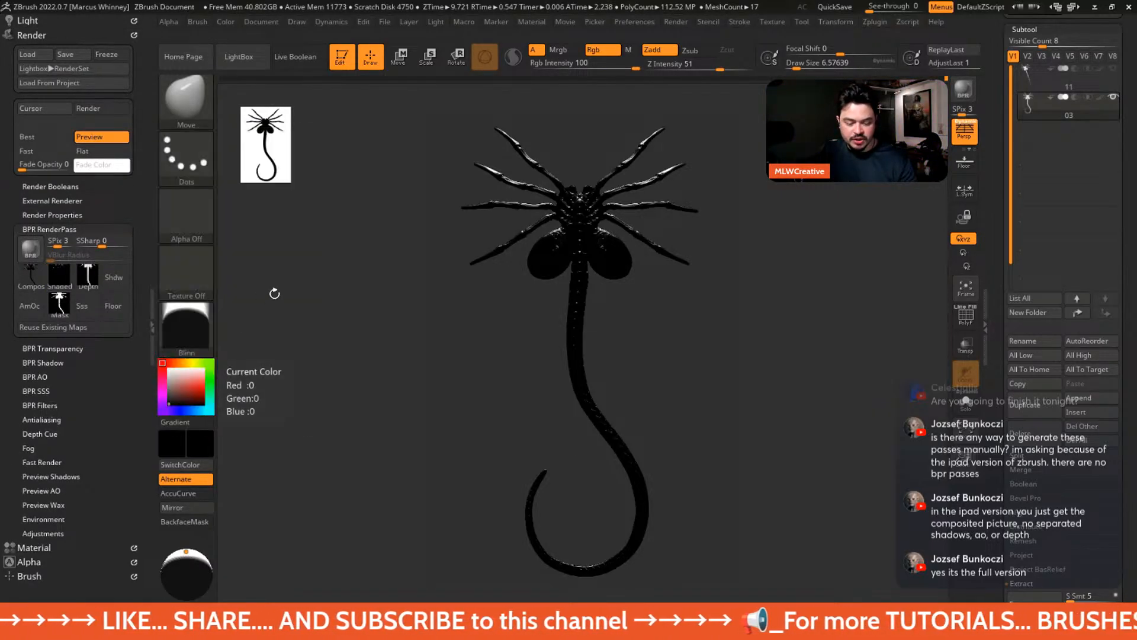
- Place the light behind the facehugger as a rim light with distance 100, make a BPR render and export the shaded pass
drag(185, 563, 185, 570)
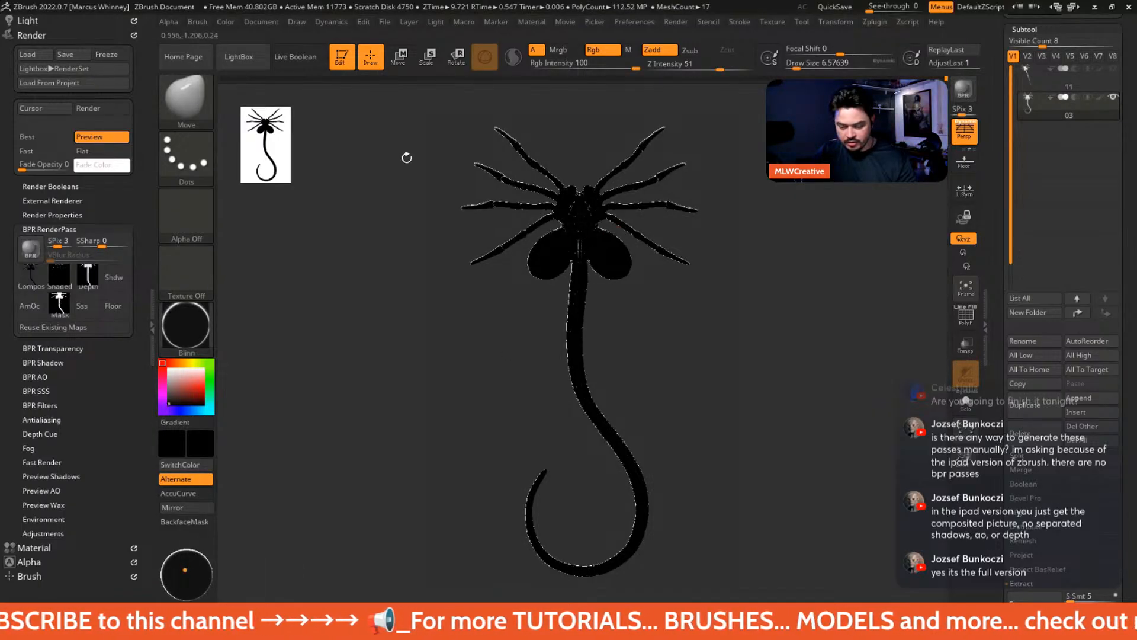
click(46, 20)
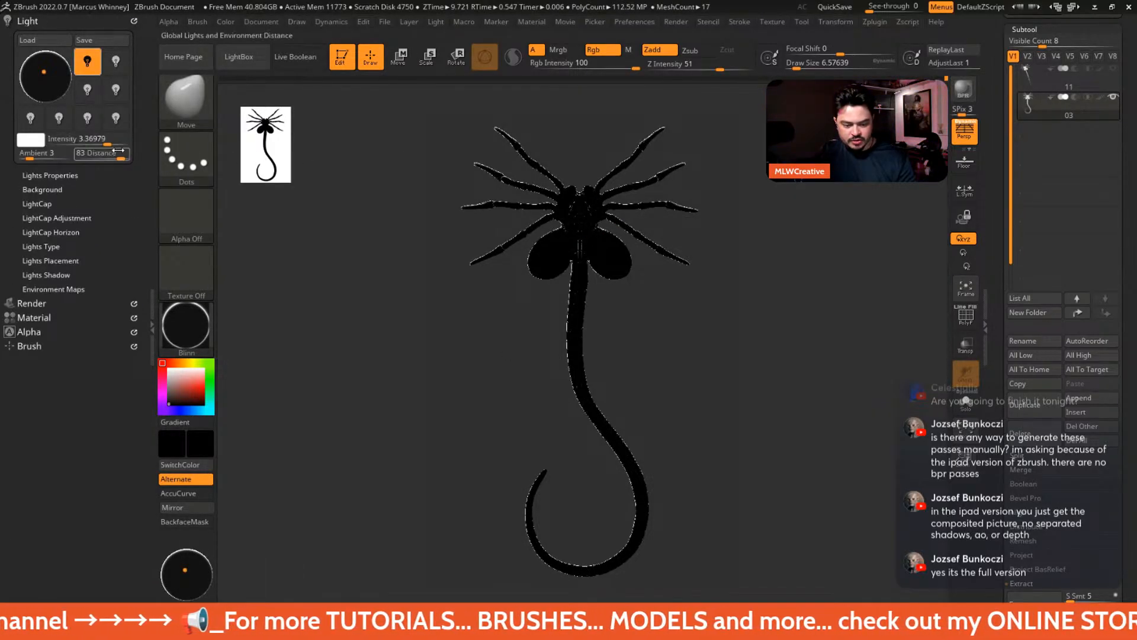
click(970, 86)
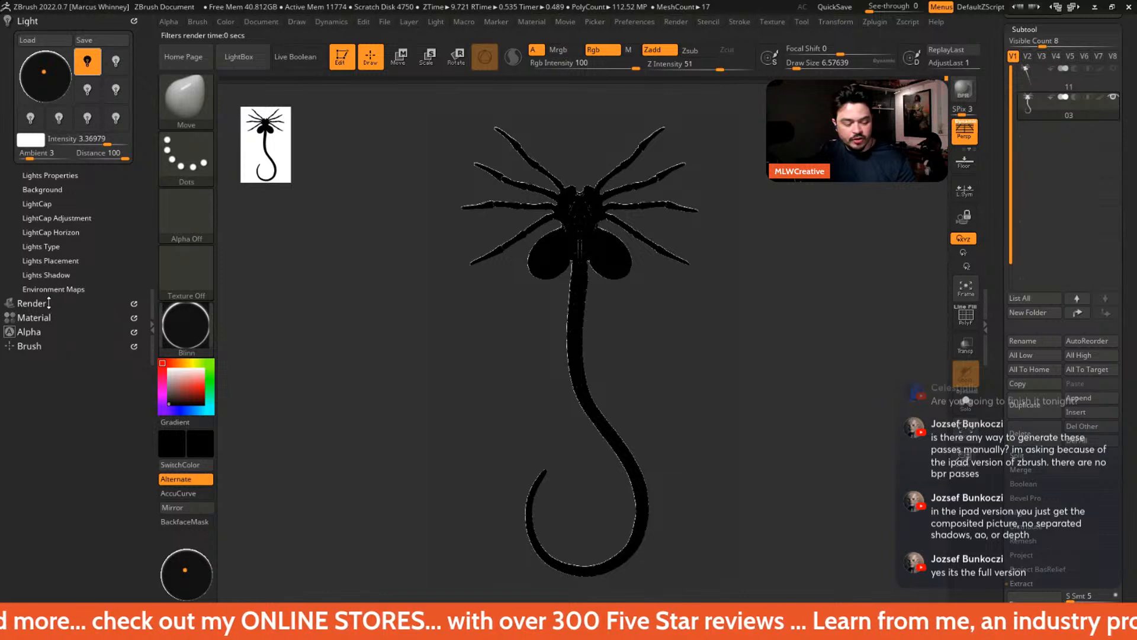
click(49, 302)
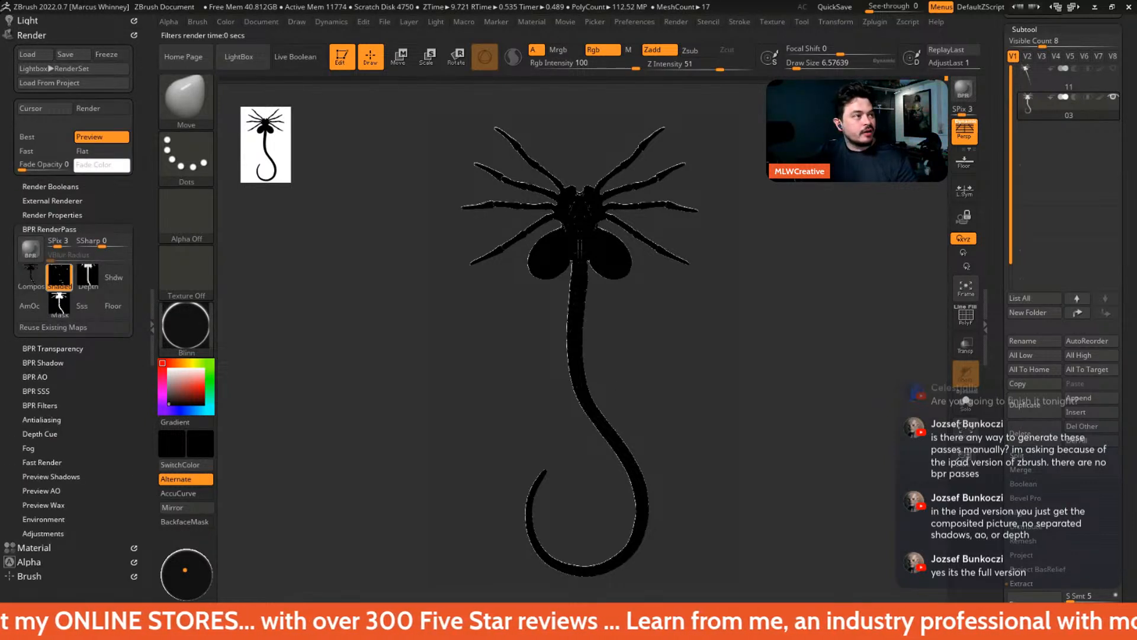
mouse_move(60, 275)
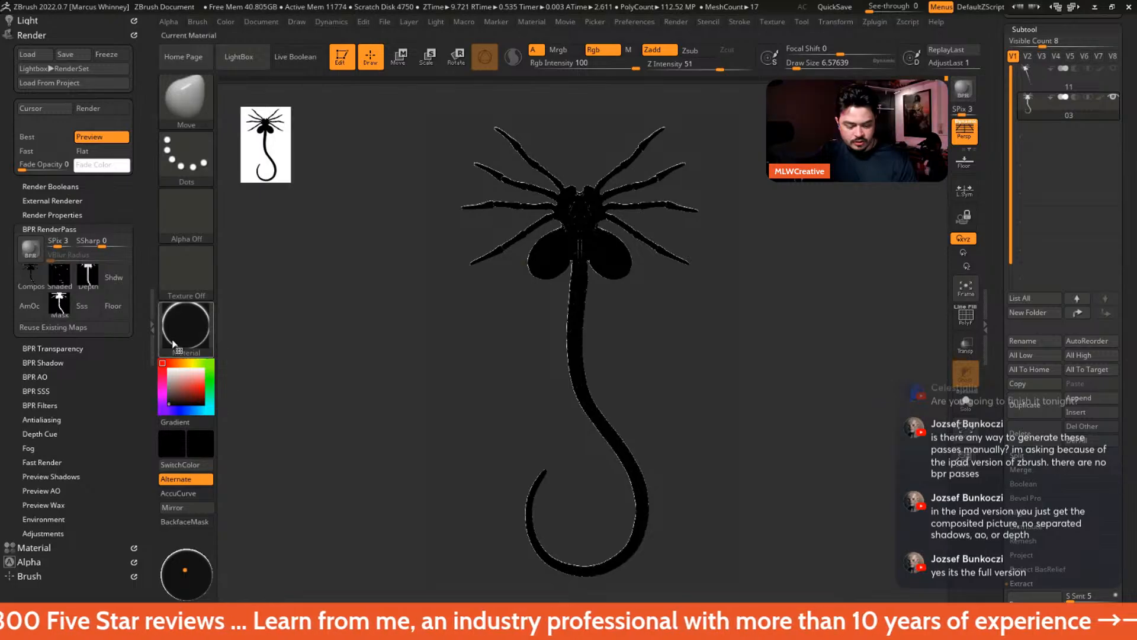
- Bring the light back in front, slightly right of centre, make a BPR render and export the shaded pass
click(181, 555)
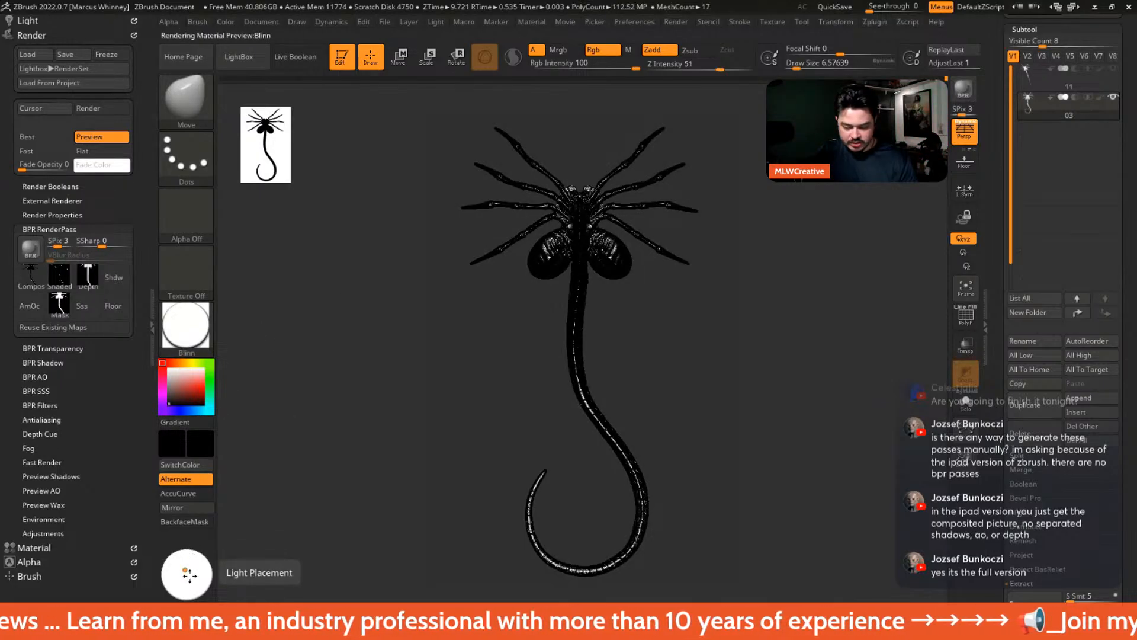
drag(193, 573, 195, 568)
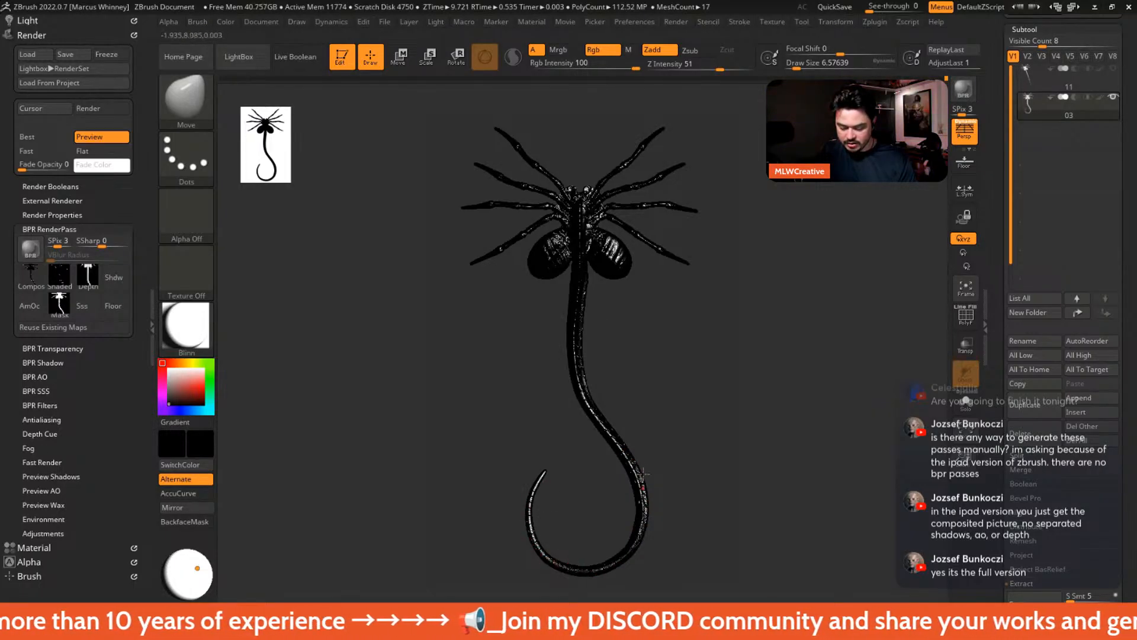
click(965, 90)
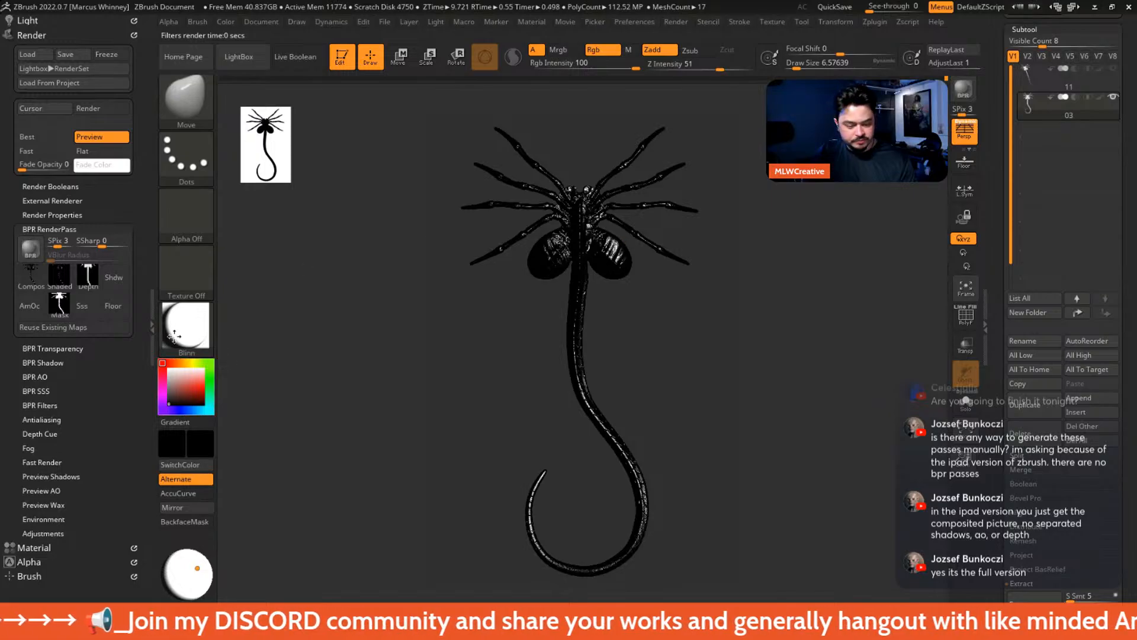
mouse_move(52, 284)
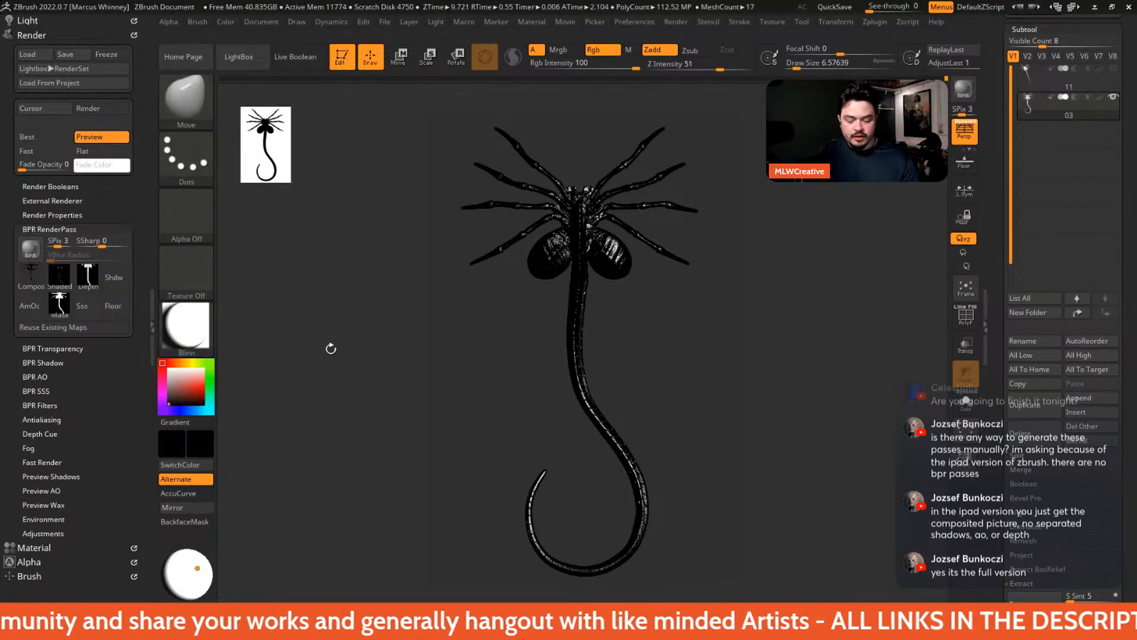
- Move the light to the upper-right edge of the facehugger, make a BPR render and export the shaded pass
mouse_move(198, 568)
mouse_down()
mouse_move(180, 560)
mouse_move(208, 558)
mouse_up()
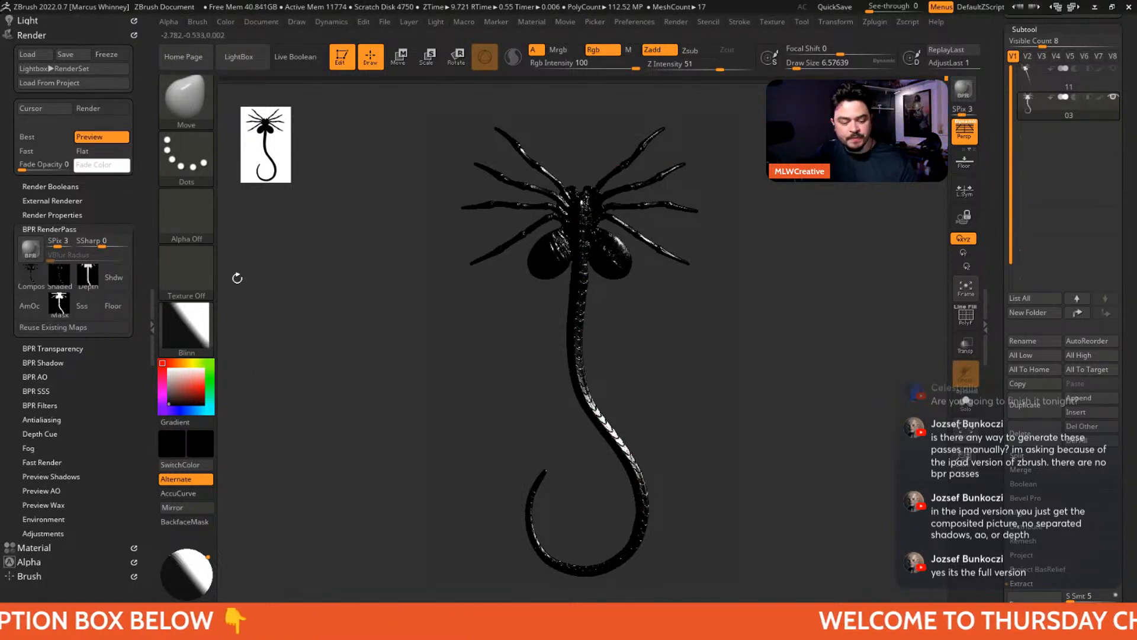
key(shift+r)
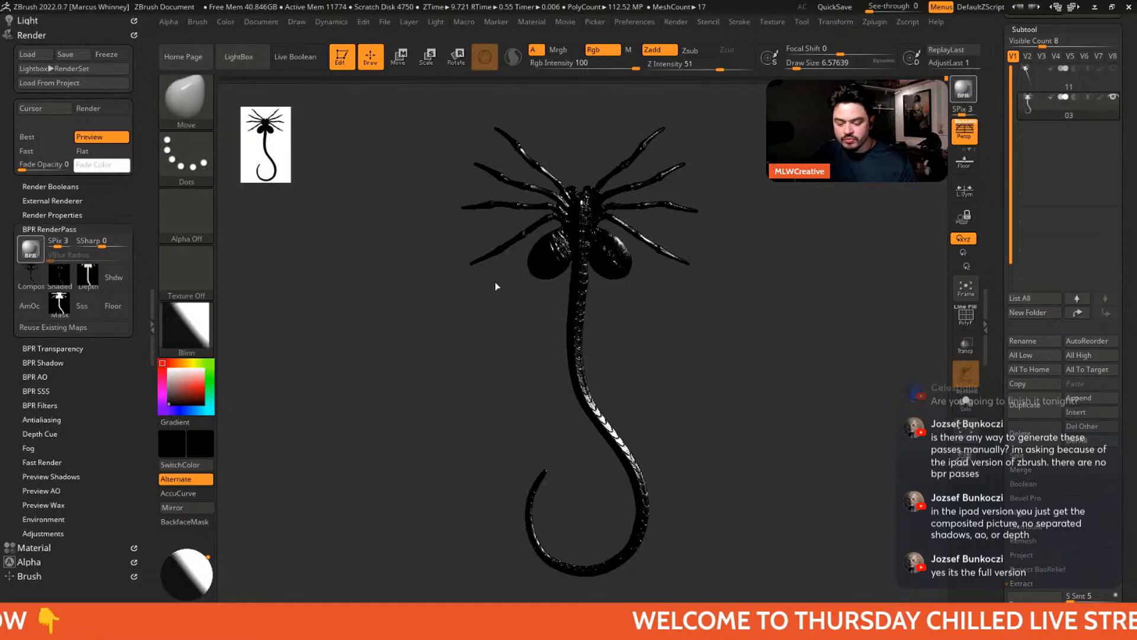
mouse_move(66, 278)
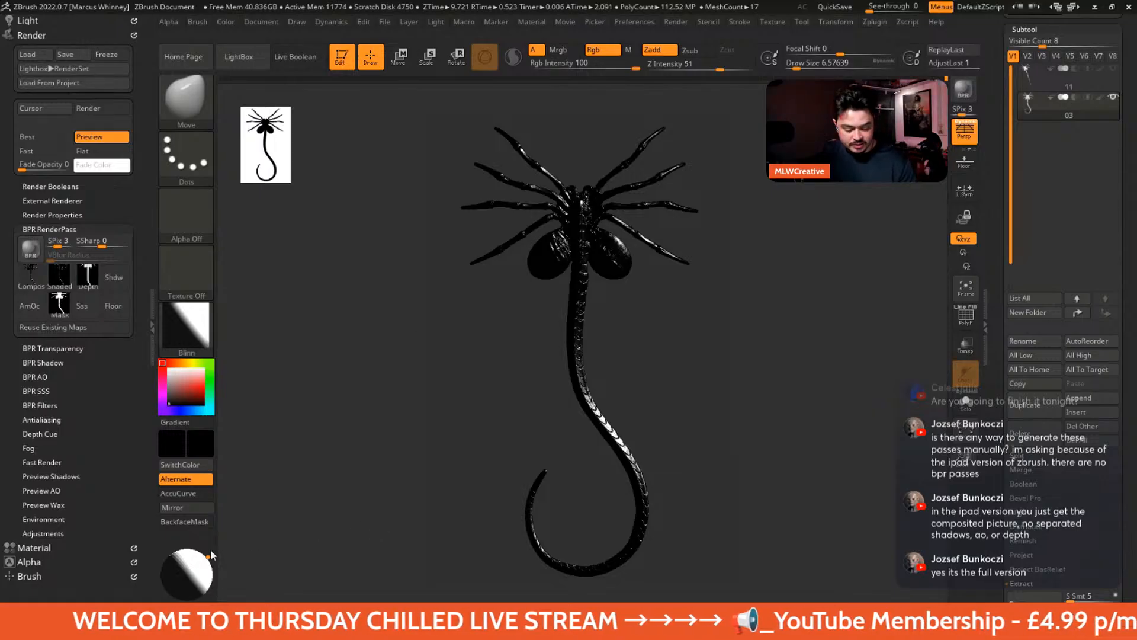
- Bring the light to the front just above centre, make a BPR render and export the shaded and mask passes
drag(201, 567, 182, 565)
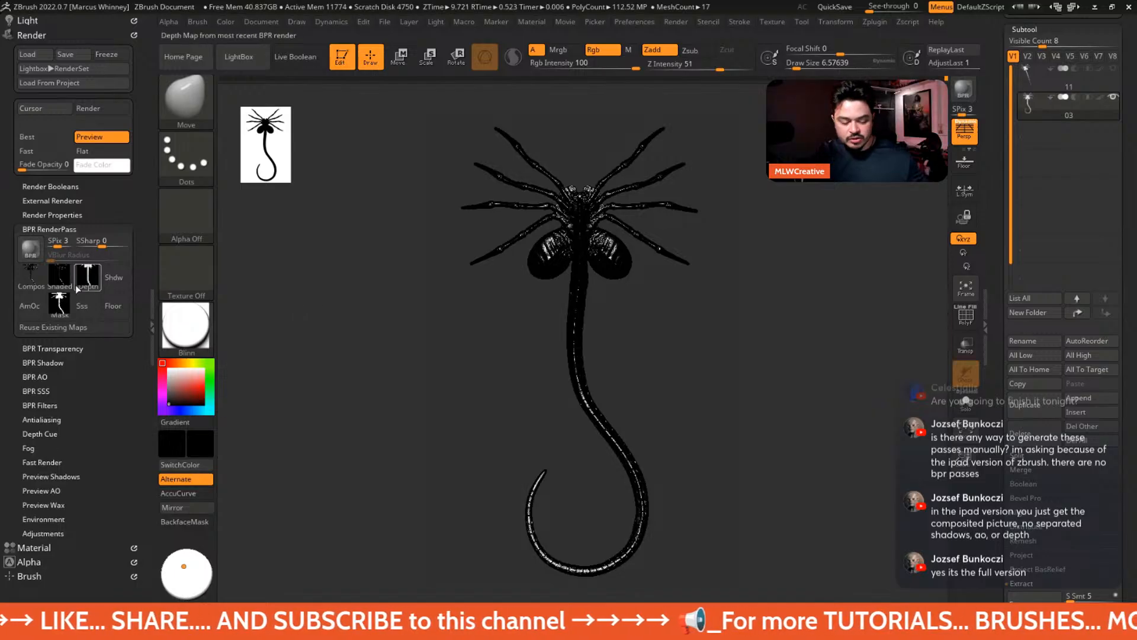
mouse_move(57, 310)
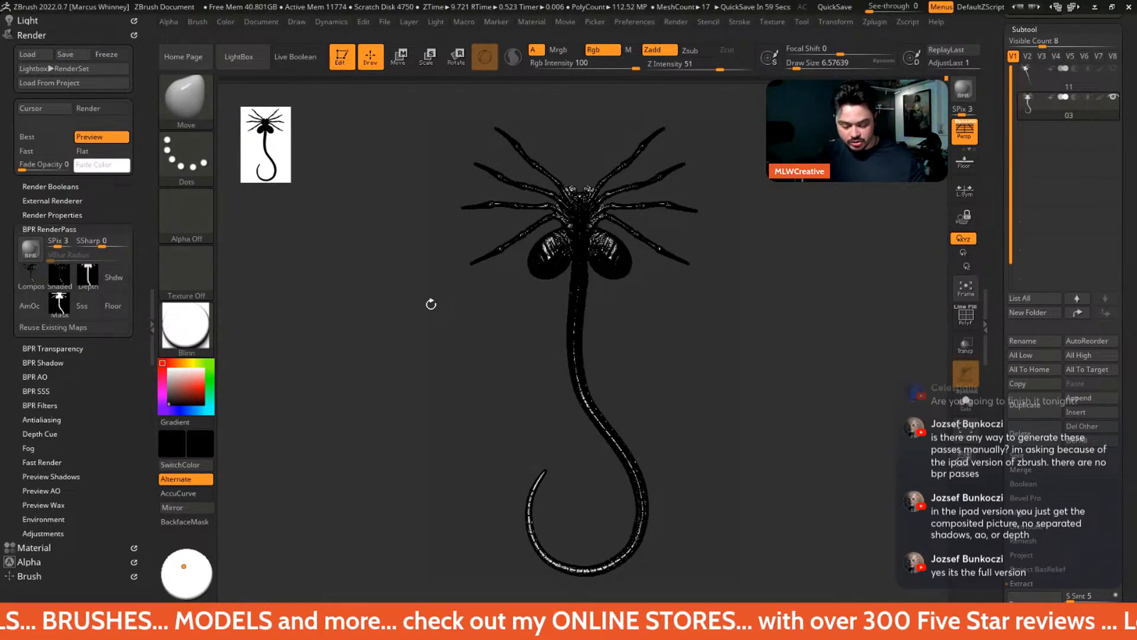
- Set the colour to white, lower the light intensity to about 0.9 and turn on the facehugger subtool's polypaint
drag(173, 373, 162, 361)
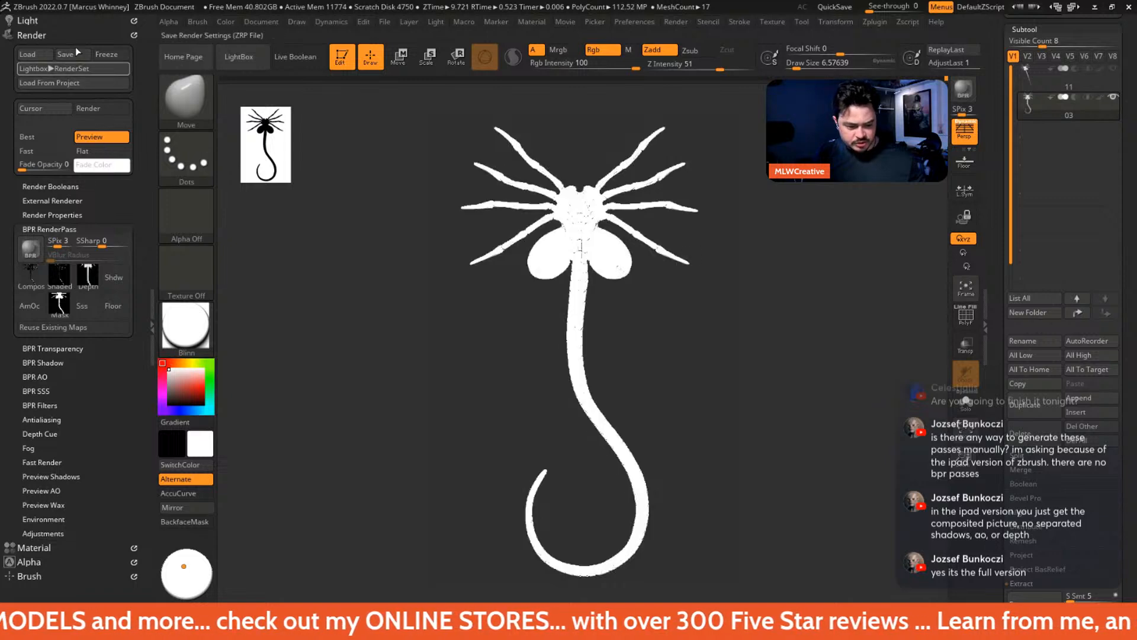
click(27, 20)
drag(102, 139, 91, 139)
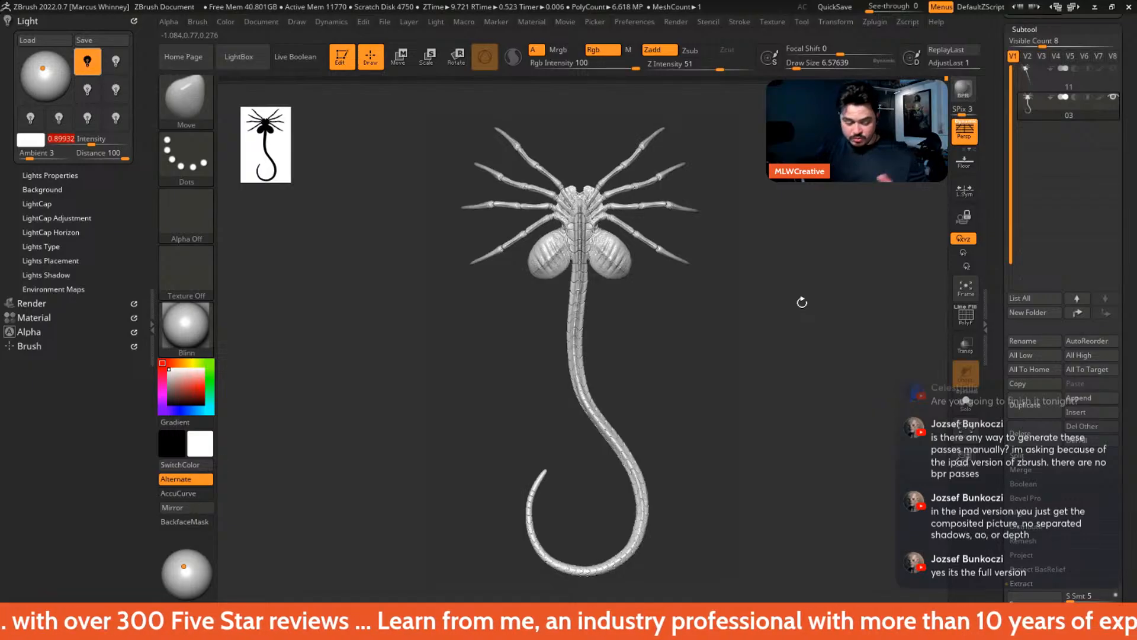
click(1098, 96)
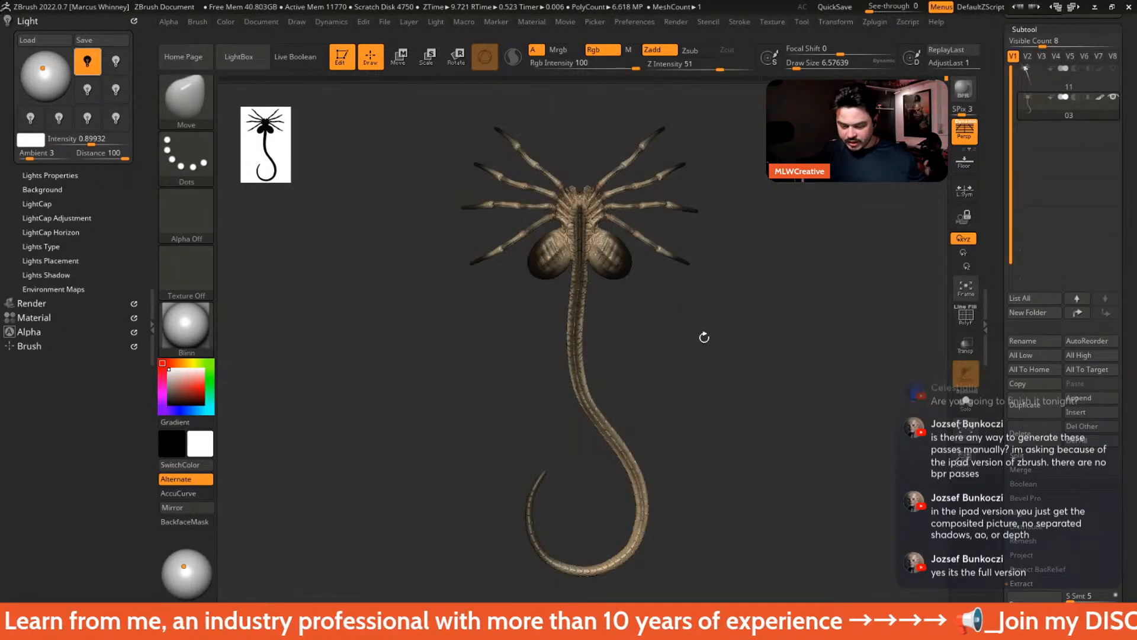